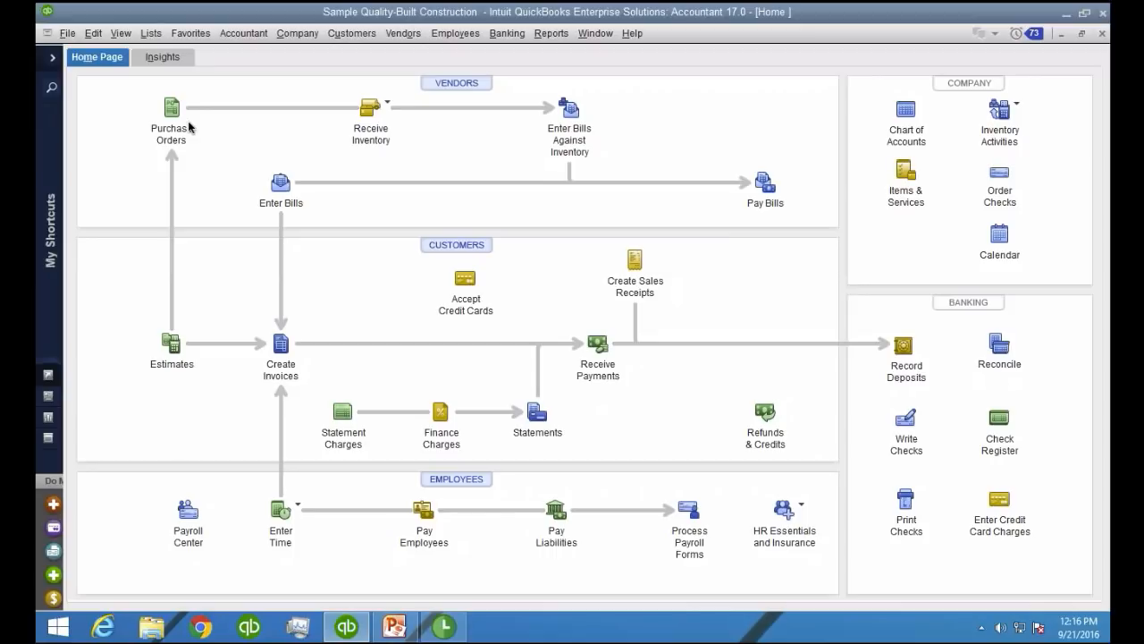
In the chart of accounts, rename the Construction Income account to Construction Income (Earned)
left_click(148, 34)
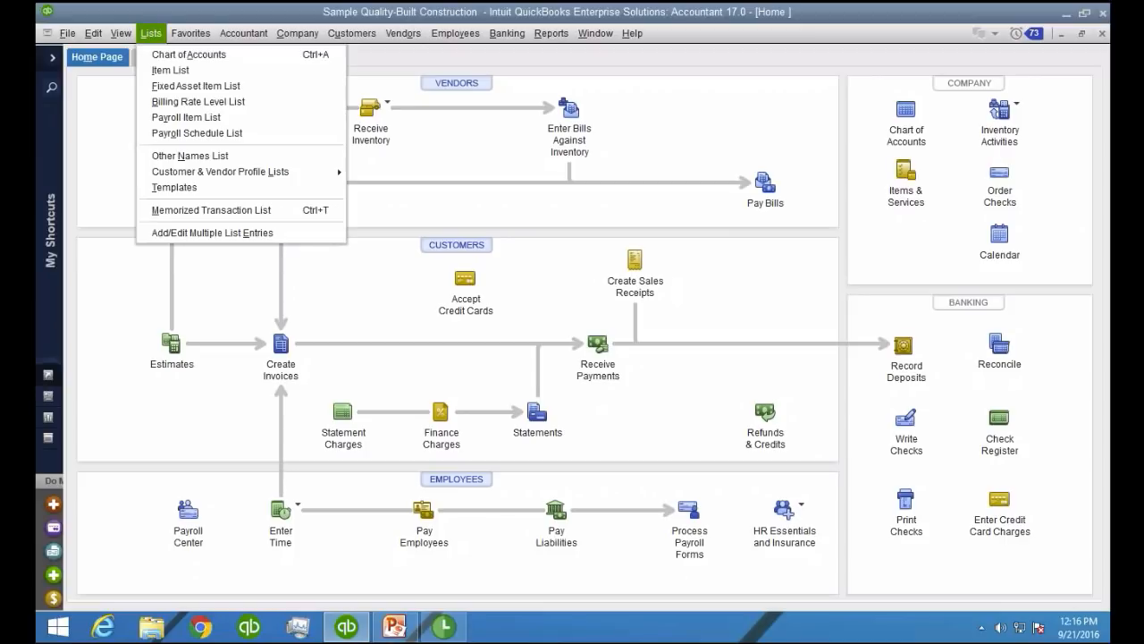
left_click(156, 55)
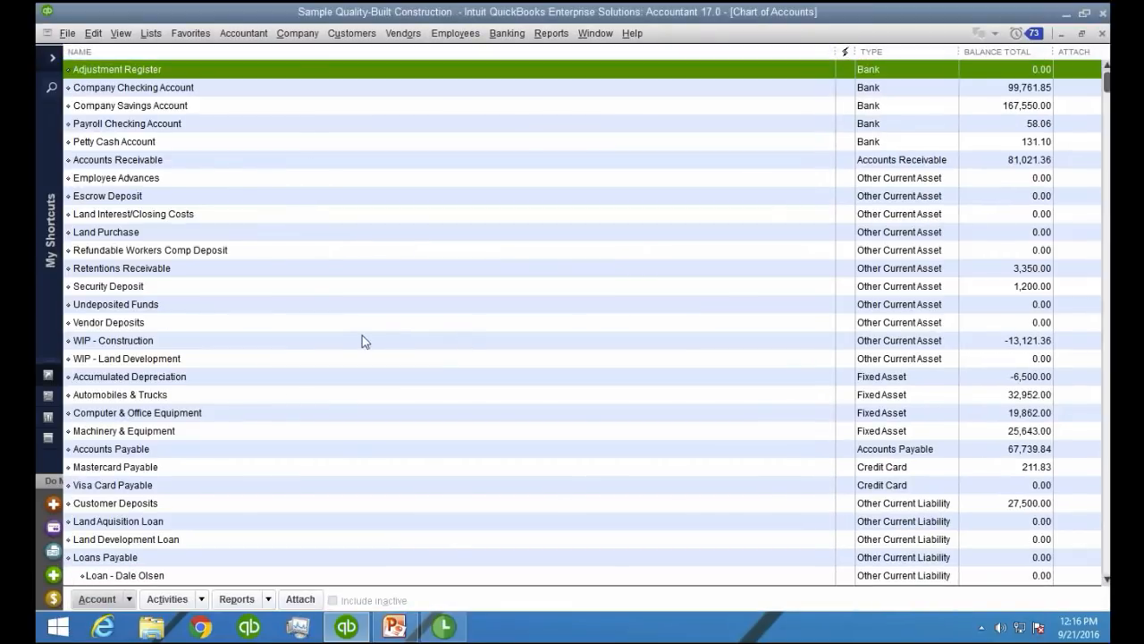
scroll(274, 277, "down", 6)
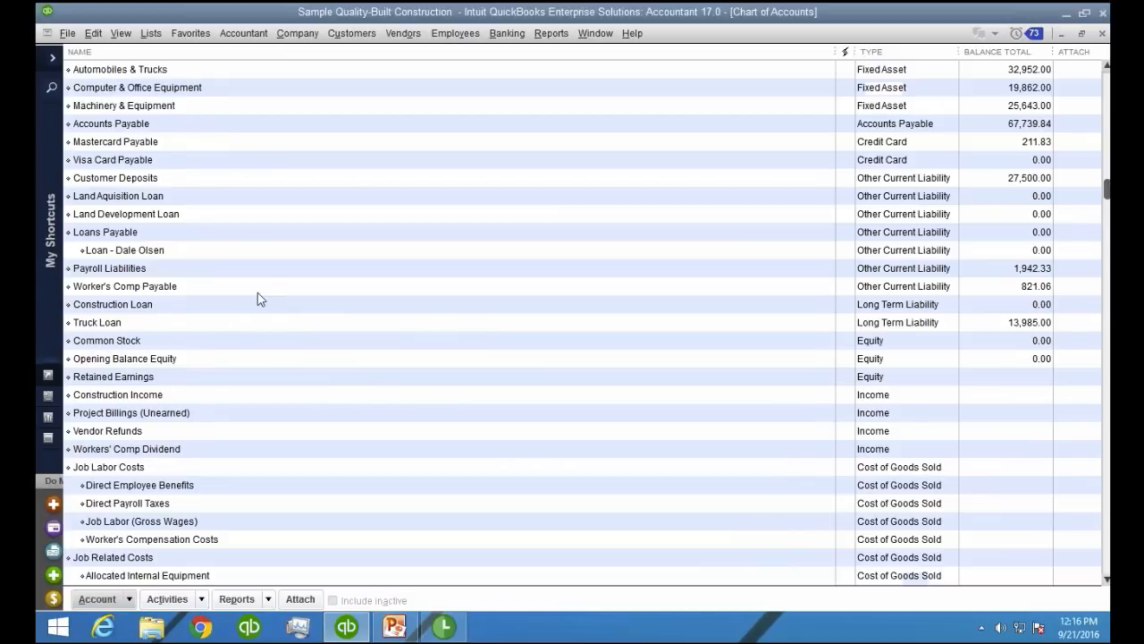
left_click(136, 395)
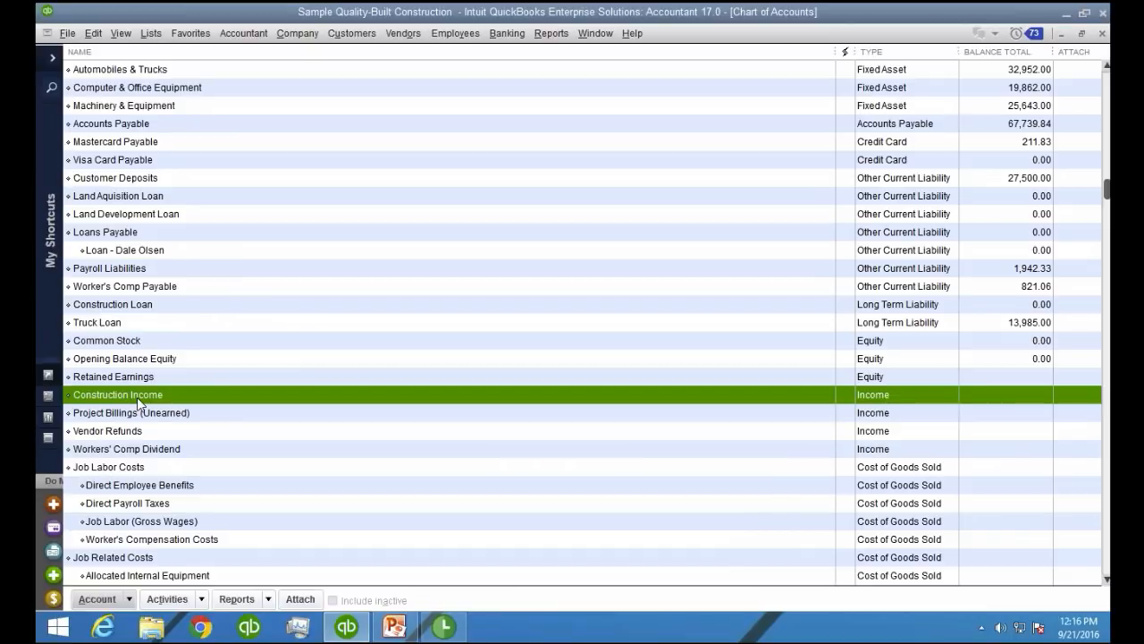
right_click(138, 404)
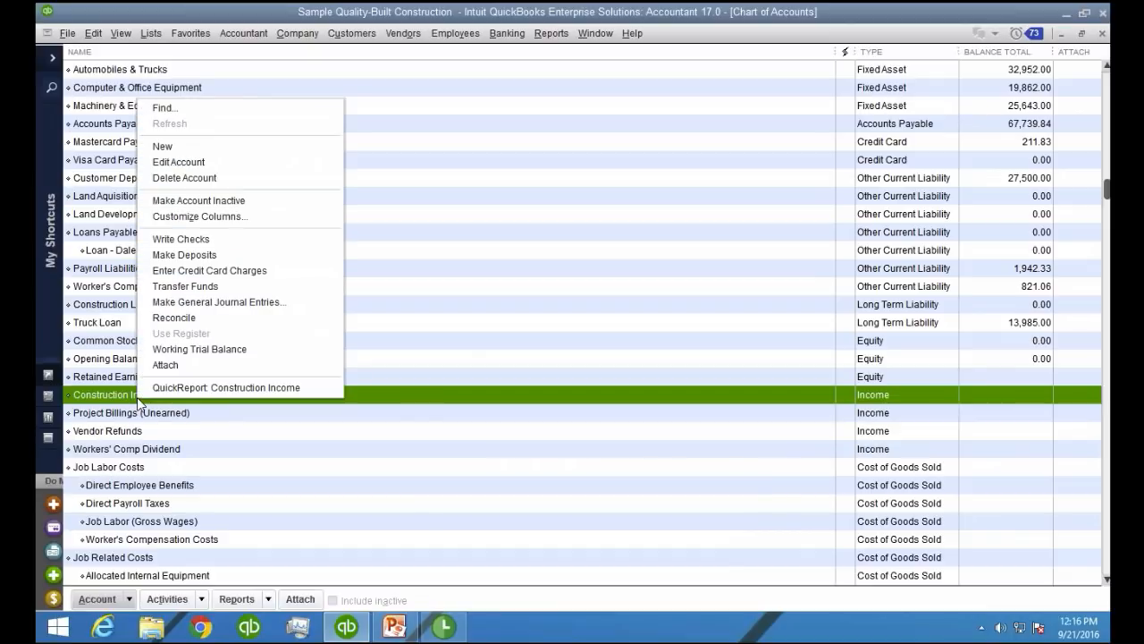
left_click(213, 161)
left_click(330, 117)
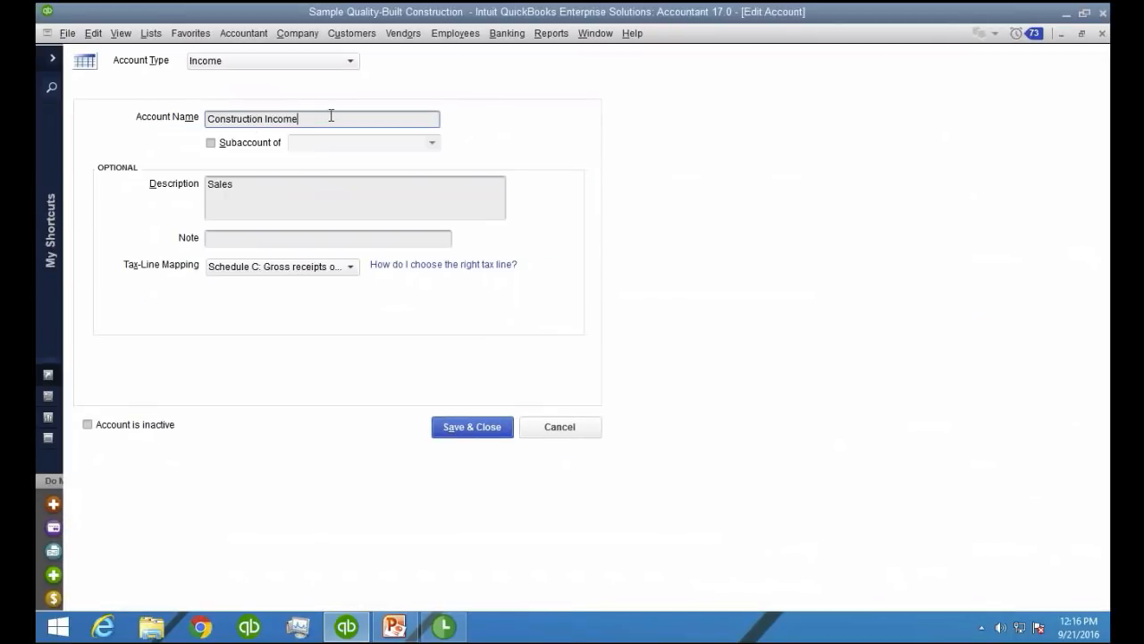
type("(Earned)")
key("Return")
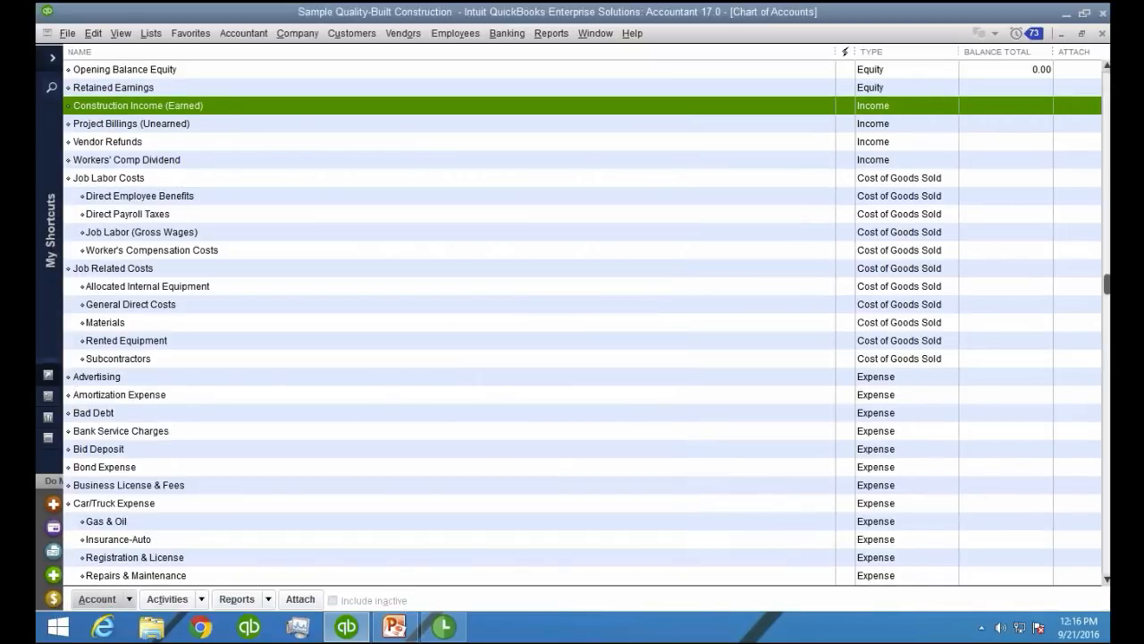
left_click(222, 127)
left_click(219, 109)
left_click(218, 122)
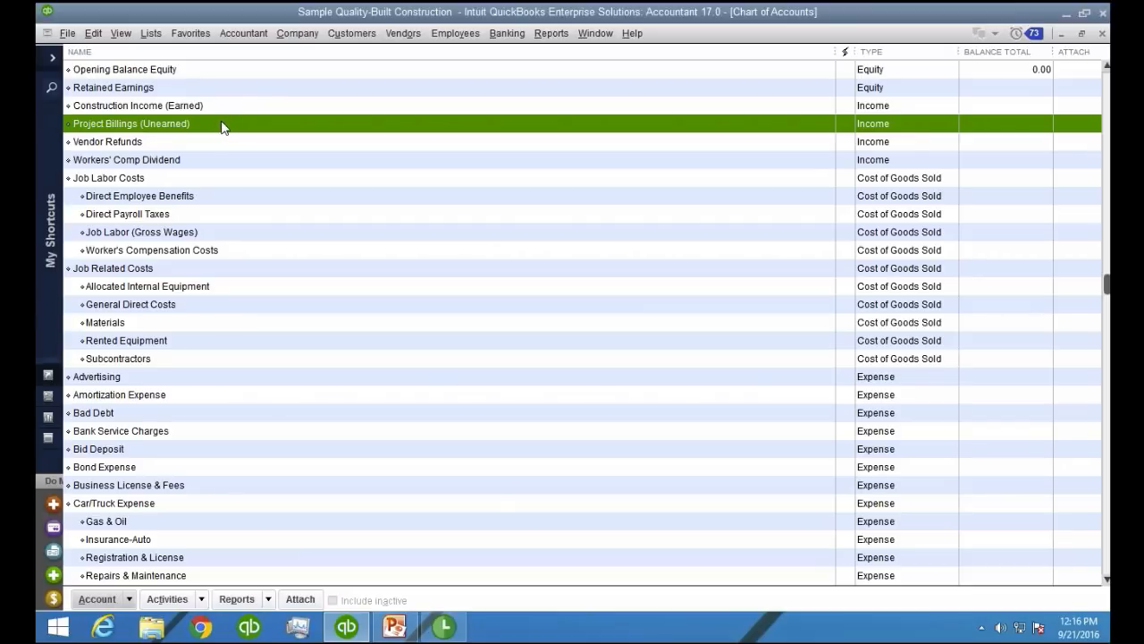
Delete the Vendor Refunds and Workers' Comp Dividend income accounts from the chart of accounts
right_click(141, 146)
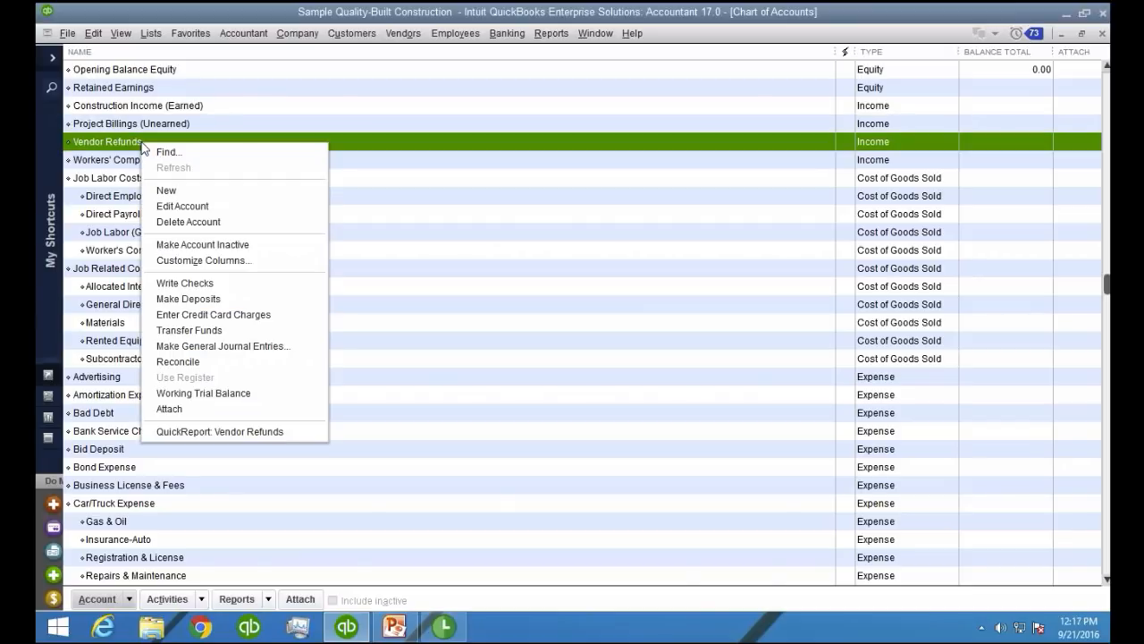
left_click(183, 222)
left_click(540, 206)
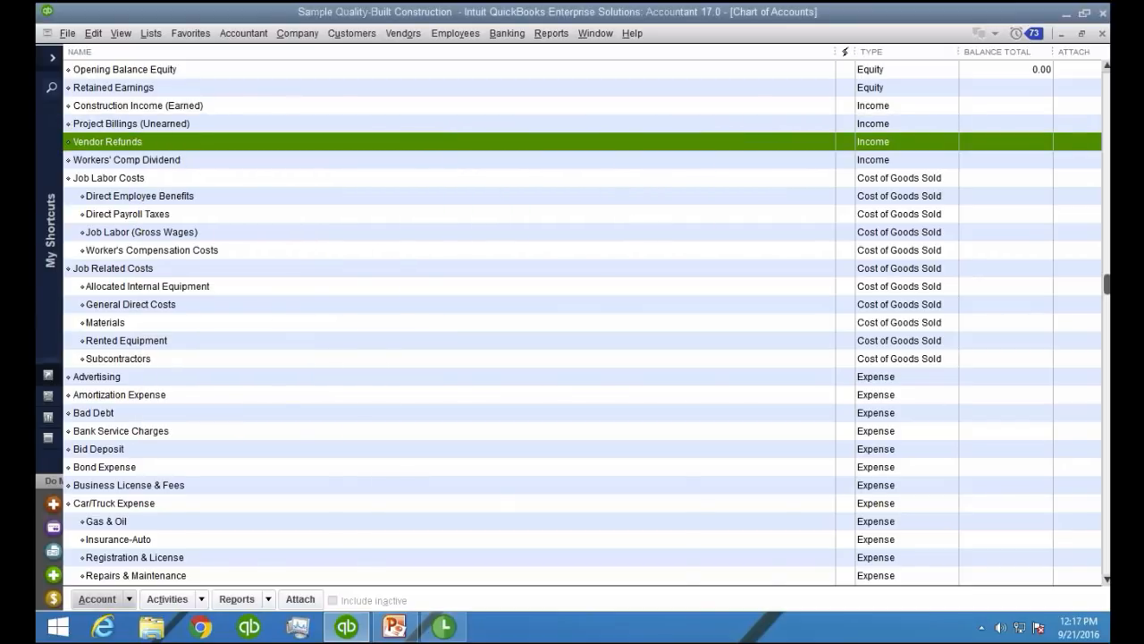
right_click(143, 146)
left_click(184, 219)
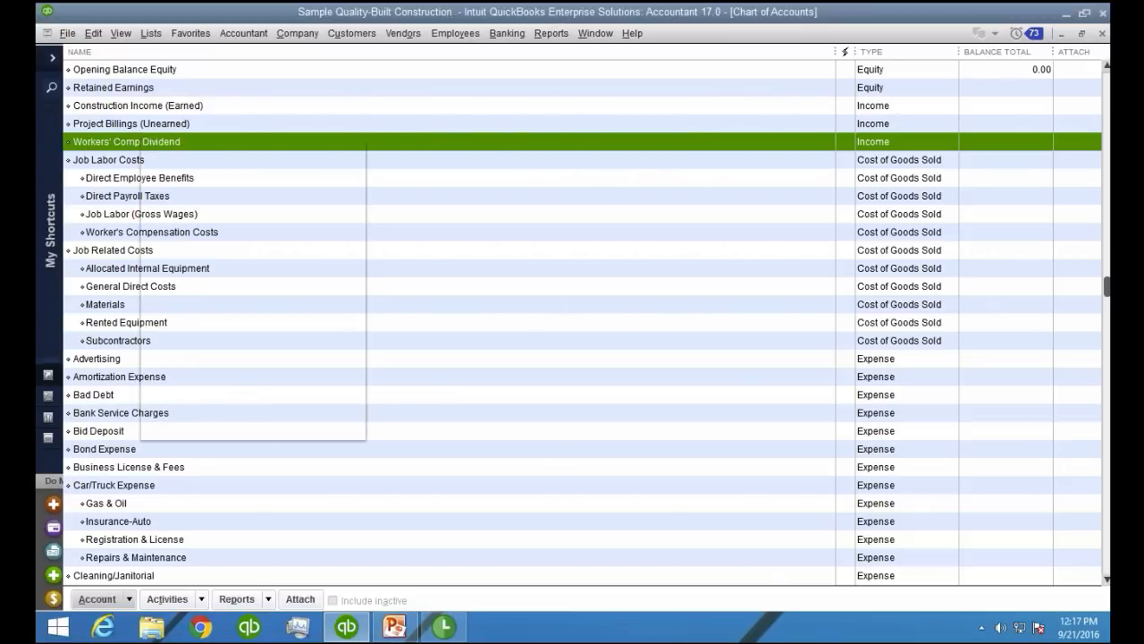
left_click(540, 207)
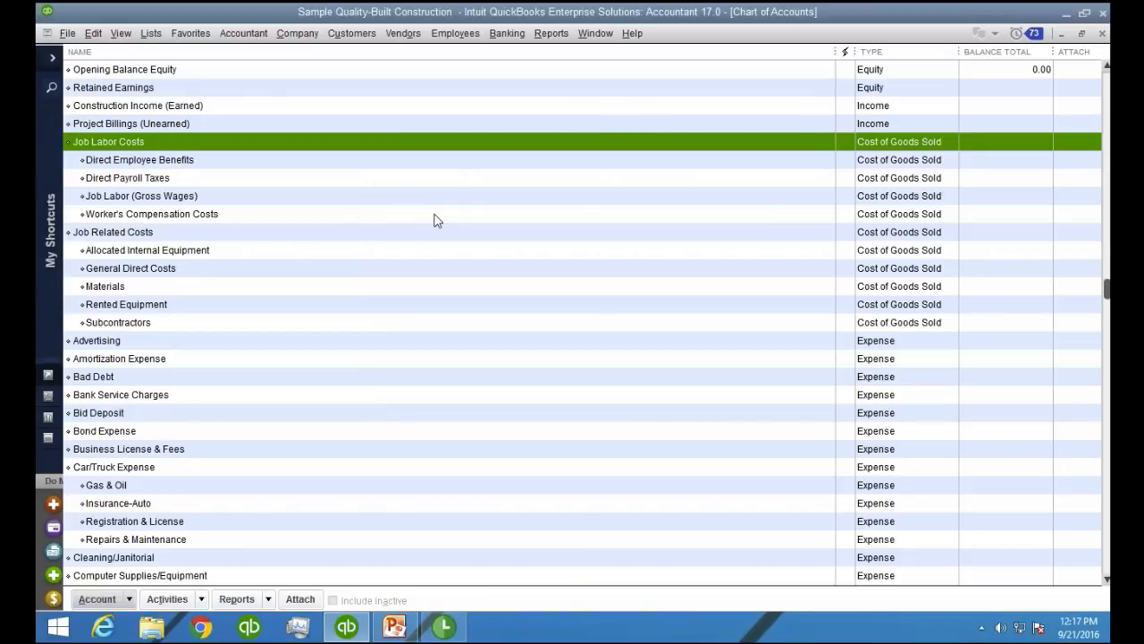
Examine the Job Labor Costs account and its subaccounts for employee benefits, payroll taxes, gross wages and worker's compensation
left_click(147, 233)
left_click(120, 141)
left_click(136, 233)
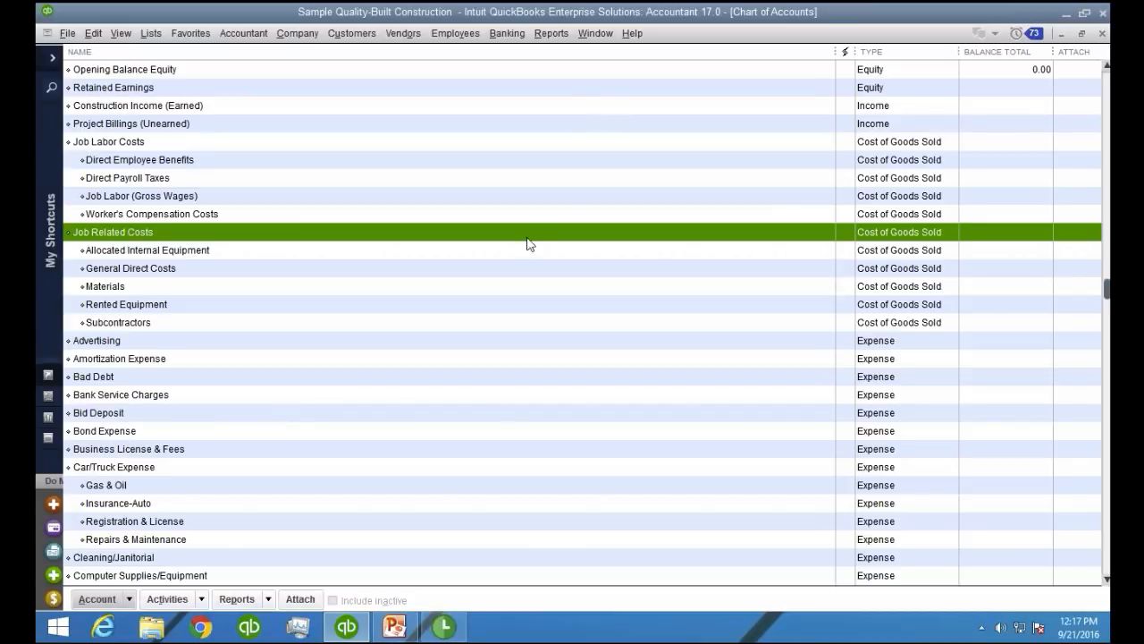
left_click(130, 145)
left_click(149, 160)
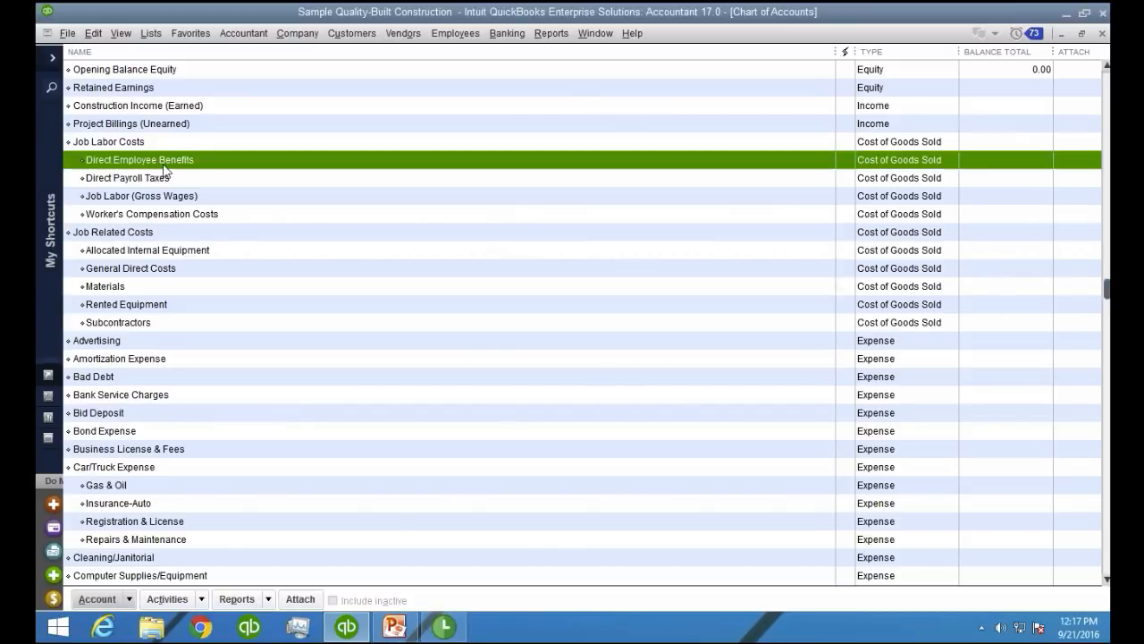
left_click(168, 216)
left_click(193, 165)
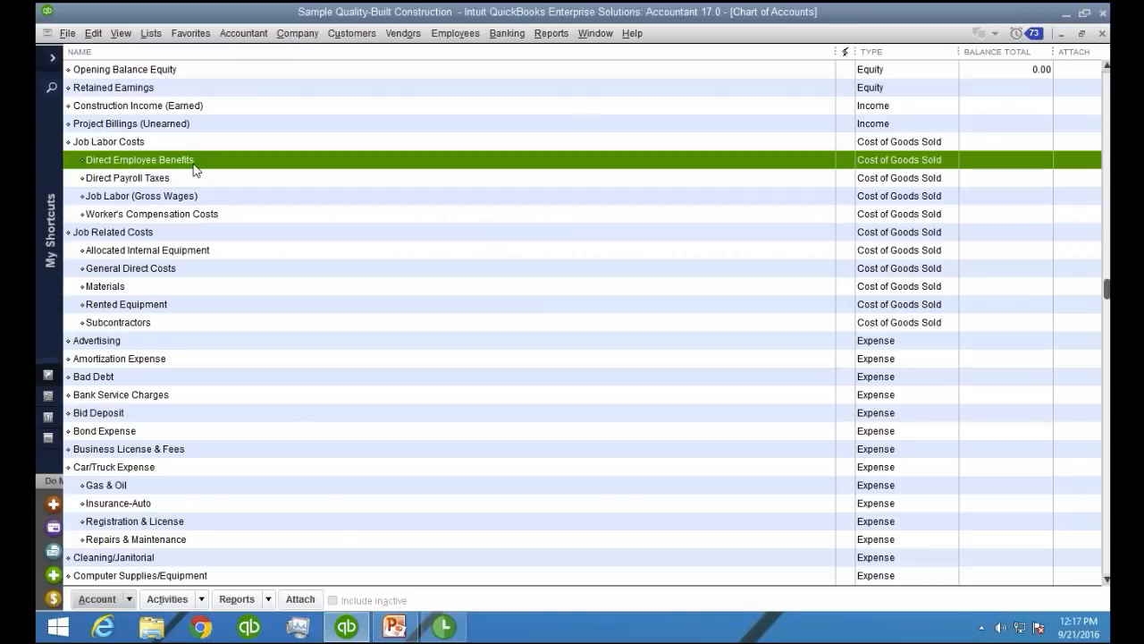
left_click(183, 172)
left_click(177, 199)
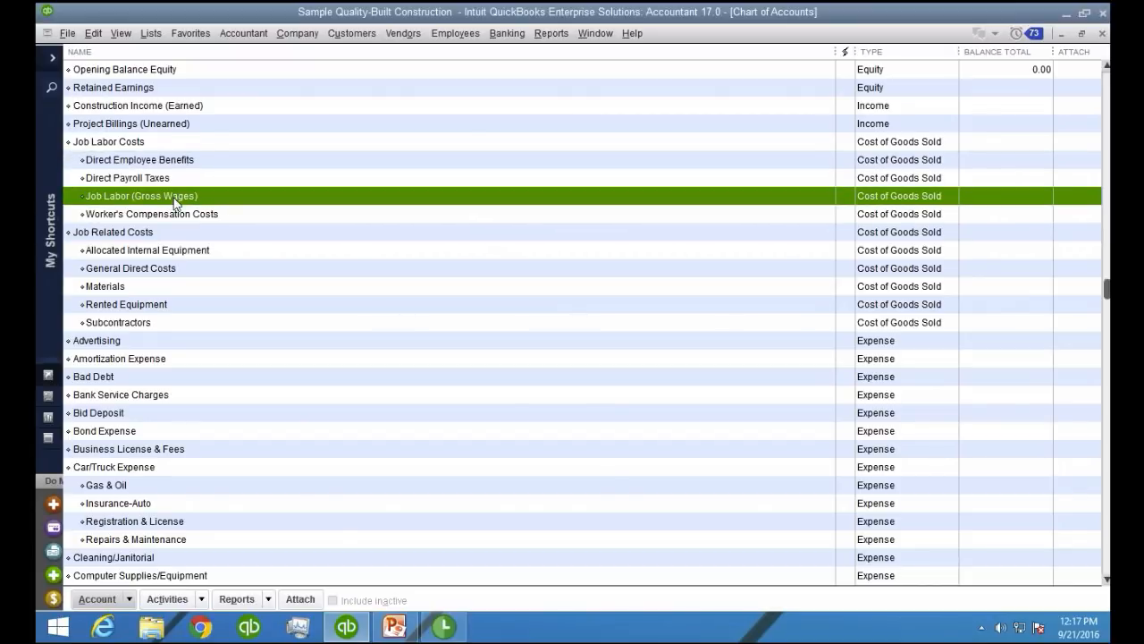
left_click(188, 218)
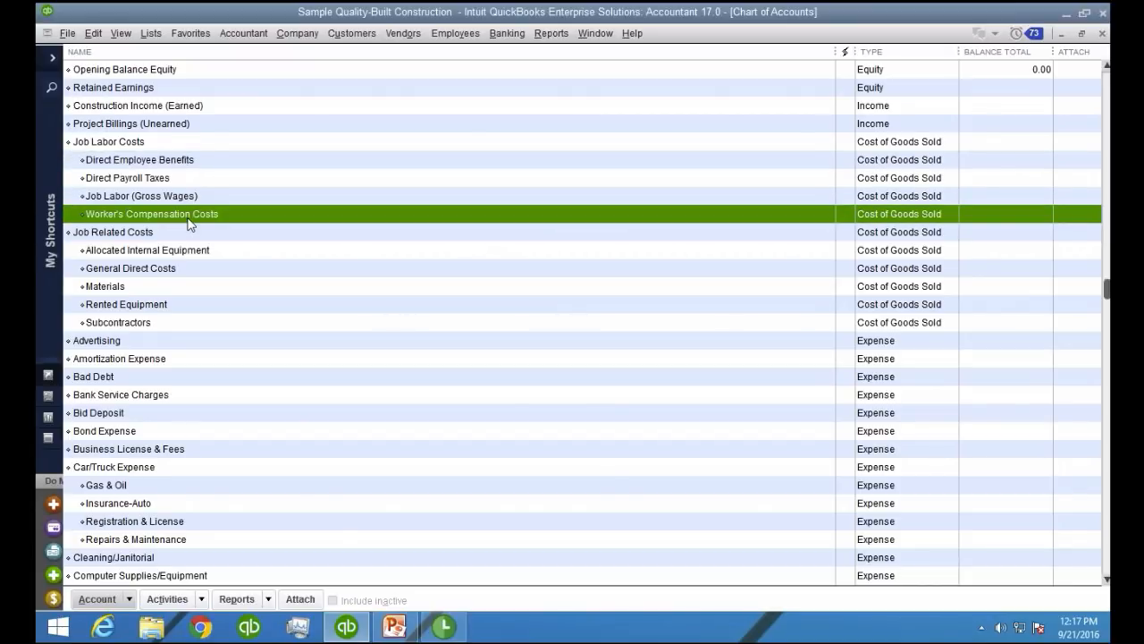
left_click(163, 196)
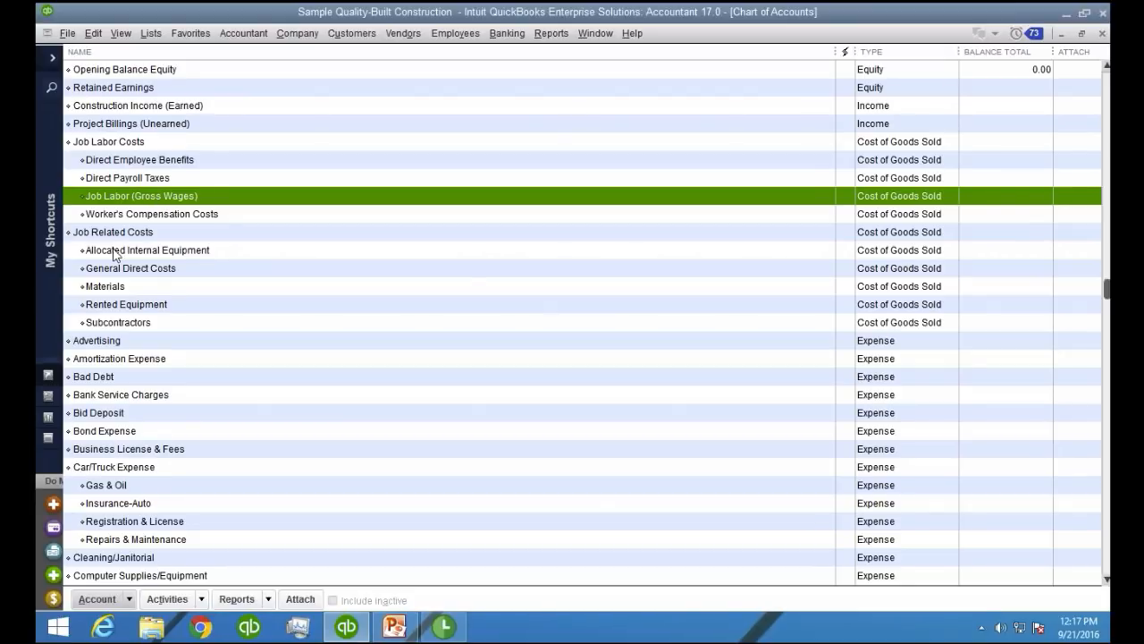
Examine the Job Related Costs account and its subaccounts for internal equipment, general direct costs, materials, rented equipment and subcontractors
left_click(146, 237)
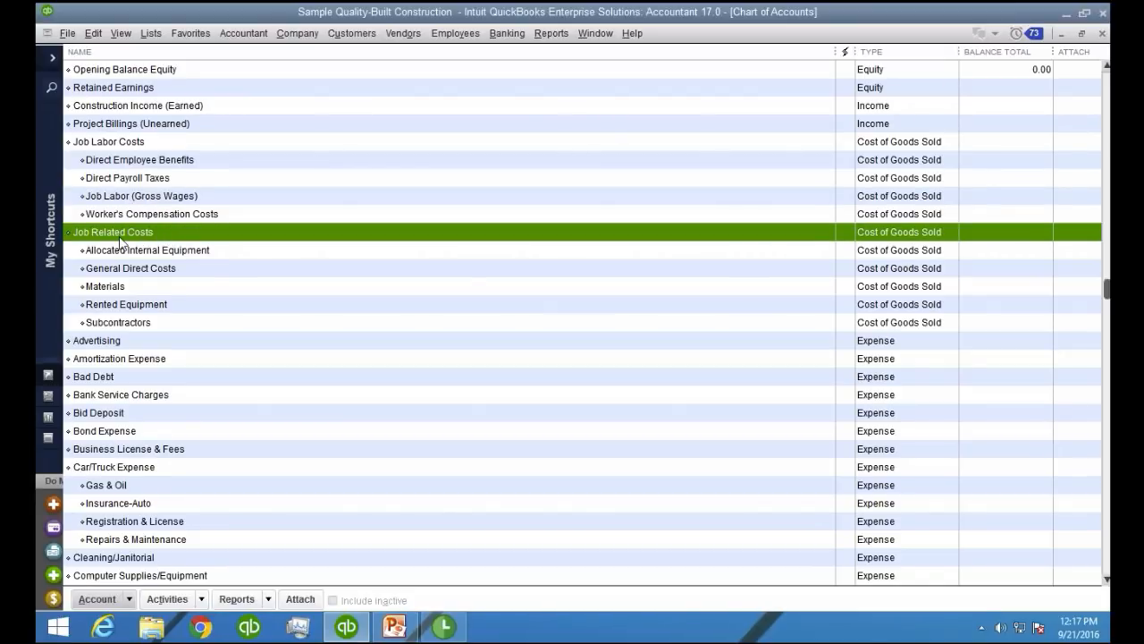
left_click(134, 251)
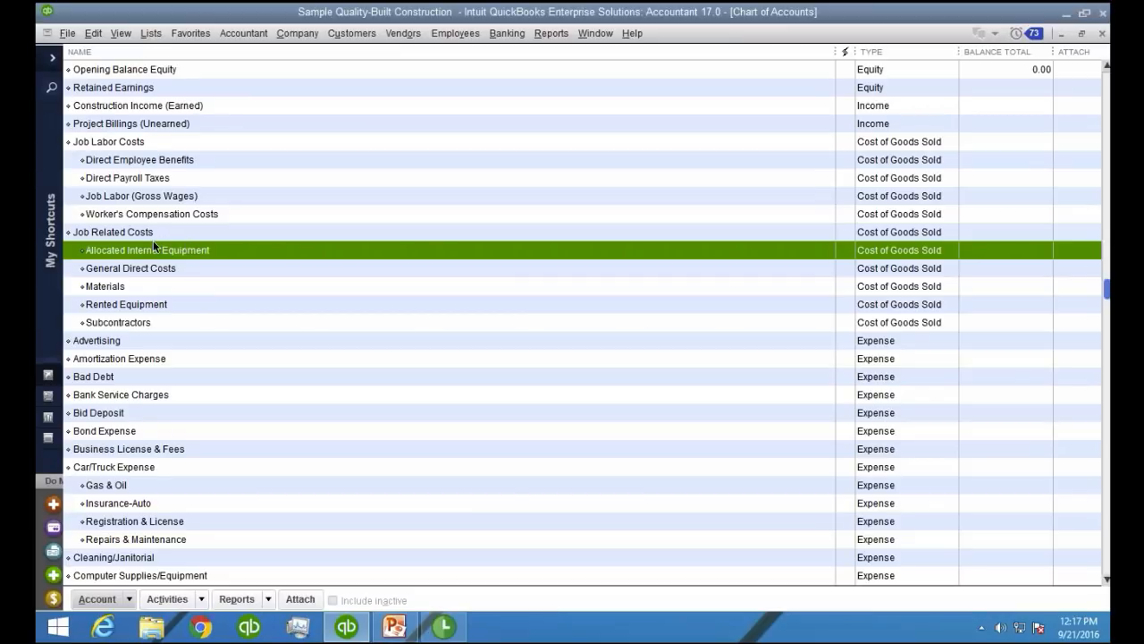
left_click(162, 271)
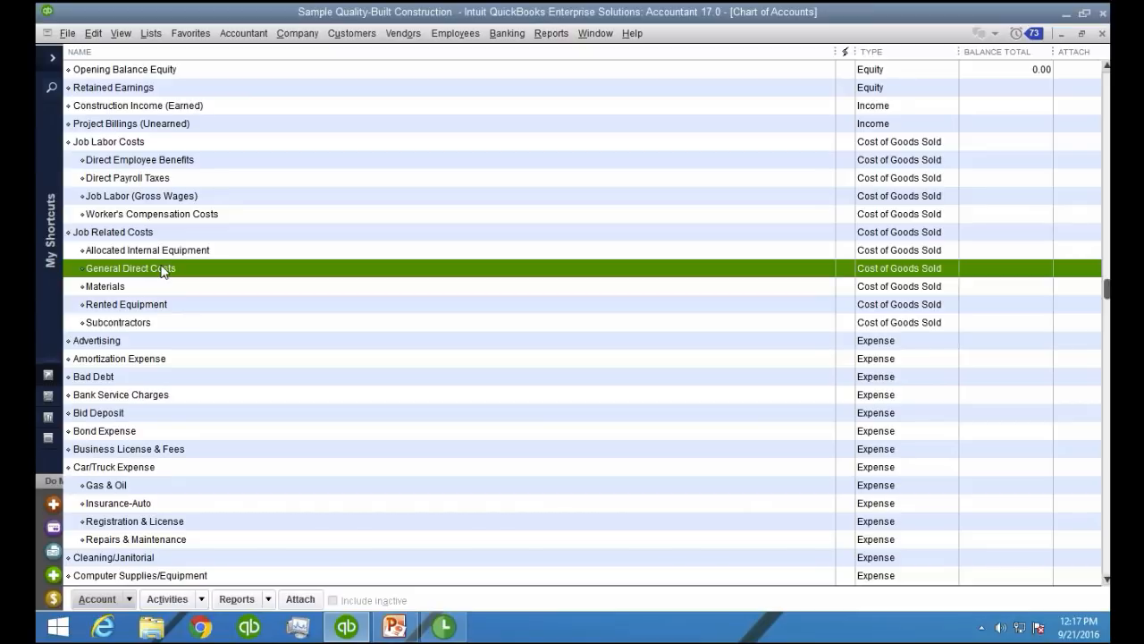
left_click(118, 301)
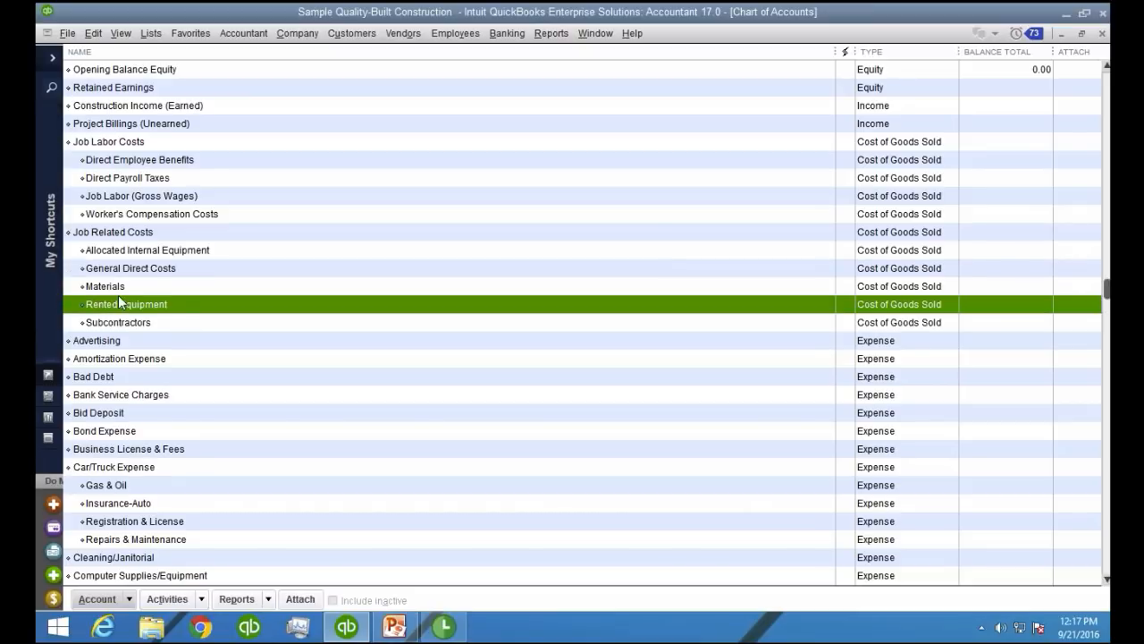
left_click(121, 288)
left_click(187, 307)
left_click(169, 327)
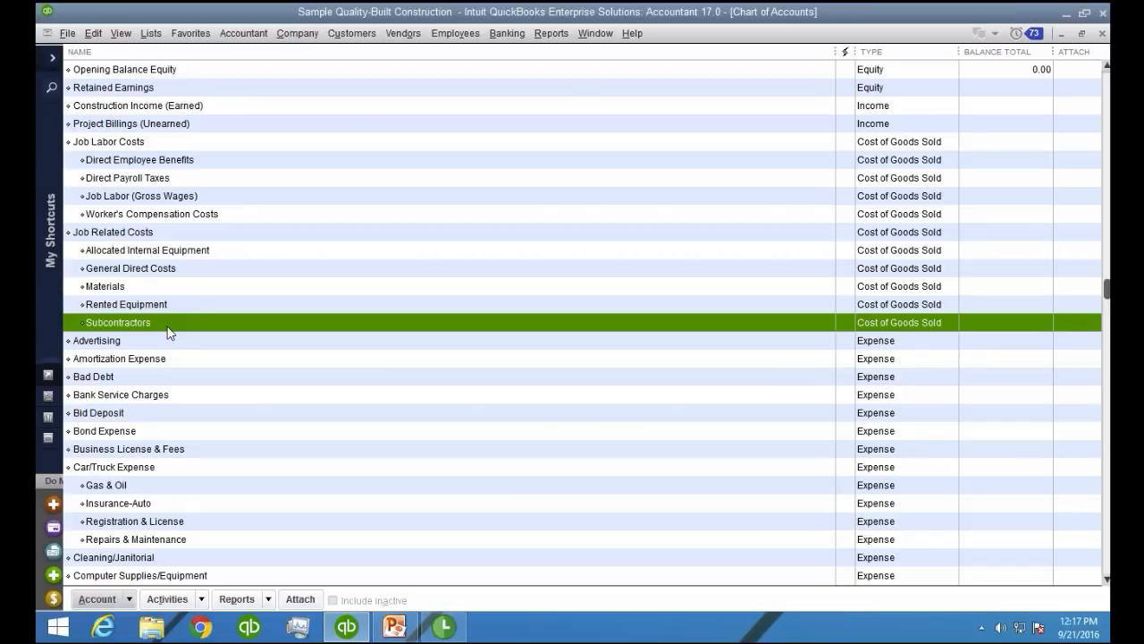
Open the Item List and review the basic job cost items from General through Subcontractor
left_click(151, 33)
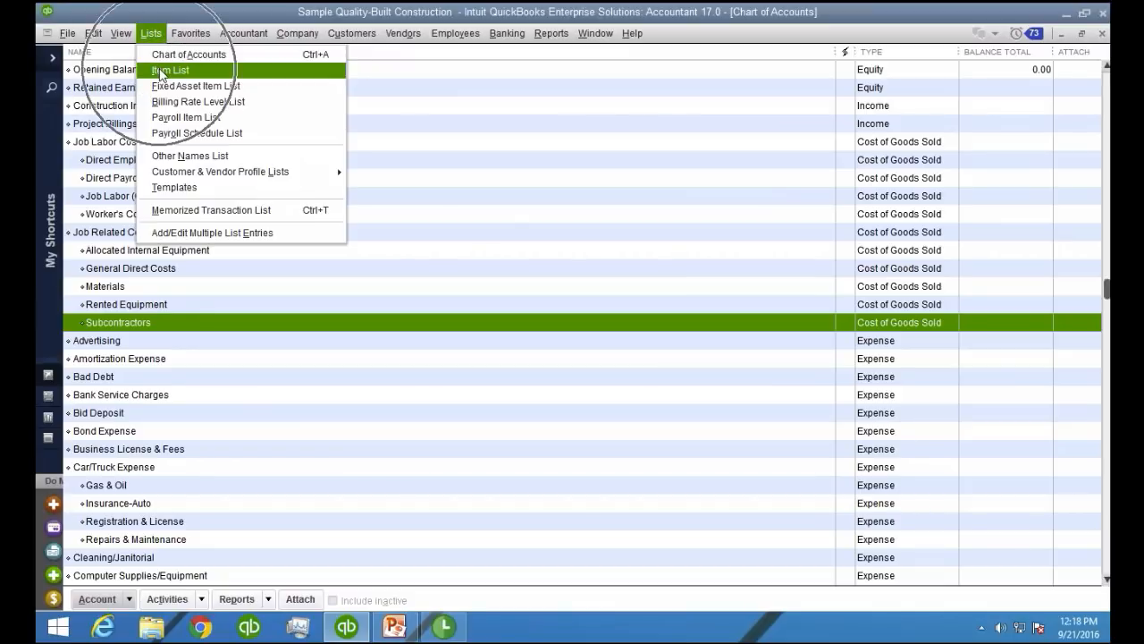
left_click(161, 70)
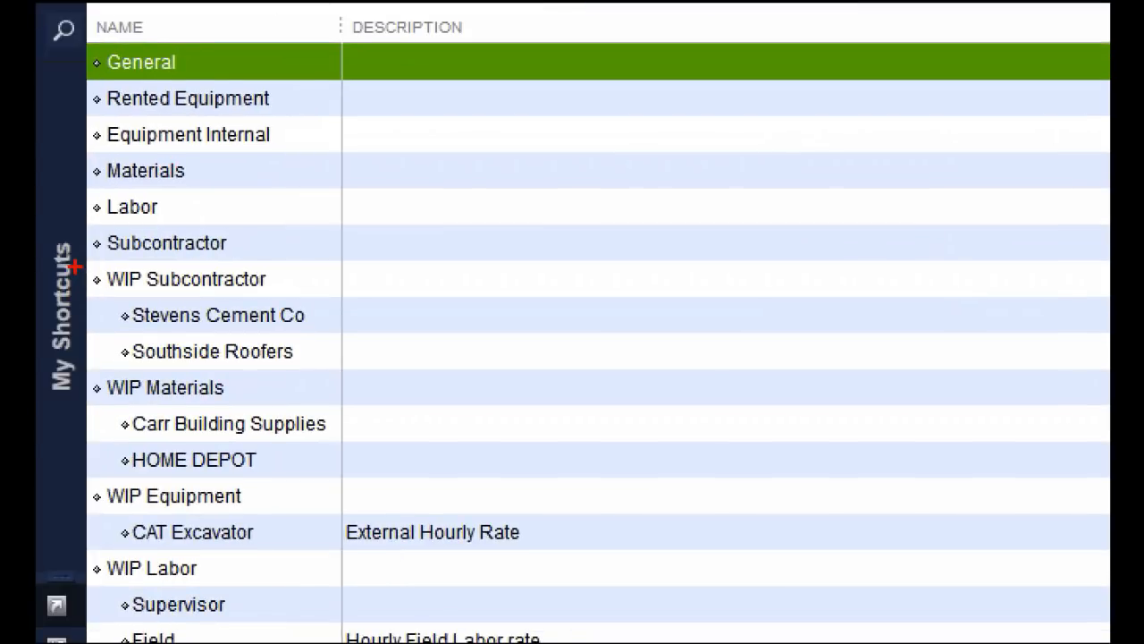
mouse_move(76, 261)
left_mouse_down()
mouse_move(329, 265)
mouse_move(375, 5)
mouse_move(175, 5)
mouse_move(40, 32)
mouse_move(60, 274)
left_mouse_up()
left_click_drag(109, 304, 154, 303)
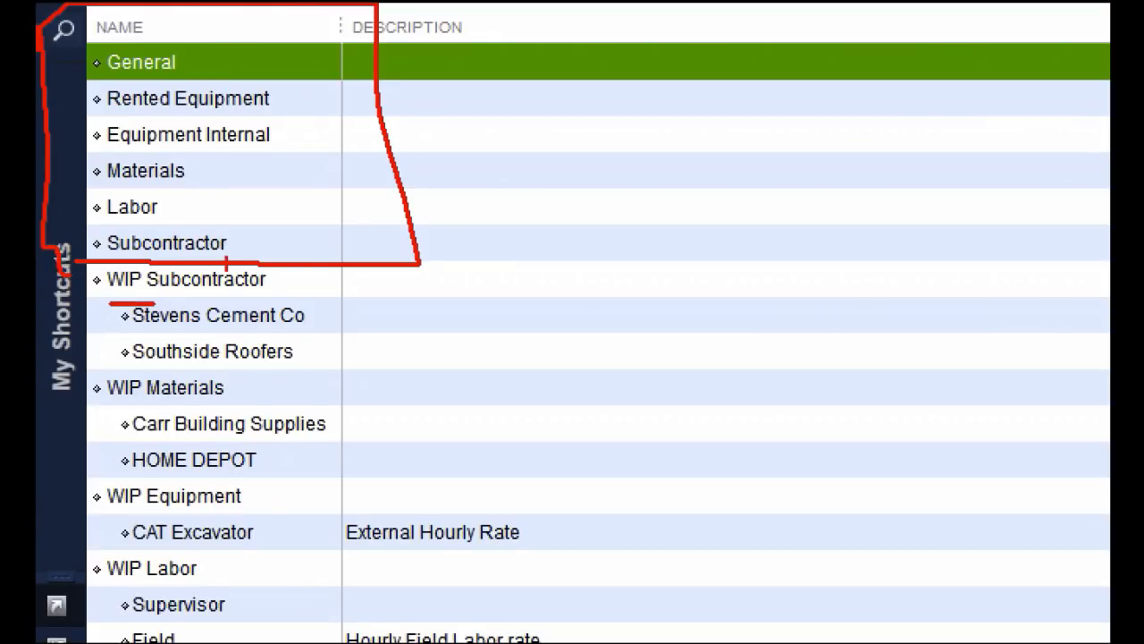
key("Escape")
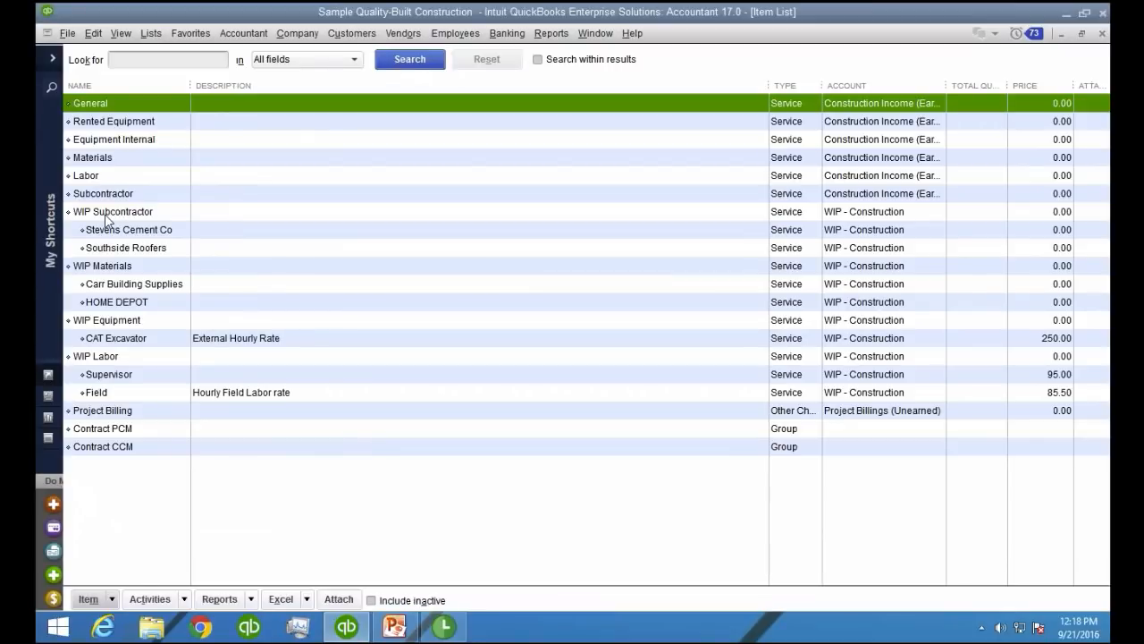
Review the WIP Subcontractor, WIP Materials, WIP Equipment and WIP Labor parent items in the Item List
key("ctrl+1")
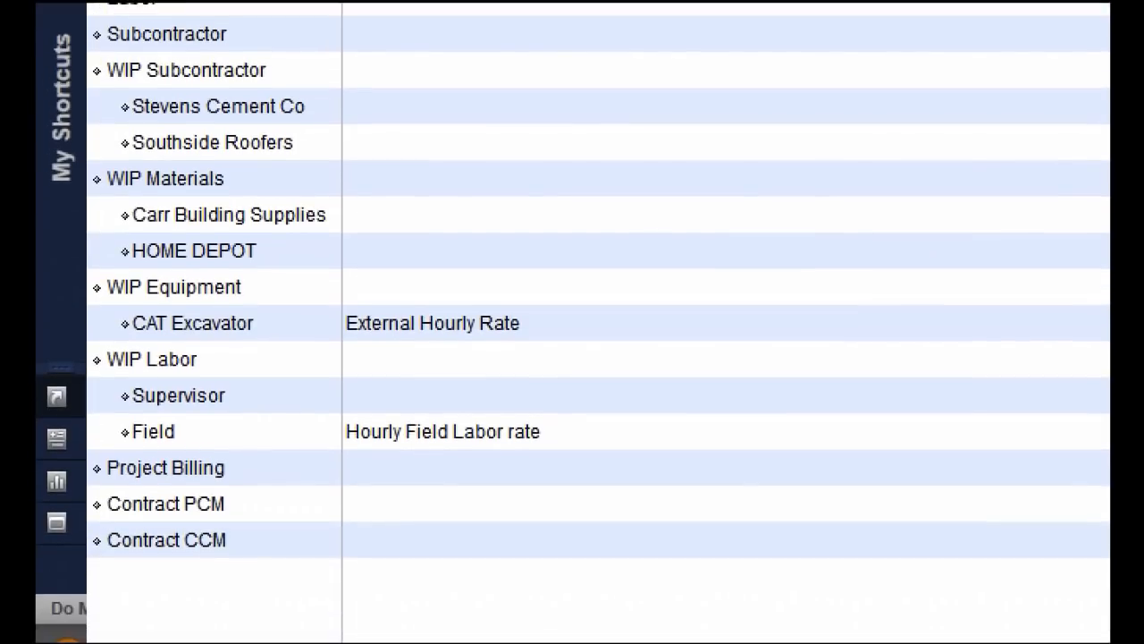
left_click(171, 334)
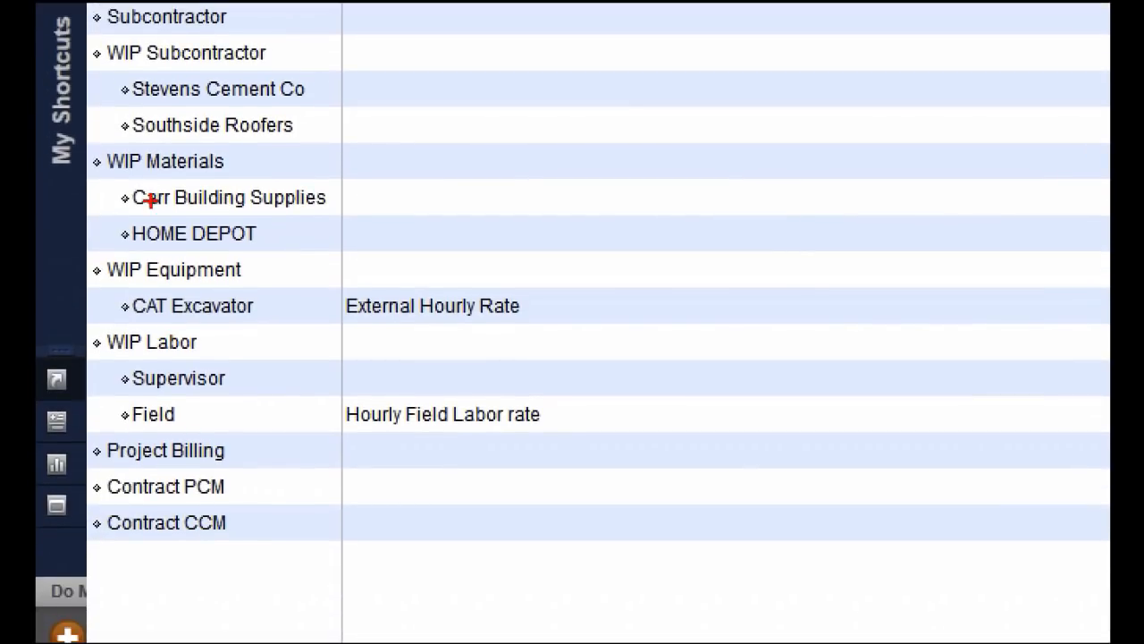
left_click_drag(95, 56, 193, 75)
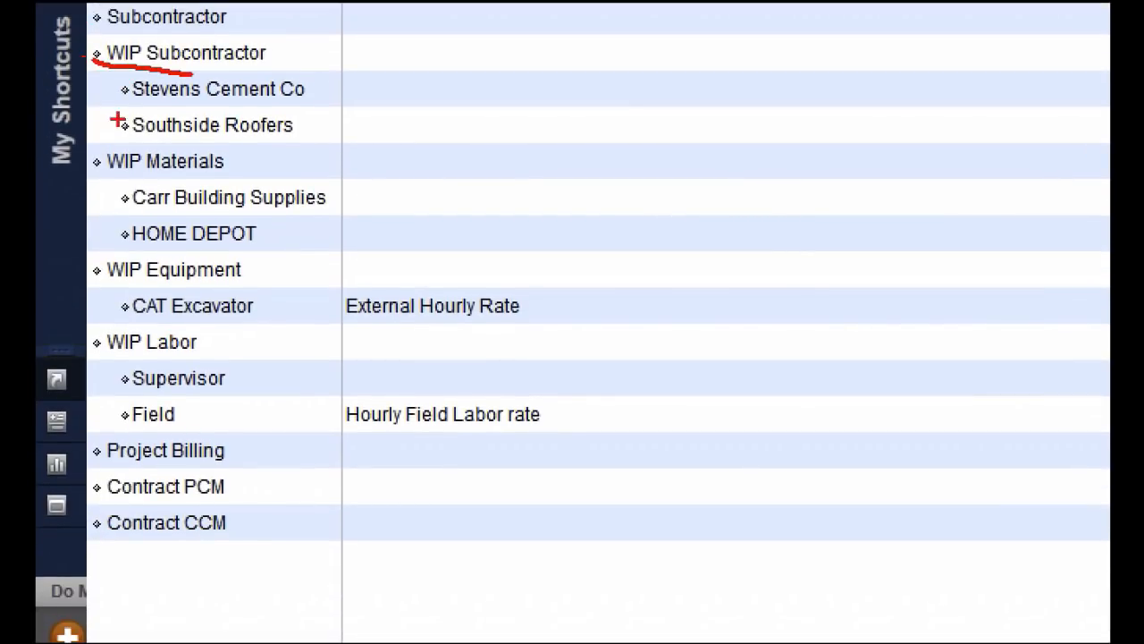
left_click_drag(105, 170, 148, 175)
left_click_drag(101, 276, 149, 283)
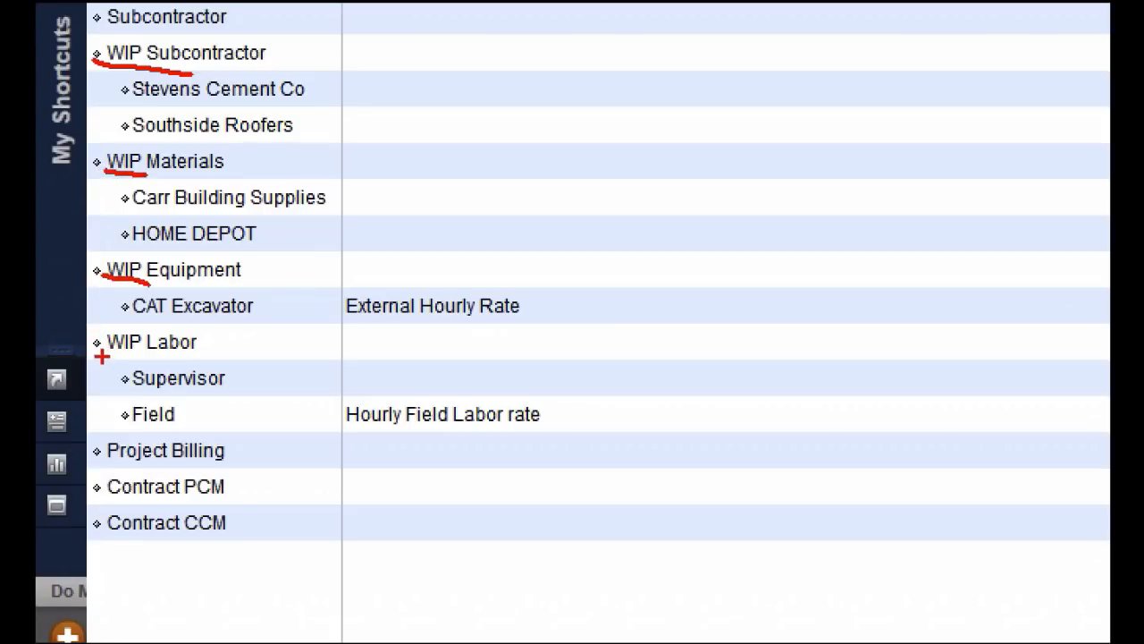
left_click_drag(102, 356, 148, 359)
key("Escape")
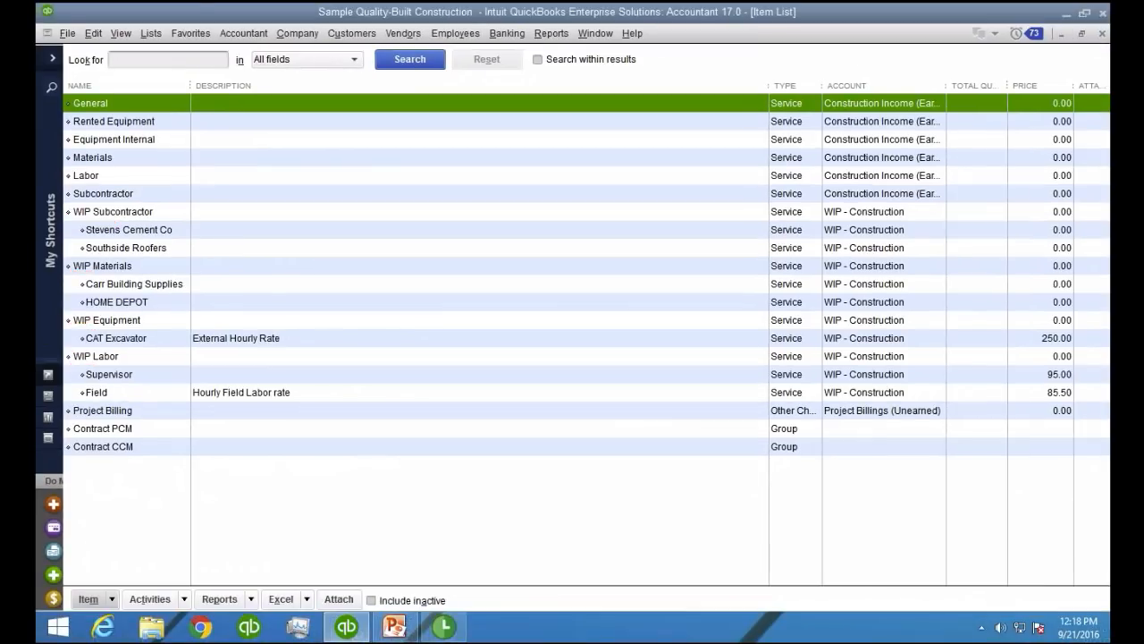
left_click(132, 215)
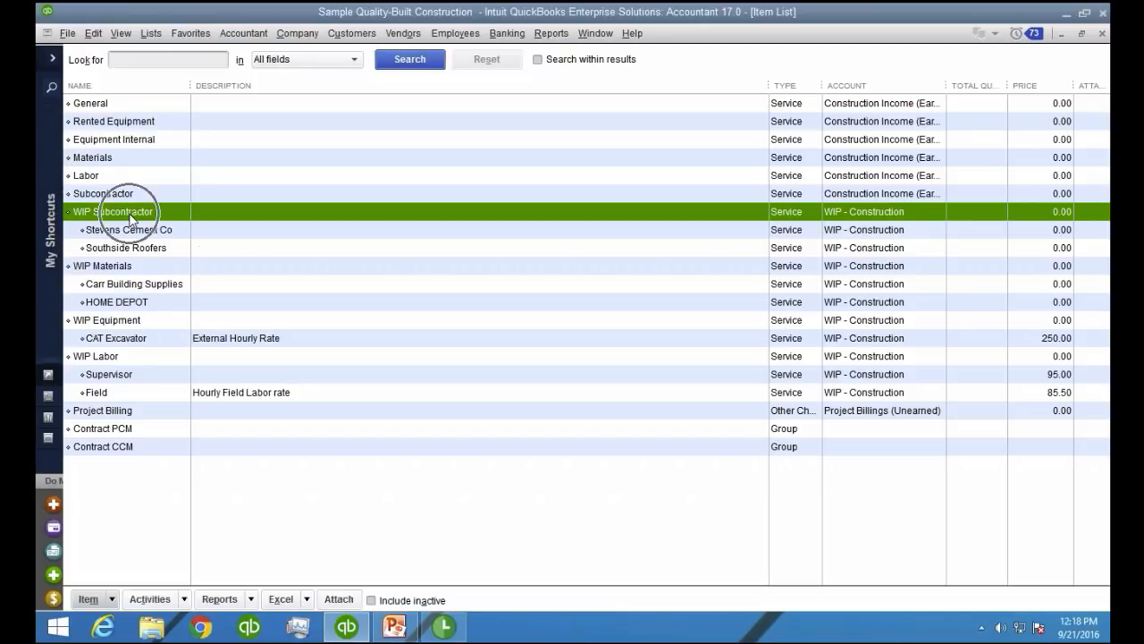
left_click(128, 267)
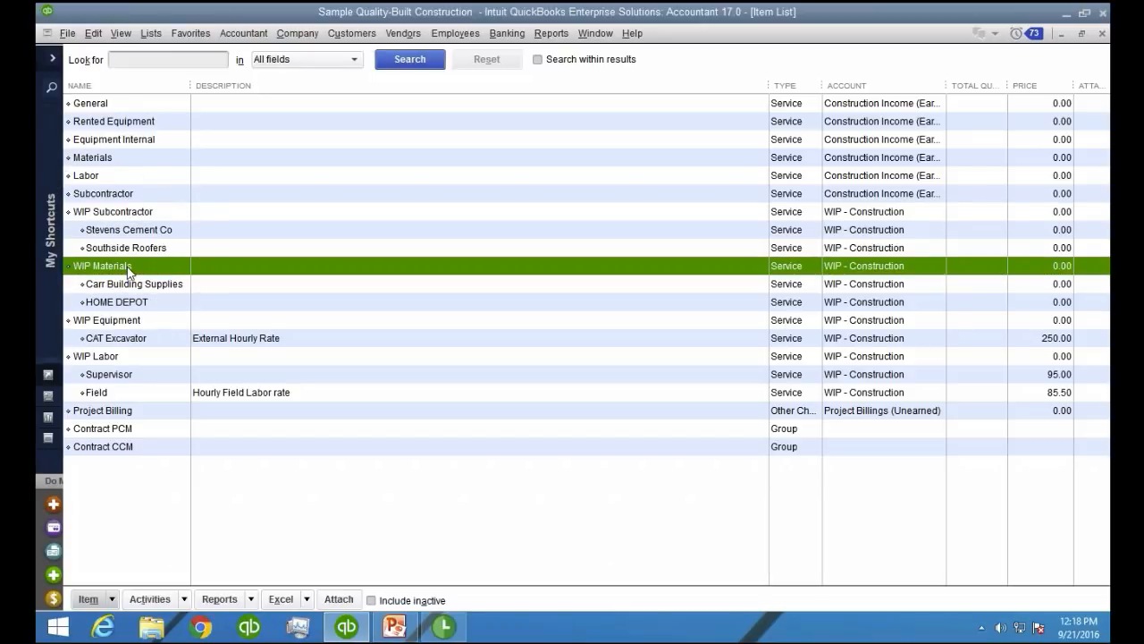
left_click(134, 326)
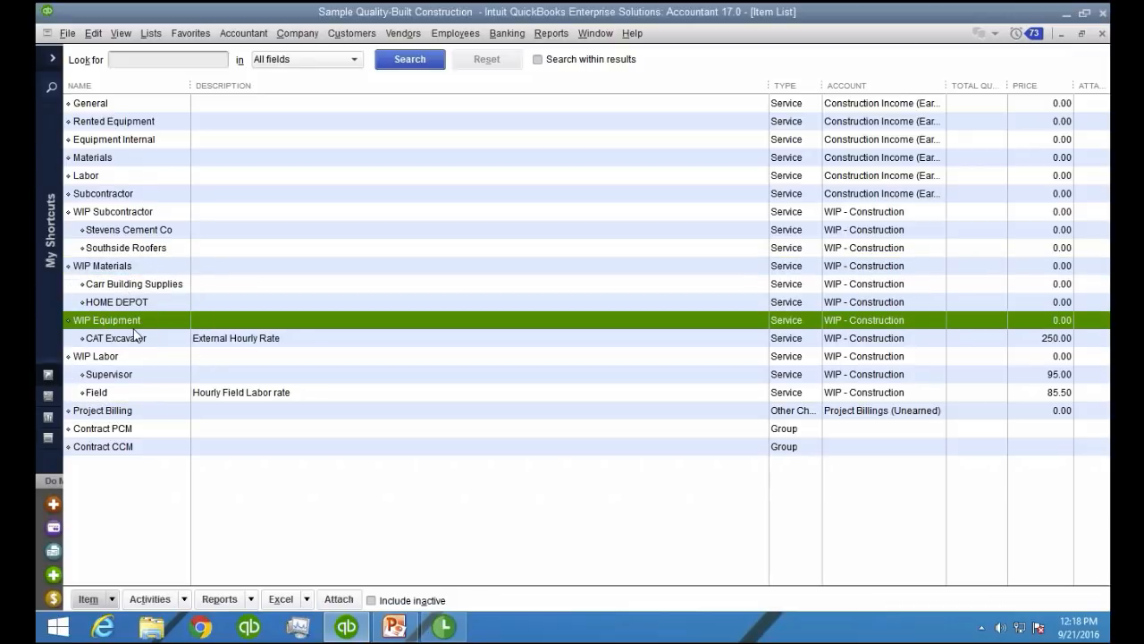
left_click(136, 358)
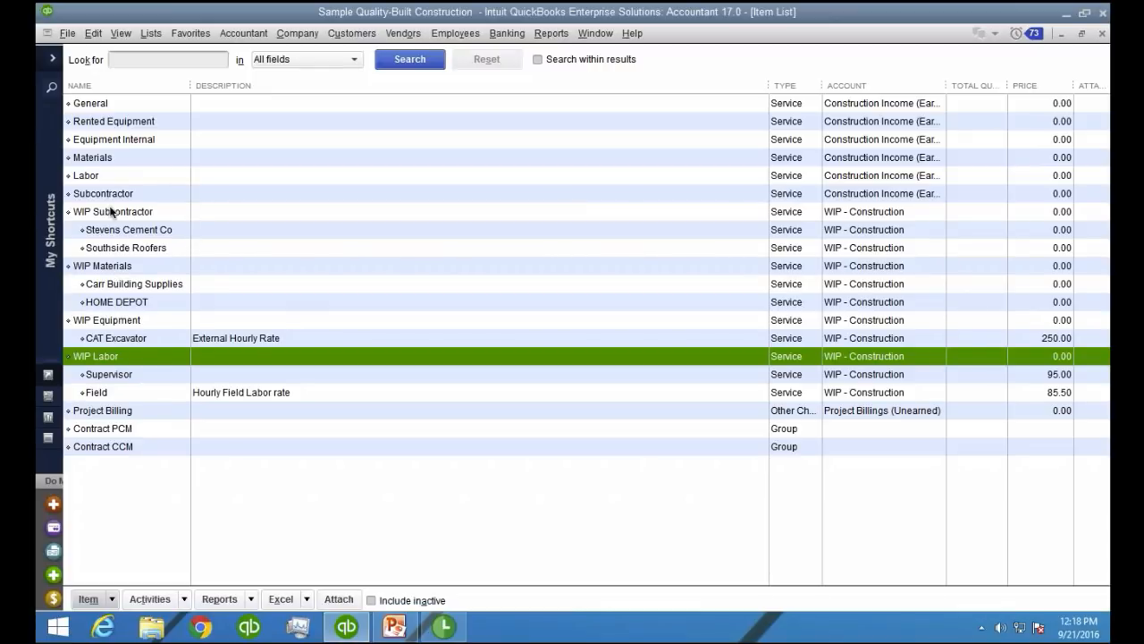
Go over the four WIP parent items in the Item List once more, from WIP Subcontractor to WIP Labor
left_click(141, 217)
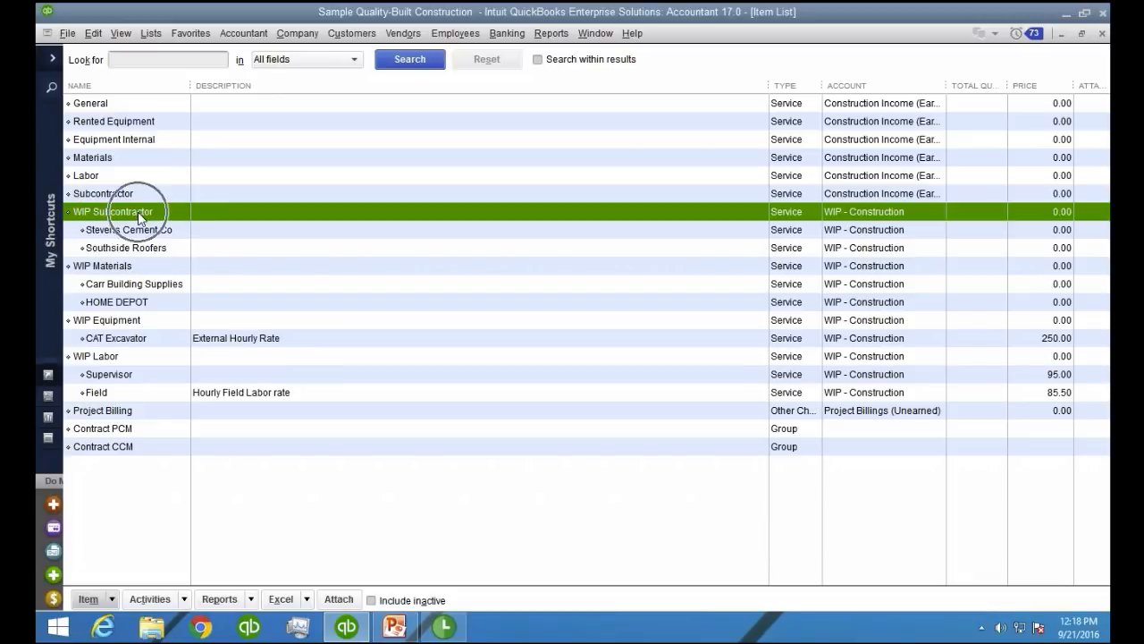
left_click(136, 267)
left_click(130, 320)
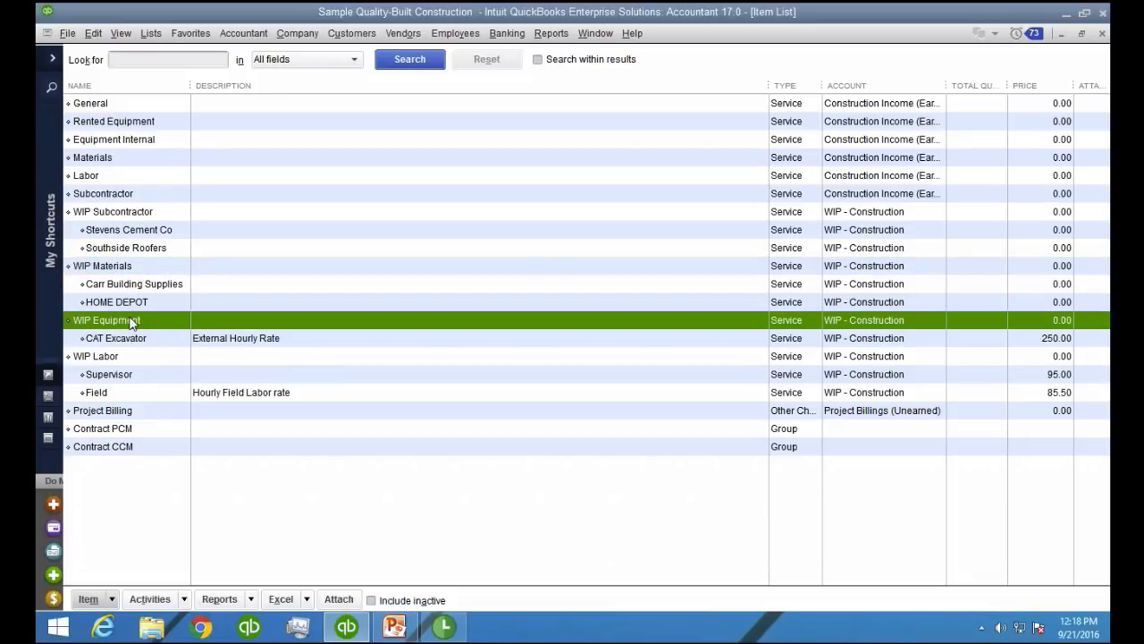
left_click(130, 353)
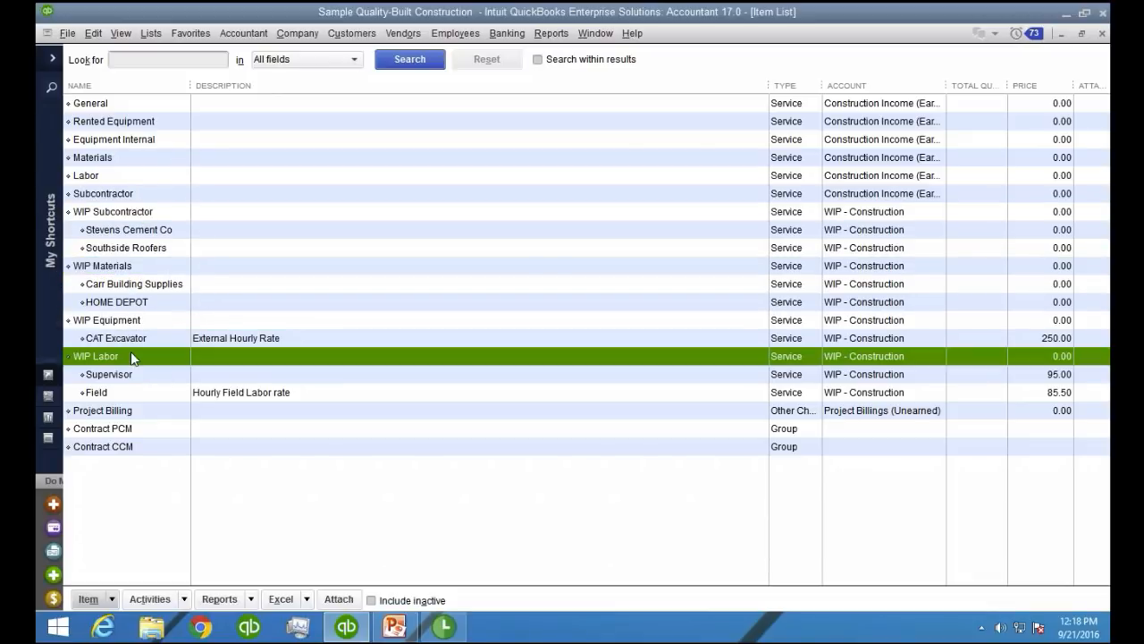
left_click(137, 213)
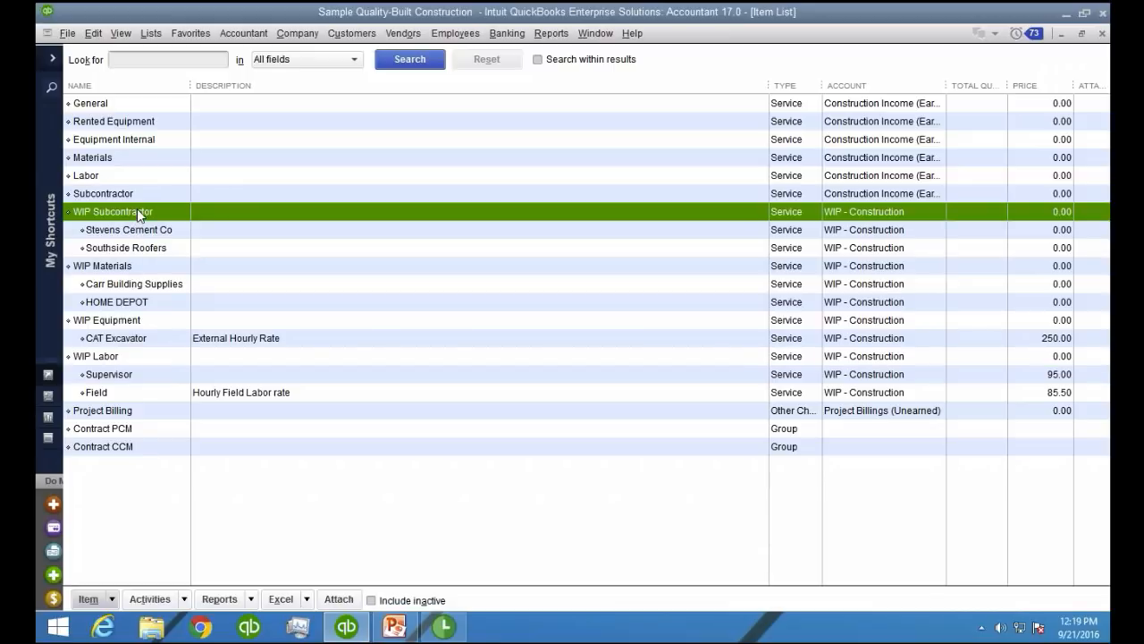
Edit the Project Billing item, choose the Project Billings (Unearned) income account for it and save it
left_click(128, 417)
right_click(128, 417)
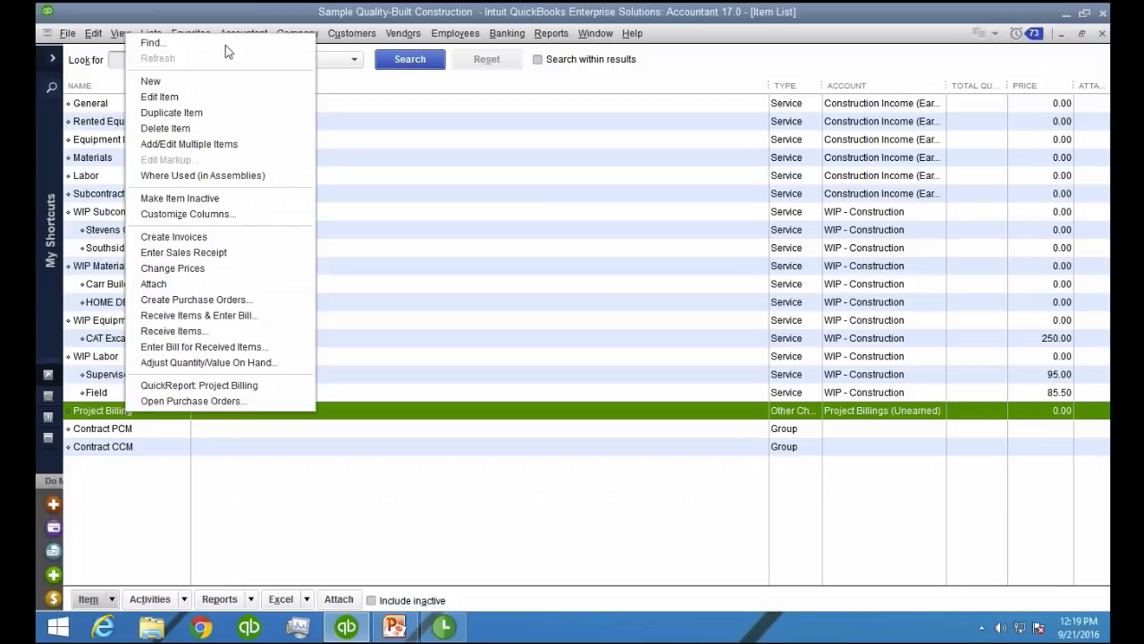
left_click(195, 111)
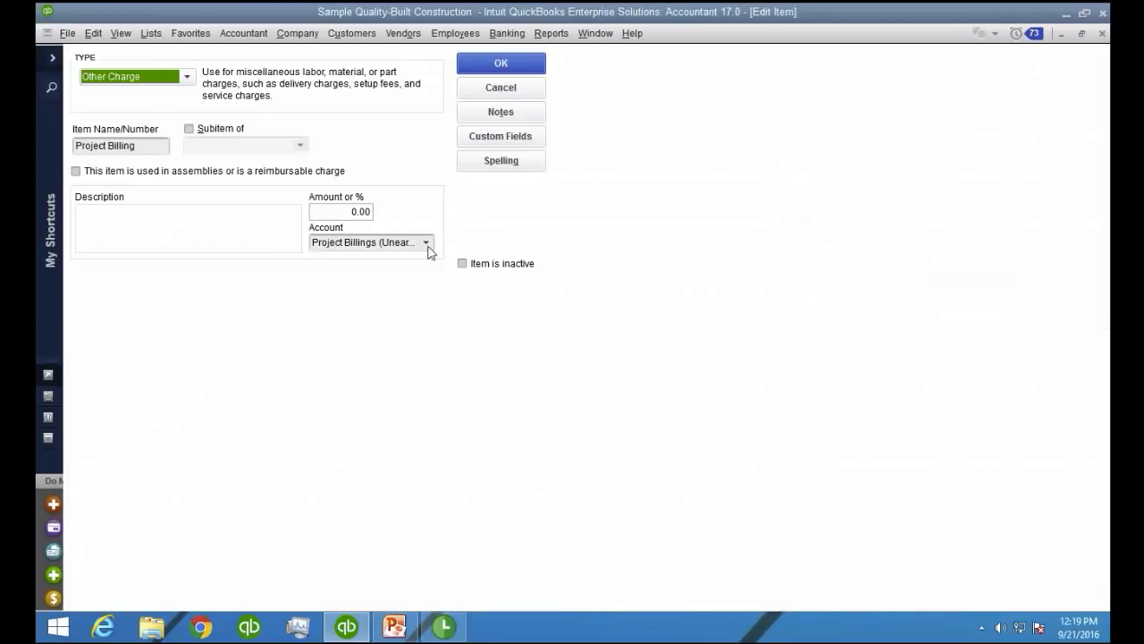
left_click(427, 242)
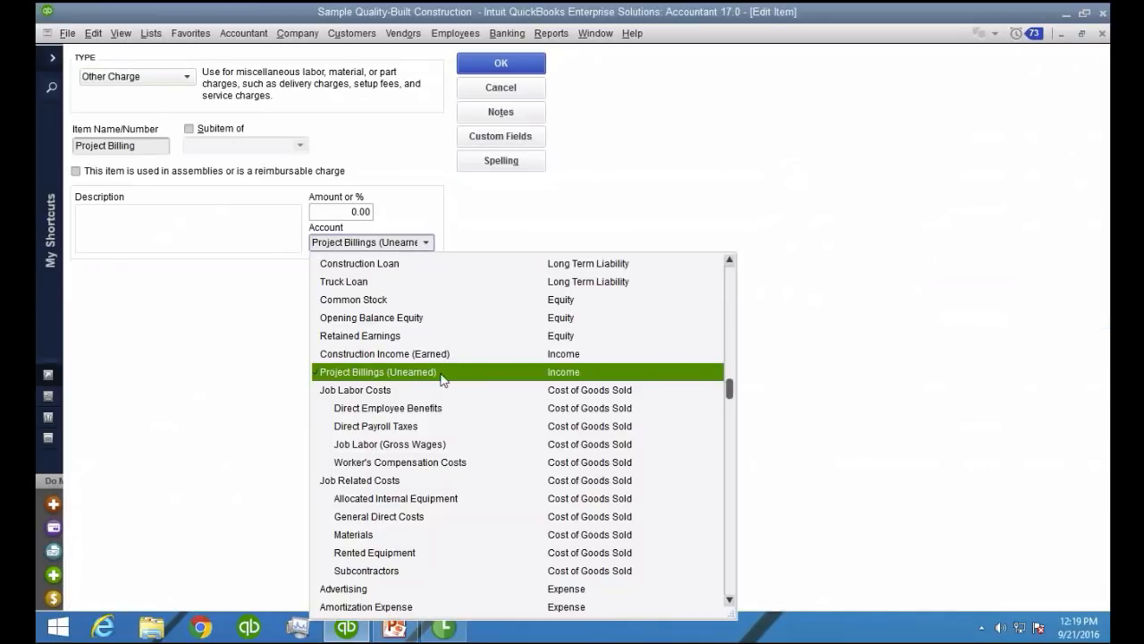
left_click(395, 380)
key("Return")
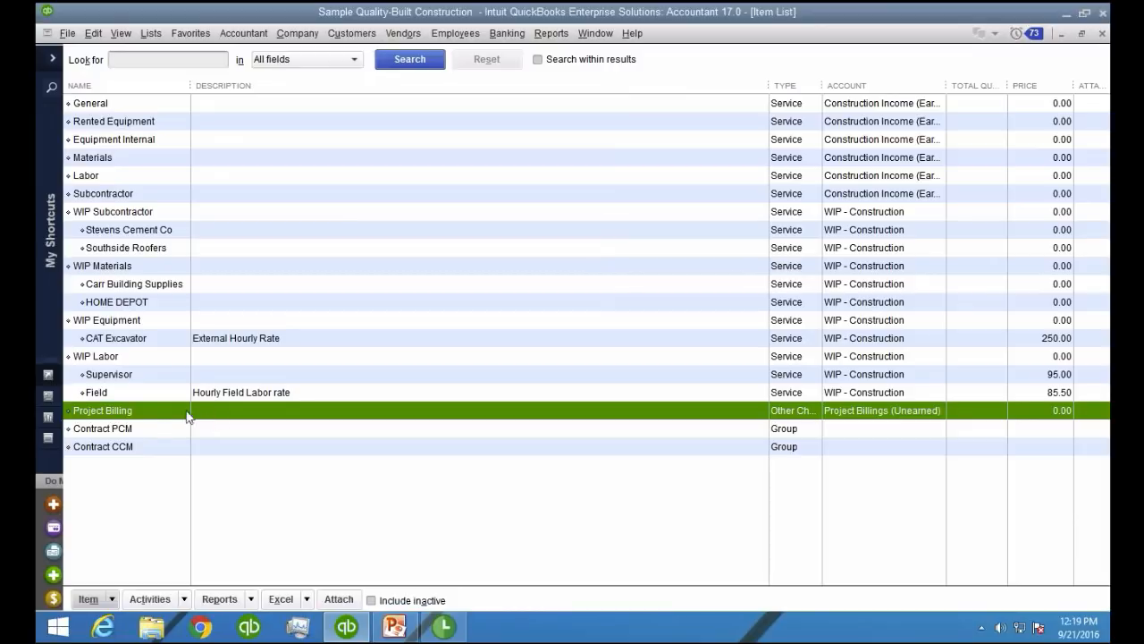
Compare the Contract PCM and Contract CCM group items in the Item List
left_click(135, 429)
left_click(138, 451)
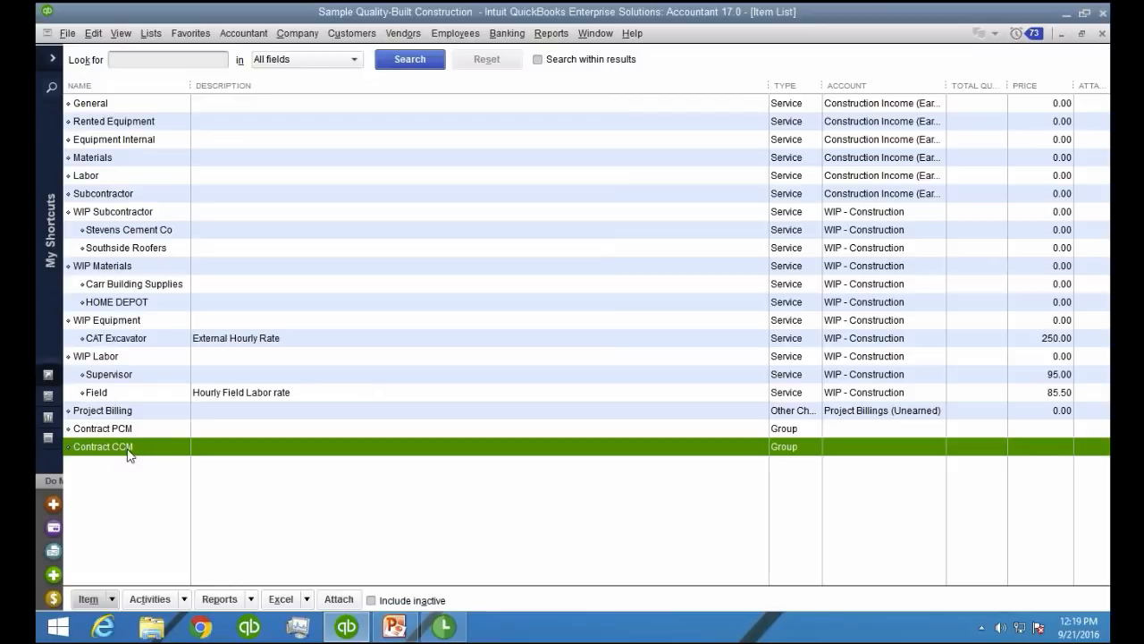
left_click(131, 431)
left_click(130, 449)
left_click(133, 433)
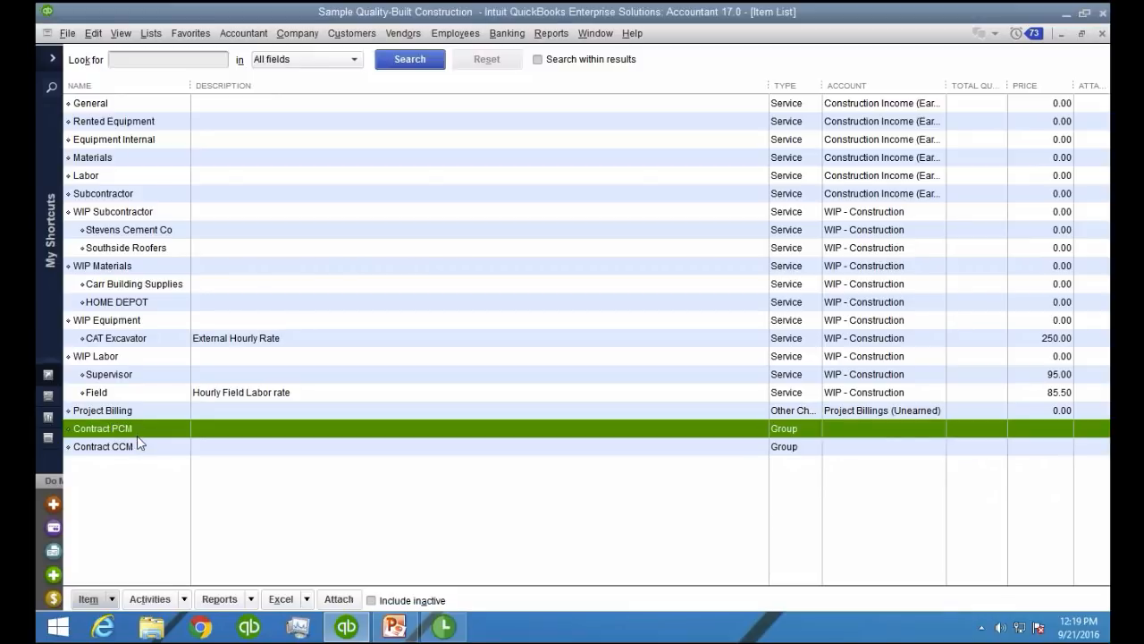
Open the Contract CCM group item for editing, widen its item column and review the WIP items it contains
right_click(130, 449)
left_click(212, 133)
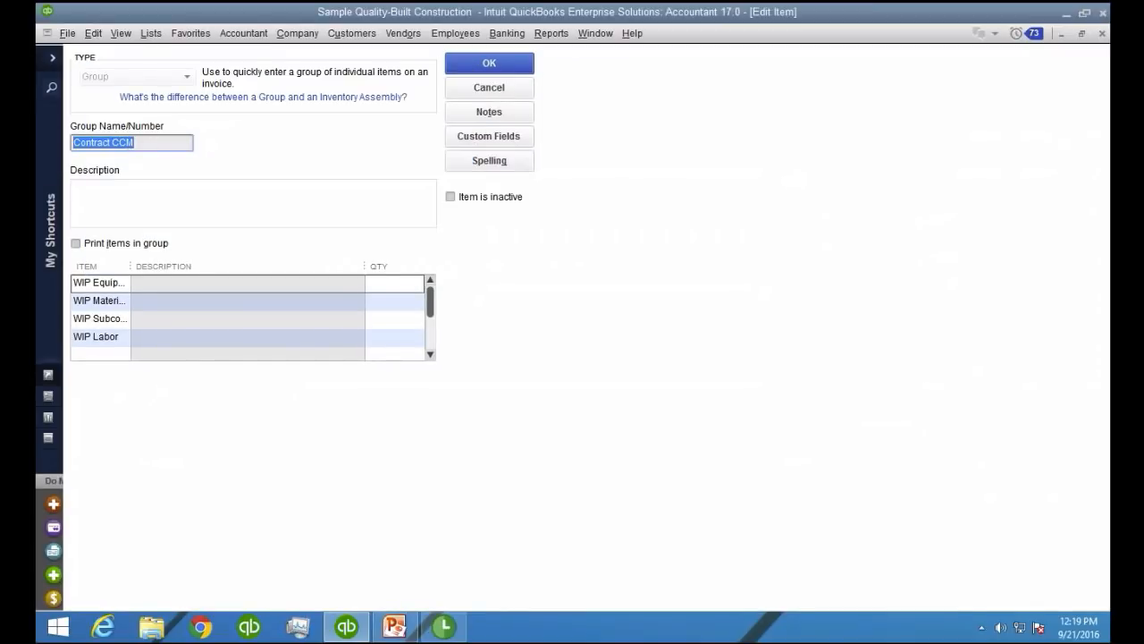
left_click_drag(131, 265, 215, 265)
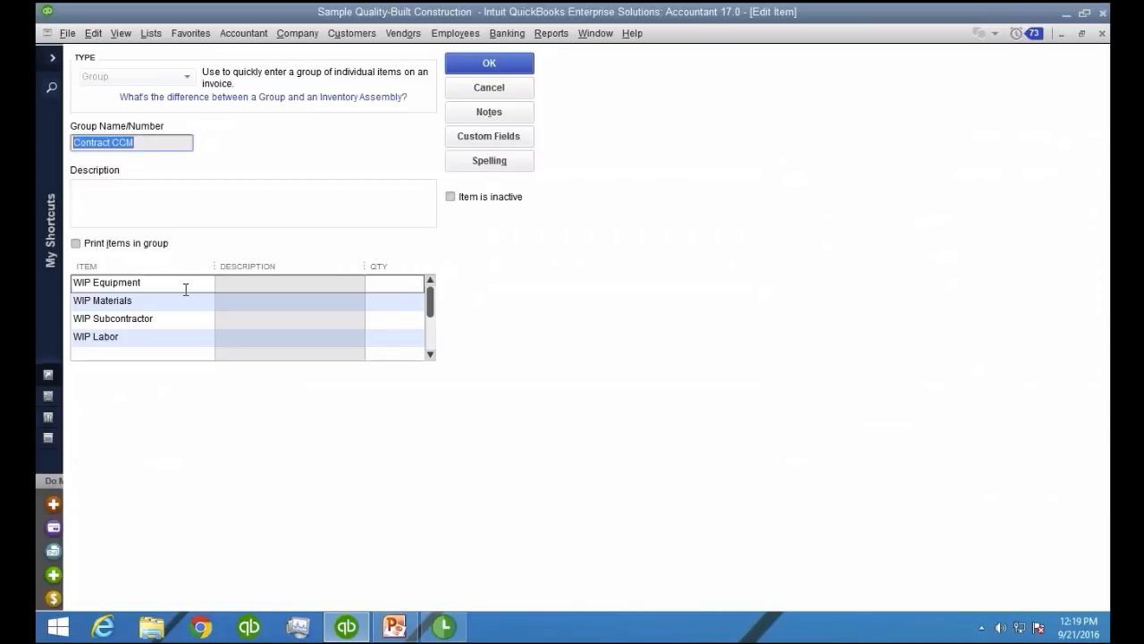
left_click(183, 300)
left_click(182, 318)
left_click(178, 340)
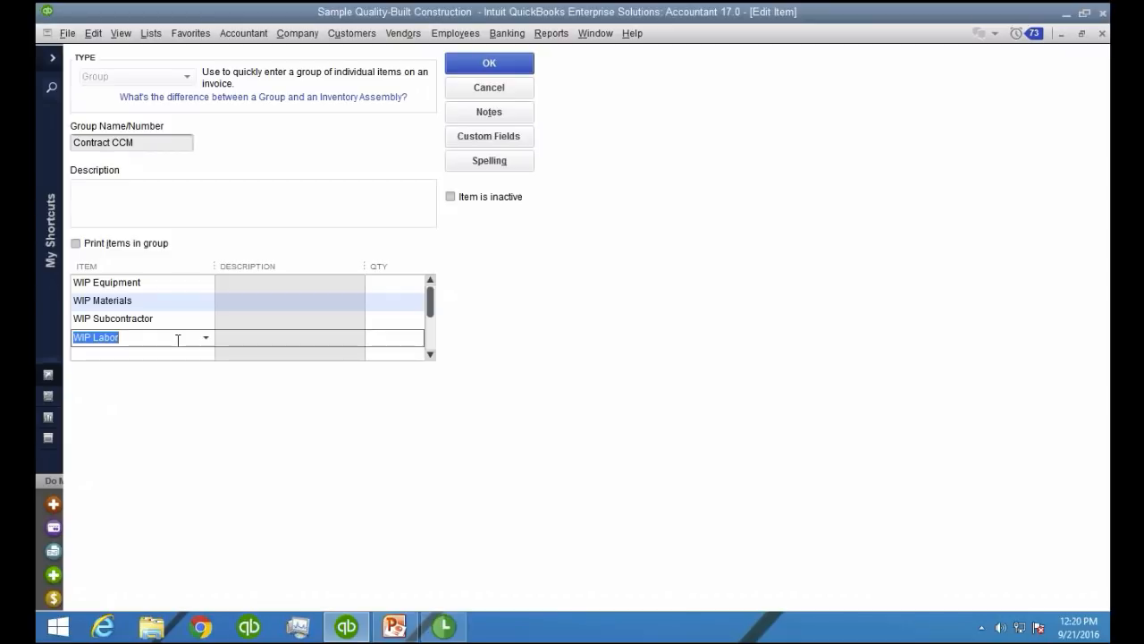
Switch the option to print items in the Contract CCM group on and back off
key("ctrl")
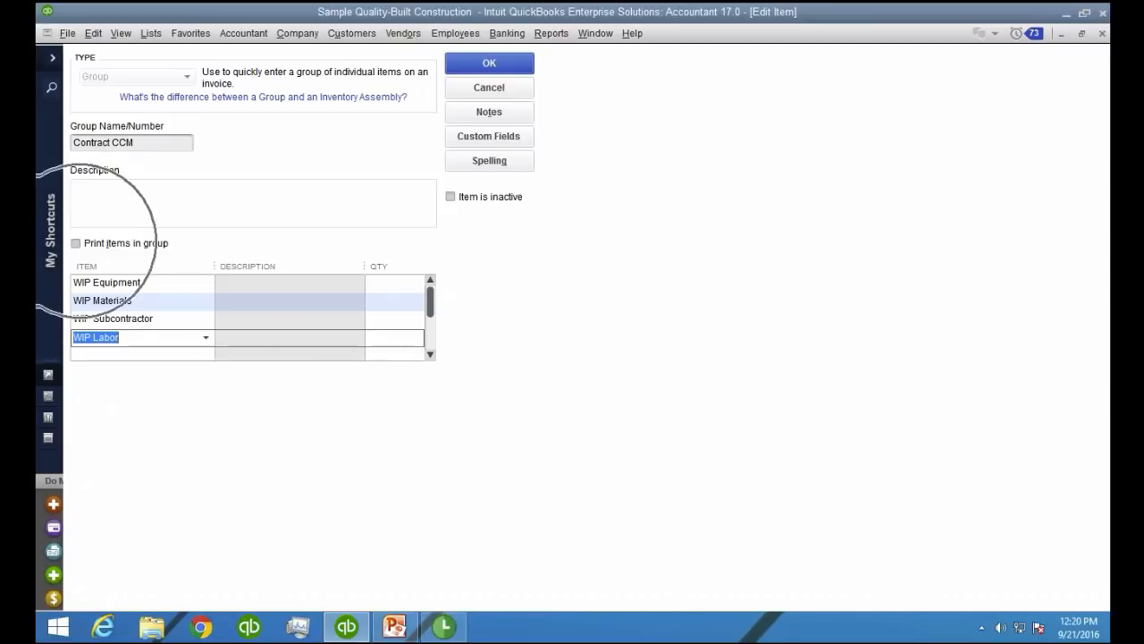
left_click(77, 242)
key("ctrl")
key("ctrl+1")
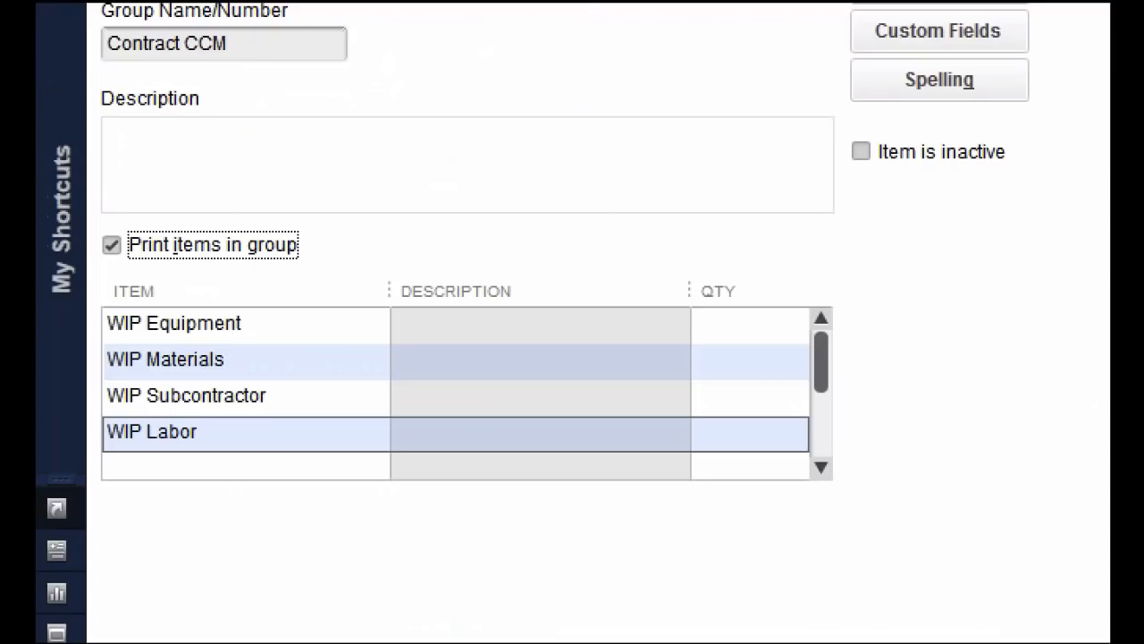
left_click(136, 240)
mouse_move(248, 211)
left_mouse_down()
mouse_move(141, 198)
mouse_move(100, 243)
mouse_move(157, 199)
left_mouse_up()
key("ctrl")
key("Escape")
key("ctrl")
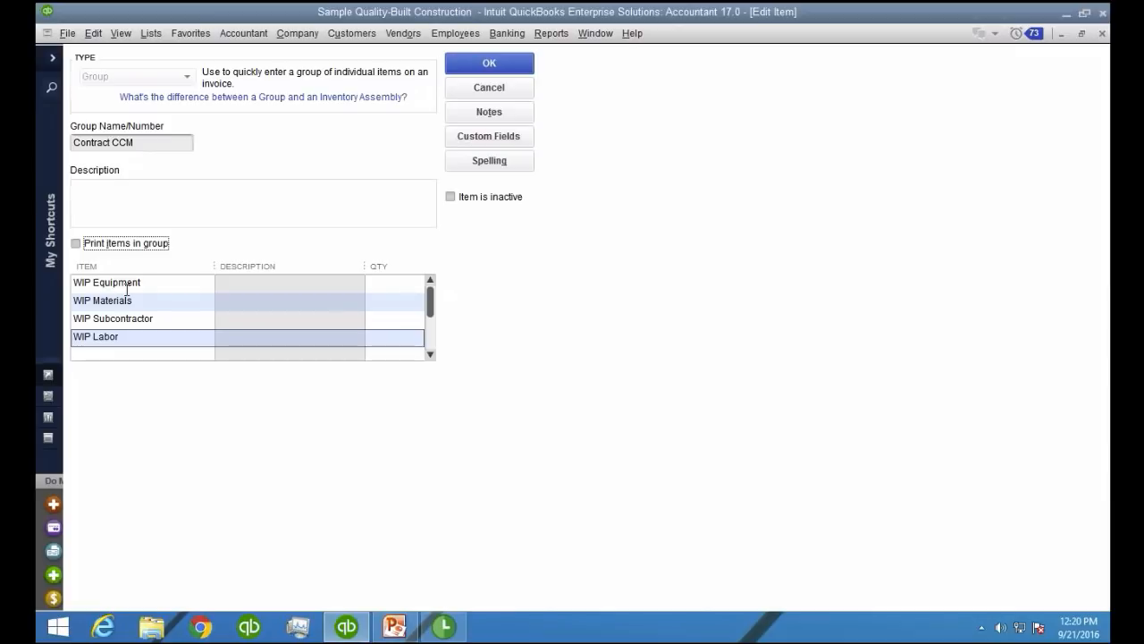
Save the Contract CCM group item and close the Item List
left_click(514, 69)
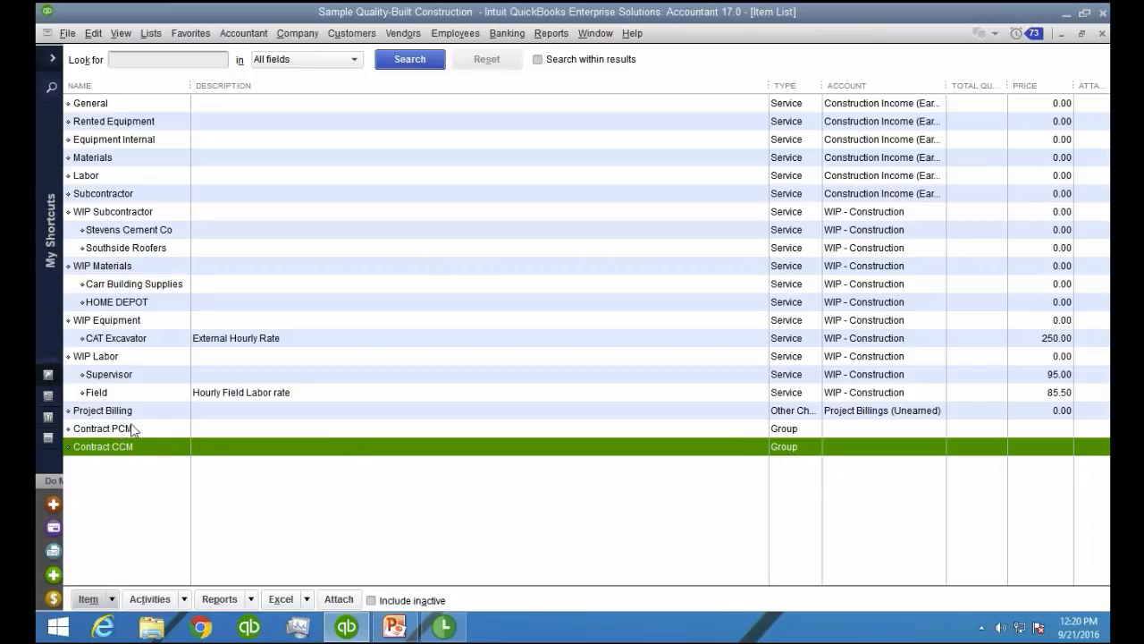
key("Escape")
key("Escape")
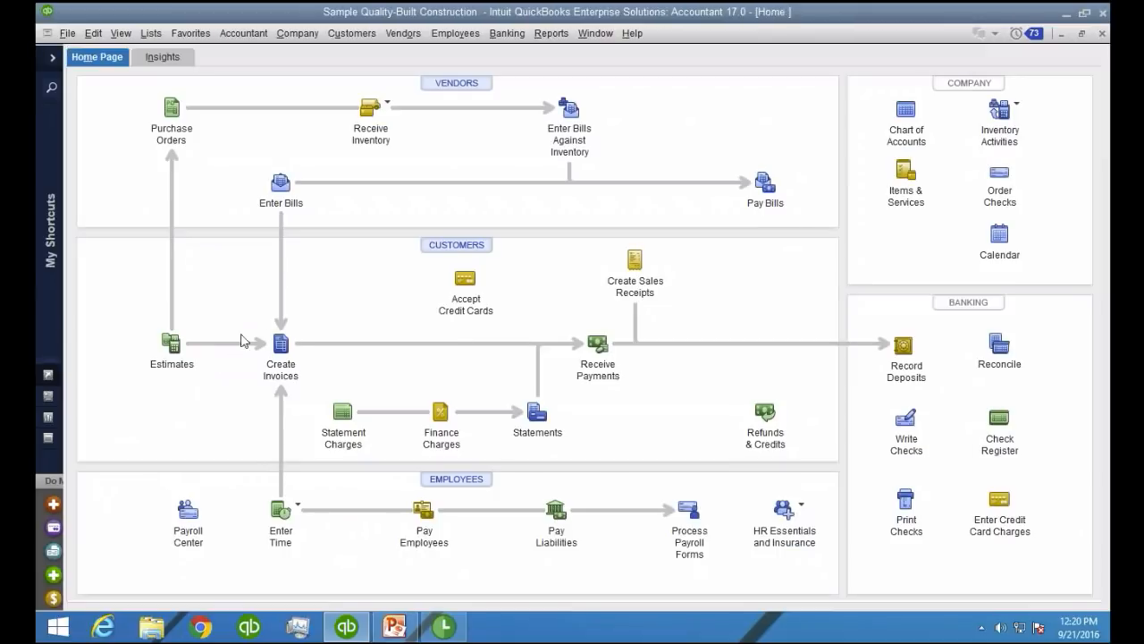
Start a new estimate from the home page and choose ABC Contractor as its customer
left_click(171, 343)
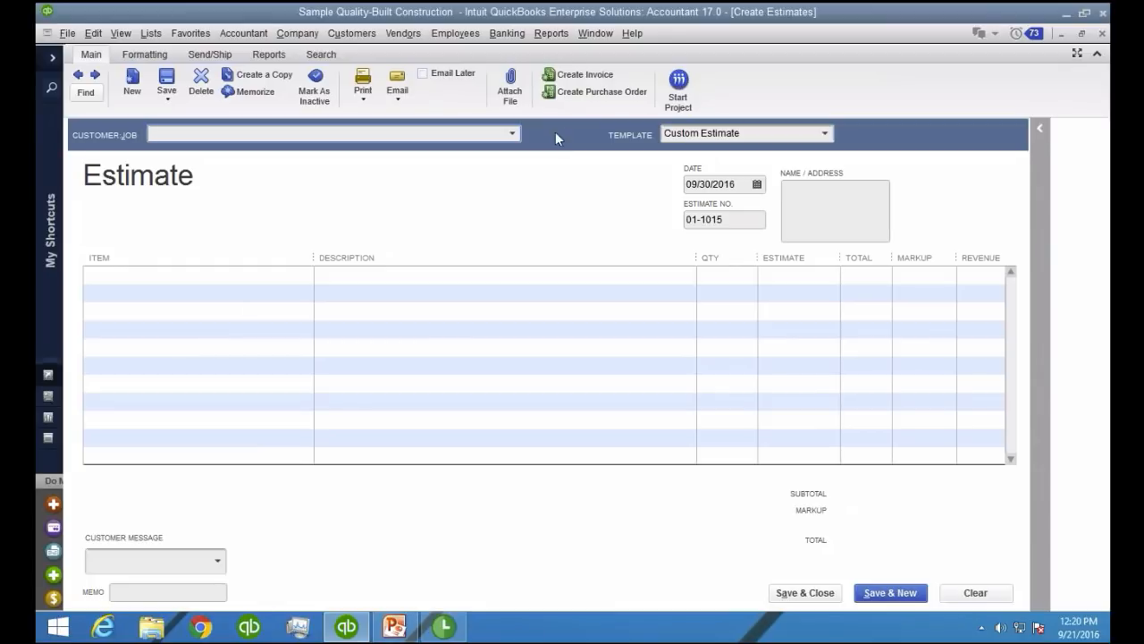
left_click(513, 133)
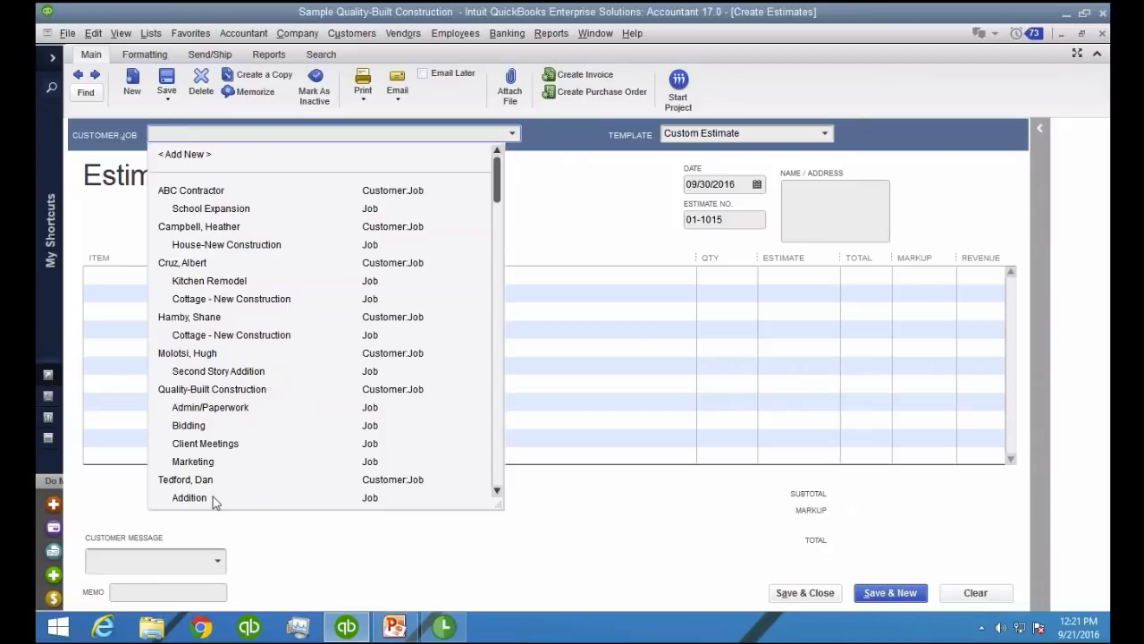
scroll(229, 370, "down", 2)
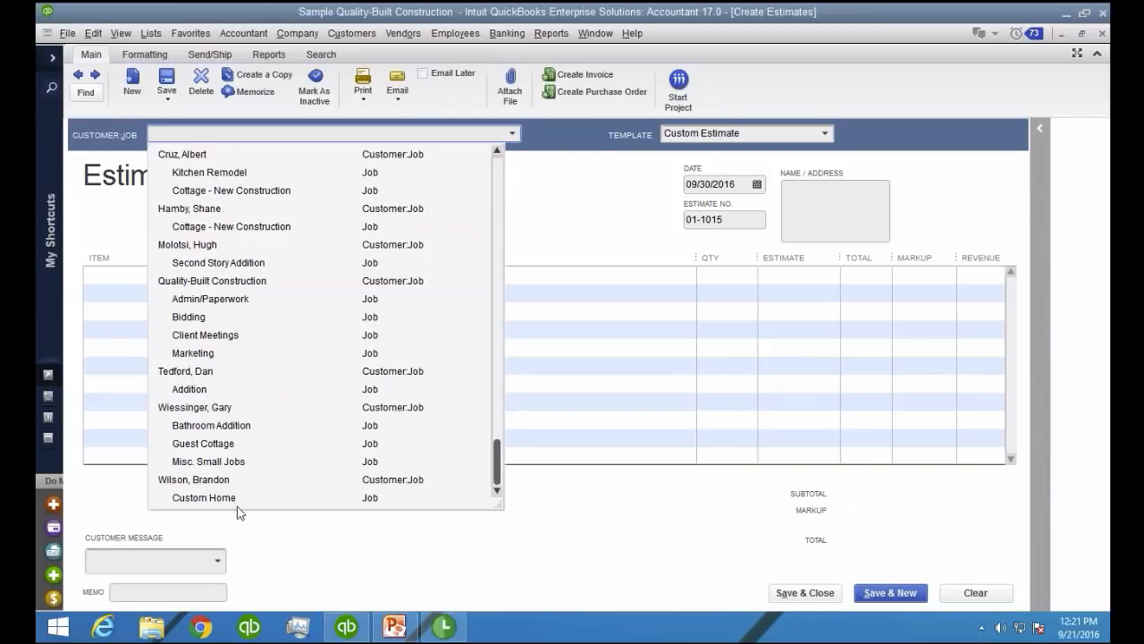
scroll(228, 456, "up", 5)
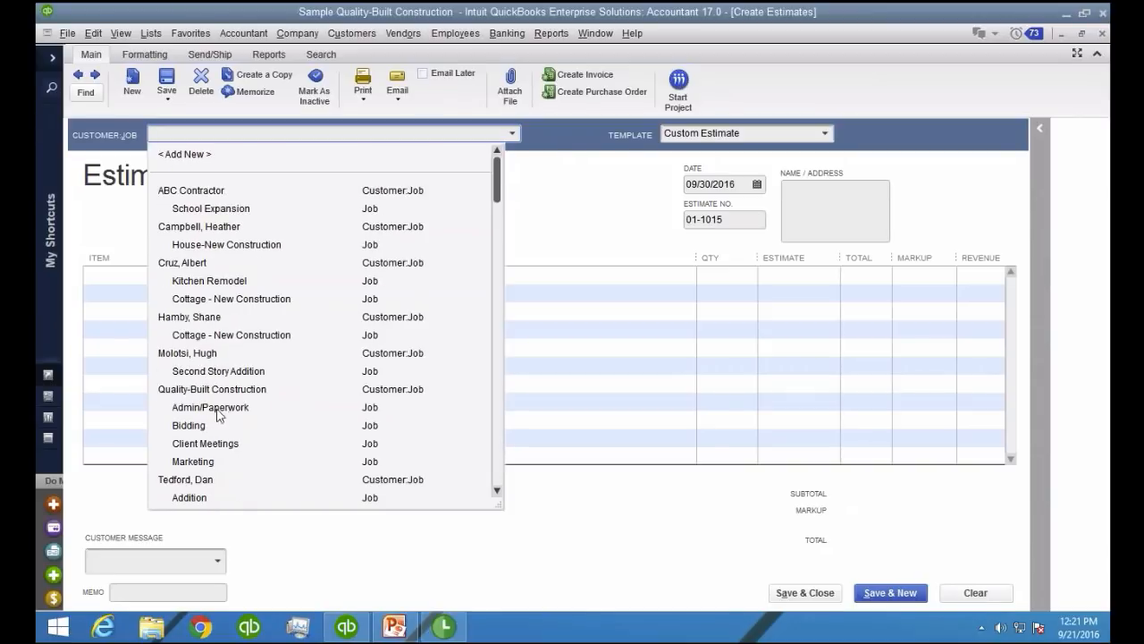
left_click(213, 198)
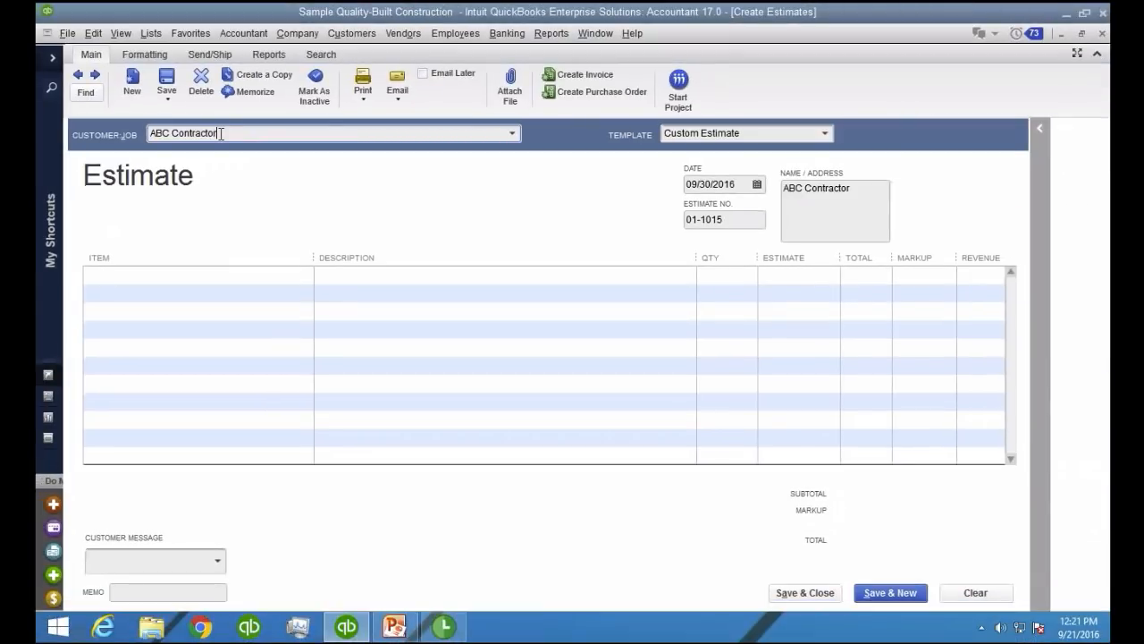
Quick-add a new job named Hanny Home under ABC Contractor and use it for the estimate
left_click(221, 133)
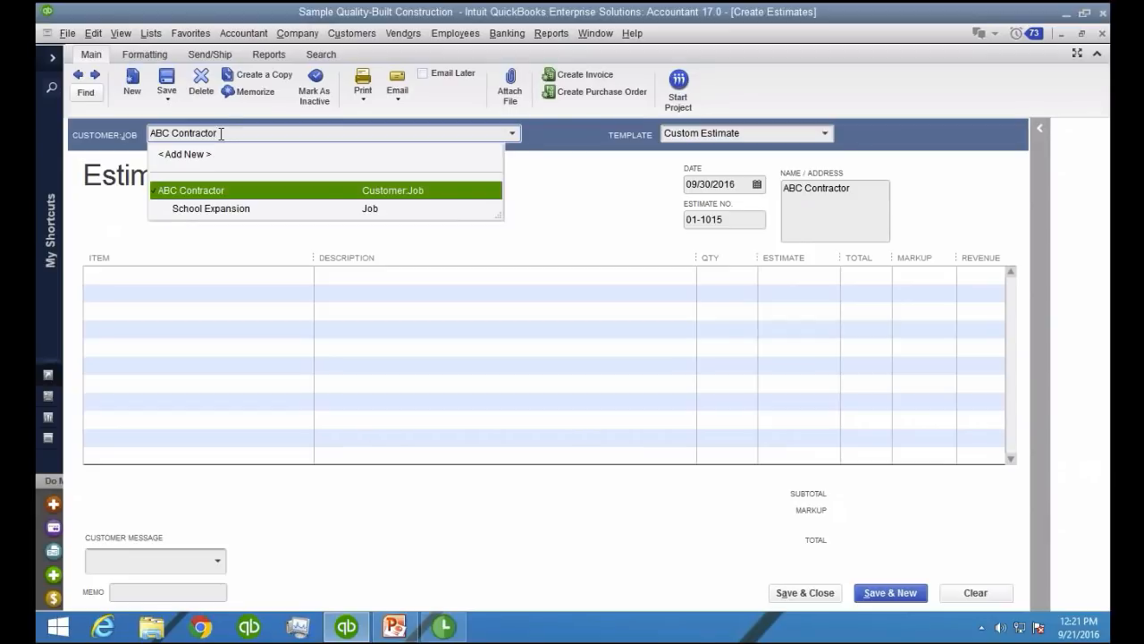
type(":Danny")
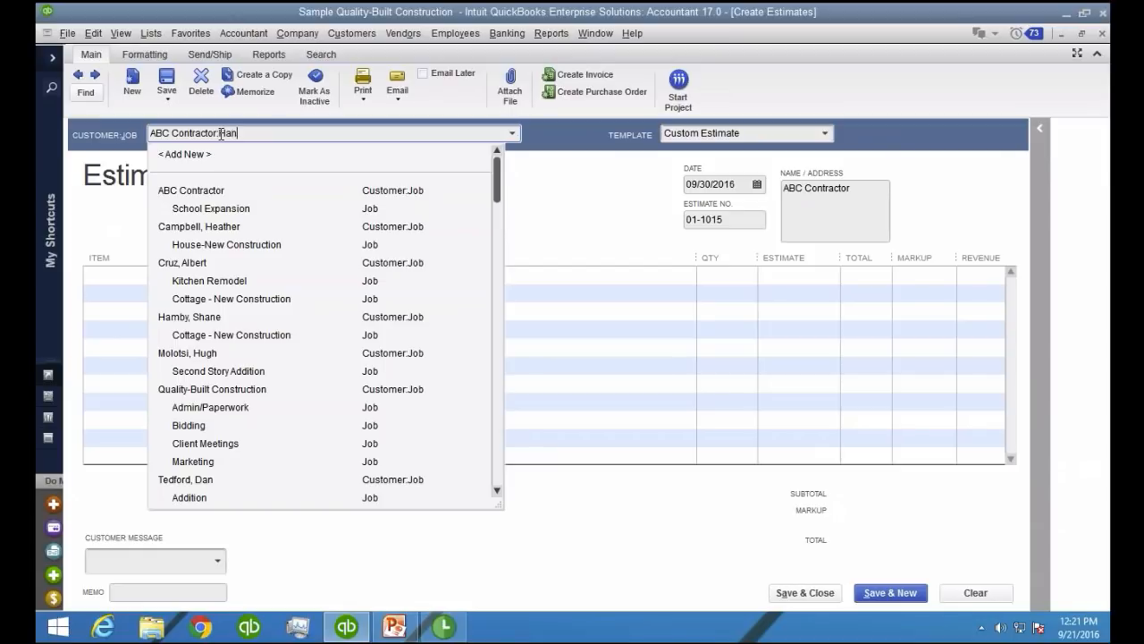
type(" Home")
key("Tab")
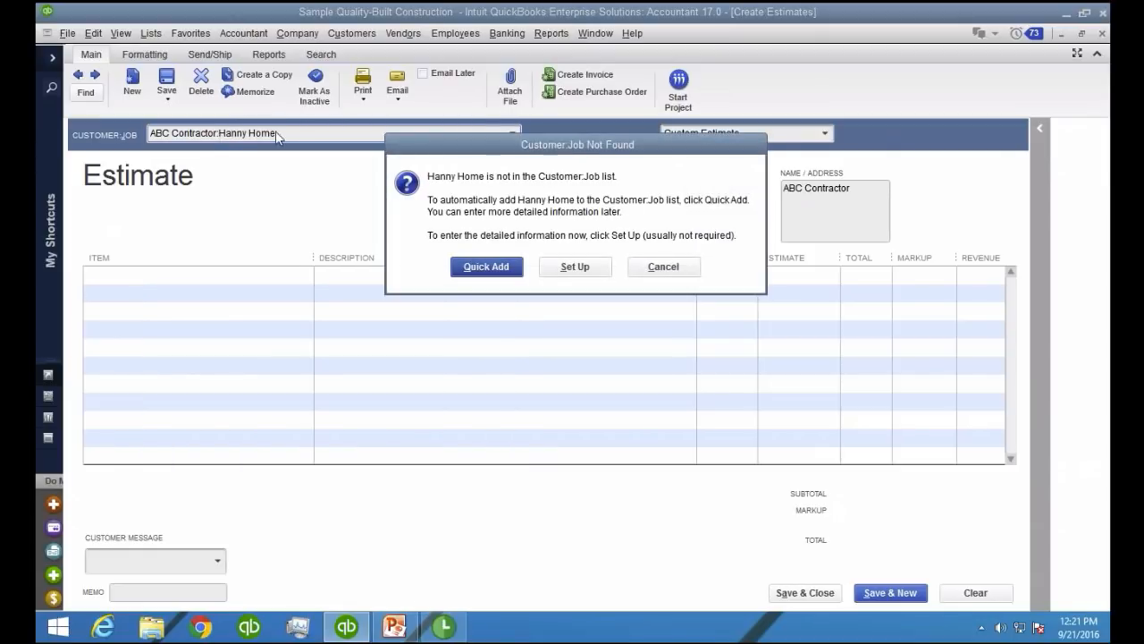
left_click(508, 270)
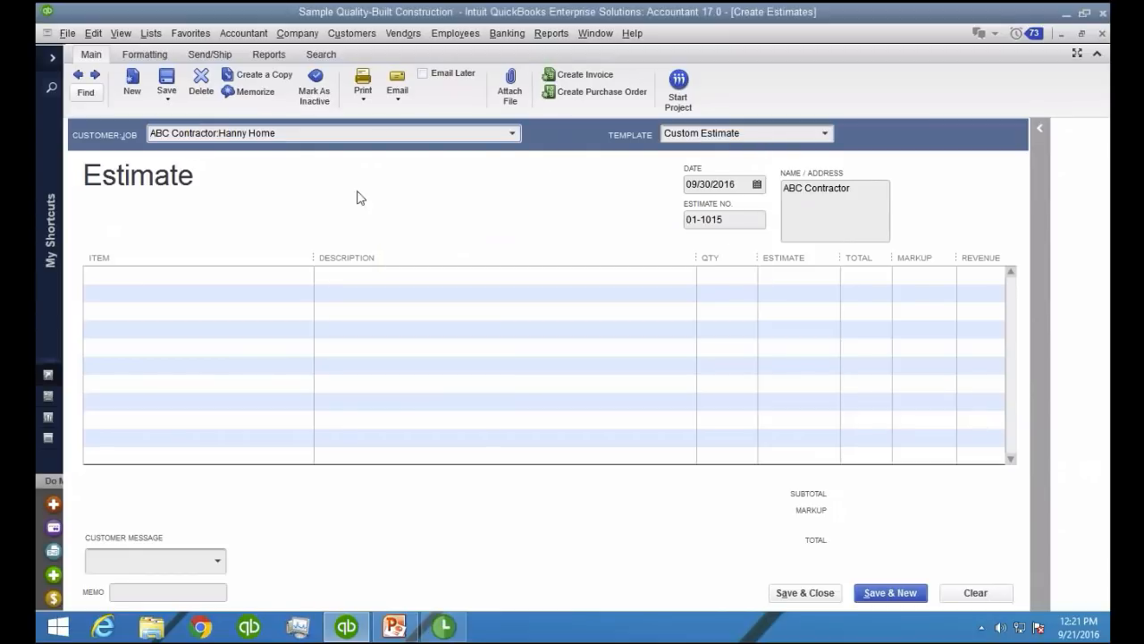
left_click_drag(219, 133, 281, 133)
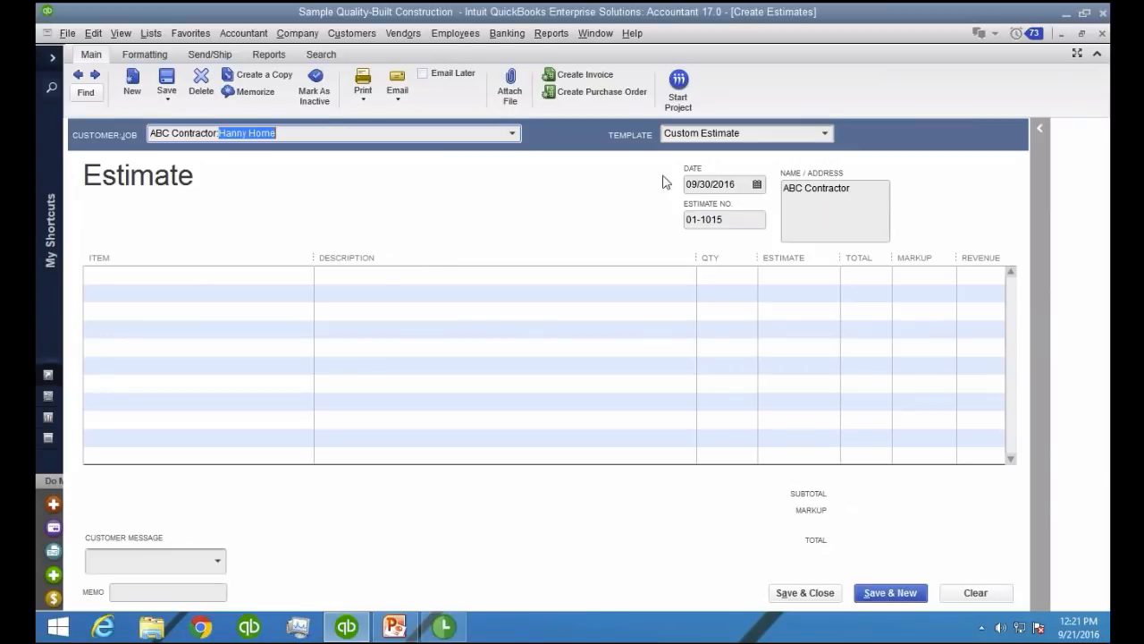
Set the estimate date to 09/21/2016
left_click(750, 185)
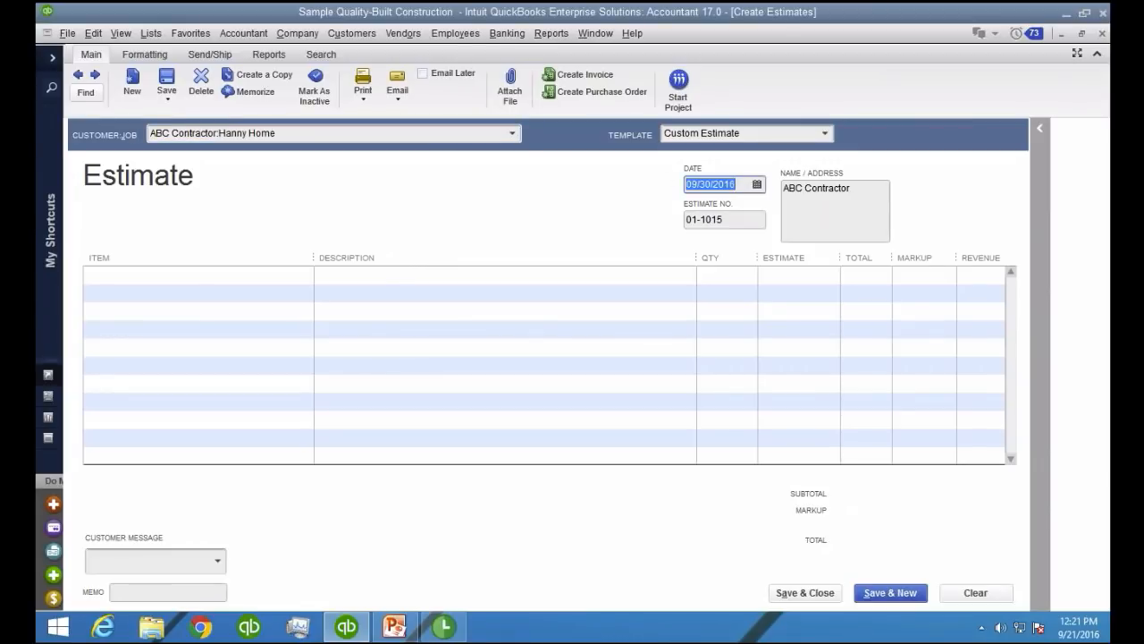
type("09/21/16")
key("Tab")
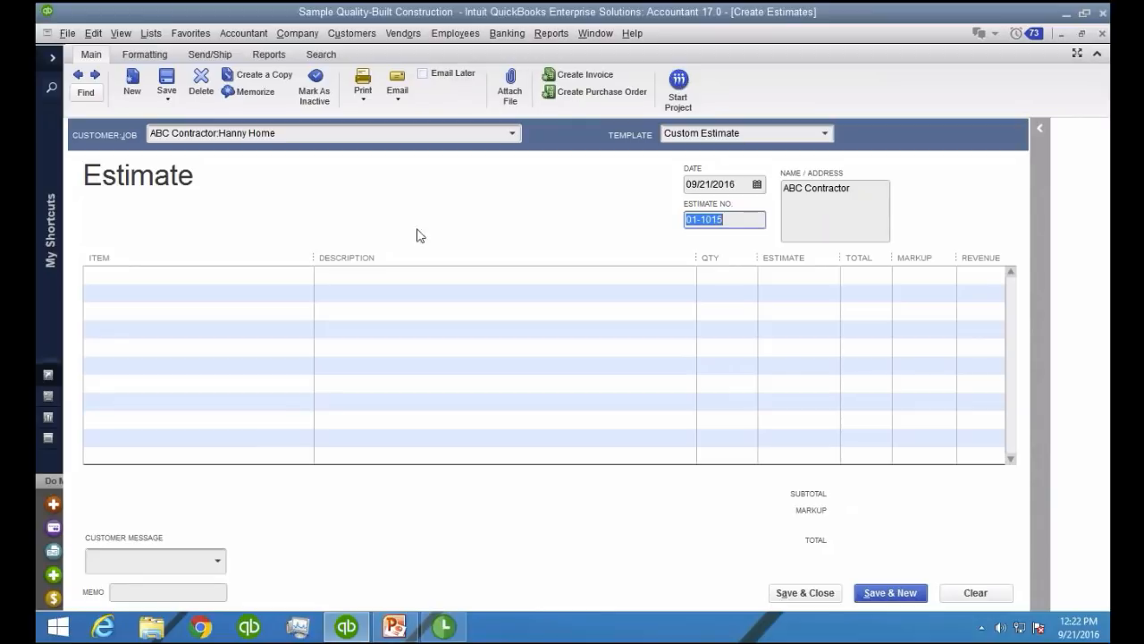
Insert the Contract CCM group item on the first line of the estimate
left_click(290, 273)
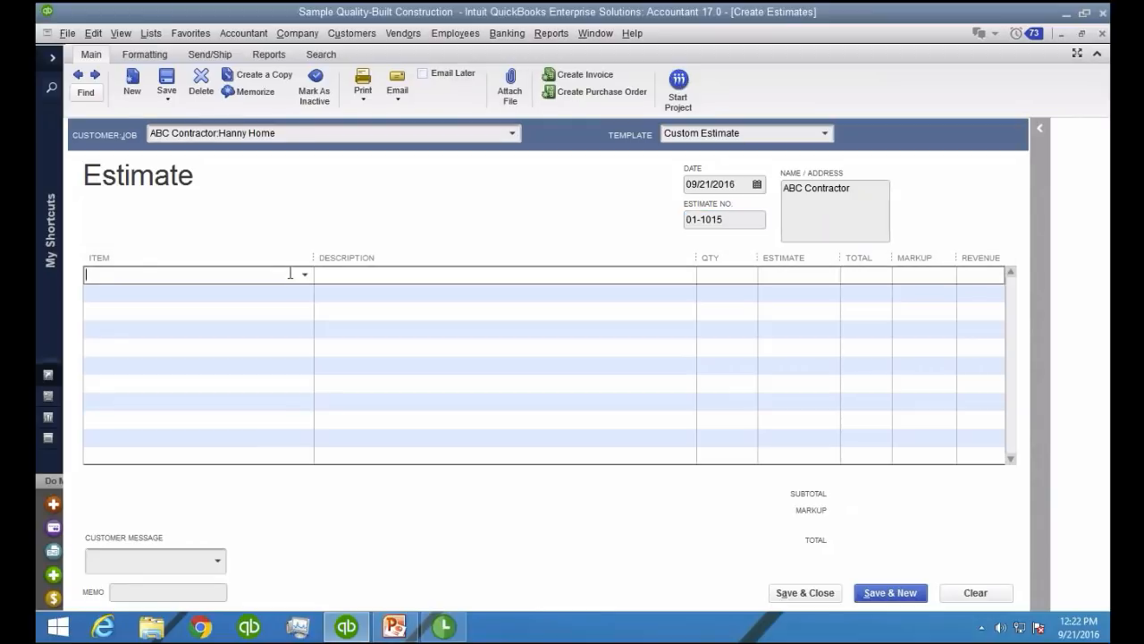
left_click(305, 275)
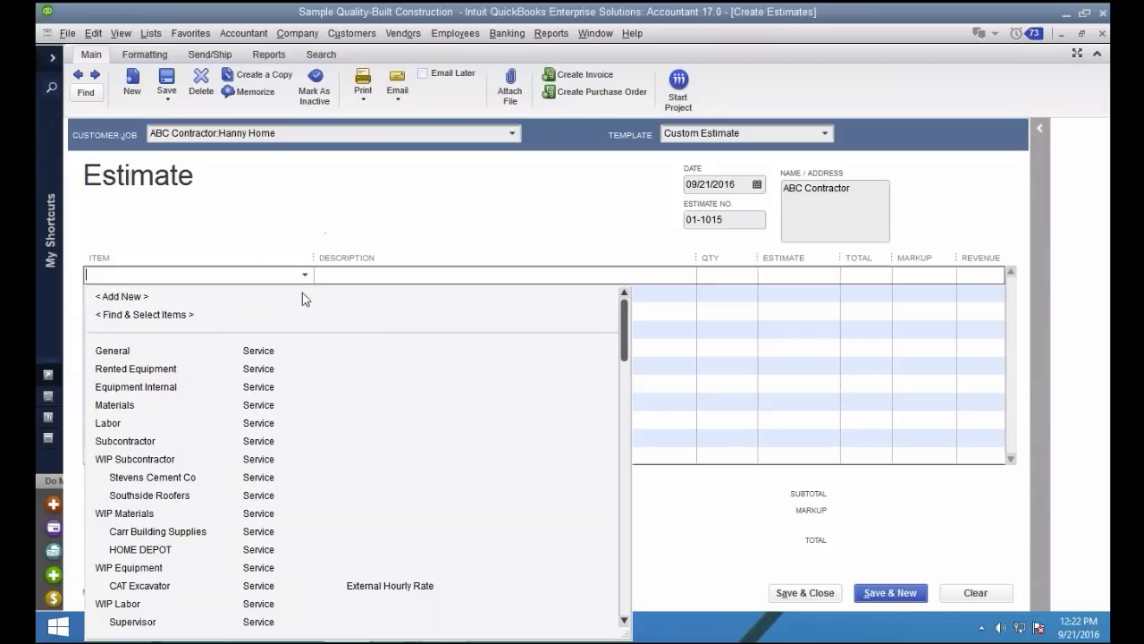
scroll(239, 490, "down", 2)
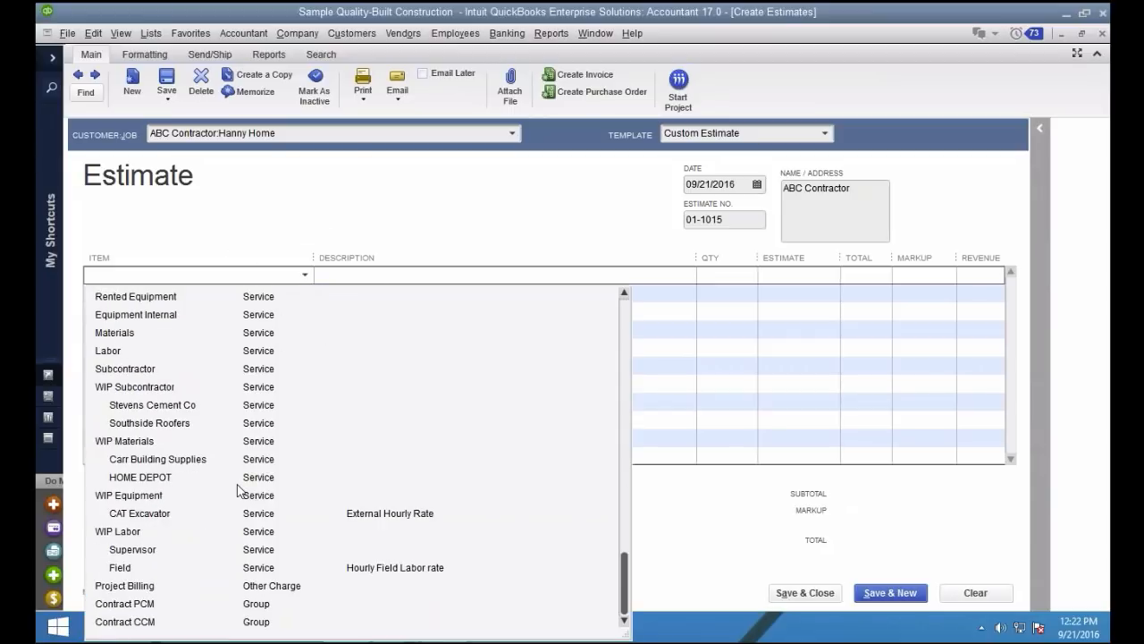
left_click(148, 626)
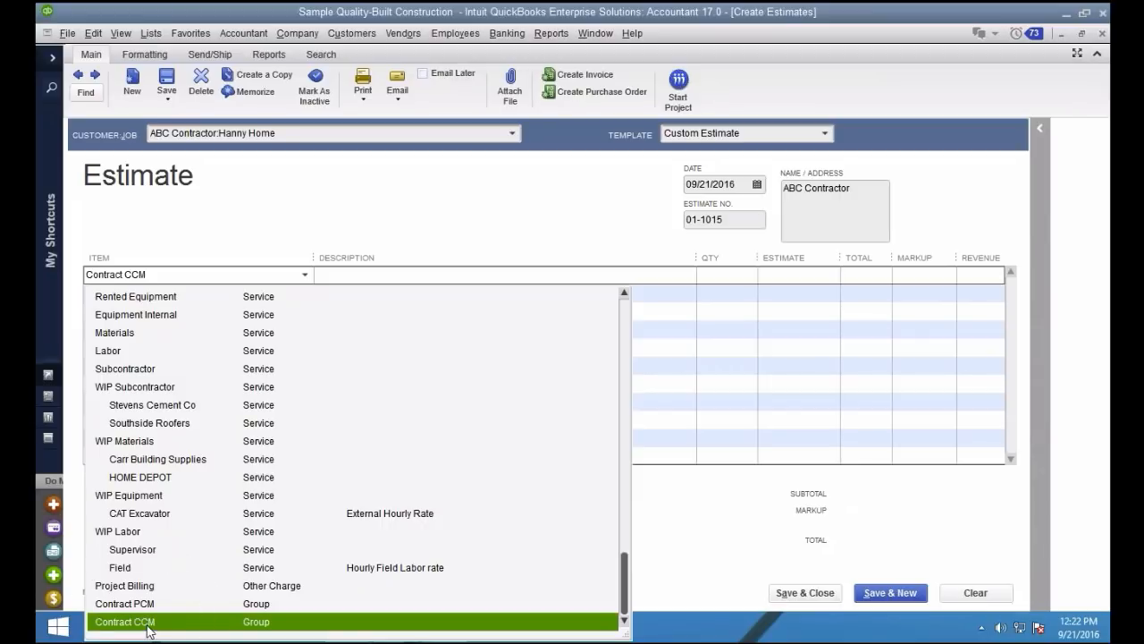
left_click(147, 626)
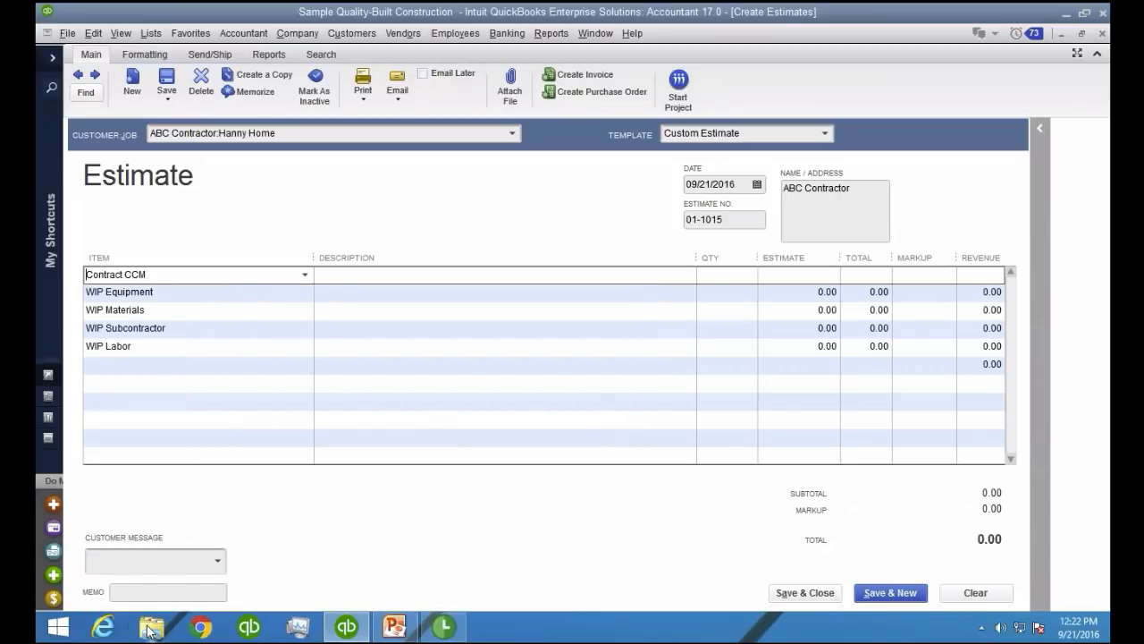
left_click(192, 293)
left_click(189, 309)
left_click(188, 327)
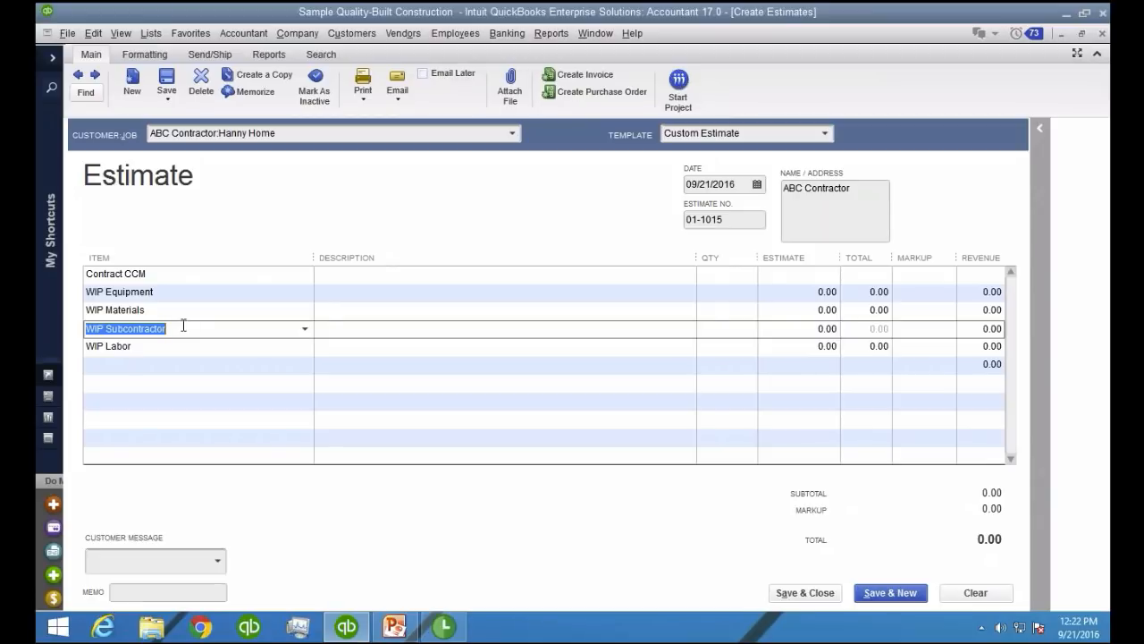
left_click(783, 292)
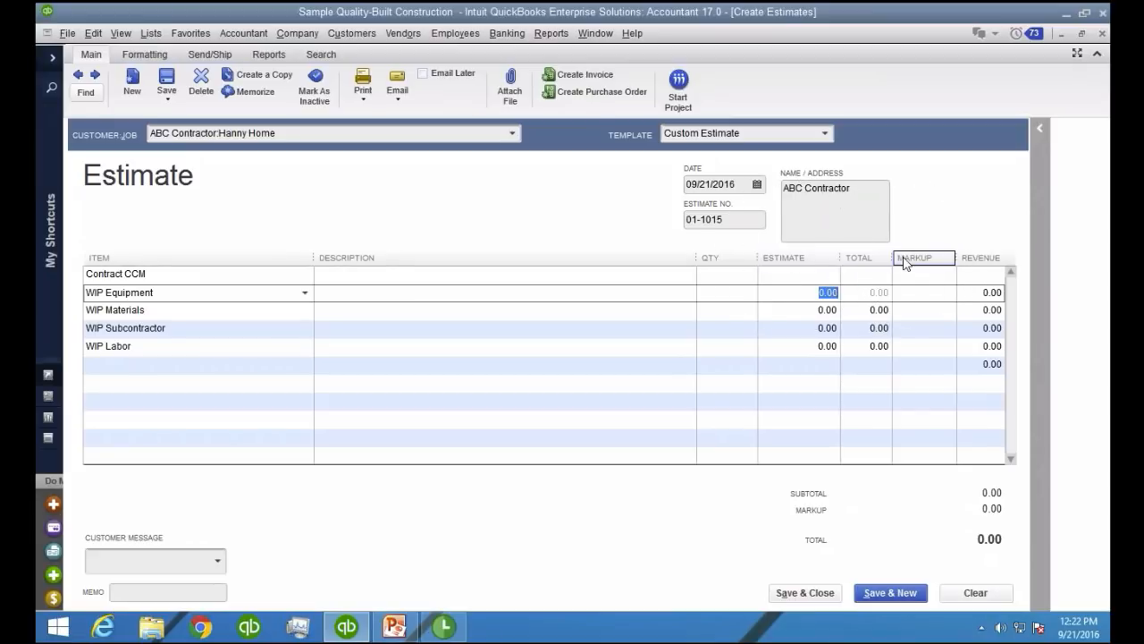
Compare the Custom Change Order and Milestone Estimate templates on this estimate, and return it to the Custom Estimate template
left_click(825, 135)
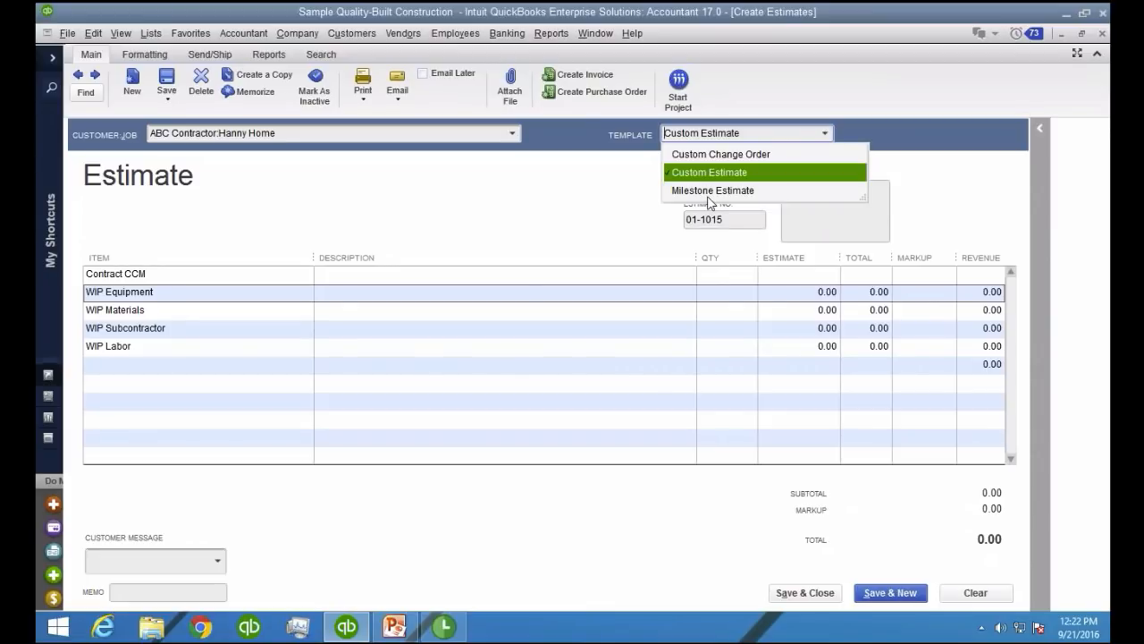
left_click(742, 157)
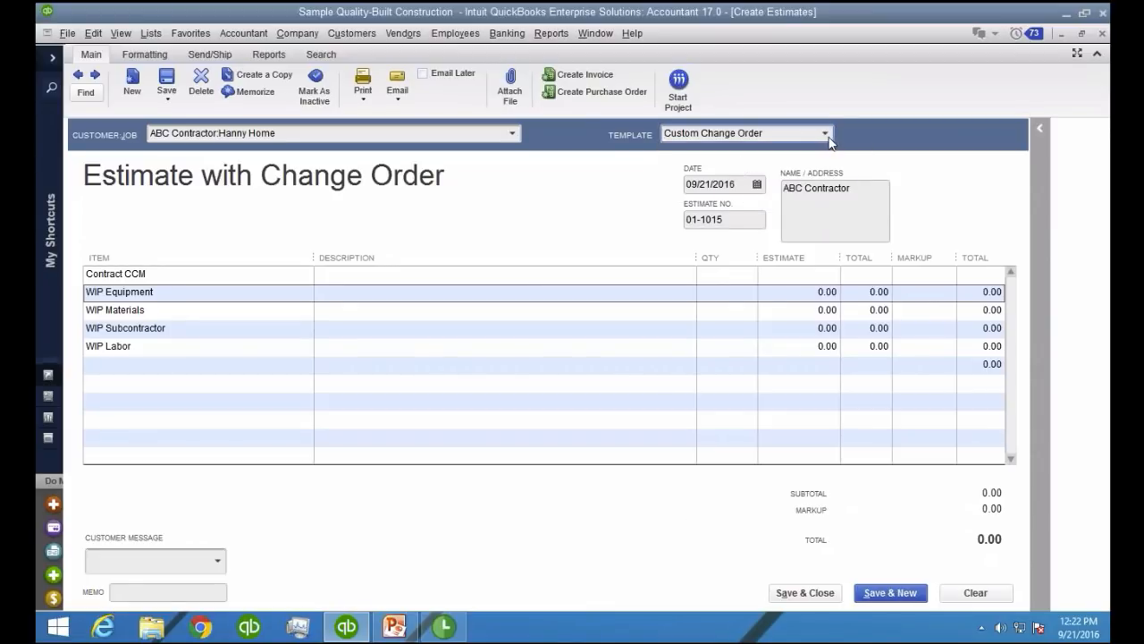
left_click(747, 133)
left_click(755, 189)
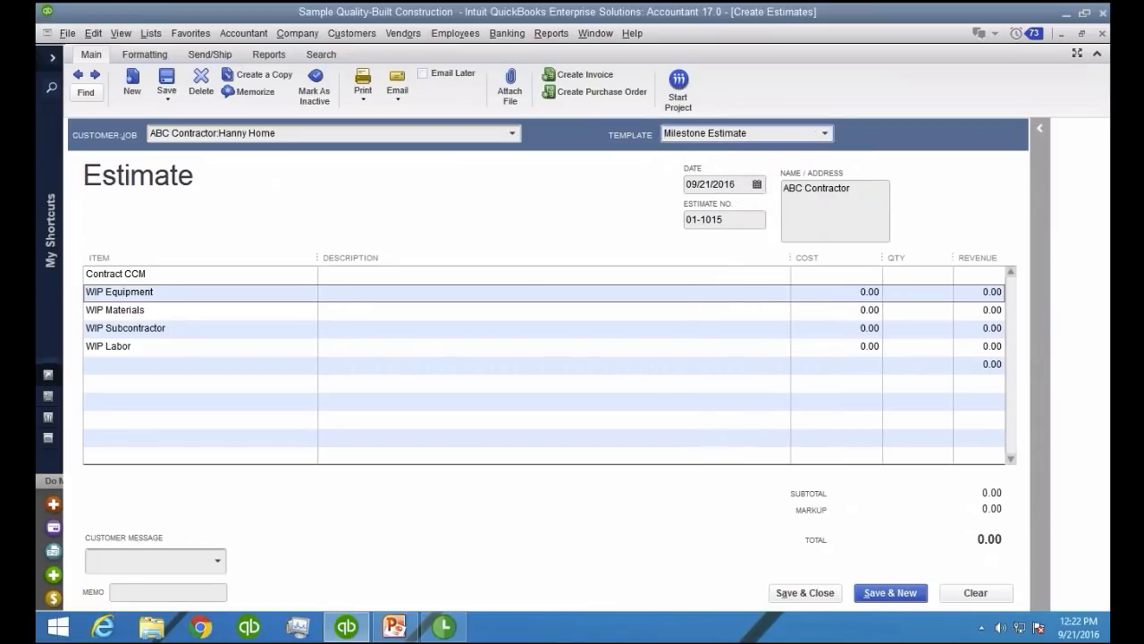
left_click(854, 292)
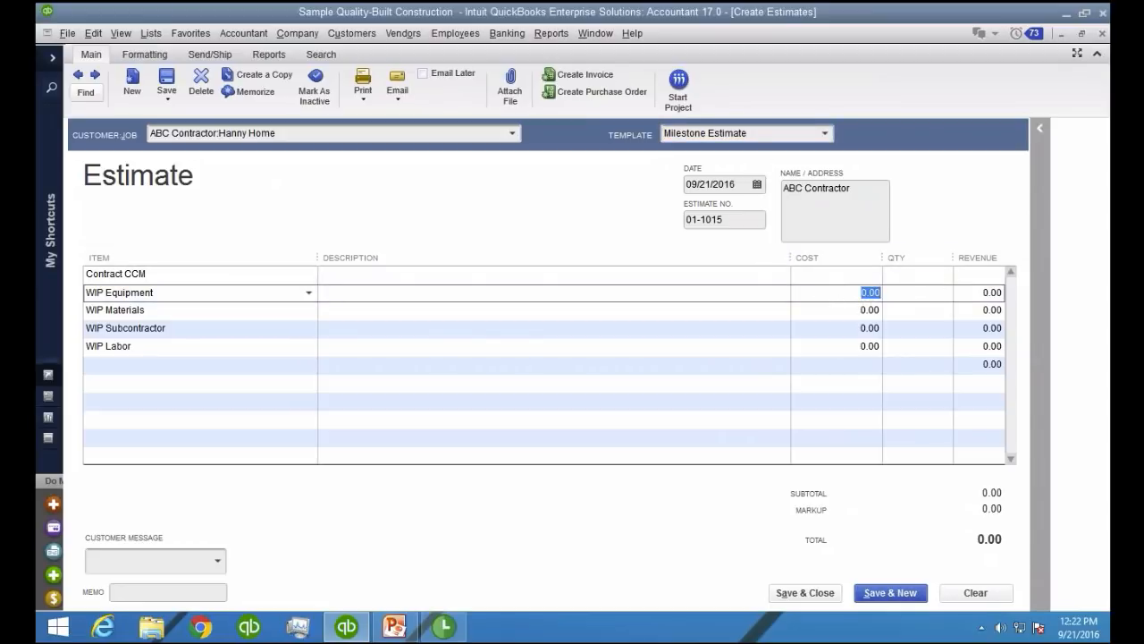
left_click(824, 133)
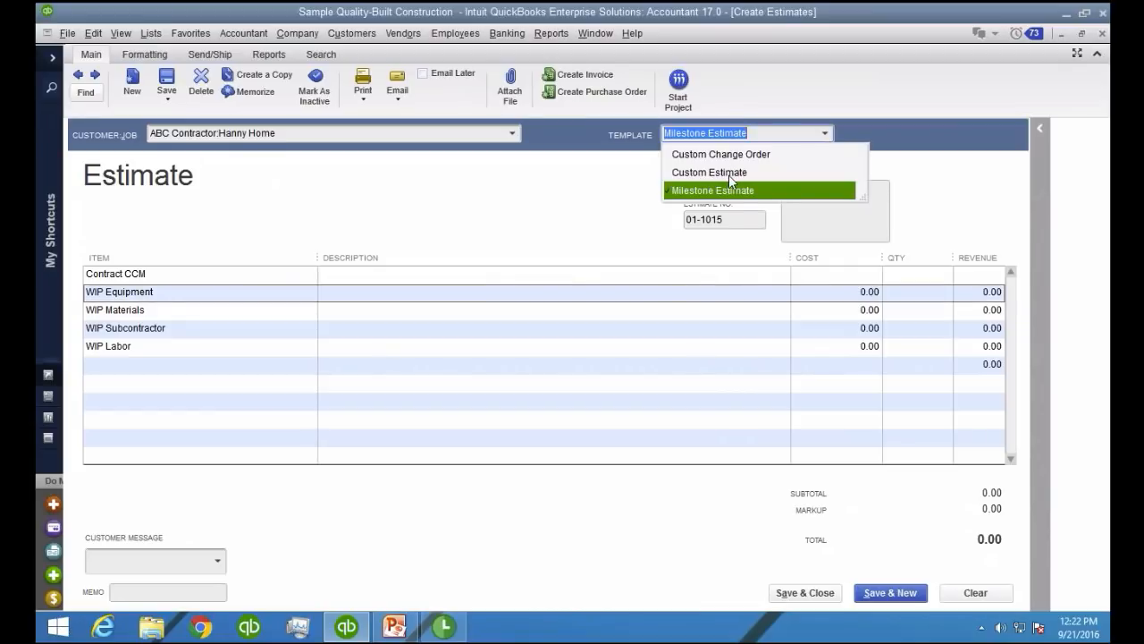
left_click(728, 172)
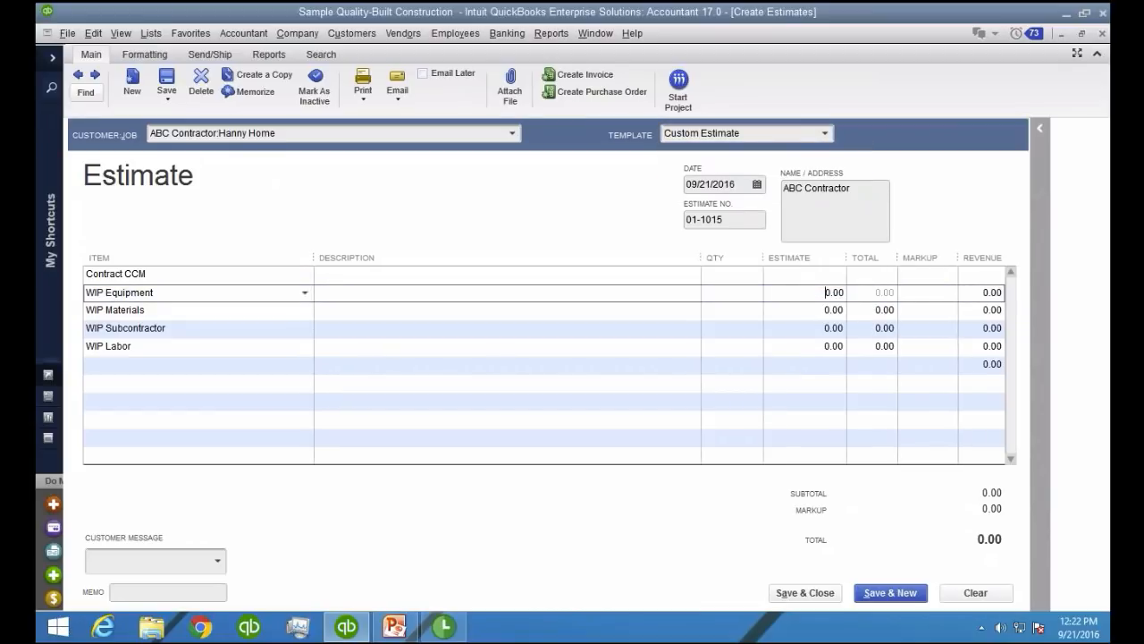
Examine the column settings in the Custom Estimate template's data layout, especially whether Cost and Markup are displayed on screen
left_click(912, 291)
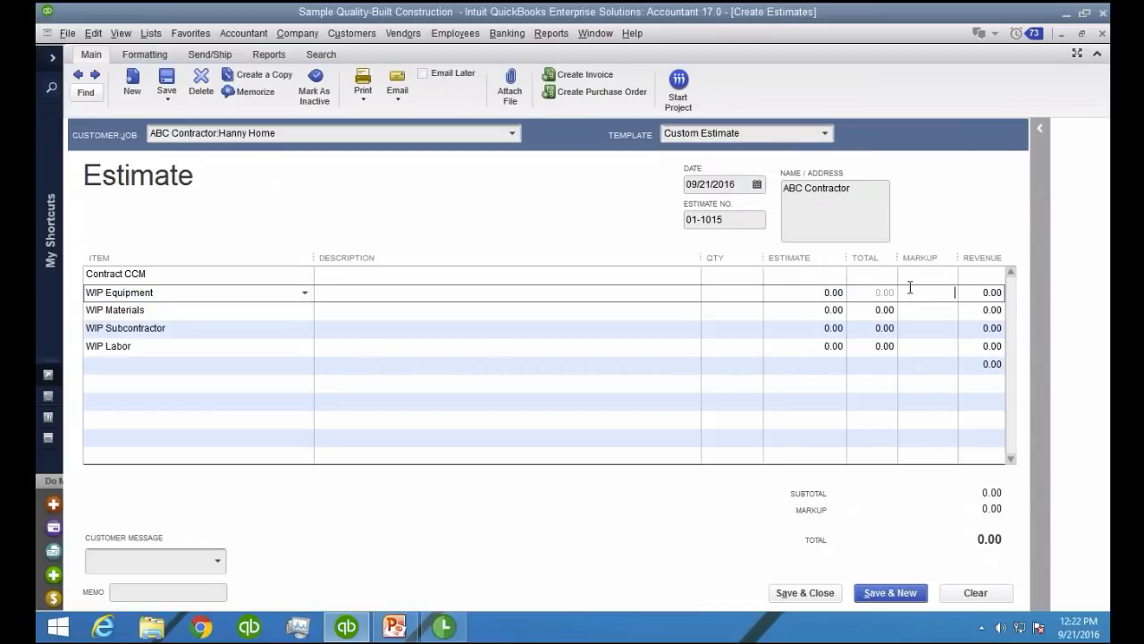
left_click(158, 56)
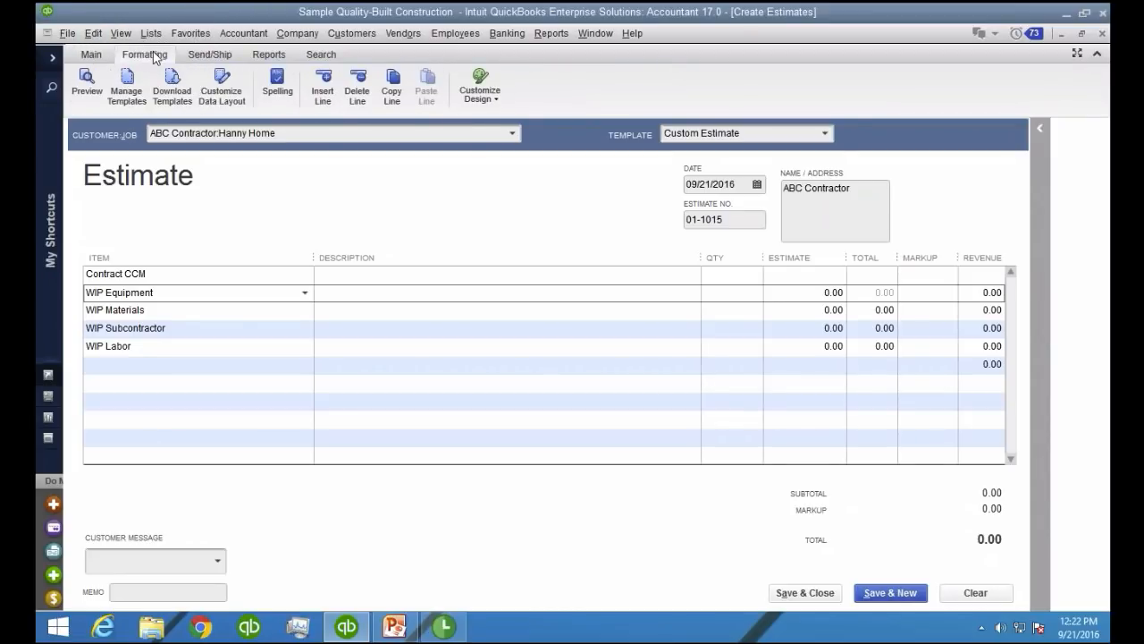
key("ctrl")
key("ctrl")
key("ctrl")
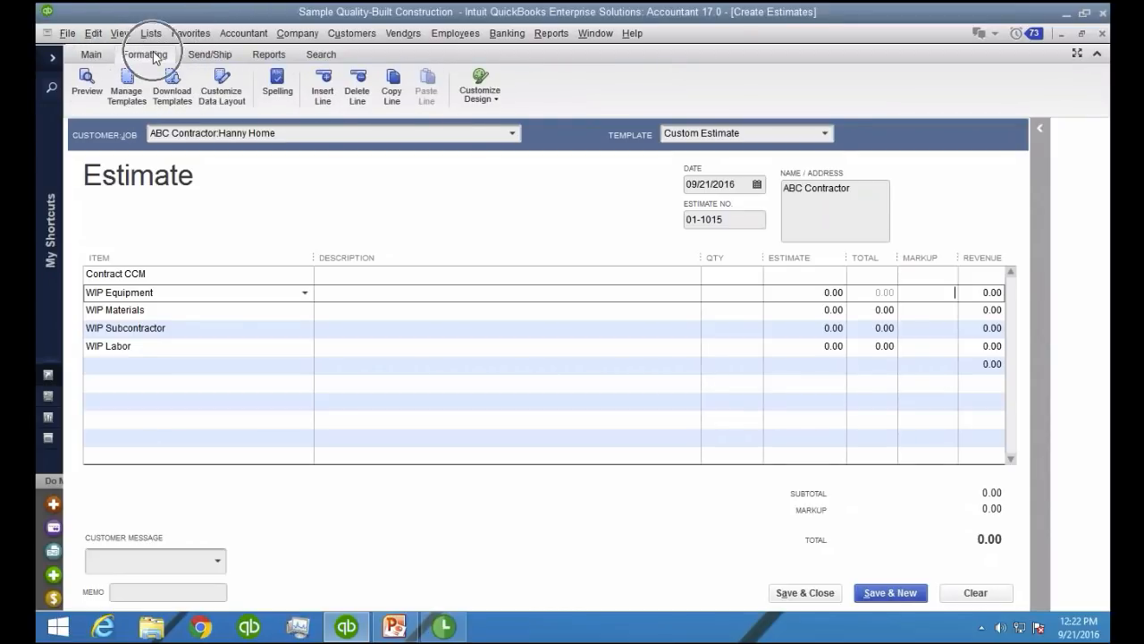
left_click(224, 88)
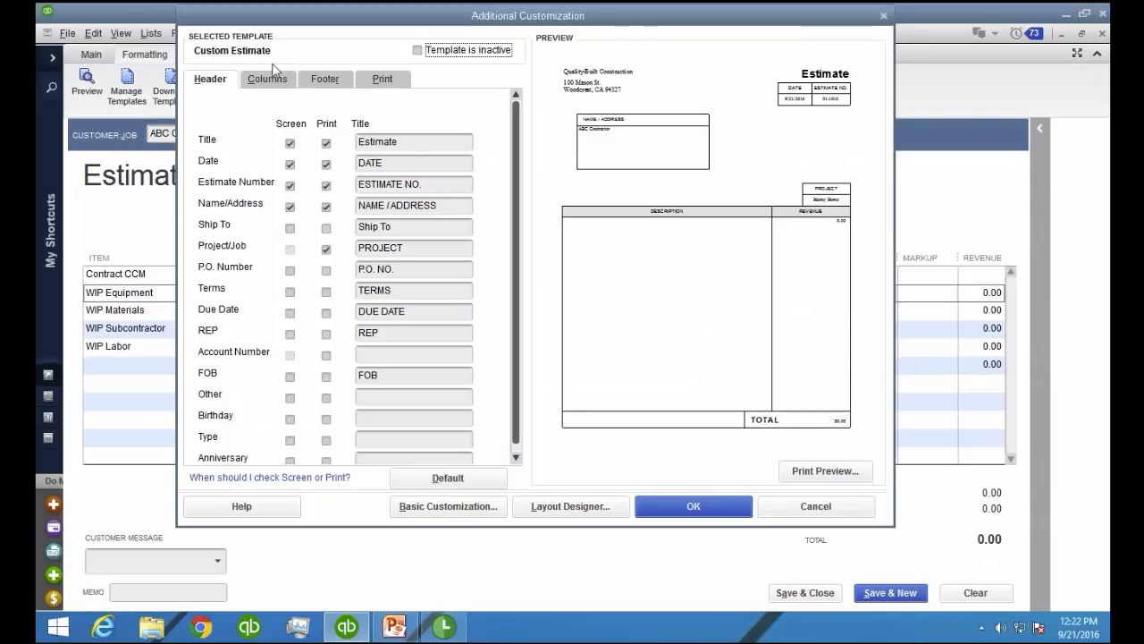
left_click(268, 80)
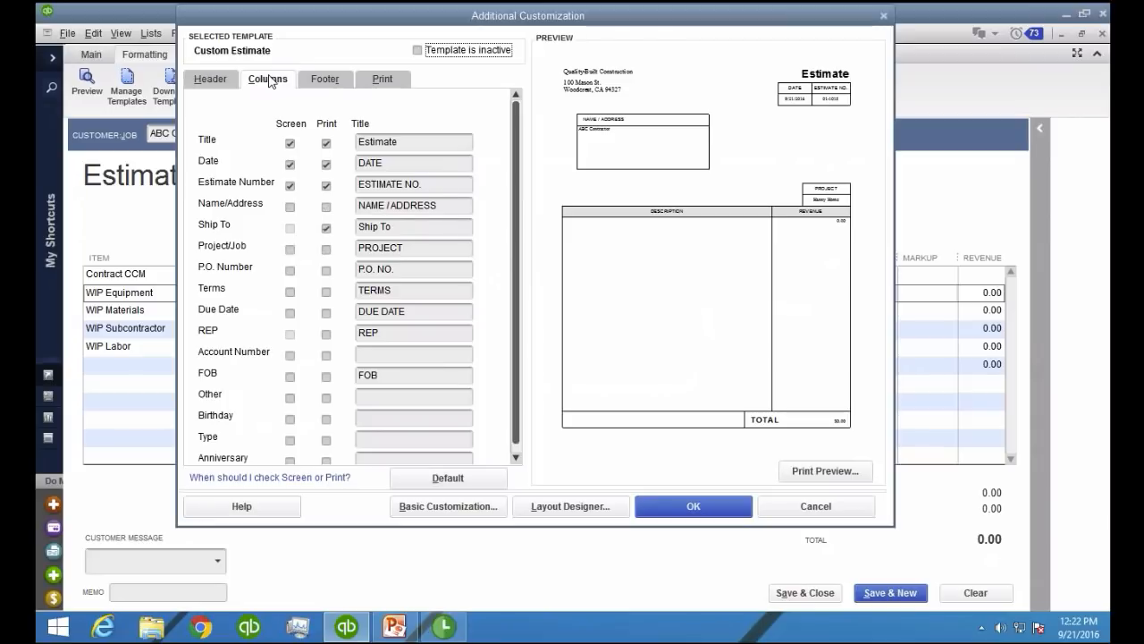
key("ctrl")
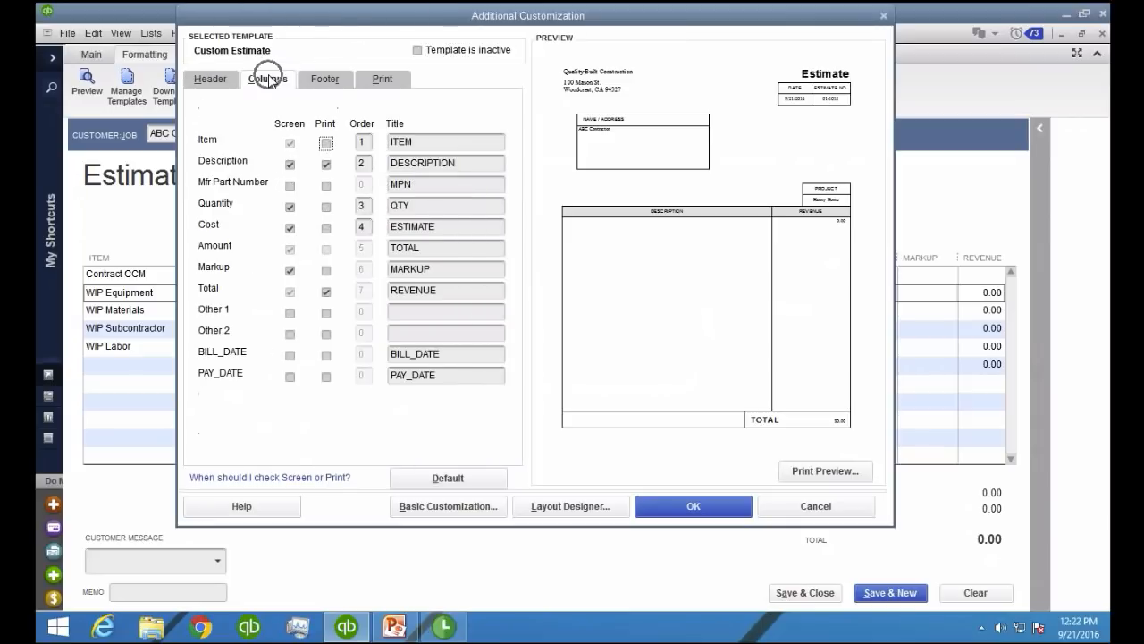
key("ctrl+1")
left_click(293, 228)
mouse_move(302, 219)
left_mouse_down()
mouse_move(266, 225)
mouse_move(320, 231)
left_mouse_up()
mouse_move(299, 299)
left_mouse_down()
mouse_move(268, 338)
mouse_move(309, 309)
left_mouse_up()
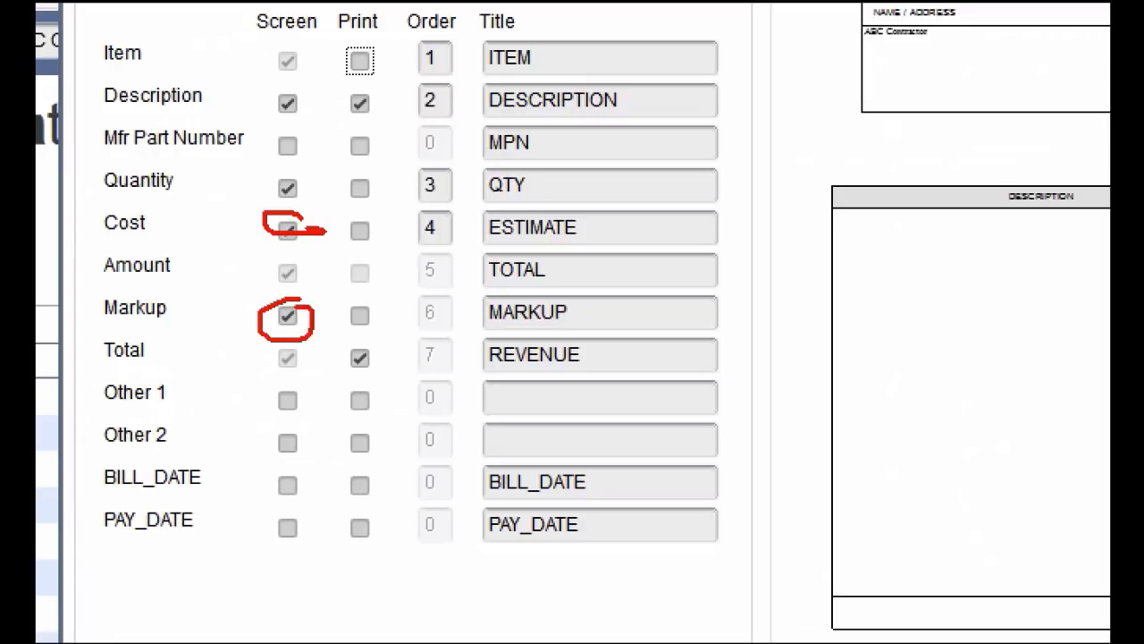
left_click_drag(263, 220, 136, 232)
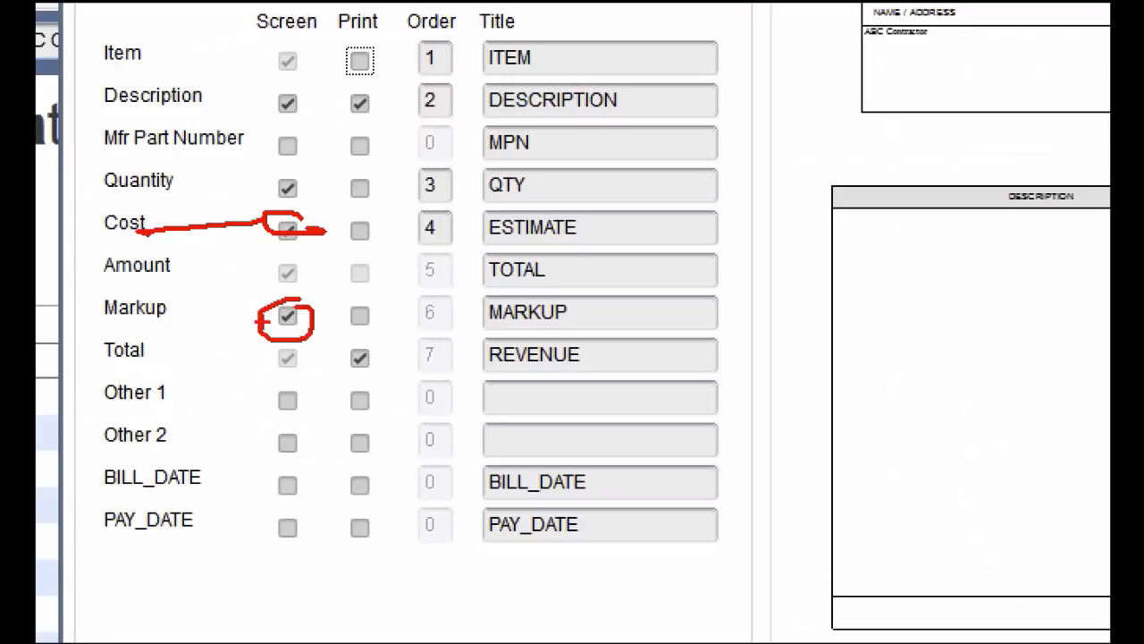
left_click_drag(263, 320, 146, 313)
key("Escape")
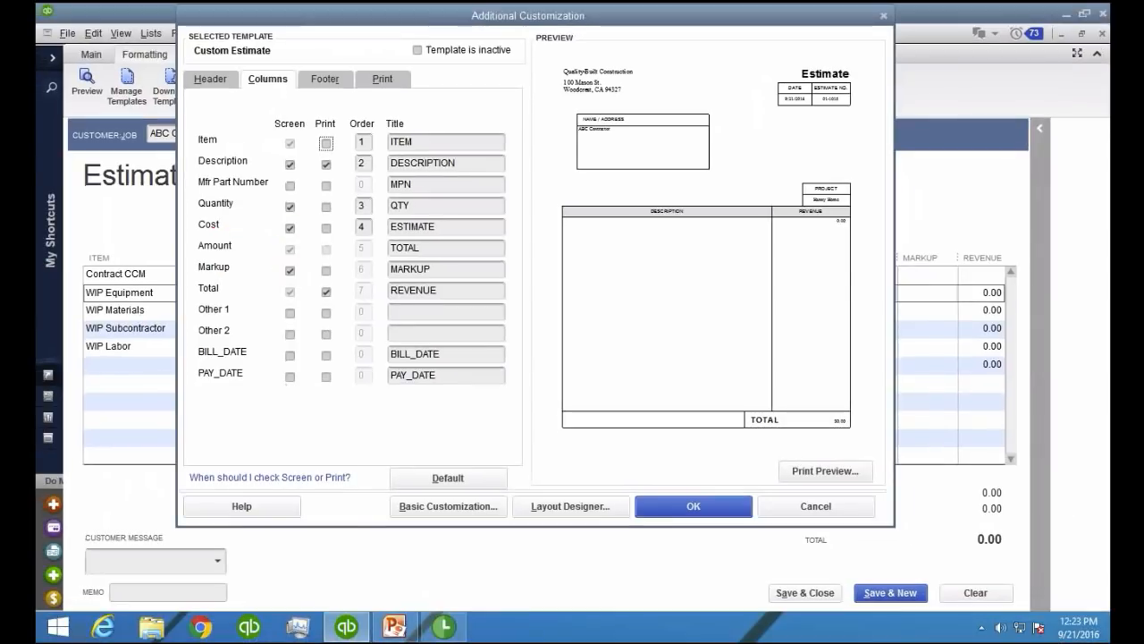
left_click(670, 507)
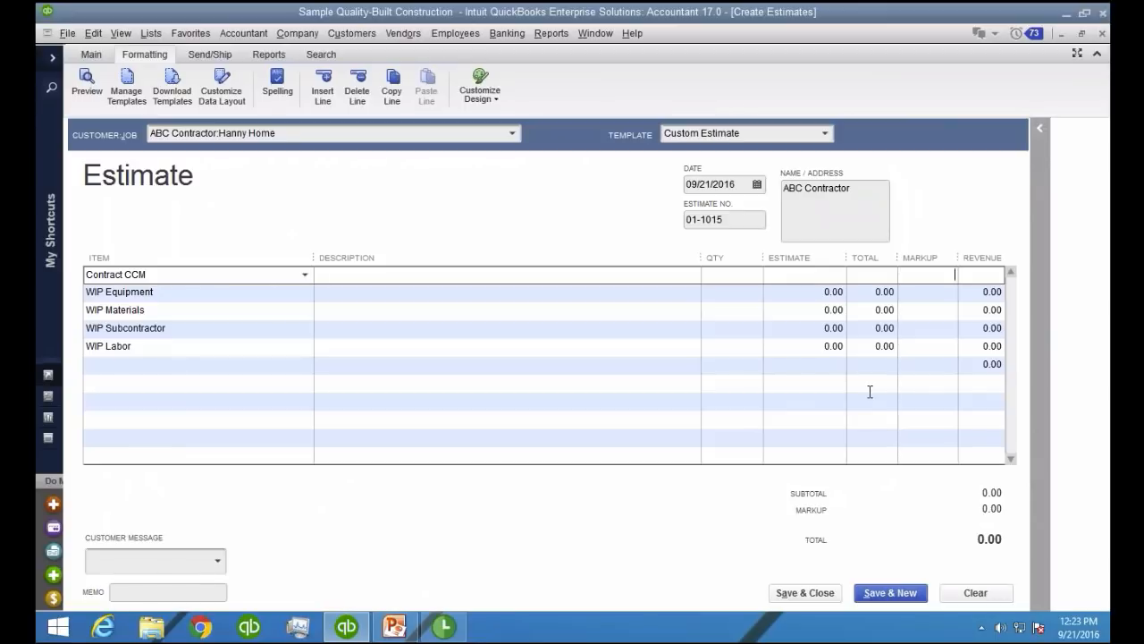
Enter an estimate of 2,000.00 with a 25% markup for the WIP Equipment line
left_click(739, 295)
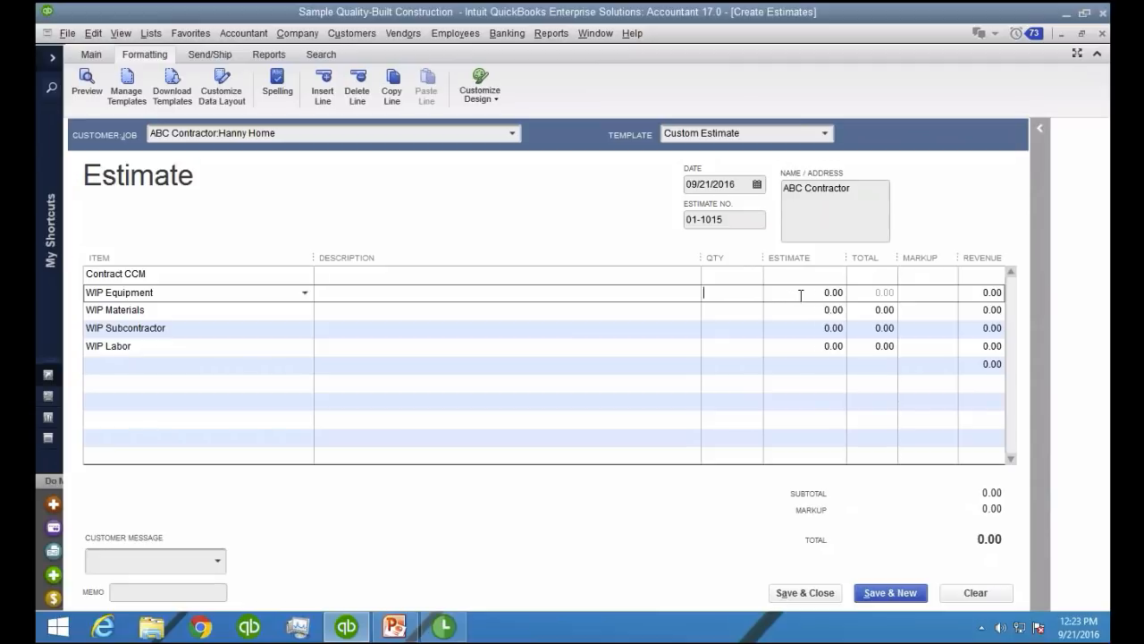
left_click(824, 301)
type("2000")
key("Tab")
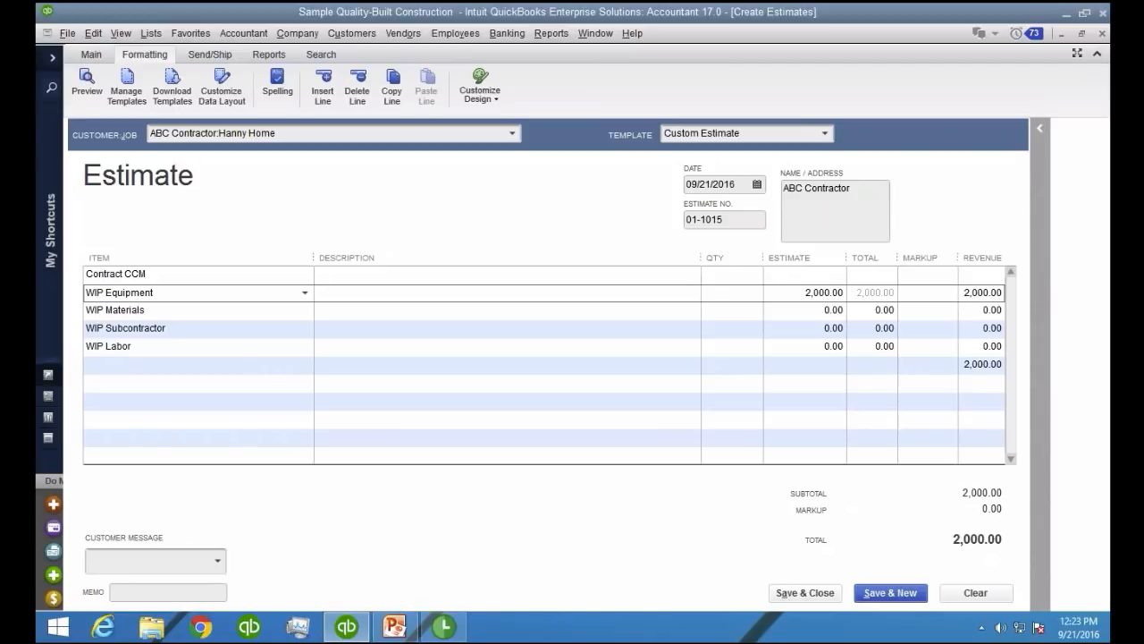
type("25%")
key("Tab")
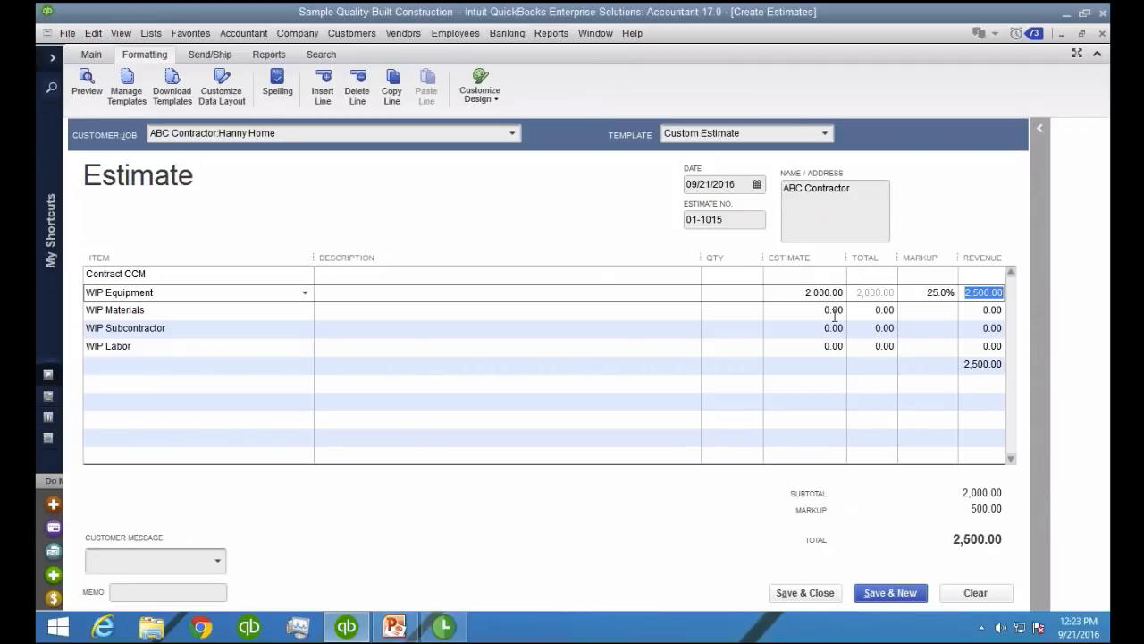
Enter an estimate of 50,000.00 with a 15% markup for the WIP Materials line
left_click(794, 313)
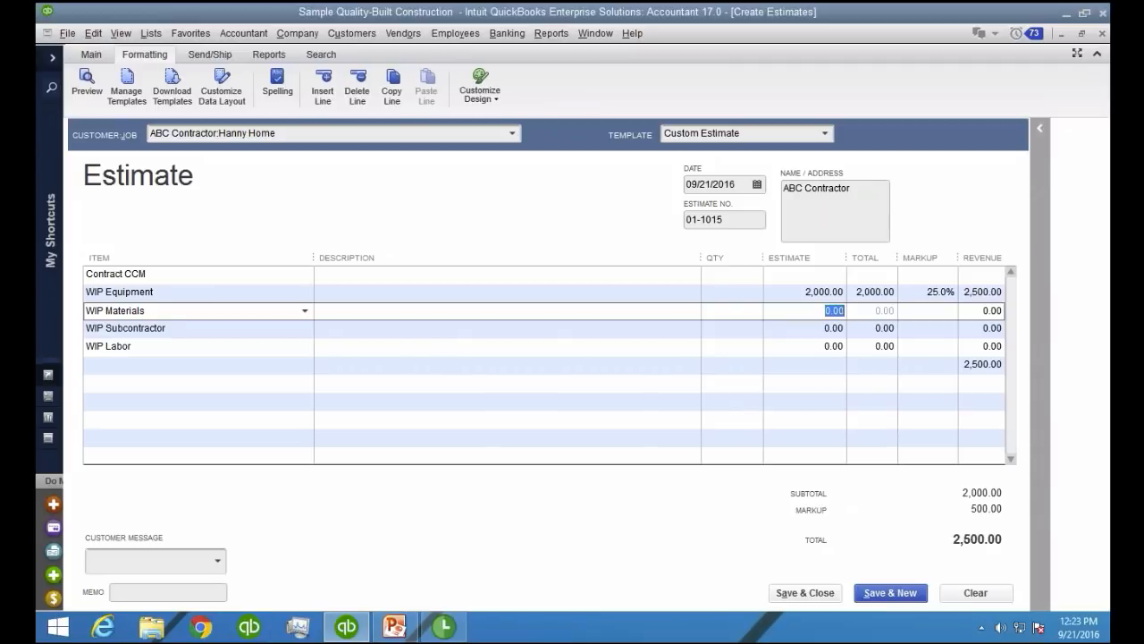
type("50000")
key("Tab")
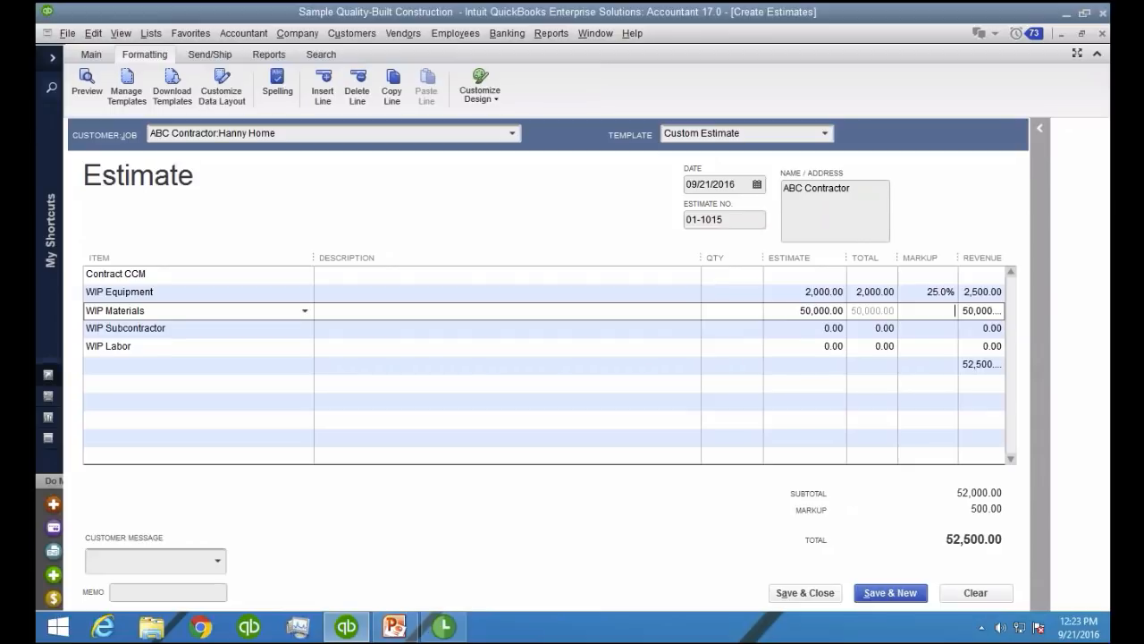
type("15")
type("%")
key("Tab")
key("Tab")
key("Tab")
key("Tab")
key("Tab")
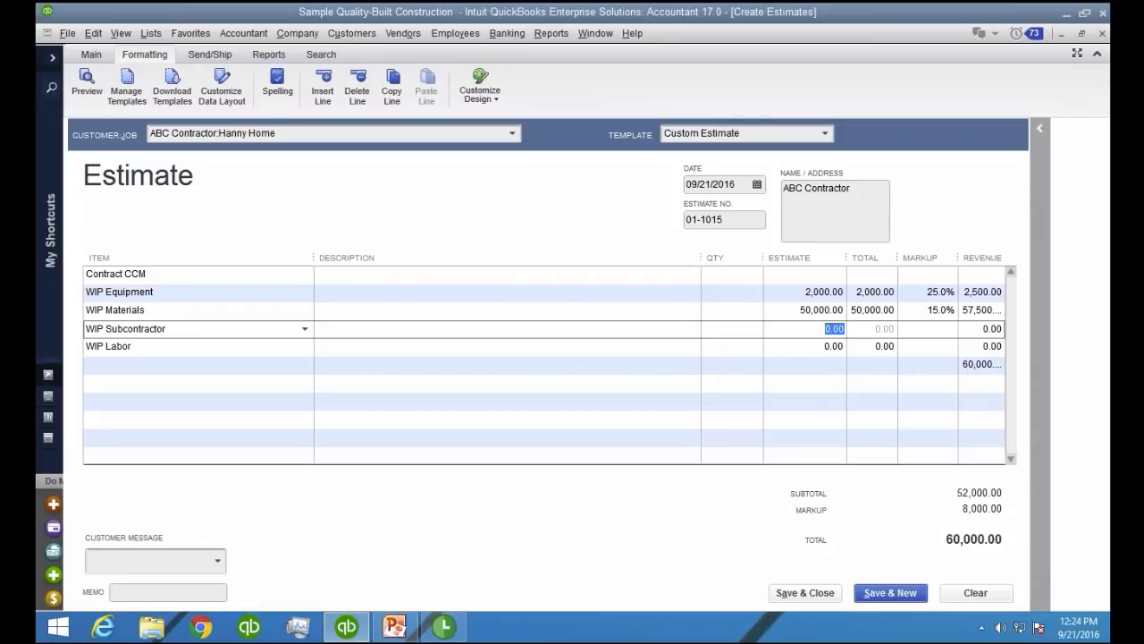
Enter an estimate of 22,500.00 with a 50% markup for the WIP Subcontractor line
type("22,500")
key("Tab")
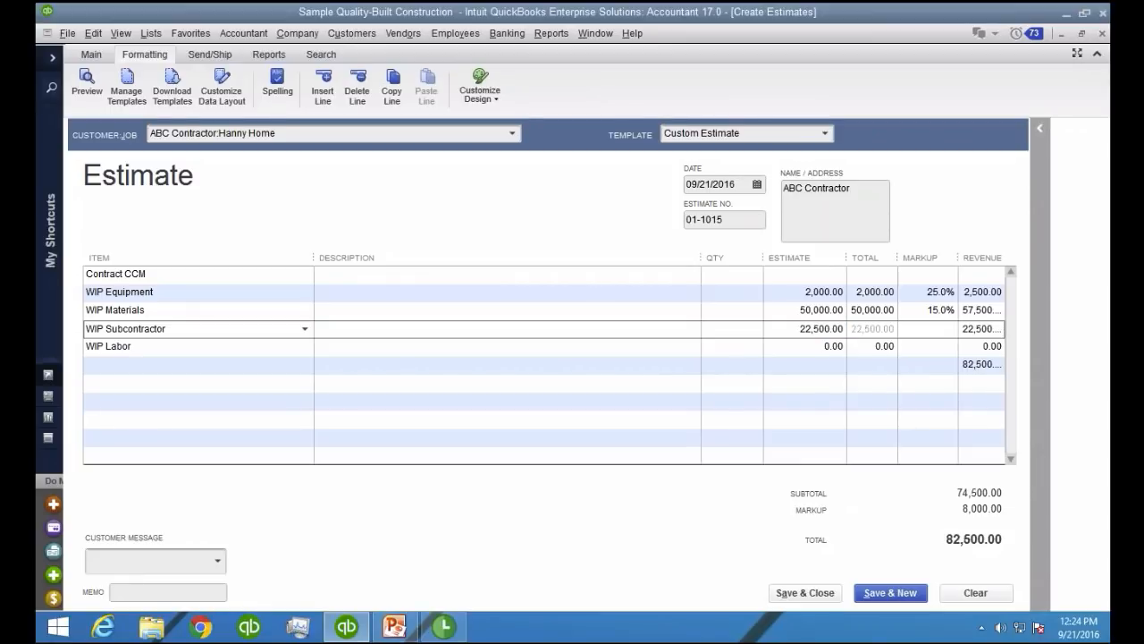
type("50%")
key("Tab")
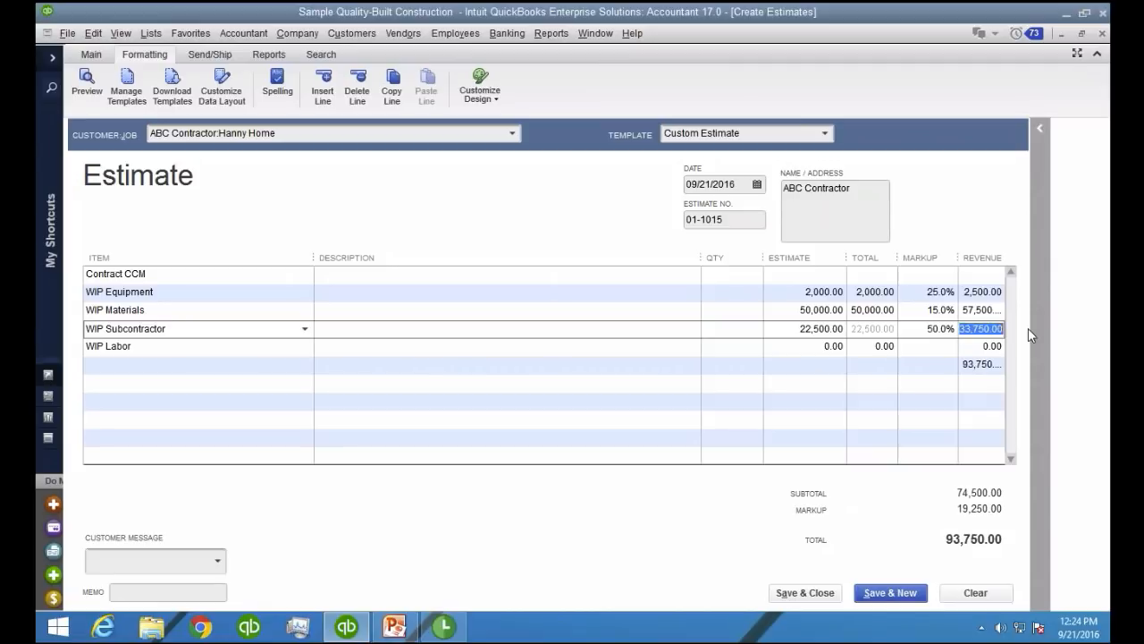
Give the WIP Labor line a quantity of 200, a rate of 27.00 and a 300% markup
key("Tab")
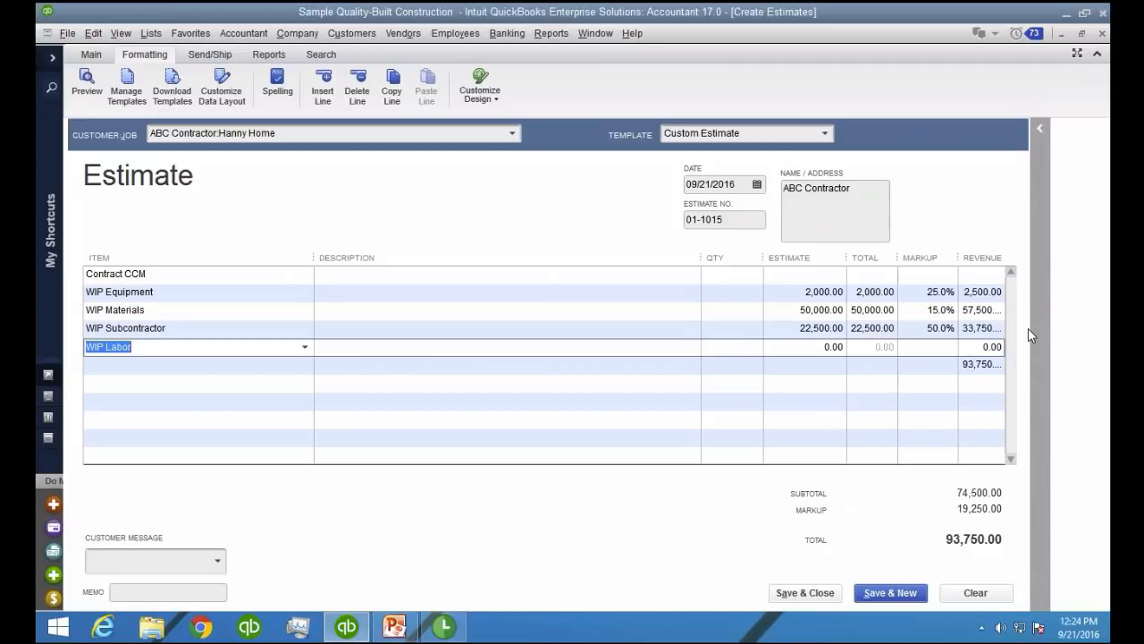
key("Tab")
key("Tab")
key("Tab")
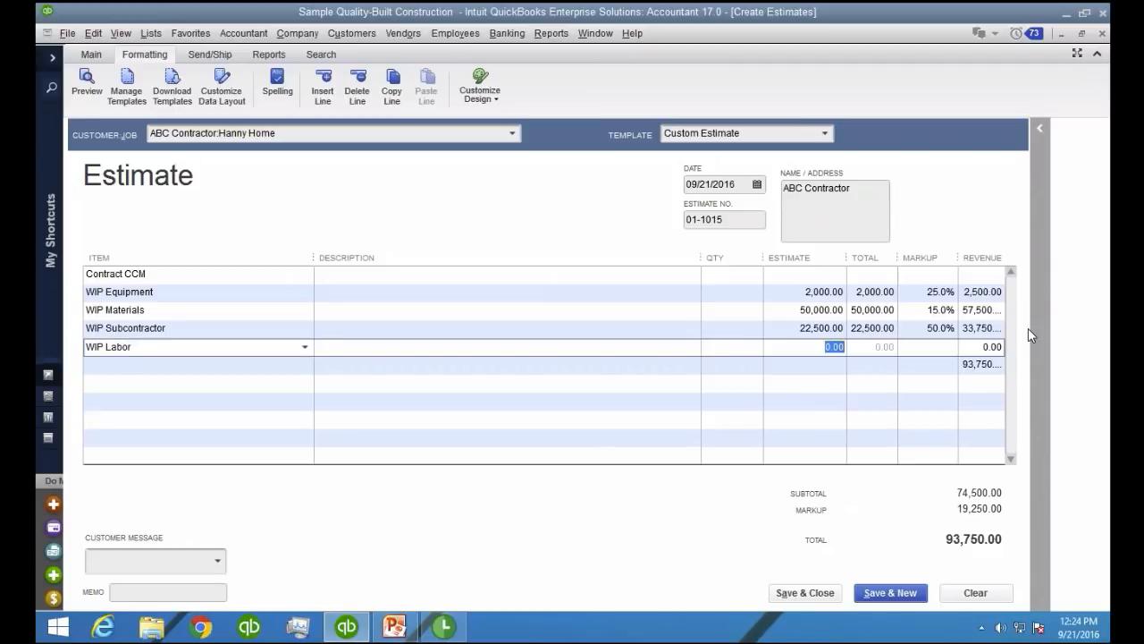
key("shift+Tab")
type("200")
key("Tab")
type("27.00")
key("Tab")
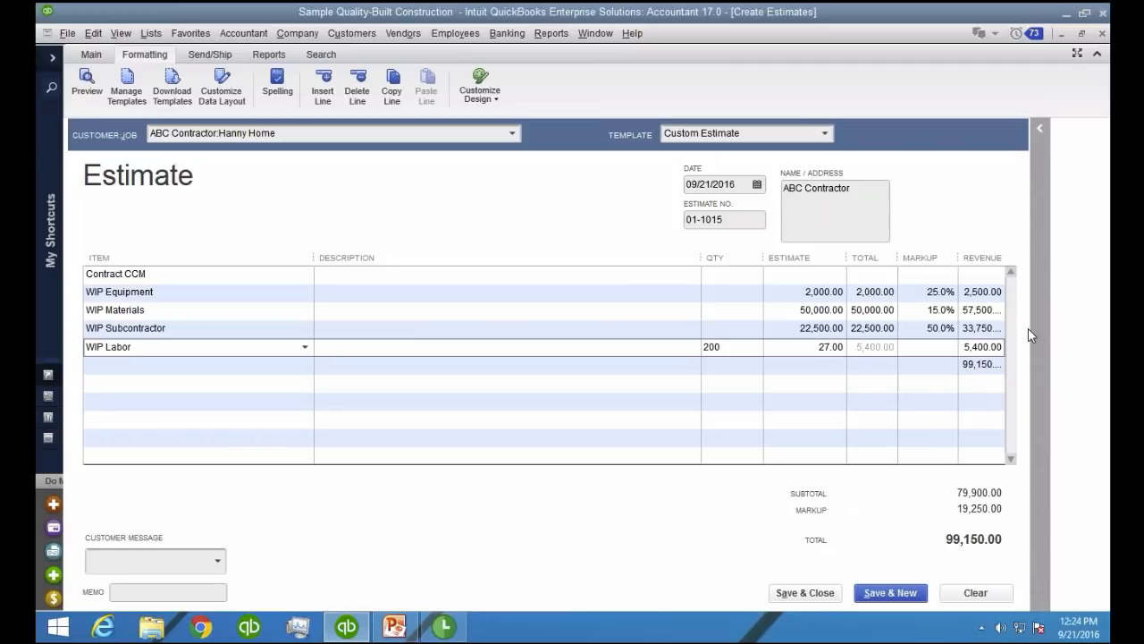
type("300")
key("Tab")
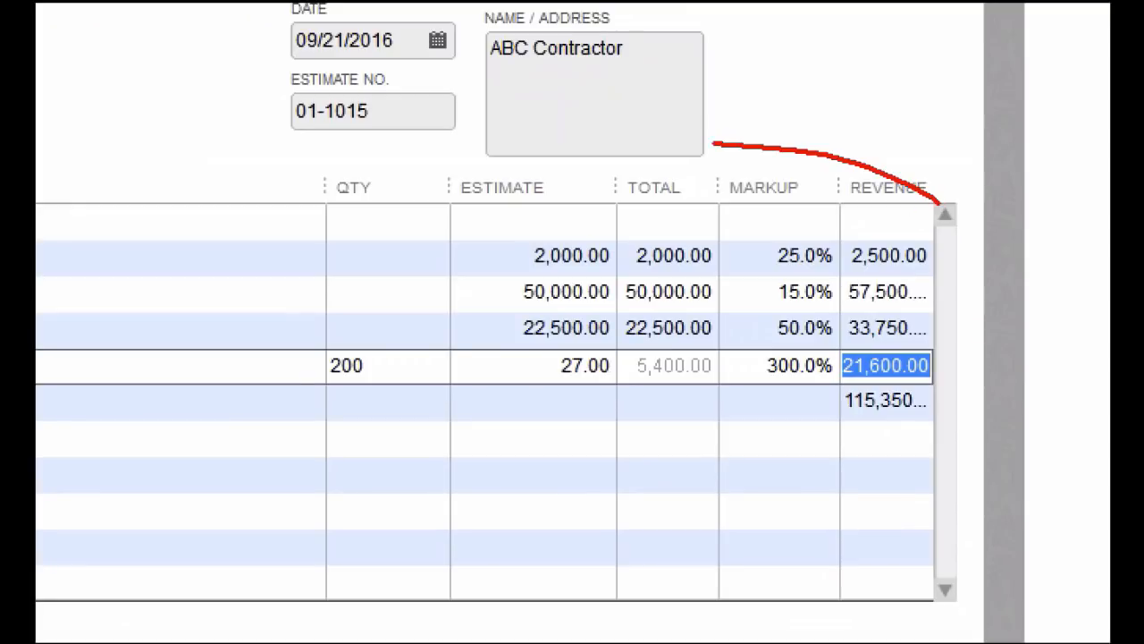
Examine the estimate, total, markup and revenue figures of the WIP lines and the overall estimate total
mouse_move(714, 143)
left_mouse_down()
mouse_move(403, 428)
mouse_move(1022, 245)
mouse_move(820, 131)
left_mouse_up()
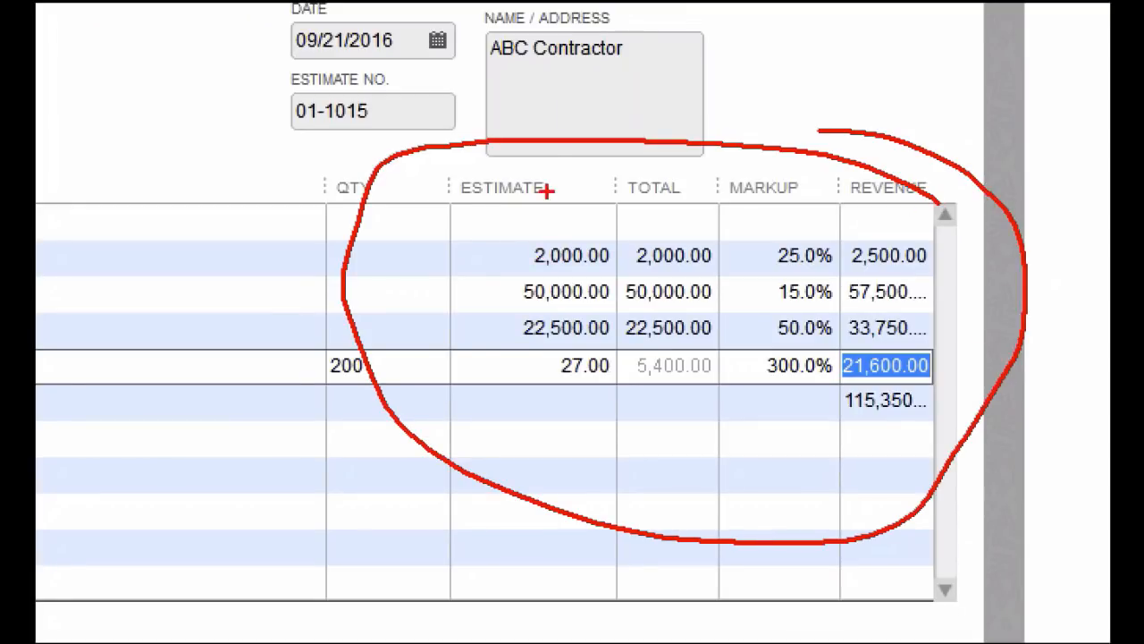
left_click_drag(556, 147, 555, 268)
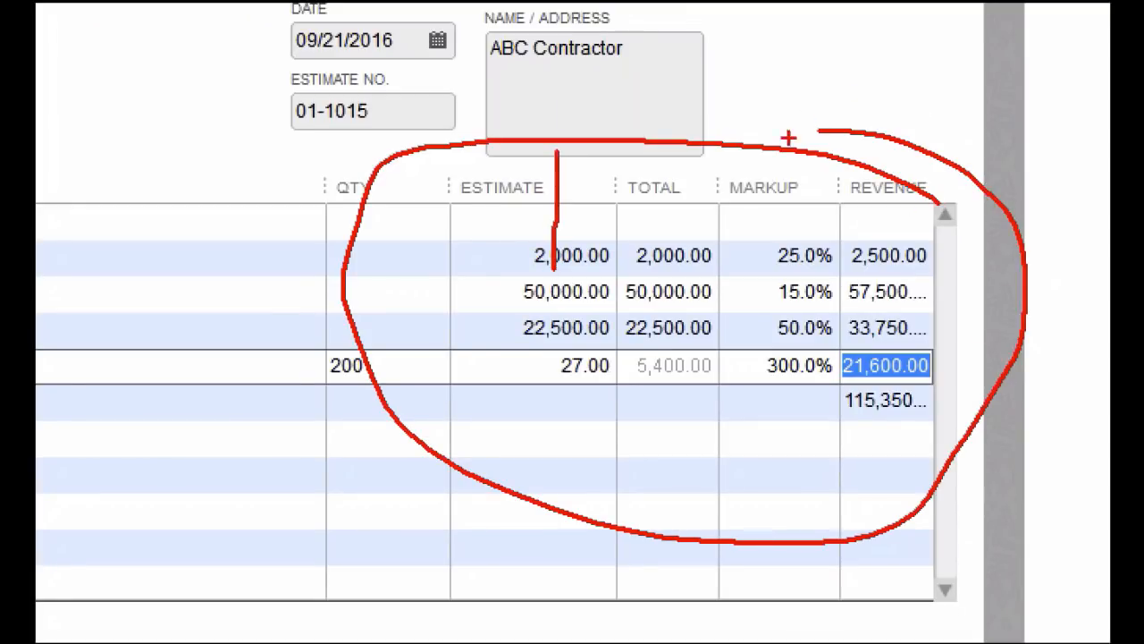
mouse_move(794, 225)
left_mouse_down()
mouse_move(738, 340)
mouse_move(831, 394)
mouse_move(871, 236)
mouse_move(766, 320)
mouse_move(812, 372)
mouse_move(760, 246)
left_mouse_up()
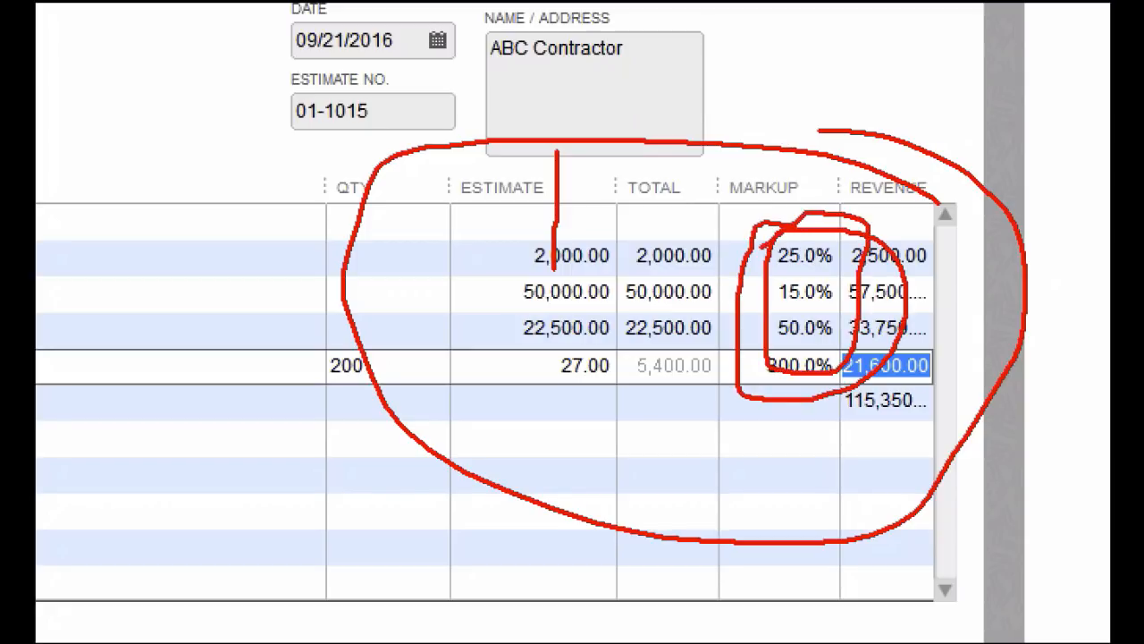
key("Escape")
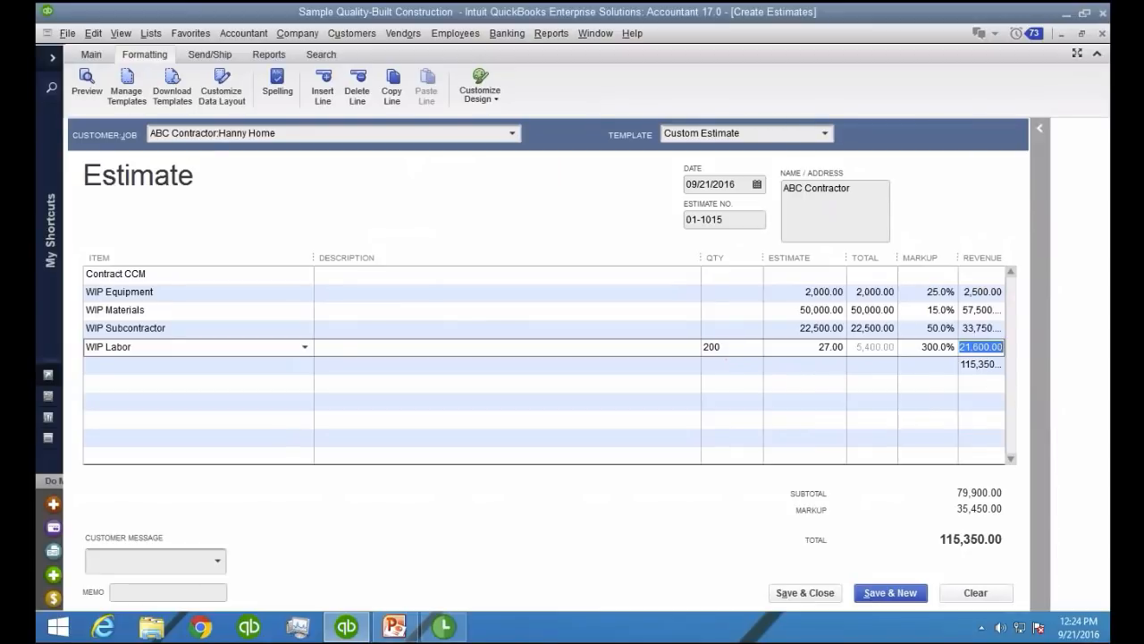
key("ctrl+1")
left_click(932, 535)
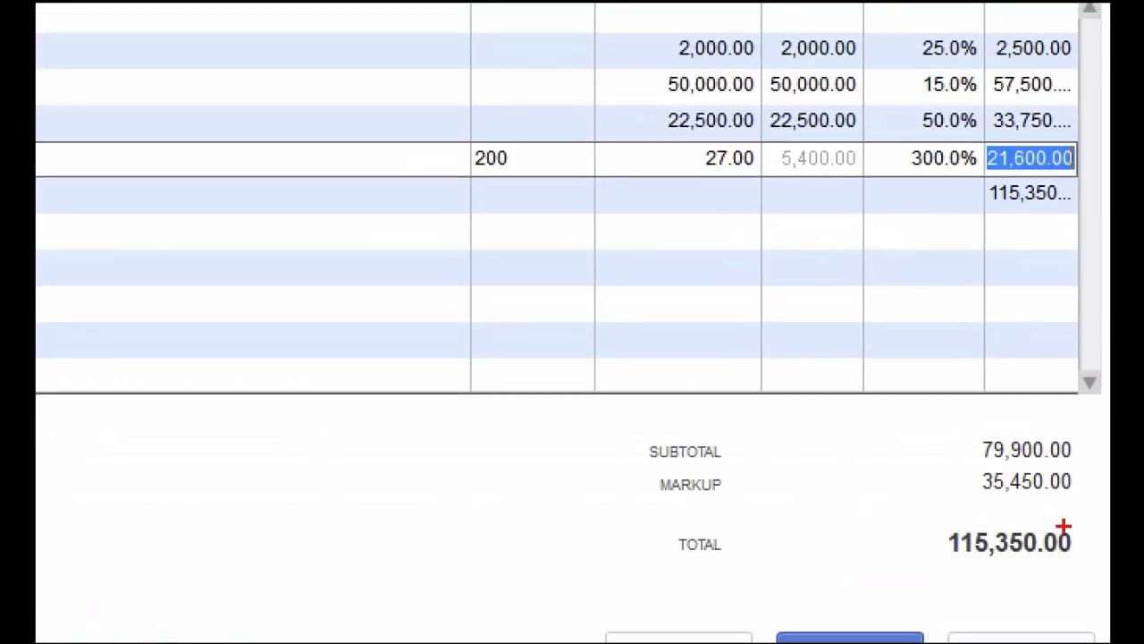
mouse_move(1063, 526)
left_mouse_down()
mouse_move(916, 519)
mouse_move(1107, 561)
mouse_move(1060, 510)
left_mouse_up()
key("Escape")
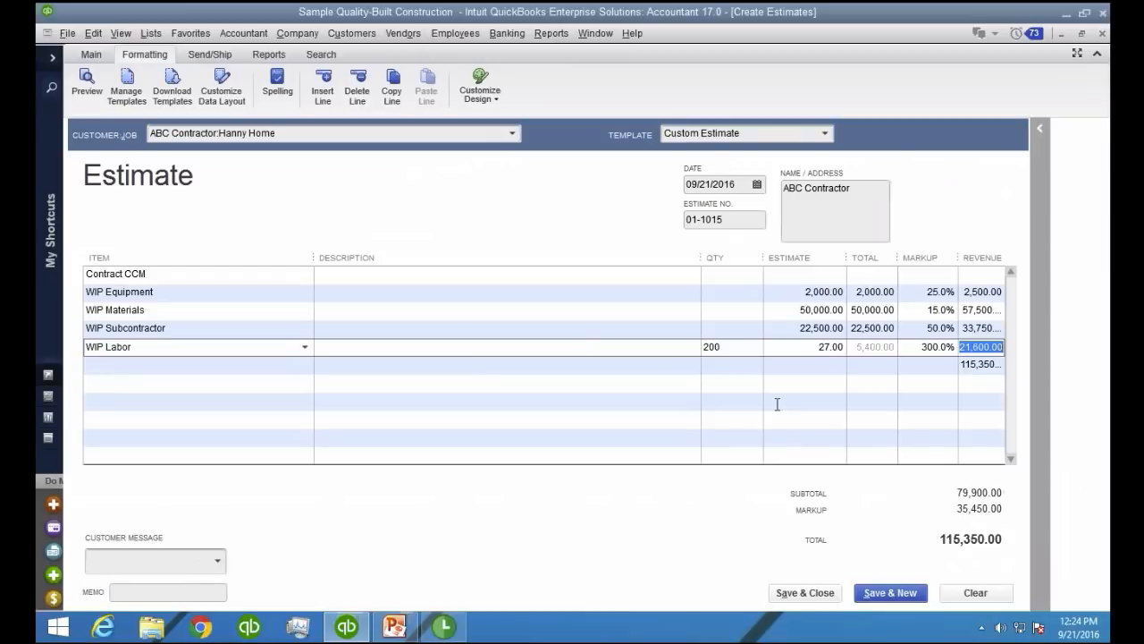
Review how the line markups feed the estimate's subtotal, markup and total amounts
left_click(626, 393)
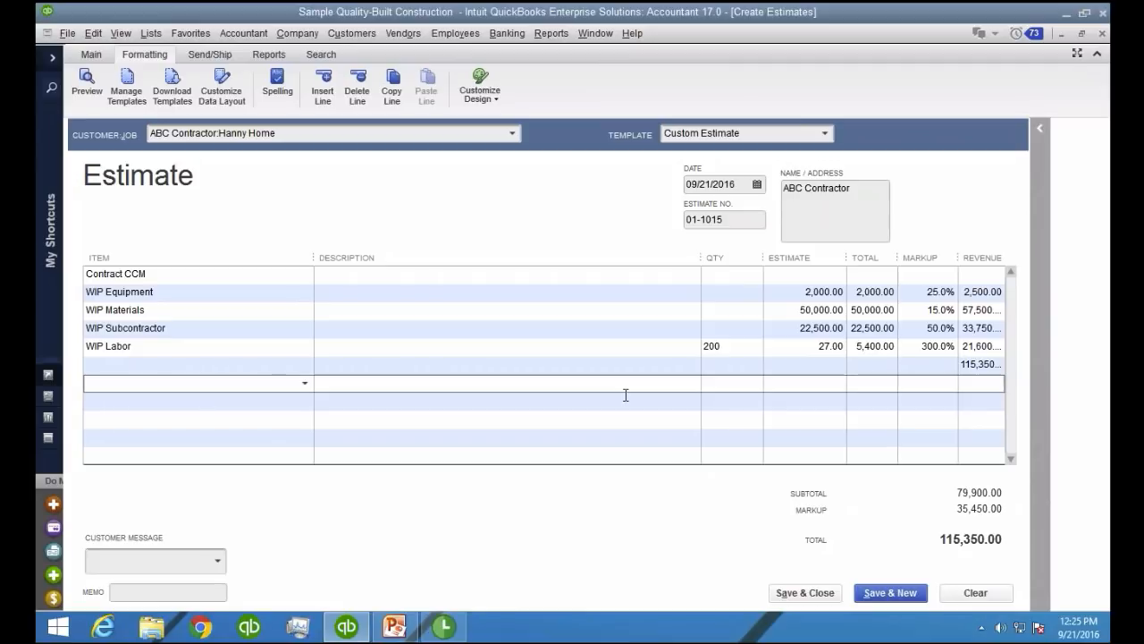
left_click(948, 291)
left_click(929, 310)
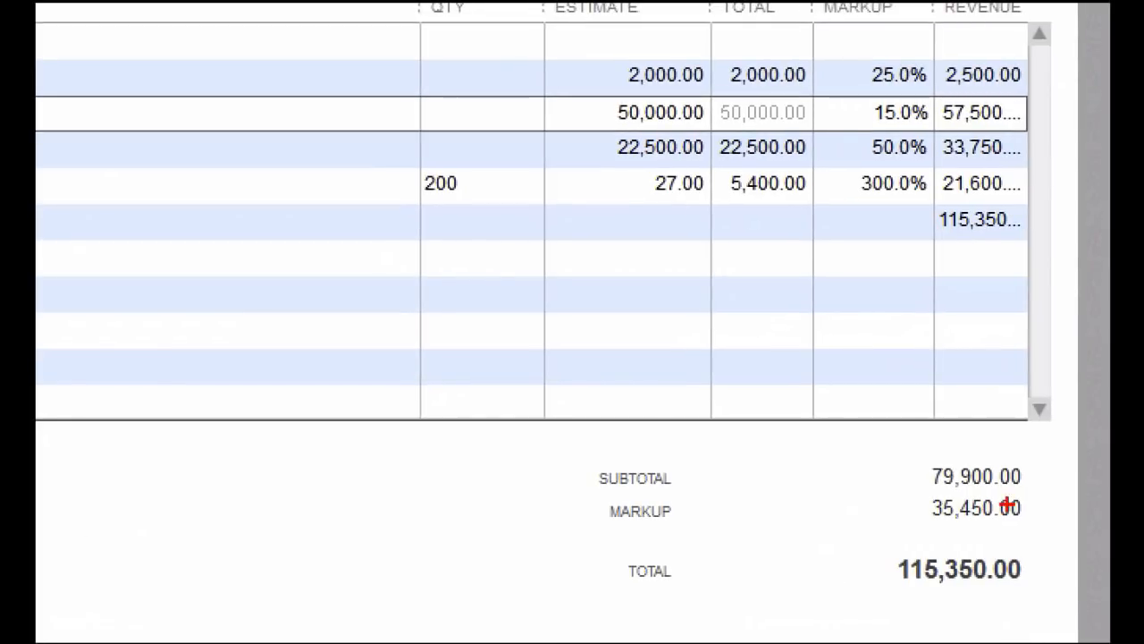
mouse_move(1029, 501)
left_mouse_down()
mouse_move(903, 505)
mouse_move(1038, 528)
left_mouse_up()
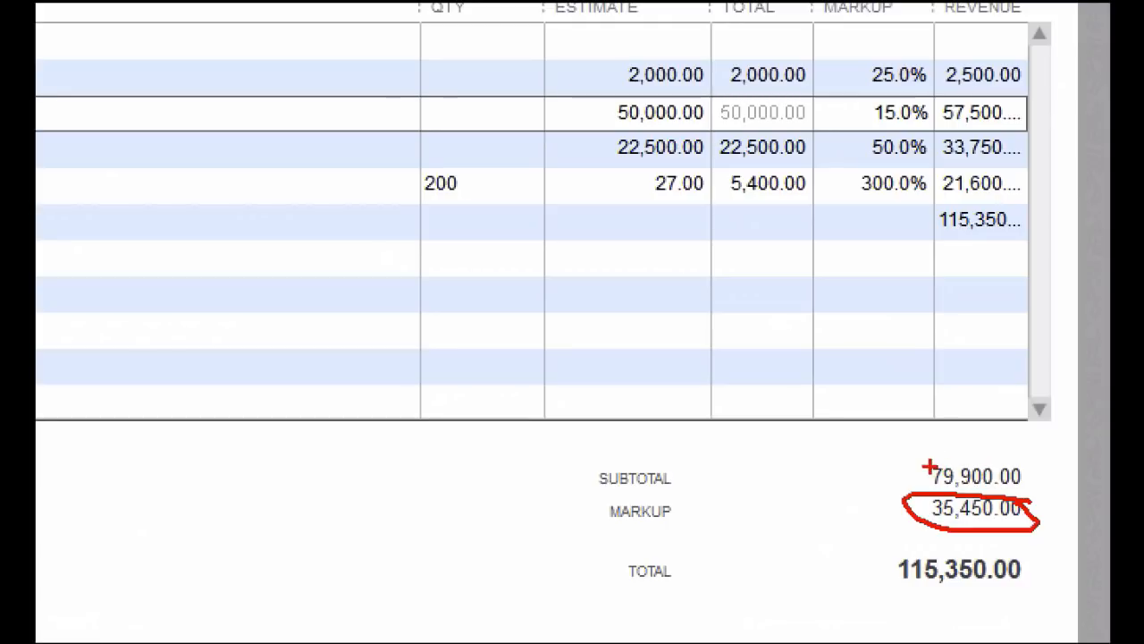
mouse_move(924, 475)
left_mouse_down()
mouse_move(812, 477)
mouse_move(792, 492)
left_mouse_up()
left_click_drag(697, 525, 961, 486)
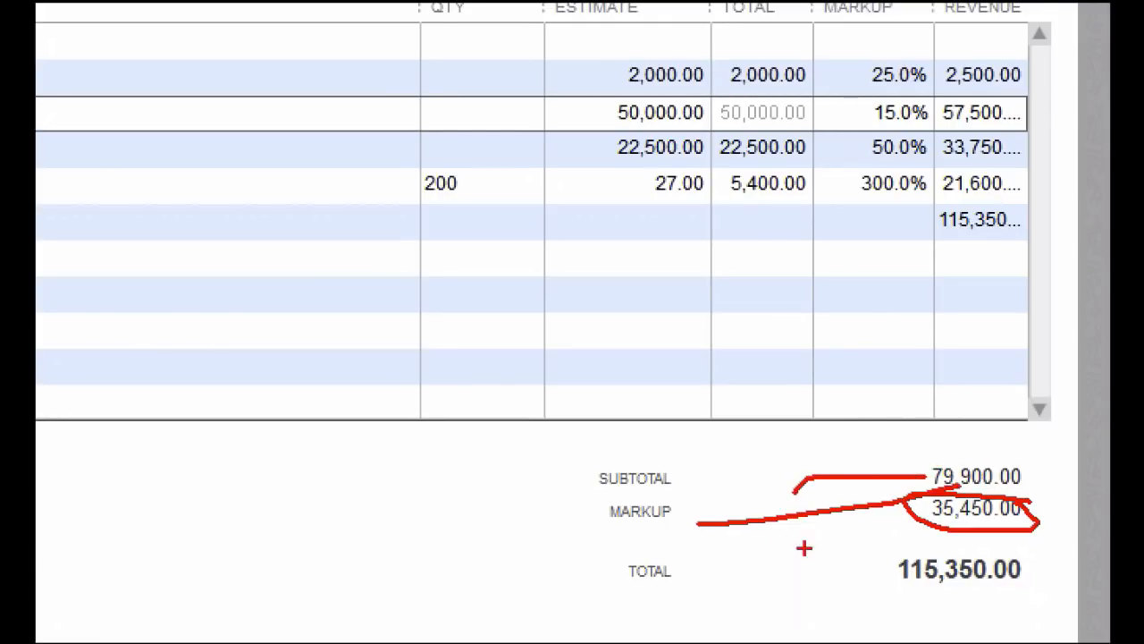
left_click_drag(888, 577, 806, 524)
mouse_move(1048, 408)
left_mouse_down()
mouse_move(1024, 490)
mouse_move(1006, 427)
mouse_move(1069, 443)
left_mouse_up()
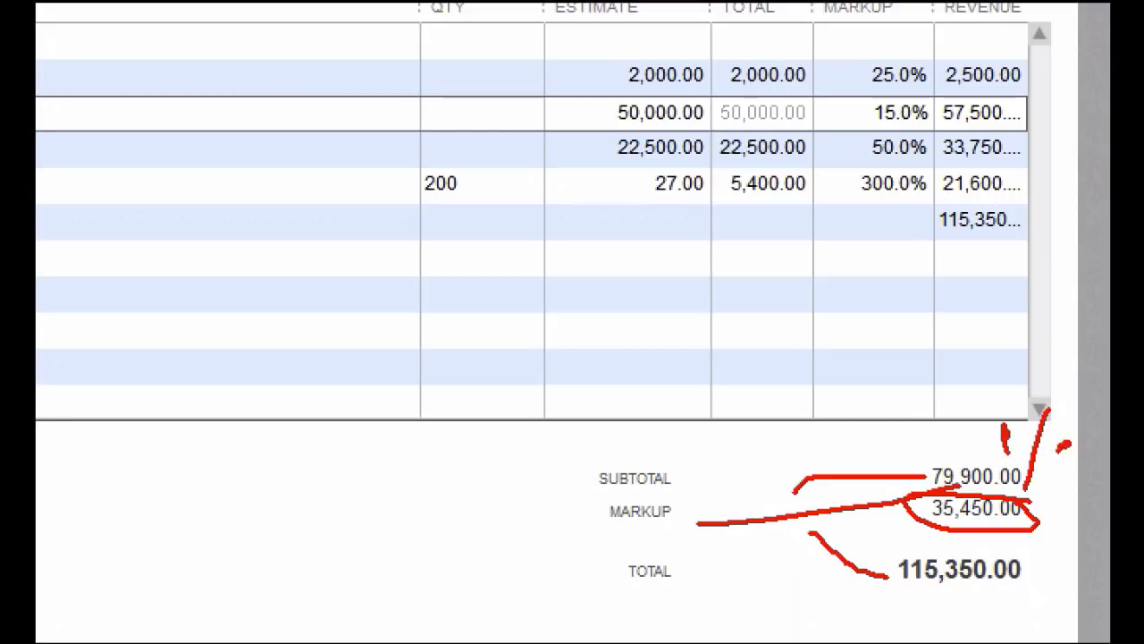
mouse_move(1060, 379)
left_mouse_down()
mouse_move(994, 492)
mouse_move(1106, 383)
mouse_move(1032, 362)
left_mouse_up()
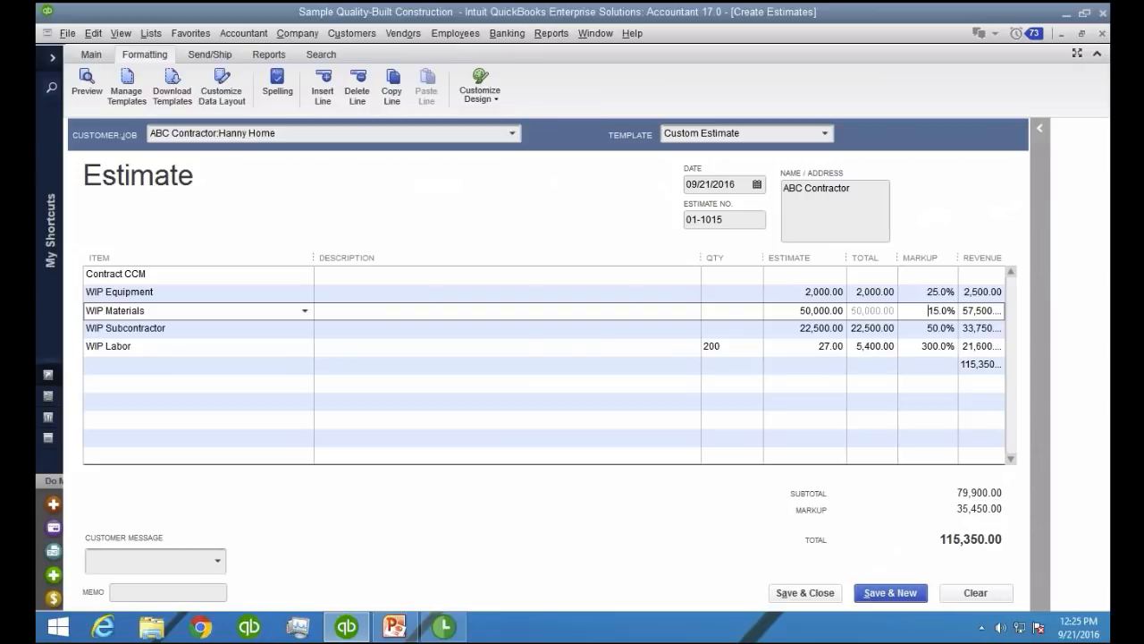
Save and close the Hanny Home estimate
left_click(174, 361)
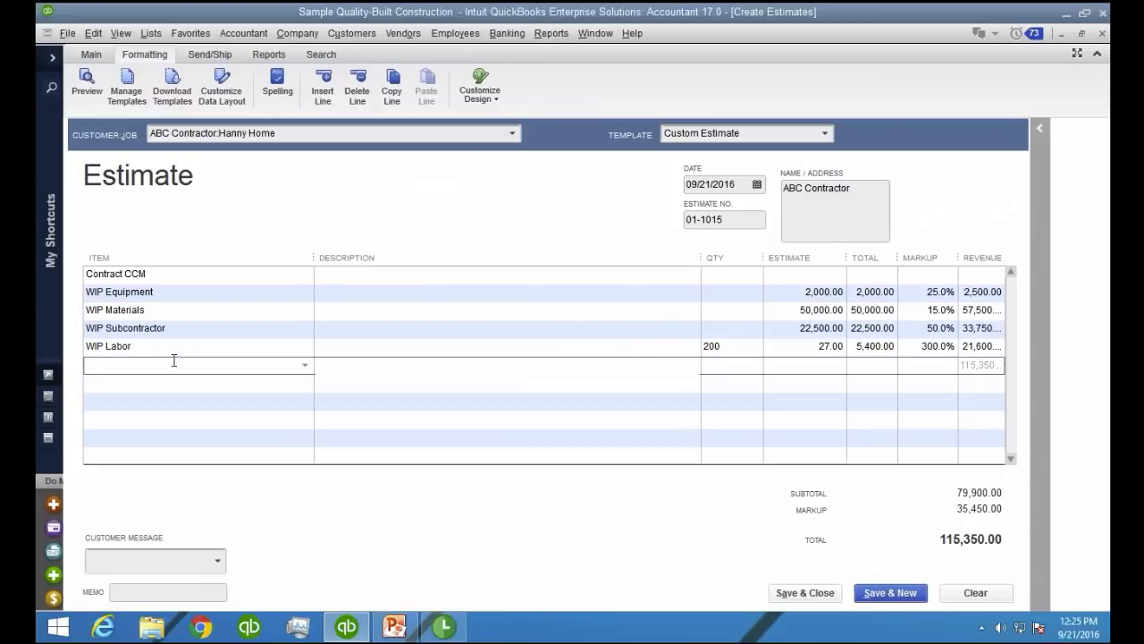
left_click(807, 593)
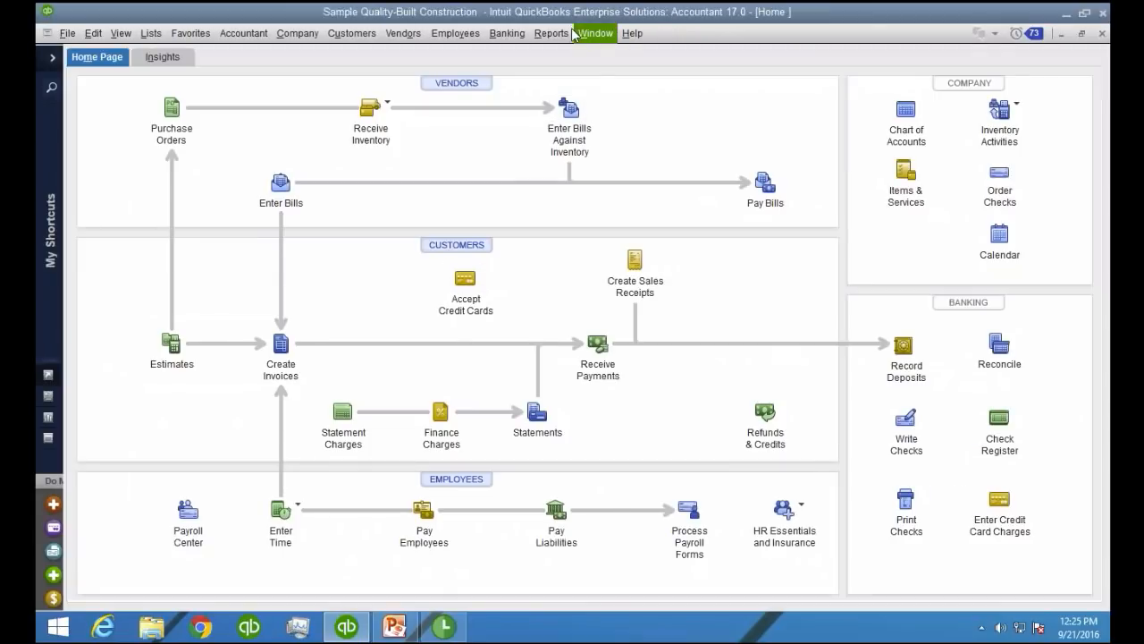
Run the Job Estimates vs. Actuals Detail report for ABC Contractor:Hanny Home and widen its item column to show full names
left_click(551, 33)
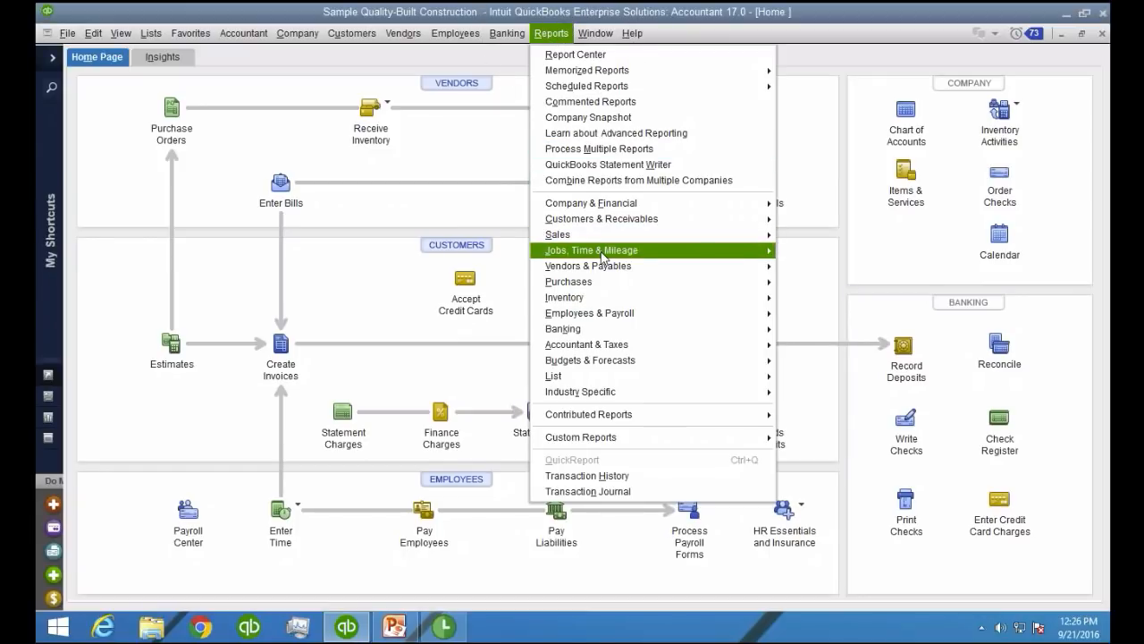
mouse_move(604, 256)
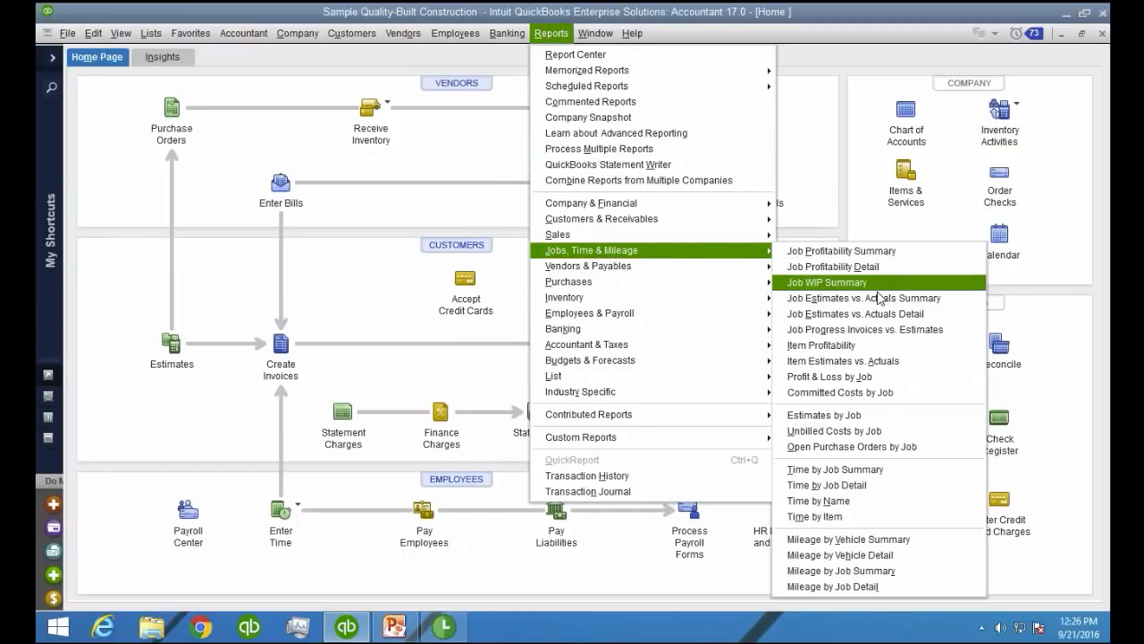
left_click(887, 320)
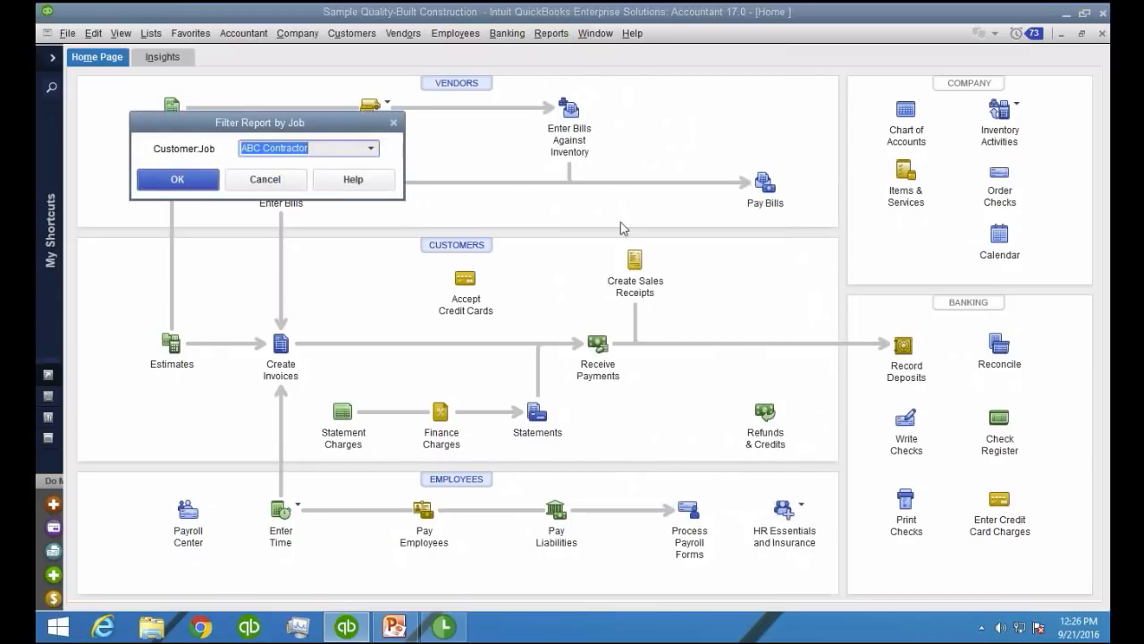
left_click_drag(265, 126, 782, 125)
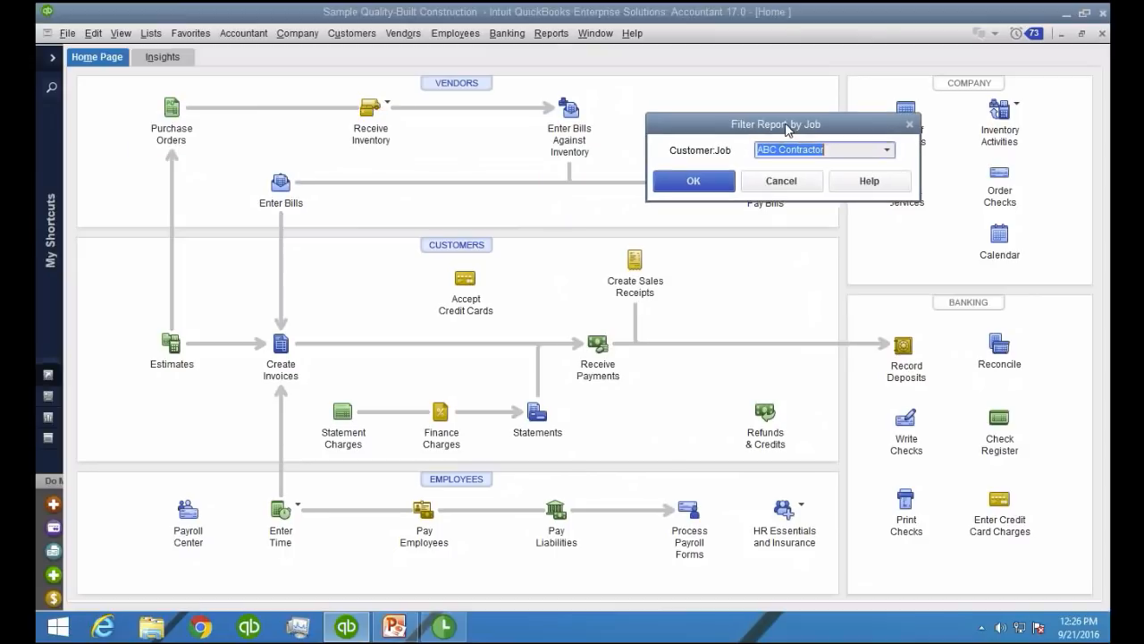
left_click(887, 150)
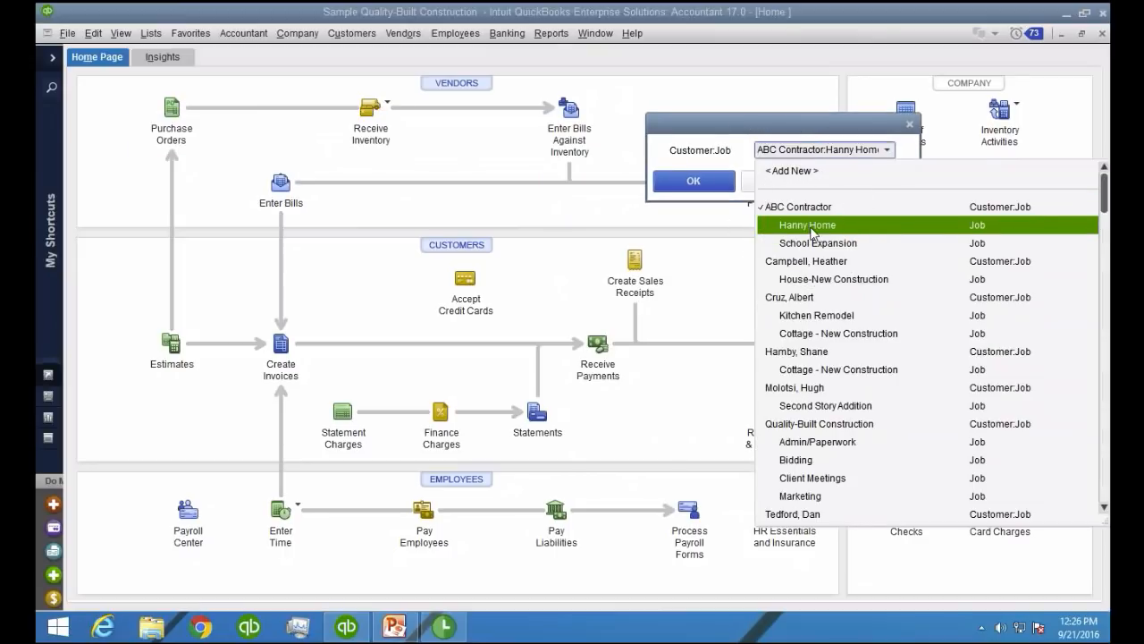
left_click(813, 231)
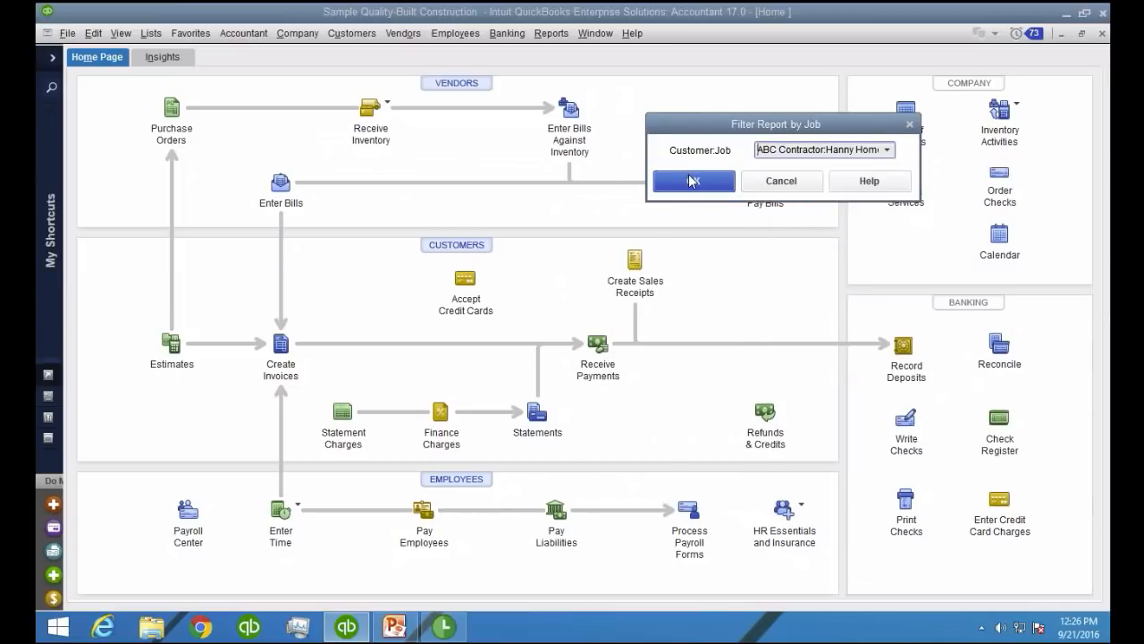
left_click(693, 182)
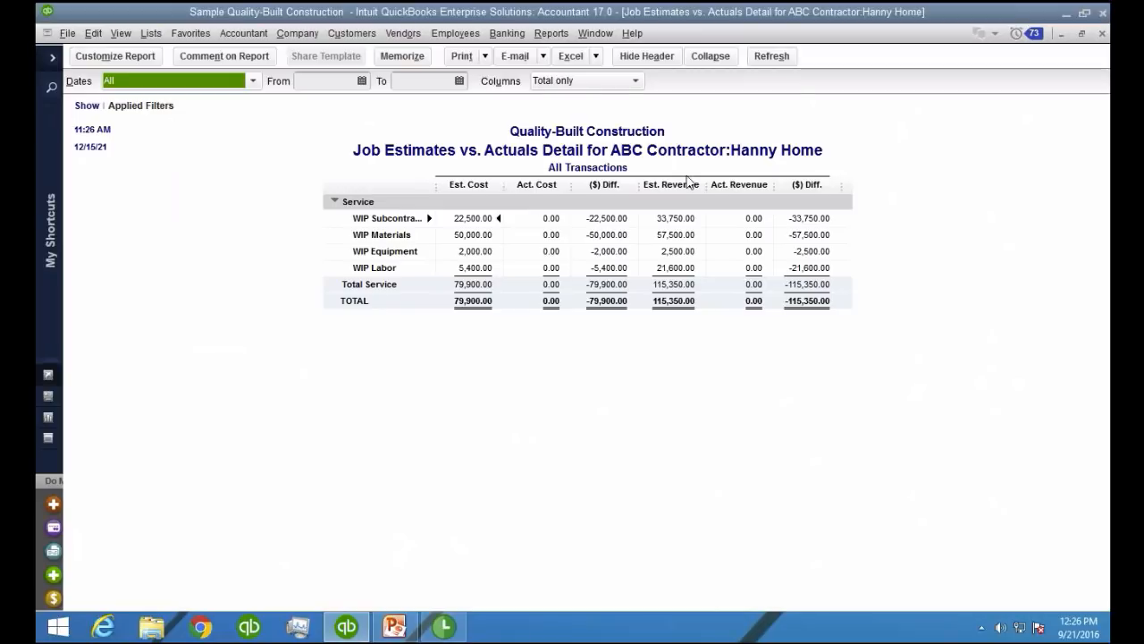
left_click_drag(436, 184, 481, 184)
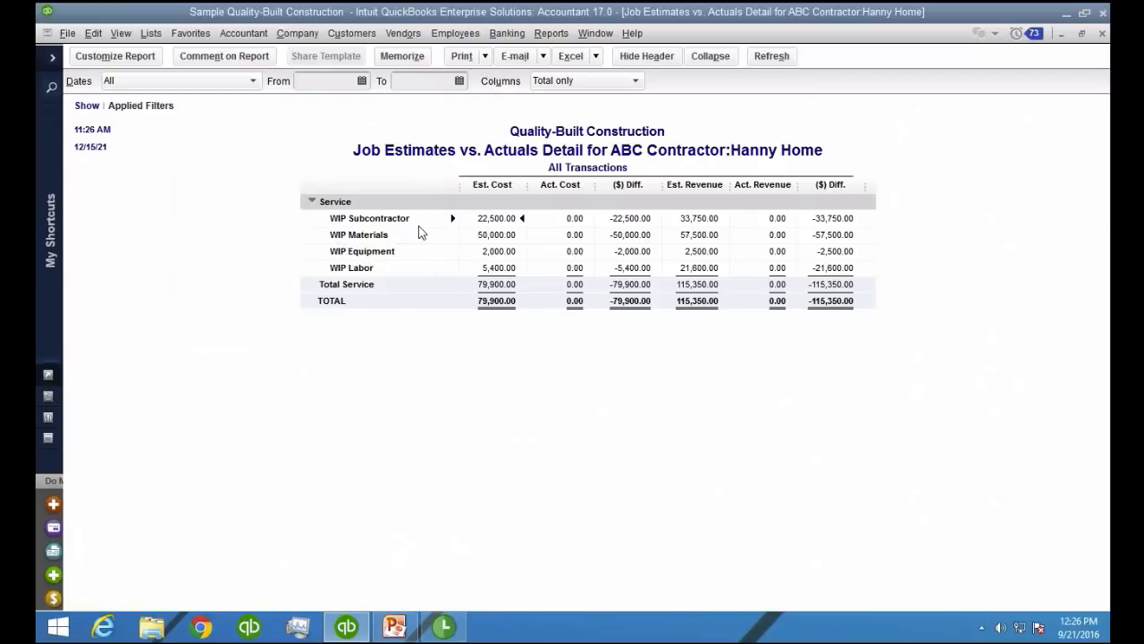
Start a new vendor bill for Z Contractor LLC
left_click(411, 35)
left_click(426, 91)
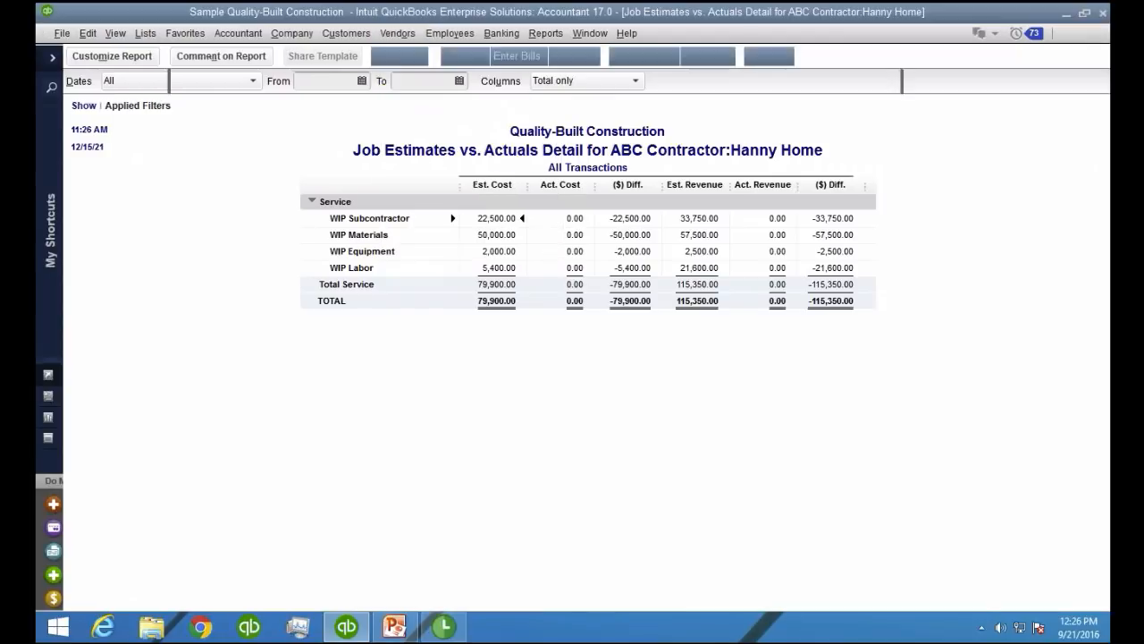
left_click(347, 194)
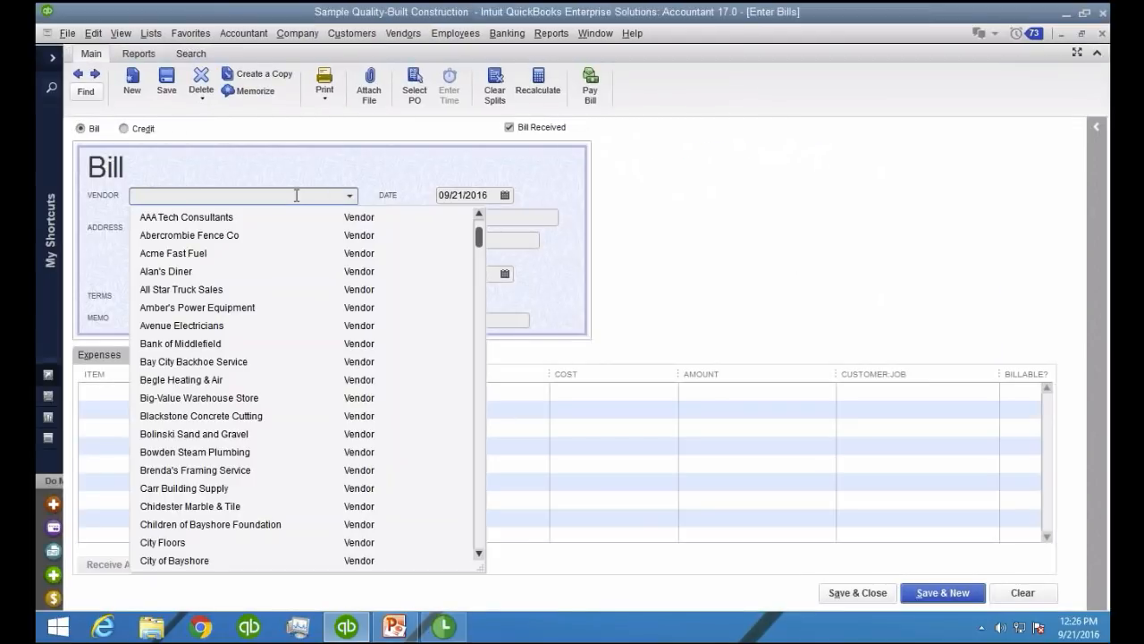
type("z")
left_click(200, 261)
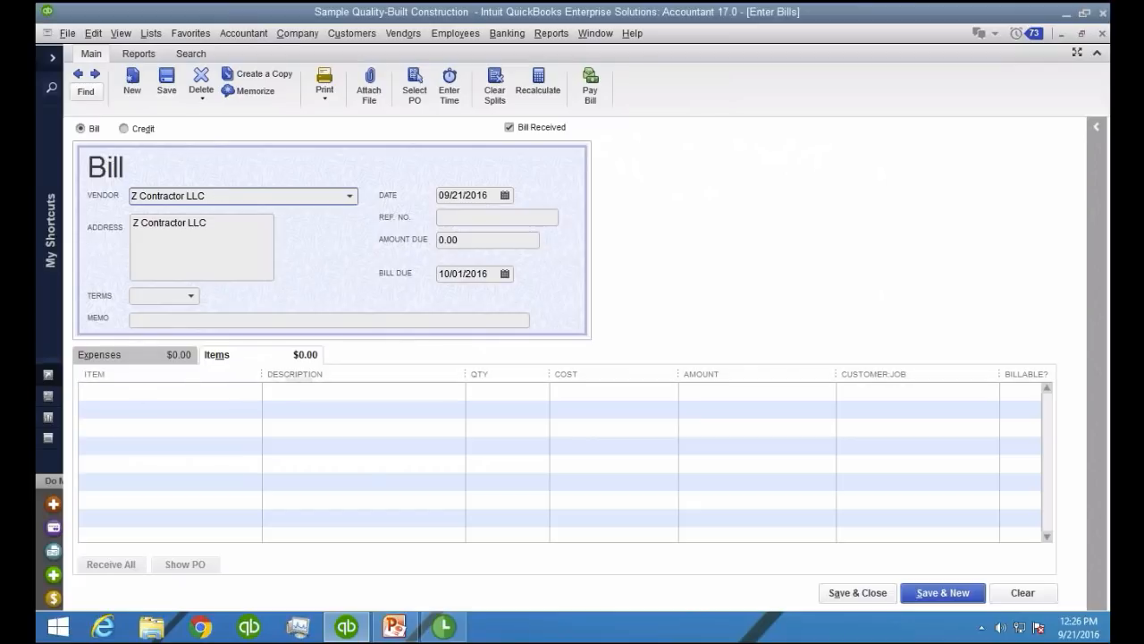
left_click(205, 386)
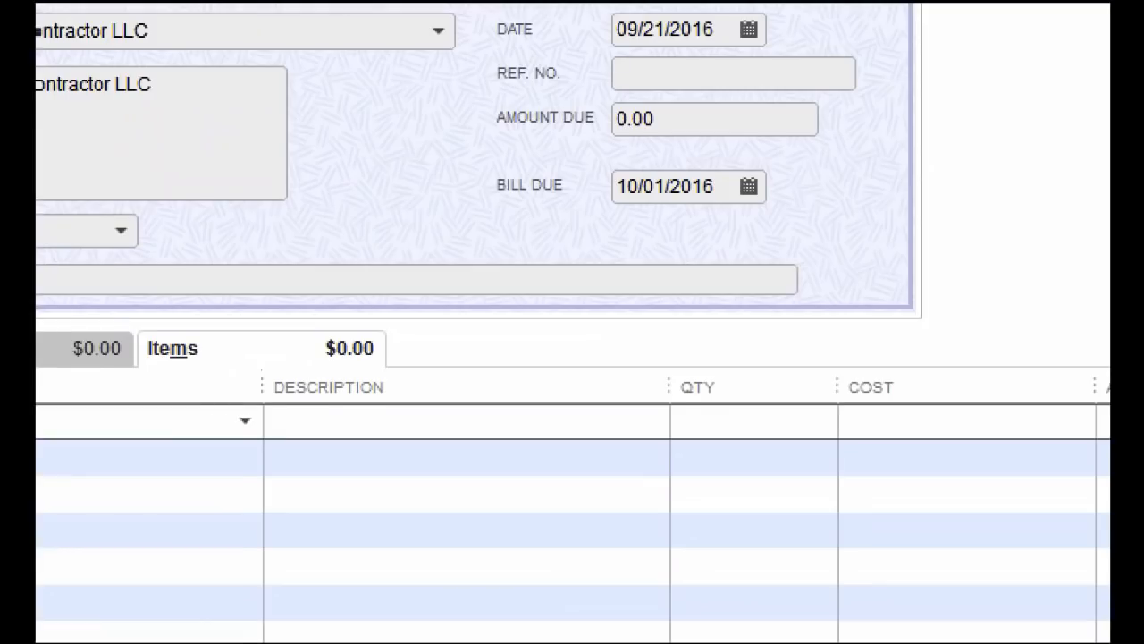
mouse_move(291, 315)
left_mouse_down()
mouse_move(137, 304)
mouse_move(430, 372)
mouse_move(242, 317)
left_mouse_up()
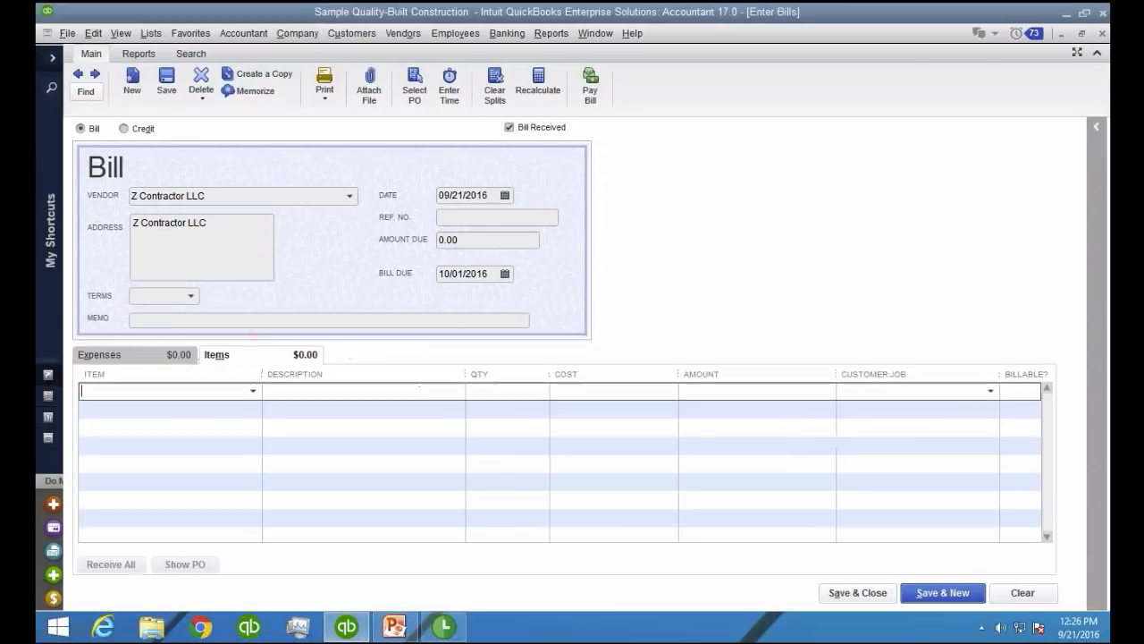
left_click(55, 369)
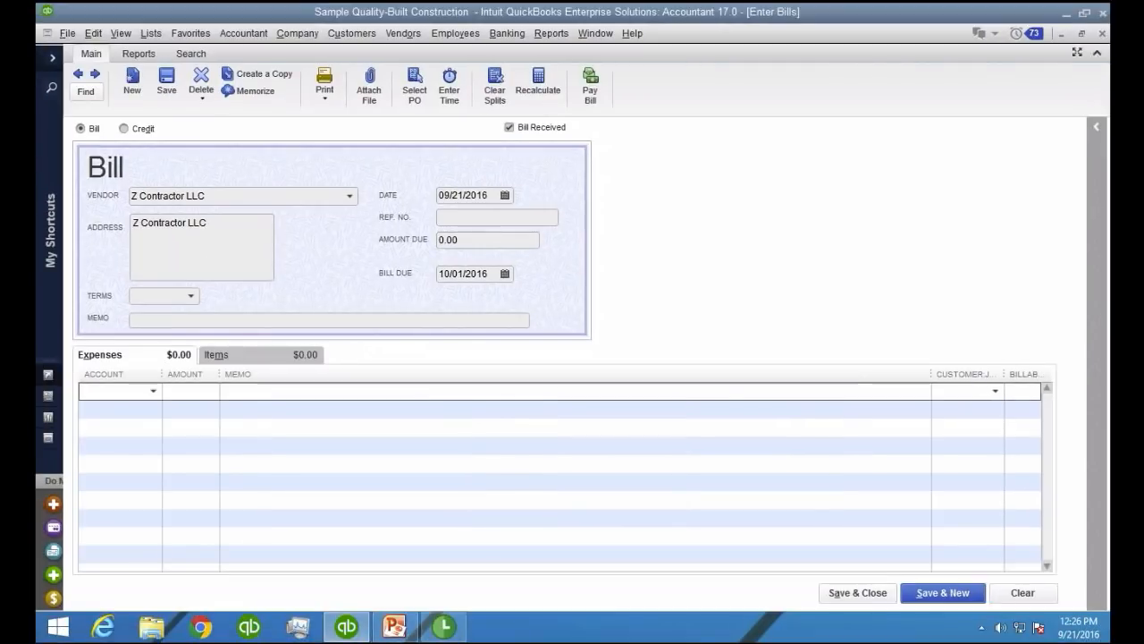
type("sub")
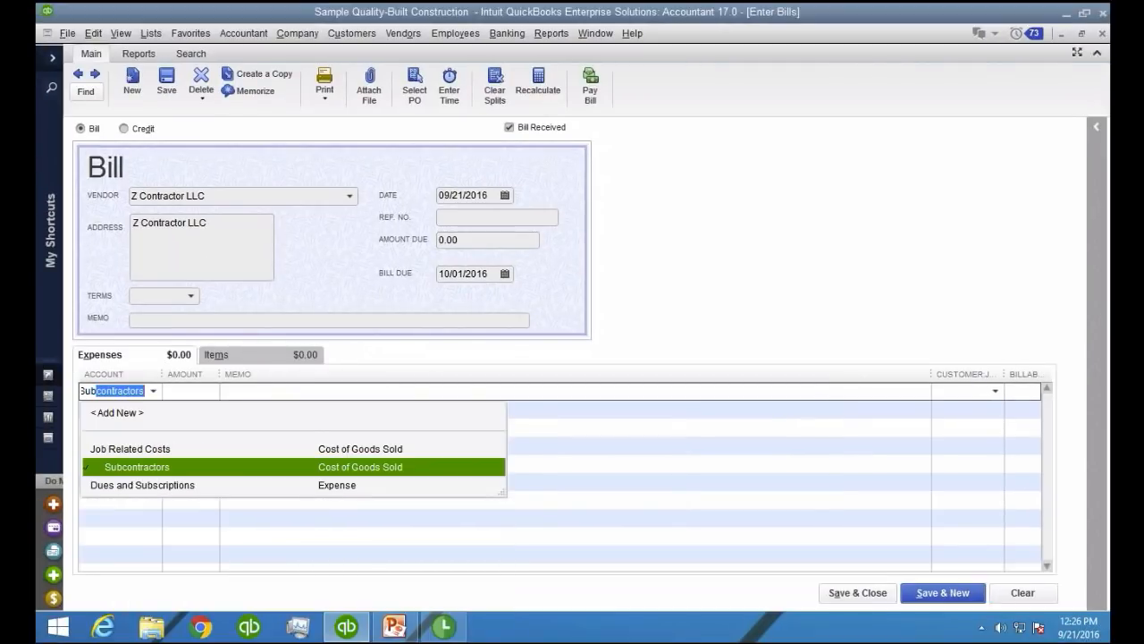
key("BackSpace")
key("BackSpace")
key("BackSpace")
key("BackSpace")
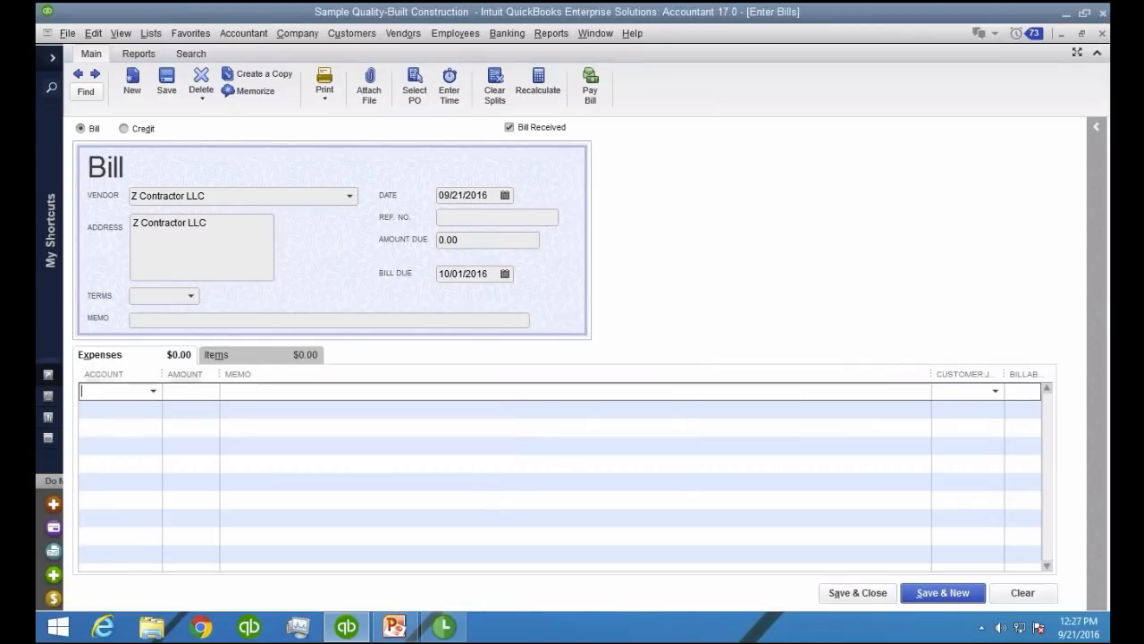
left_click(270, 361)
Choose WIP Subcontractor as the first item line of the Z Contractor LLC bill
left_click(161, 390)
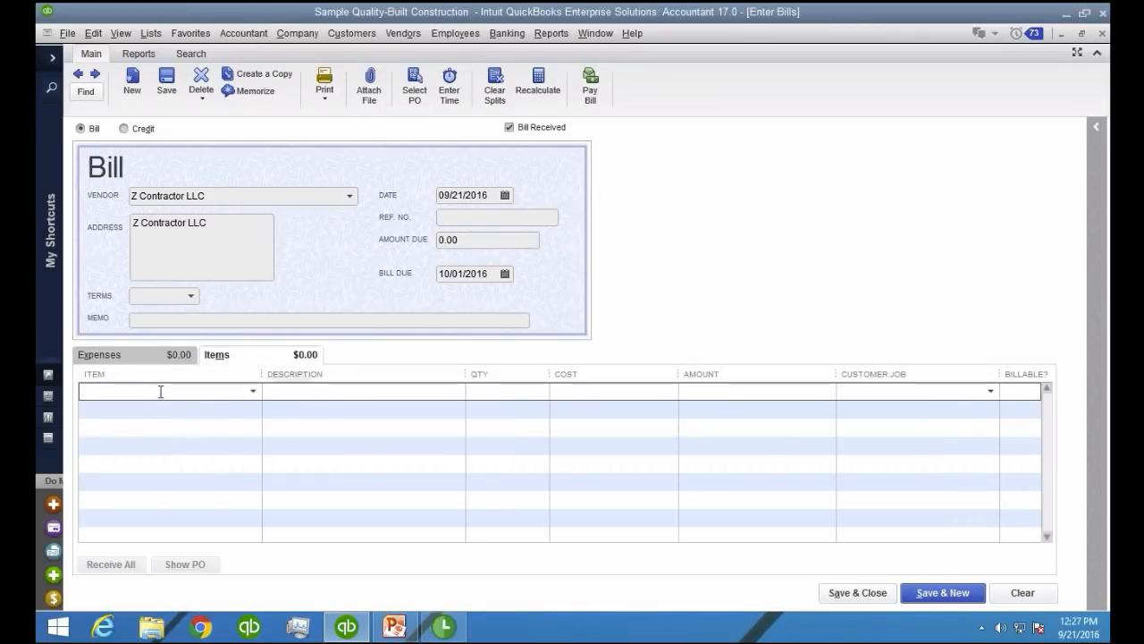
left_click(254, 391)
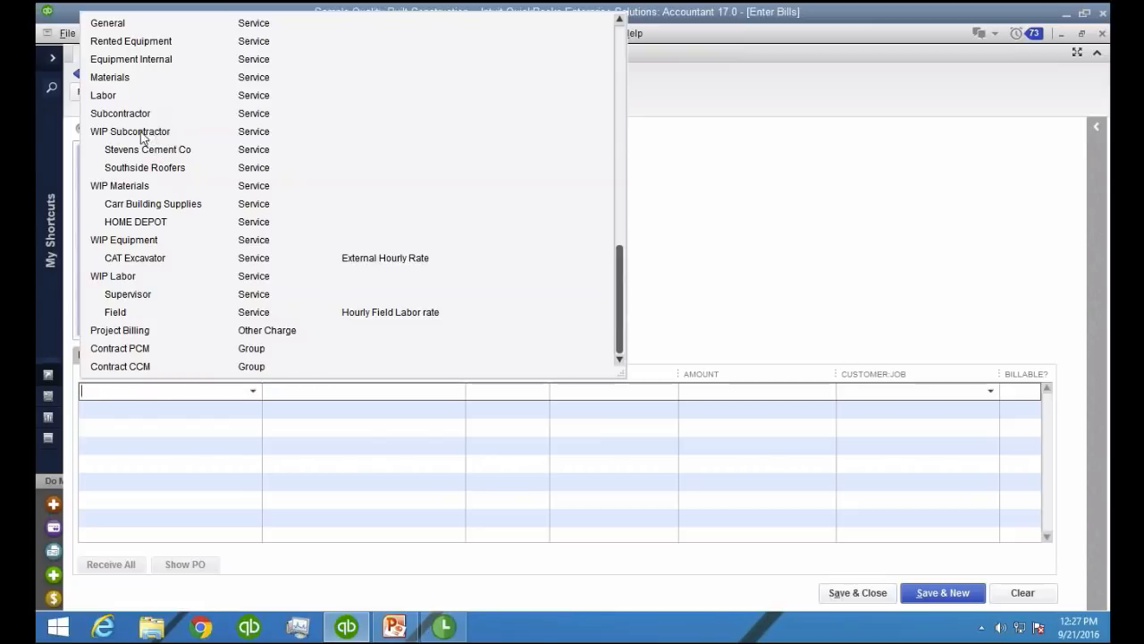
left_click(177, 137)
left_click(145, 140)
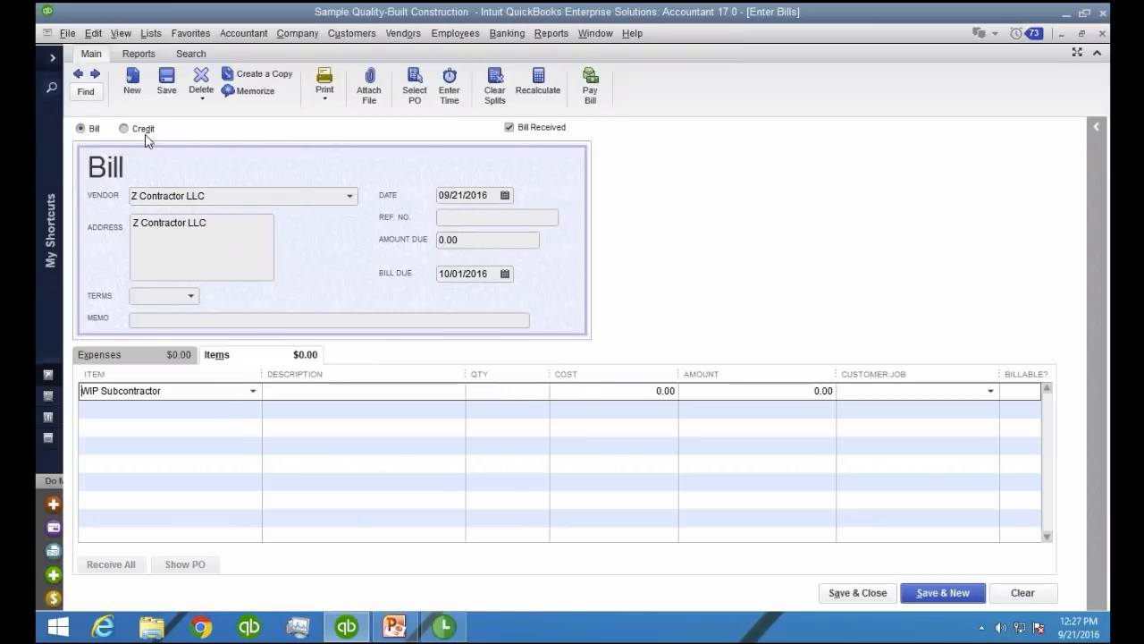
Extend the line's item name to a new WIP Subcontractor subitem called Z CONTRACTOR
left_click(200, 390)
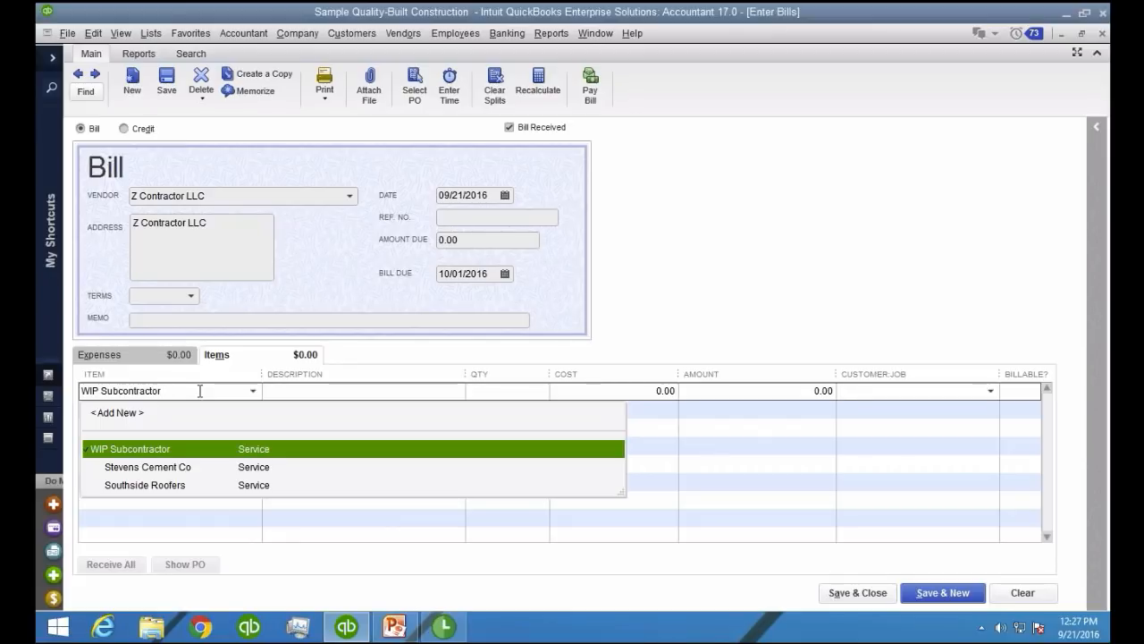
type(":zc")
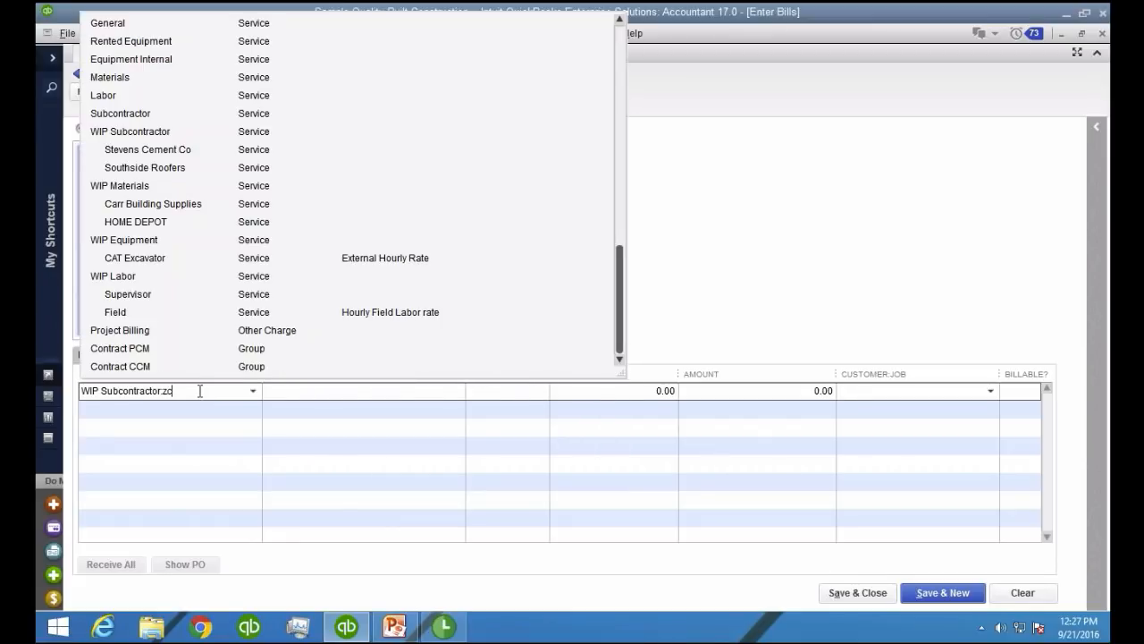
key("BackSpace")
key("BackSpace")
type("Z cONTRA")
key("BackSpace")
key("BackSpace")
key("BackSpace")
key("BackSpace")
key("BackSpace")
key("BackSpace")
type("CONTRACTOR")
key("Tab")
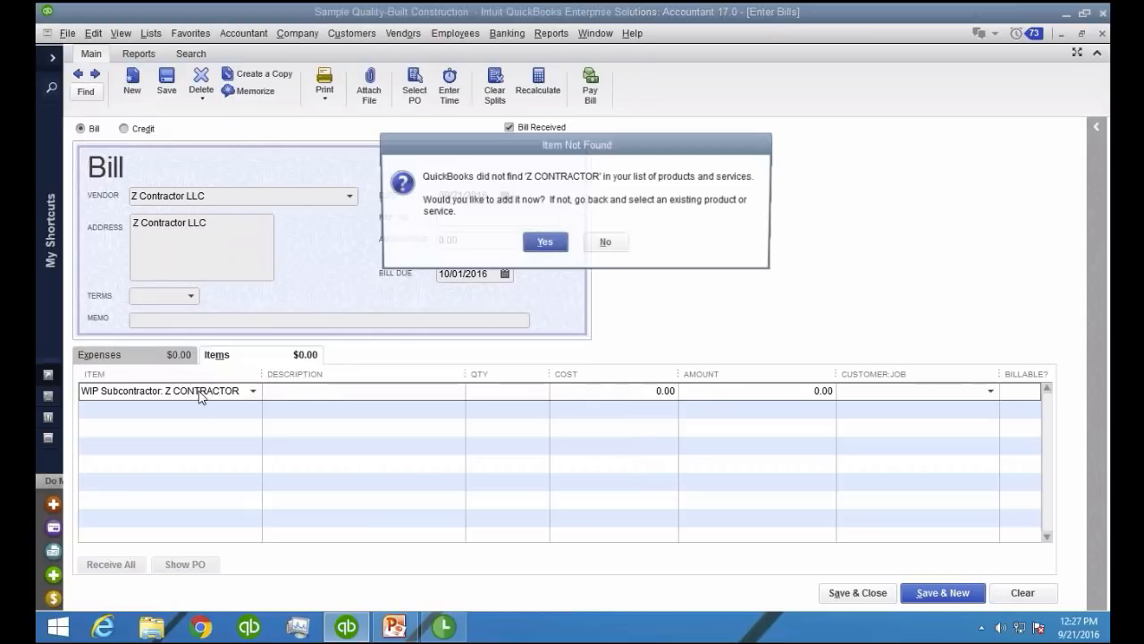
Add Z CONTRACTOR to the item list as a Service item that is performed by a subcontractor or partner
key("Return")
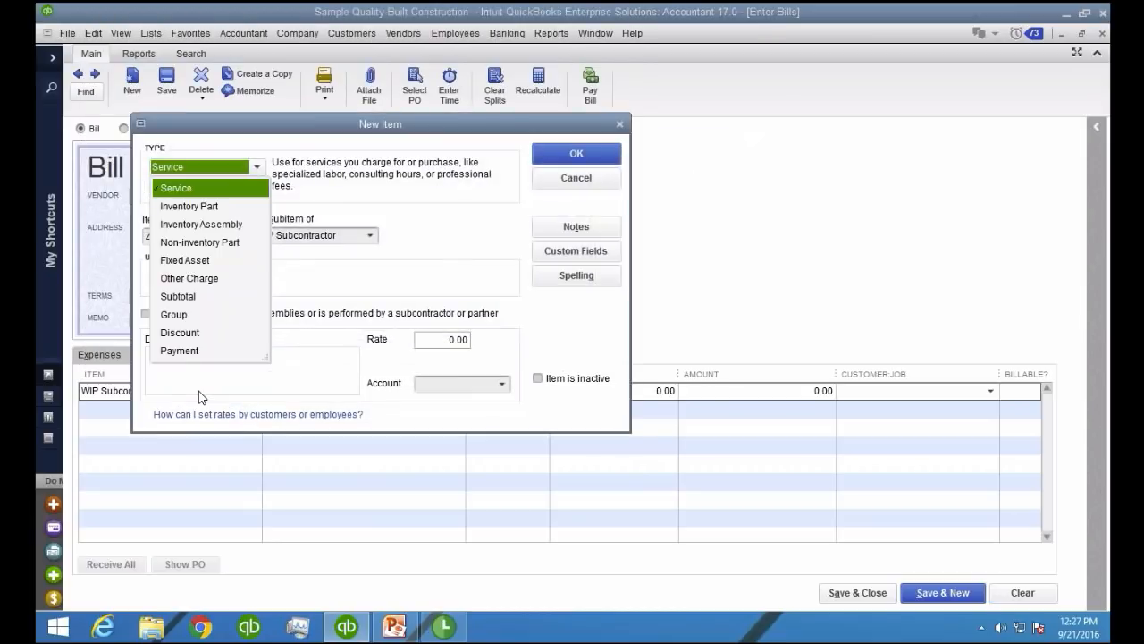
left_click(195, 189)
left_click(171, 312)
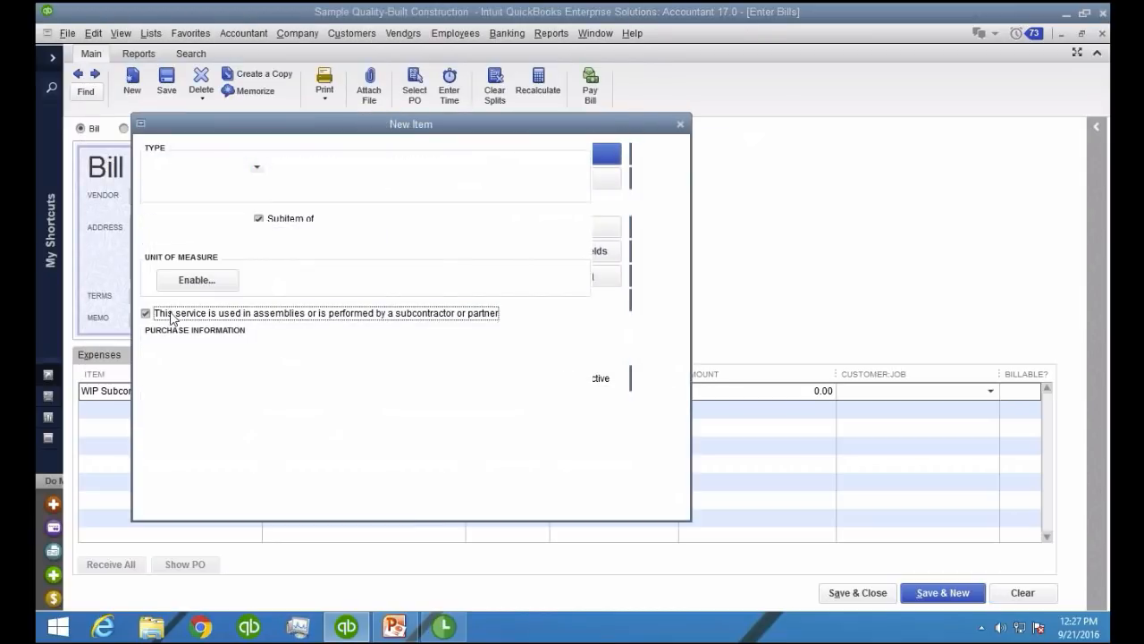
Set the new item's expense account to Job Related Costs:Subcontractors and its income account to Construction Income (Earned)
left_click(280, 441)
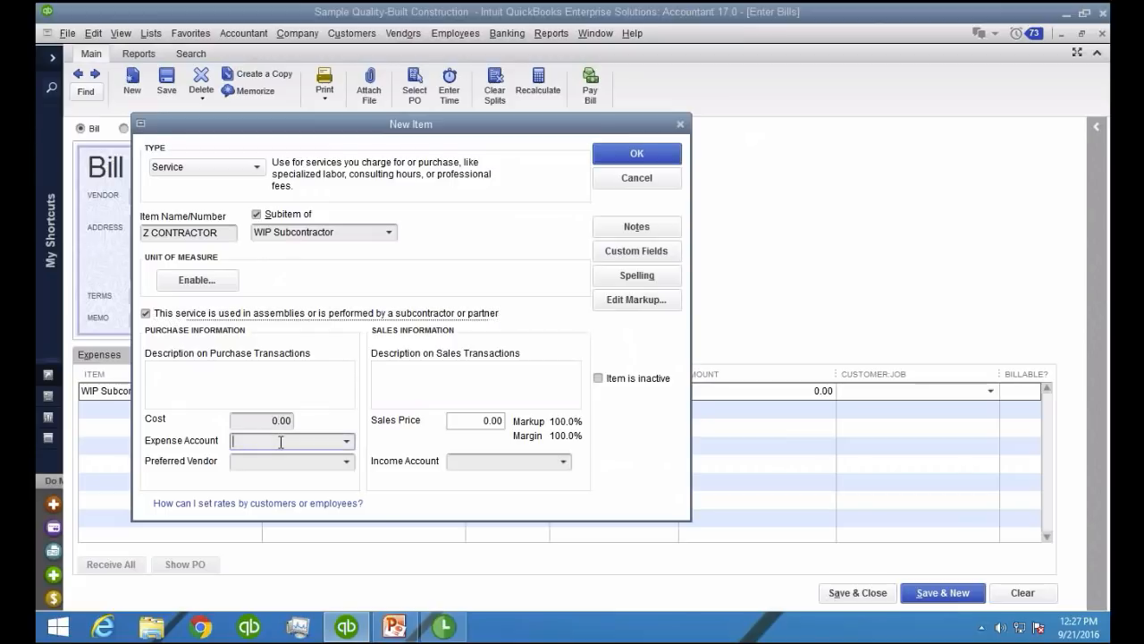
left_click(346, 441)
type("Subcontractors")
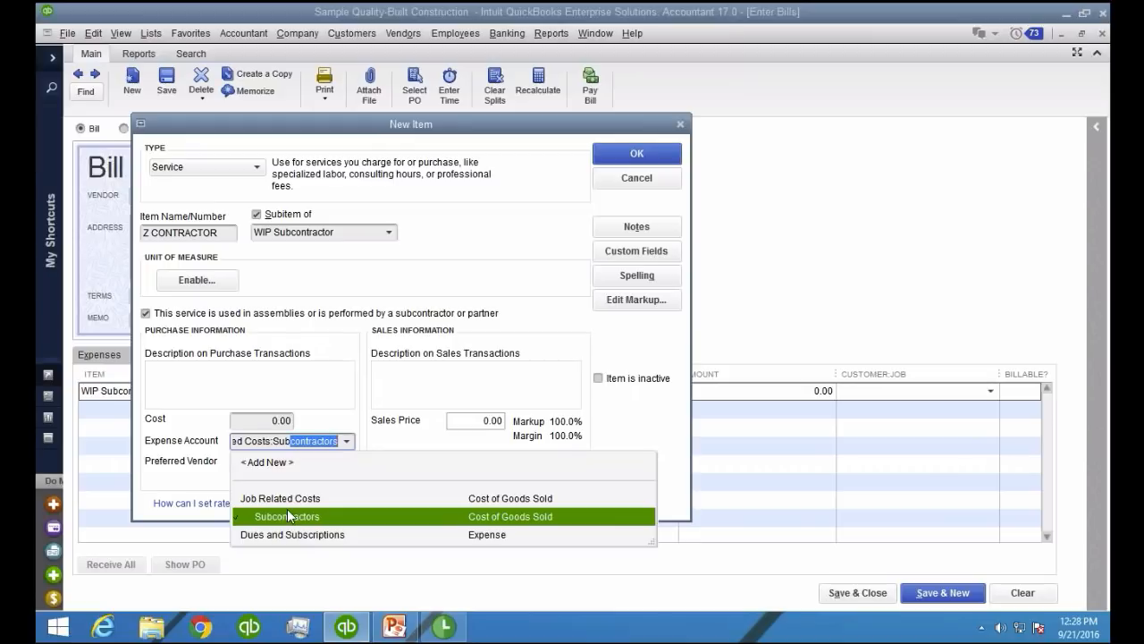
left_click(288, 512)
left_click(563, 462)
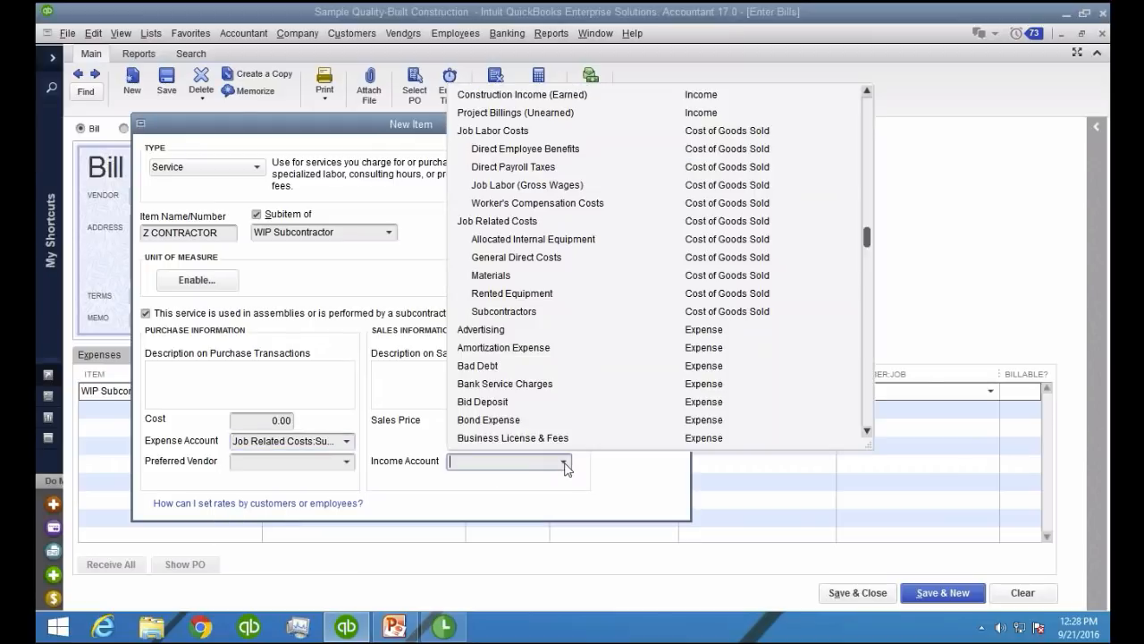
left_click(518, 97)
double_click(329, 441)
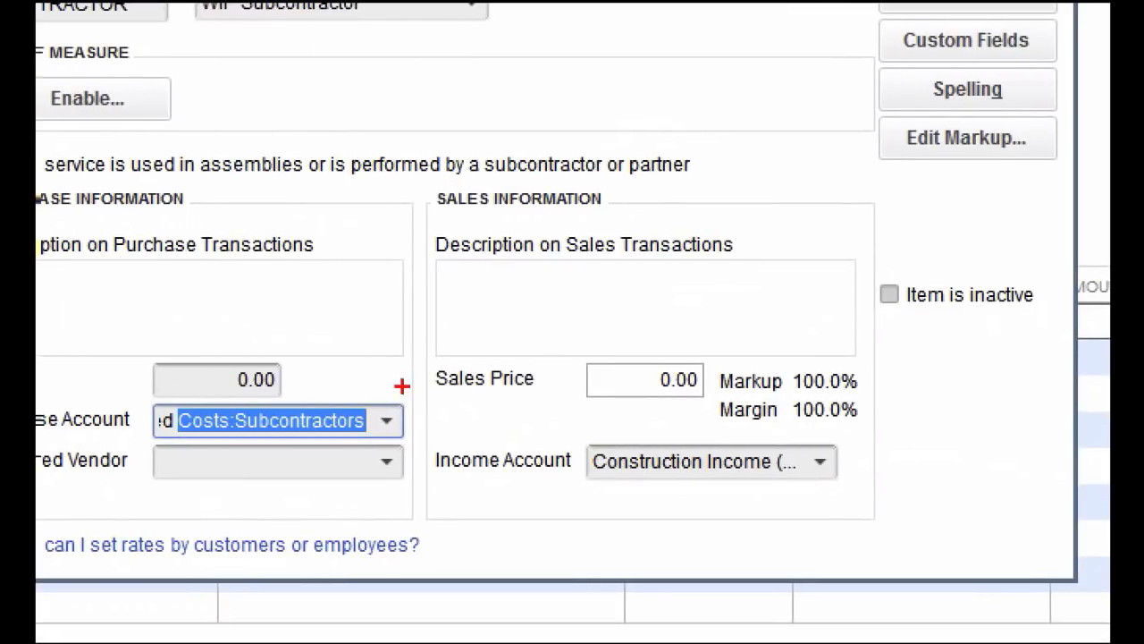
mouse_move(362, 363)
left_mouse_down()
mouse_move(118, 349)
mouse_move(515, 483)
mouse_move(265, 343)
left_mouse_up()
mouse_move(778, 379)
left_mouse_down()
mouse_move(892, 400)
mouse_move(711, 529)
mouse_move(872, 390)
left_mouse_up()
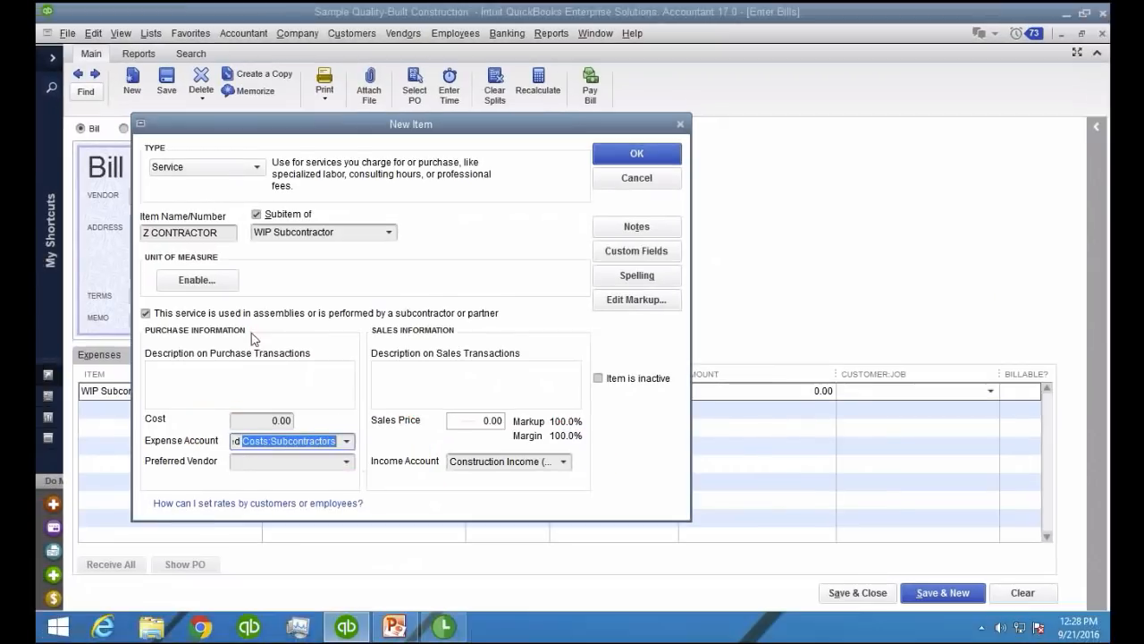
key("ctrl+1")
left_click(270, 233)
mouse_move(257, 201)
left_mouse_down()
mouse_move(297, 184)
mouse_move(288, 161)
mouse_move(259, 193)
mouse_move(275, 208)
left_mouse_up()
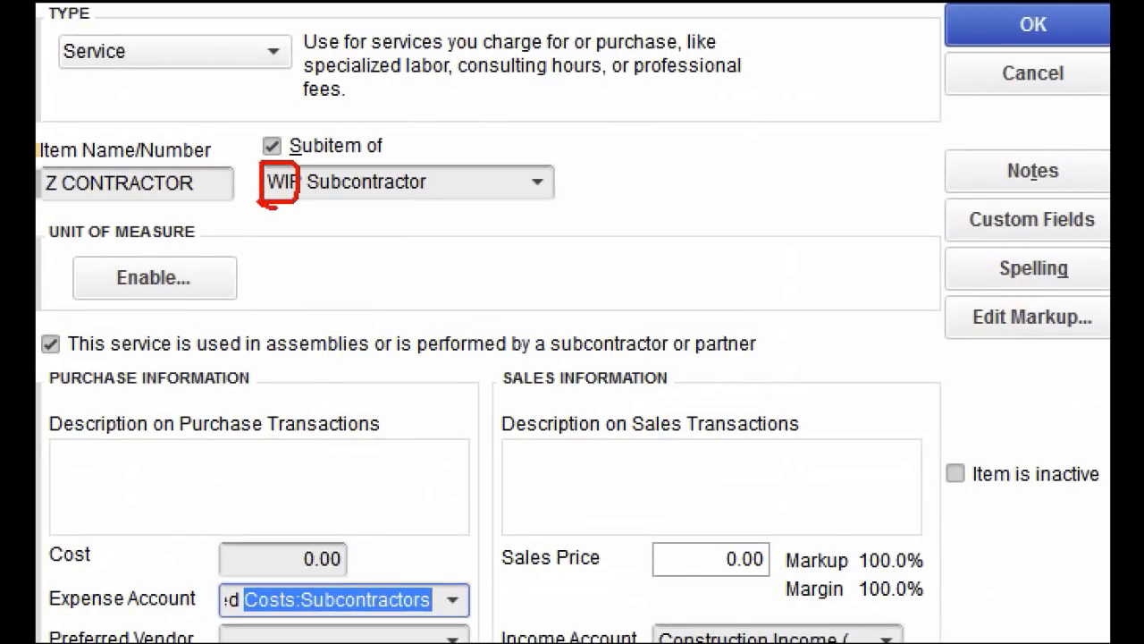
key("Escape")
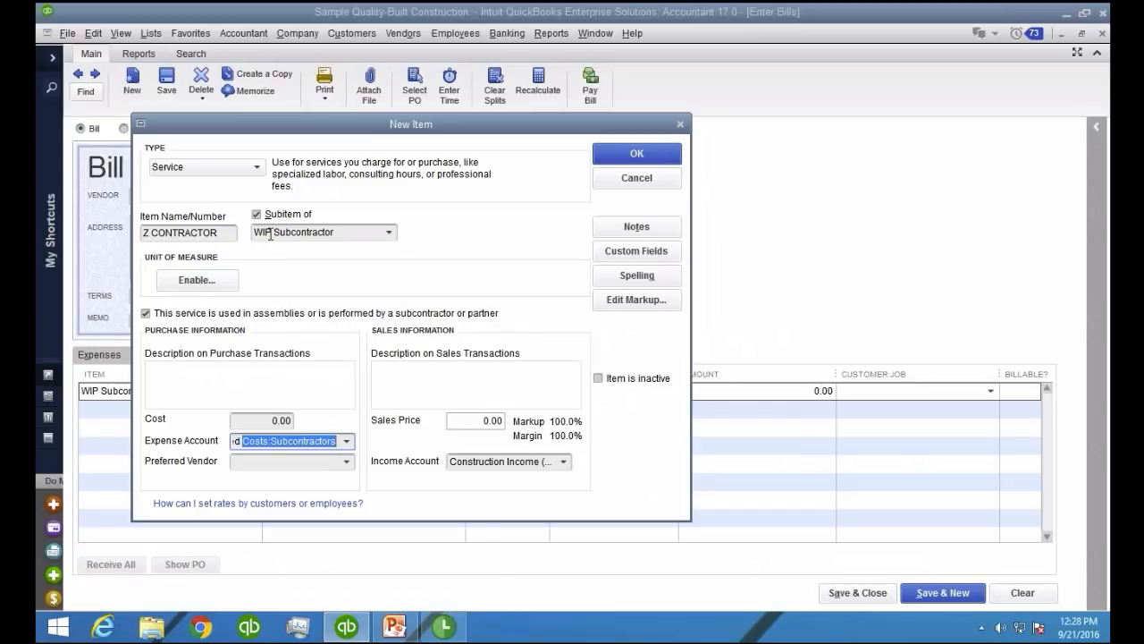
Change the Z CONTRACTOR item's expense account to WIP - Construction
left_click_drag(340, 441, 121, 442)
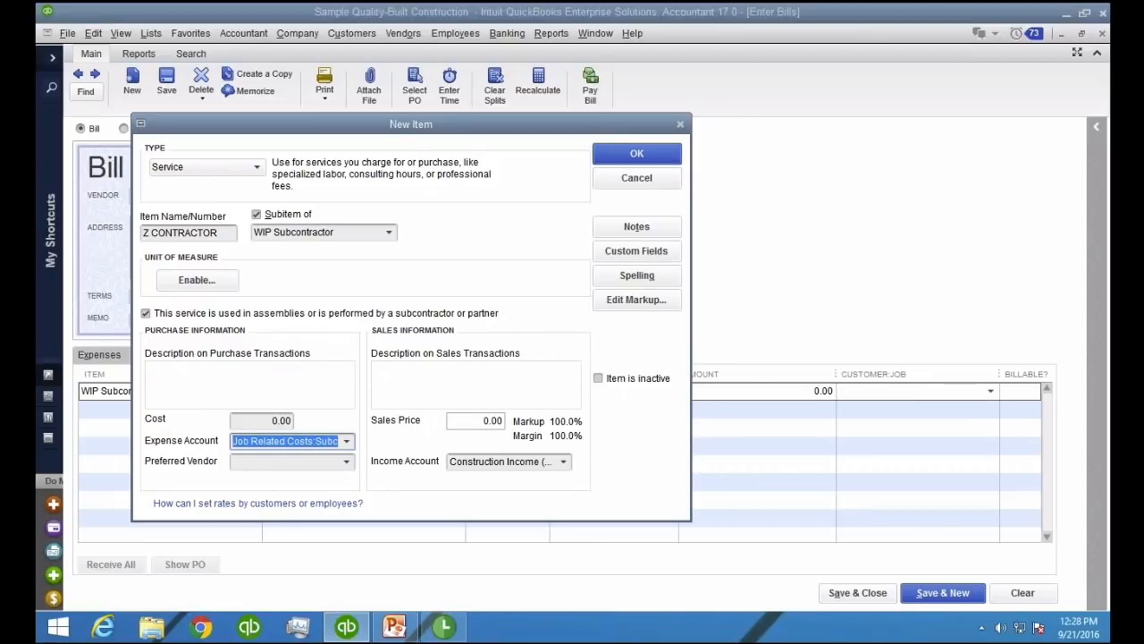
type("WIP - Construction")
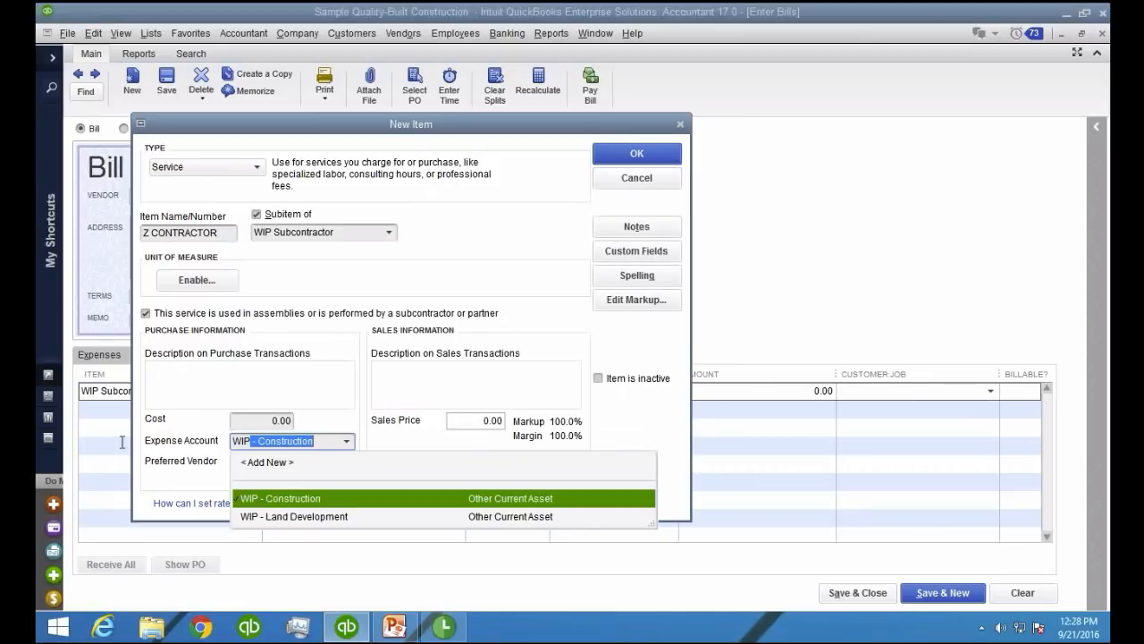
left_click(304, 498)
left_click(324, 439)
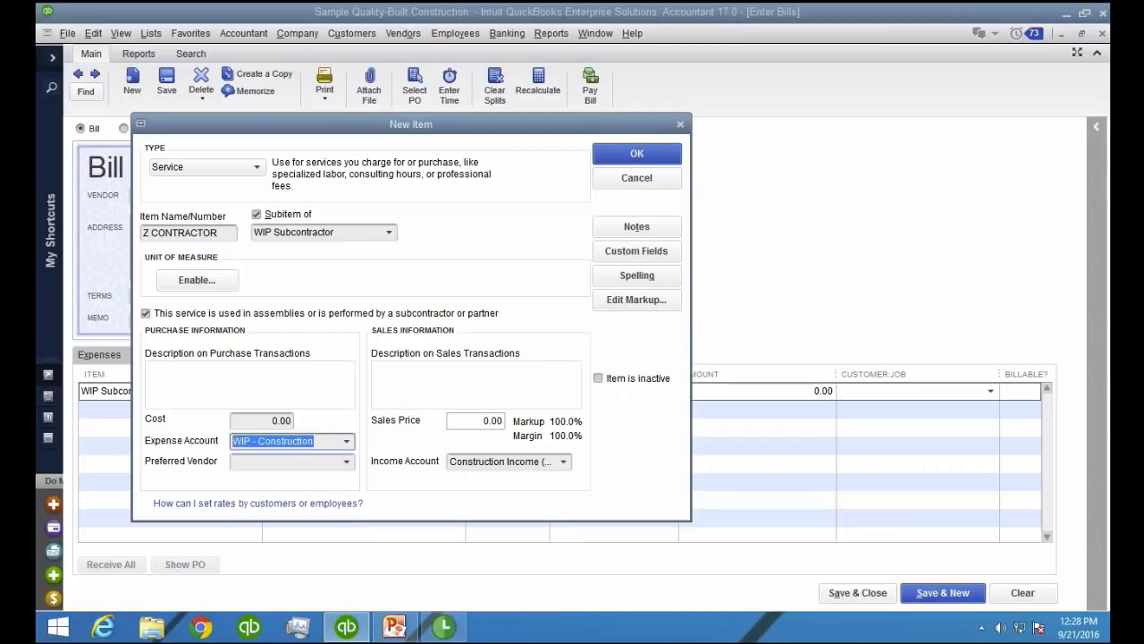
left_click(349, 442)
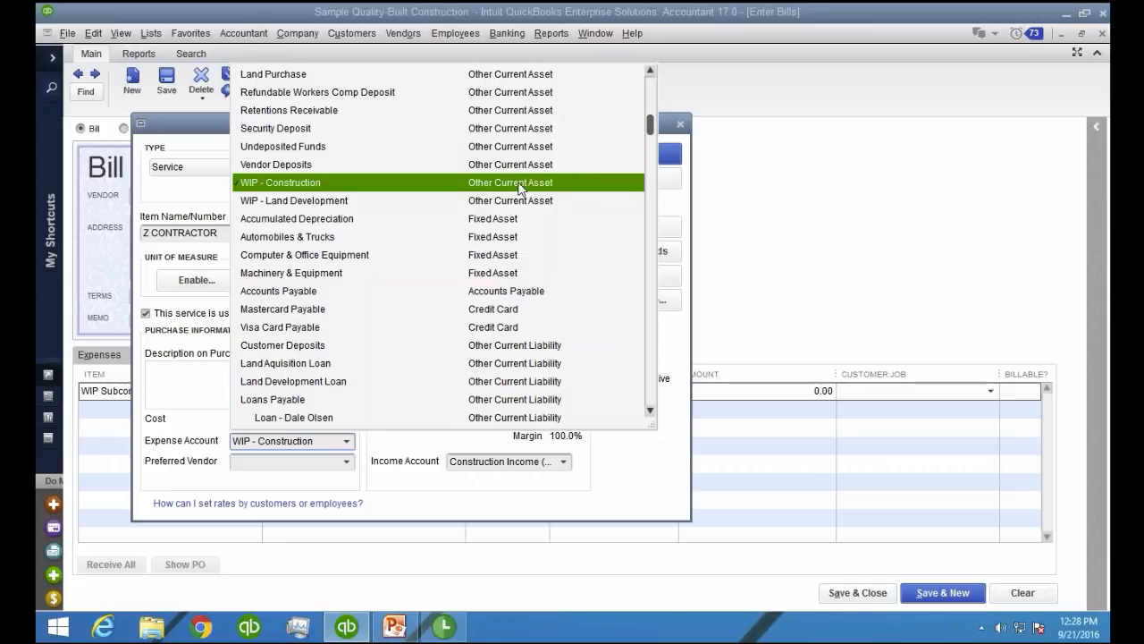
left_click(454, 465)
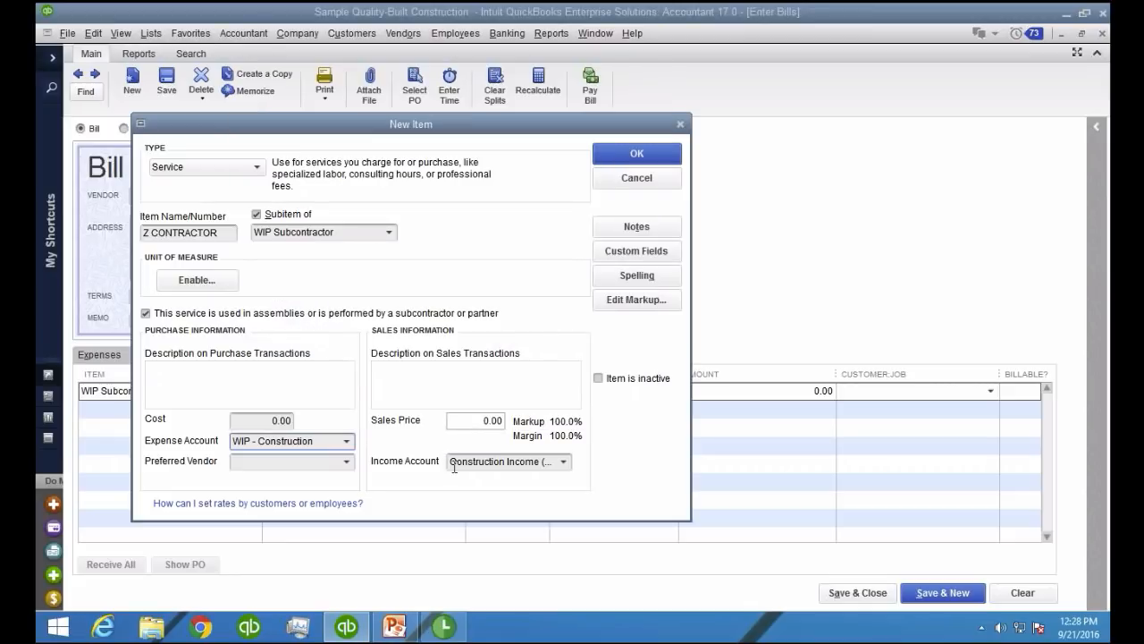
Change the item's income account to WIP - Construction and save the new item
left_click_drag(454, 467, 694, 463)
key("Right")
key("BackSpace")
key("BackSpace")
key("BackSpace")
key("BackSpace")
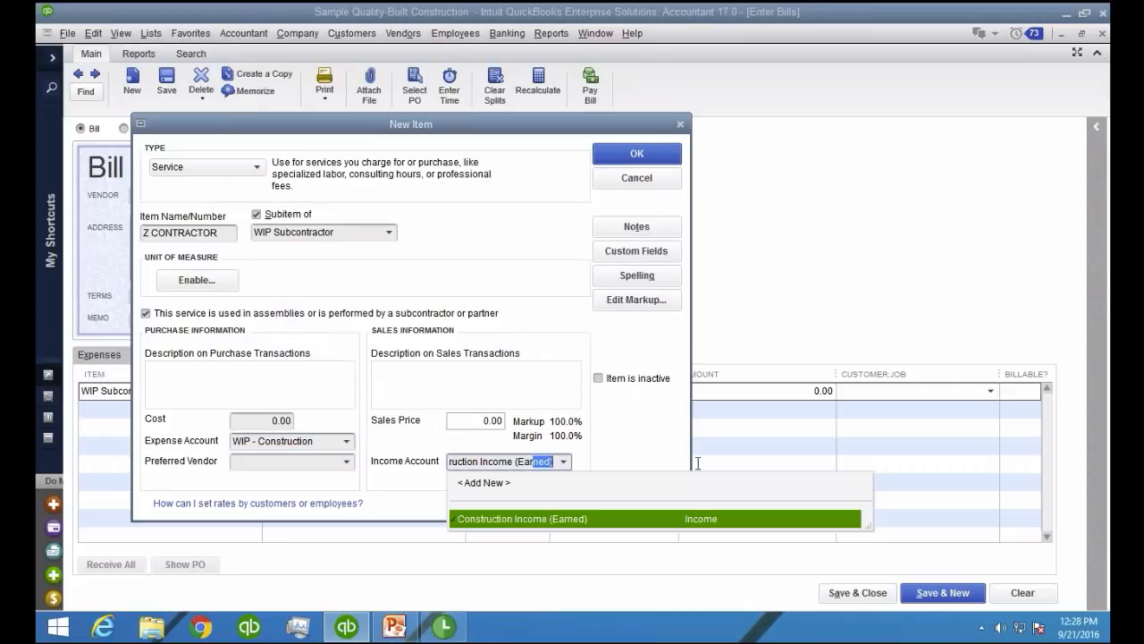
key("BackSpace")
key("BackSpace")
key("BackSpace")
key("BackSpace")
key("BackSpace")
key("BackSpace")
key("BackSpace")
key("BackSpace")
key("BackSpace")
key("BackSpace")
key("BackSpace")
key("BackSpace")
key("BackSpace")
key("BackSpace")
key("BackSpace")
key("BackSpace")
key("BackSpace")
key("BackSpace")
key("BackSpace")
key("BackSpace")
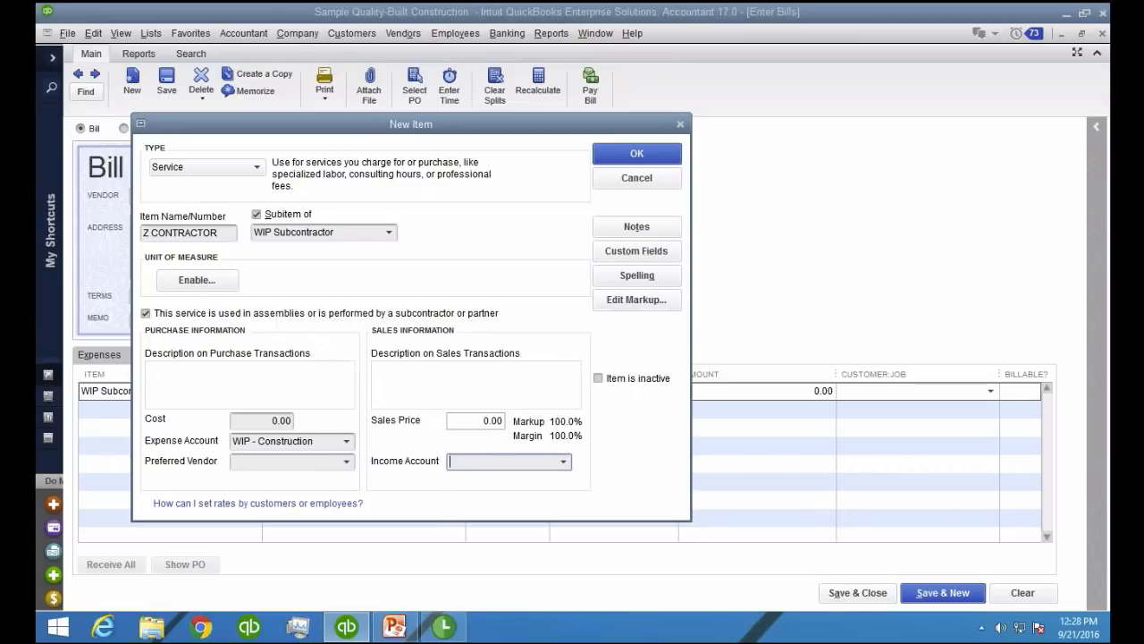
type("WIP - Construction")
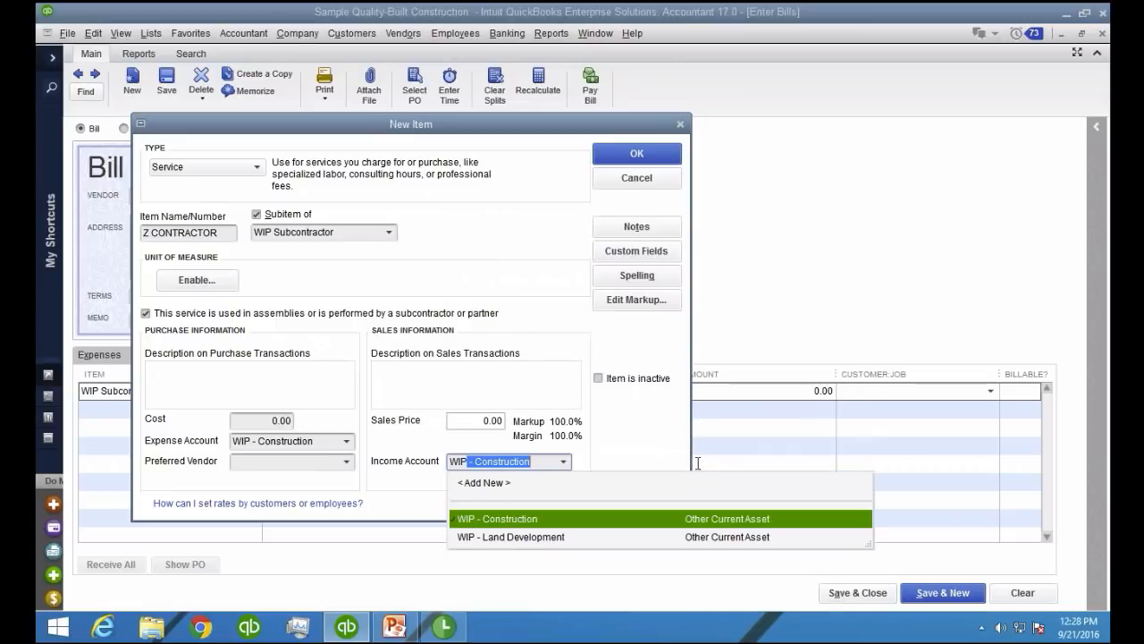
left_click(601, 520)
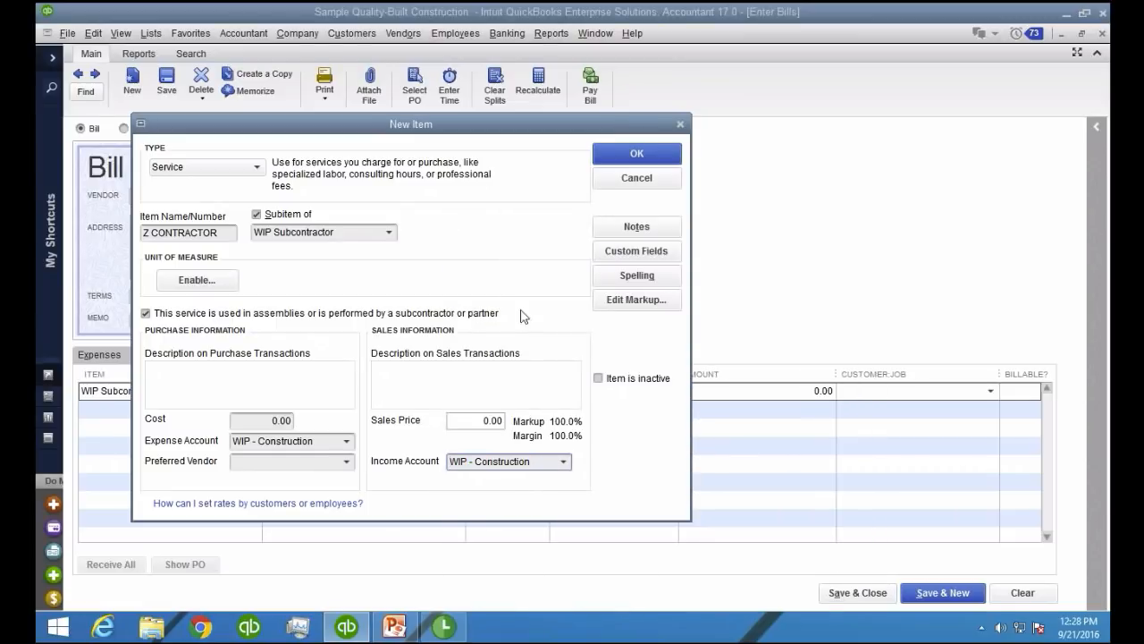
left_click(616, 150)
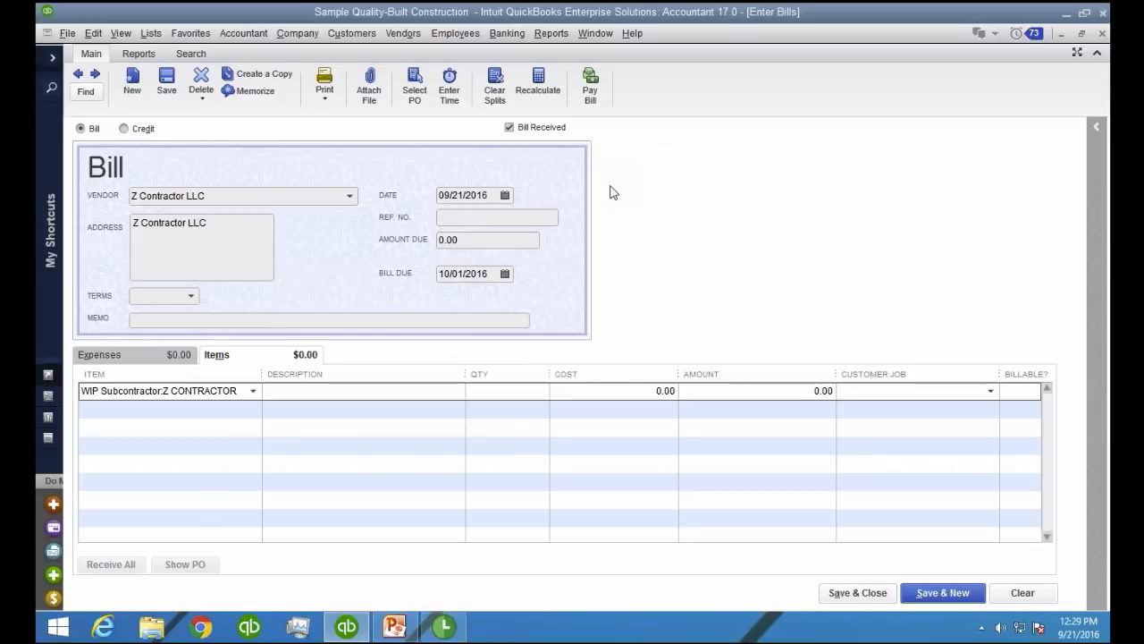
Set the Z CONTRACTOR line's cost to 6,000 and assign it to the job ABC Contractor:Hanny Home
left_click(615, 394)
type("6000")
key("Tab")
left_click(420, 541)
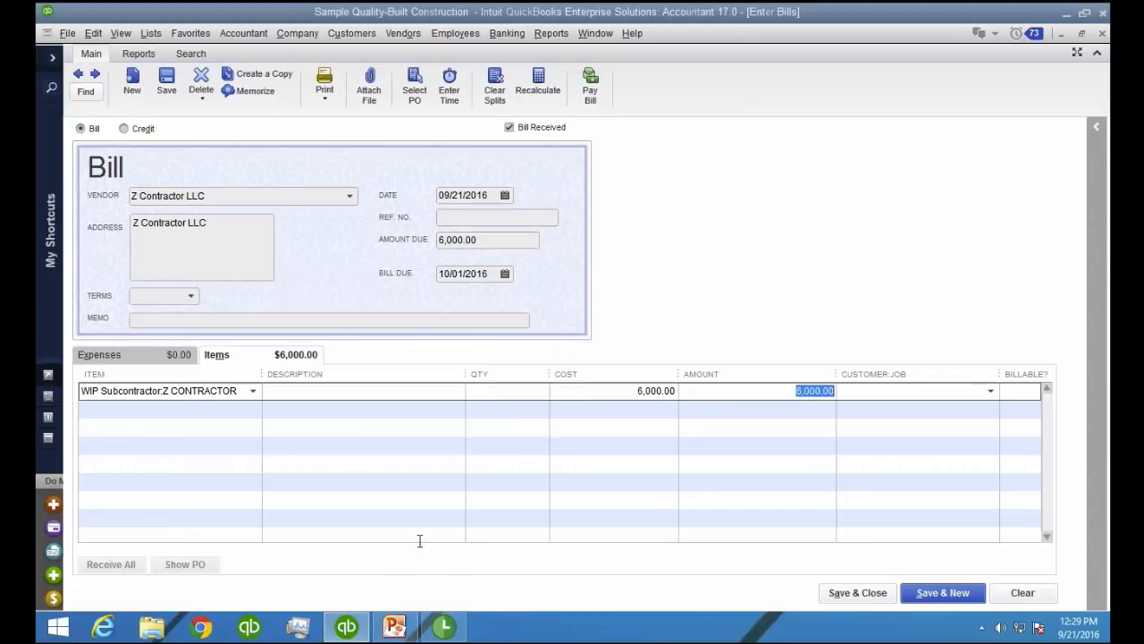
left_click(990, 390)
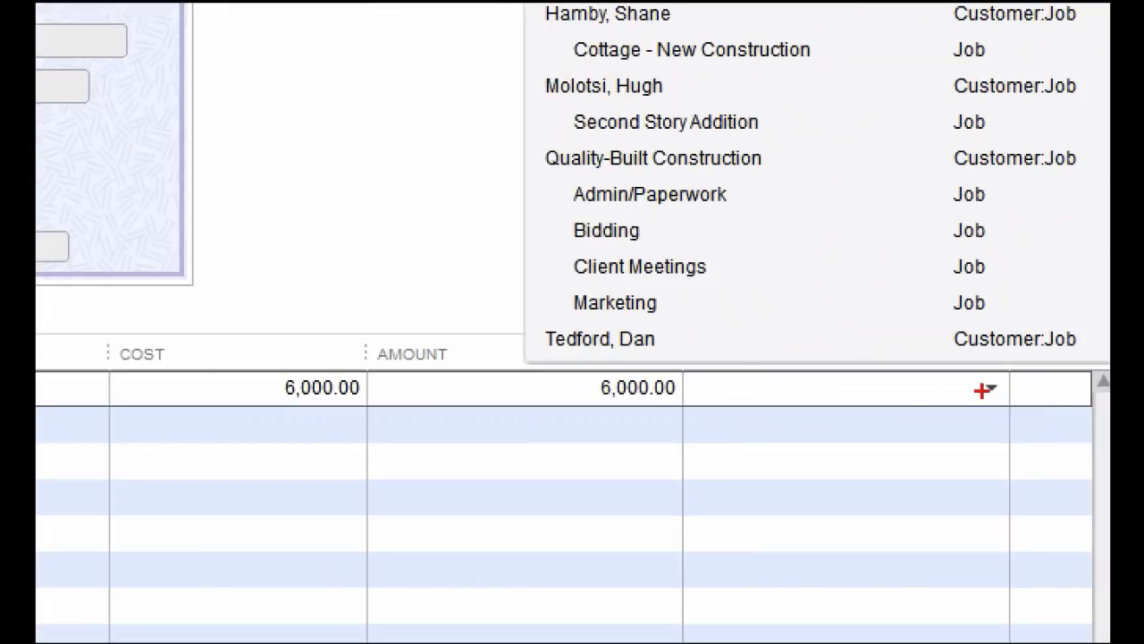
mouse_move(946, 391)
left_mouse_down()
mouse_move(736, 389)
mouse_move(780, 387)
left_mouse_up()
key("Escape")
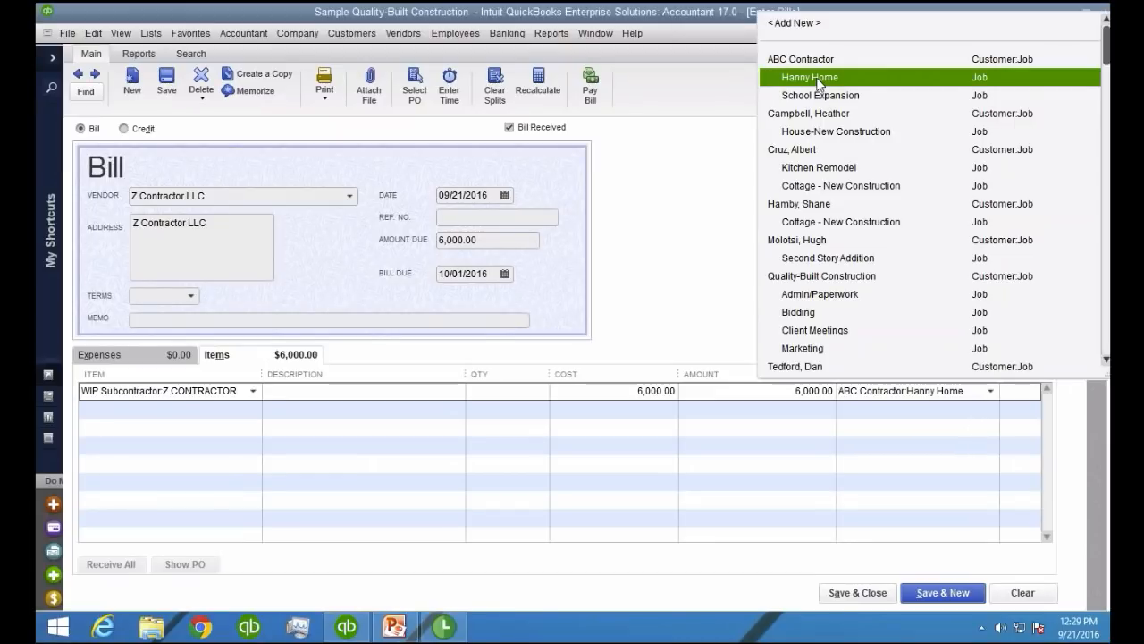
left_click(816, 81)
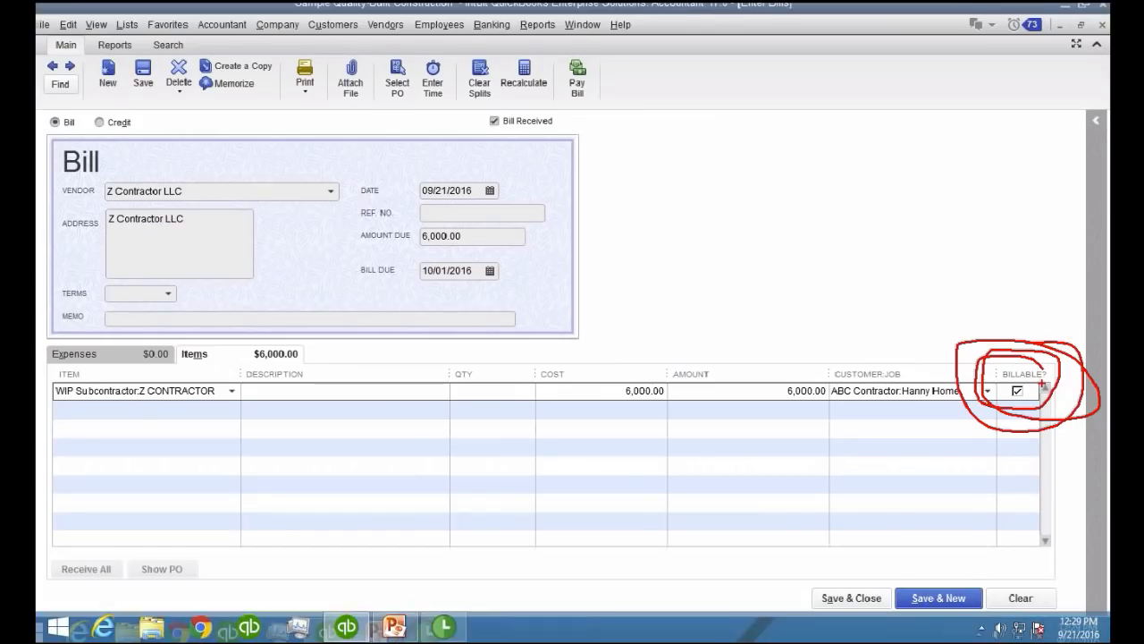
Make the Z CONTRACTOR line non-billable, and save and close the bill
left_click(1020, 393)
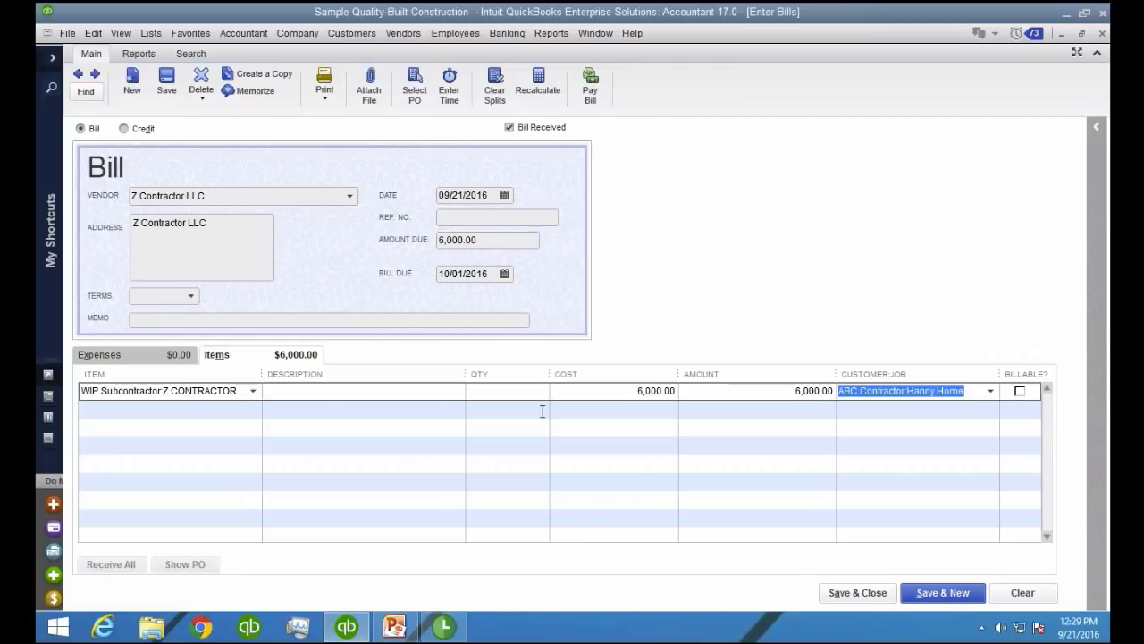
left_click_drag(164, 391, 238, 390)
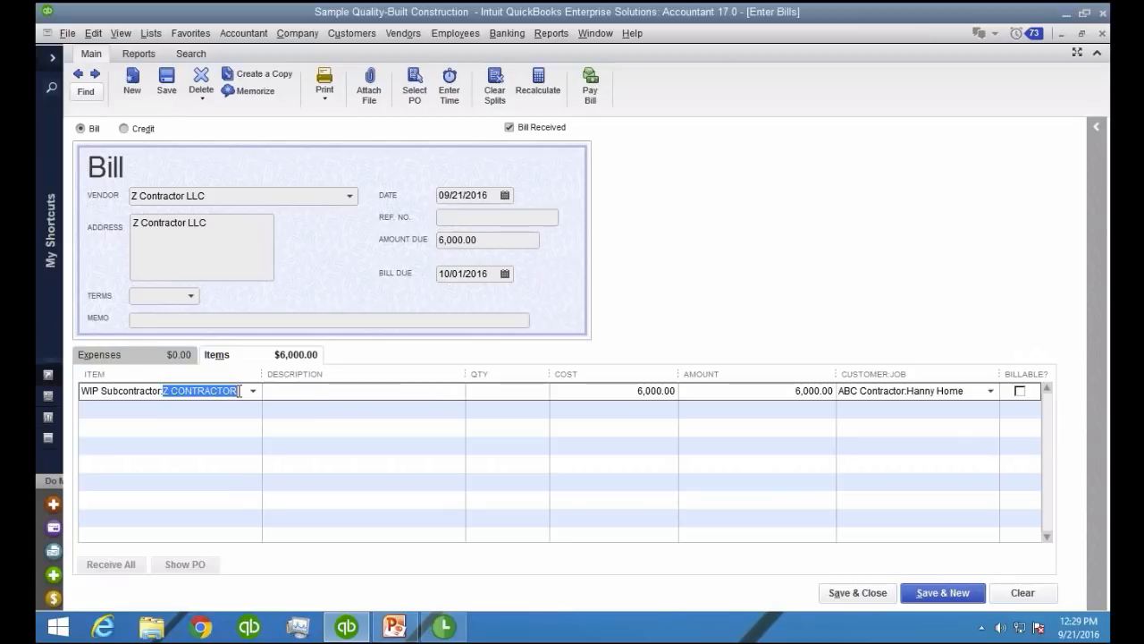
left_click(835, 594)
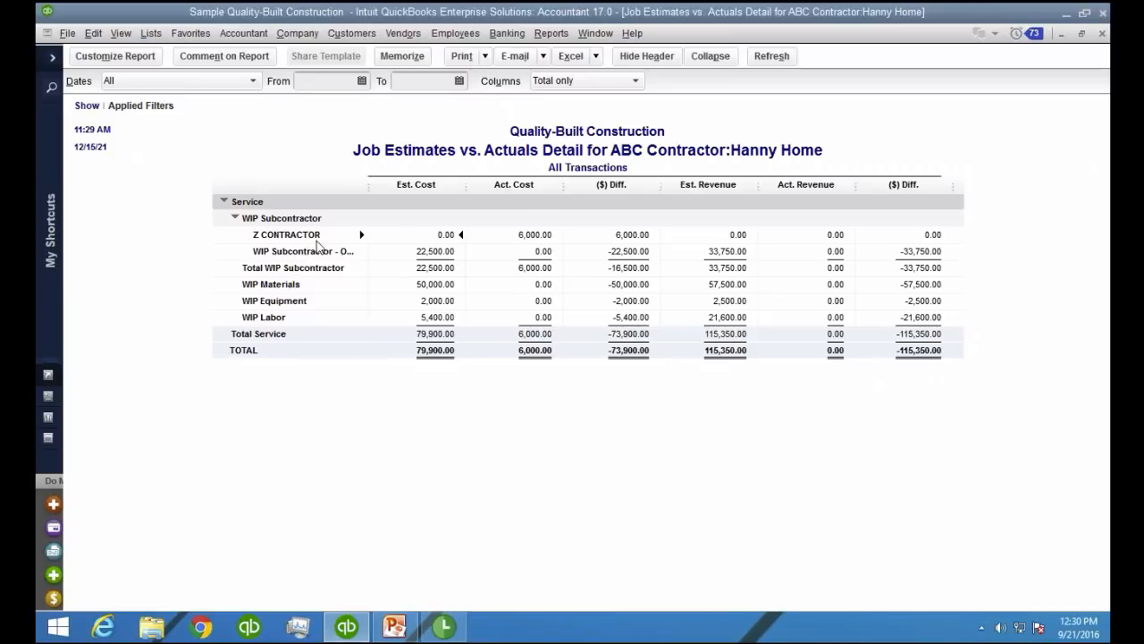
Collapse the Job Estimates vs. Actuals Detail report so that only the main WIP items are listed
left_click(235, 219)
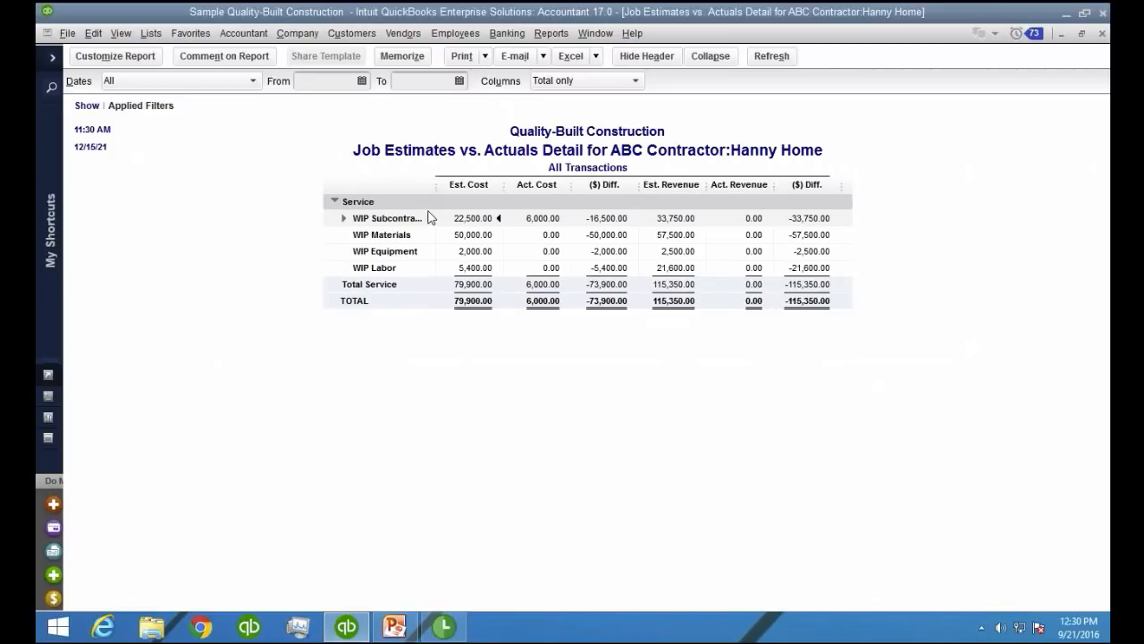
left_click_drag(436, 187, 473, 188)
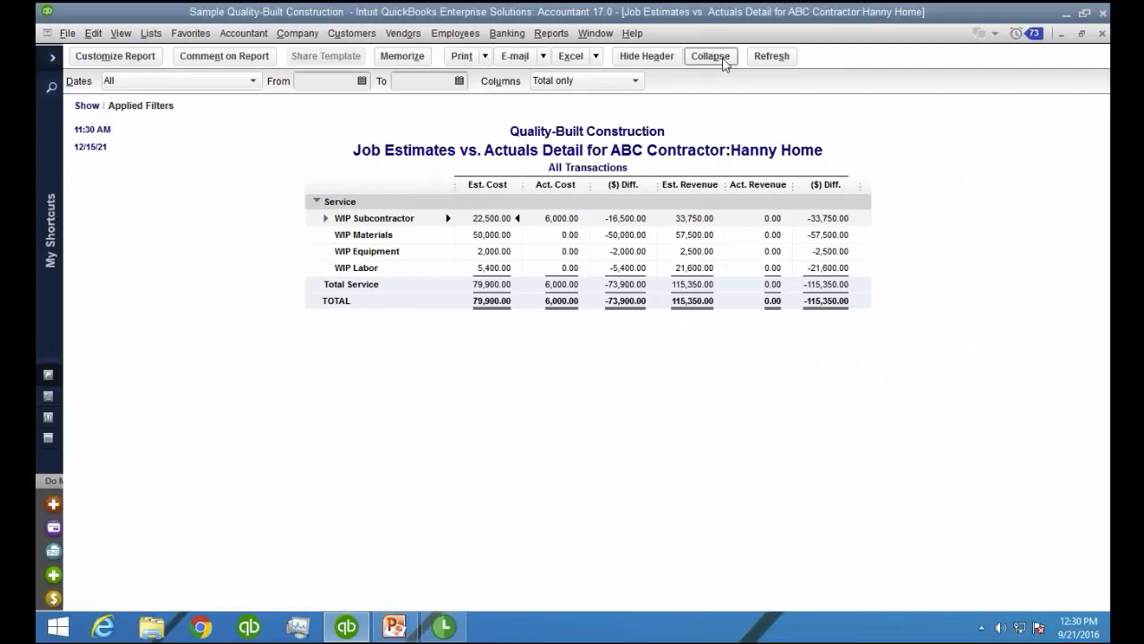
key("ctrl+1")
left_click(704, 80)
left_click_drag(715, 82, 735, 86)
key("Escape")
left_click(710, 56)
left_click(711, 56)
left_click(711, 56)
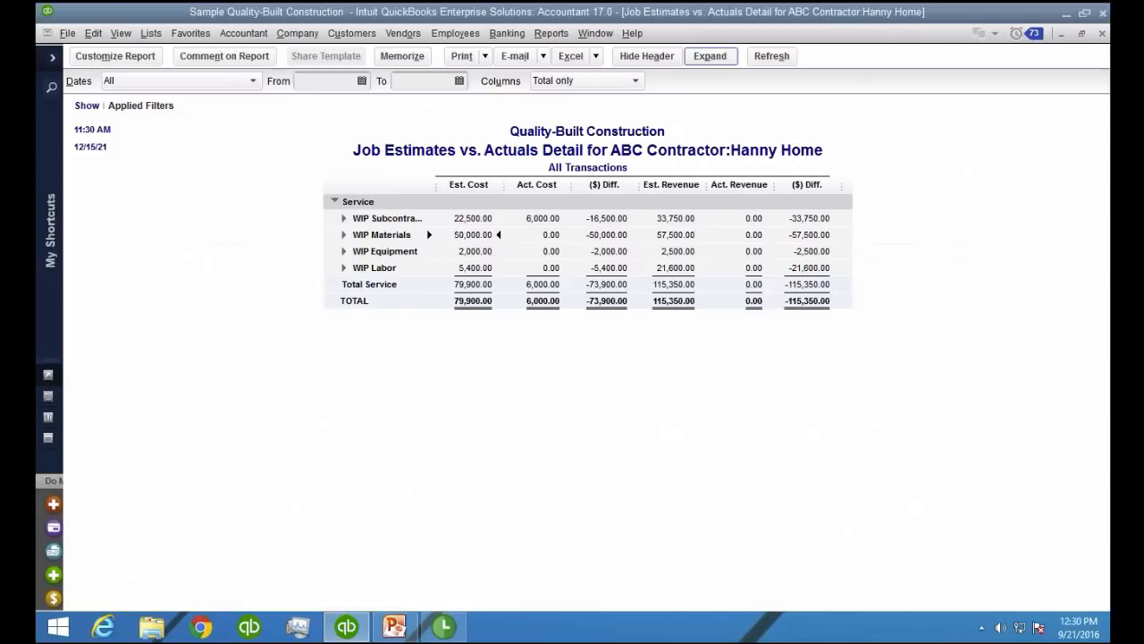
Widen the report's item name column and expand WIP Materials to list its sub-items
left_click_drag(443, 185, 489, 185)
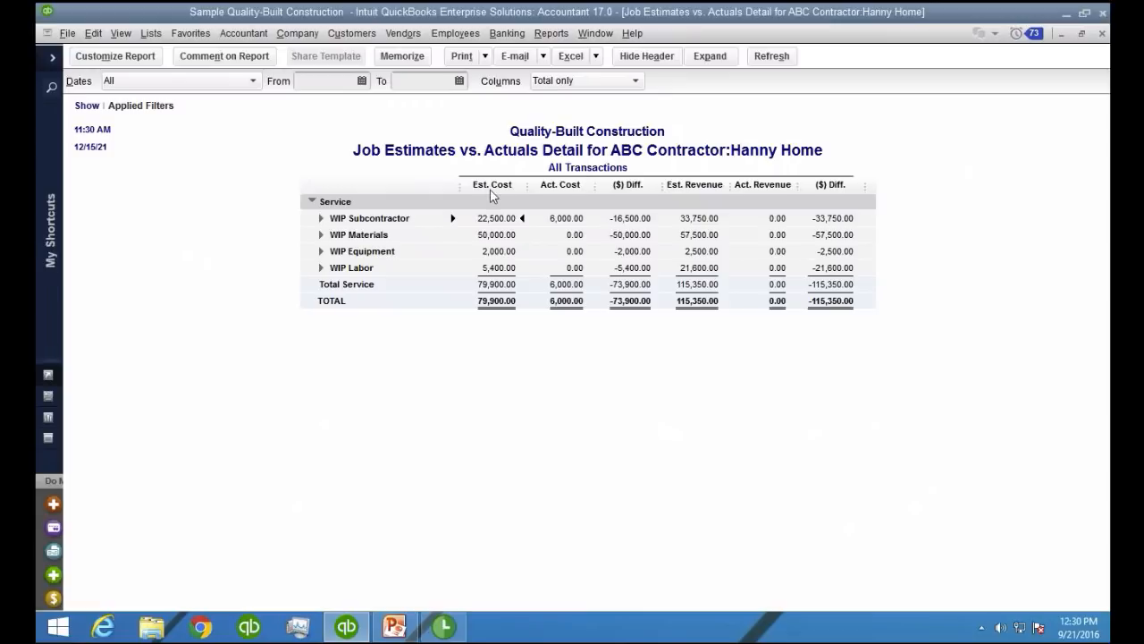
left_click(321, 236)
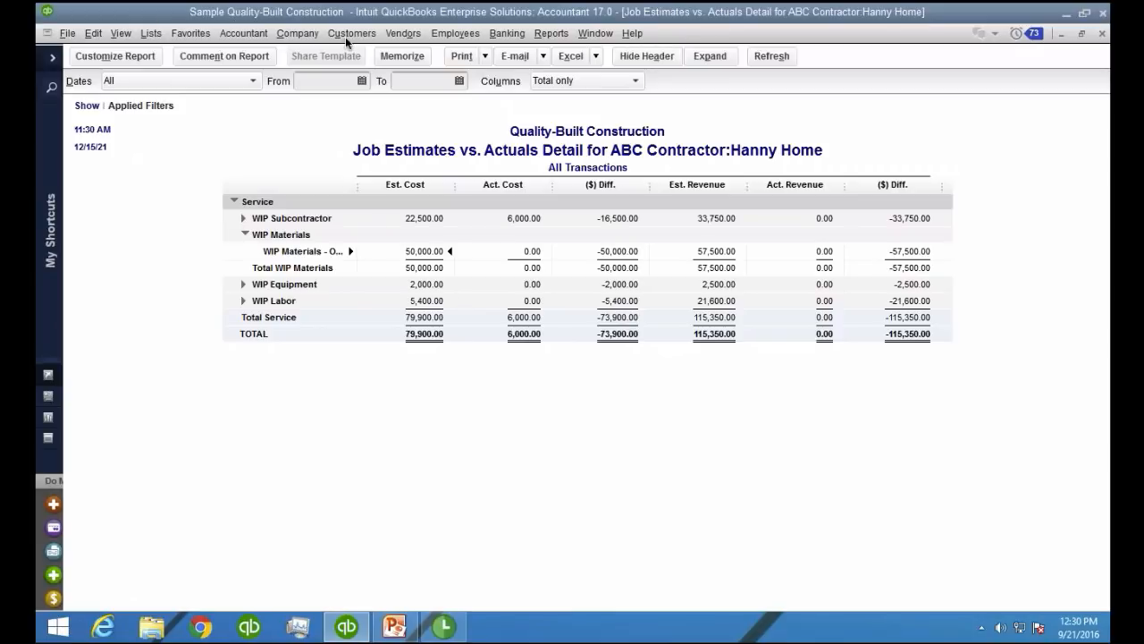
Find and open the existing estimate for the job ABC Contractor:Hanny Home
left_click(368, 35)
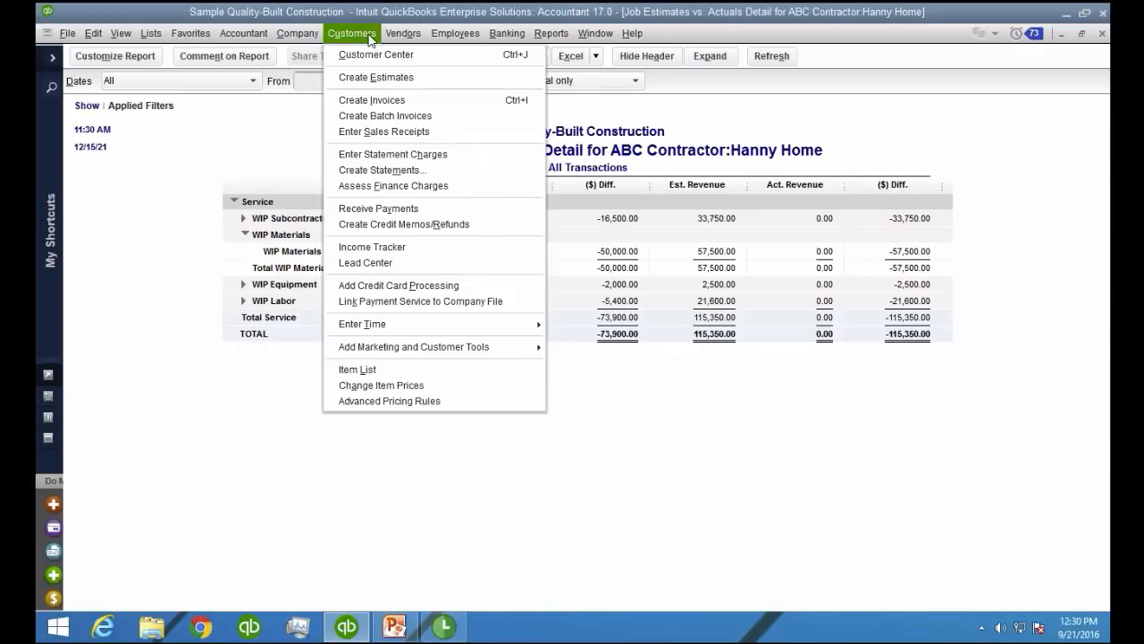
left_click(375, 78)
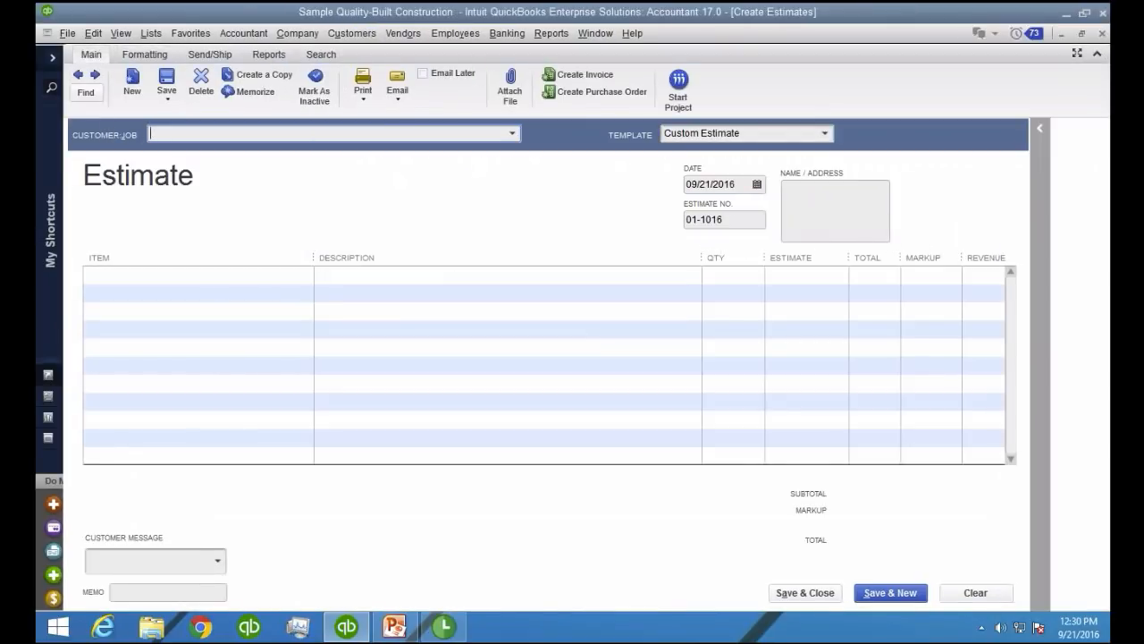
left_click(87, 92)
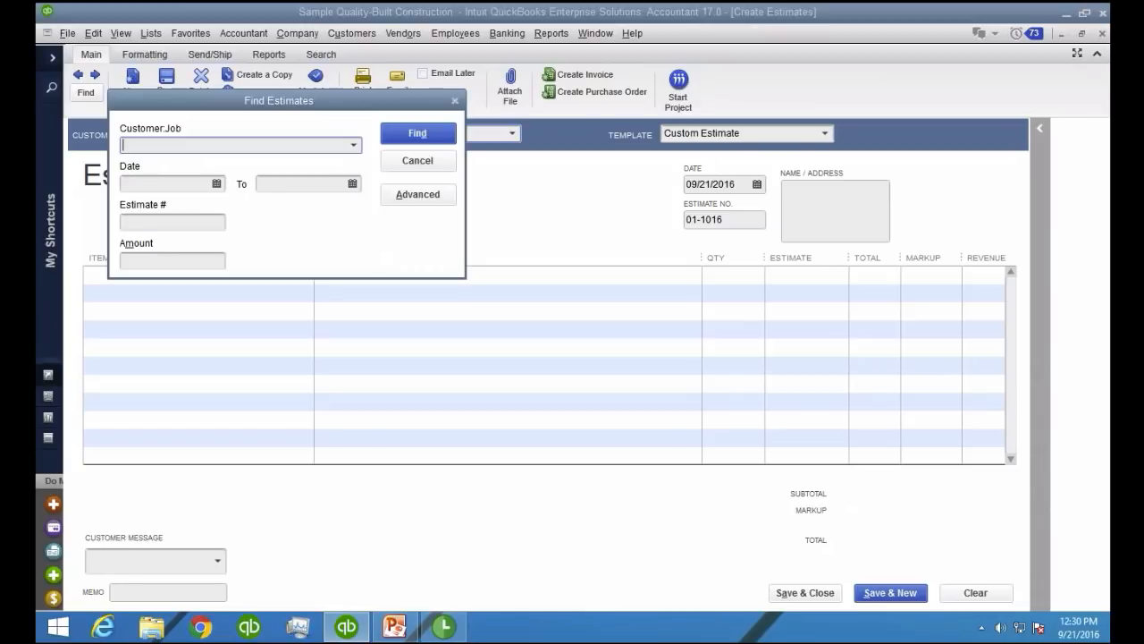
left_click(358, 146)
left_click(192, 198)
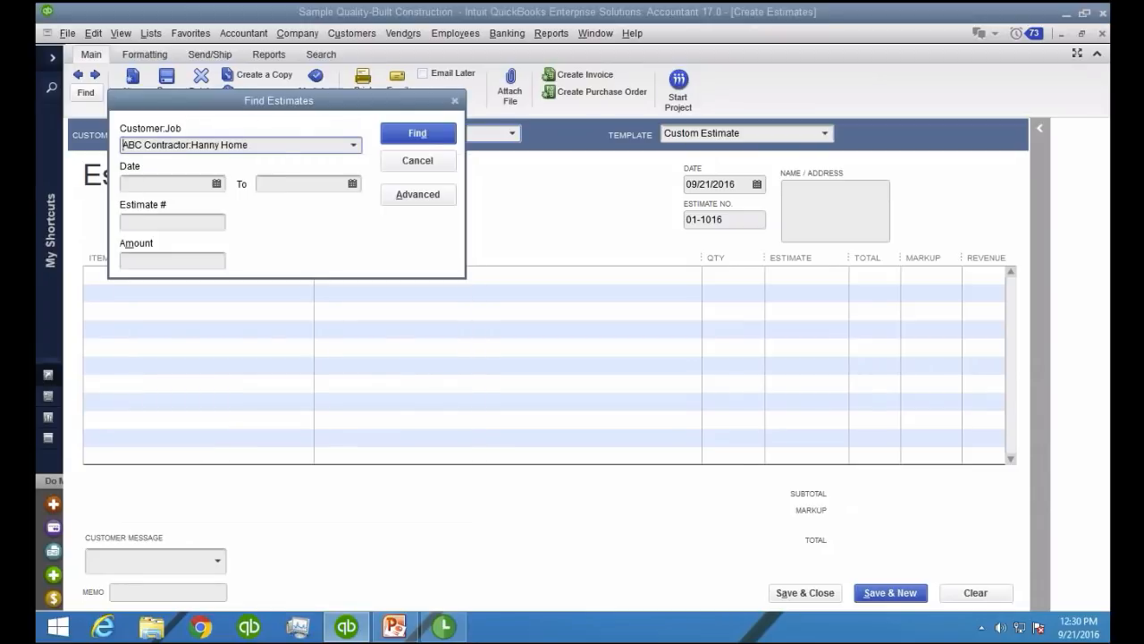
left_click(411, 133)
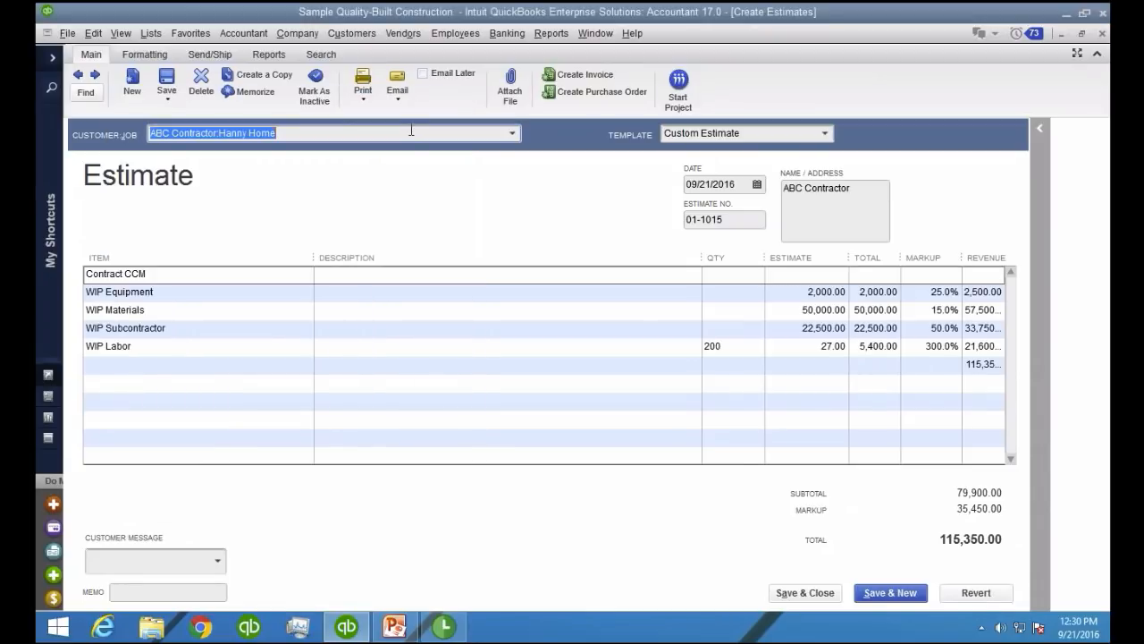
Insert a blank line above the WIP Materials line in the estimate
left_click(239, 307)
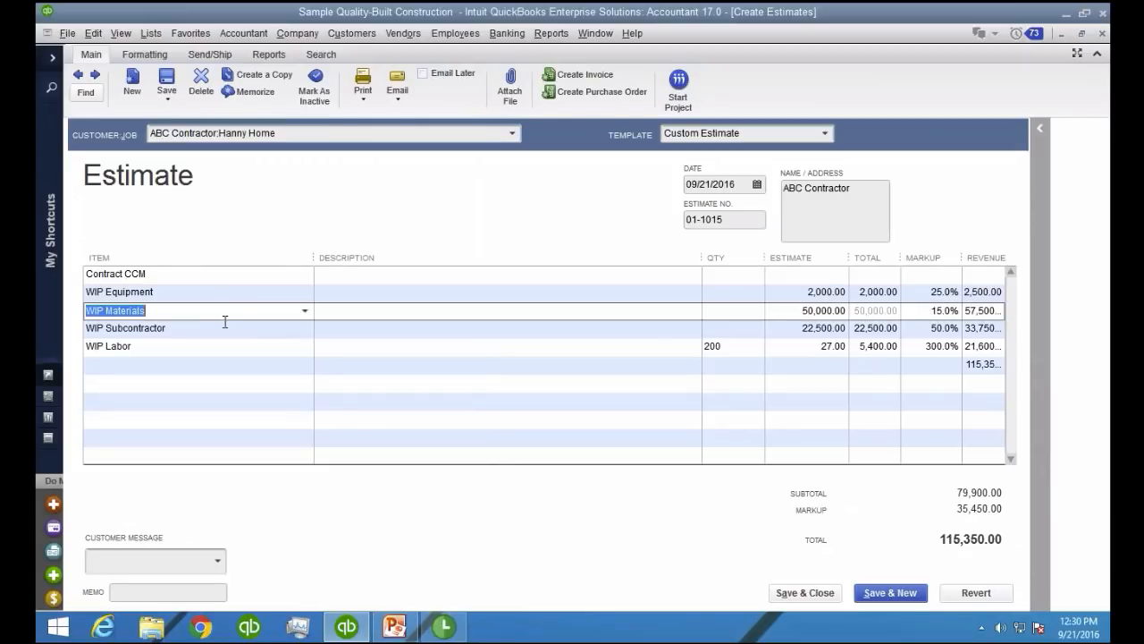
left_click(229, 315)
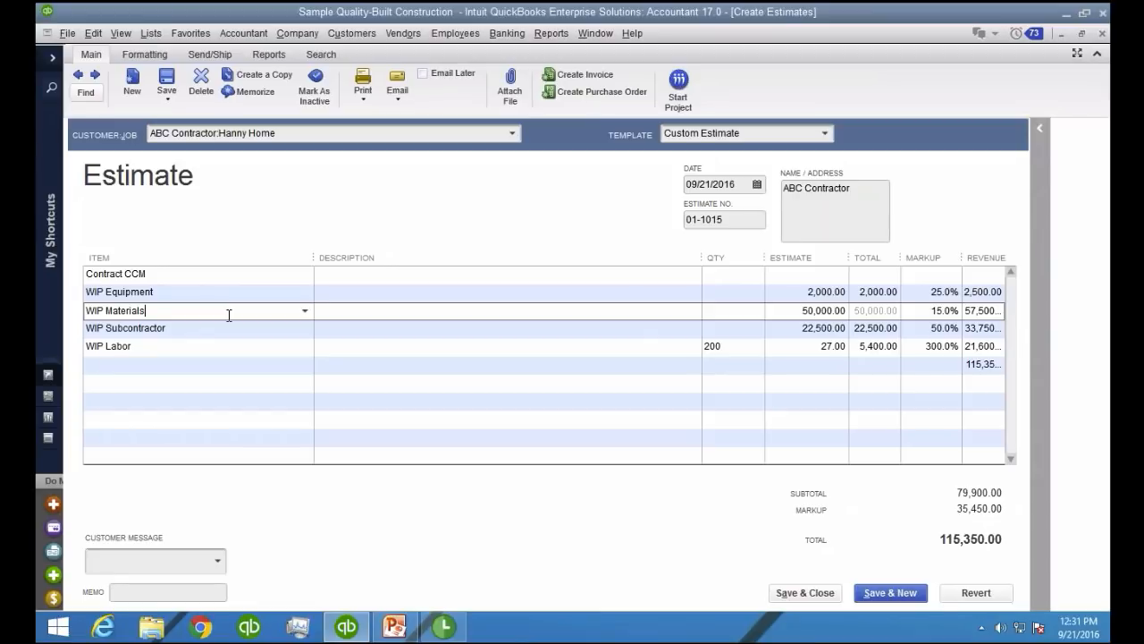
right_click(170, 314)
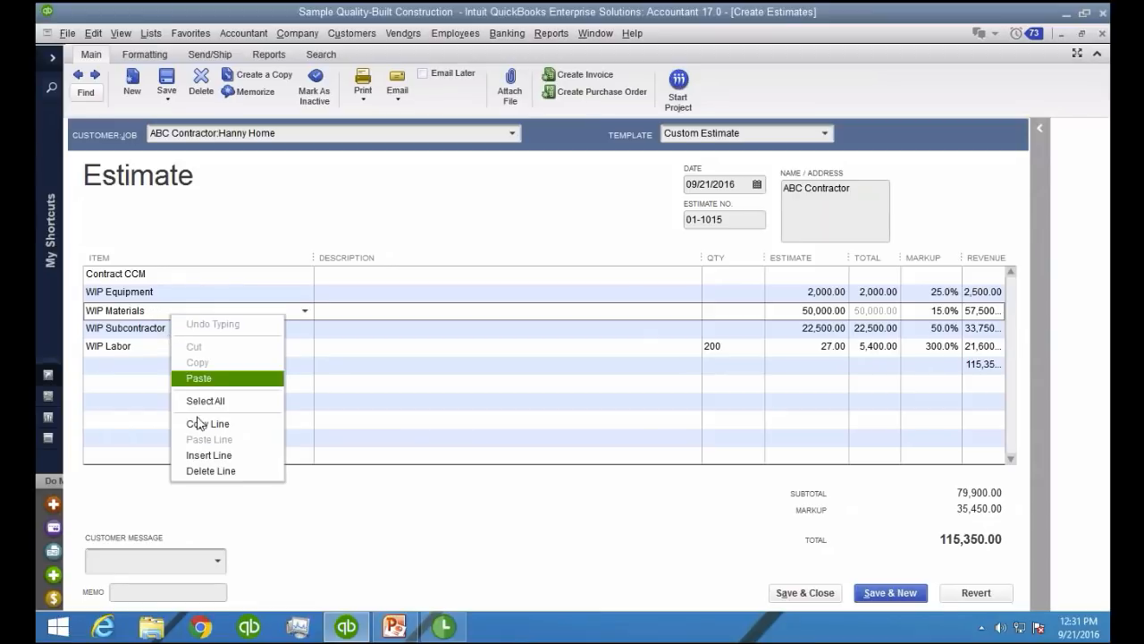
left_click(228, 457)
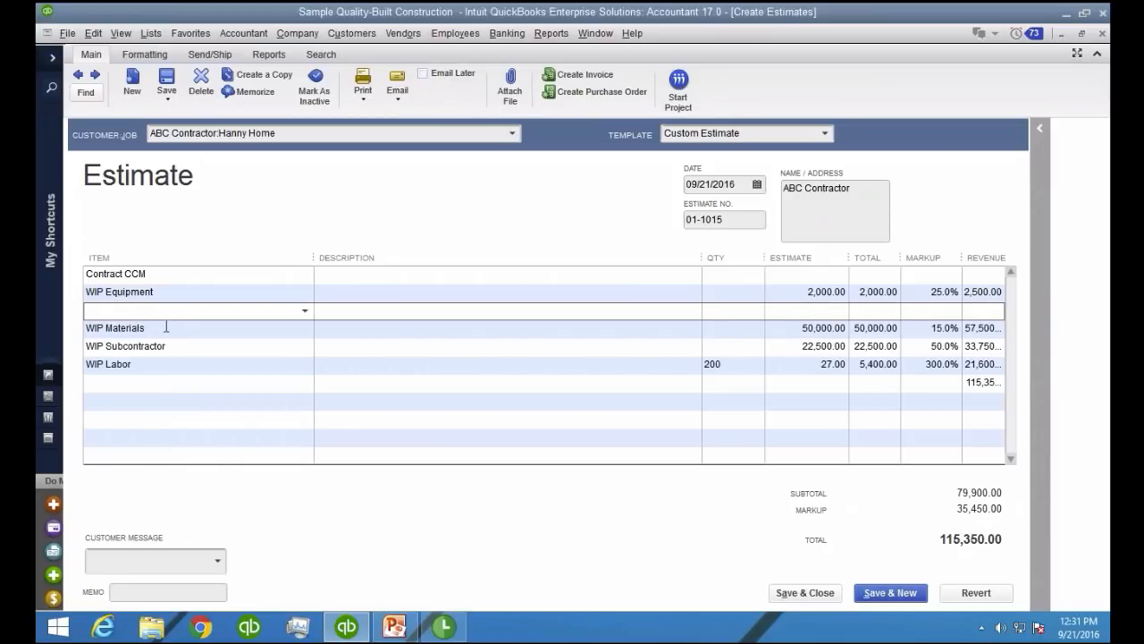
Copy the WIP Materials line and paste it into the blank line above it
left_click(166, 326)
left_click(167, 301)
left_click(166, 316)
right_click(154, 329)
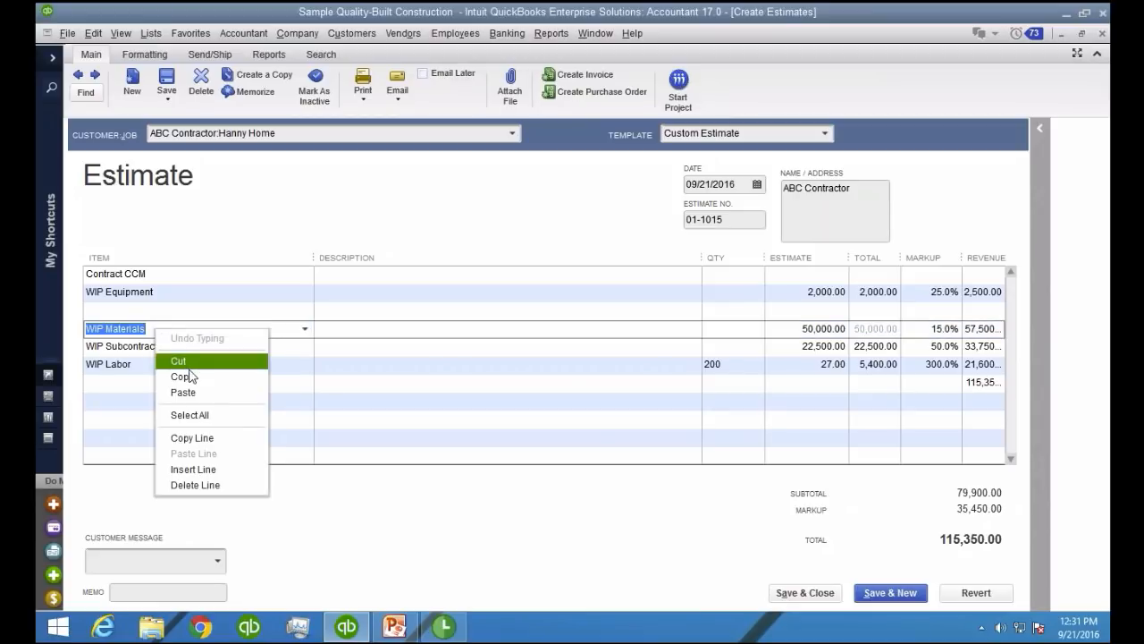
left_click(192, 437)
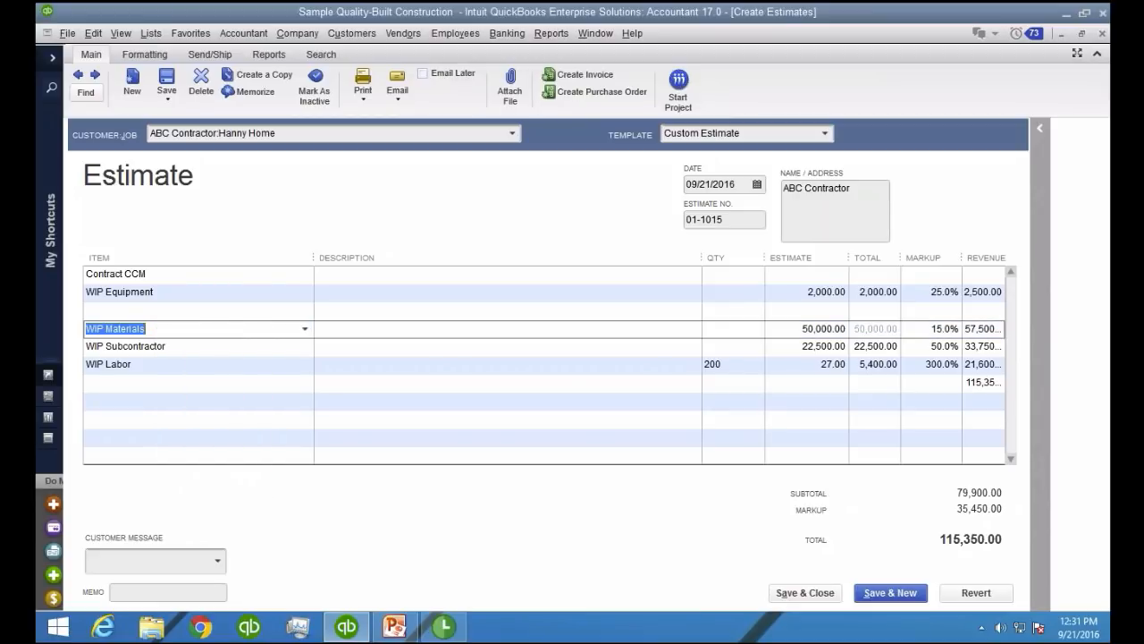
left_click(107, 311)
right_click(108, 311)
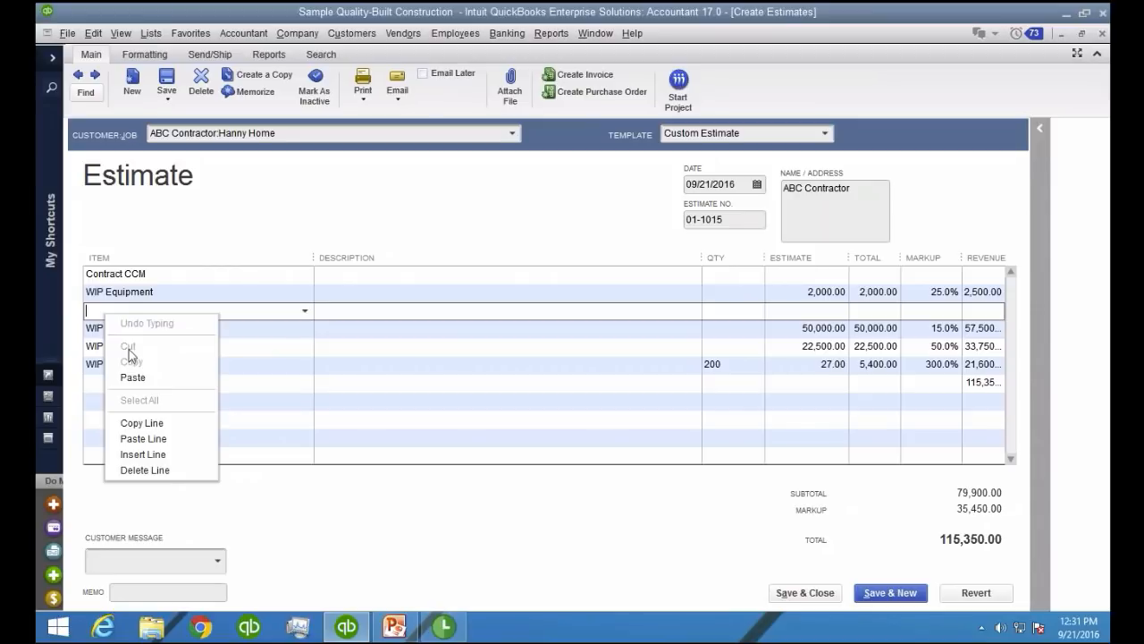
left_click(161, 438)
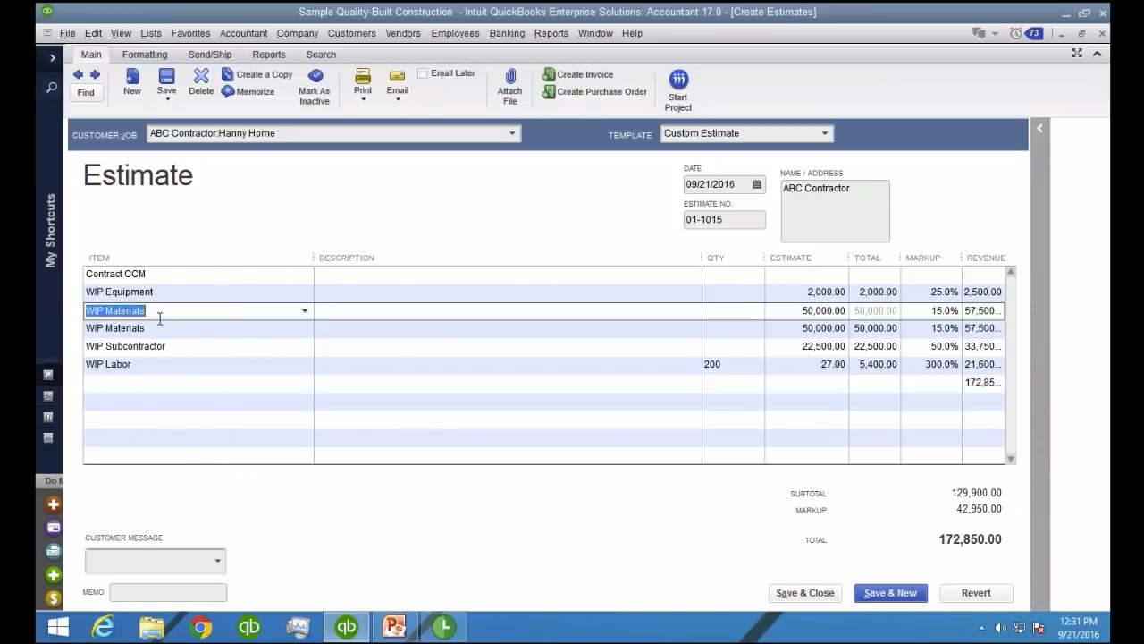
Change the two WIP Materials lines to the sub-items Carr Building Supplies and HOME DEPOT
left_click(161, 331)
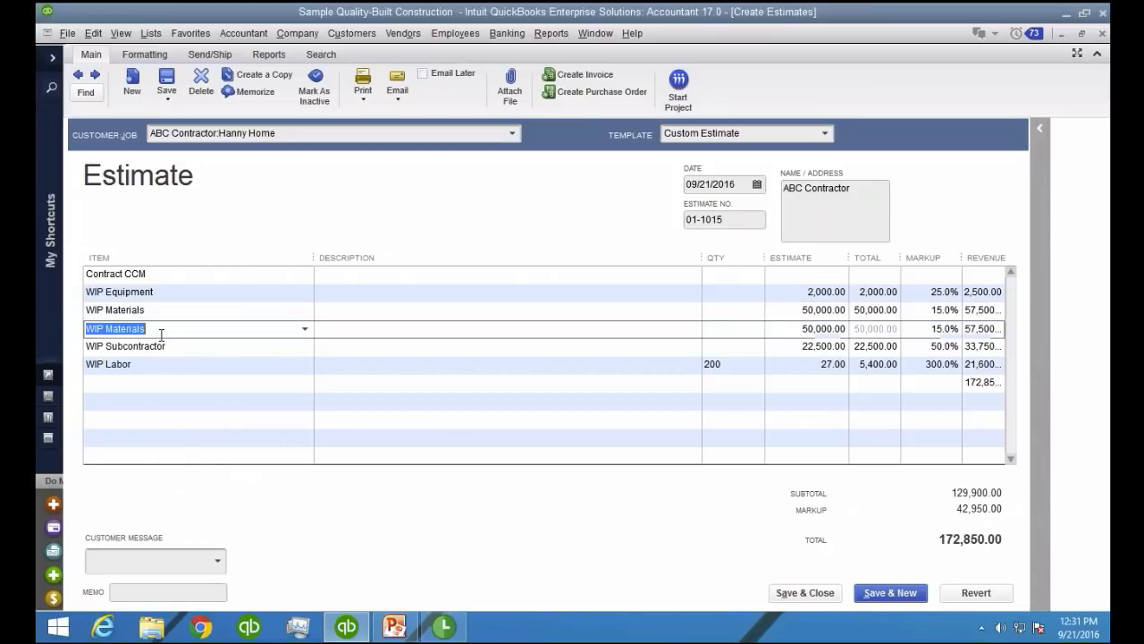
left_click(255, 314)
left_click(303, 311)
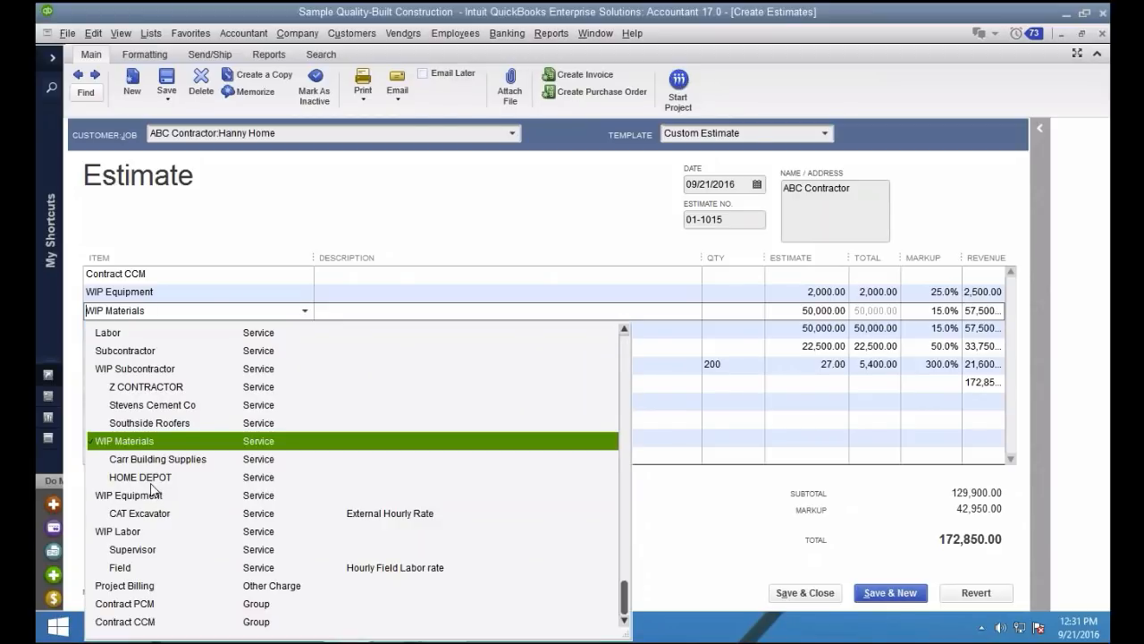
left_click(192, 464)
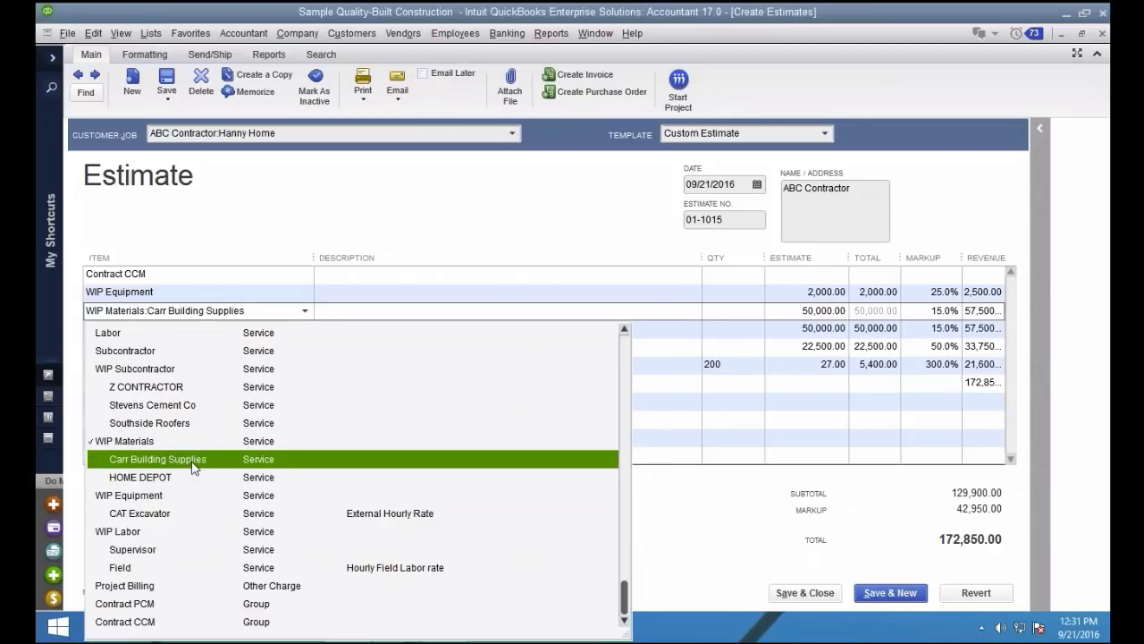
left_click(303, 325)
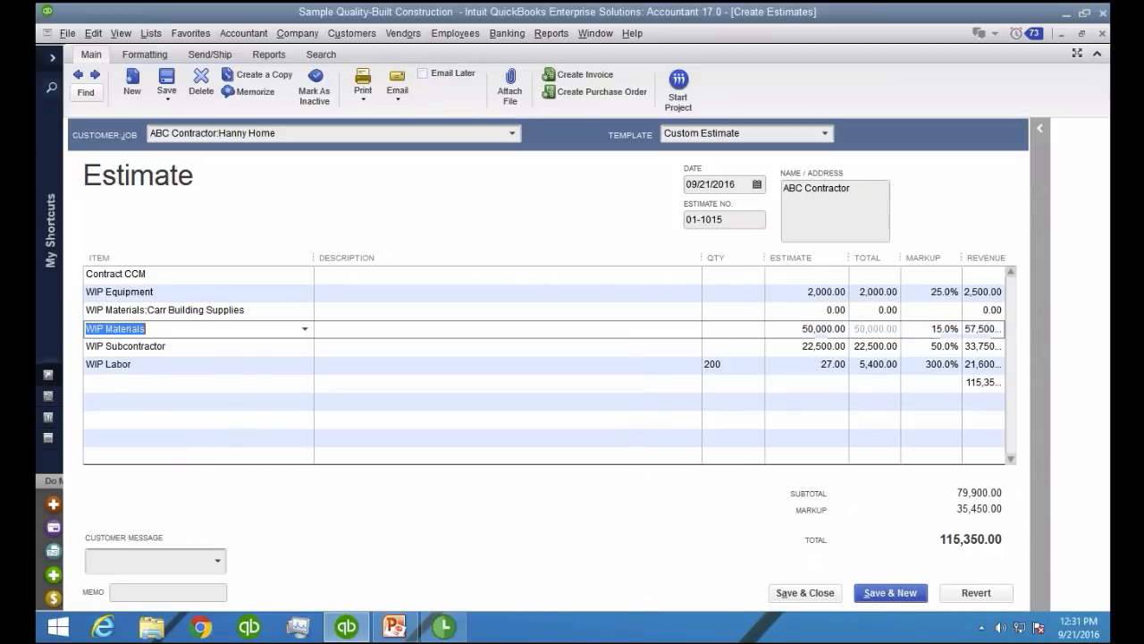
left_click(165, 474)
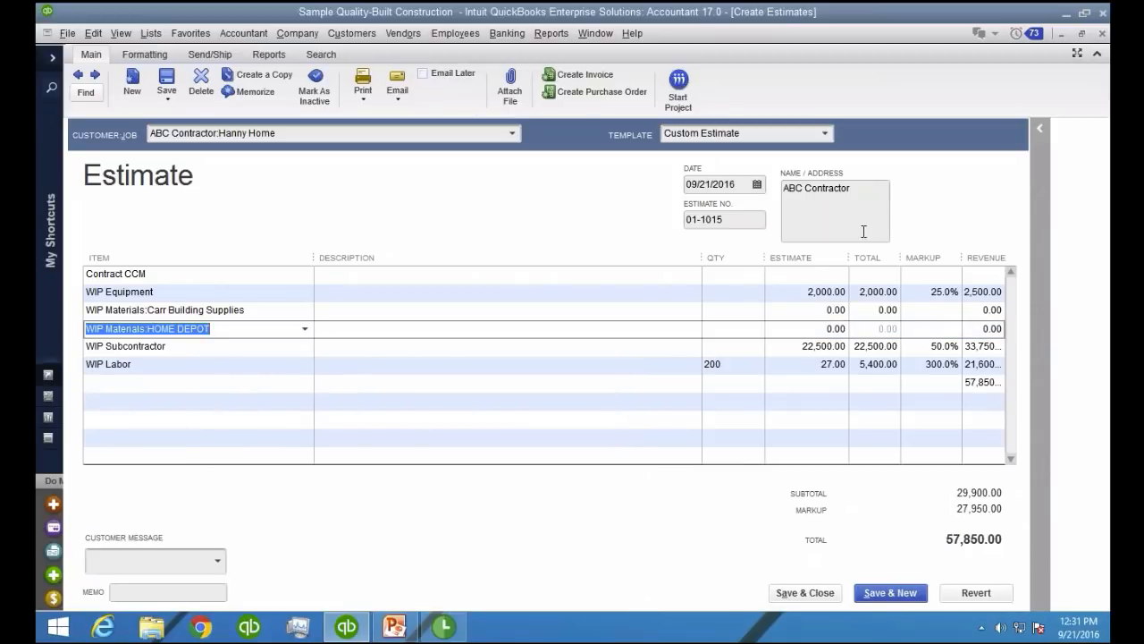
Set the estimated cost to 20,000 for Carr Building Supplies and 50,000 for HOME DEPOT
left_click(818, 312)
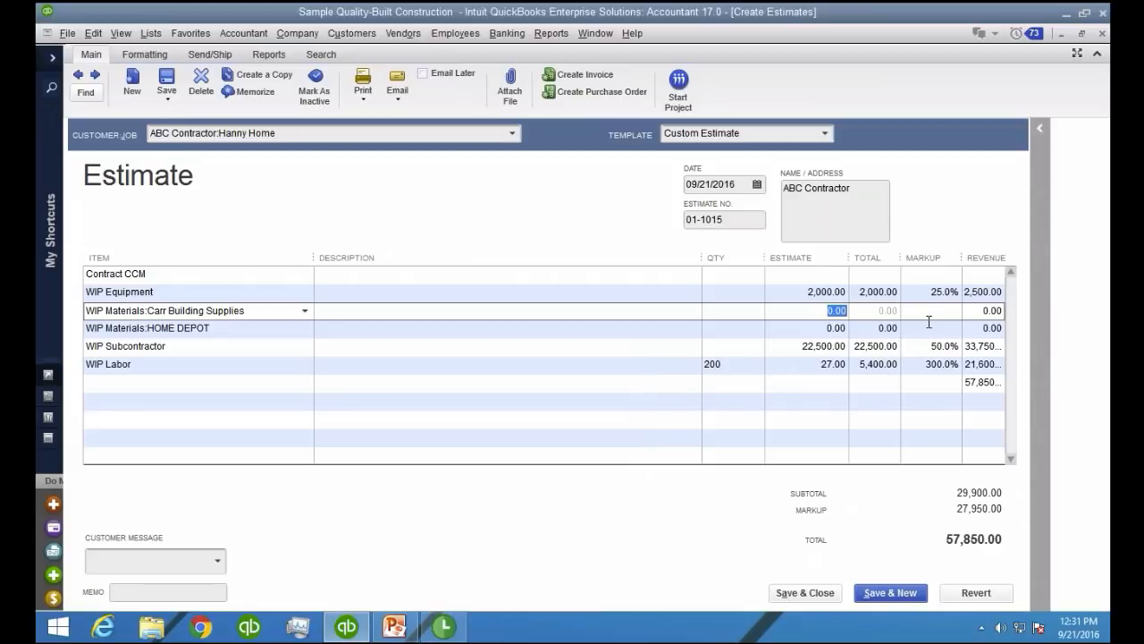
type("20000")
key("Tab")
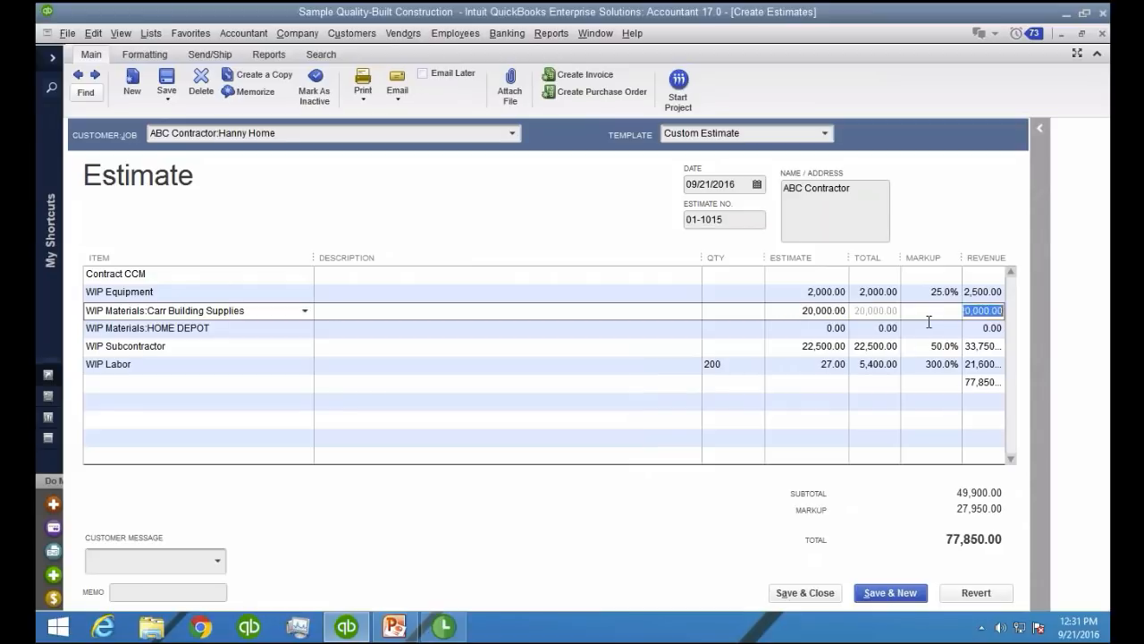
key("Tab")
key("Tab")
key("Tab")
key("Tab")
type("50,00")
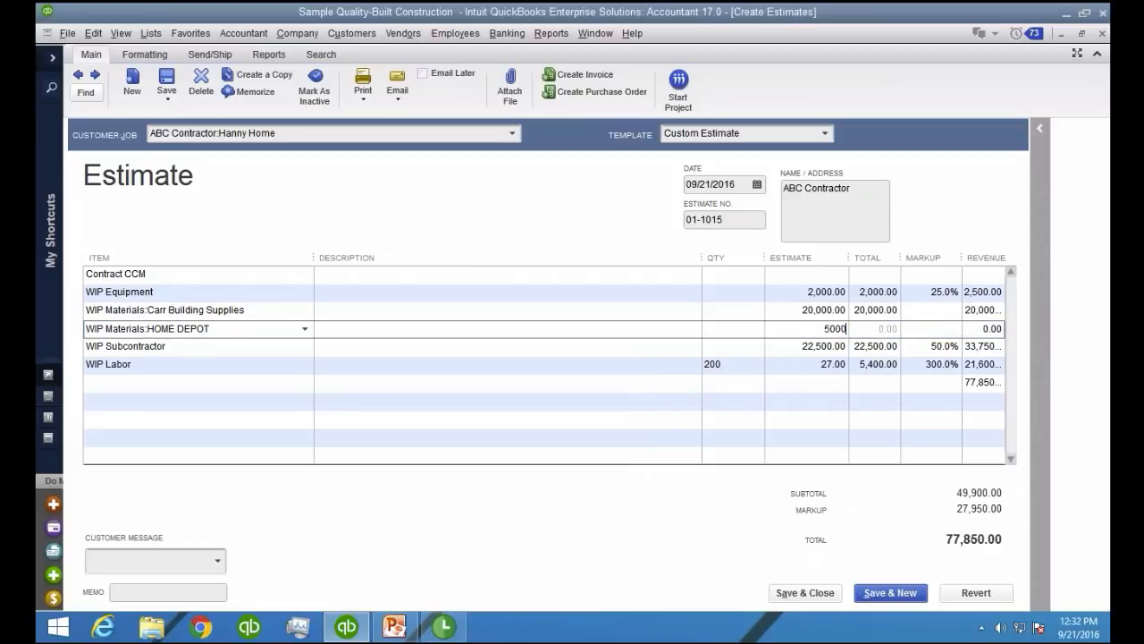
type("0")
key("Tab")
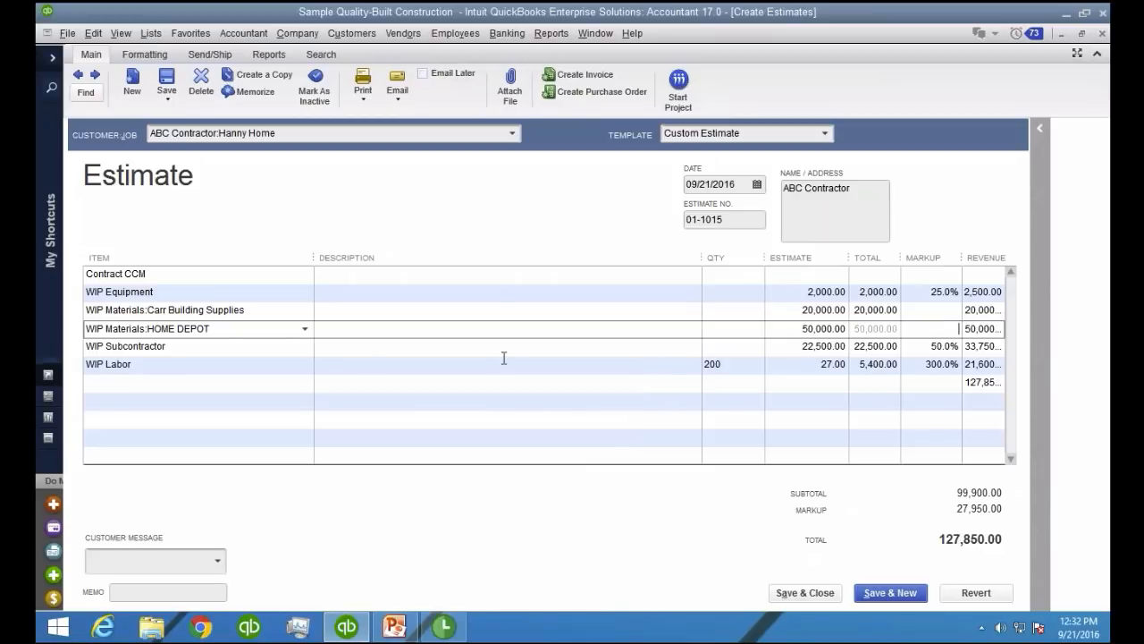
Preview the printed estimate, enlarge it to check what the customer sees, and close the preview
left_click(170, 273)
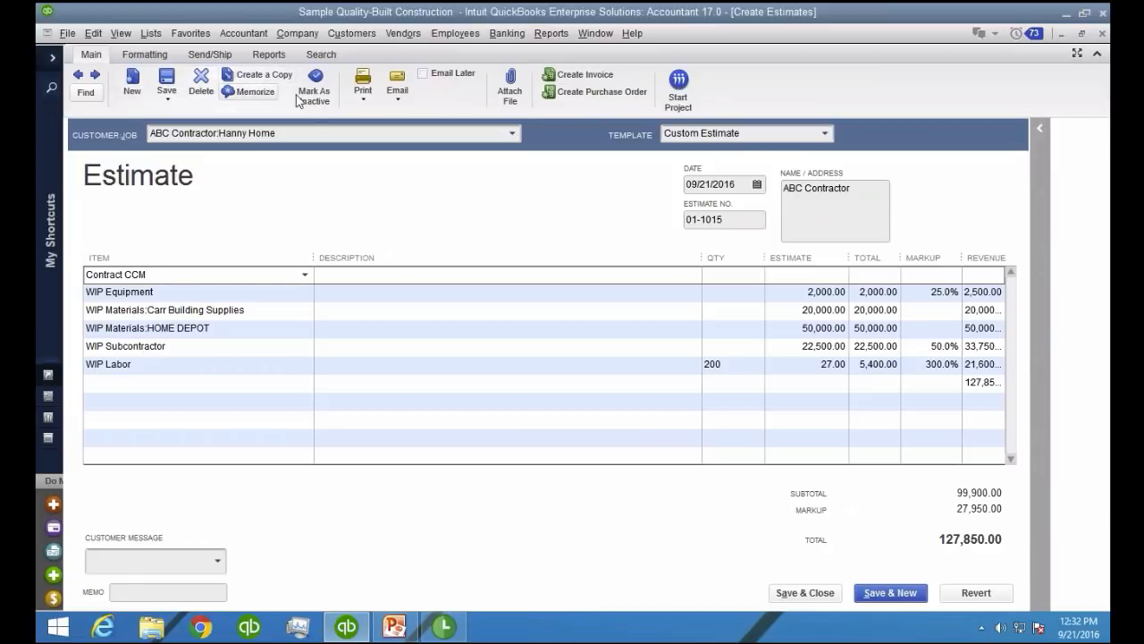
left_click(362, 99)
left_click(367, 113)
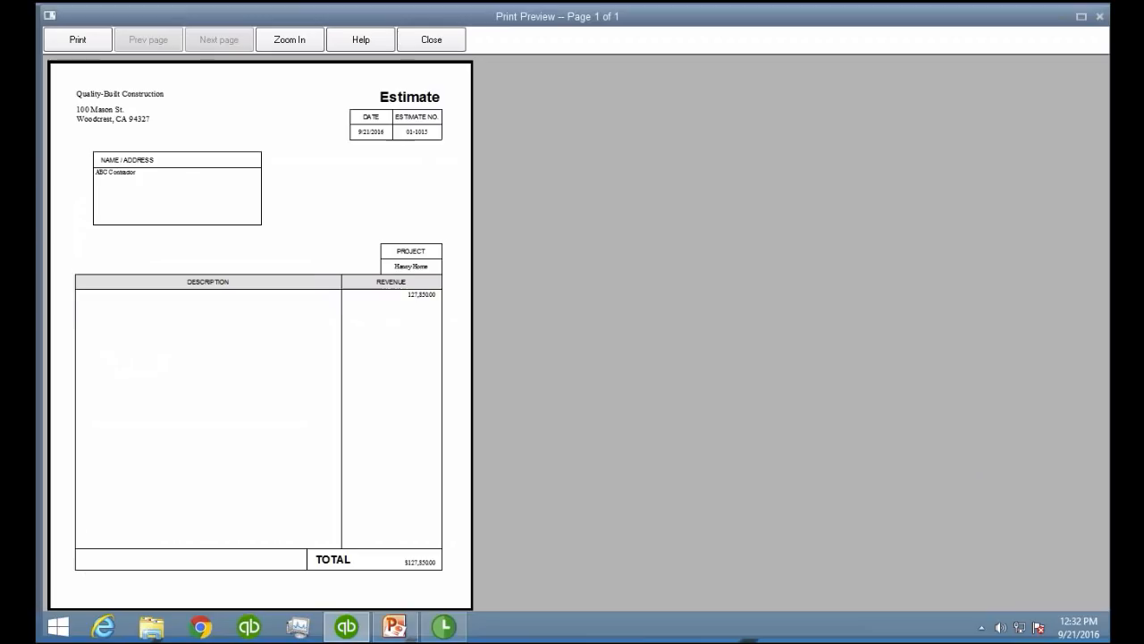
left_click(326, 307)
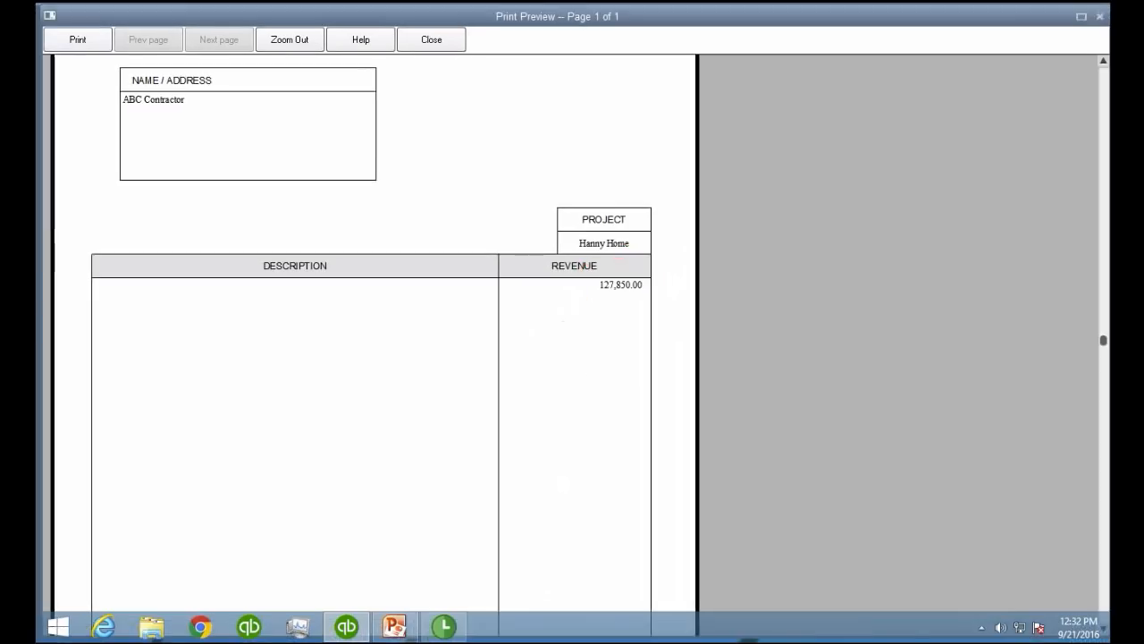
left_click(438, 40)
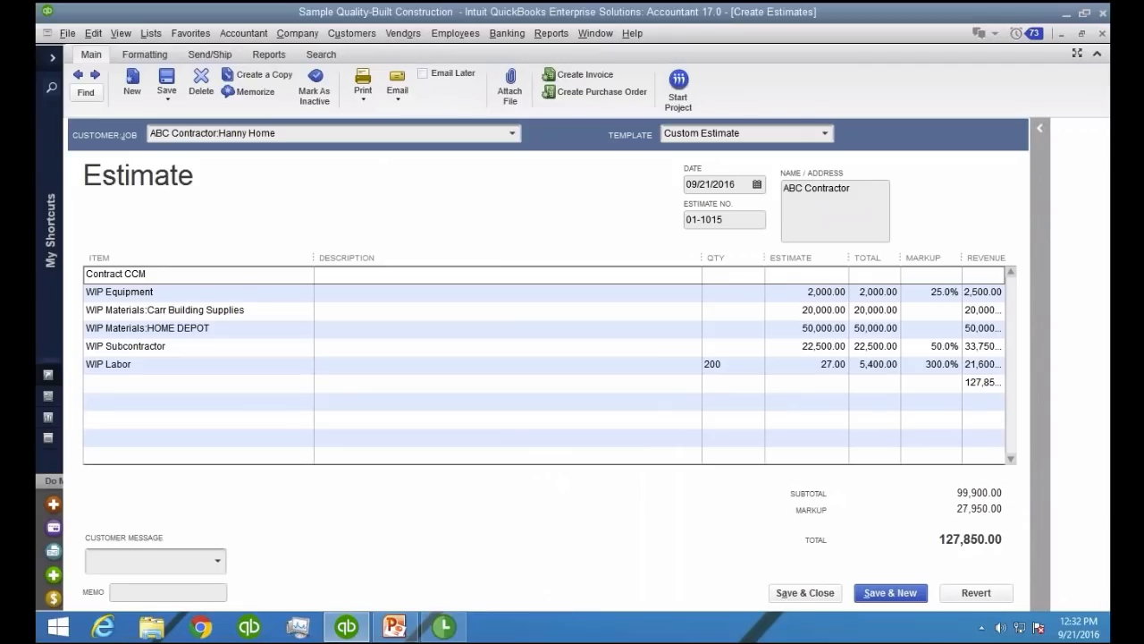
Enter the description COMPLETE PROJECT * AS PER CONTRACT on the WIP Labor line
left_click(351, 365)
type("cOMPLTE")
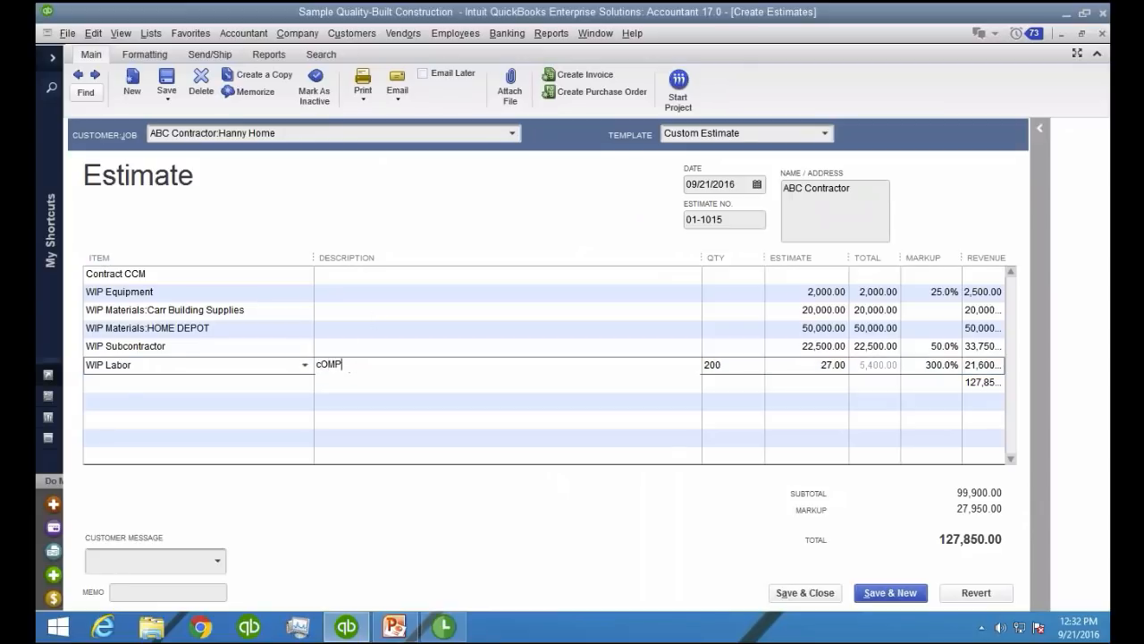
key("BackSpace")
key("BackSpace")
key("BackSpace")
key("BackSpace")
key("BackSpace")
key("BackSpace")
key("BackSpace")
type("COMPLETE PROJECT * AS PE")
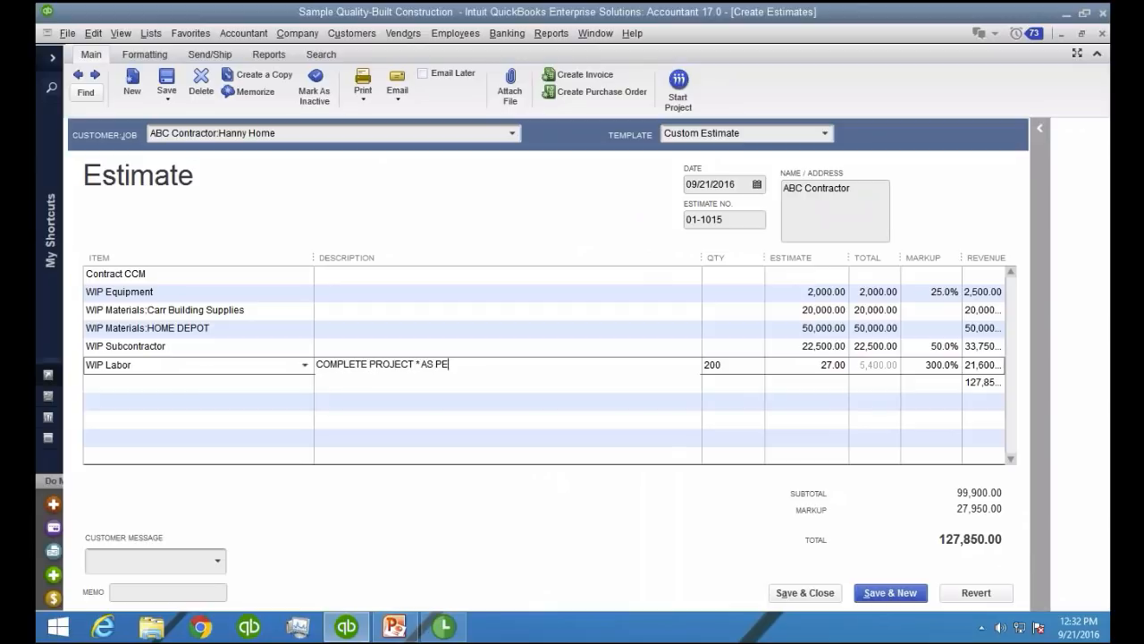
type("R CONTRRACR")
key("BackSpace")
key("BackSpace")
key("BackSpace")
key("BackSpace")
type("ACT")
Preview the printed estimate again to check whether the WIP Labor description prints, and close the preview
left_click(366, 99)
left_click(367, 112)
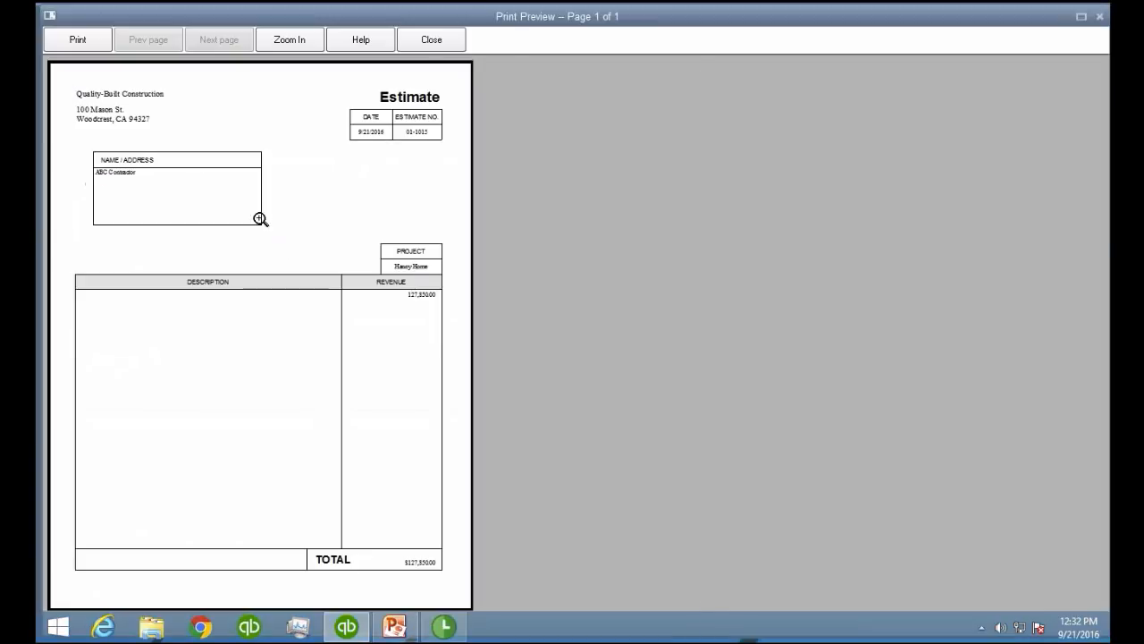
left_click(431, 40)
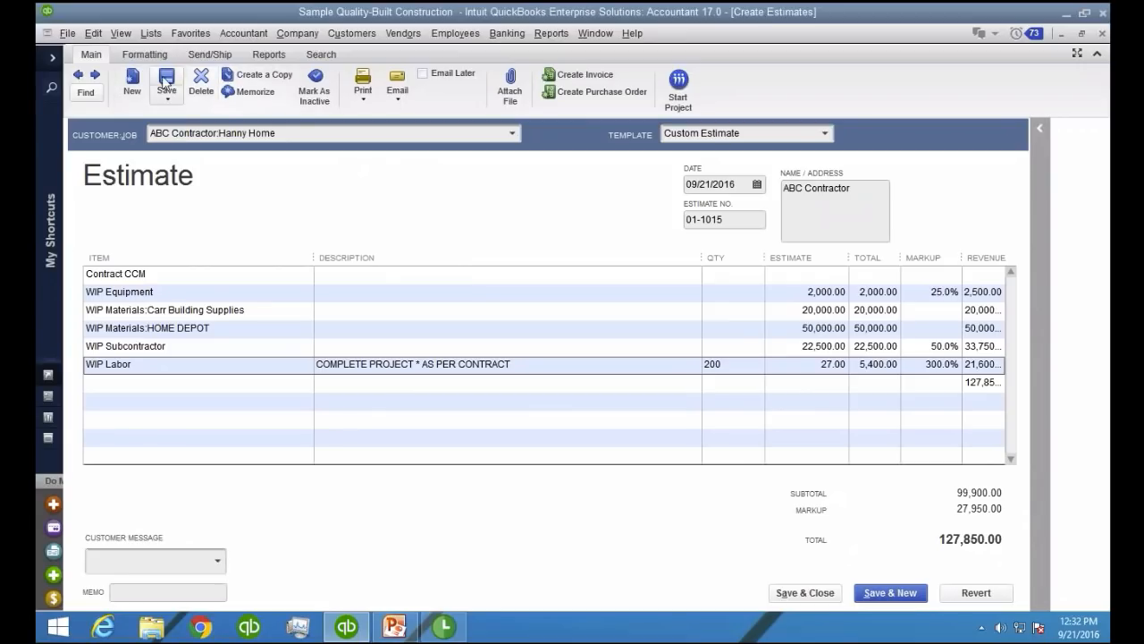
Save the changed estimate without adding a change order
left_click(166, 82)
left_click(509, 207)
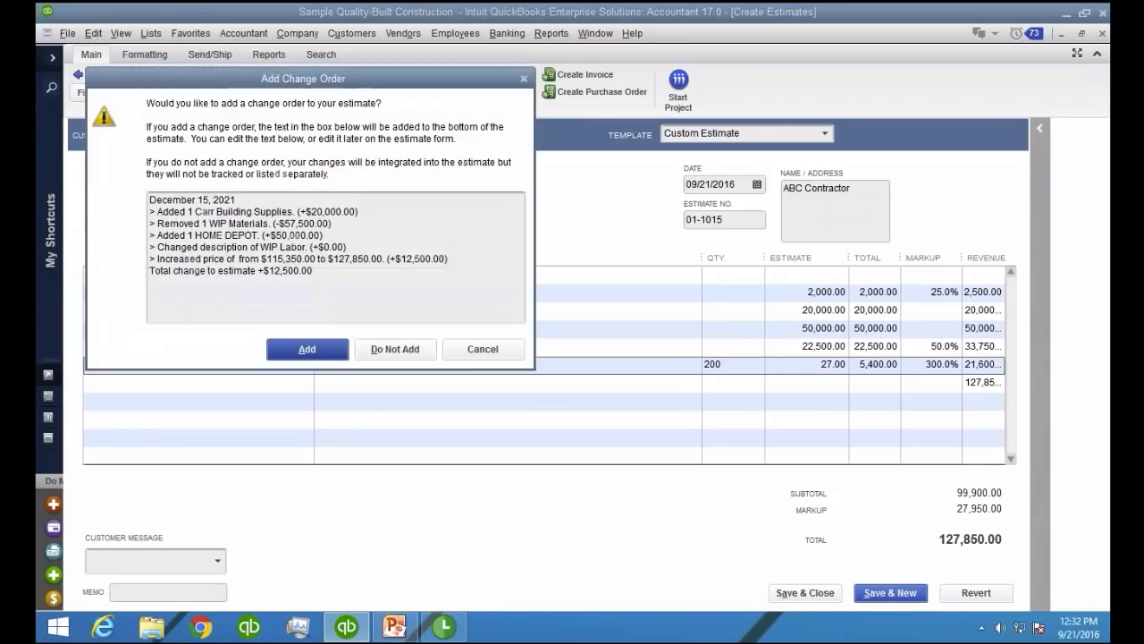
left_click(394, 349)
Preview the saved estimate's printout at a larger size and return to the estimate form
left_click(363, 90)
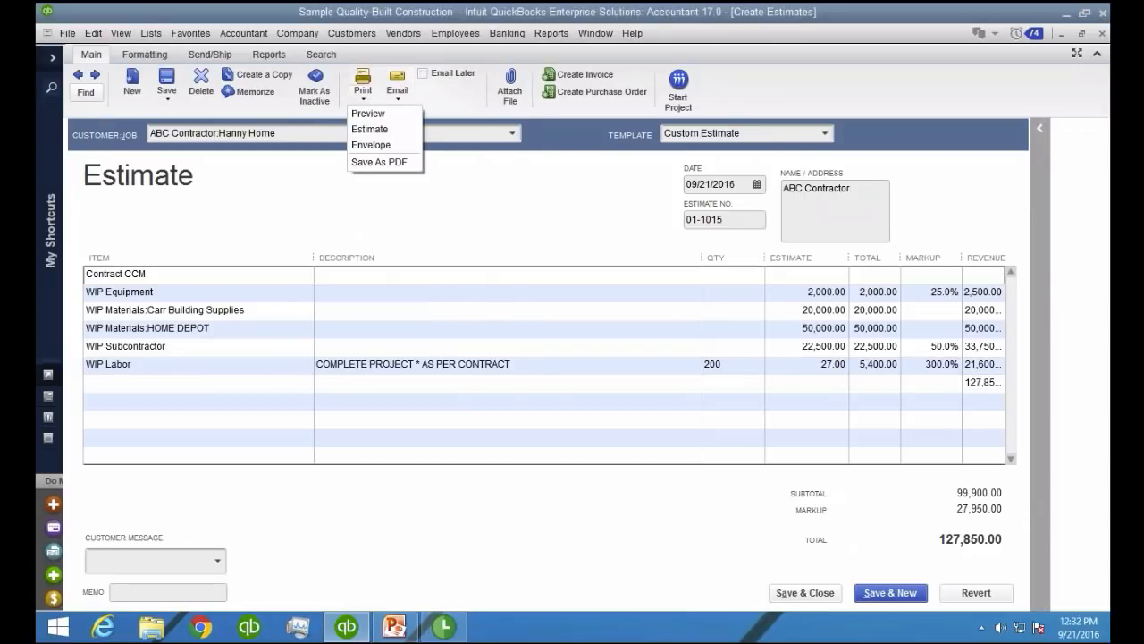
left_click(366, 111)
left_click(438, 303)
left_click(522, 362)
left_click(432, 40)
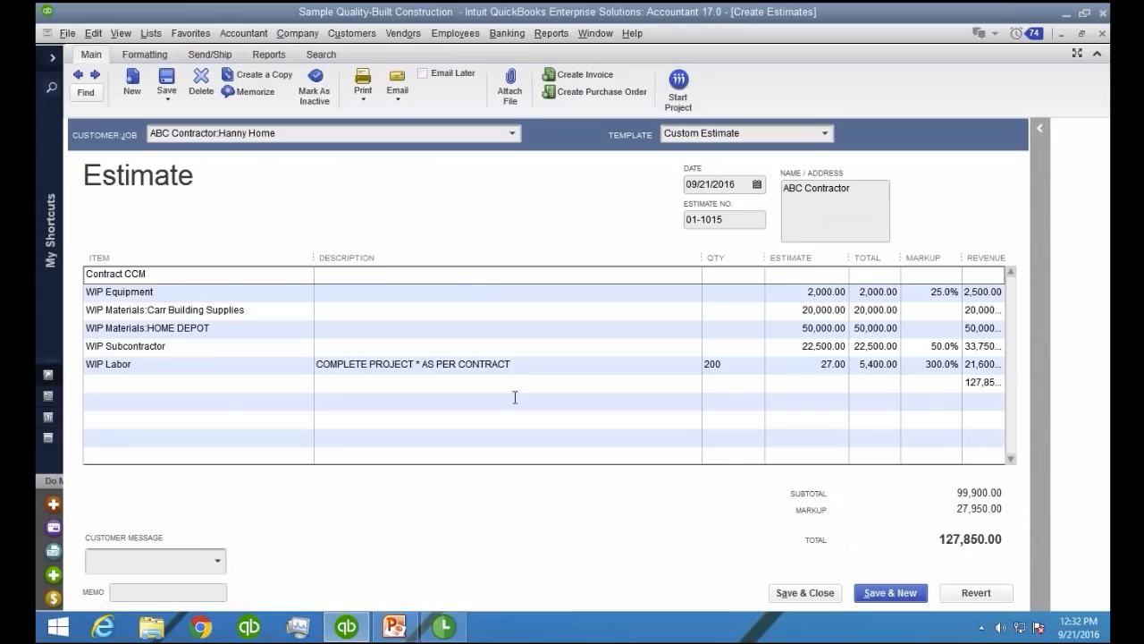
left_click(530, 361)
left_click(391, 272)
left_click(369, 329)
left_click(370, 347)
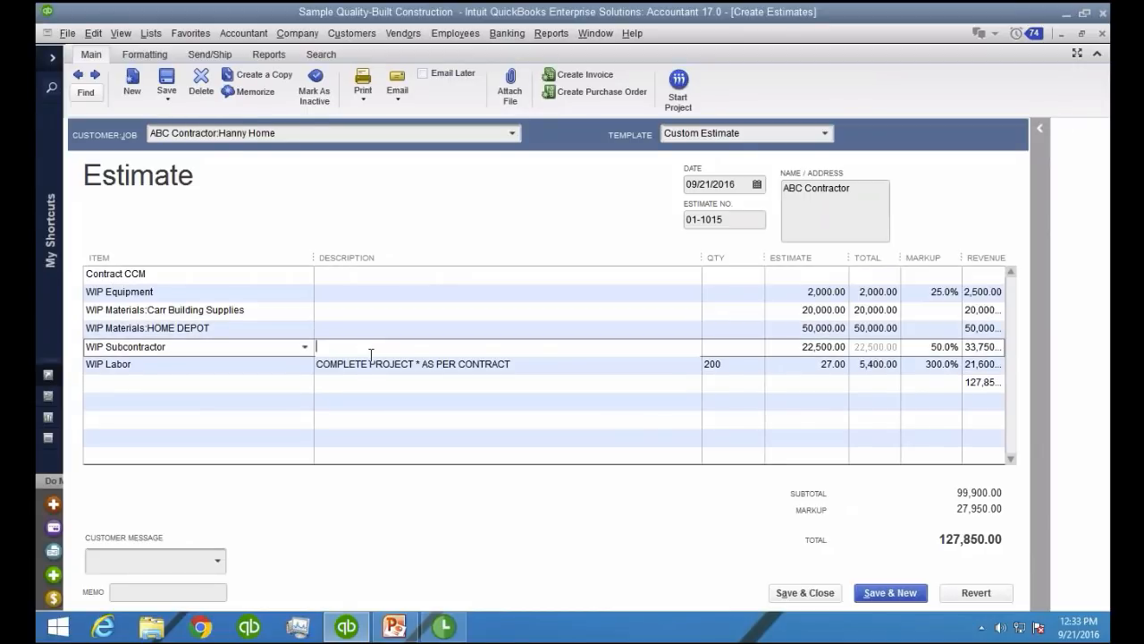
left_click(541, 364)
left_click(502, 377)
left_click(540, 366)
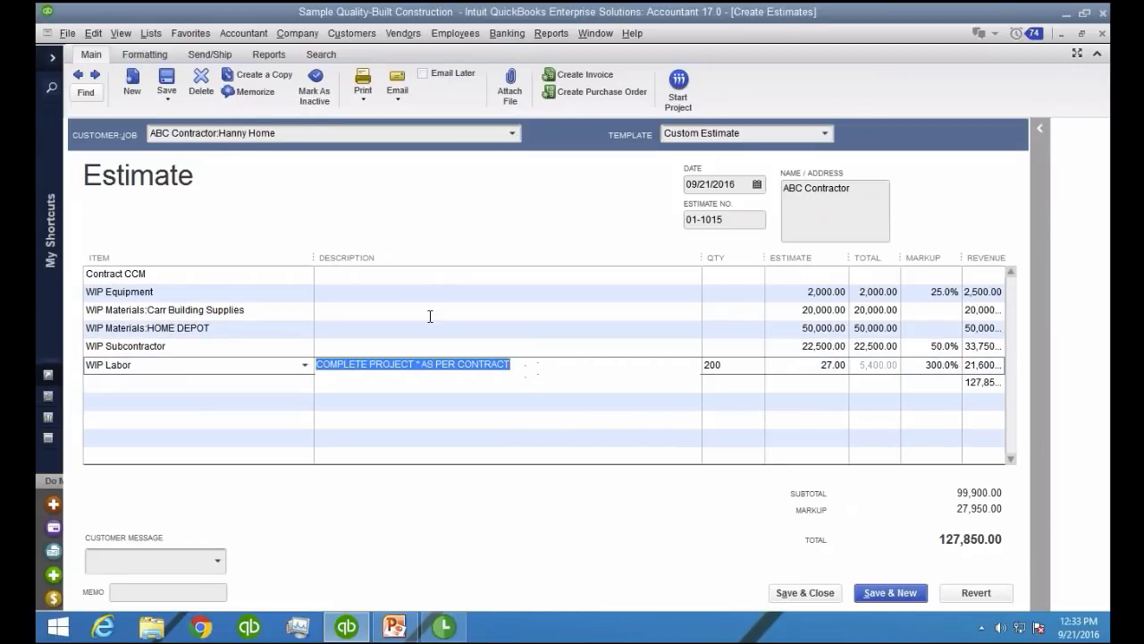
left_click(406, 268)
left_click(537, 366)
left_click(552, 369)
left_click(540, 378)
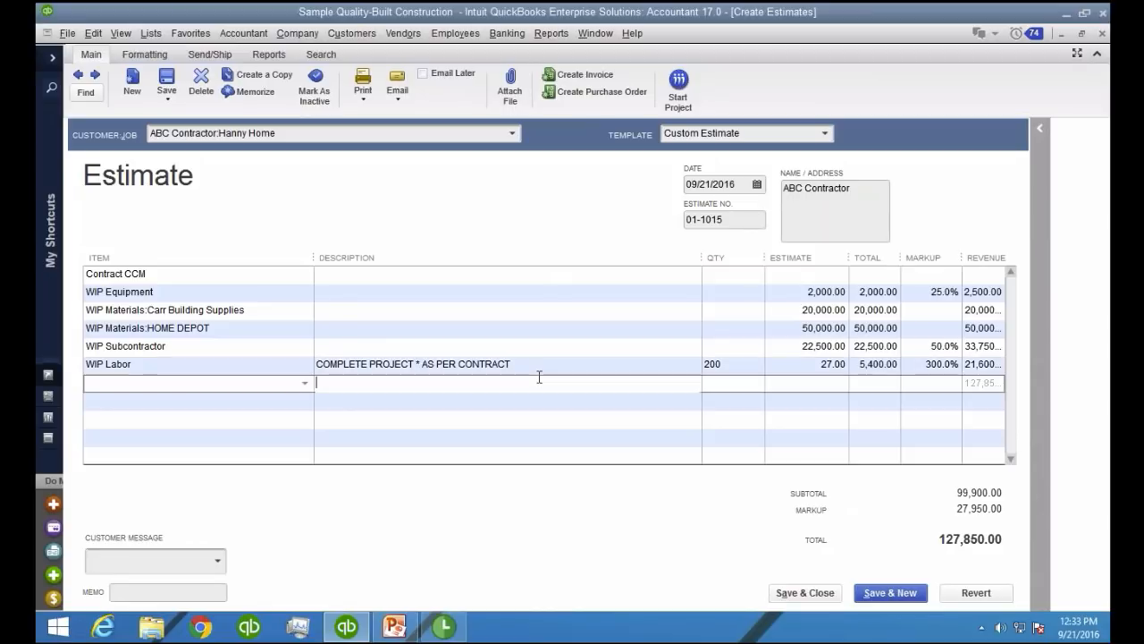
Move the description COMPLETE PROJECT * AS PER CONTRACT from the WIP Labor line to the blank total line below it
left_click(540, 365)
key("ctrl+x")
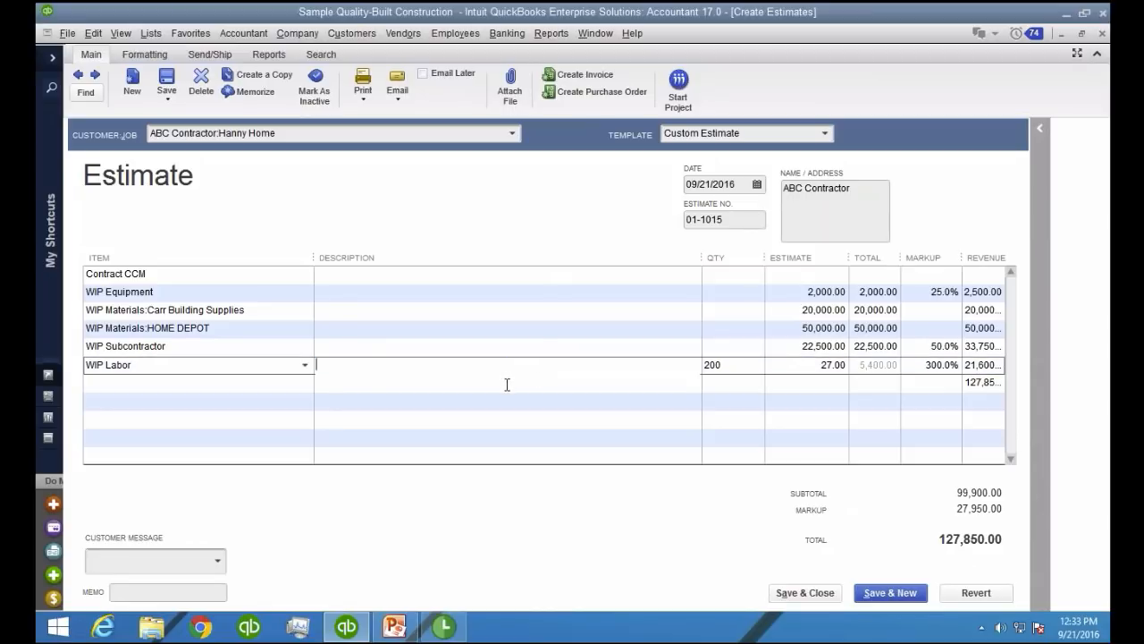
left_click(506, 382)
key("ctrl+v")
key("Down")
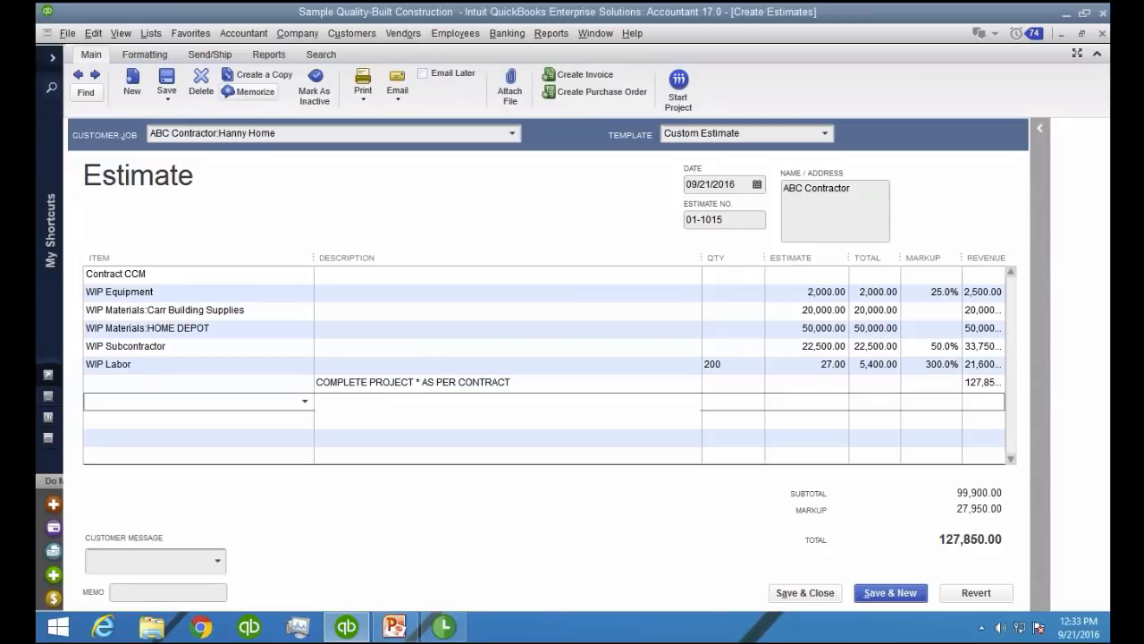
Preview the printed estimate to check how the description on the total line prints, and close the preview
left_click(363, 93)
left_click(371, 113)
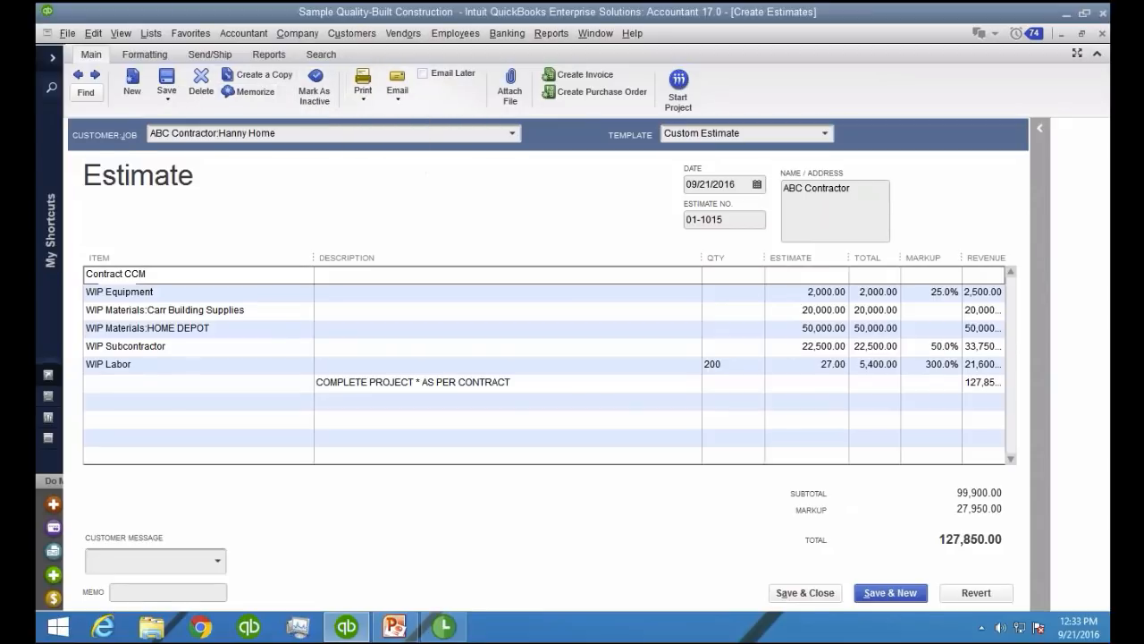
left_click(161, 193)
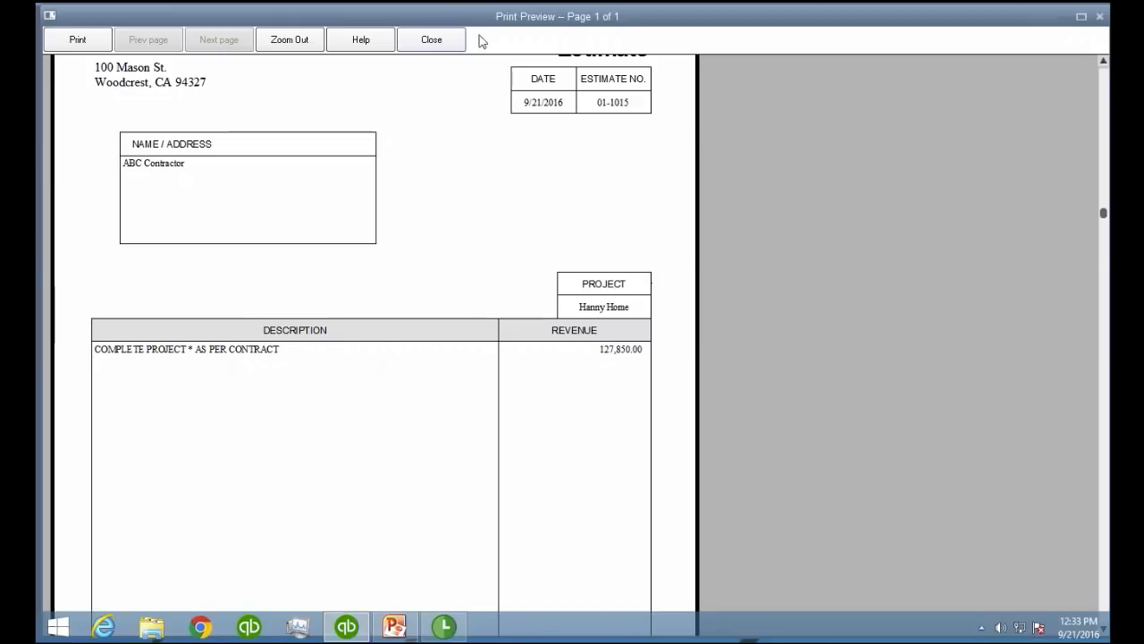
left_click(432, 40)
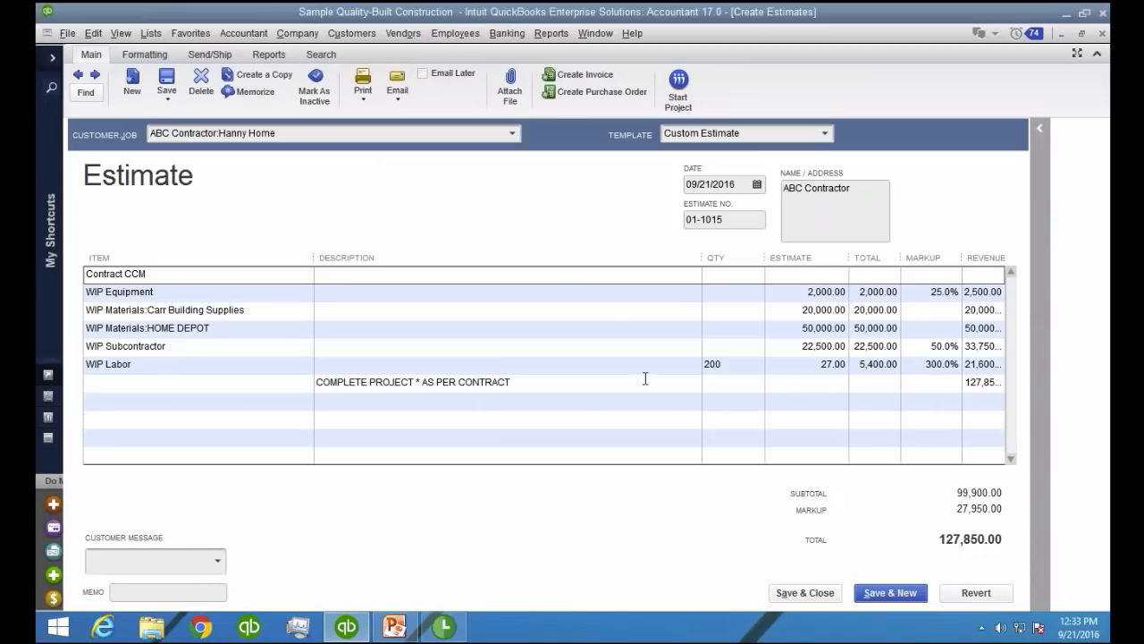
Set the estimate amount of the WIP Materials:HOME DEPOT line to 30,000
left_click(892, 330)
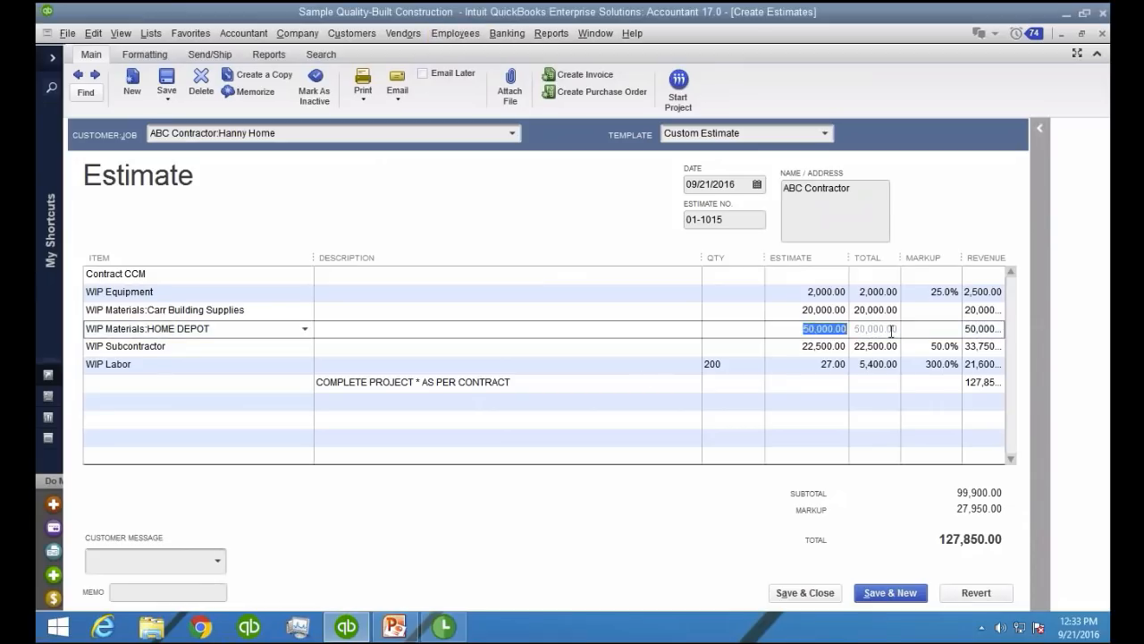
type("30000")
key("Tab")
In the Item List, widen the name column and edit the Carr Building Supplies item, choosing Carr Building Supply as preferred vendor
left_click(279, 315)
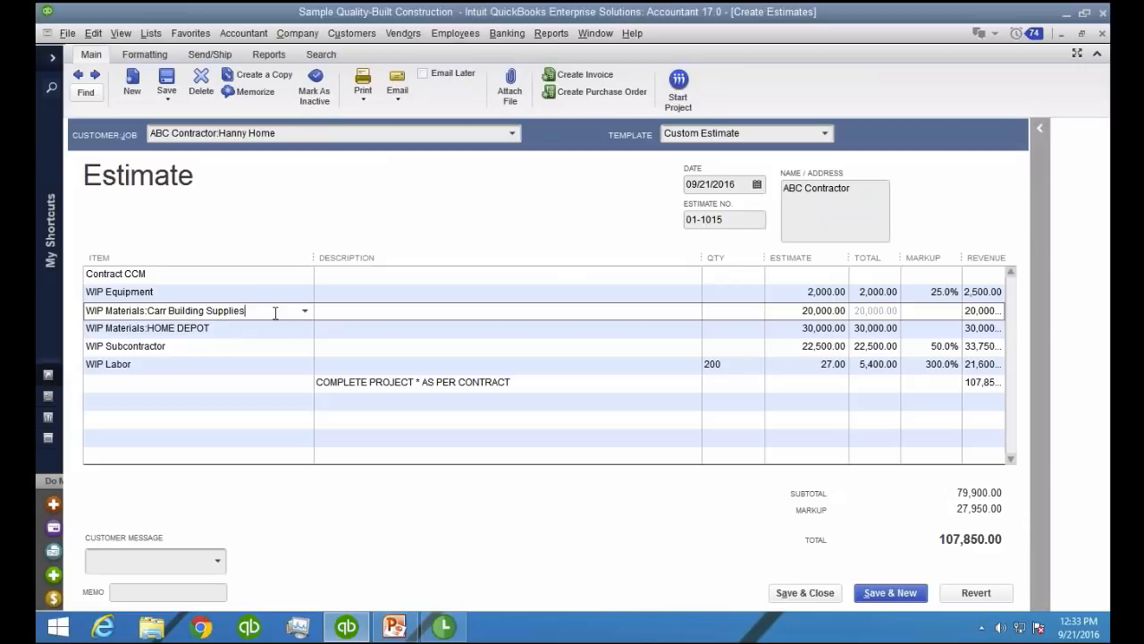
left_click(259, 331)
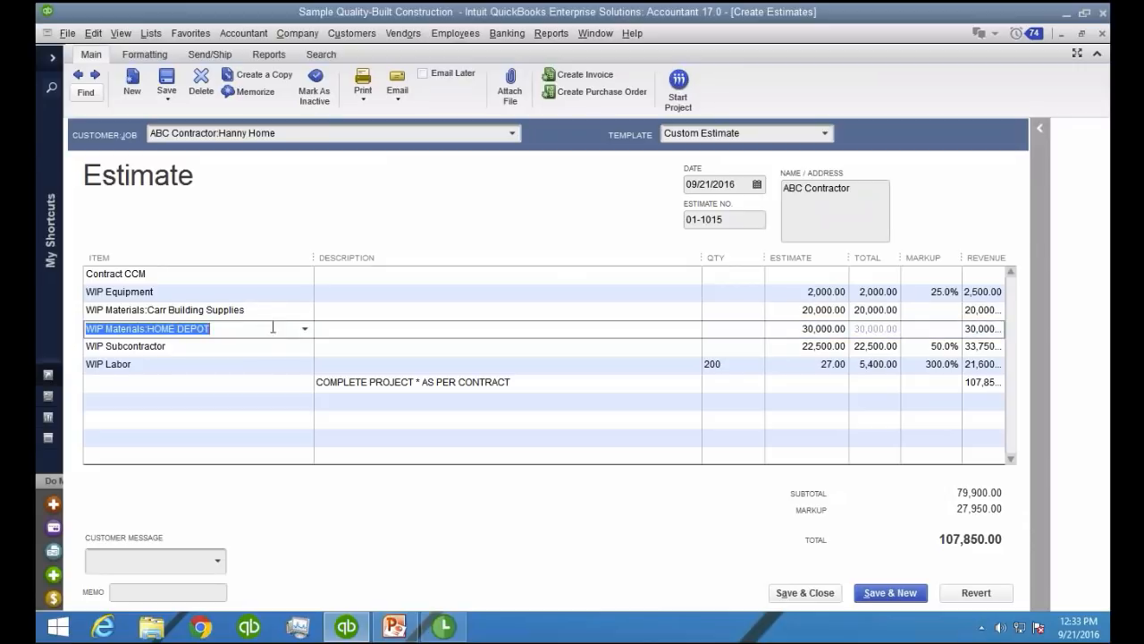
left_click(272, 318)
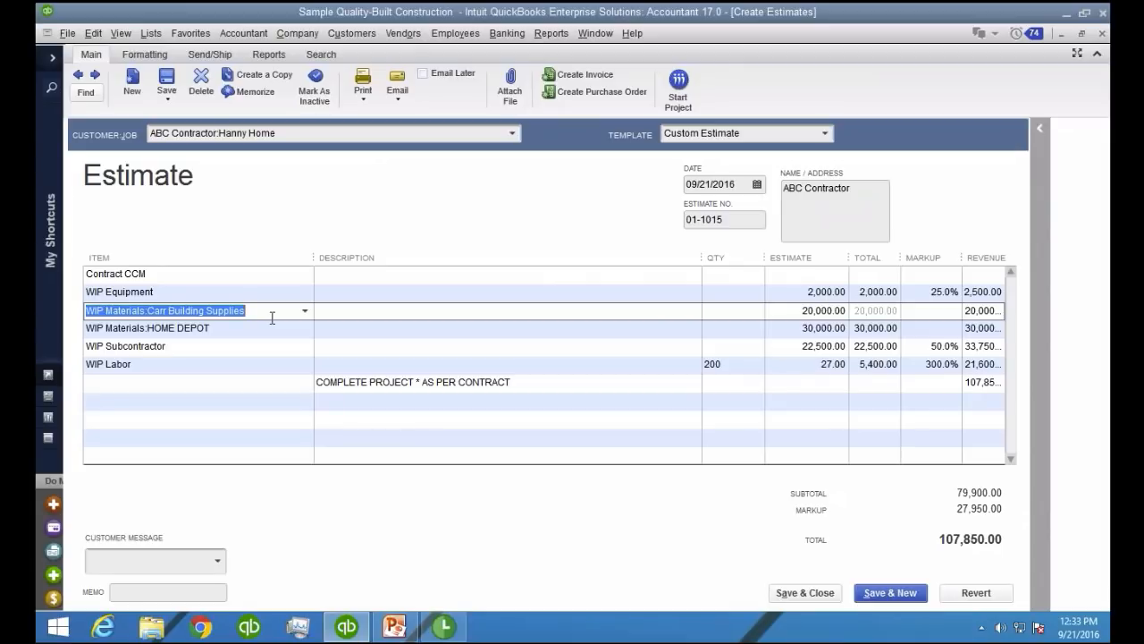
key("ctrl+l")
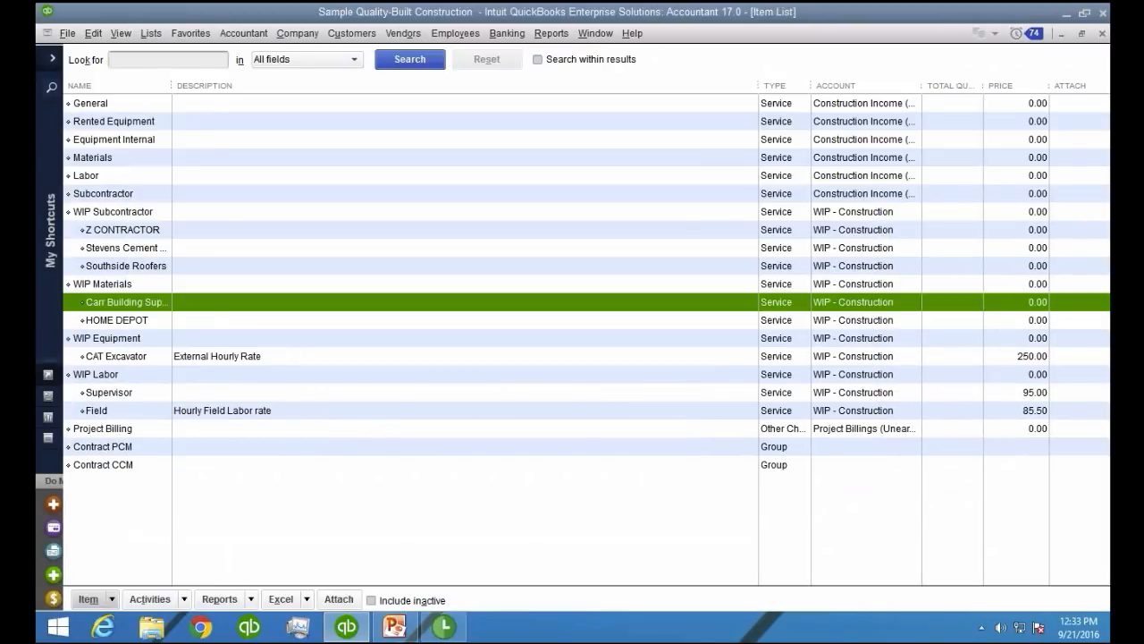
left_click_drag(171, 85, 270, 85)
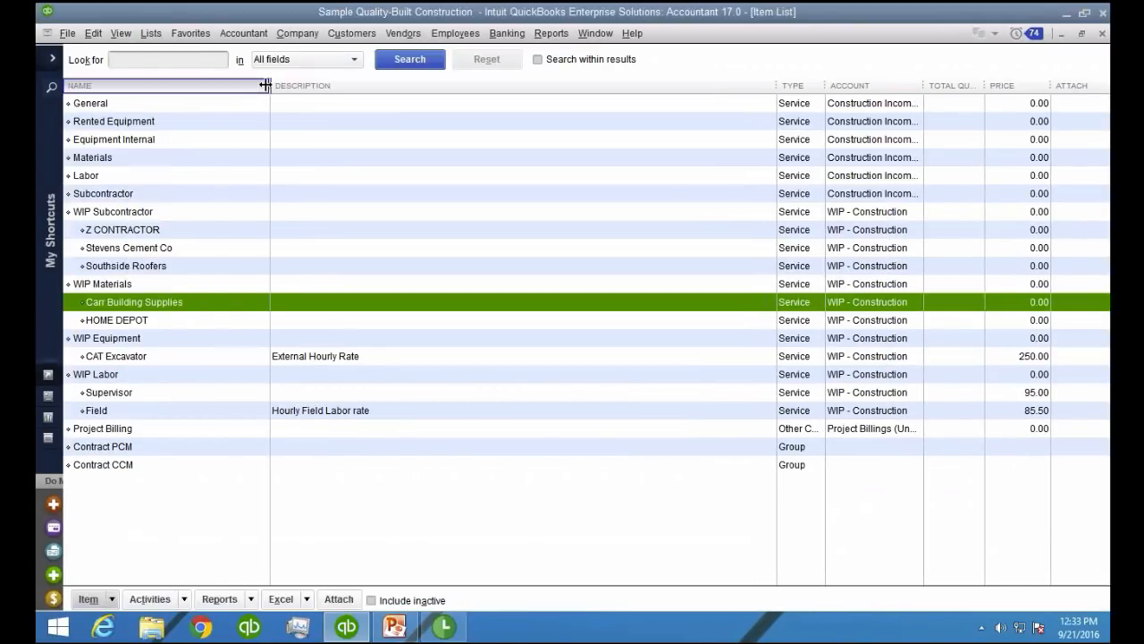
right_click(140, 310)
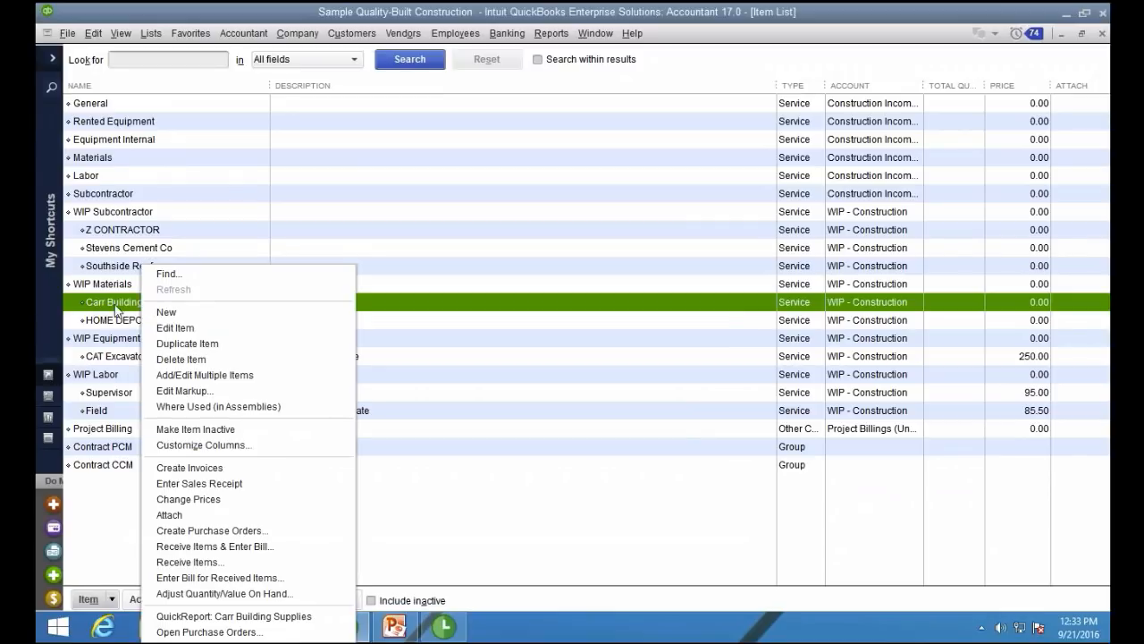
left_click(192, 328)
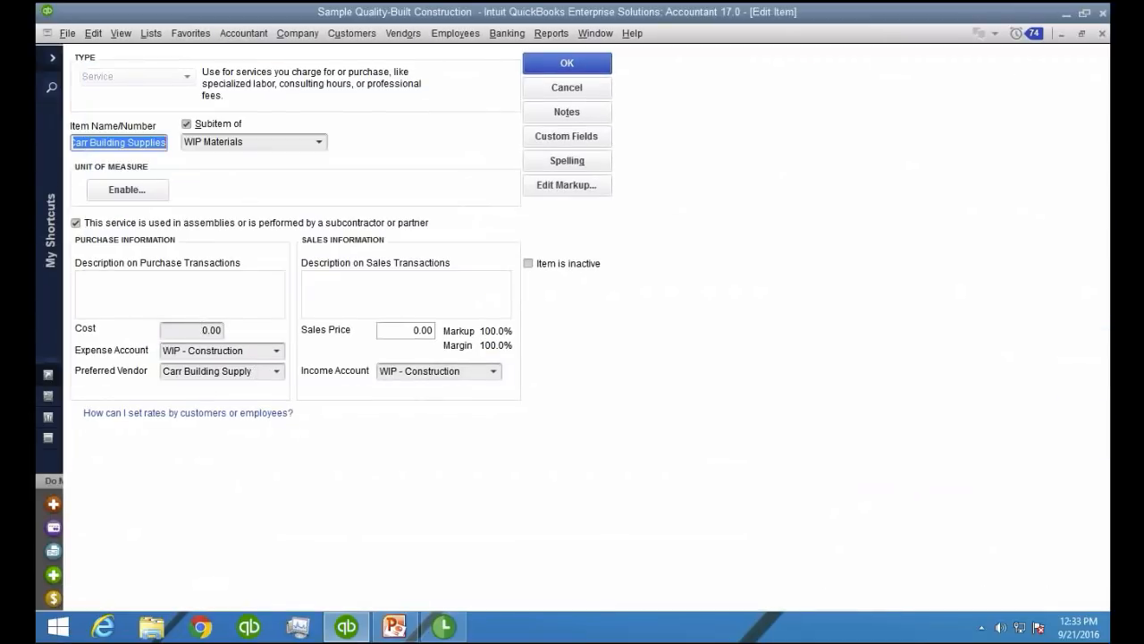
left_click(255, 372)
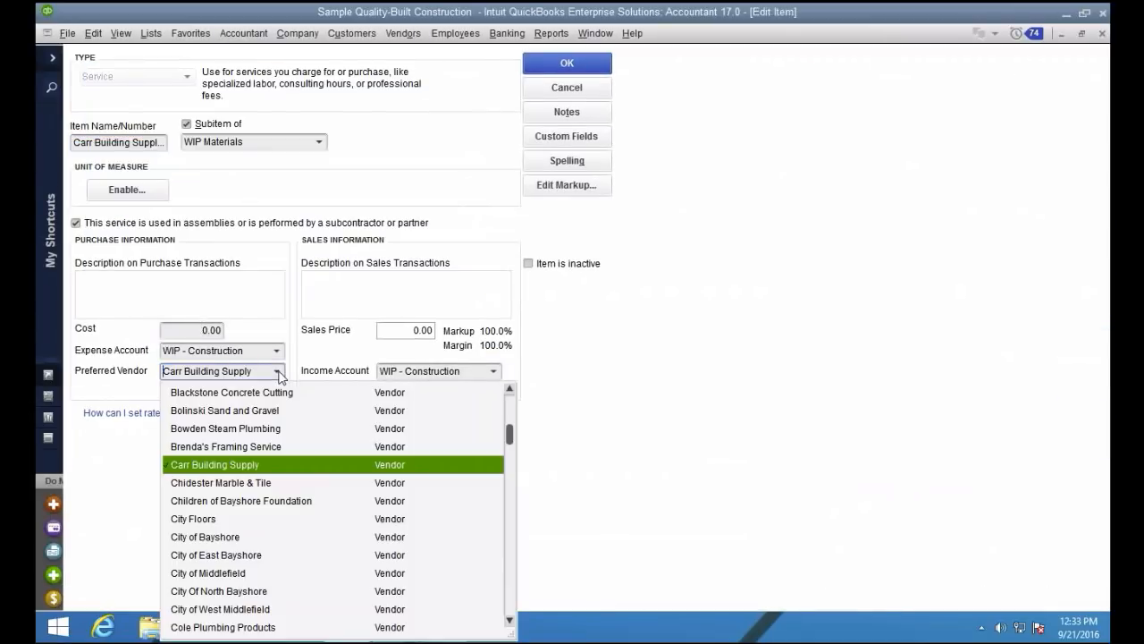
left_click(238, 467)
left_click(564, 64)
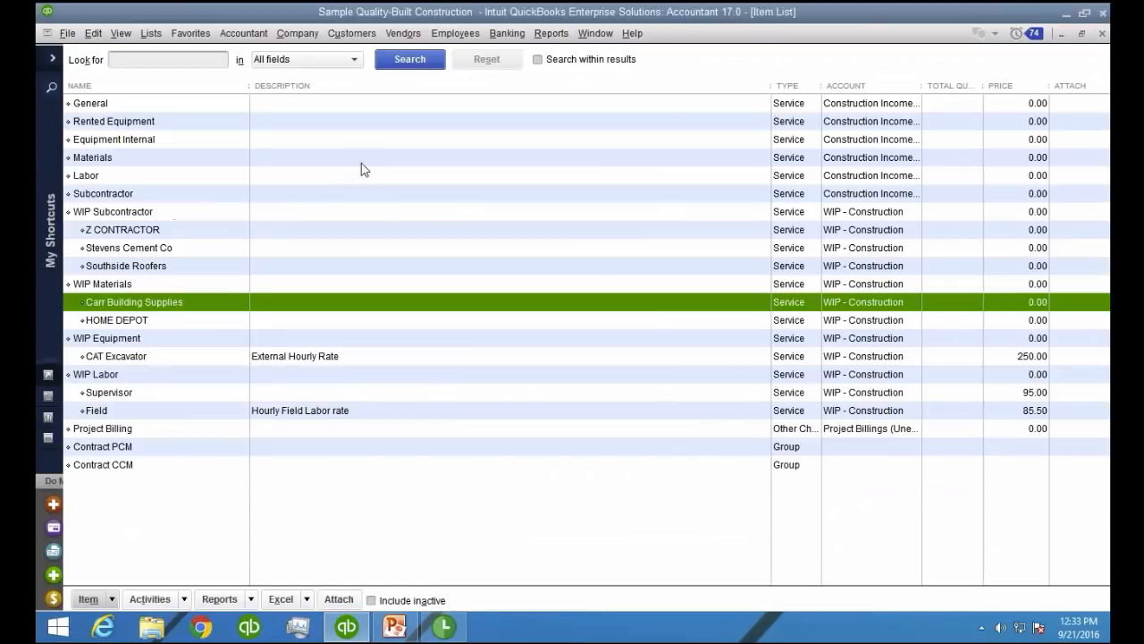
Open the HOME DEPOT item for editing, check its preferred vendor, and close the item
right_click(136, 321)
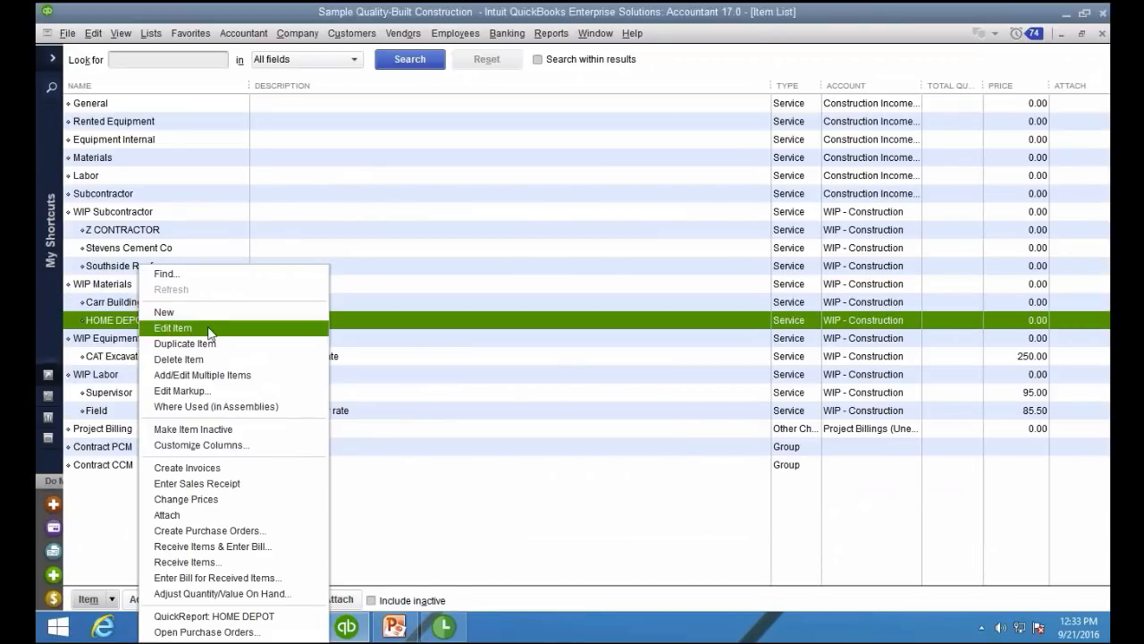
left_click(209, 329)
left_click(240, 370)
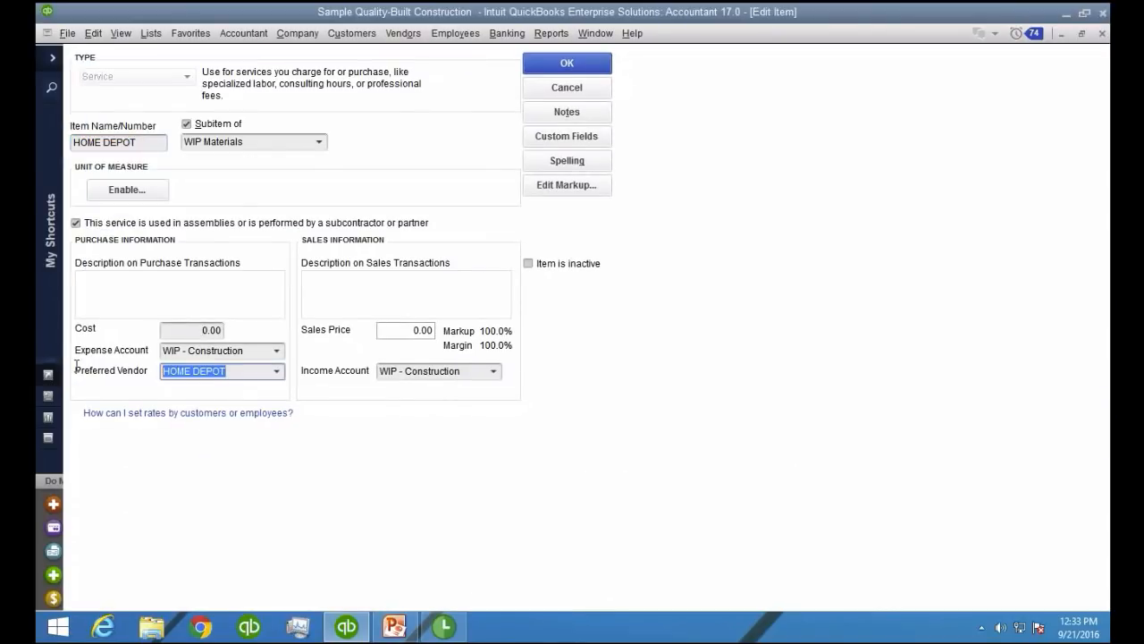
left_click(565, 64)
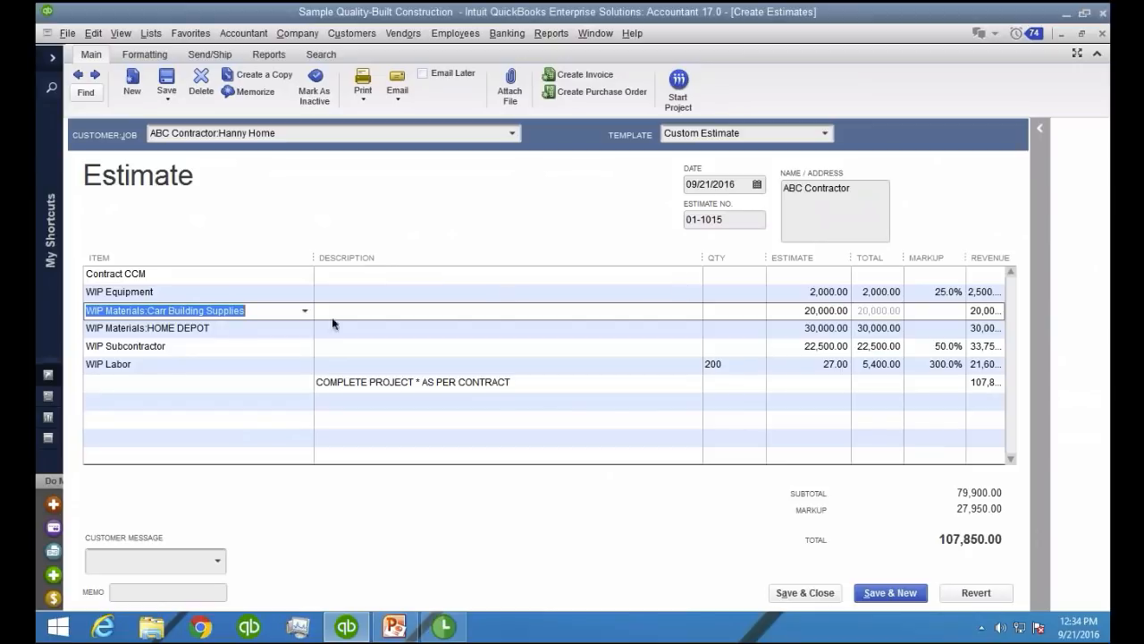
Start a purchase order from the Hanny Home estimate, recording the estimate's changes
left_click(254, 329)
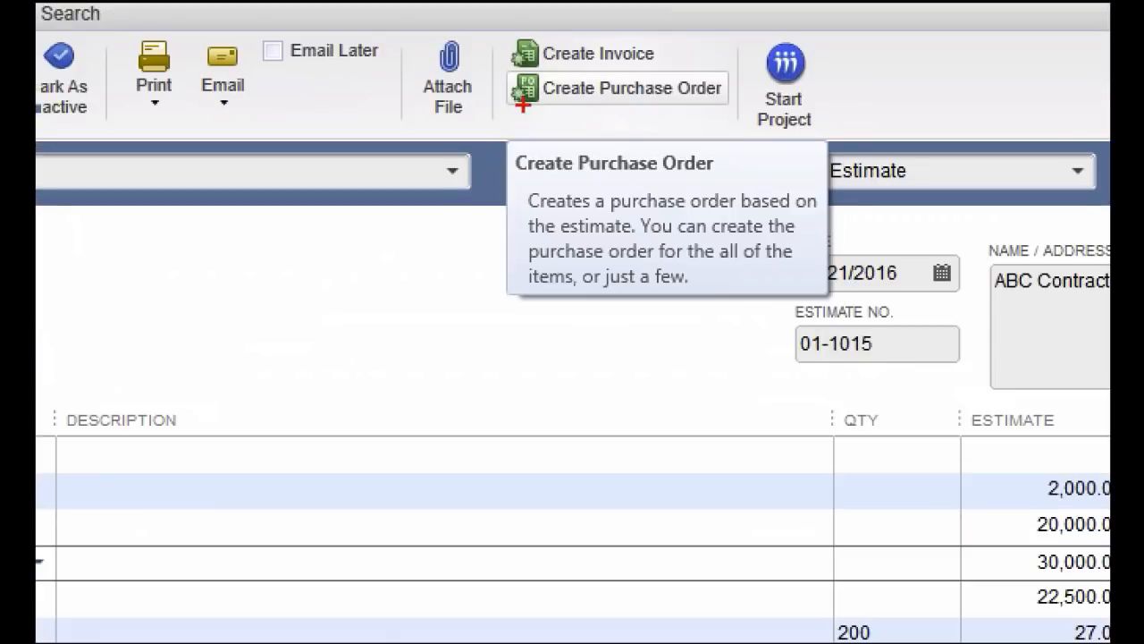
mouse_move(523, 105)
left_mouse_down()
mouse_move(561, 58)
mouse_move(544, 100)
left_mouse_up()
key("Escape")
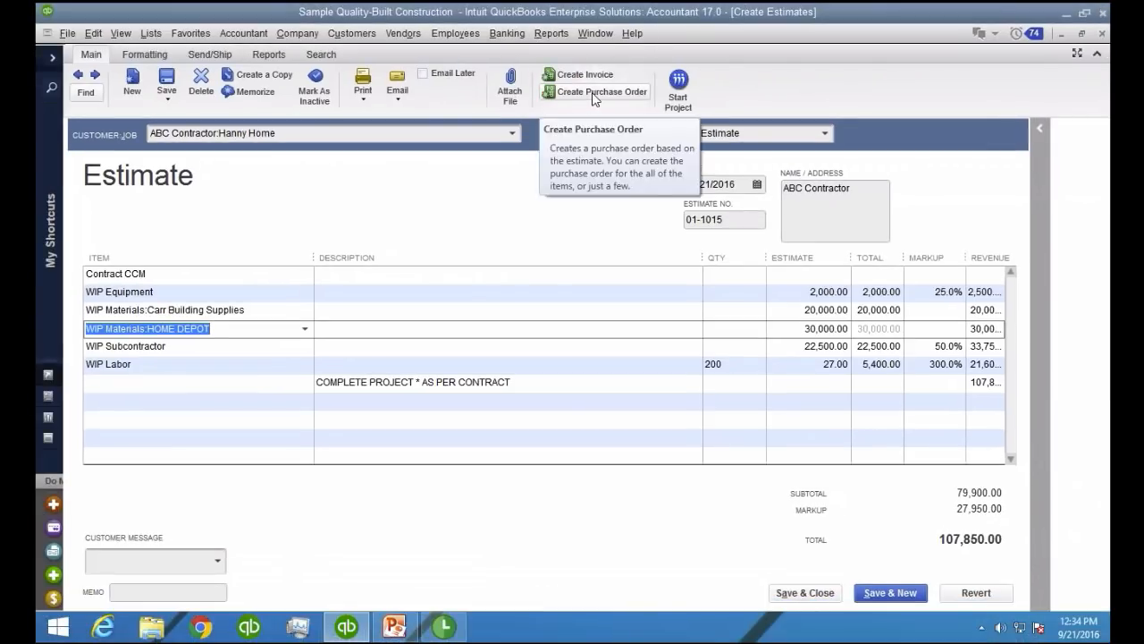
left_click(594, 92)
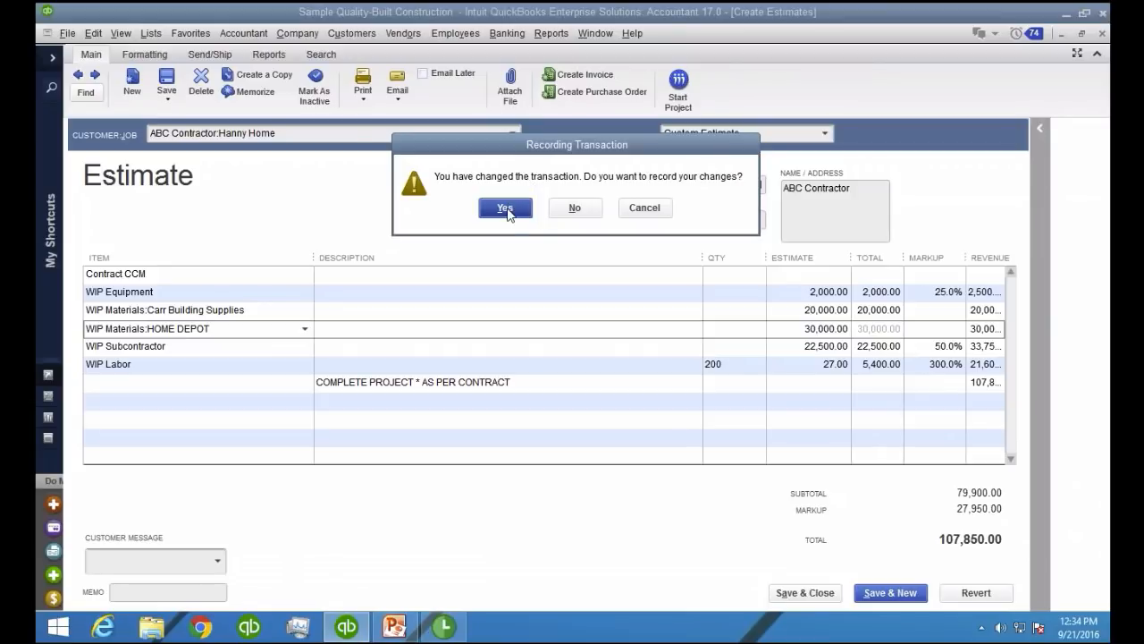
left_click(506, 207)
left_click(396, 350)
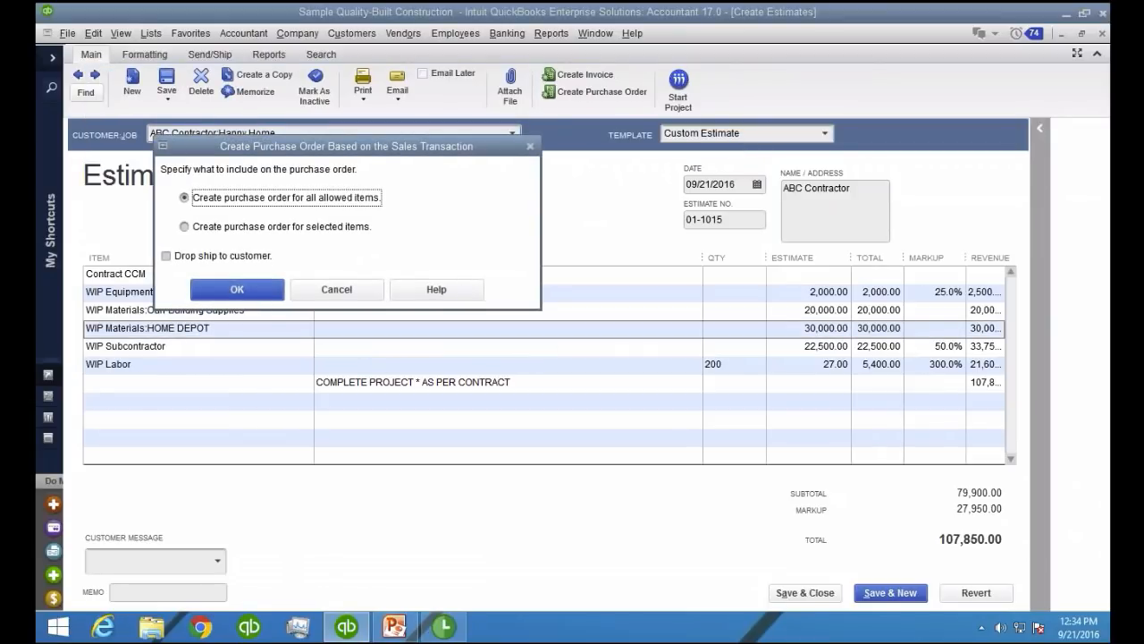
Create the purchase order for selected items, including only the WIP Materials:HOME DEPOT line
left_click(277, 201)
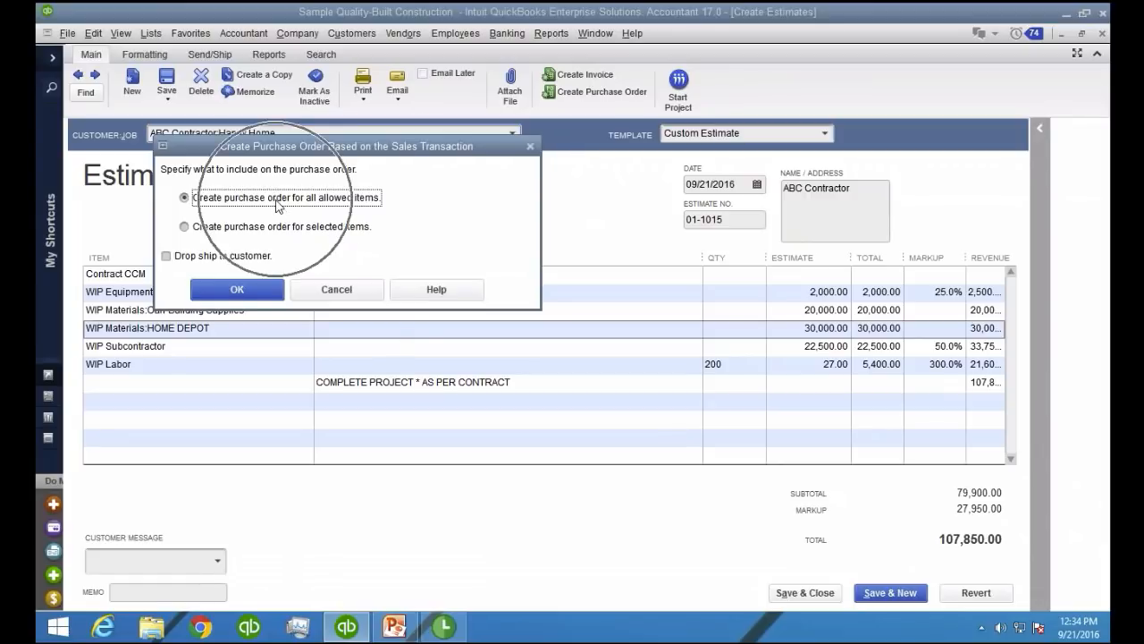
left_click(277, 229)
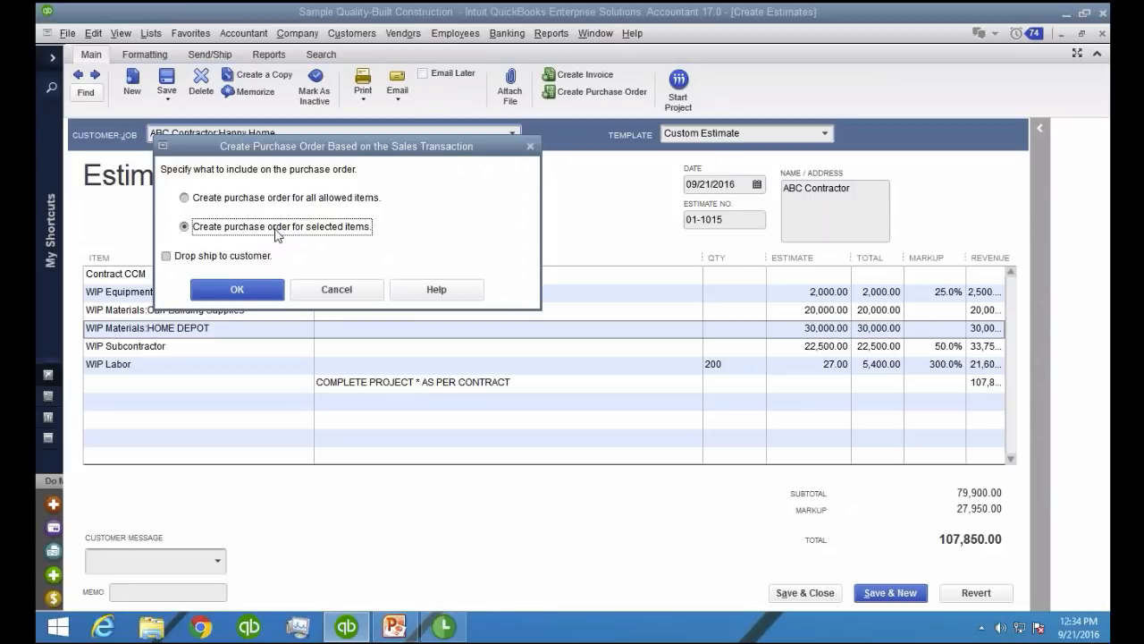
left_click(277, 231)
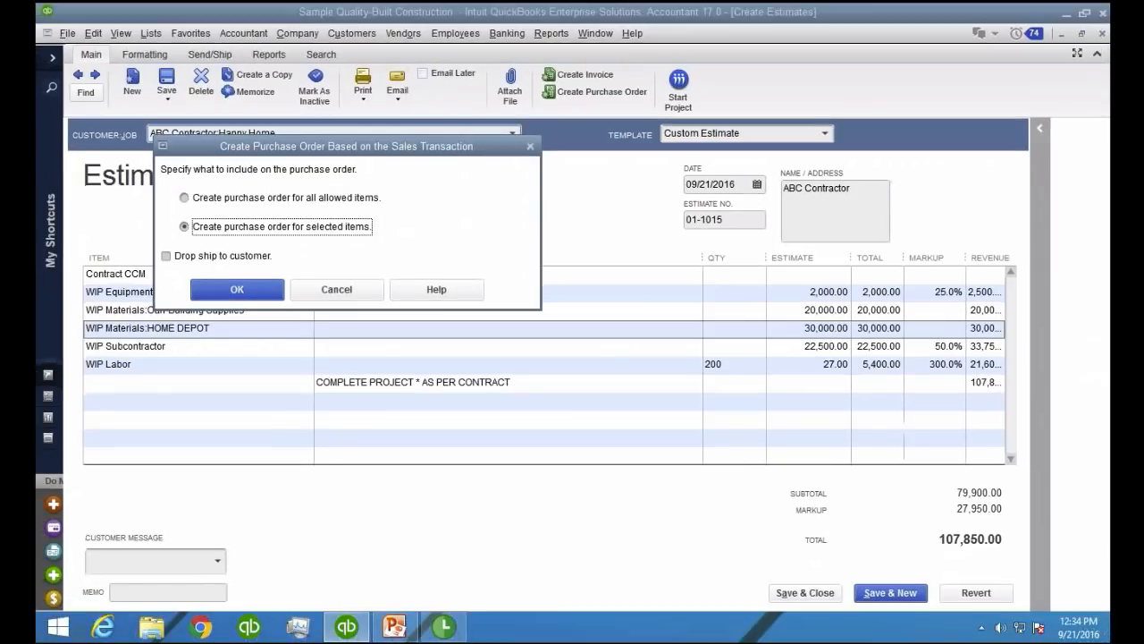
left_click(253, 290)
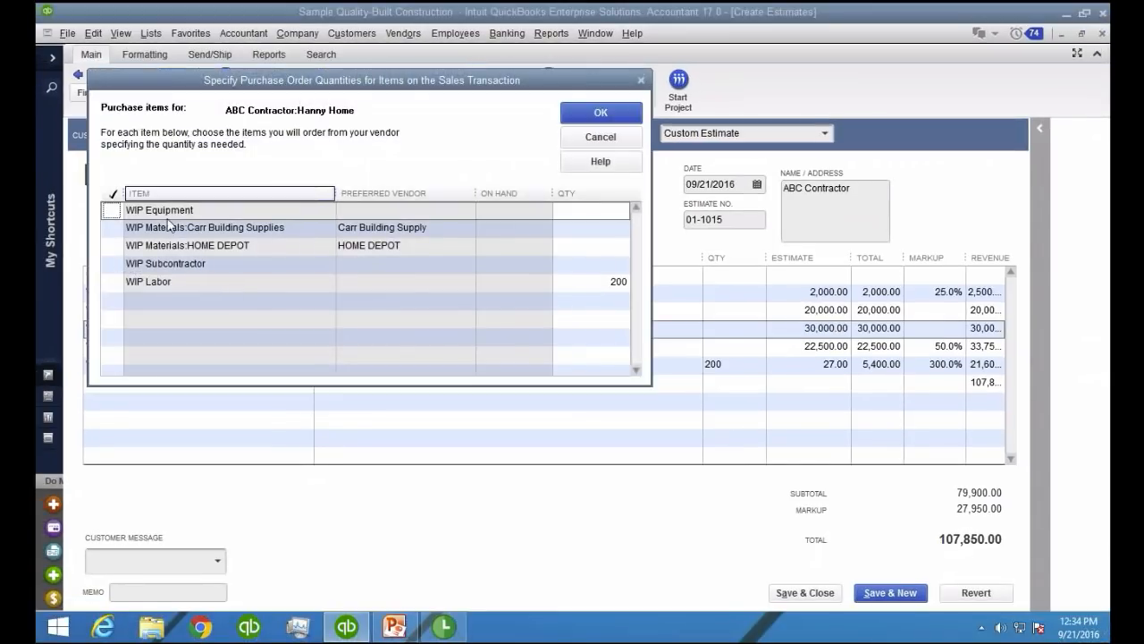
left_click(111, 250)
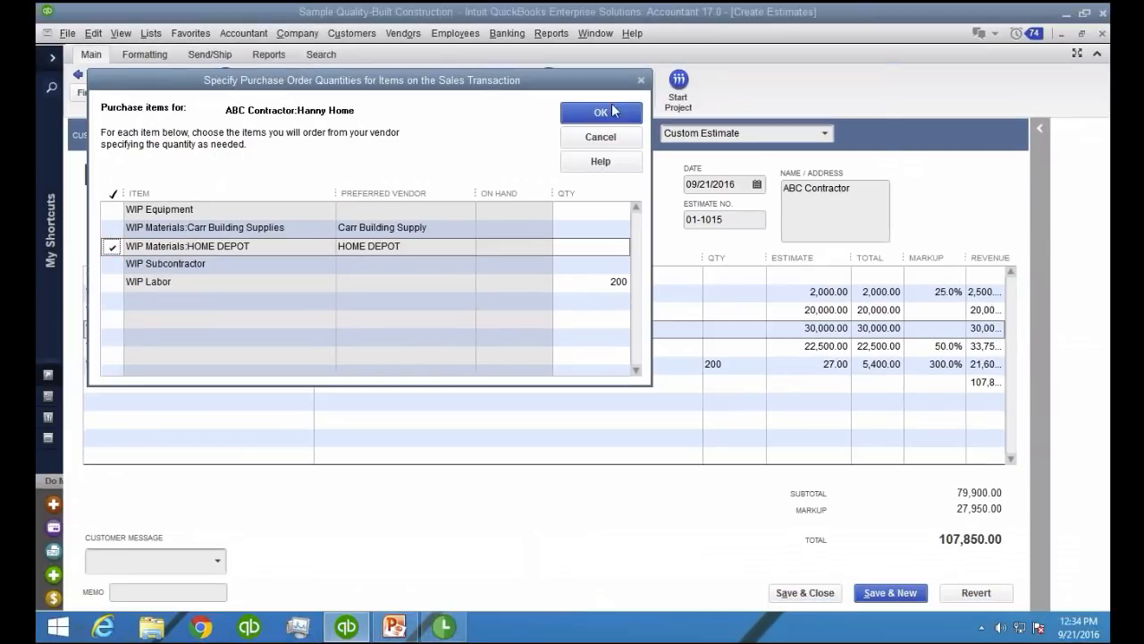
left_click(630, 109)
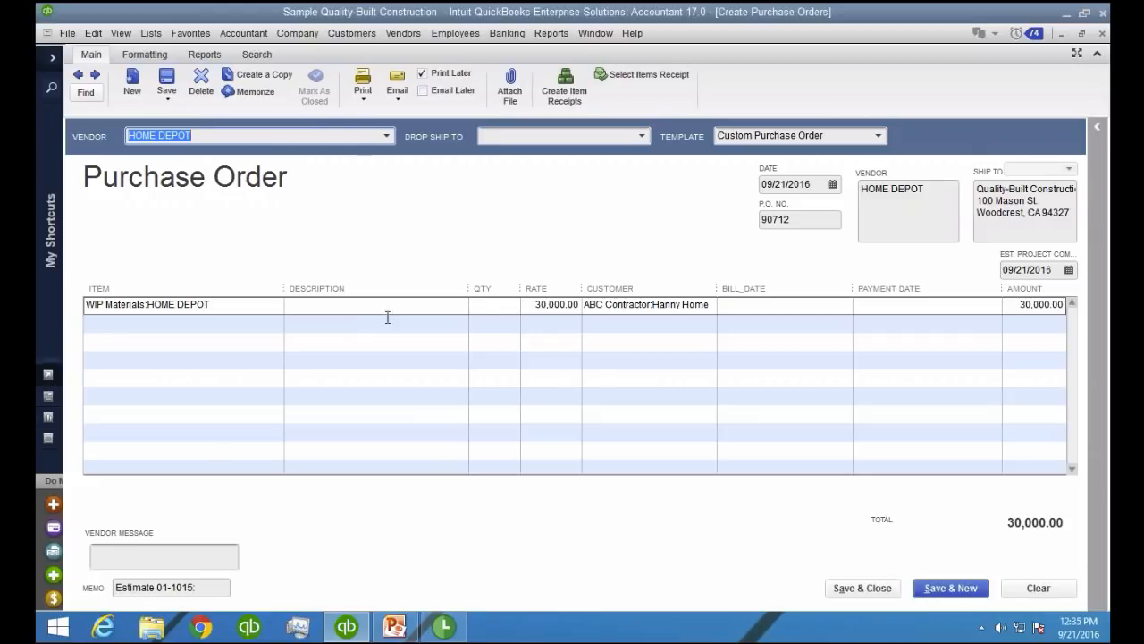
Widen the purchase order's Customer column and review its rate, customer job and vendor fields
left_click(529, 305)
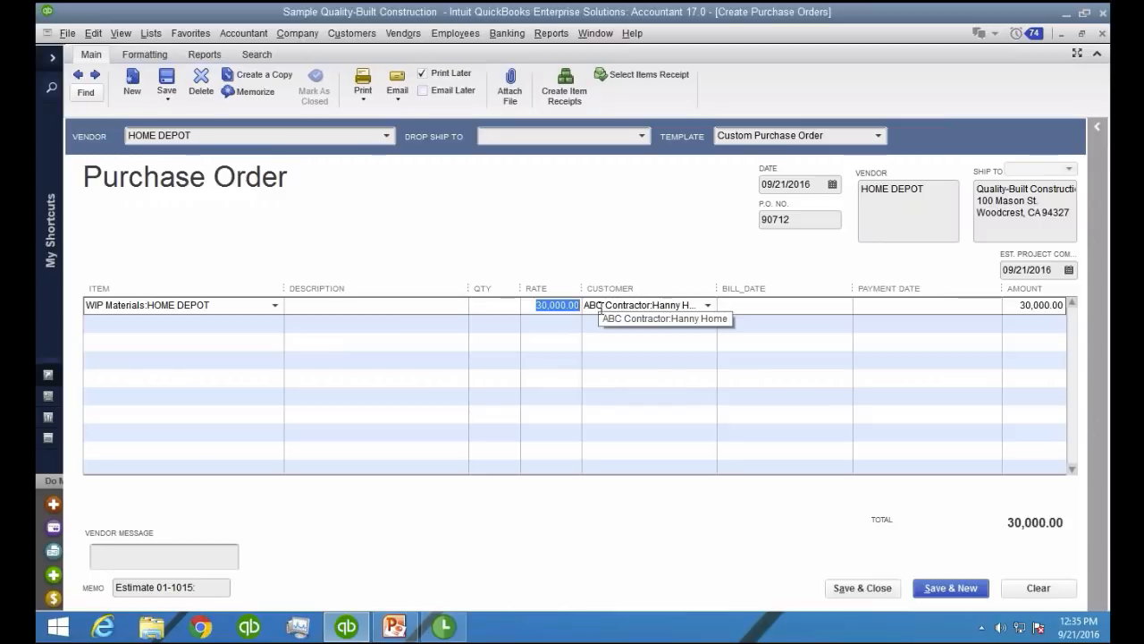
left_click(597, 348)
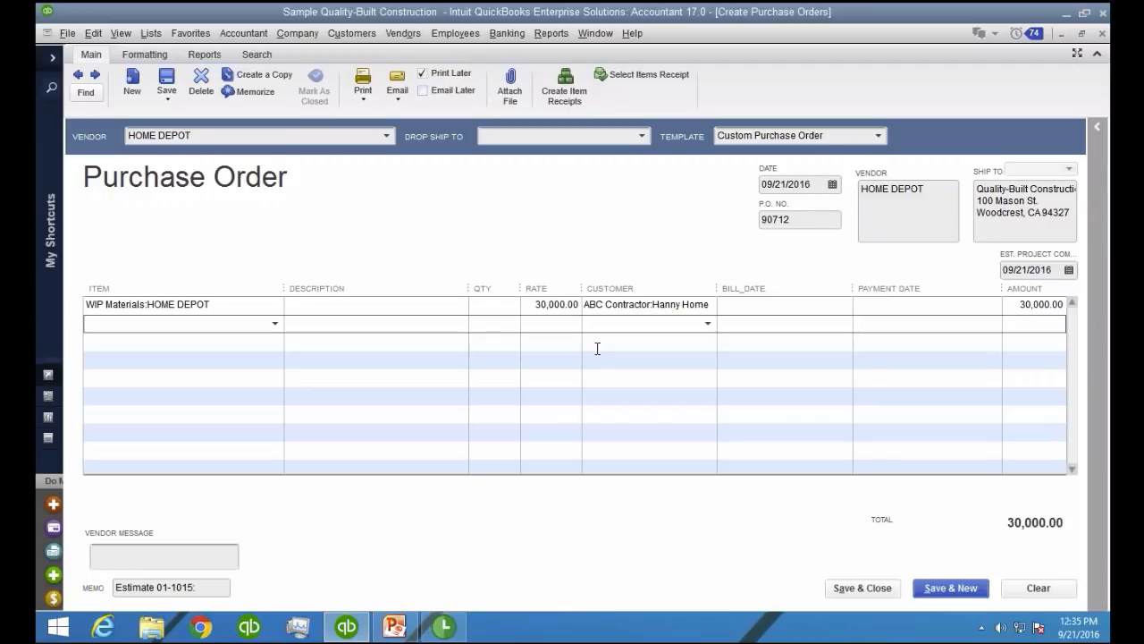
left_click_drag(720, 288, 433, 357)
left_click(728, 304)
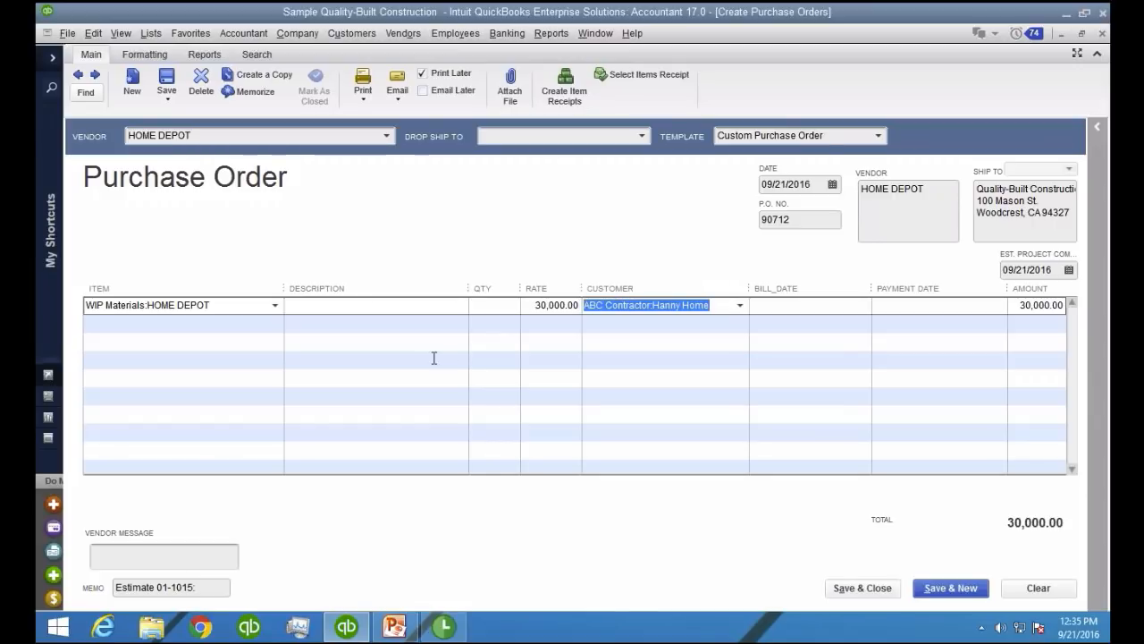
left_click(659, 334)
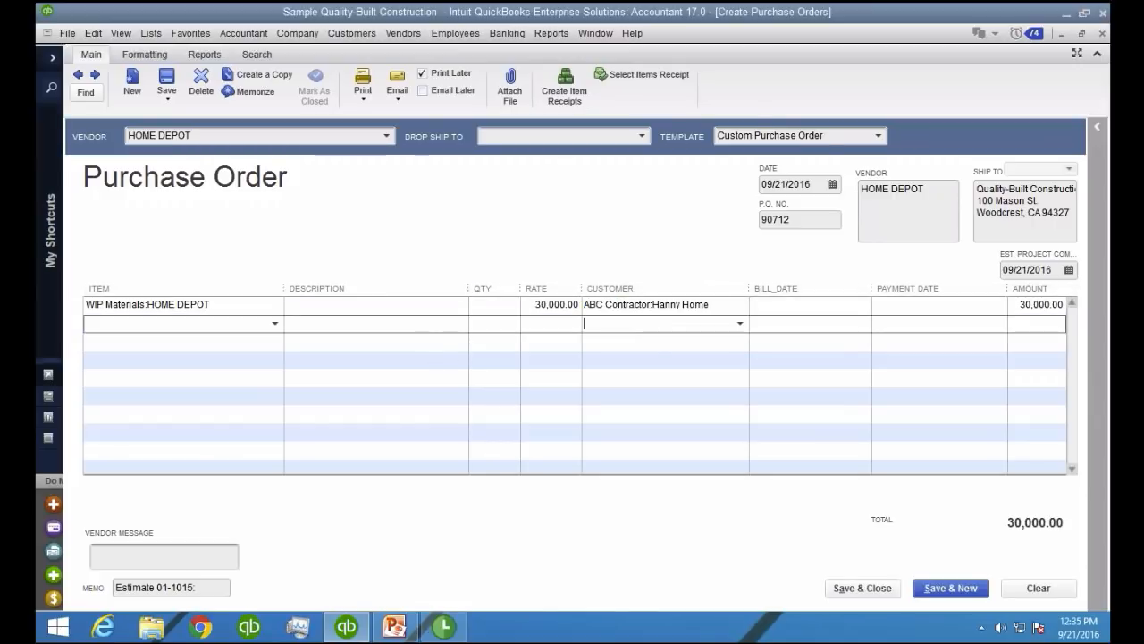
left_click(928, 195)
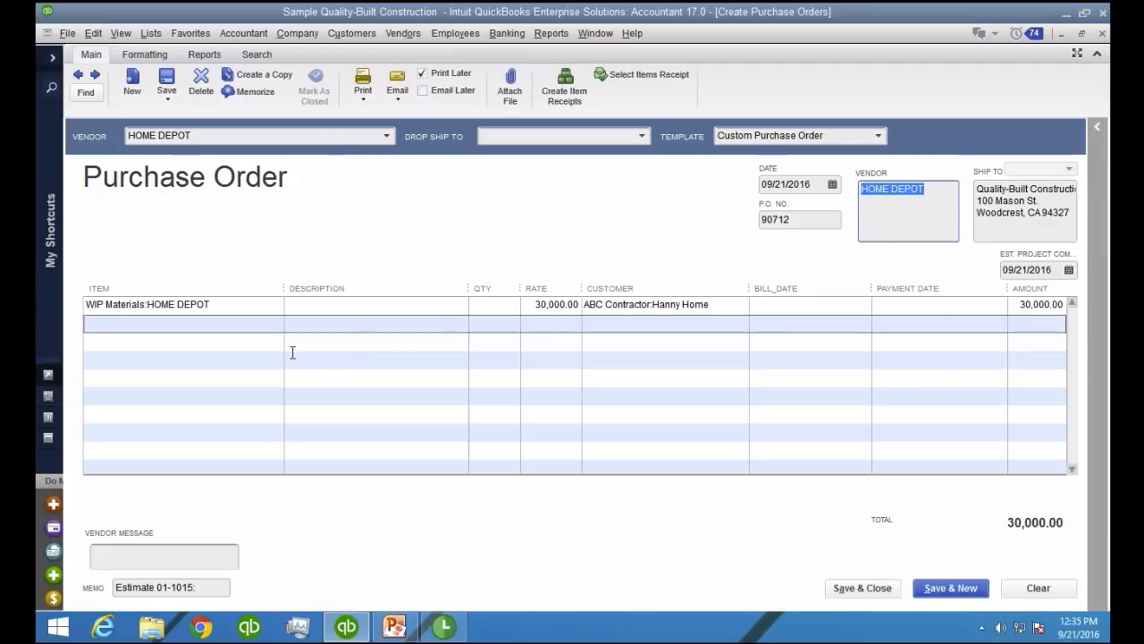
Open the HOME DEPOT item for editing from the item list and show the definitions of its custom fields
left_click(820, 306)
key("ctrl")
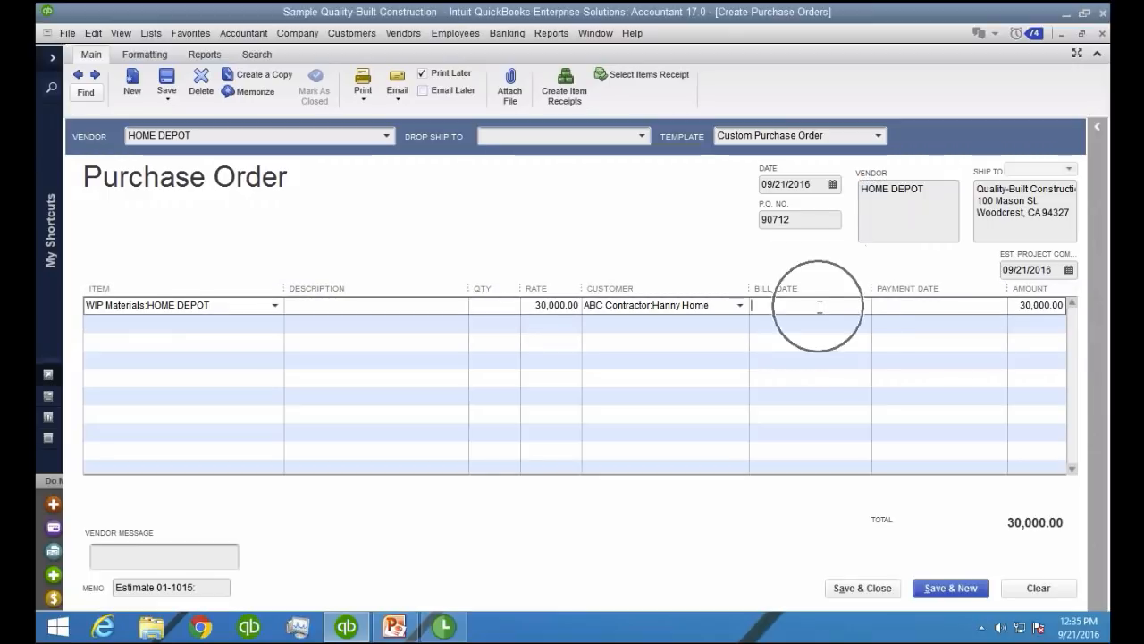
left_click(892, 306)
left_click(231, 306)
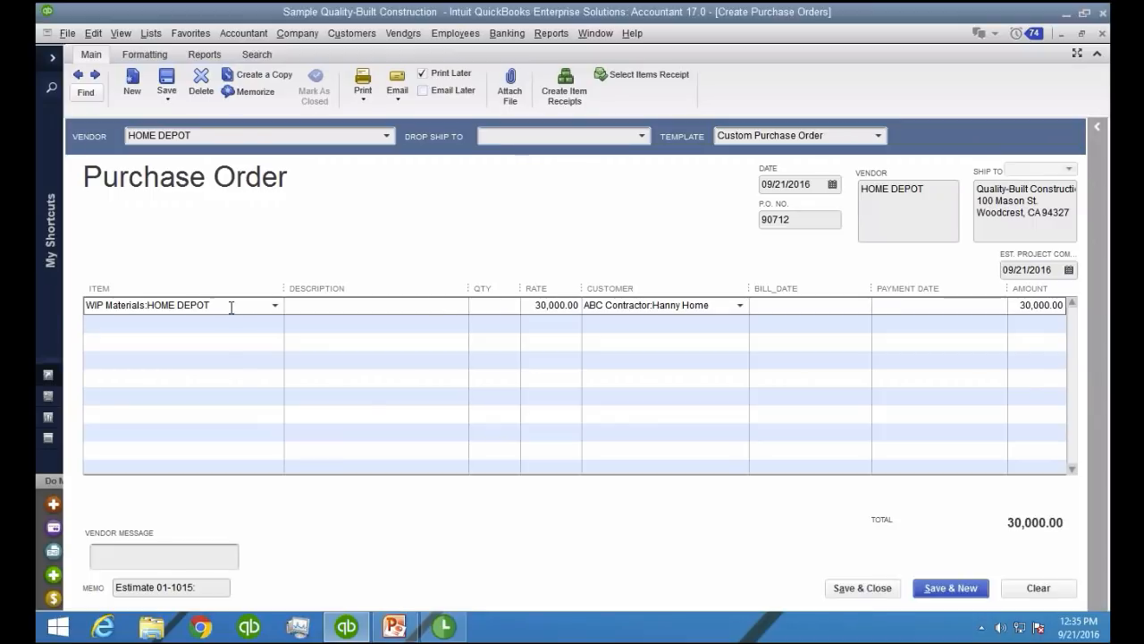
key("ctrl+l")
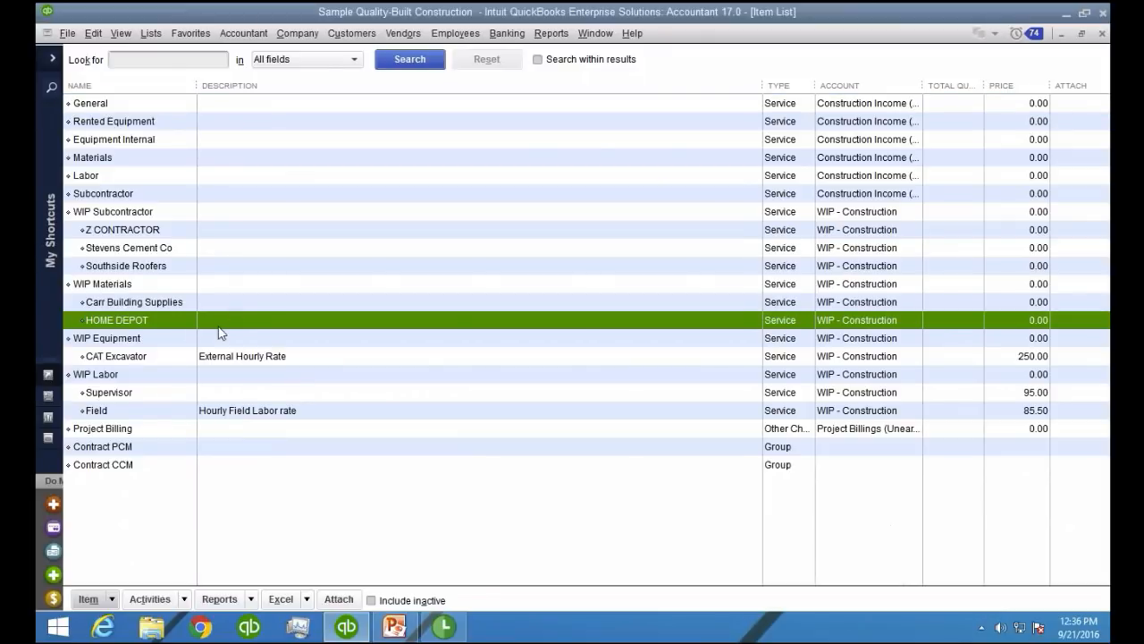
right_click(154, 319)
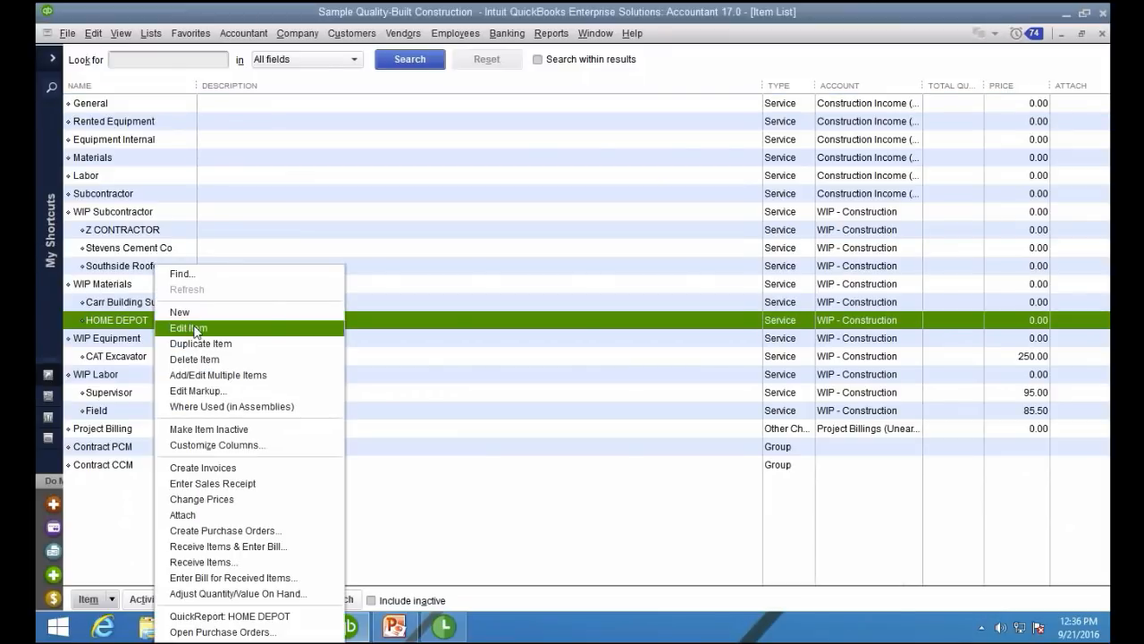
left_click(190, 328)
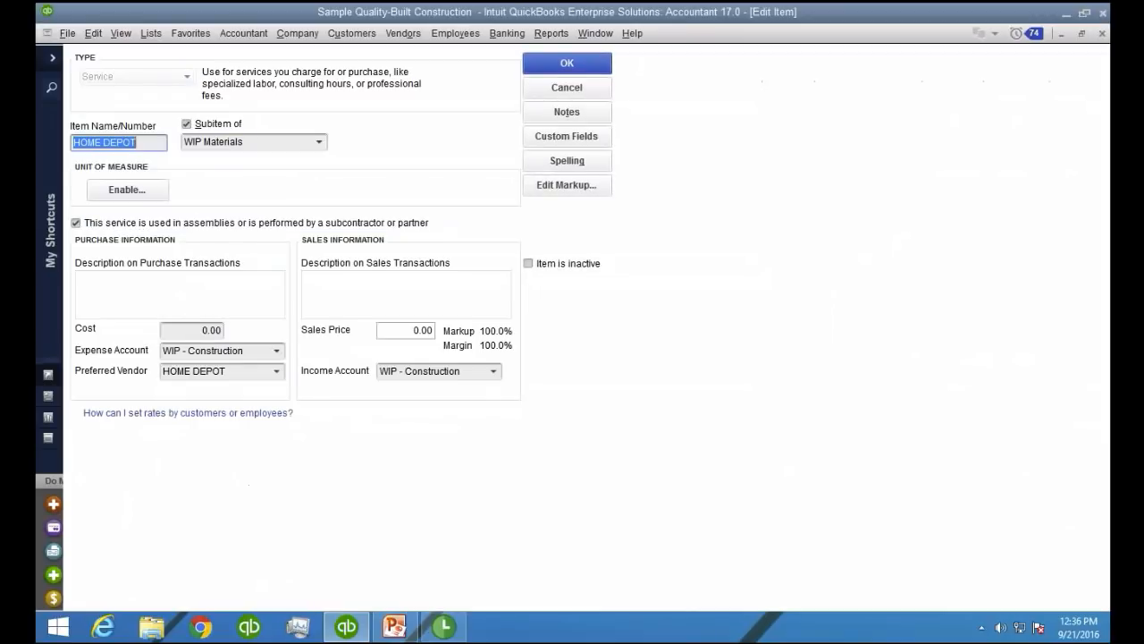
left_click(573, 138)
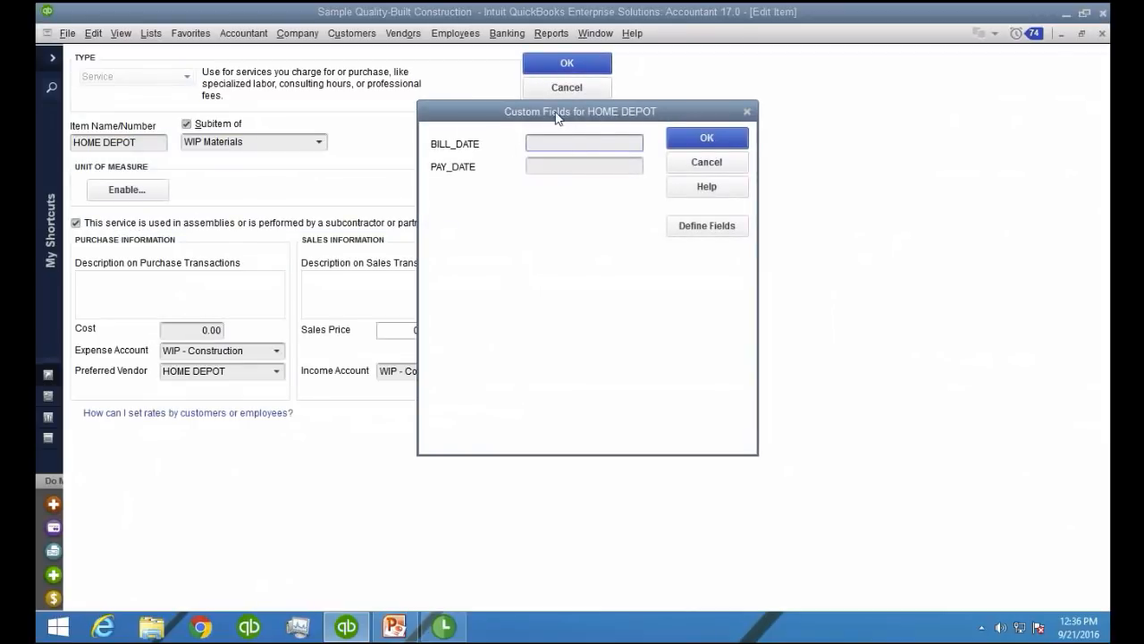
left_click(704, 251)
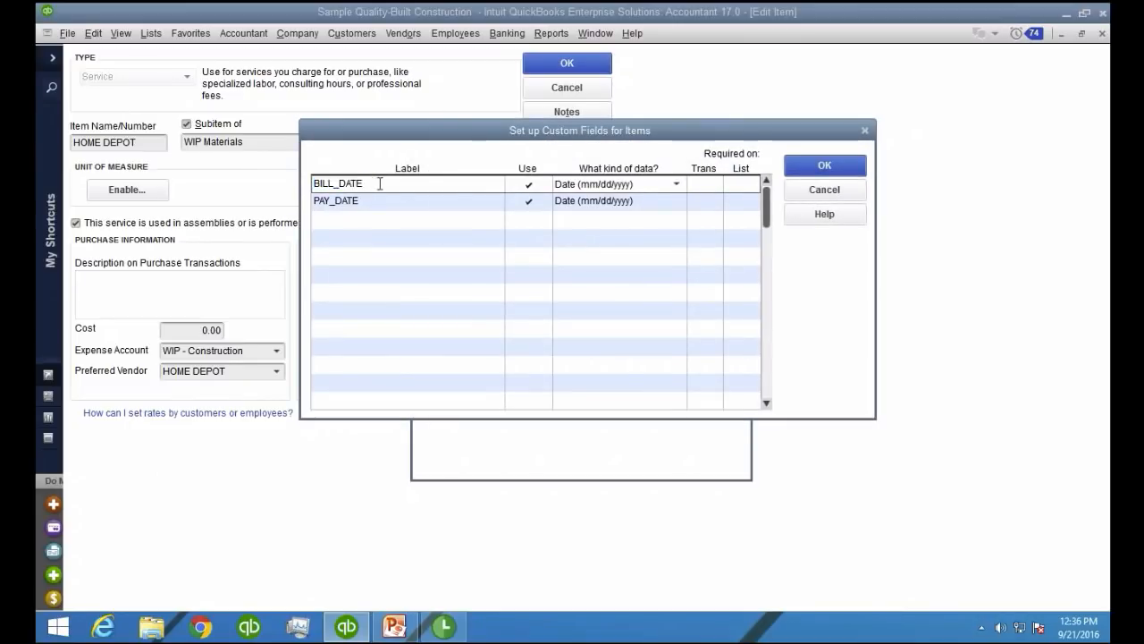
Examine the labels and data types of the BILL_DATE and PAY_DATE custom fields, and return to the purchase order
key("ctrl+1")
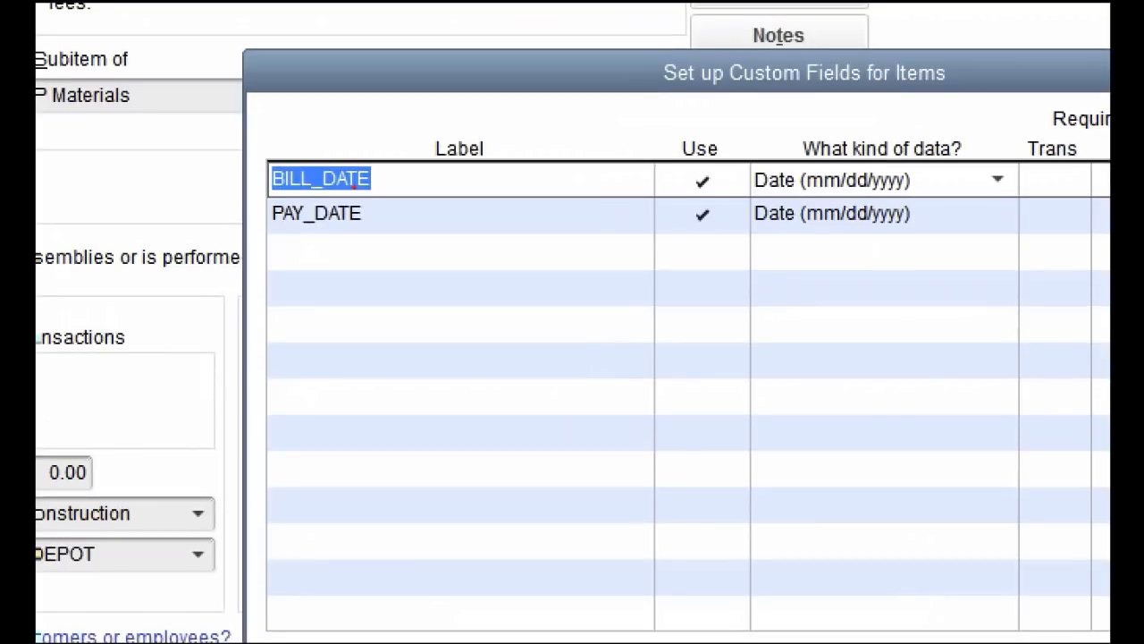
left_click(352, 205)
mouse_move(424, 211)
left_mouse_down()
mouse_move(413, 143)
mouse_move(453, 271)
mouse_move(456, 164)
left_mouse_up()
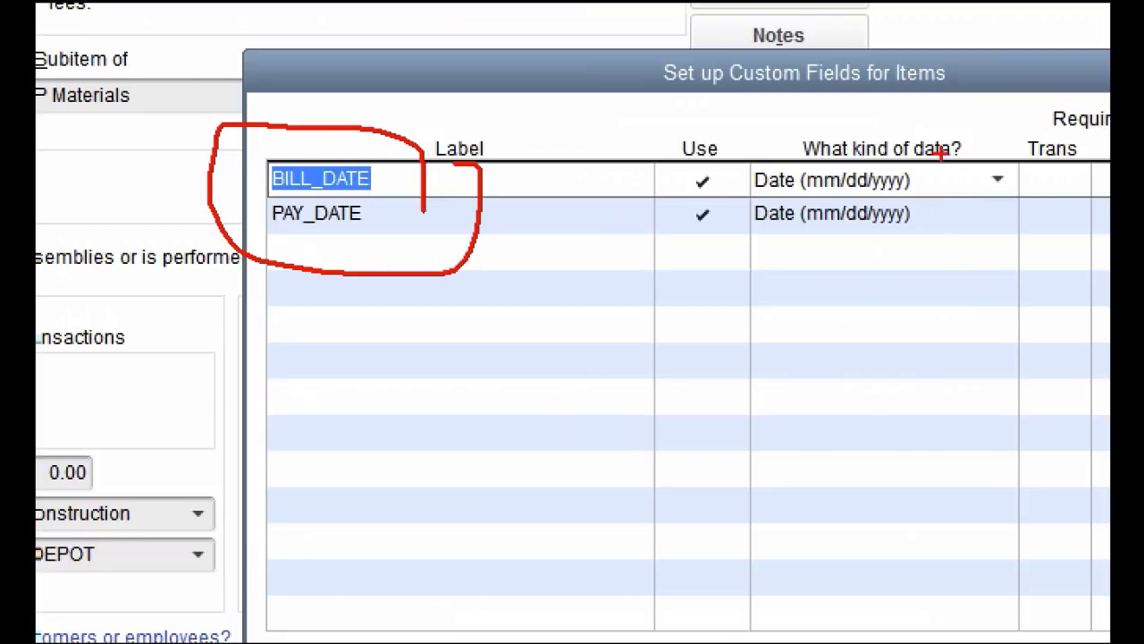
mouse_move(1019, 147)
left_mouse_down()
mouse_move(784, 113)
mouse_move(736, 152)
mouse_move(939, 246)
mouse_move(873, 125)
mouse_move(858, 130)
left_mouse_up()
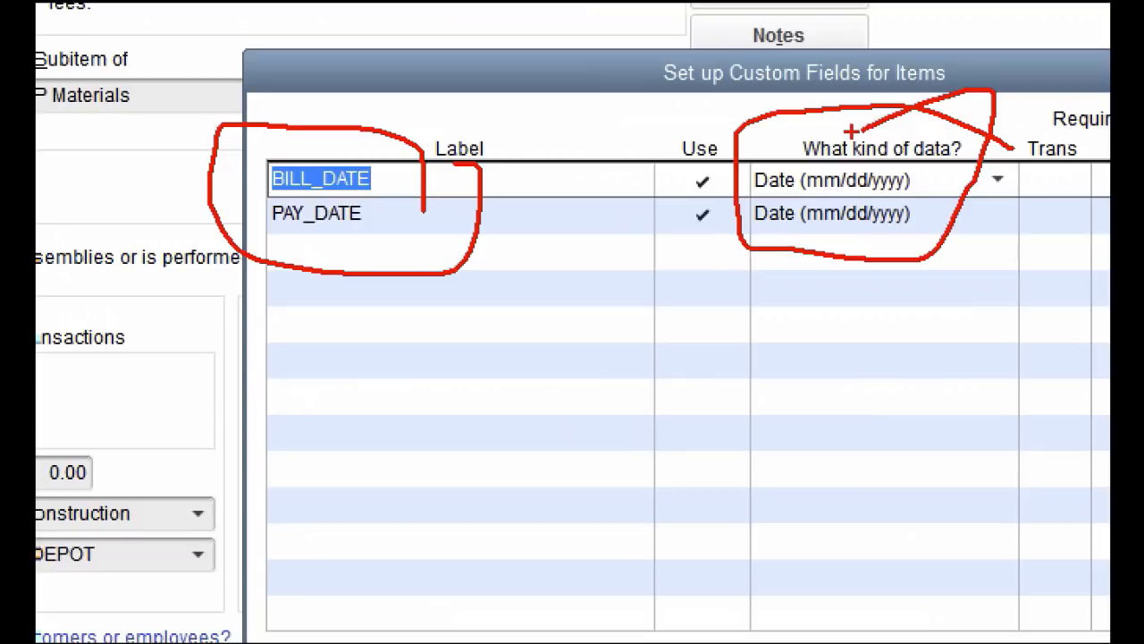
key("Escape")
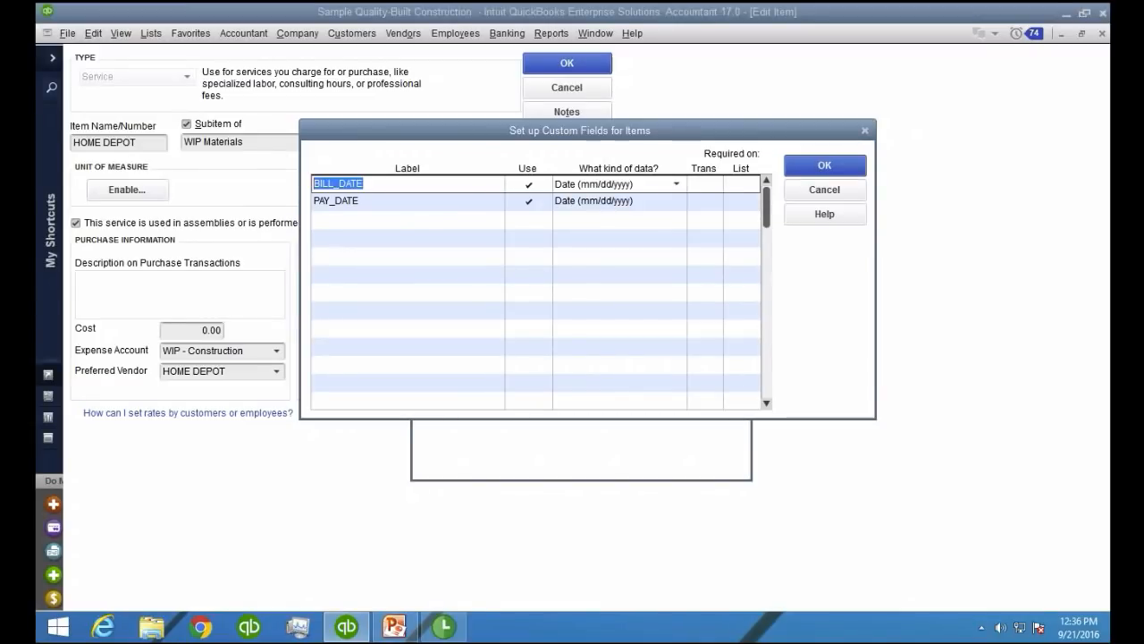
left_click(825, 165)
left_click(700, 163)
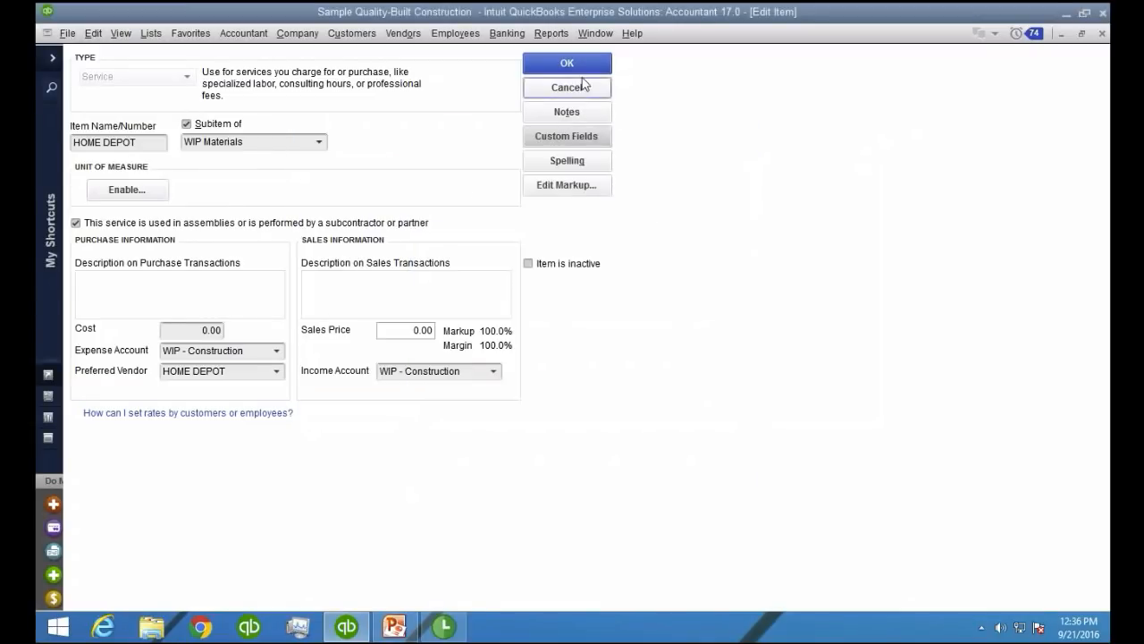
left_click(566, 62)
key("Escape")
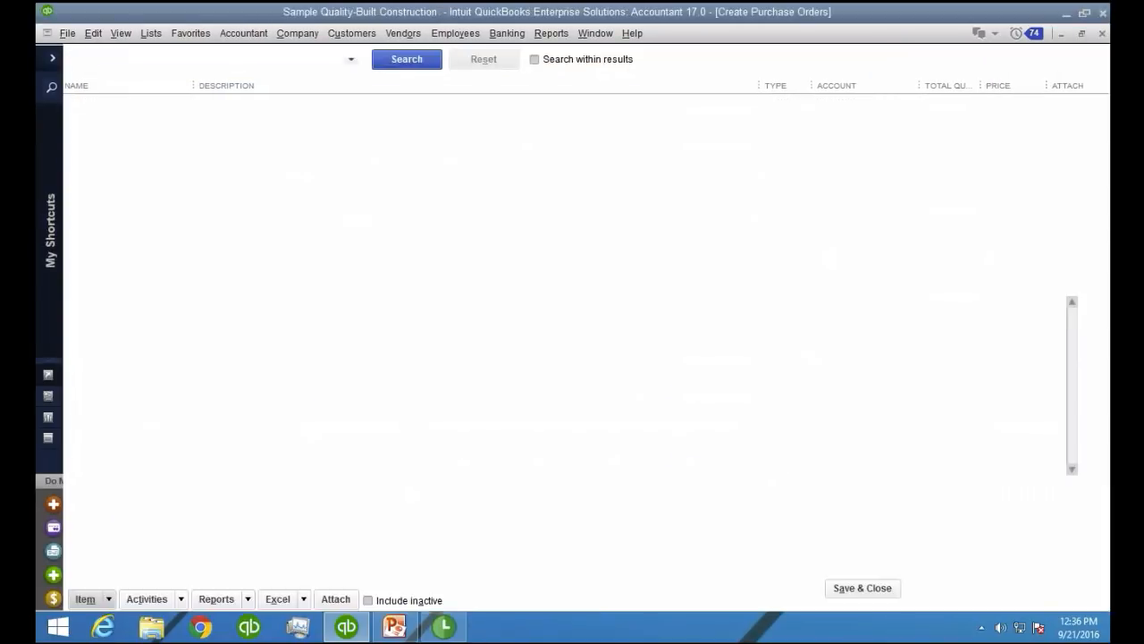
Copy the WIP Materials:HOME DEPOT line and paste it into the next two rows of the purchase order
left_click(804, 311)
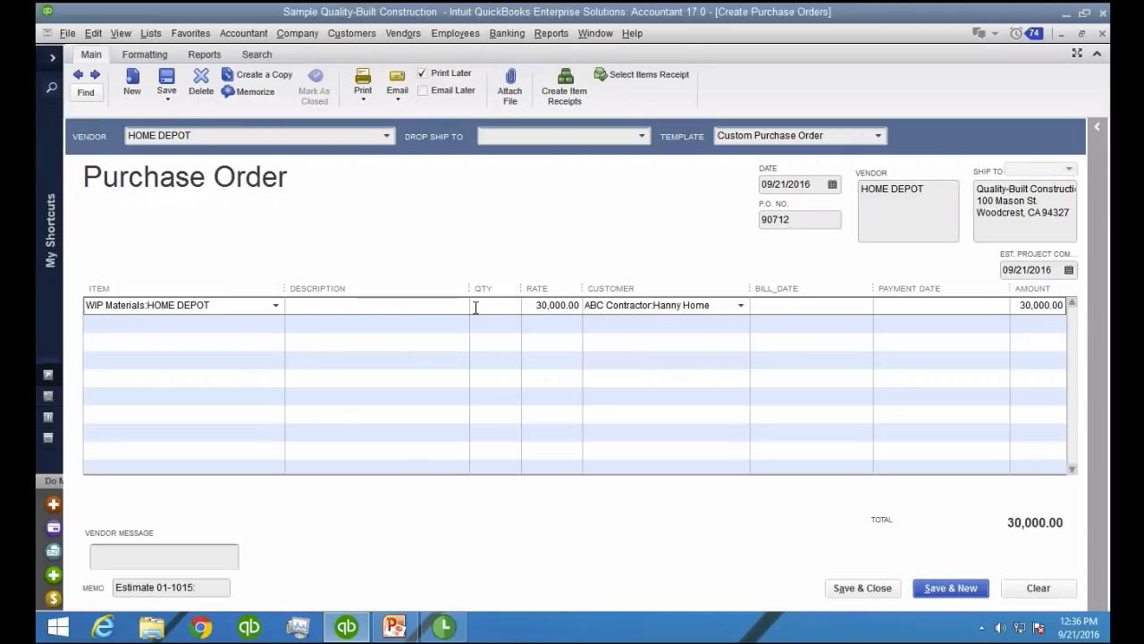
left_click(218, 304)
right_click(218, 305)
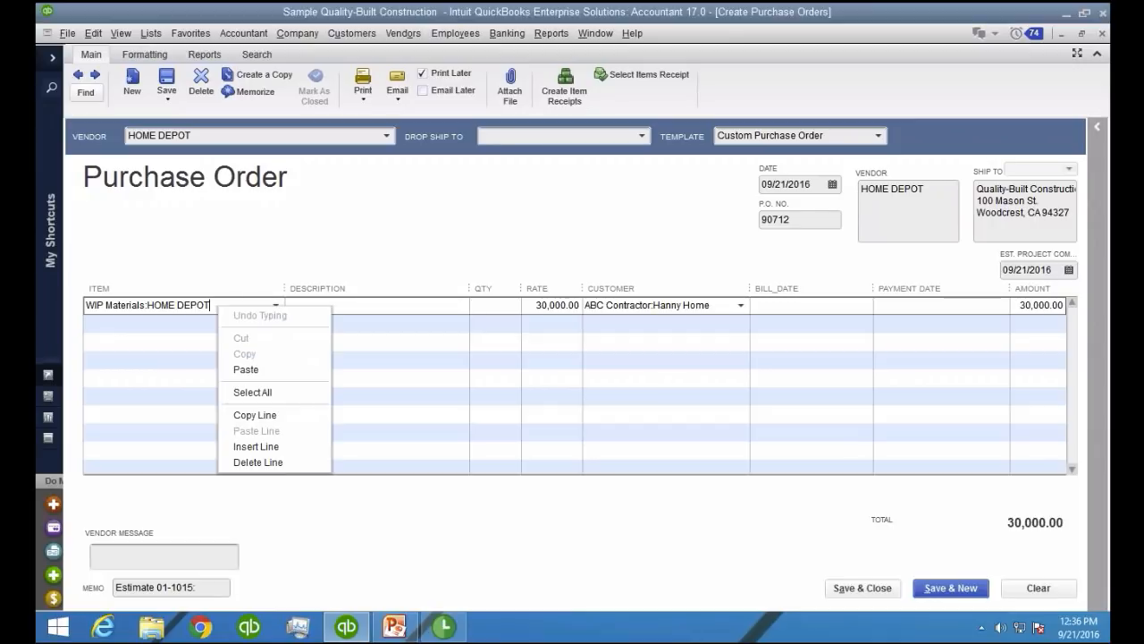
left_click(268, 413)
right_click(138, 322)
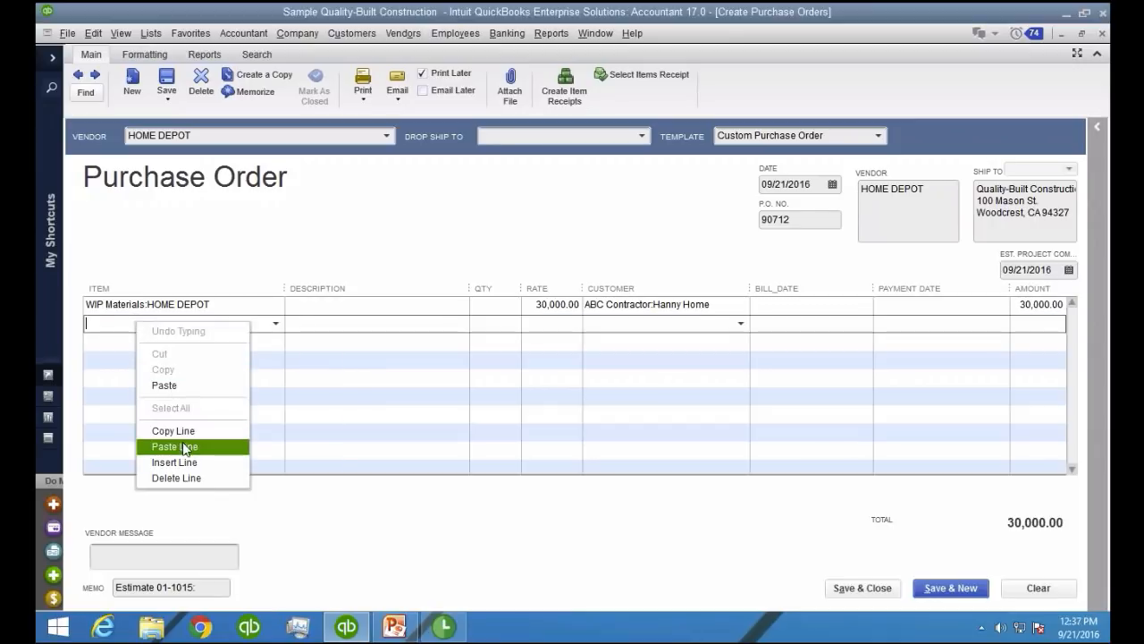
left_click(182, 442)
right_click(172, 341)
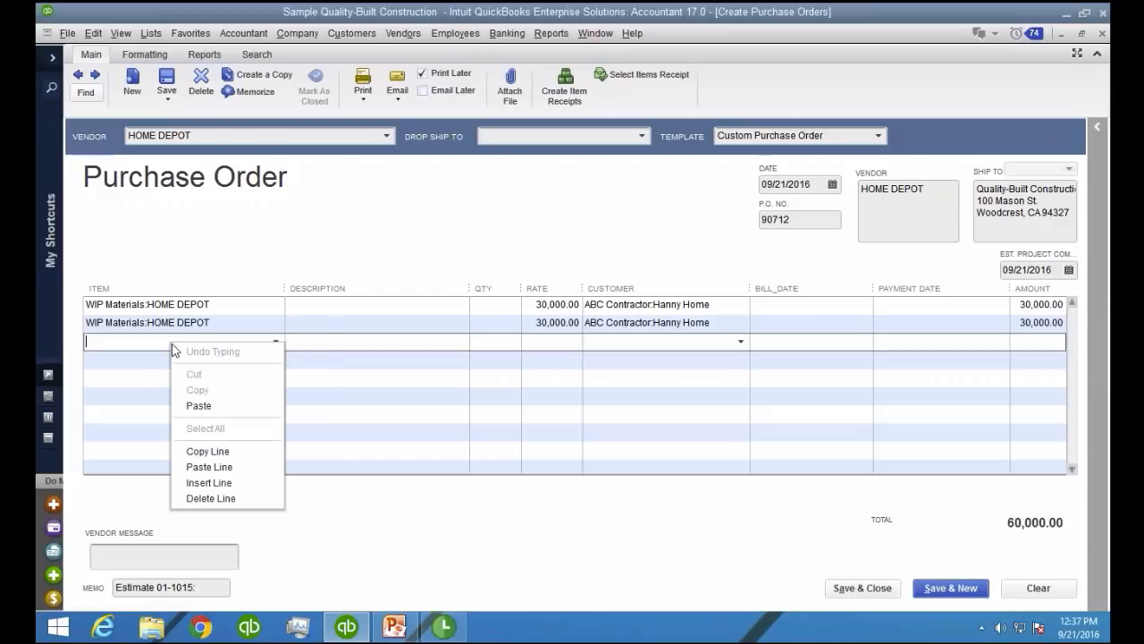
left_click(202, 463)
Set the quantities of the three HOME DEPOT lines to 0.5, 0.25 and 0.25
left_click(491, 305)
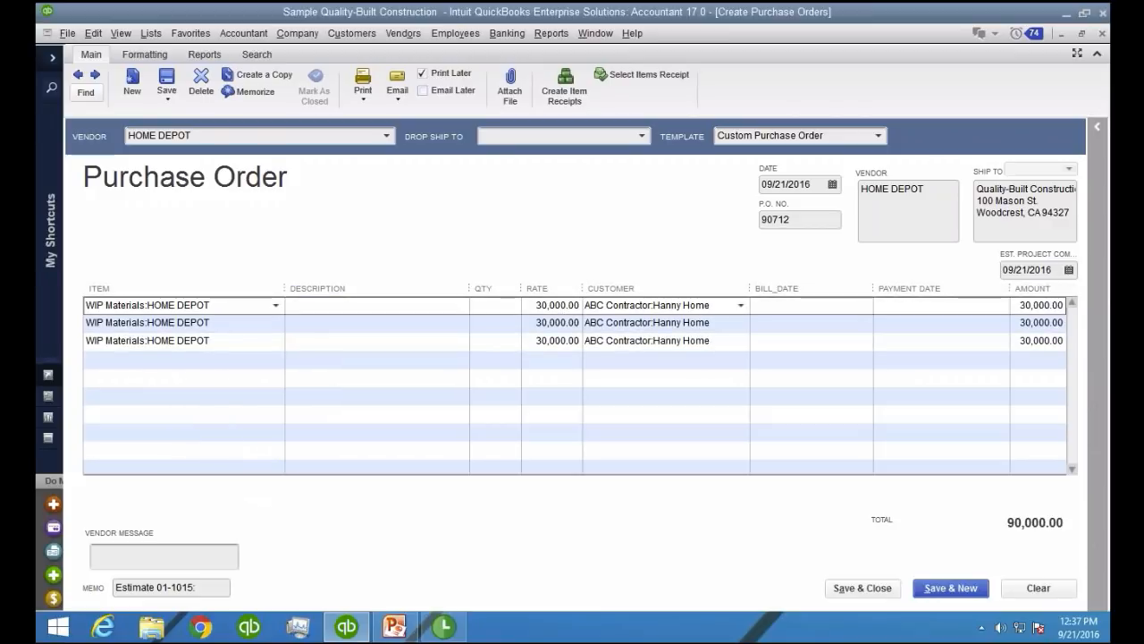
type("0.5")
key("Down")
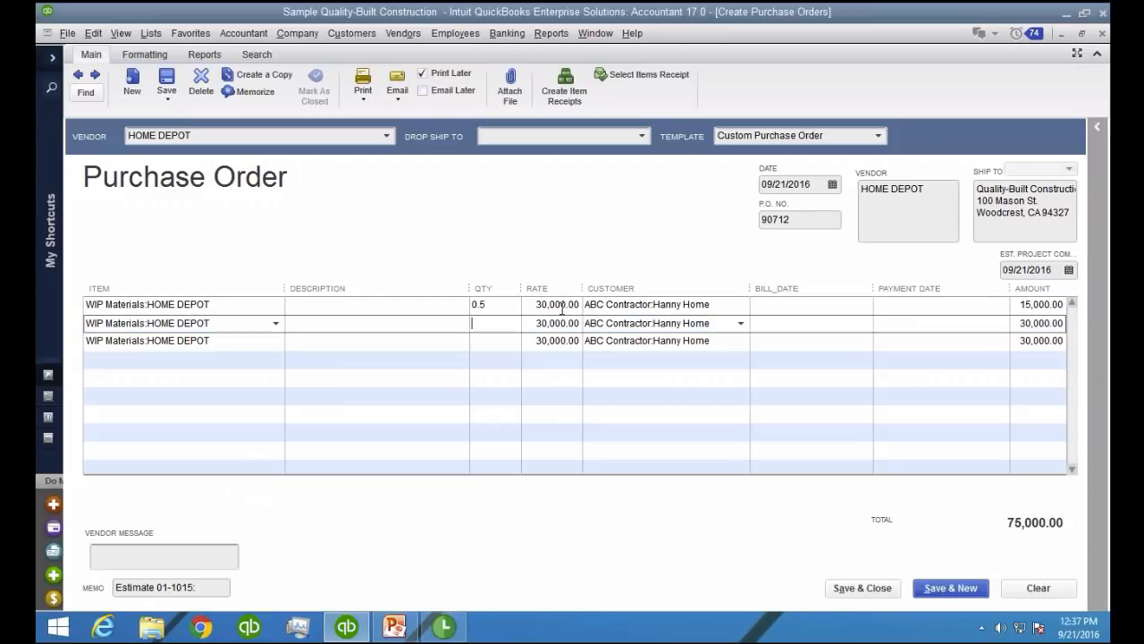
type(".25")
key("Down")
type(".25")
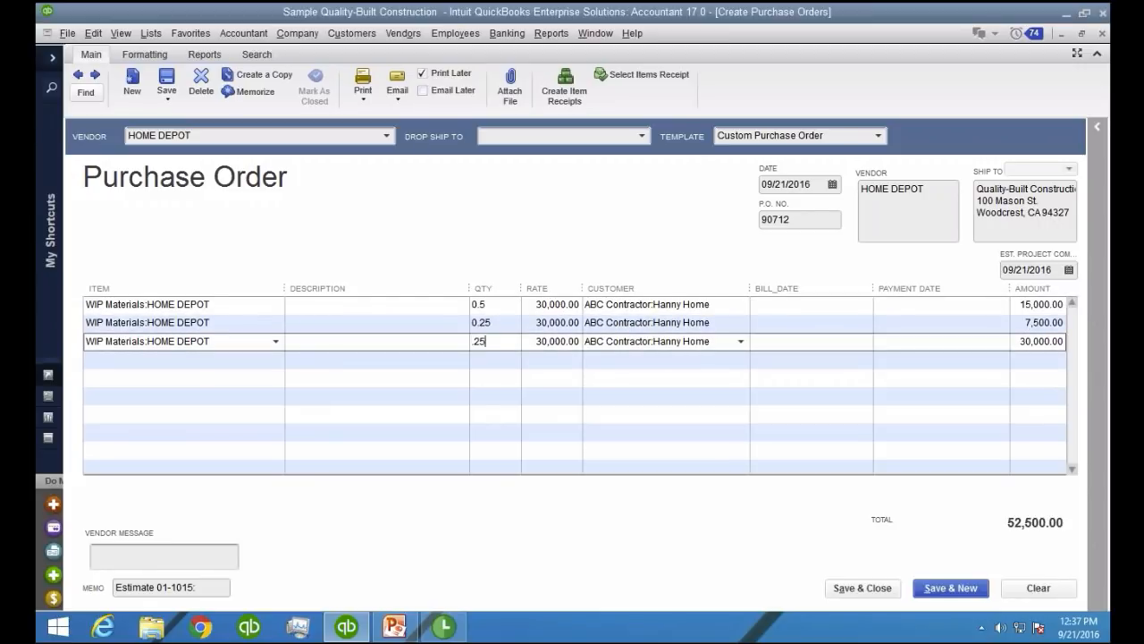
key("Down")
key("Up")
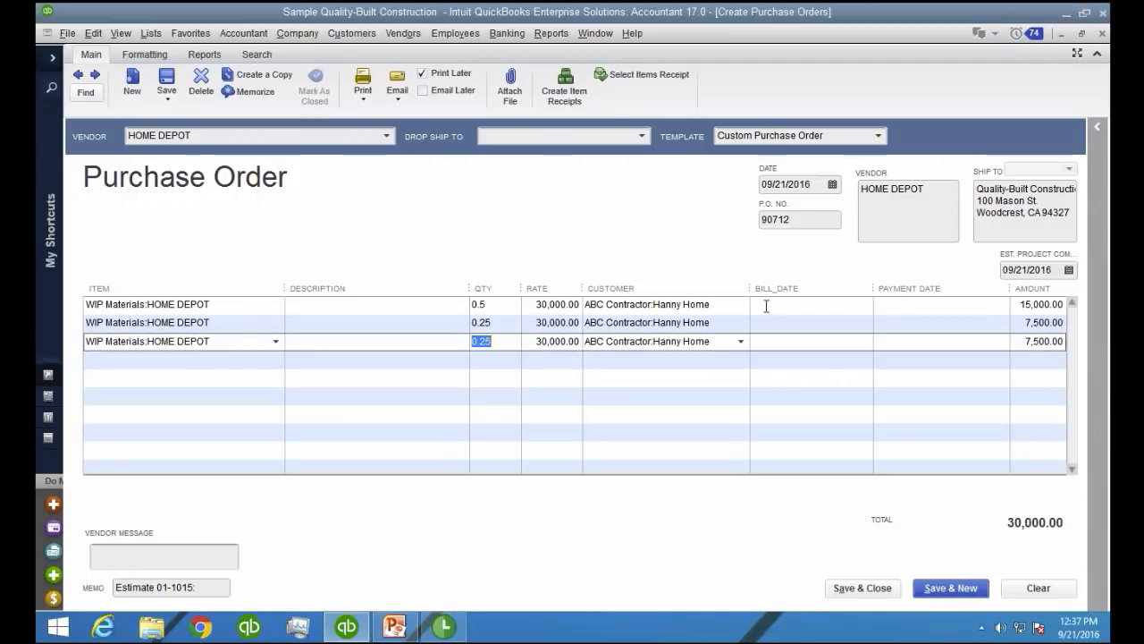
Set the first HOME DEPOT line's bill date to 09/21/2016
left_click(871, 305)
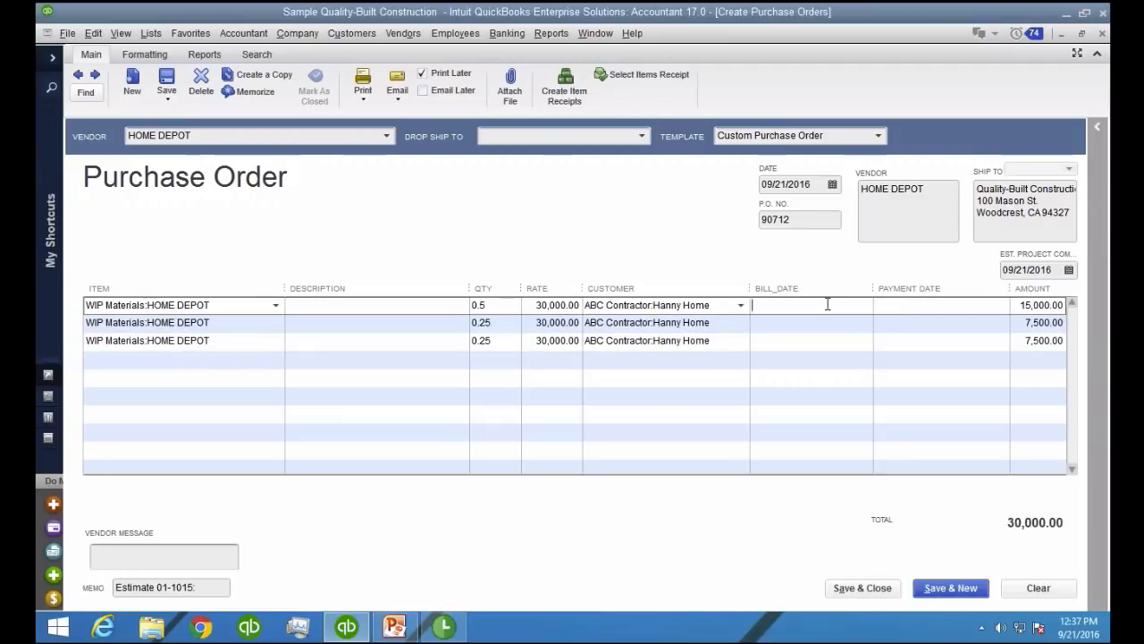
type("09/21/2016")
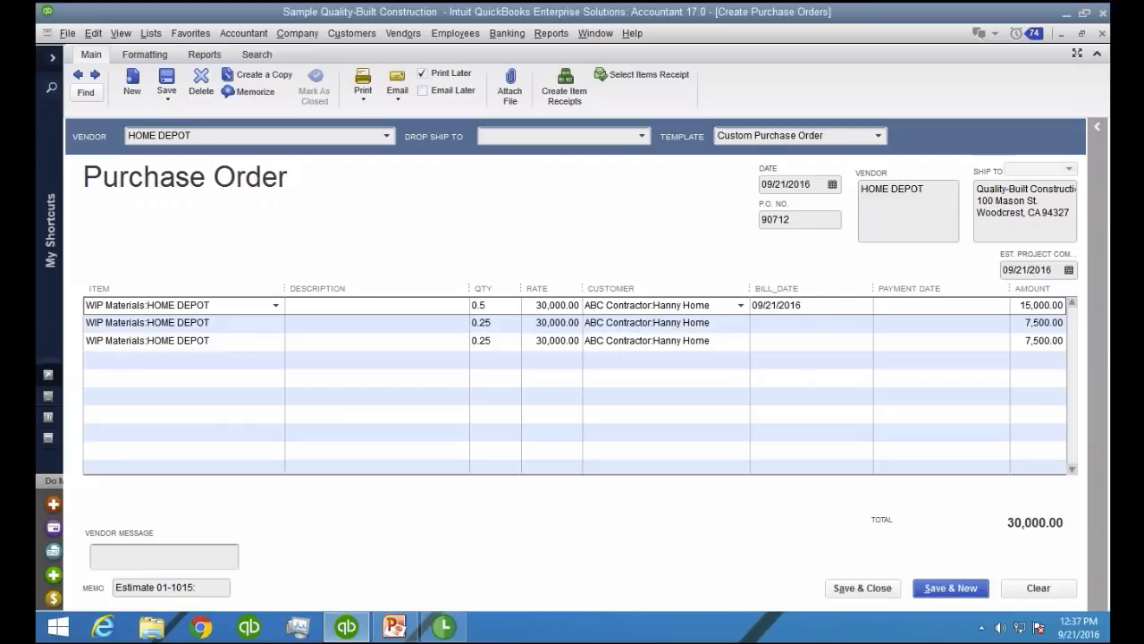
key("Tab")
type("10/202016")
key("Tab")
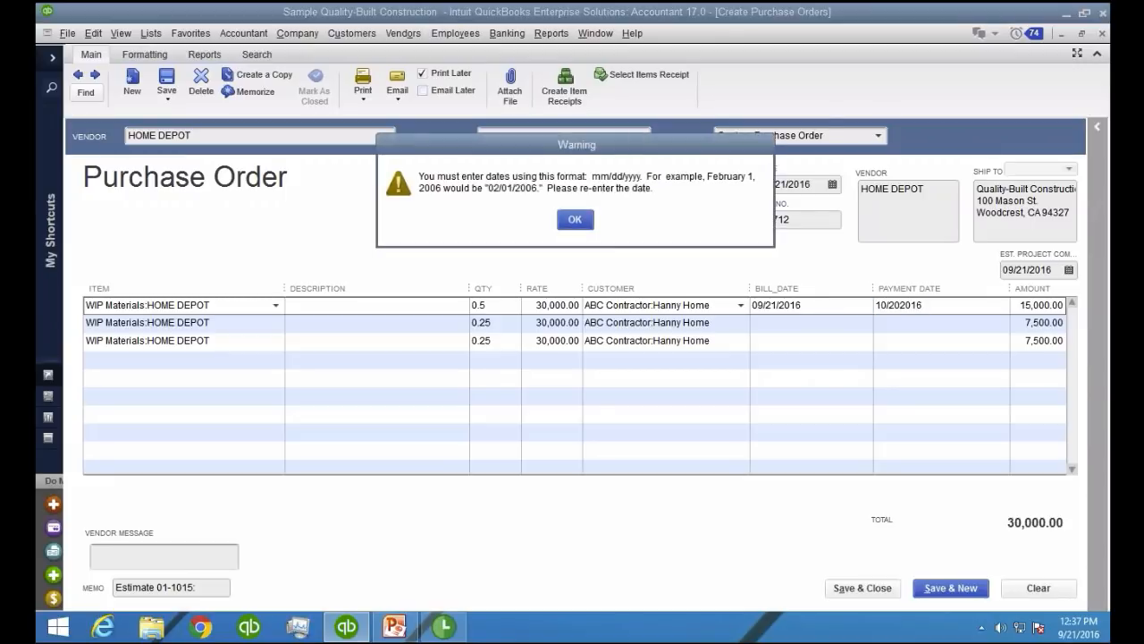
left_click(575, 219)
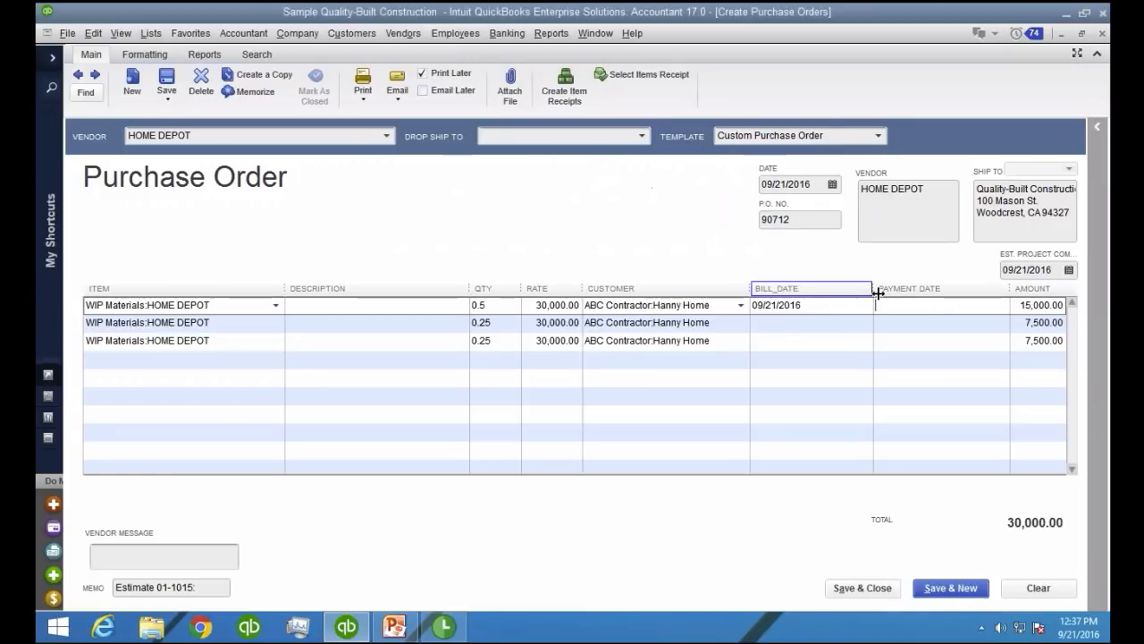
type("10/202016")
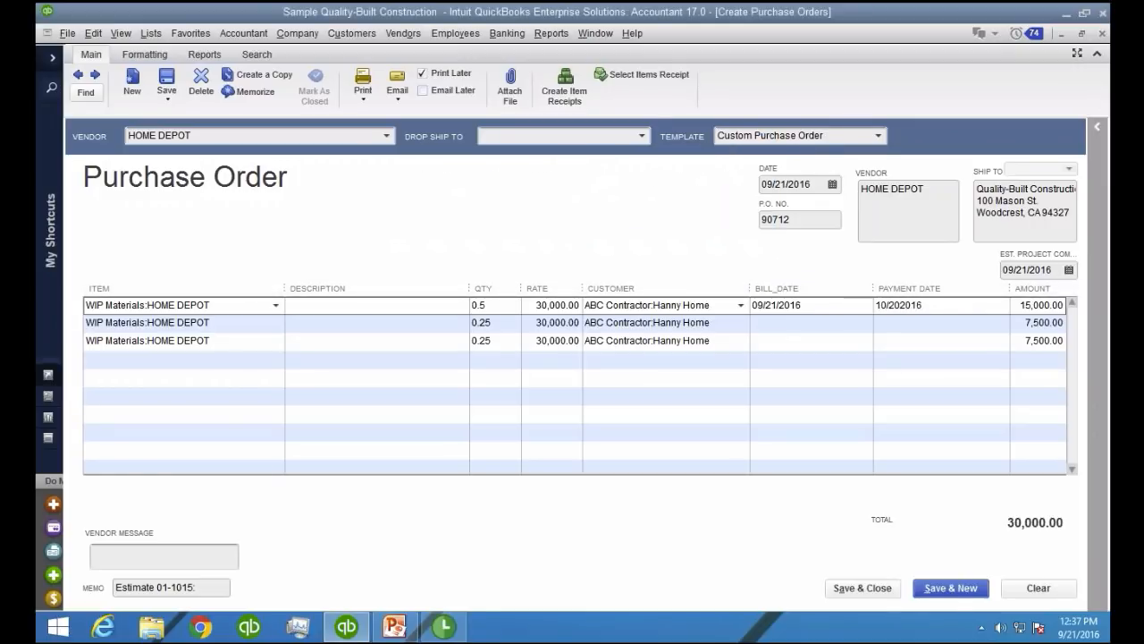
key("Tab")
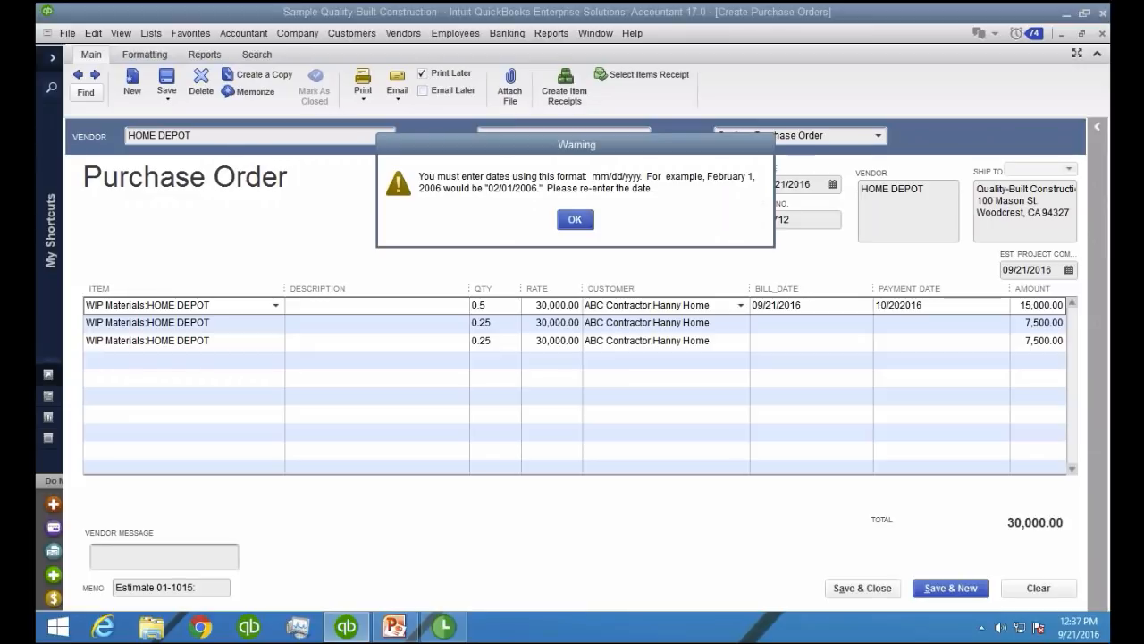
left_click(575, 219)
Set the first line's payment date to 10/20/2016 and move on to the second line's bill date
type("10/20/2016")
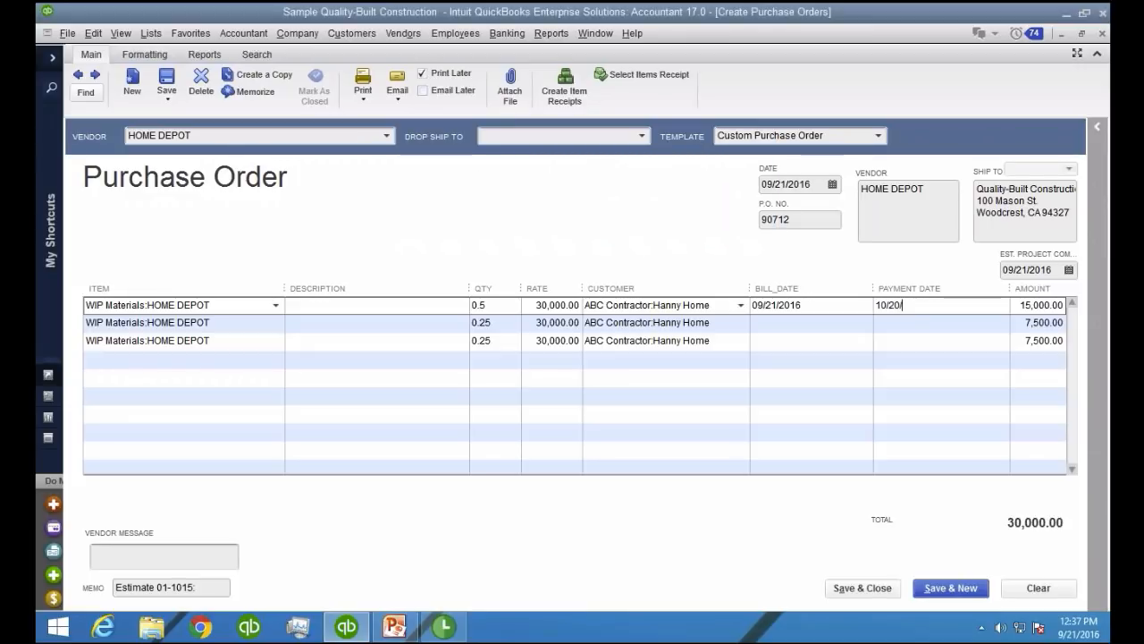
key("Tab")
key("Tab")
key("Tab")
key("Tab")
key("Tab")
key("Tab")
key("Tab")
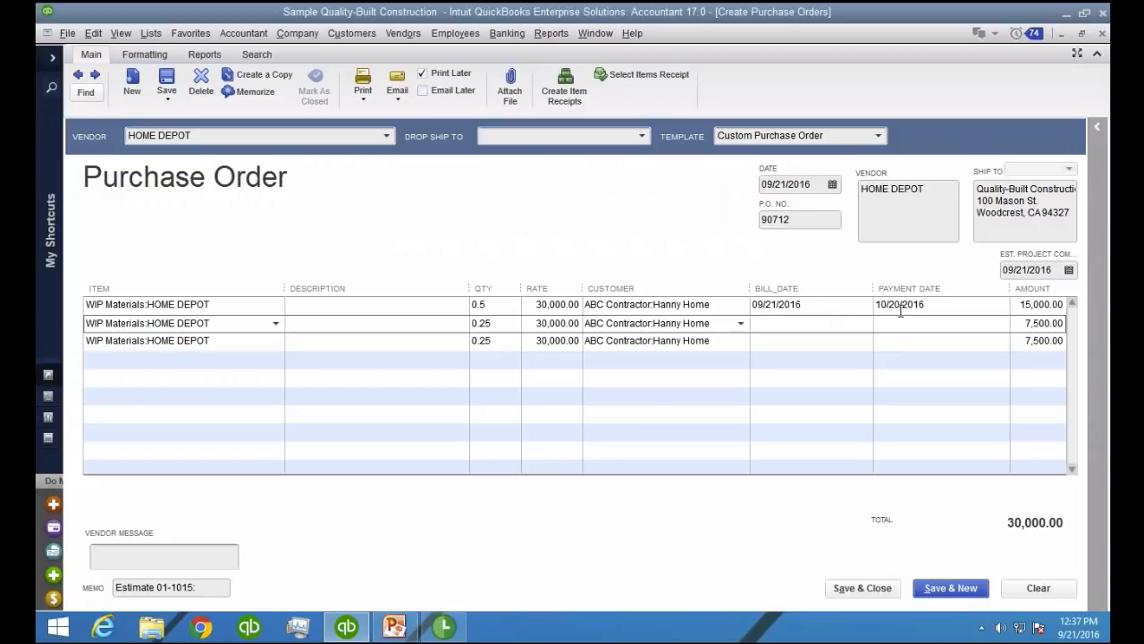
Set the second HOME DEPOT line's bill date to 10/15/2016 and its payment date to 11/15/2016
type("10/15/2016")
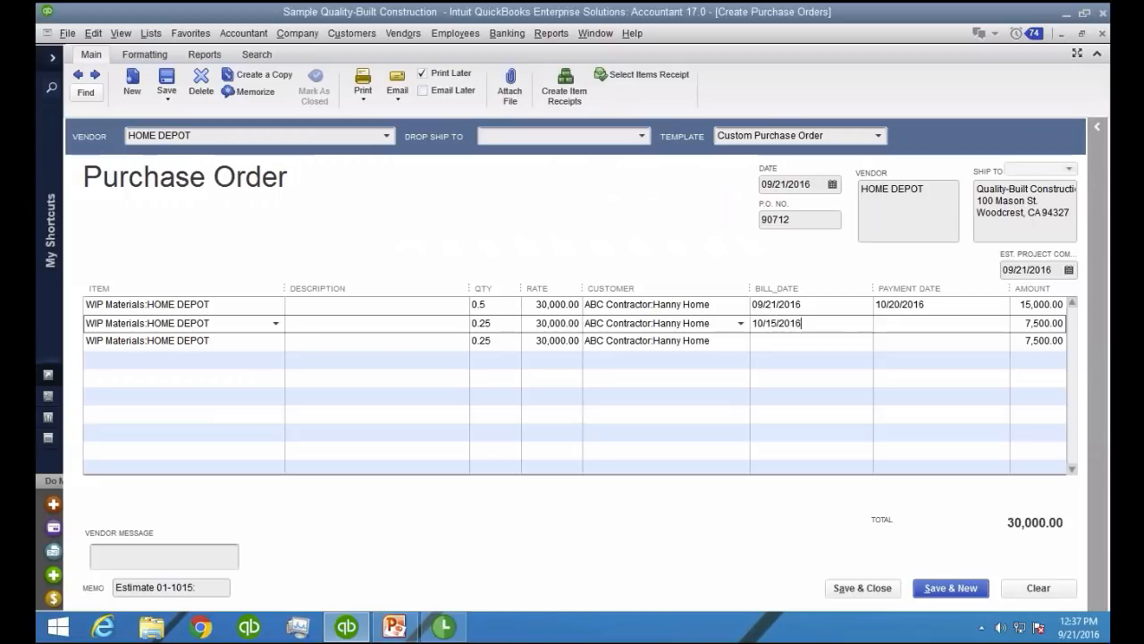
key("Tab")
type("11/15/2016")
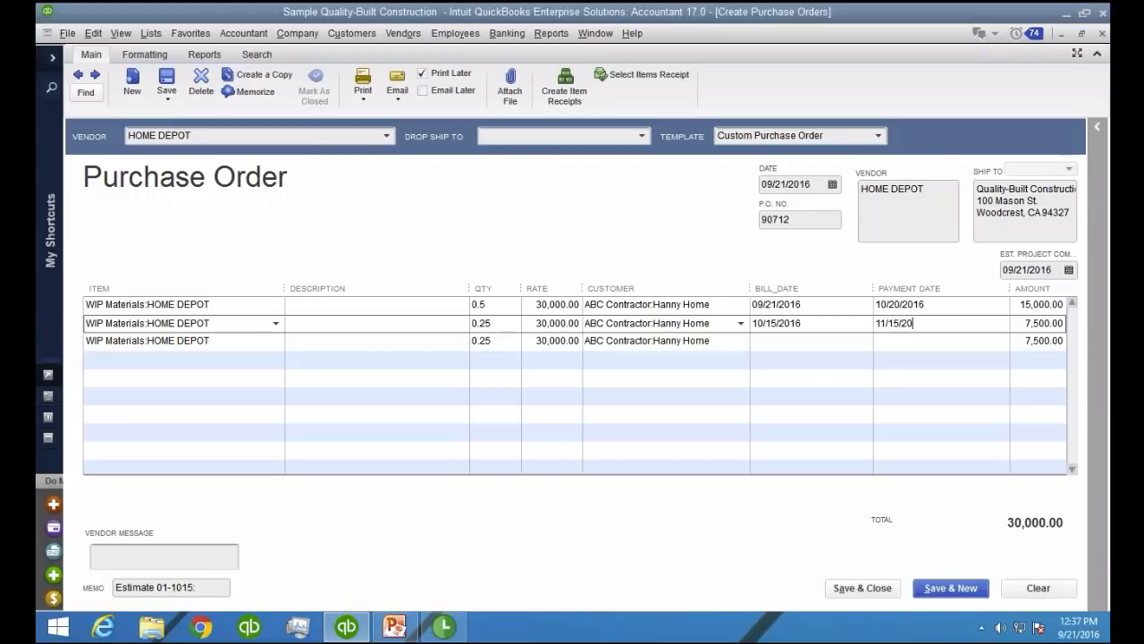
key("Tab")
key("Tab")
key("Tab")
key("Tab")
key("Tab")
key("Tab")
key("Tab")
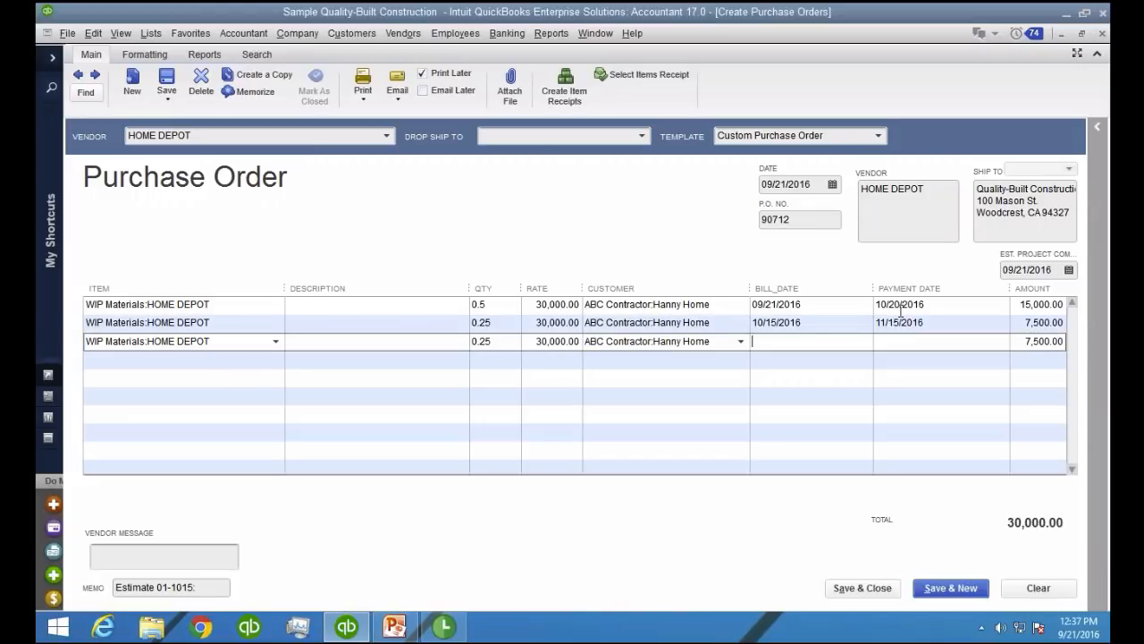
Set the third HOME DEPOT line's bill date to 11/01/2016 and its payment date to 11/30/2016
type("11/01/2016")
key("Tab")
type("11/30/2016")
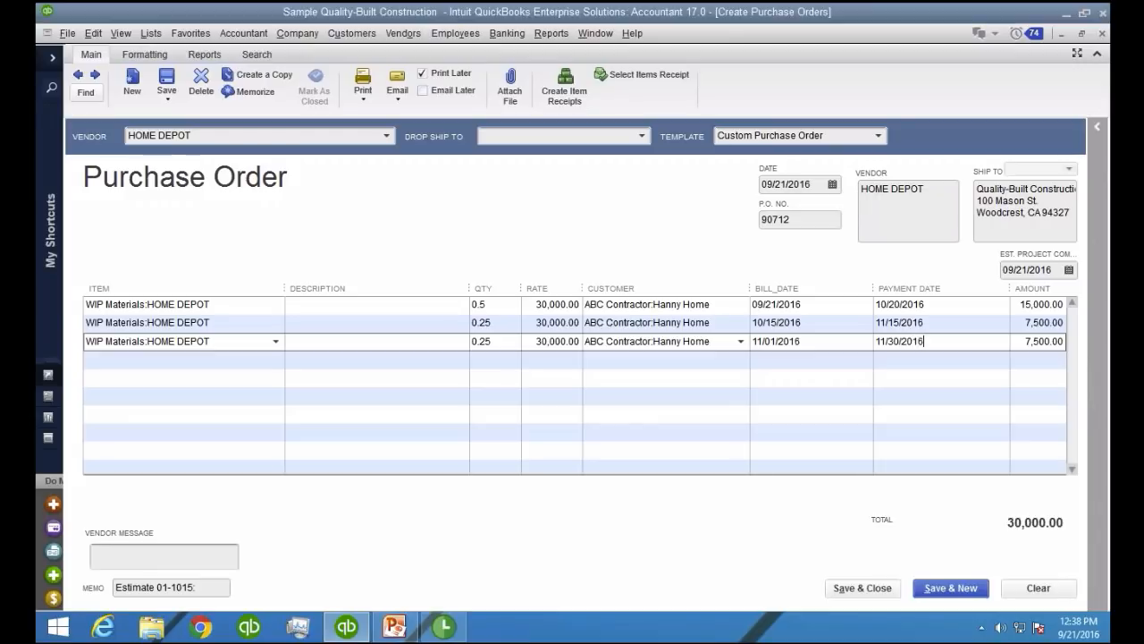
key("Tab")
left_click(534, 363)
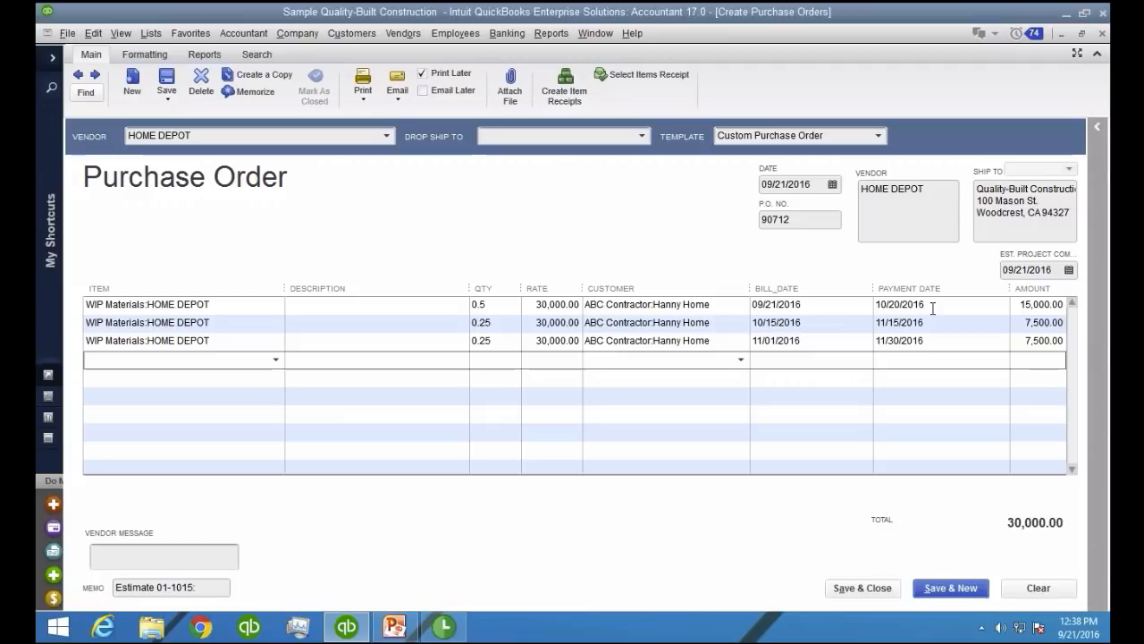
left_click(541, 371)
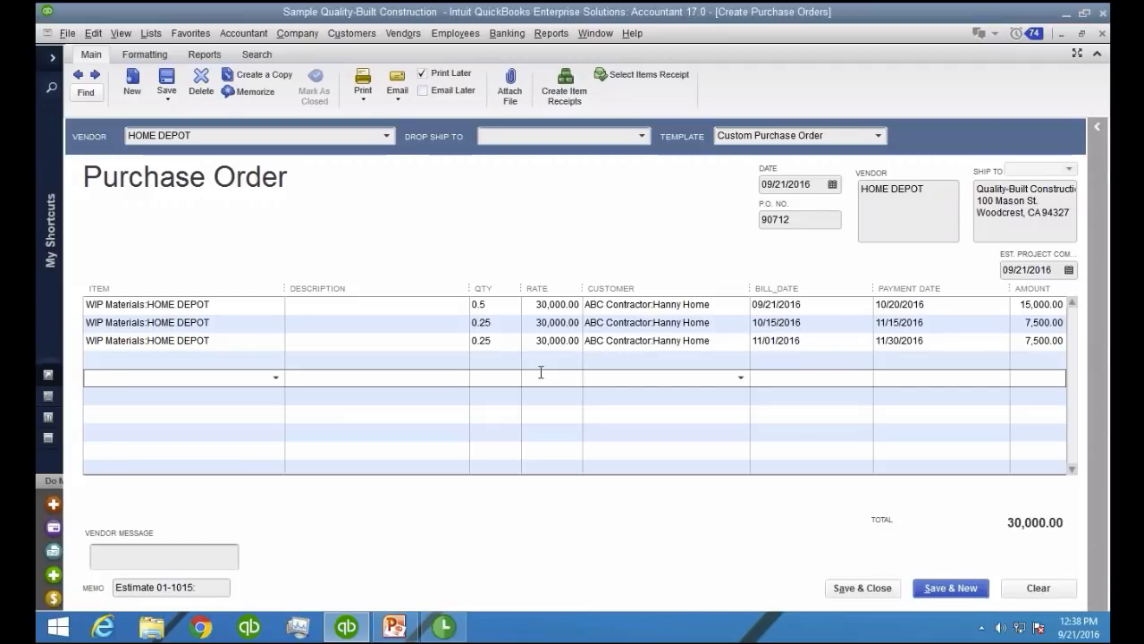
left_click(716, 308)
left_click(716, 326)
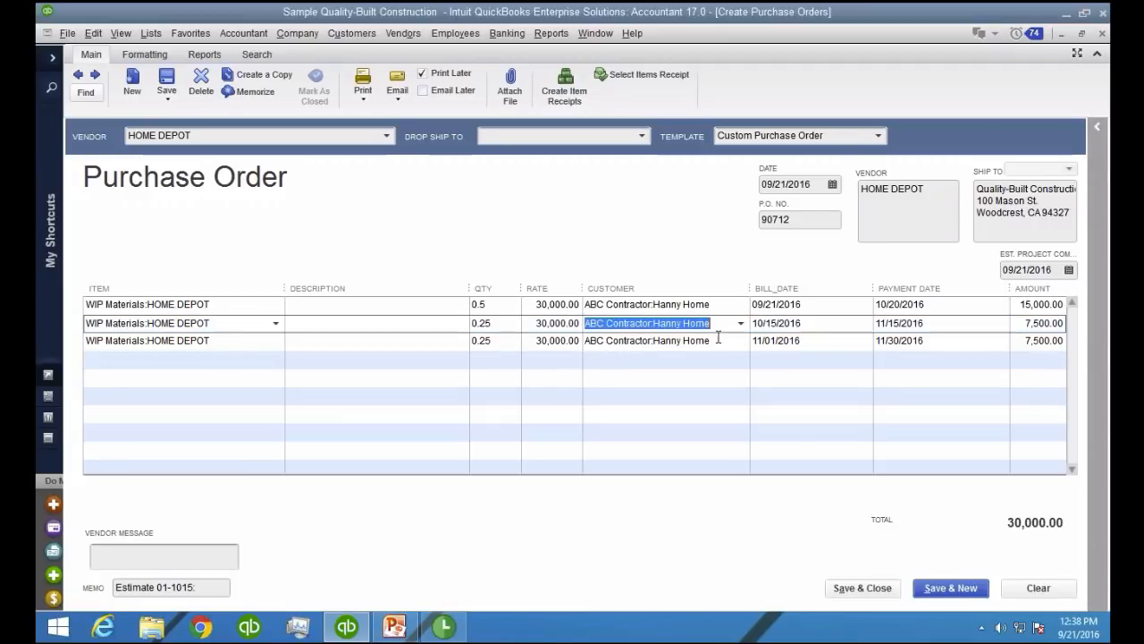
left_click(722, 355)
left_click(510, 308)
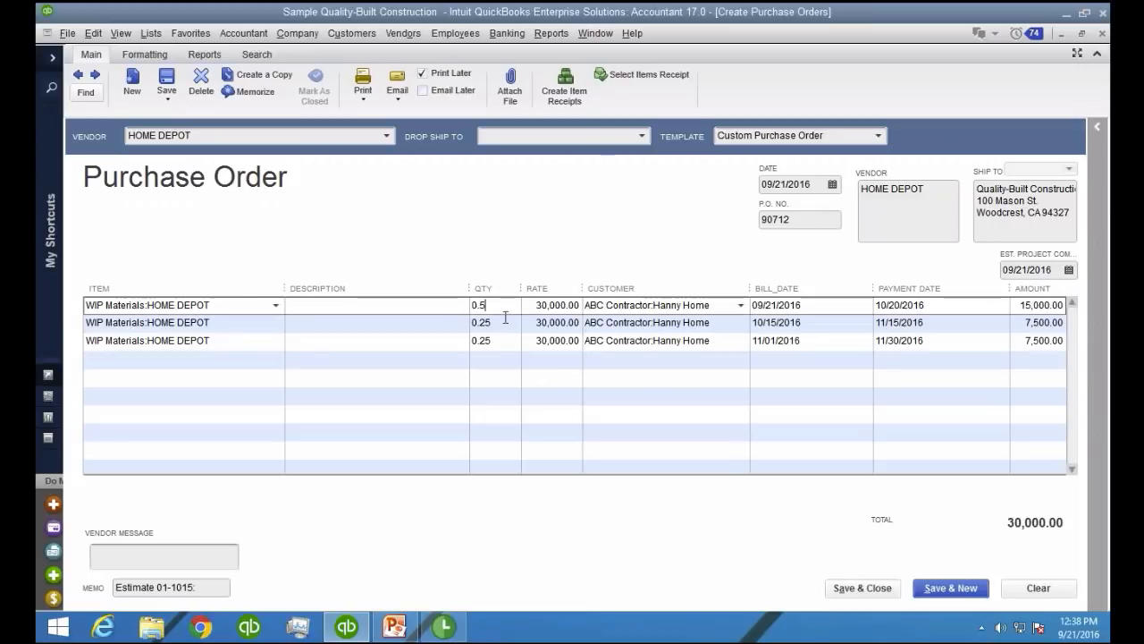
left_click(503, 327)
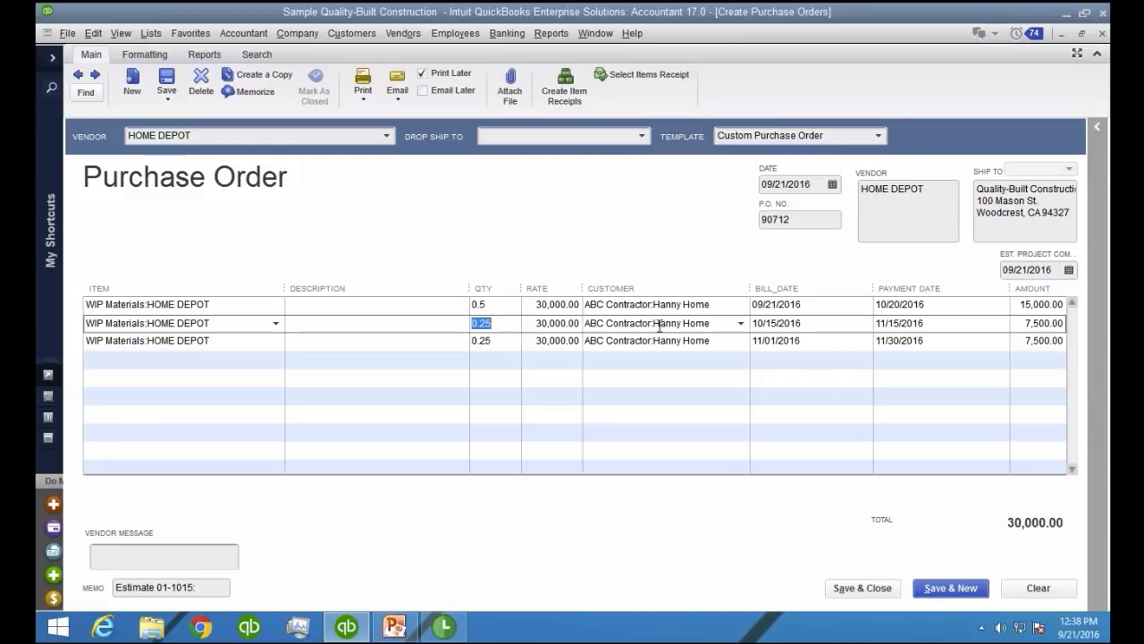
Set the purchase order's estimated project completion date to 01/10/2017, and save and close the order
left_click(1059, 273)
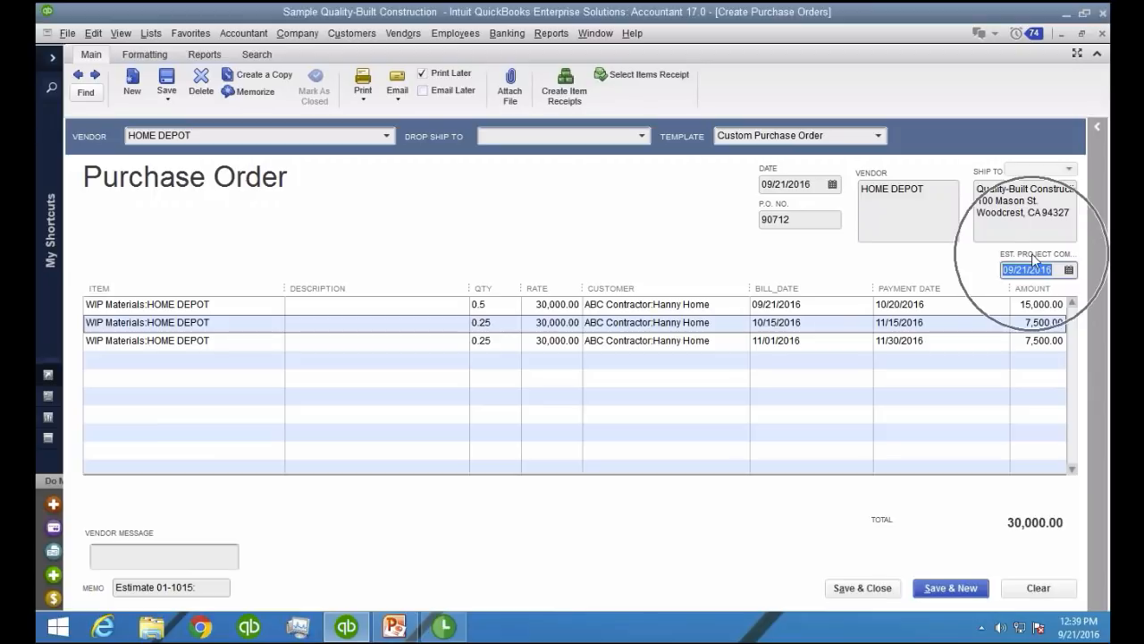
left_click(1069, 270)
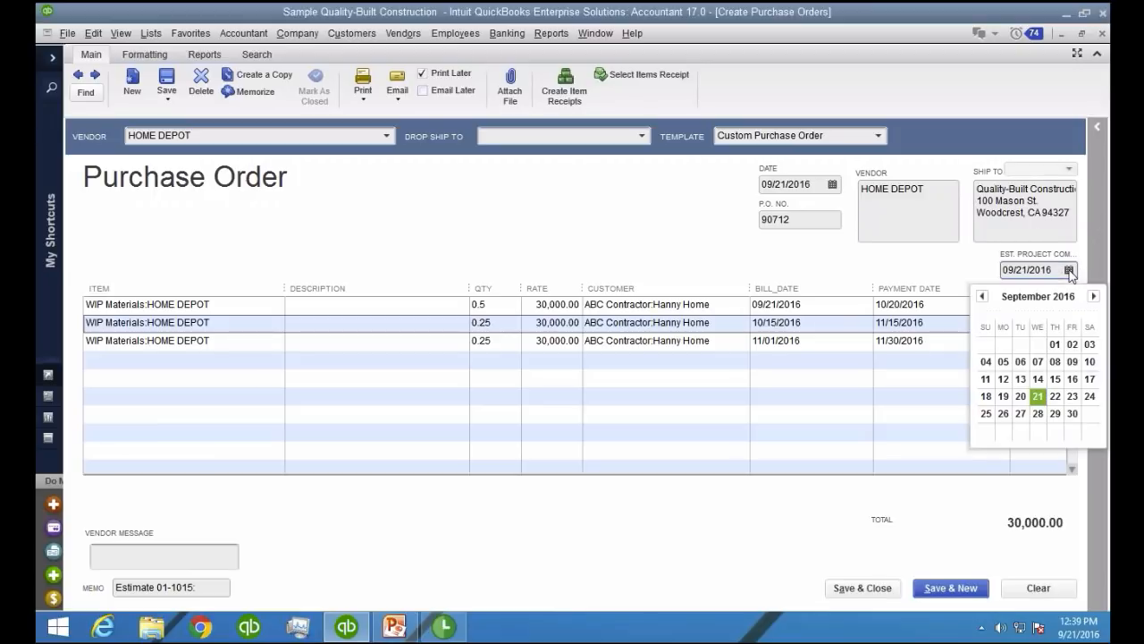
left_click(1093, 297)
left_click(1093, 298)
left_click(1092, 297)
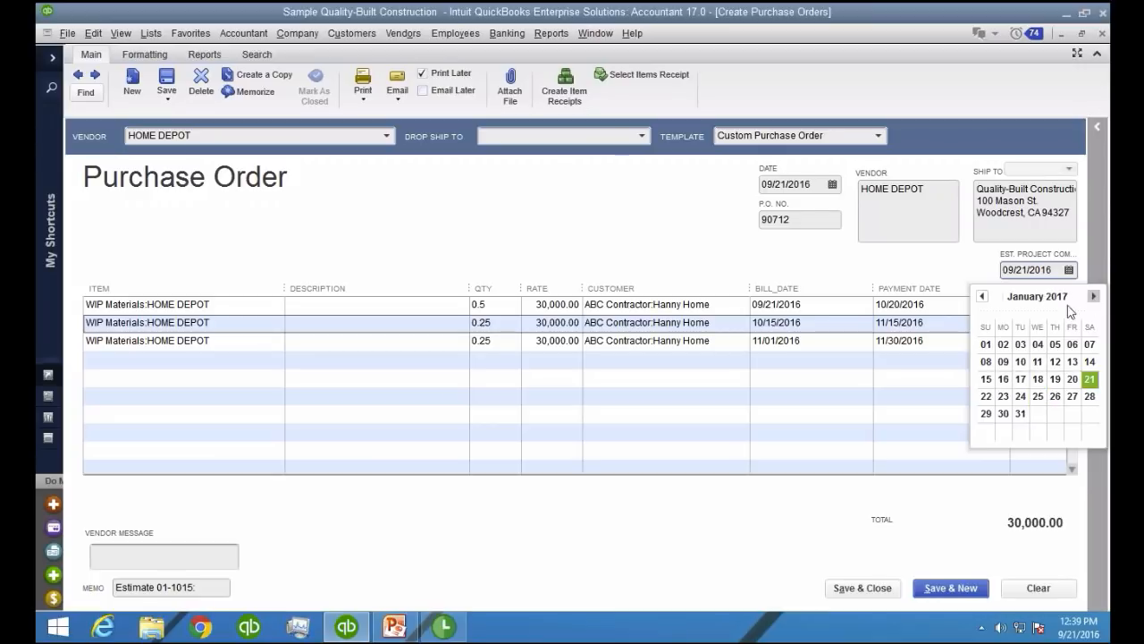
left_click(1026, 361)
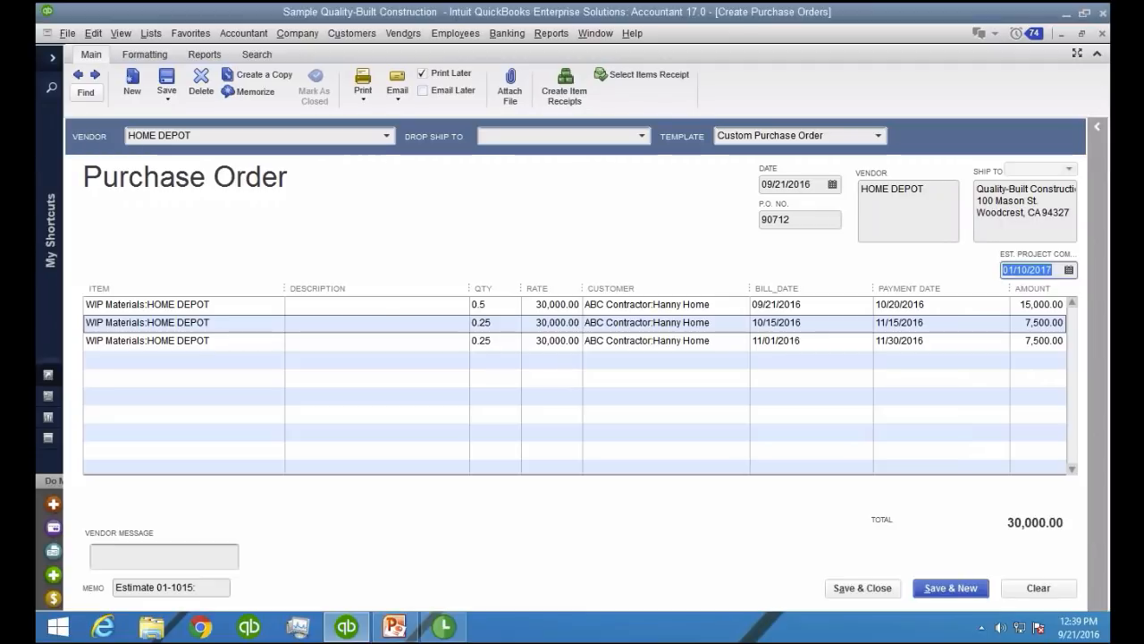
left_click(862, 588)
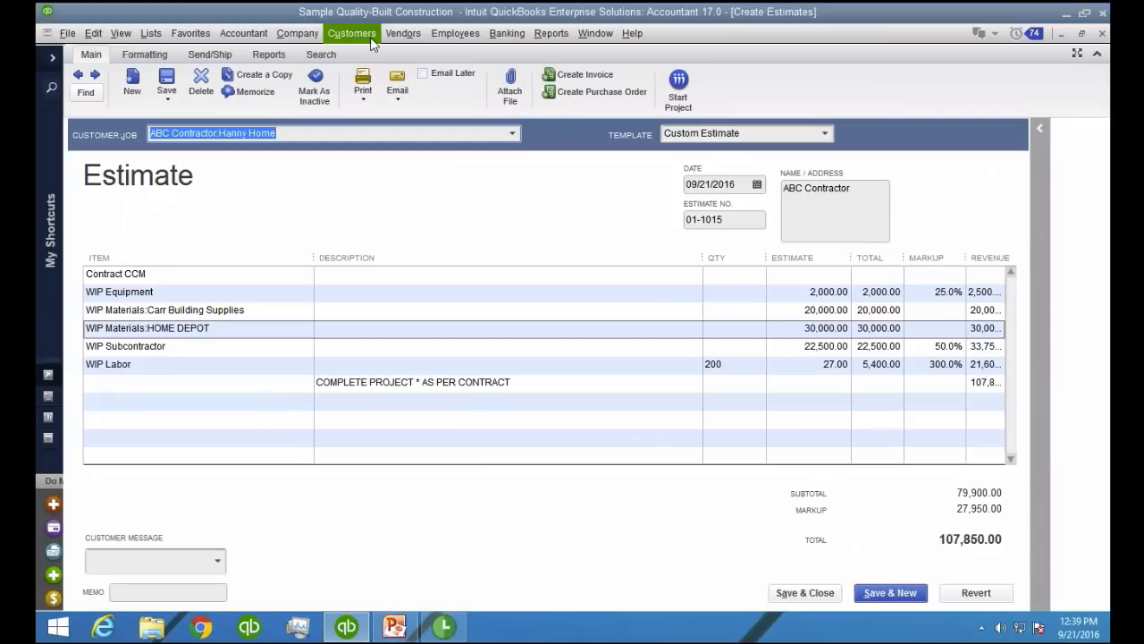
Start a new bill for vendor HOME DEPOT and choose to receive against its open purchase orders
left_click(401, 37)
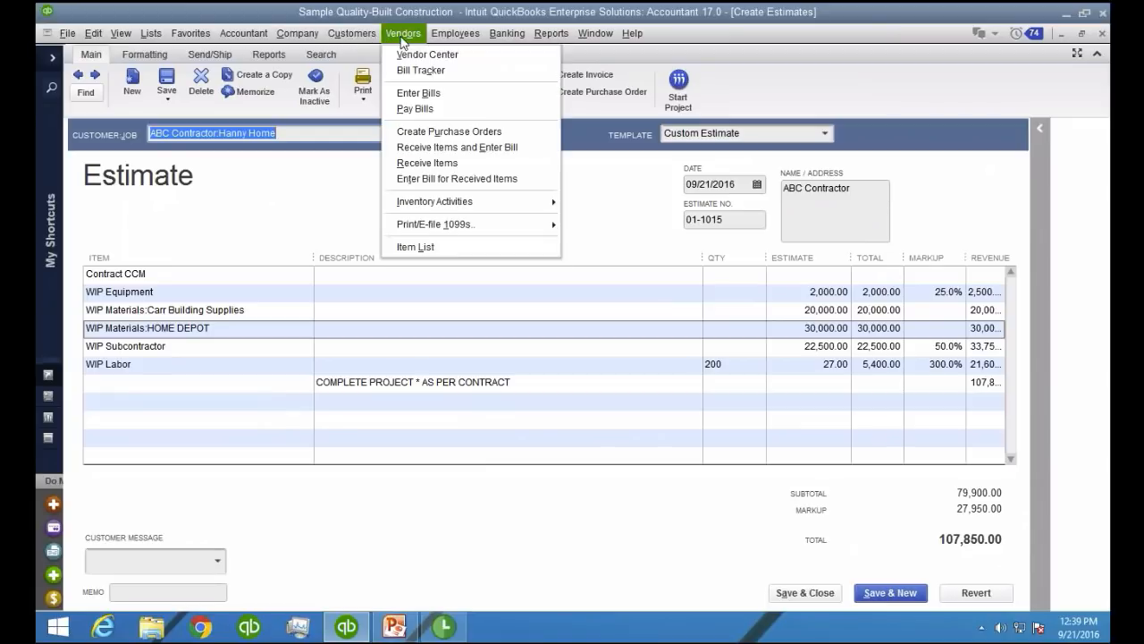
left_click(450, 94)
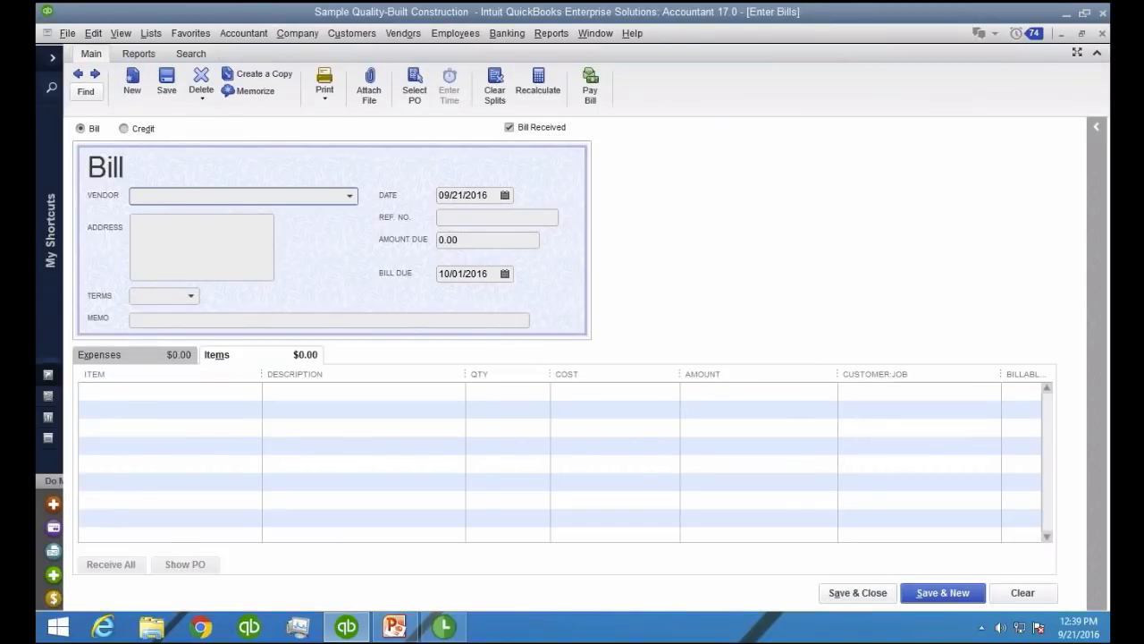
left_click(341, 194)
type("HOME DEPOT")
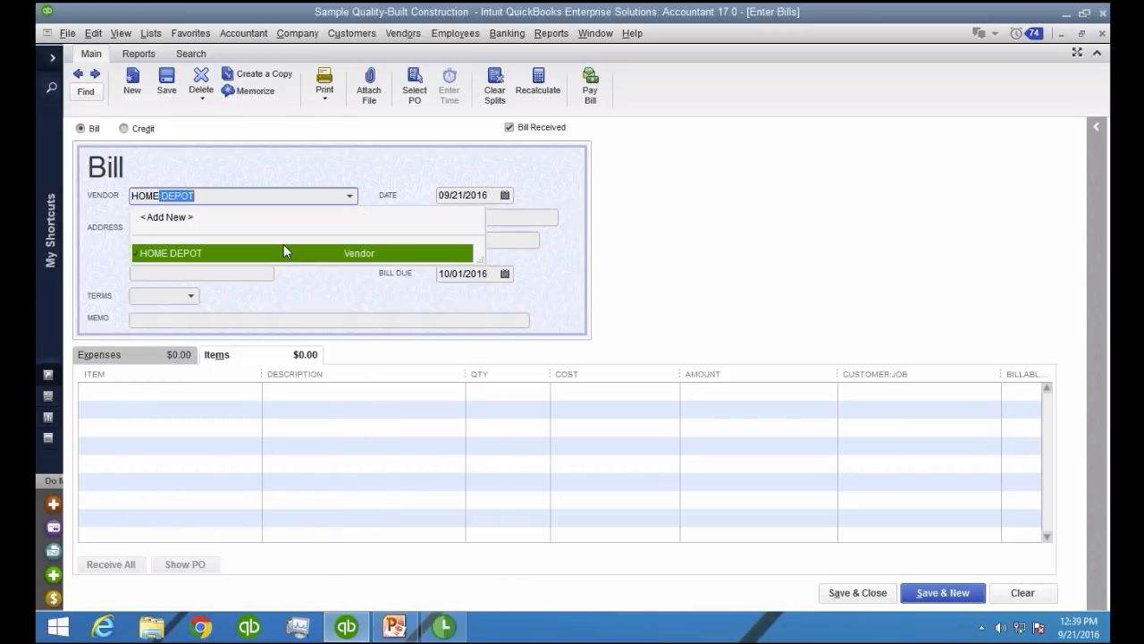
left_click(186, 254)
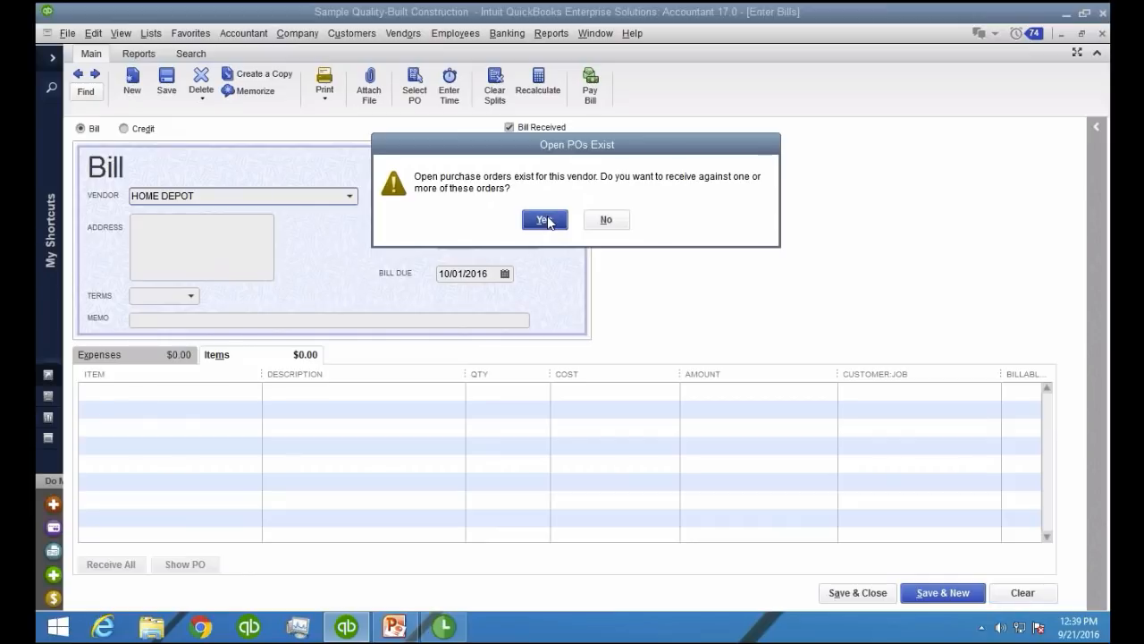
left_click_drag(549, 158, 543, 322)
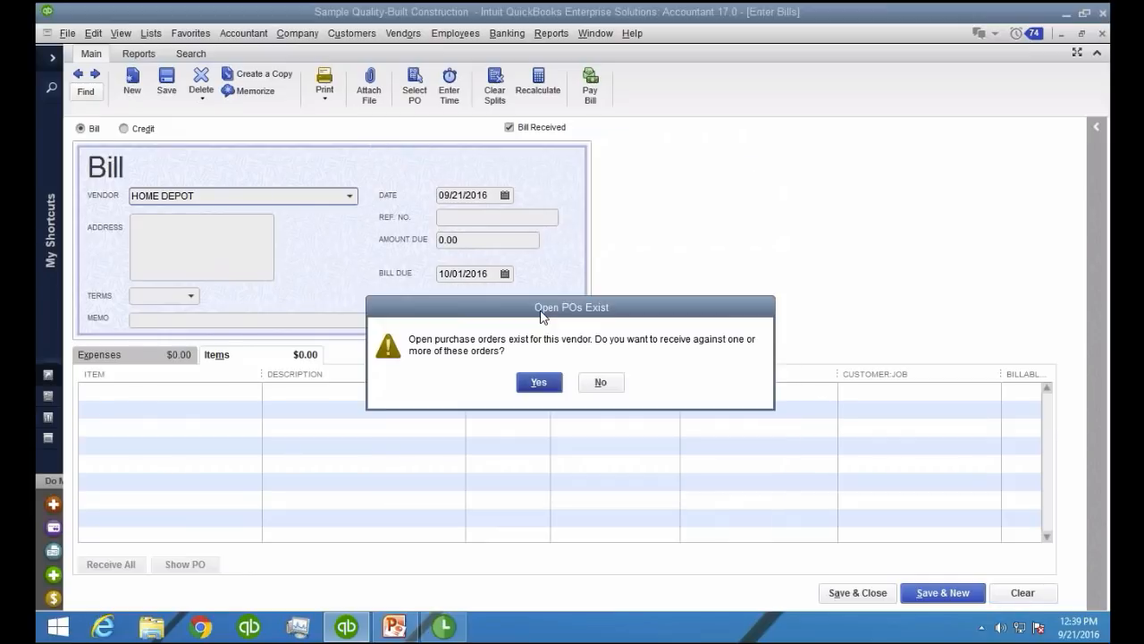
left_click(539, 384)
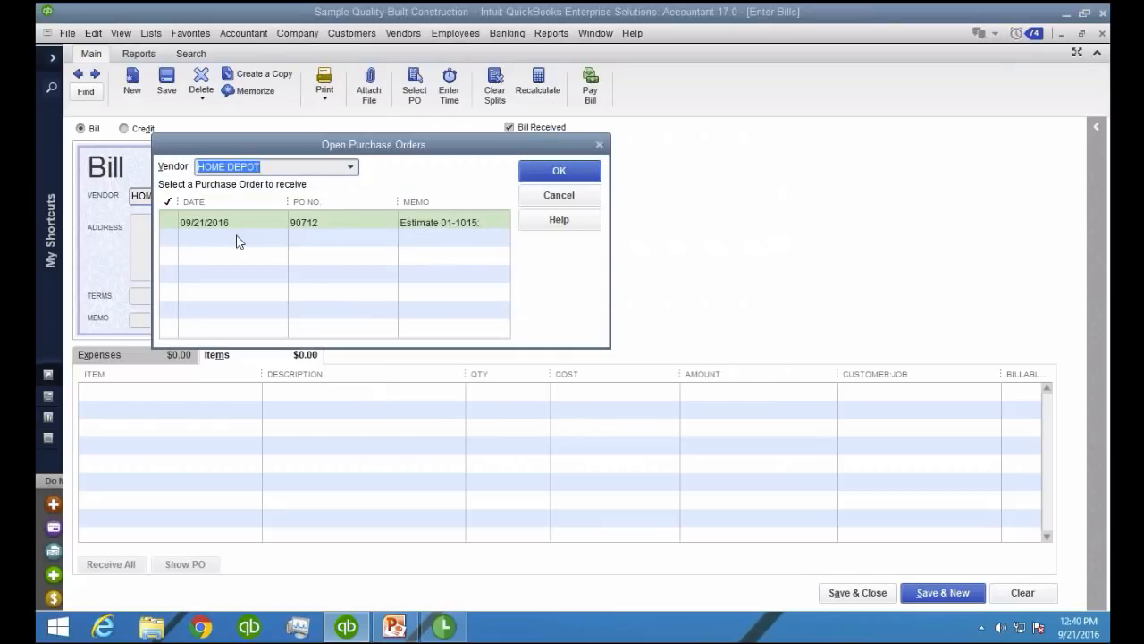
Bring the 09/21/2016 purchase order for Estimate 01-1015 into the HOME DEPOT bill
left_click(191, 222)
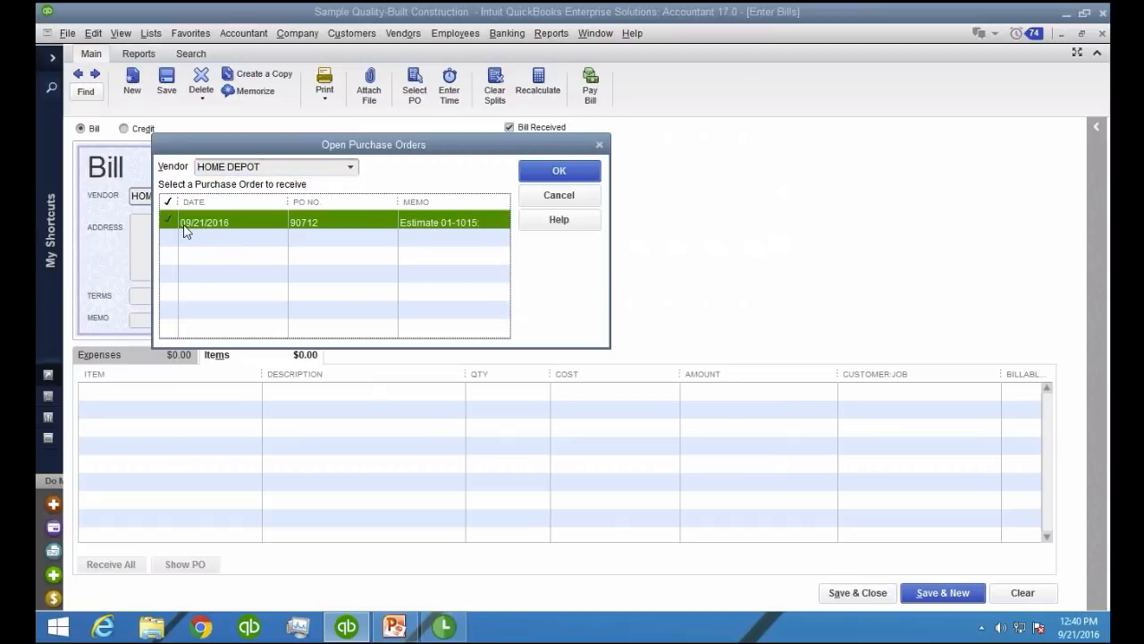
key("ctrl+1")
left_click(184, 226)
mouse_move(157, 223)
left_mouse_down()
mouse_move(141, 206)
mouse_move(163, 221)
left_mouse_up()
key("Escape")
left_click(561, 172)
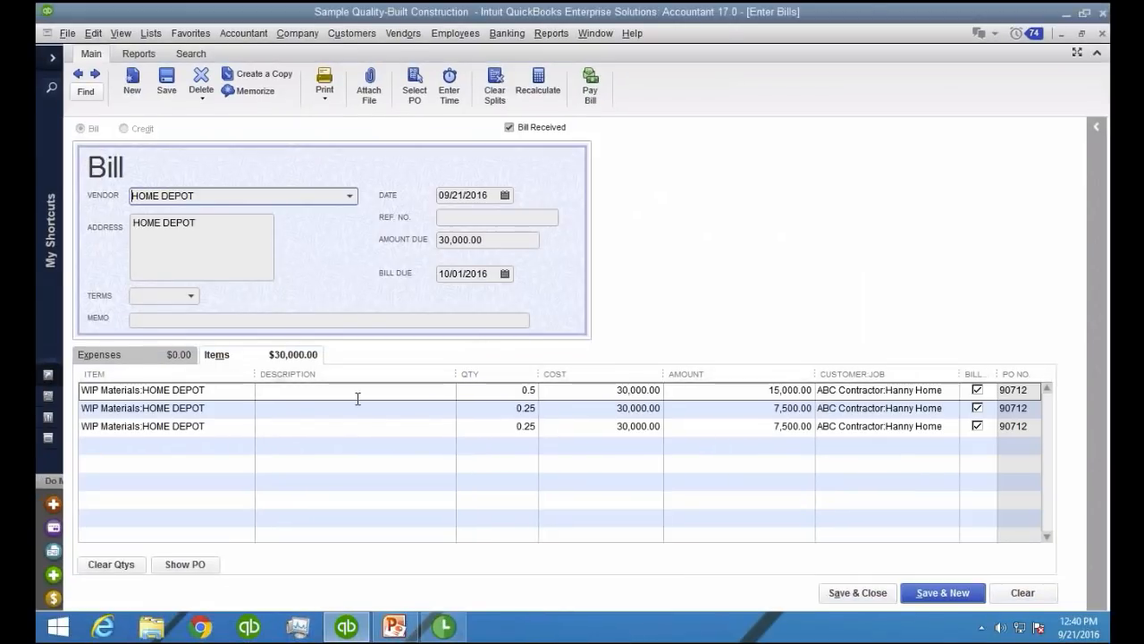
Set the quantity of the bill's second and third item lines to 0
left_click(487, 410)
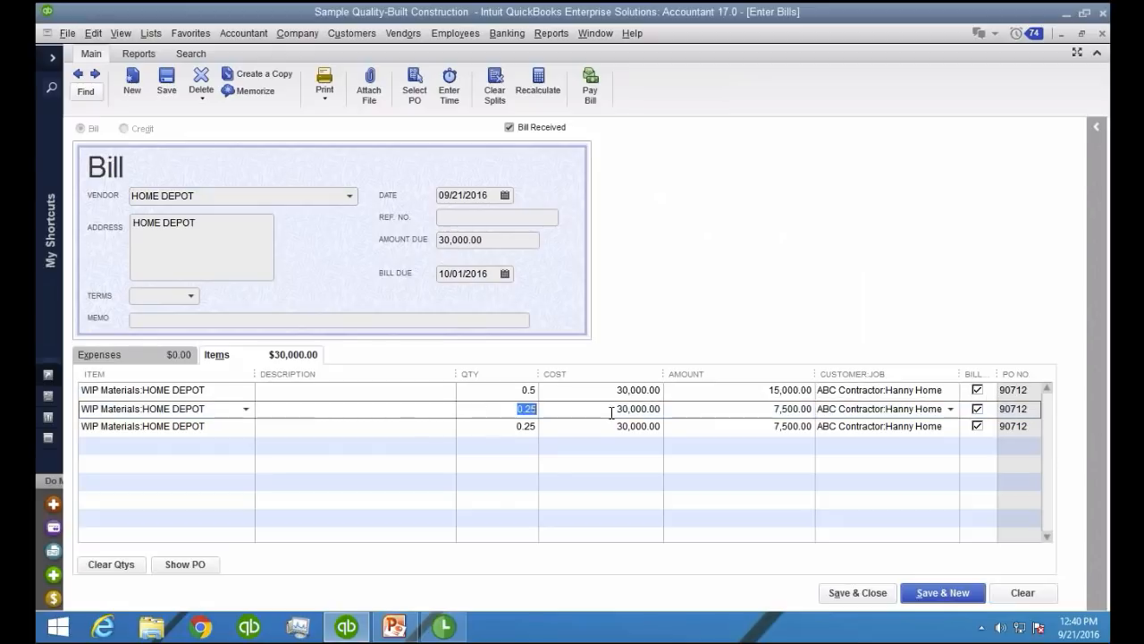
type("0")
key("Down")
type("0")
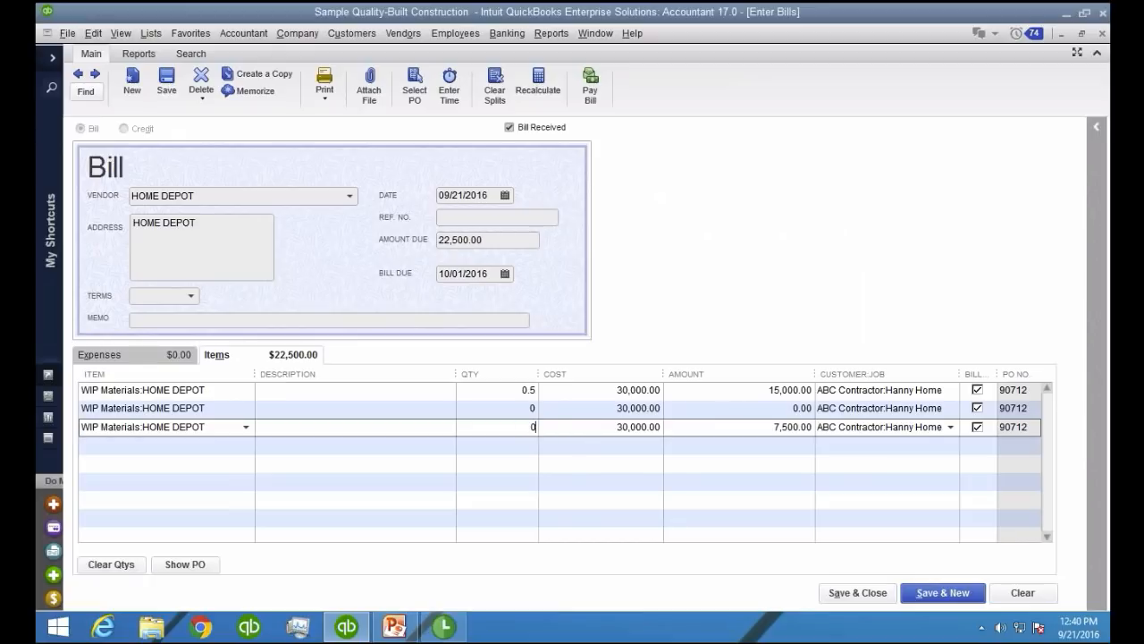
left_click(521, 409)
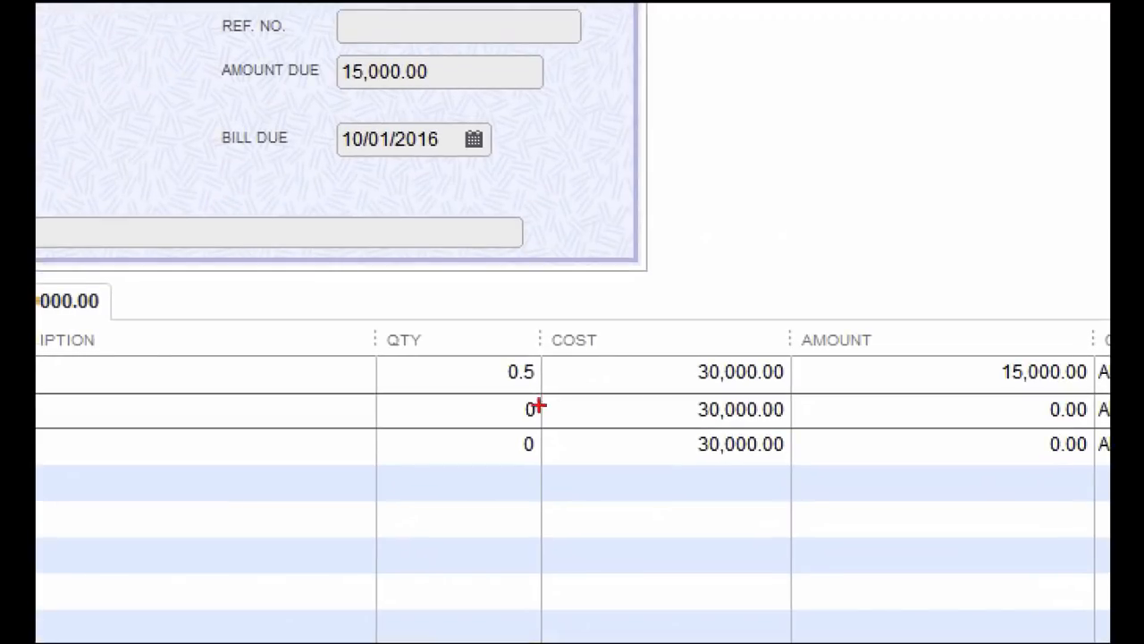
mouse_move(550, 402)
left_mouse_down()
mouse_move(494, 395)
mouse_move(566, 417)
mouse_move(547, 396)
left_mouse_up()
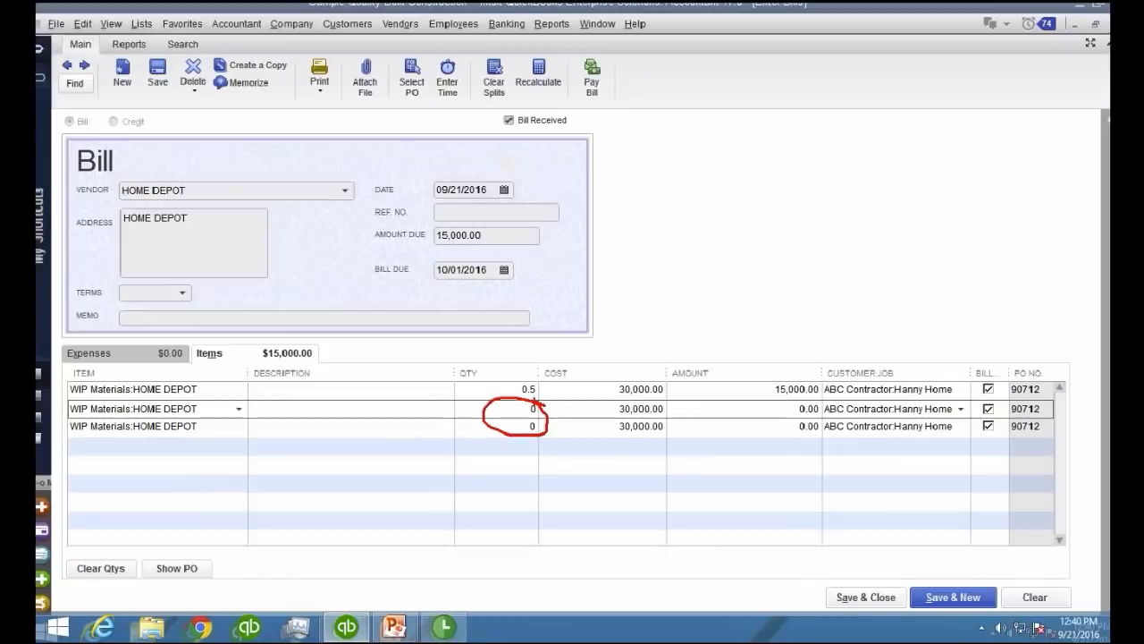
Delete the second and third item lines from the bill, keeping only the 0.5 quantity line
right_click(516, 413)
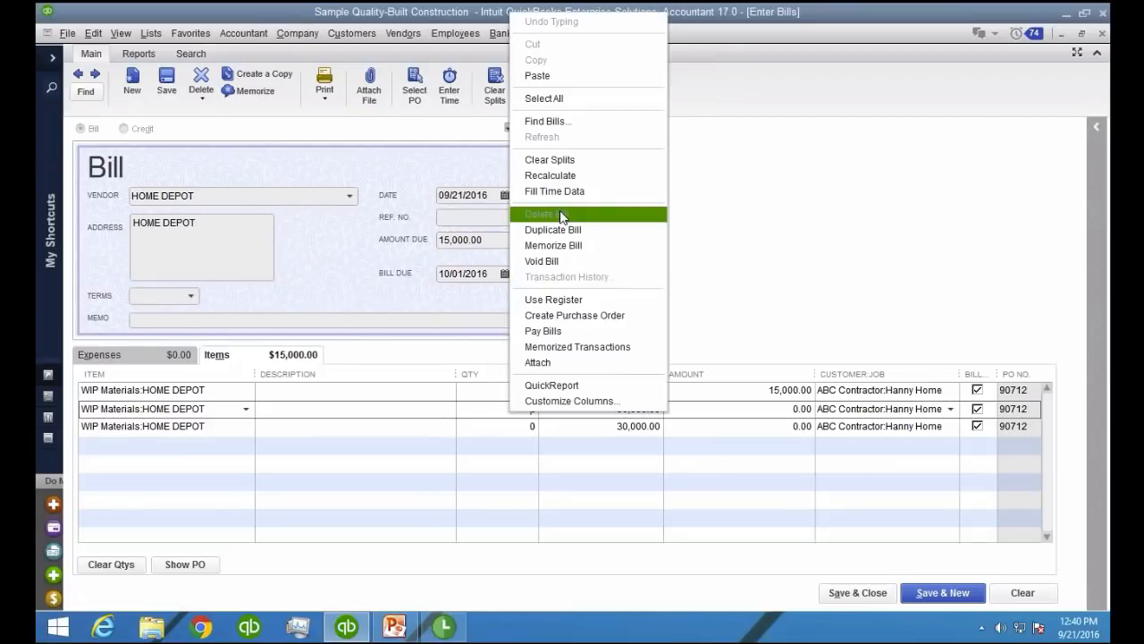
left_click(92, 37)
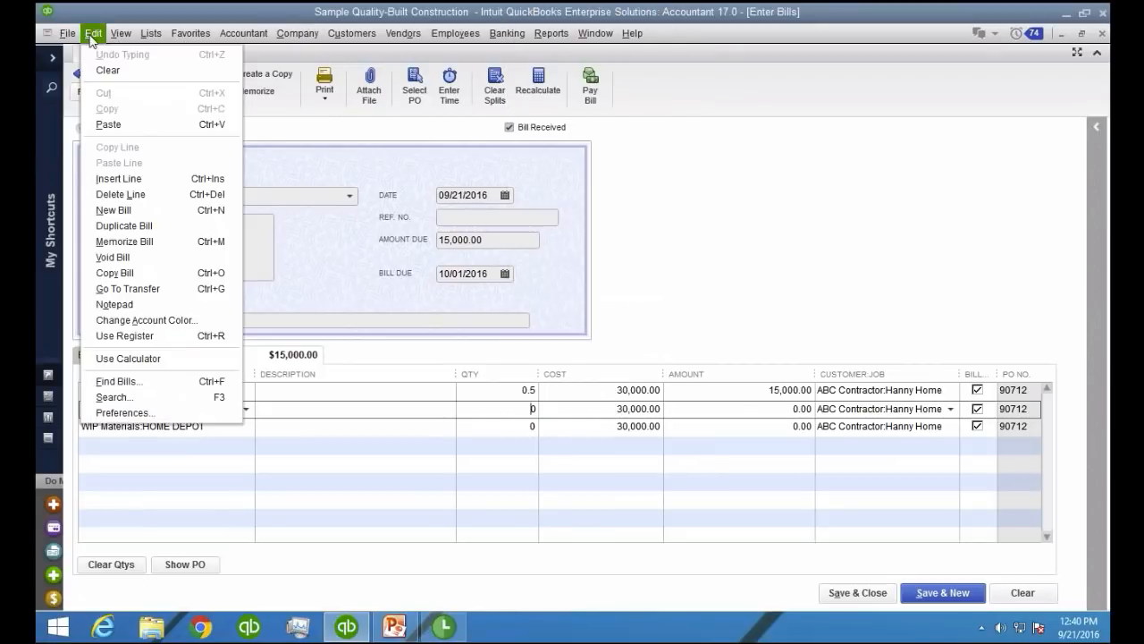
left_click(184, 196)
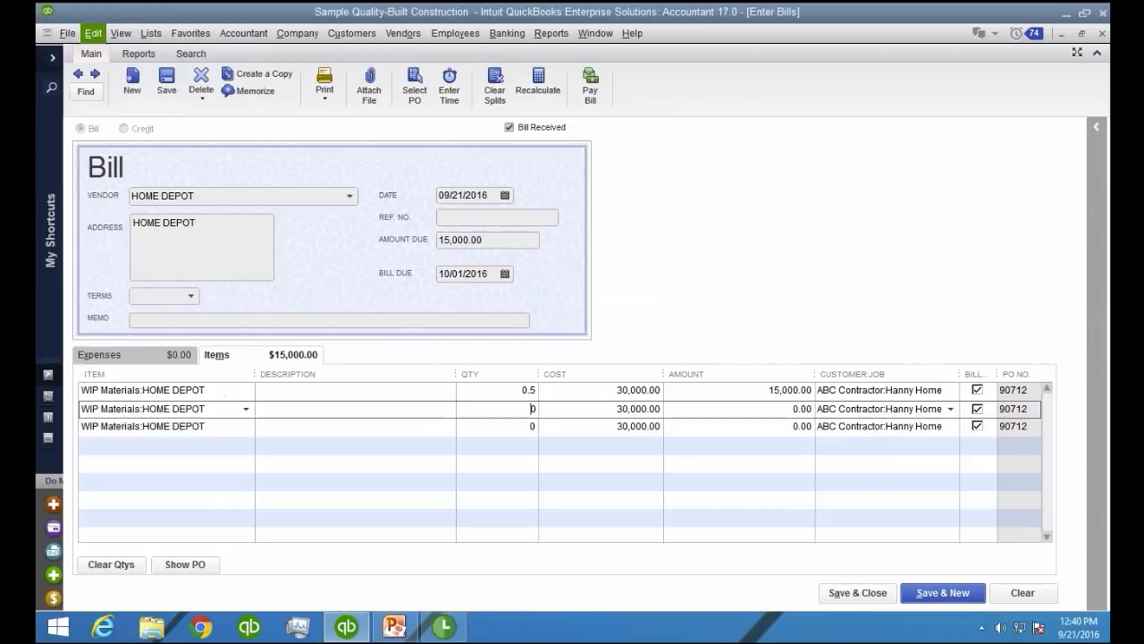
left_click(93, 33)
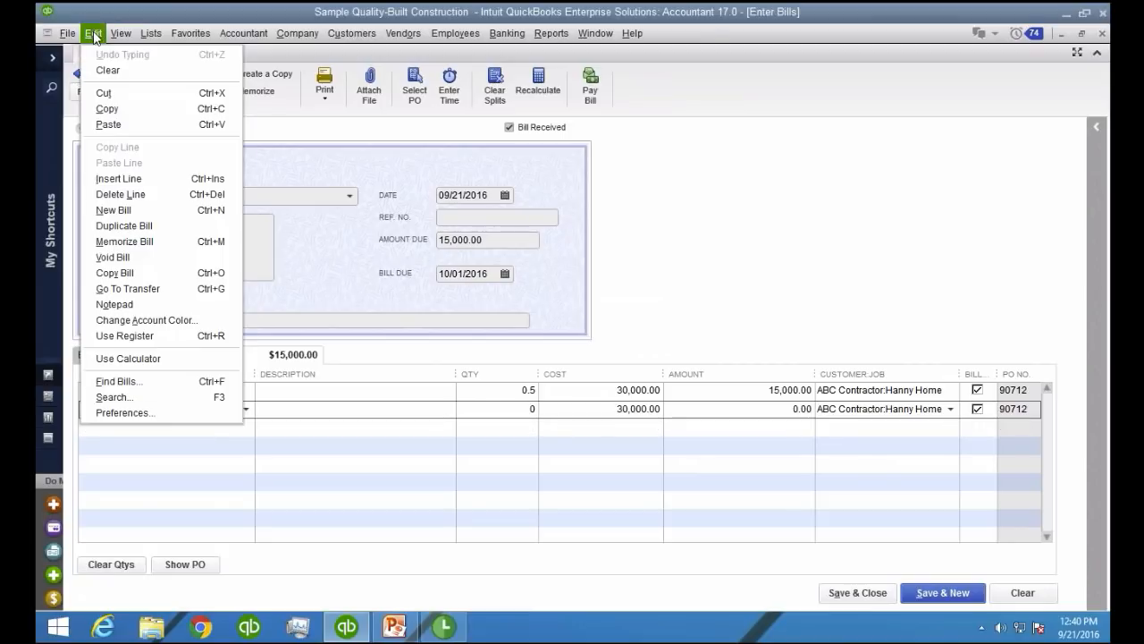
left_click(173, 194)
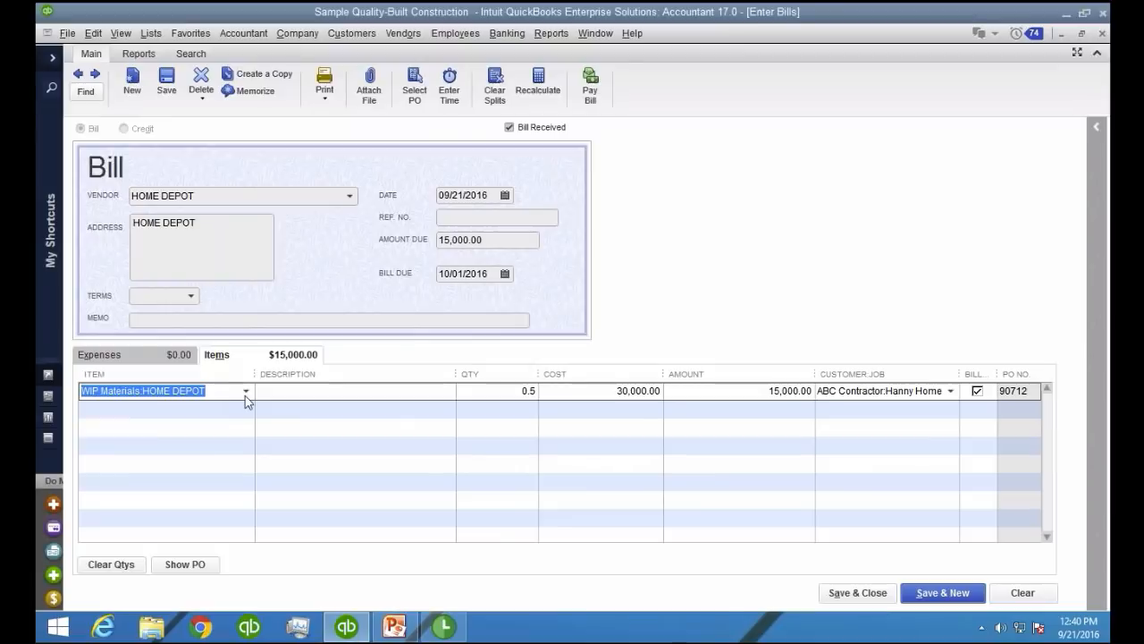
left_click(179, 414)
left_click(157, 226)
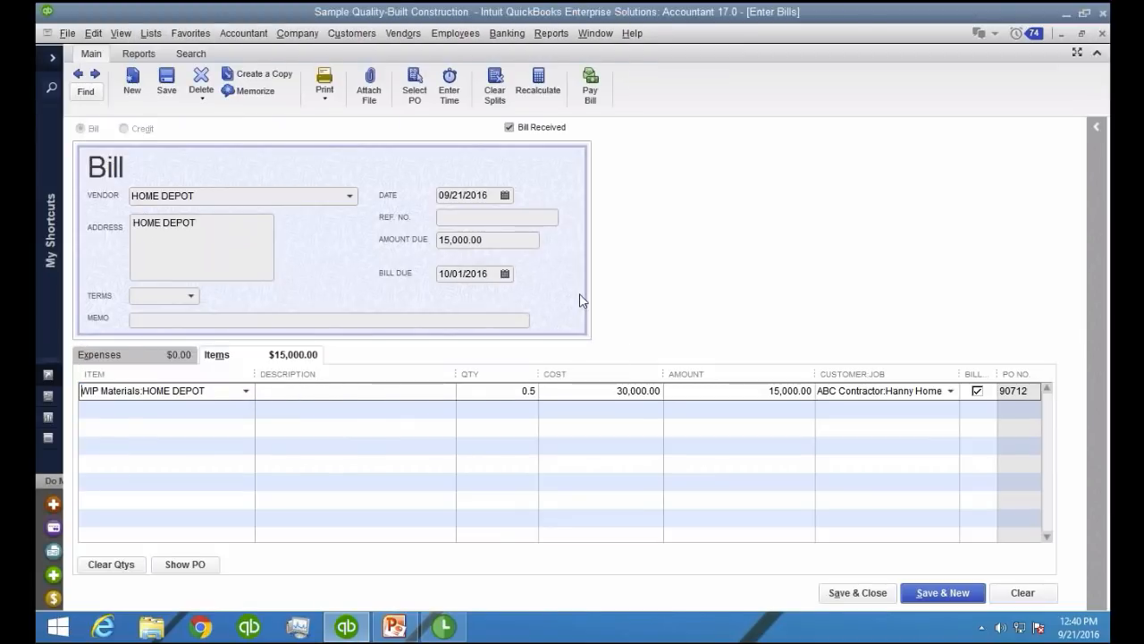
Mark the remaining WIP Materials:HOME DEPOT line on the bill as not billable
key("ctrl+1")
left_click(1100, 366)
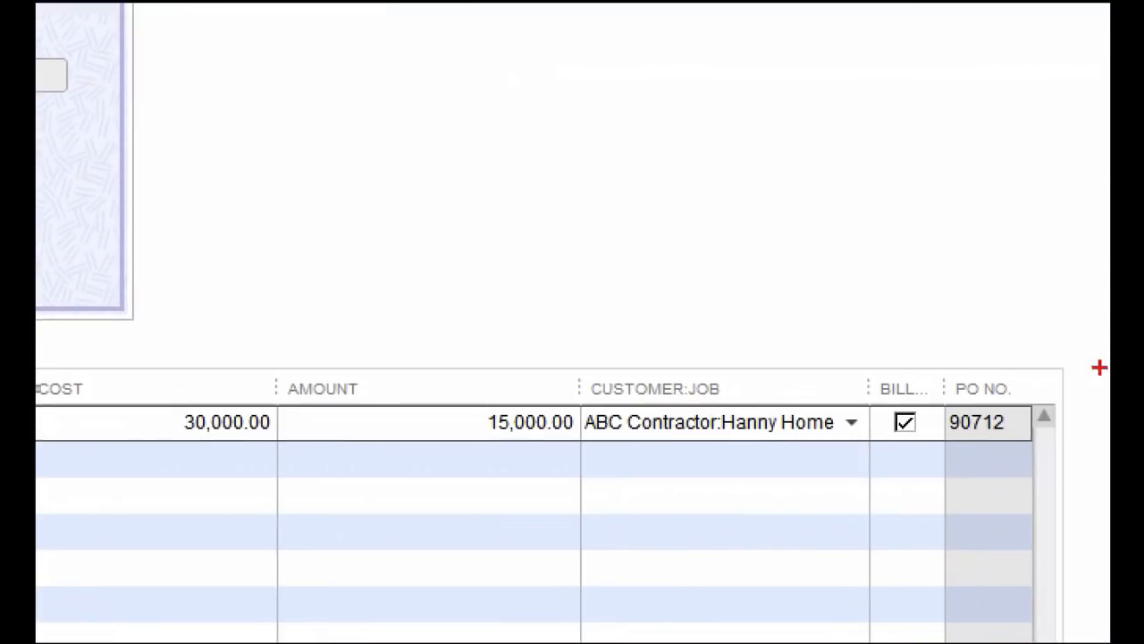
mouse_move(1007, 365)
left_mouse_down()
mouse_move(871, 335)
mouse_move(917, 329)
left_mouse_up()
key("Escape")
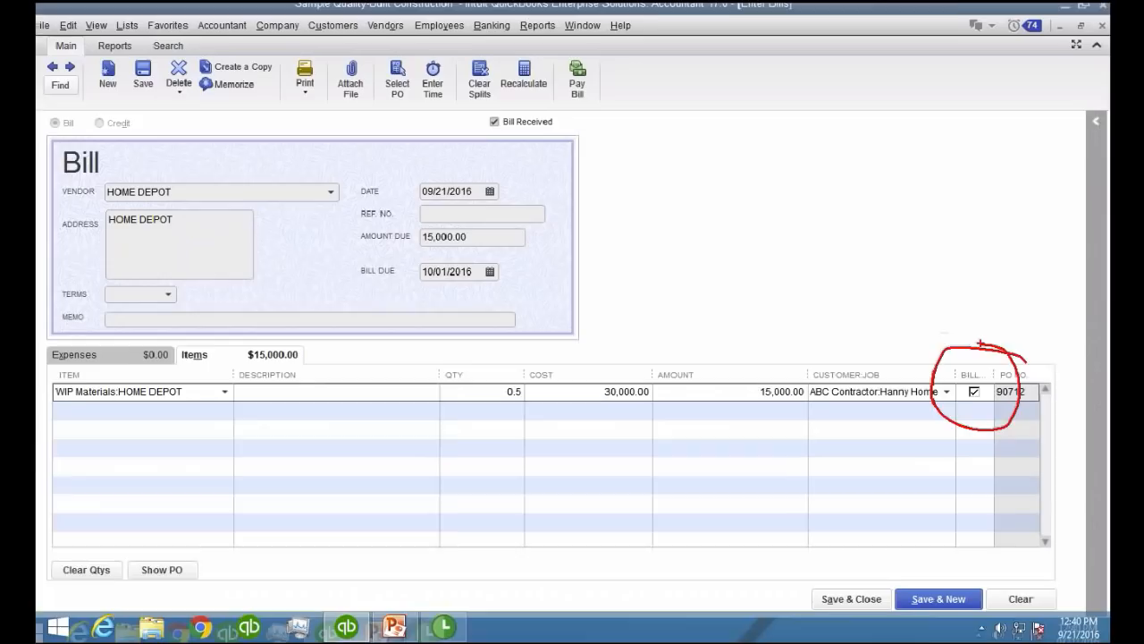
left_click(981, 392)
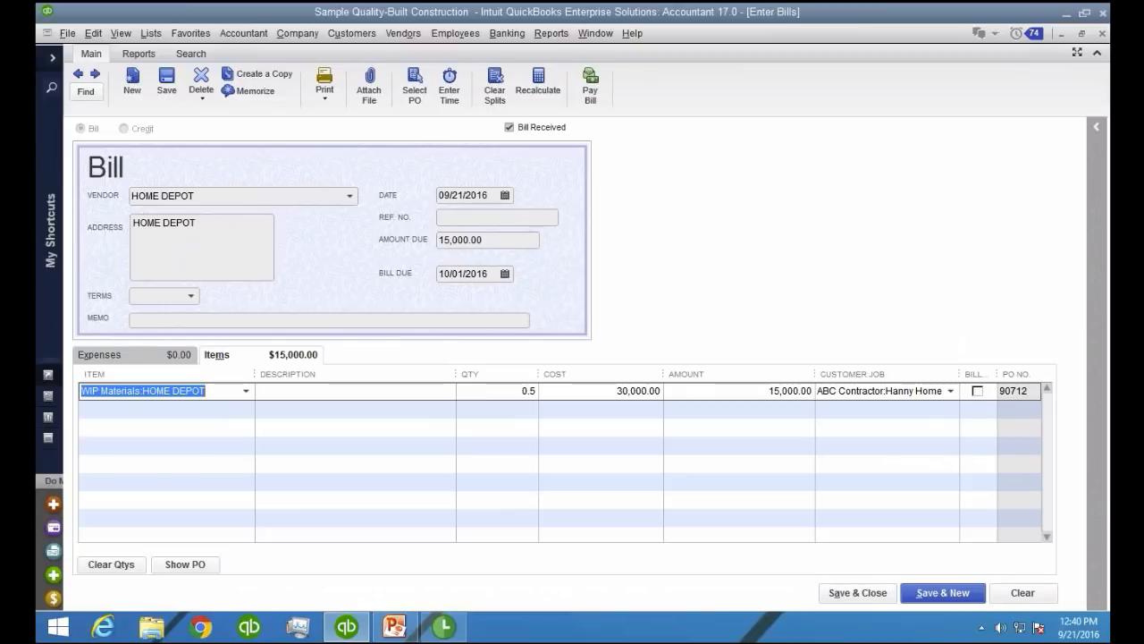
Save and close the bill with reference number 44234 and Net 30 terms, keeping those terms for HOME DEPOT
left_click(486, 218)
type("44234")
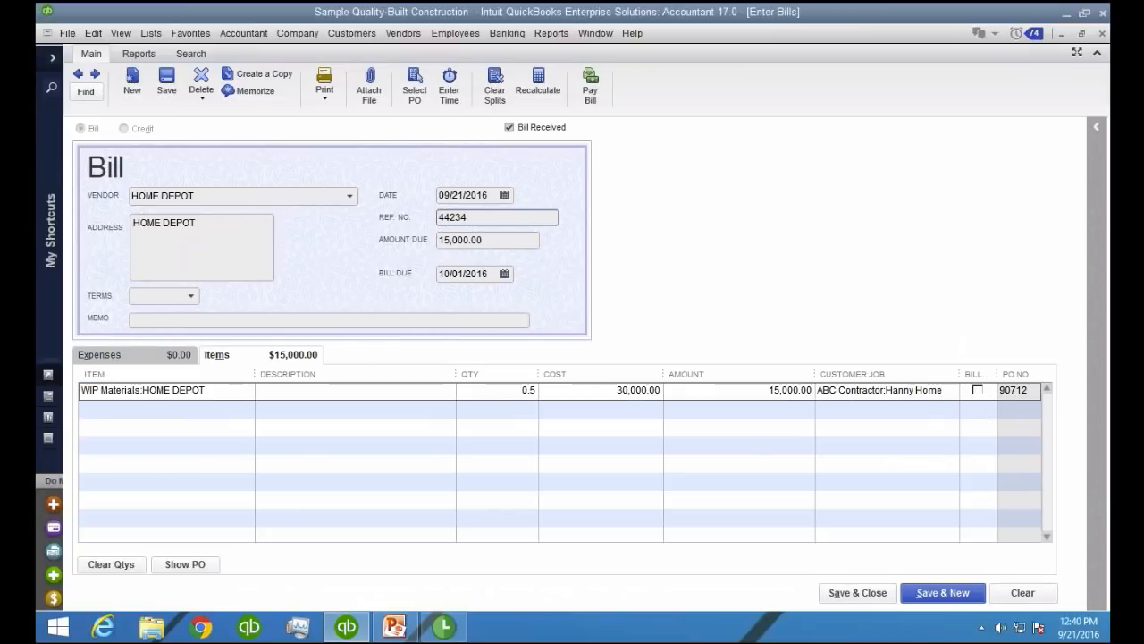
left_click(192, 295)
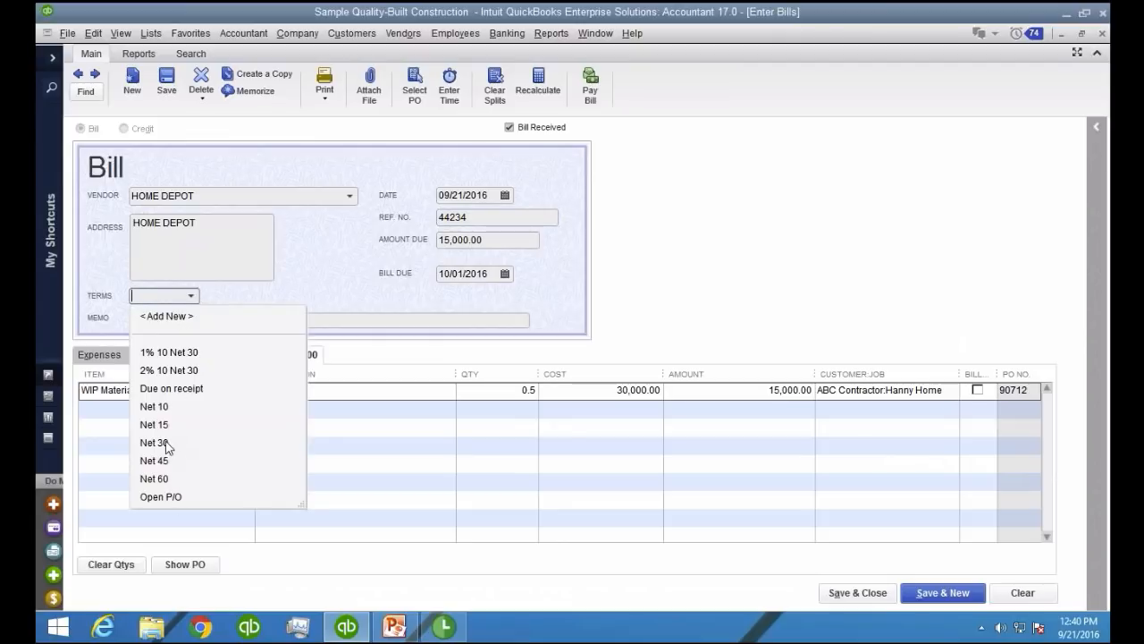
left_click(154, 443)
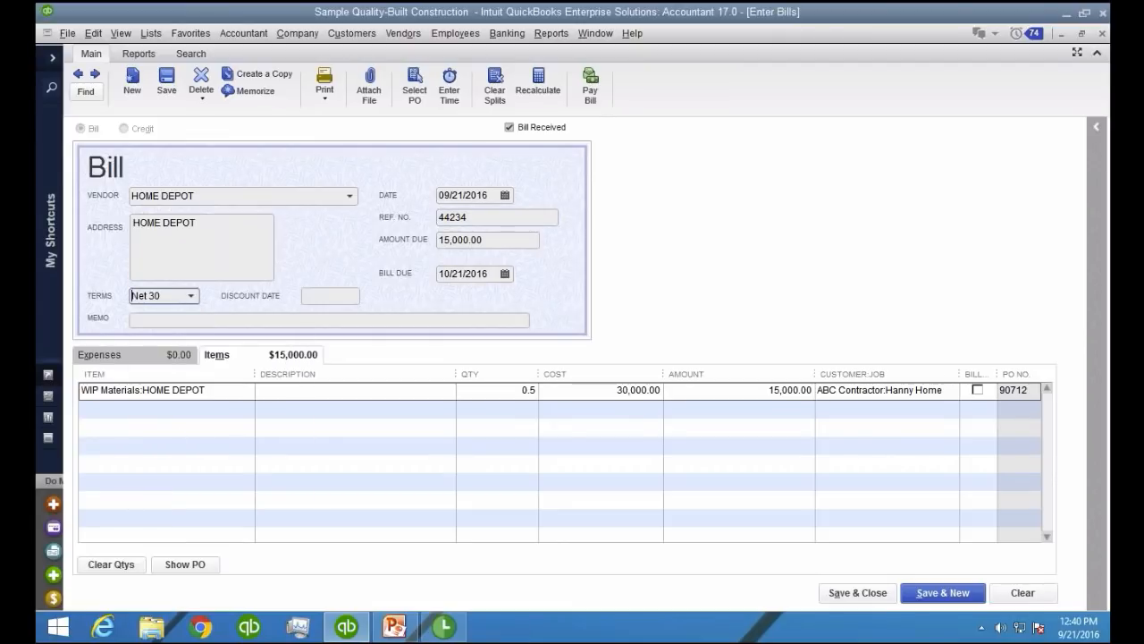
left_click(860, 593)
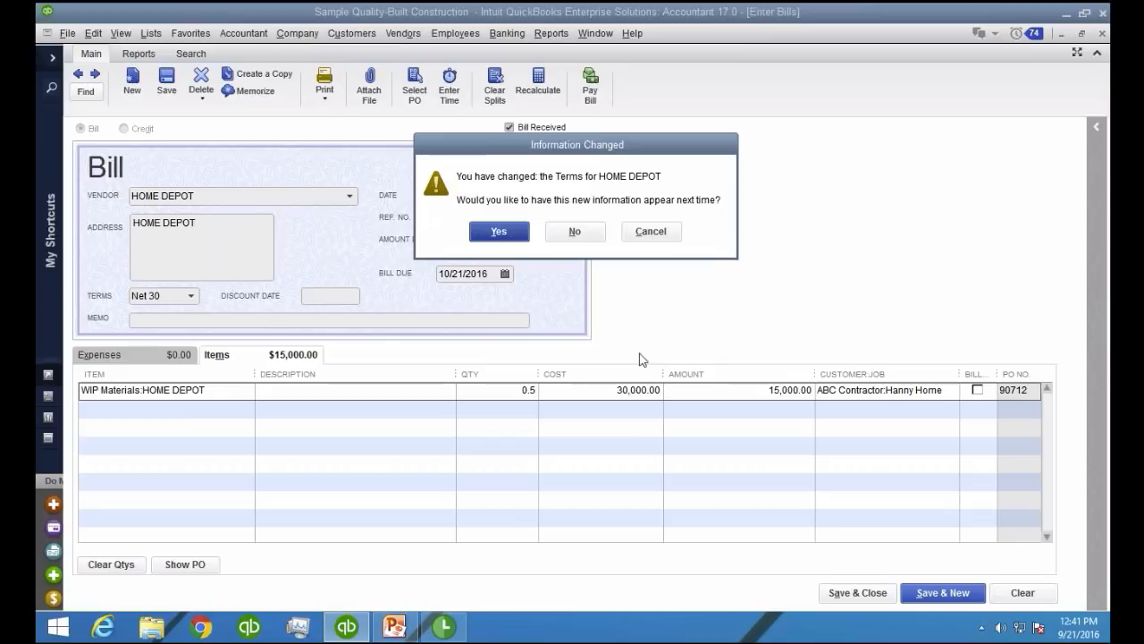
left_click(499, 234)
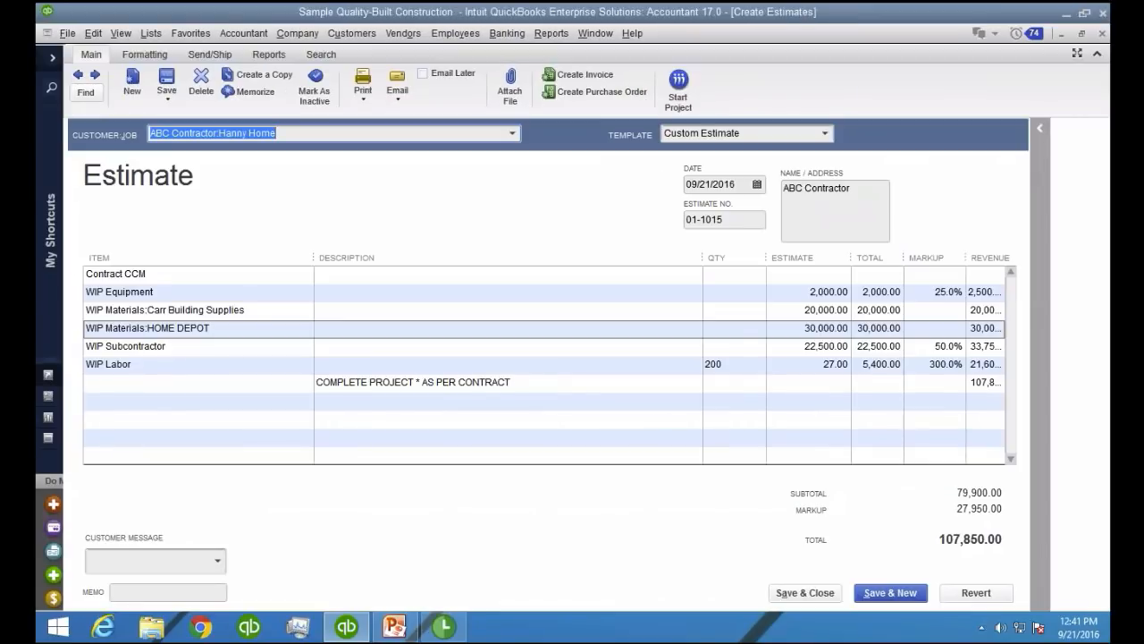
Close the estimate and set the job report's data font to size 11, applying the change to all related fonts
left_click(1079, 34)
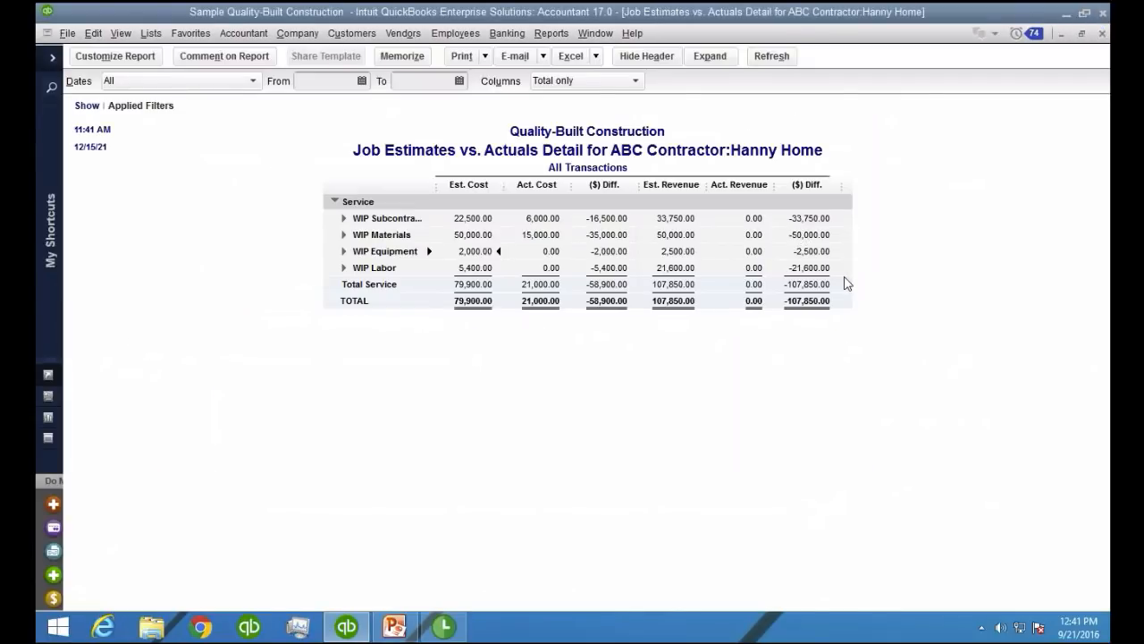
right_click(810, 282)
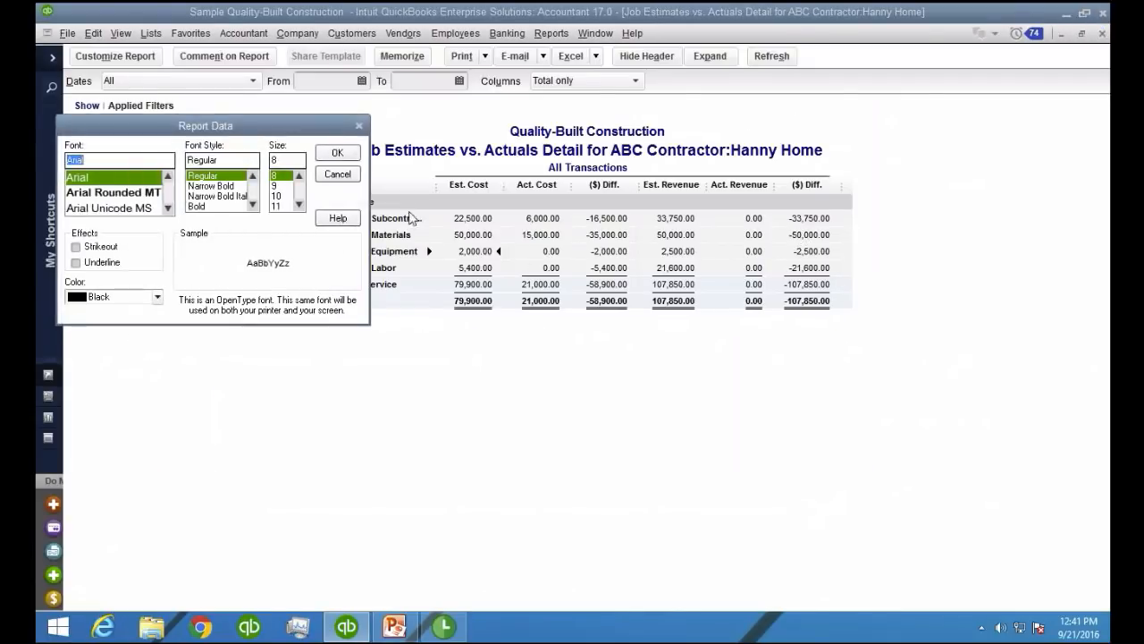
left_click(274, 205)
left_click(336, 153)
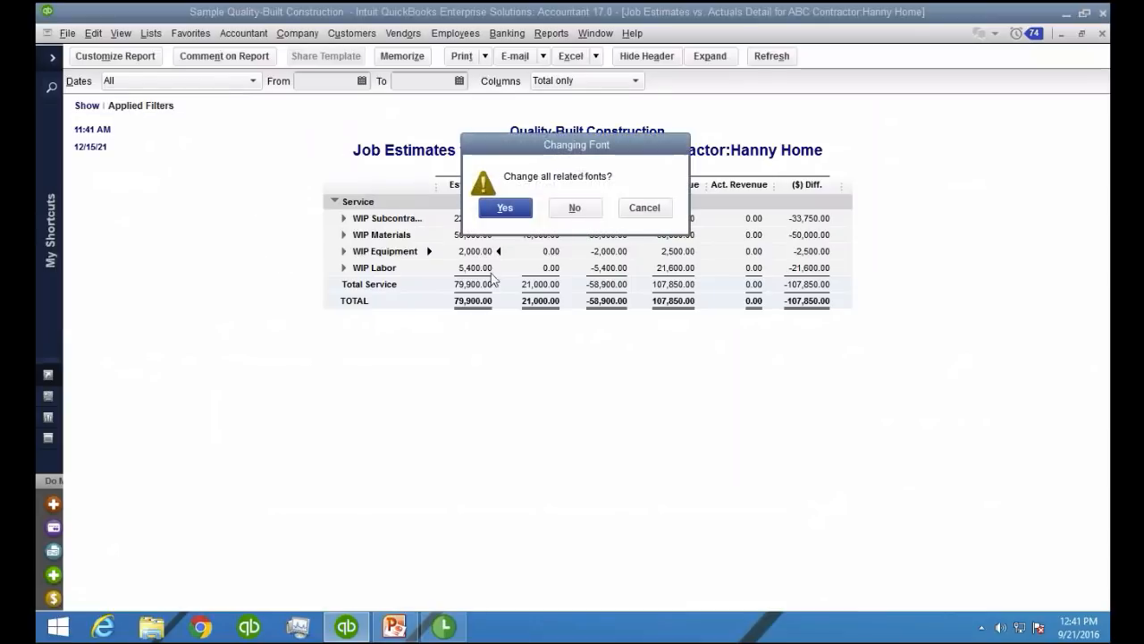
left_click(507, 208)
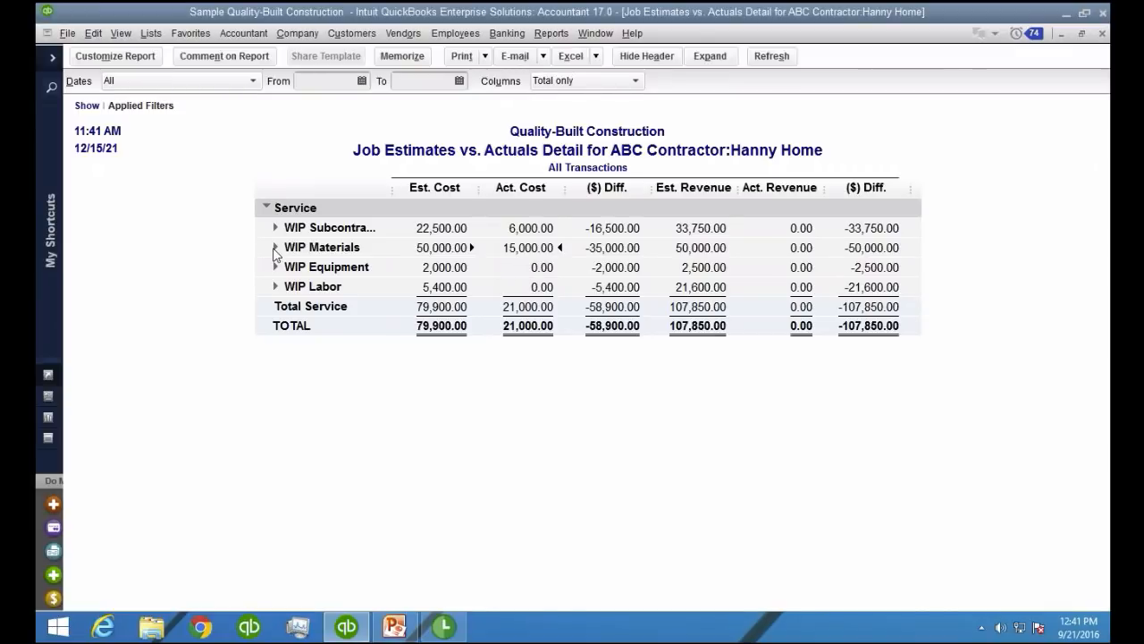
Expand WIP Materials in the report and widen the item name column to read the vendor sub-items in full
left_click(275, 248)
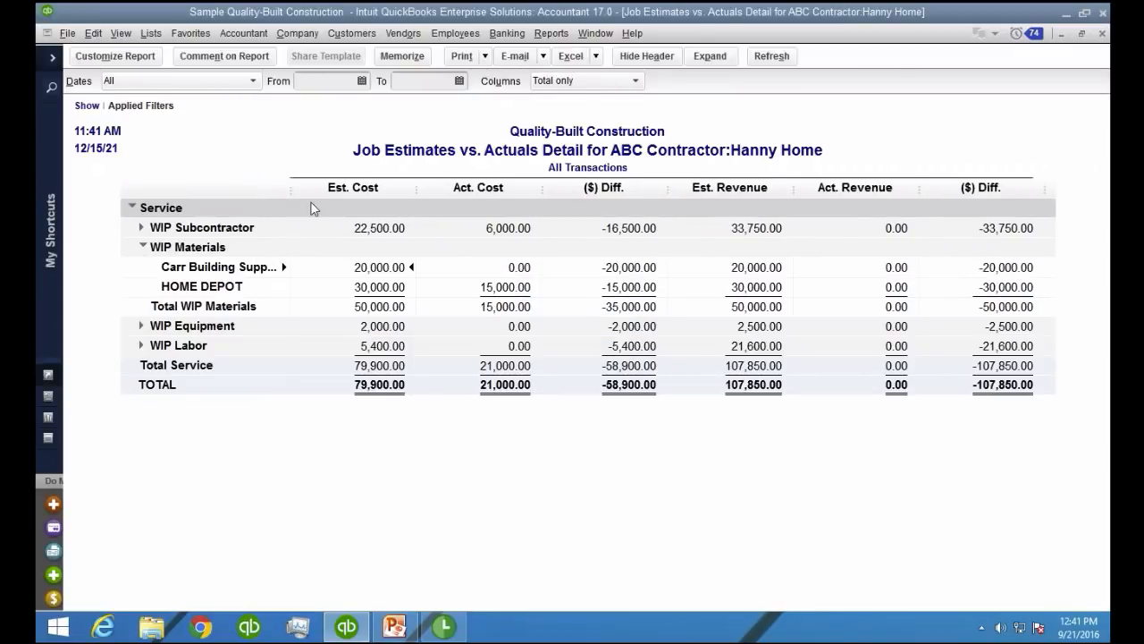
left_click_drag(303, 190, 283, 201)
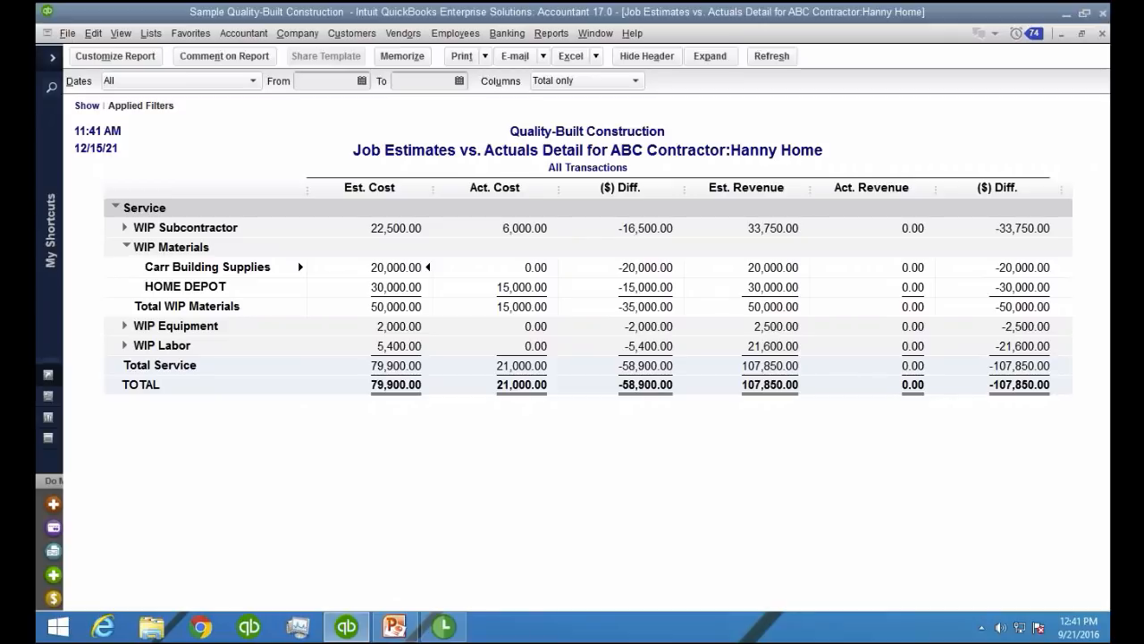
Customize the report to add the cost % Difference column and remove the Est. Revenue, Act. Revenue and revenue $ Difference columns
left_click(114, 56)
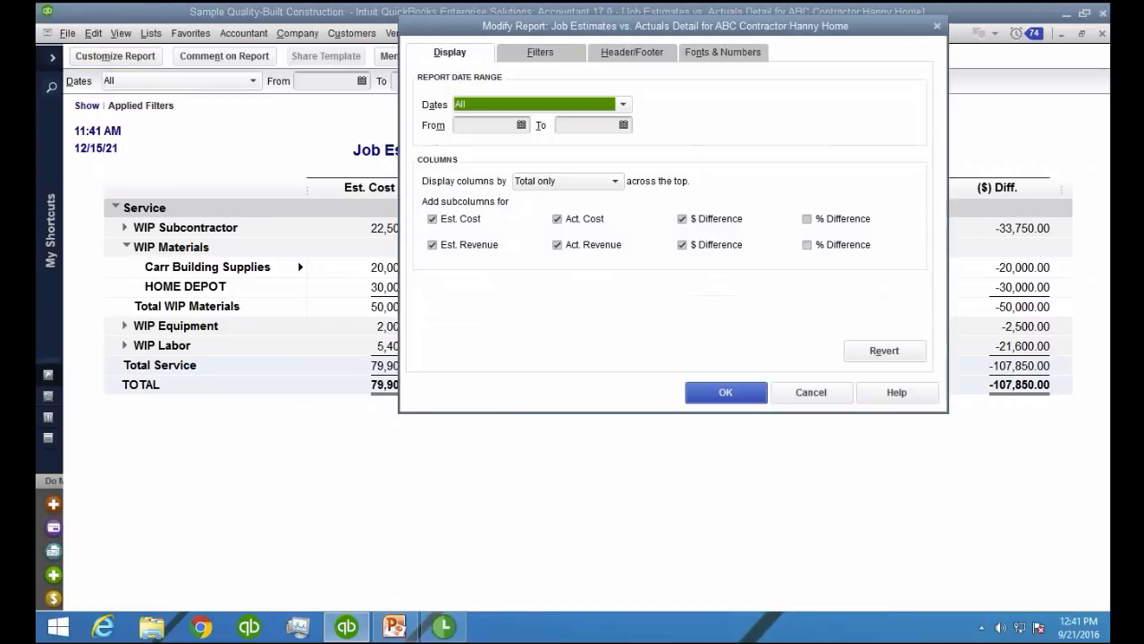
left_click(807, 220)
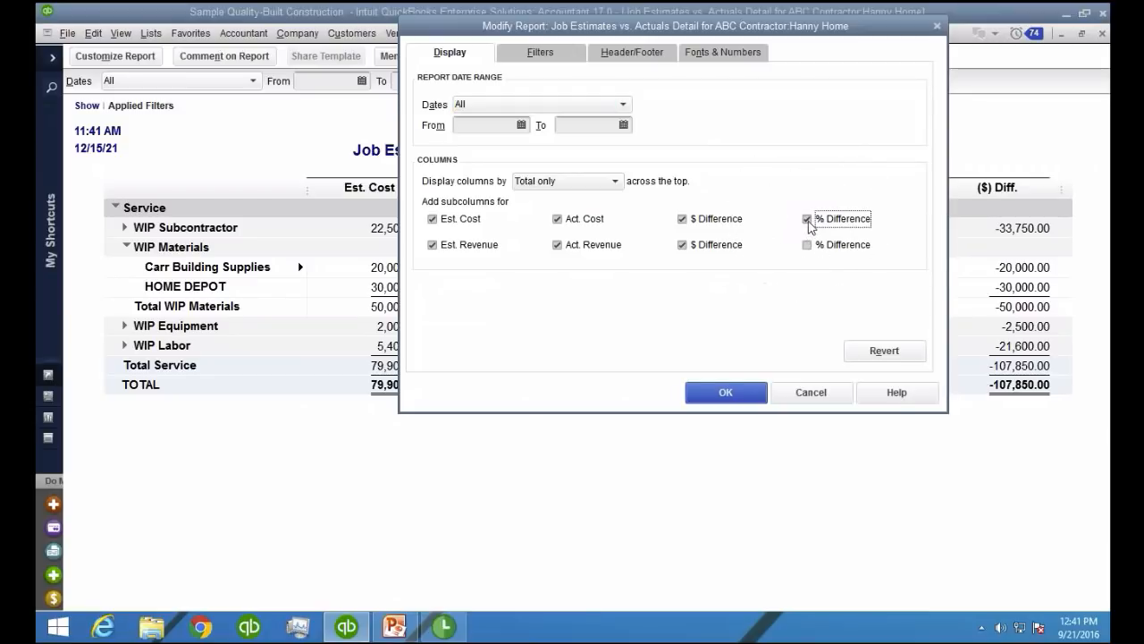
left_click(439, 250)
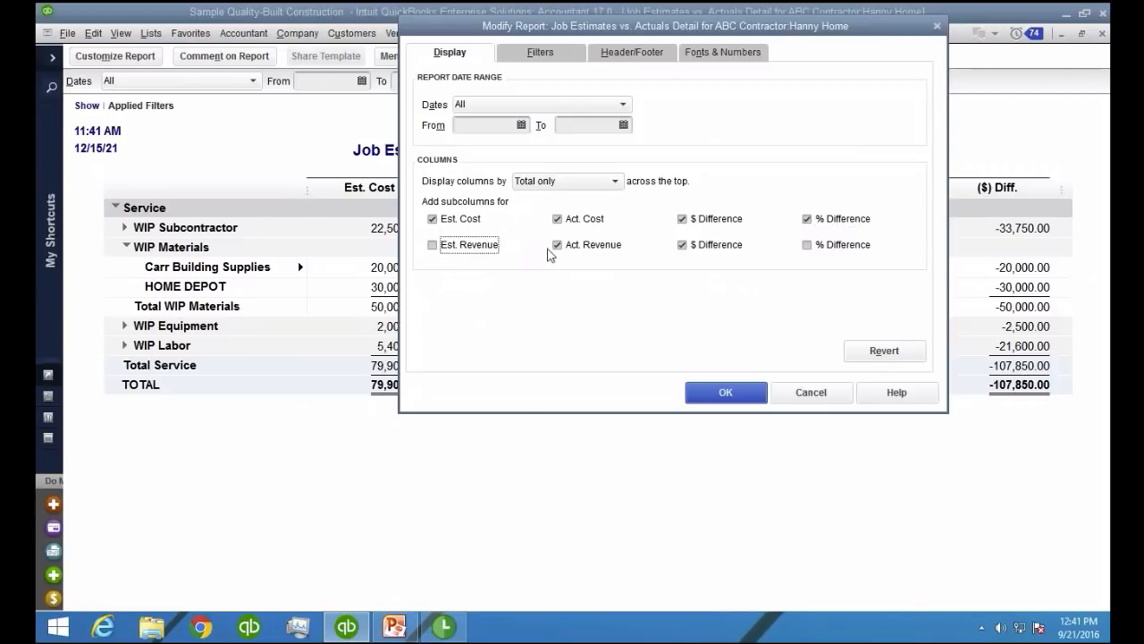
left_click(581, 250)
left_click(711, 253)
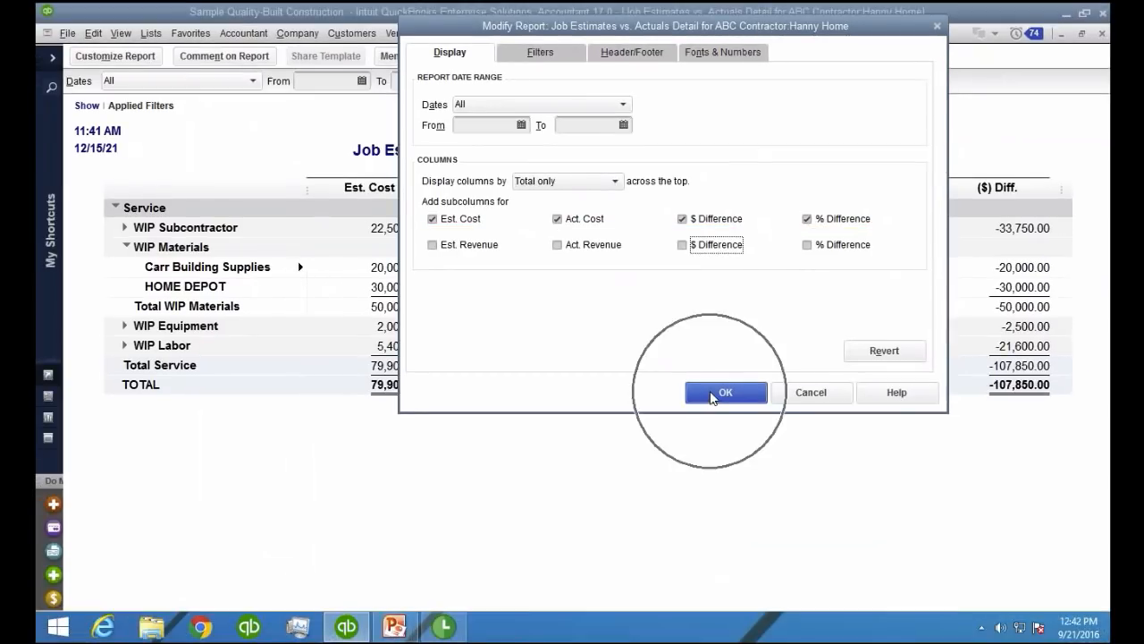
left_click(776, 573)
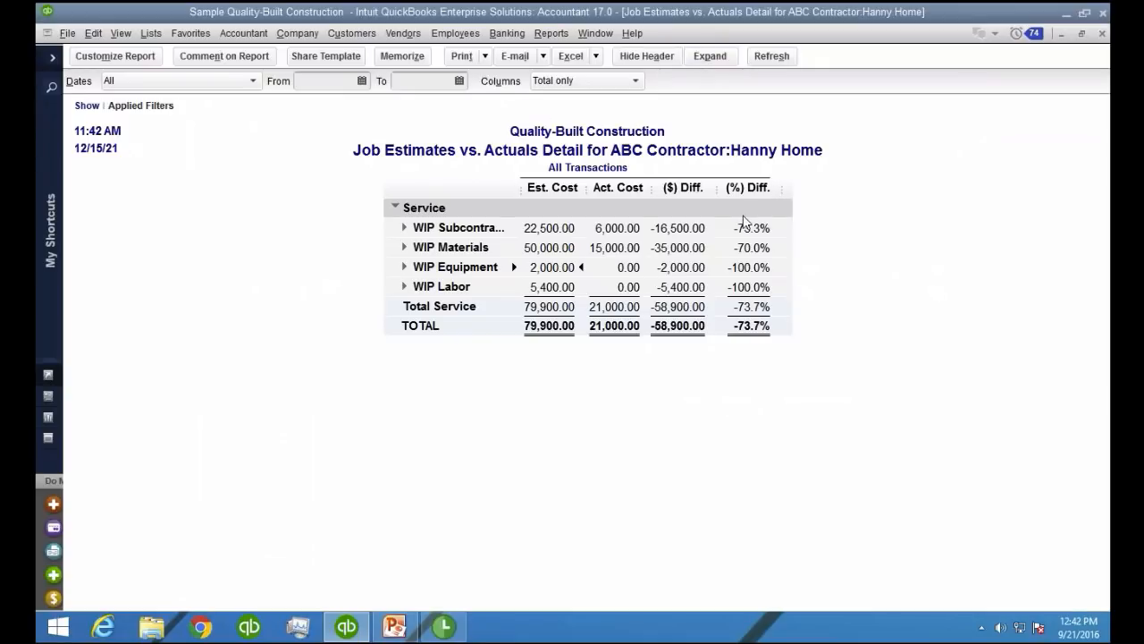
key("ctrl+1")
left_click(760, 299)
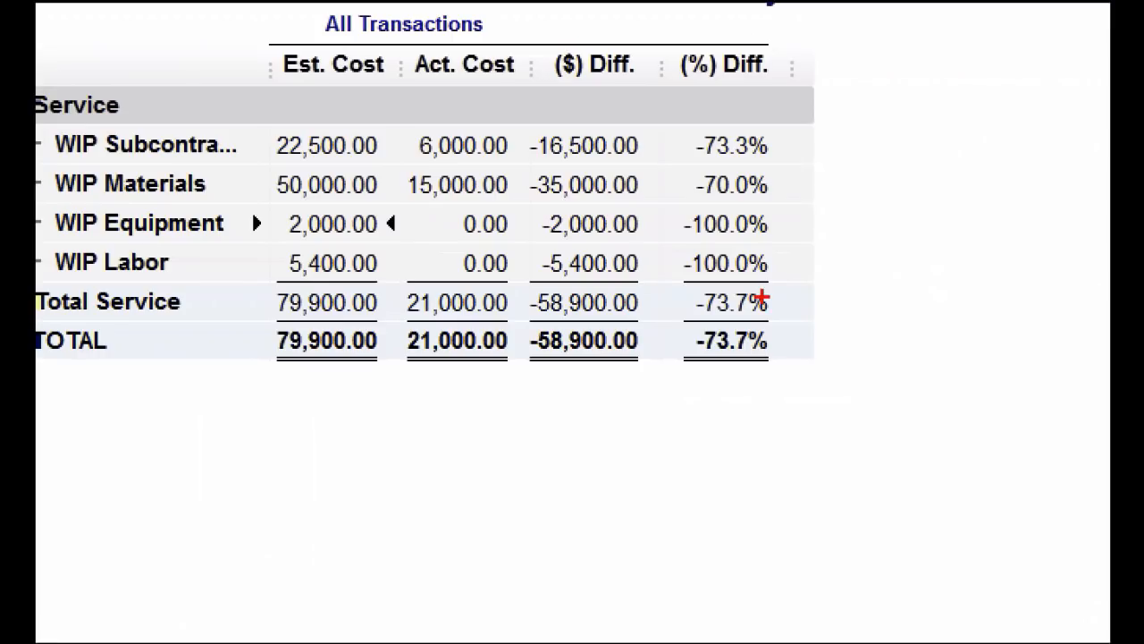
mouse_move(778, 295)
left_mouse_down()
mouse_move(686, 286)
mouse_move(738, 397)
mouse_move(762, 255)
mouse_move(713, 275)
left_mouse_up()
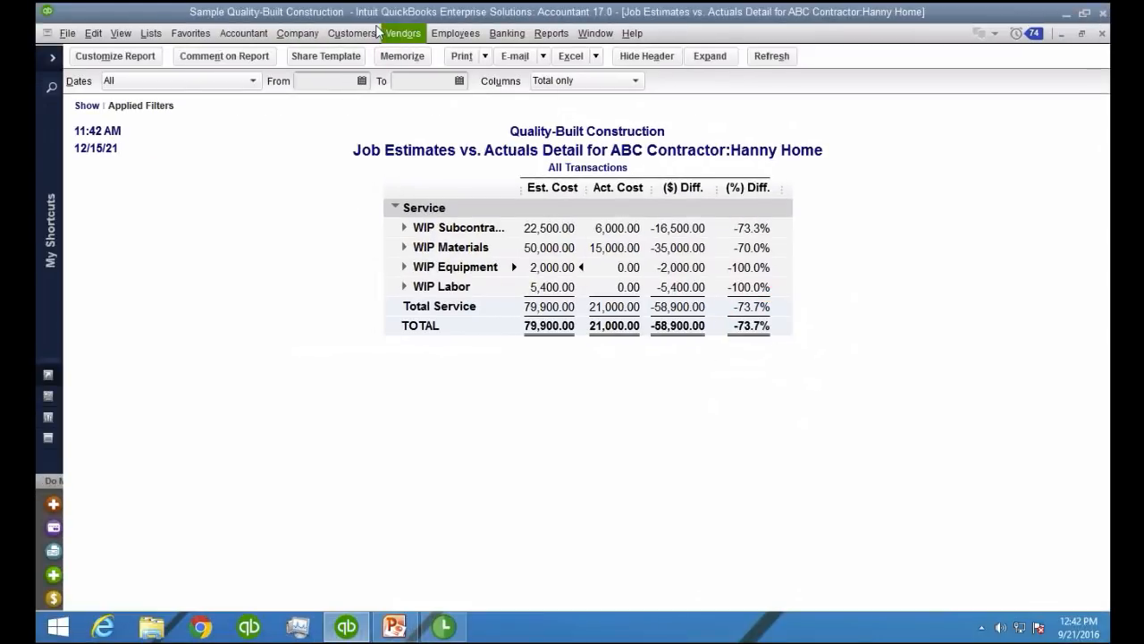
Start a new vendor bill and add SUNBELT EQUIPMENT as its vendor
left_click(416, 33)
left_click(420, 92)
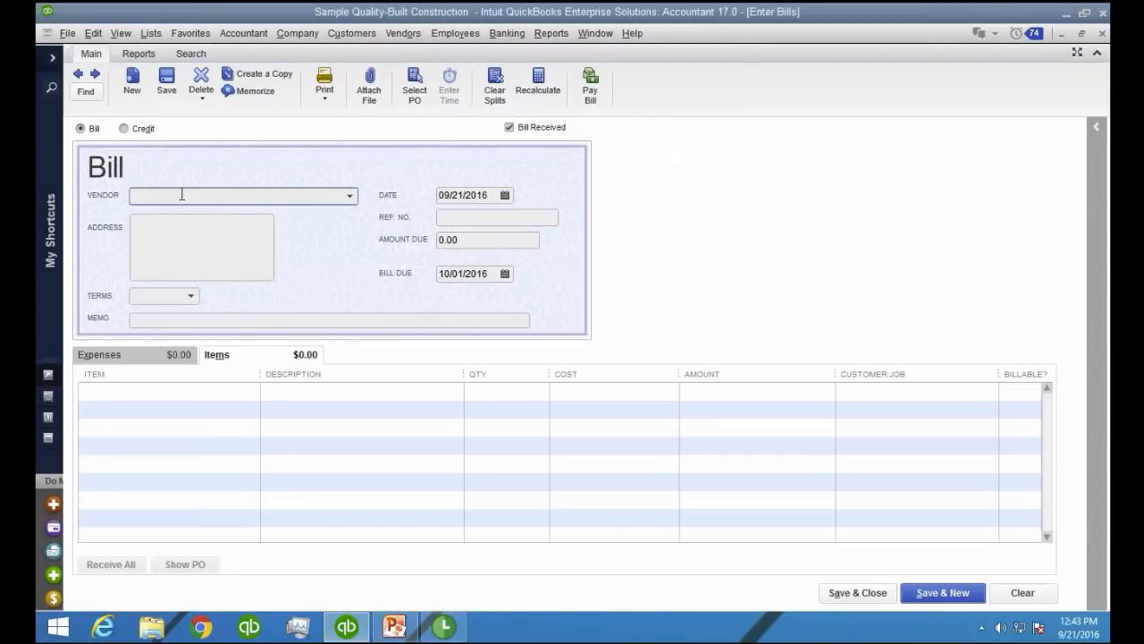
type("SUN")
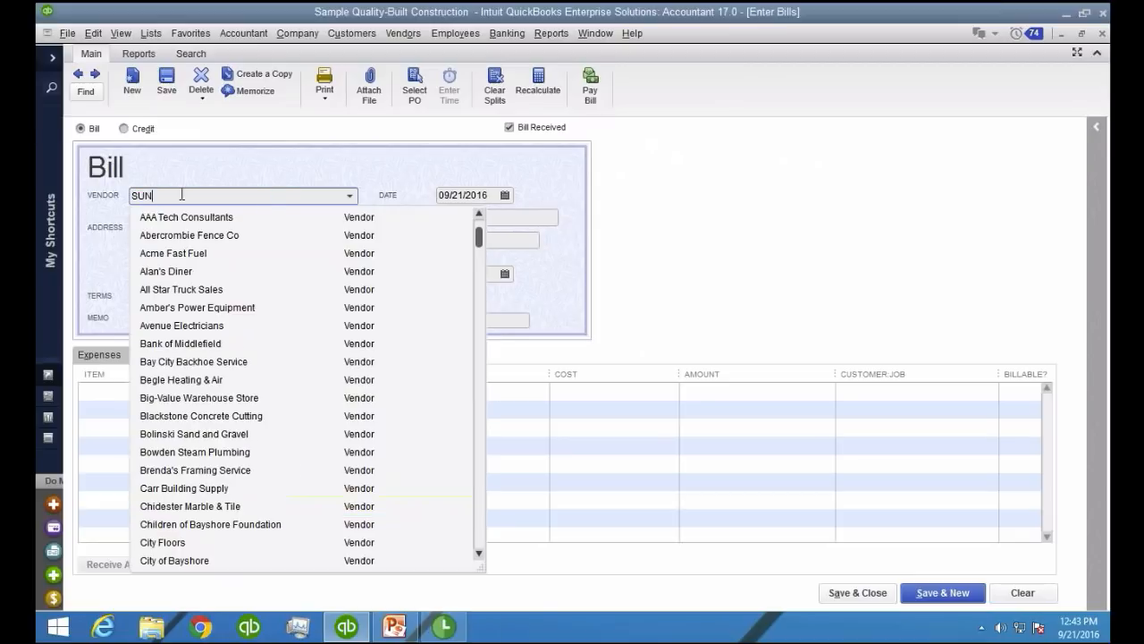
type("BELT EQUIPMENT")
key("Tab")
key("Return")
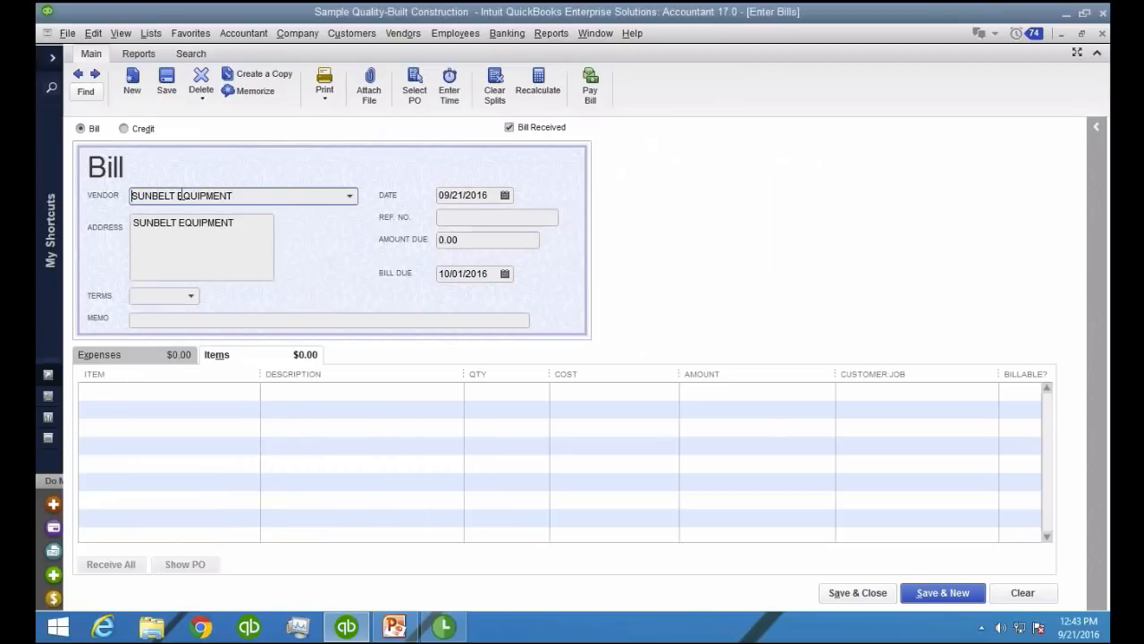
Add a WIP Equipment item line costing 2,000 to the bill and assign it to the ABC Contractor:Hanny Home job
left_click(230, 396)
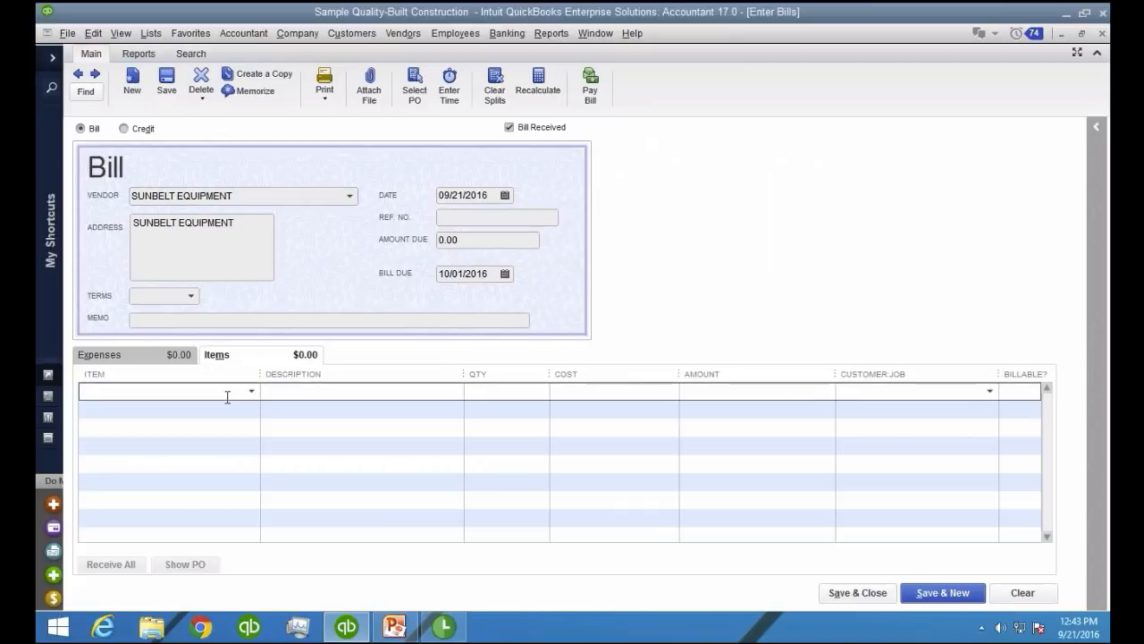
type("WIP Equipment")
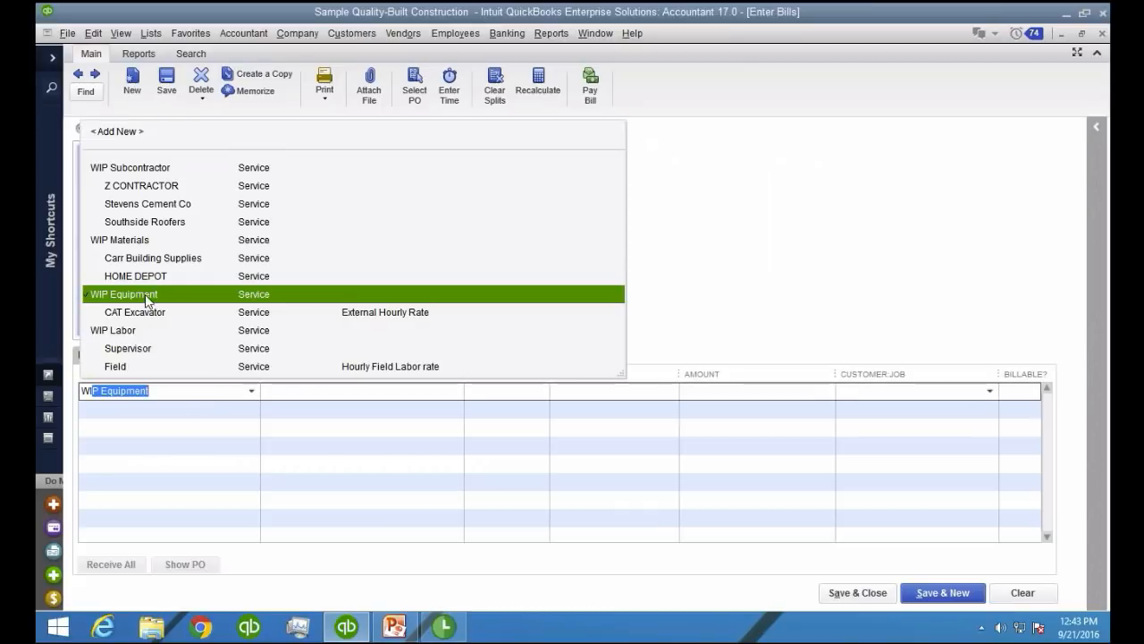
left_click(148, 301)
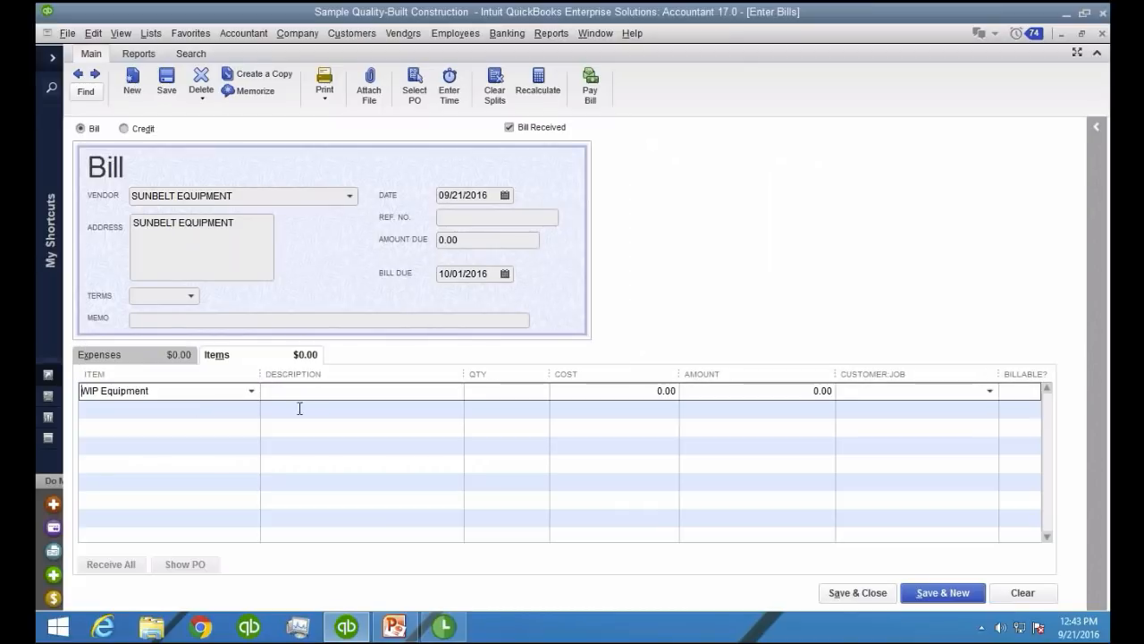
left_click(652, 392)
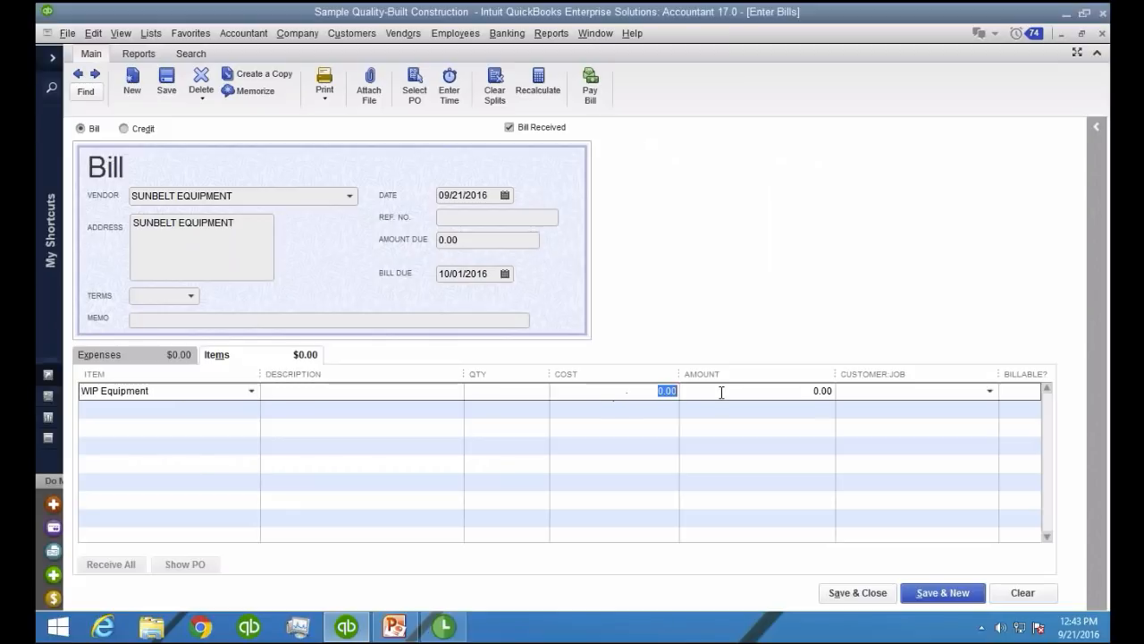
type("2000")
key("Tab")
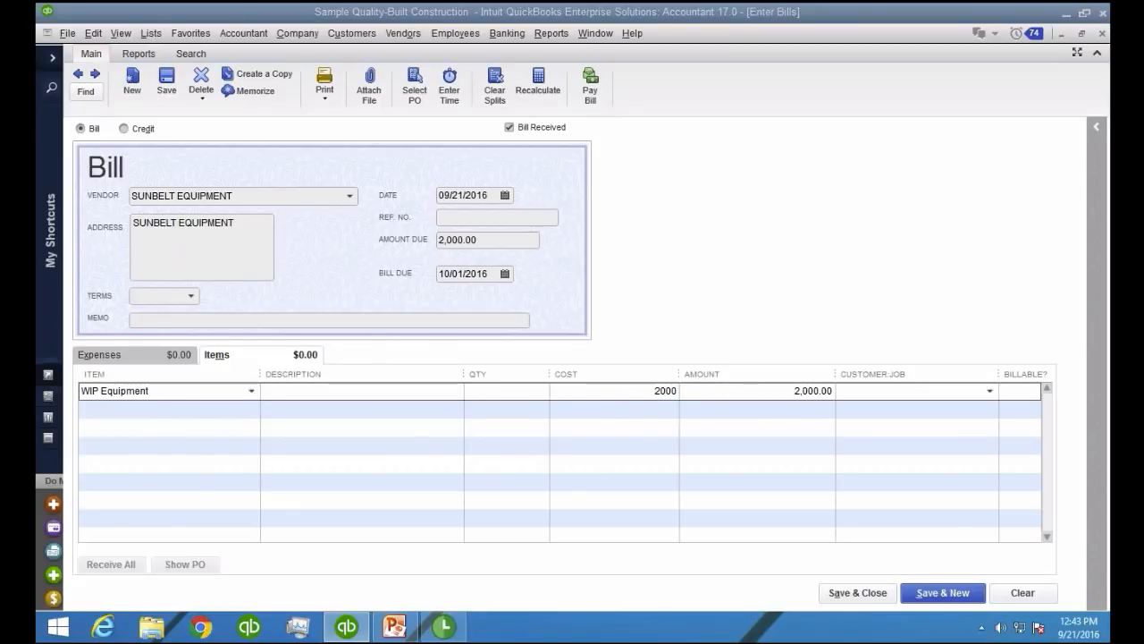
left_click(345, 541)
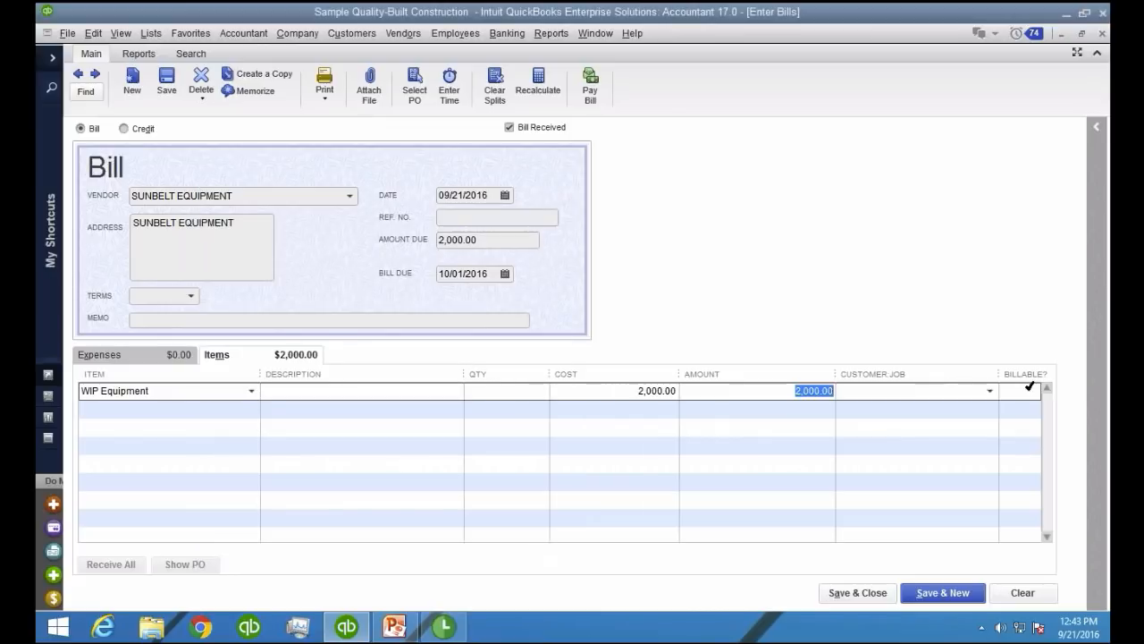
left_click(987, 391)
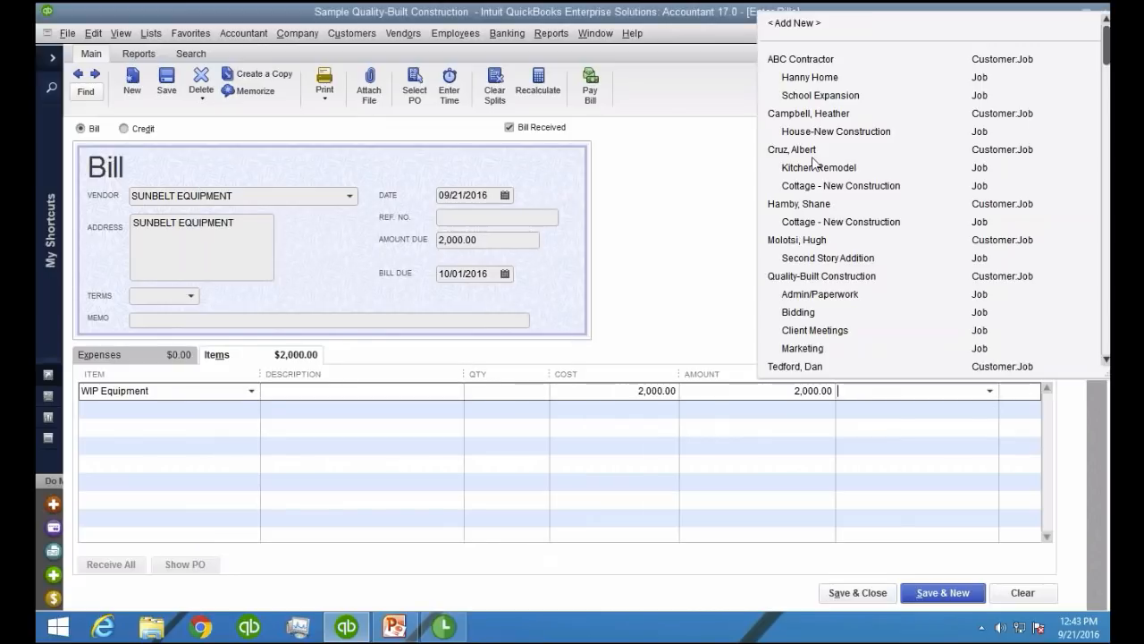
left_click(811, 79)
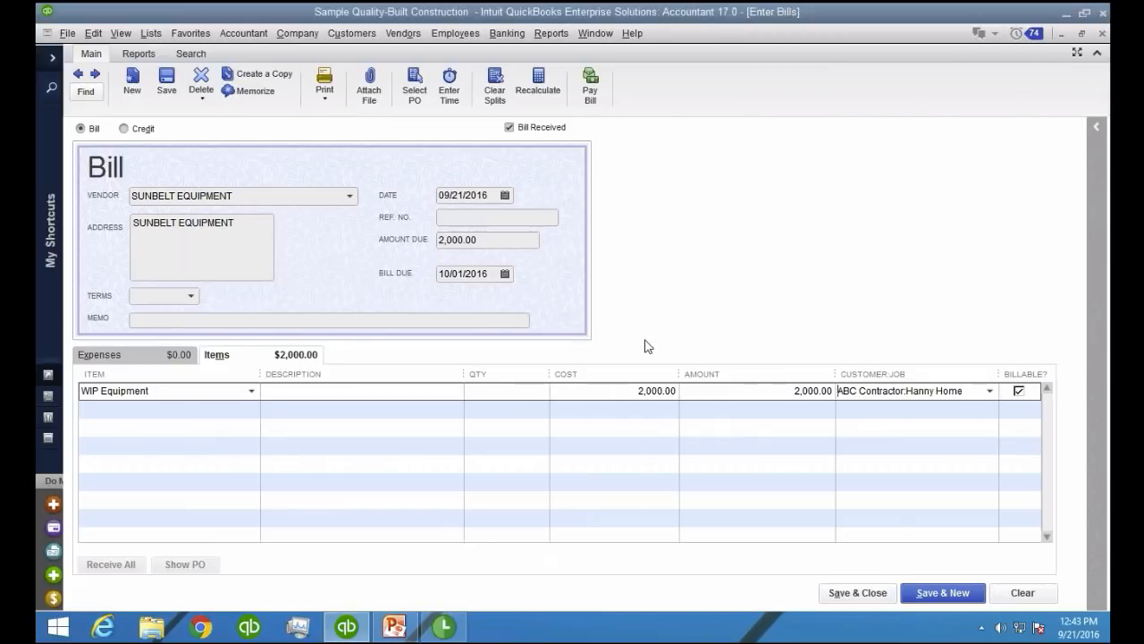
Set the WIP Equipment line's cost to 2,200 without updating the item record, and save and close the bill
left_click(640, 391)
type("225")
key("BackSpace")
type("00")
key("Tab")
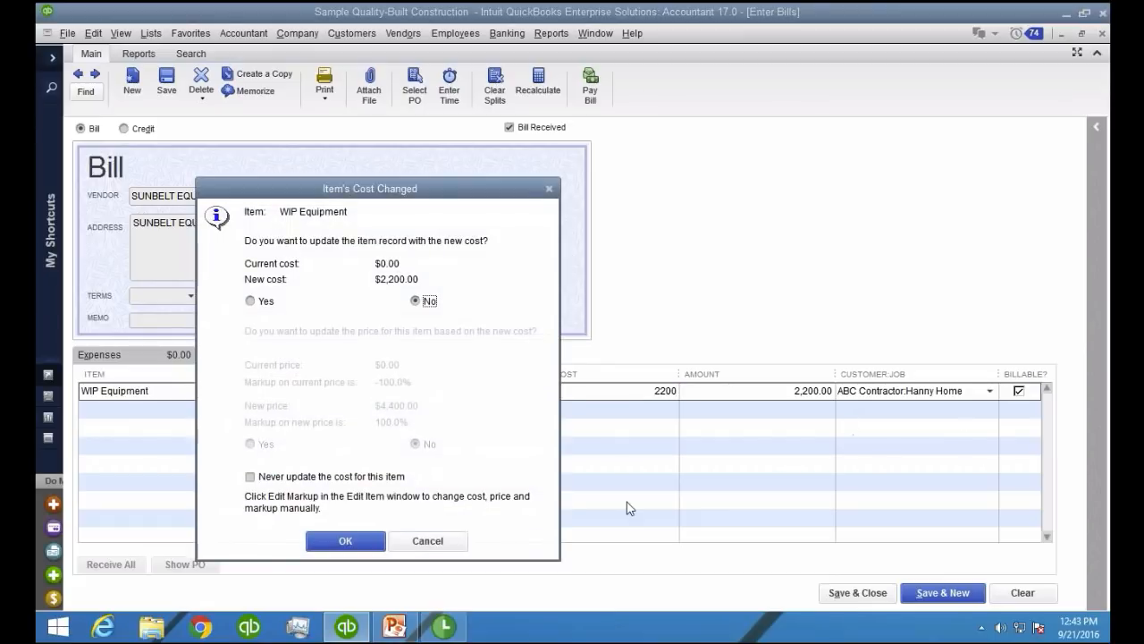
key("Return")
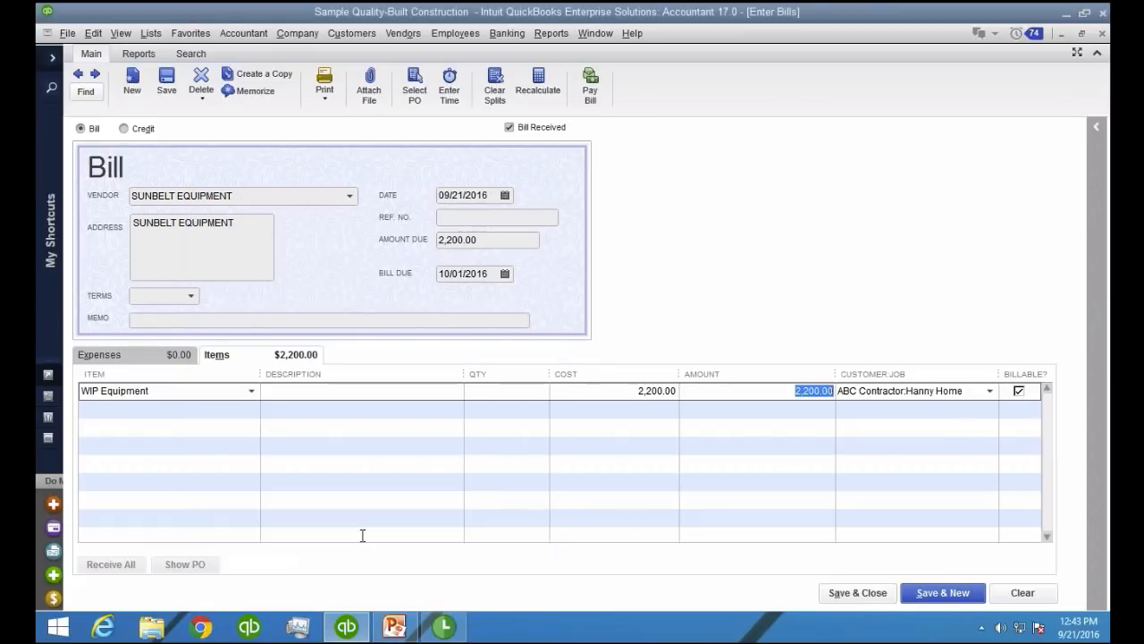
left_click(856, 593)
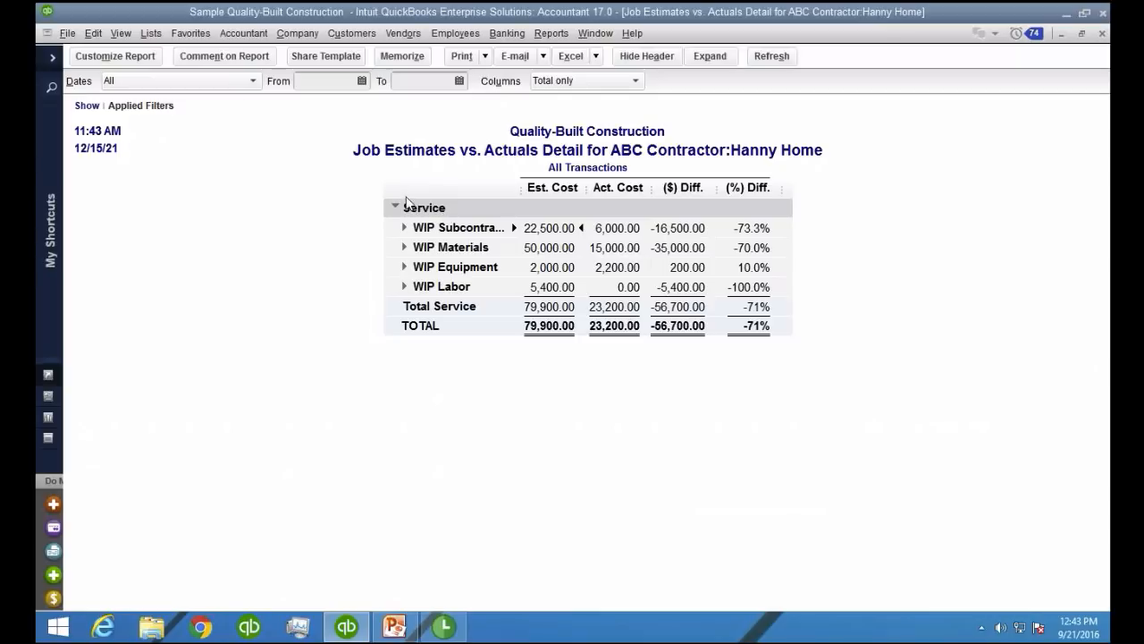
Enter a 6,000.00 bill for Z Contractor LLC using its prefilled subcontractor line and save it, continuing to a new bill
left_click(402, 33)
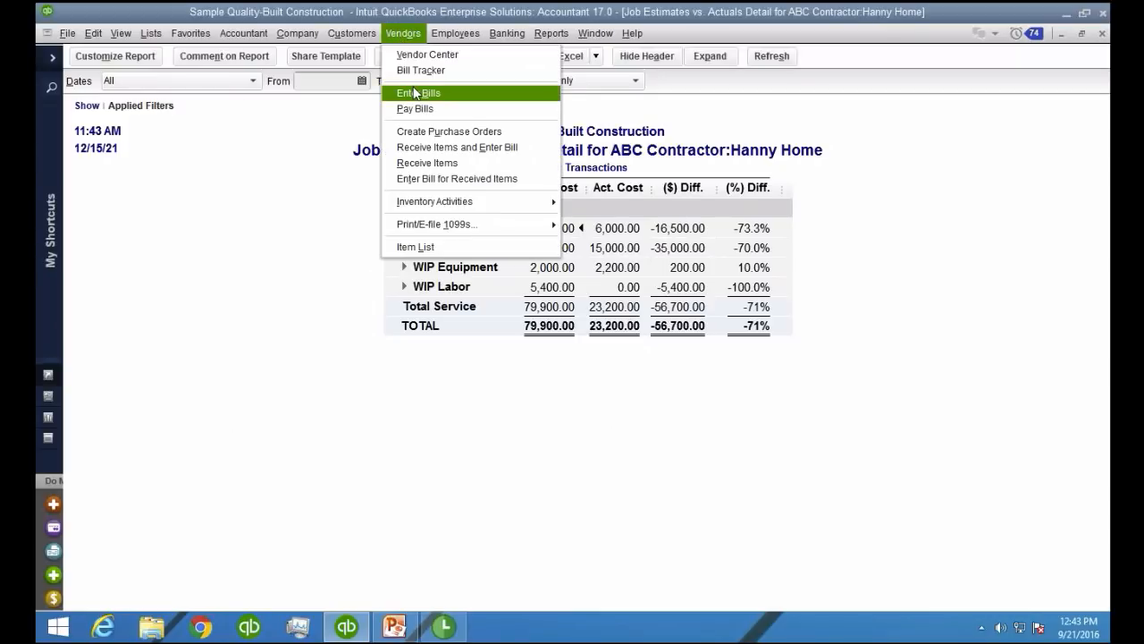
left_click(426, 97)
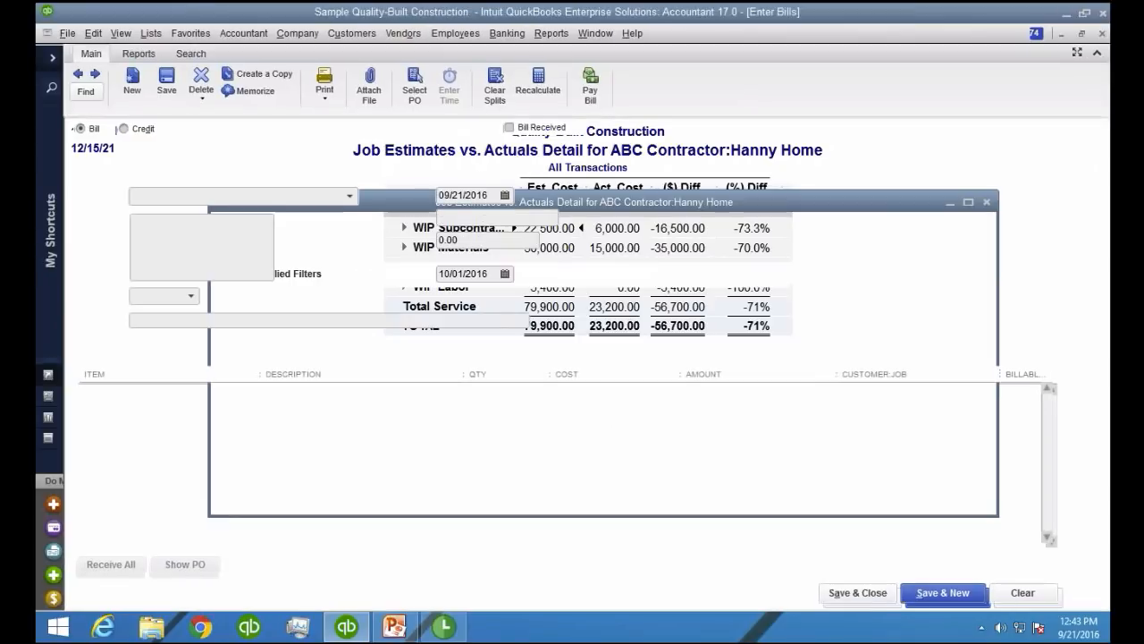
type("Z Contractor LLC")
left_click(161, 253)
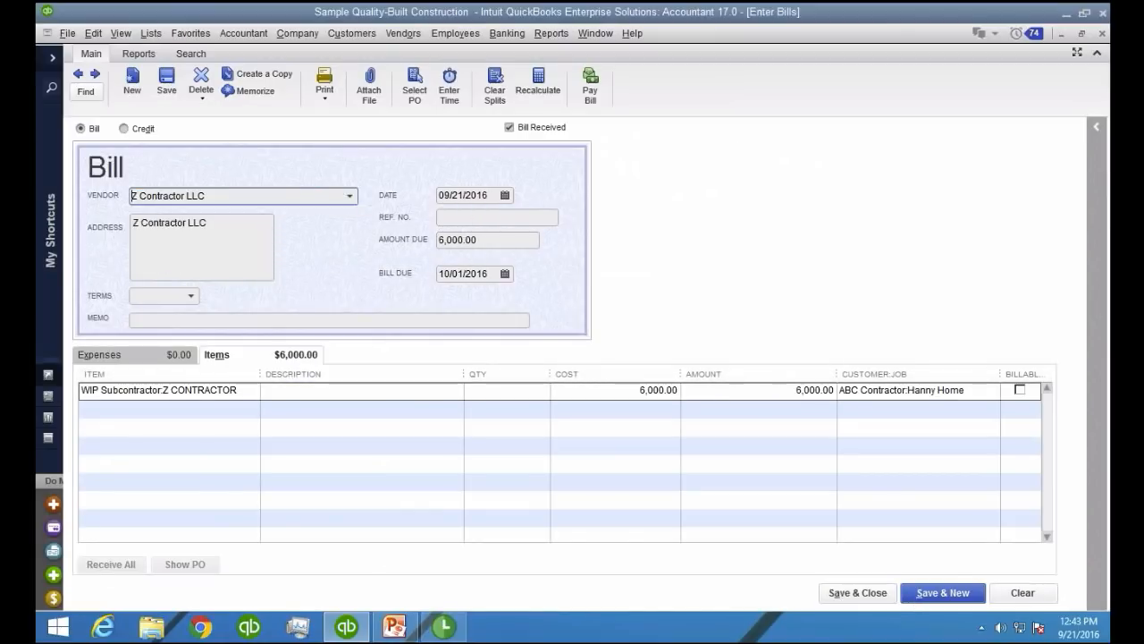
left_click(924, 594)
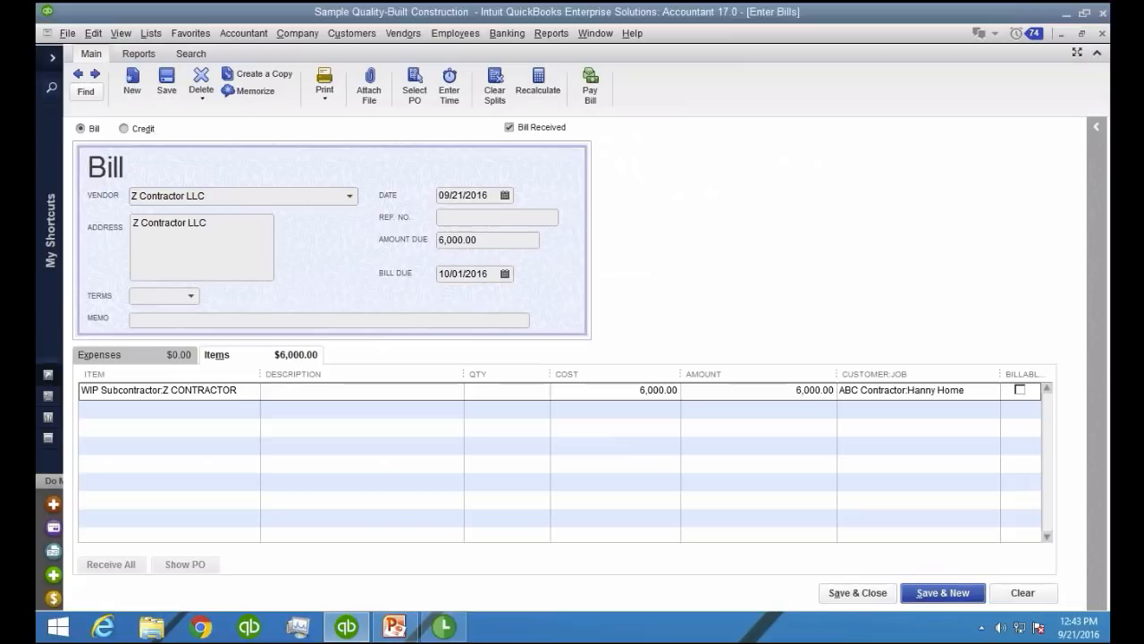
Start another Z Contractor LLC bill and calculate its amount due as 22,500.00 minus 12,000, giving 10,500.00
type("Z")
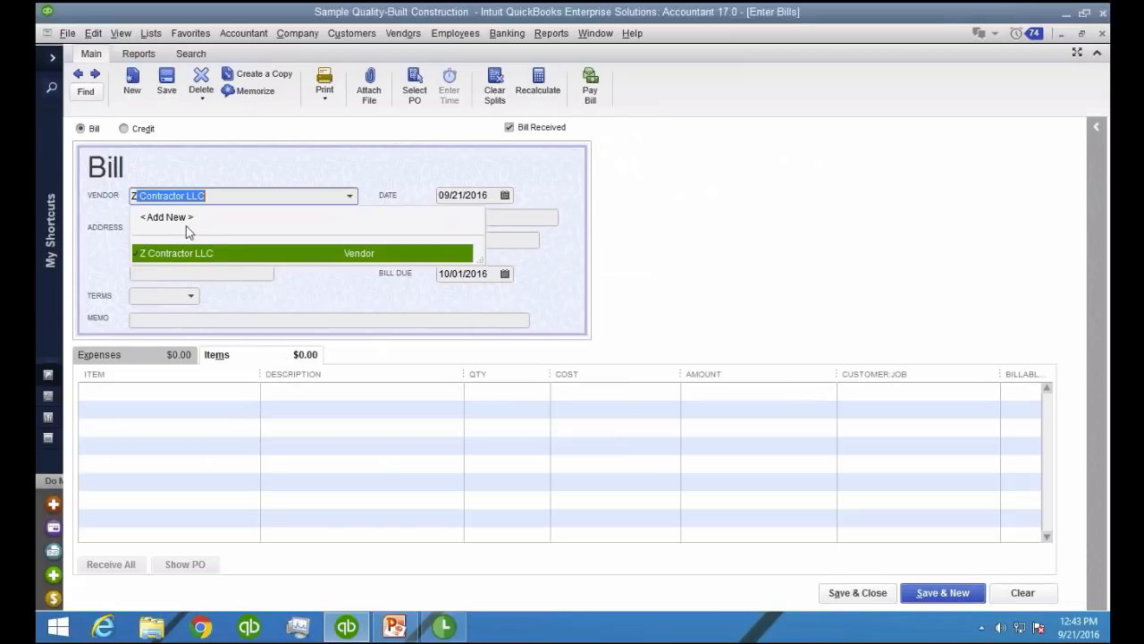
key("Tab")
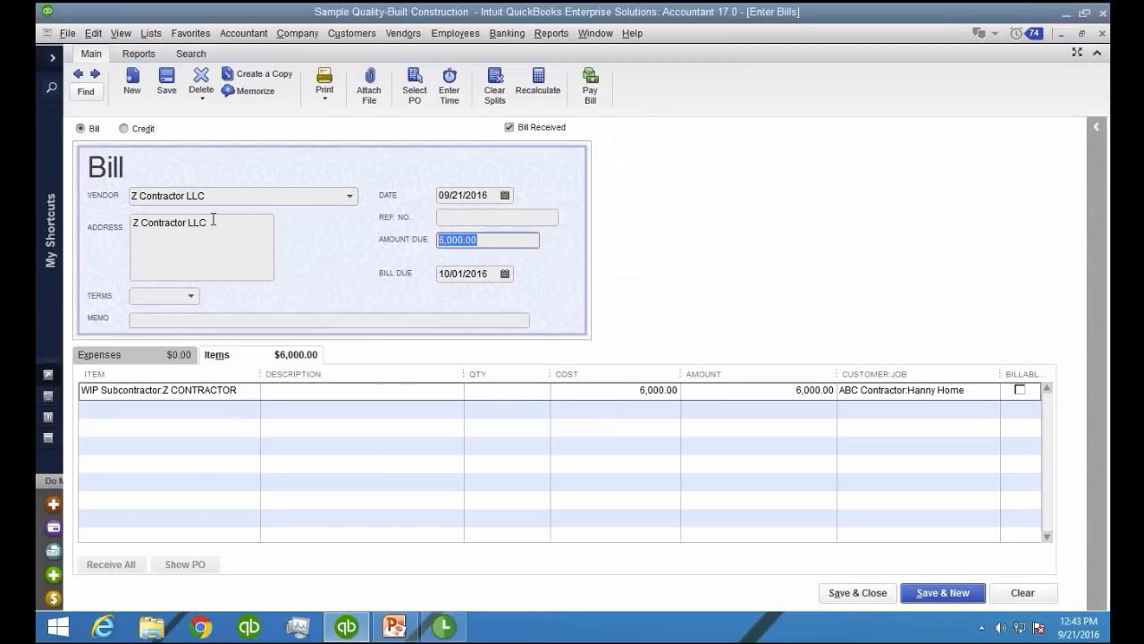
type("22,500.00 ")
type("- 12000")
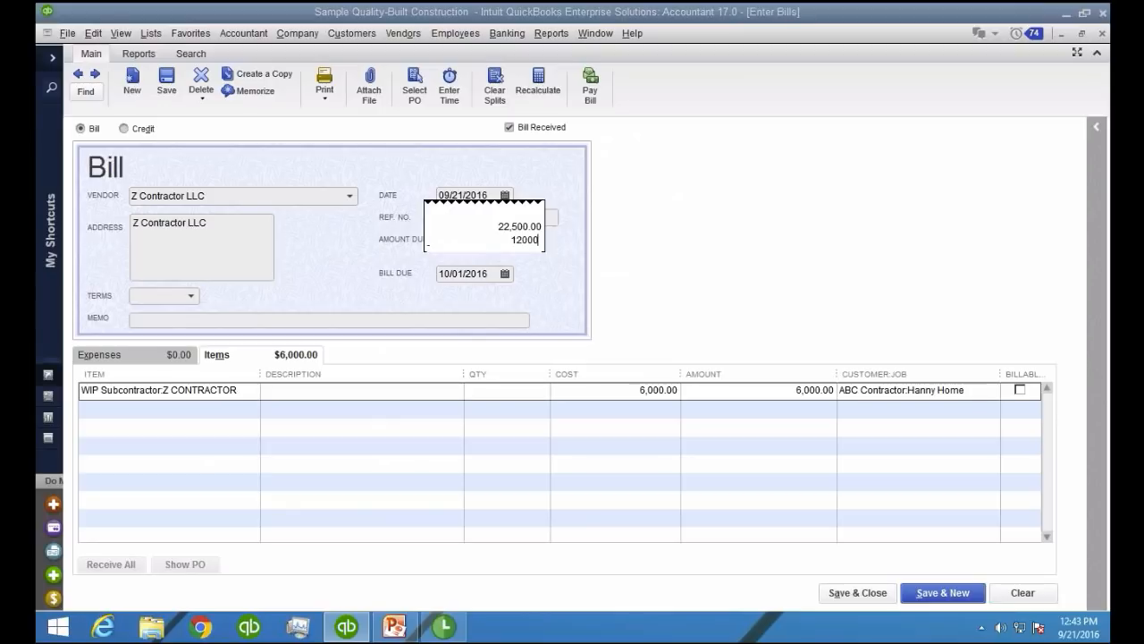
key("Return")
key("Tab")
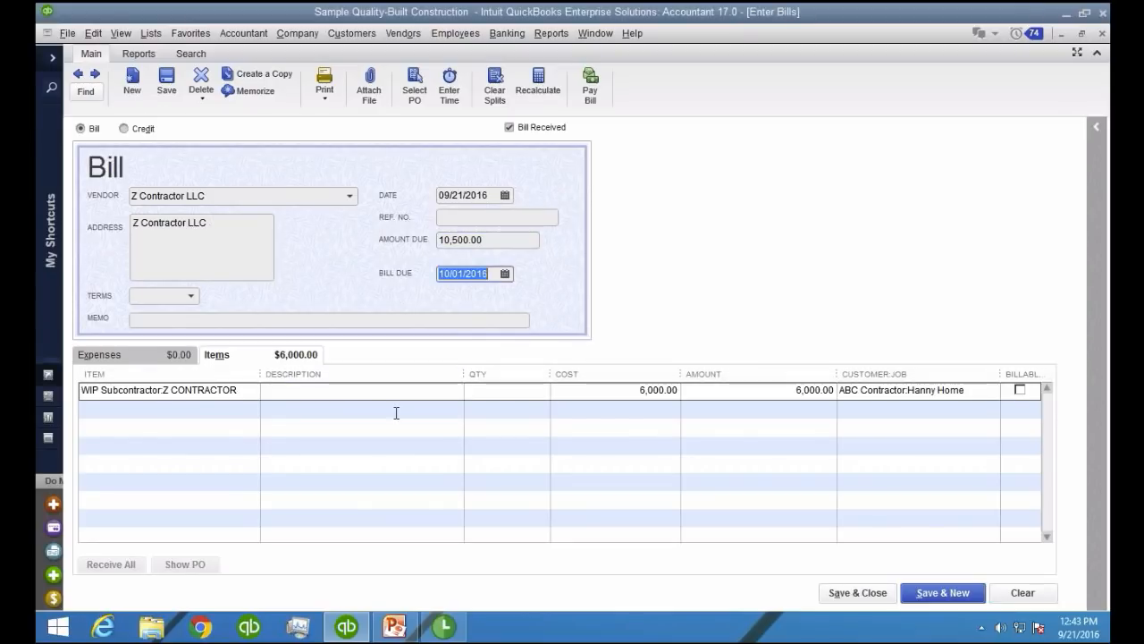
Set the Z Contractor subcontractor line's cost to 10,500 on the bill, then save and close it
left_click(396, 408)
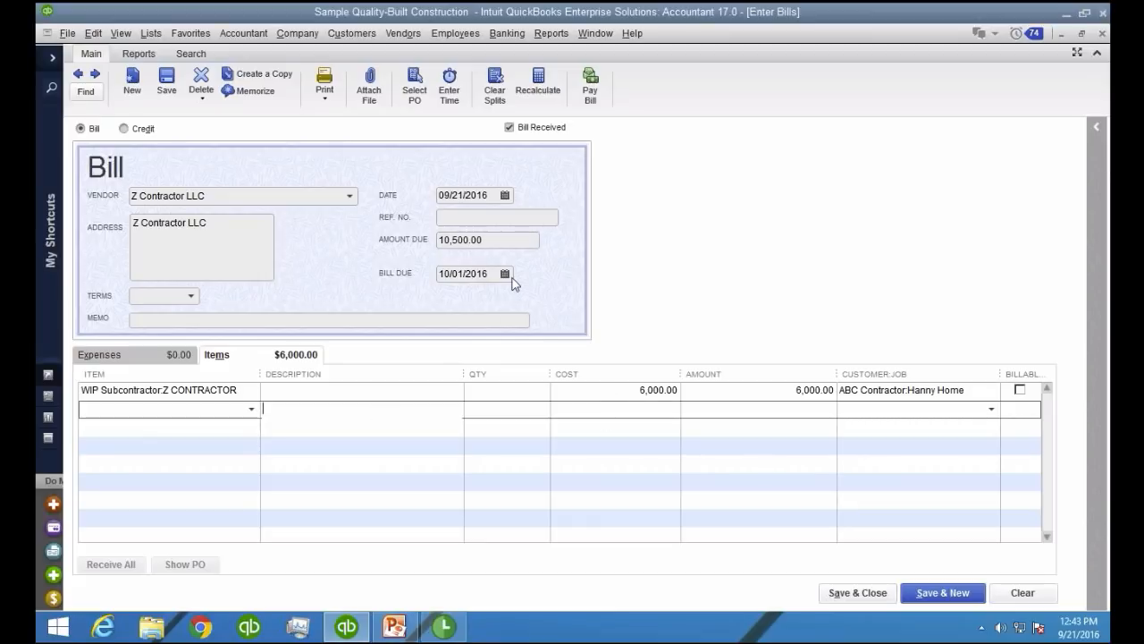
left_click(630, 391)
double_click(629, 391)
type("10,500")
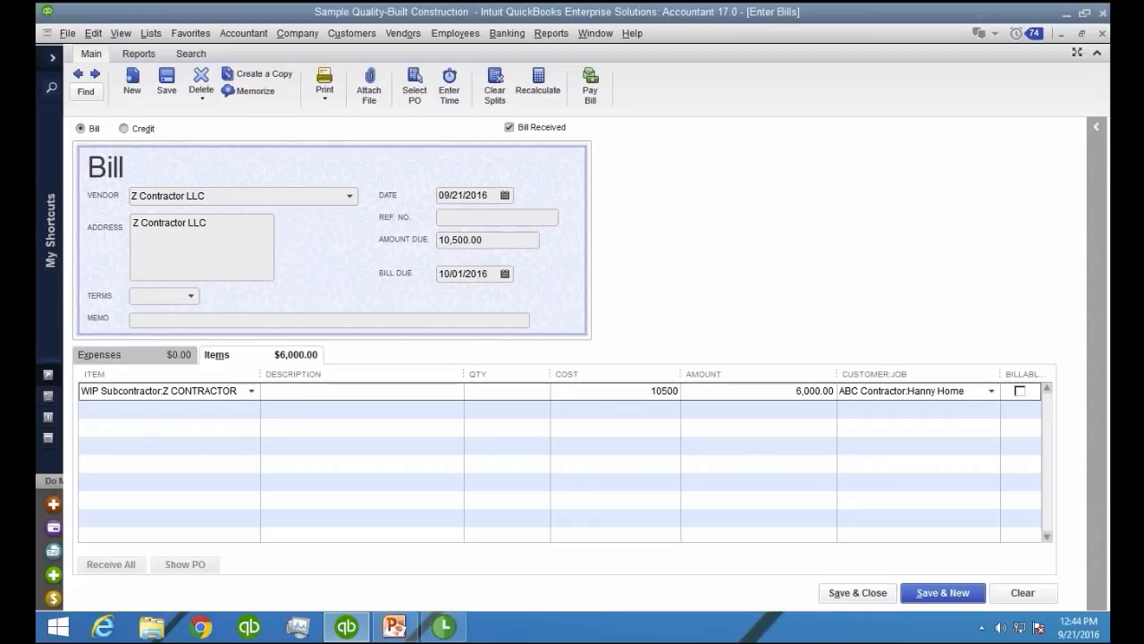
key("Tab")
left_click(356, 540)
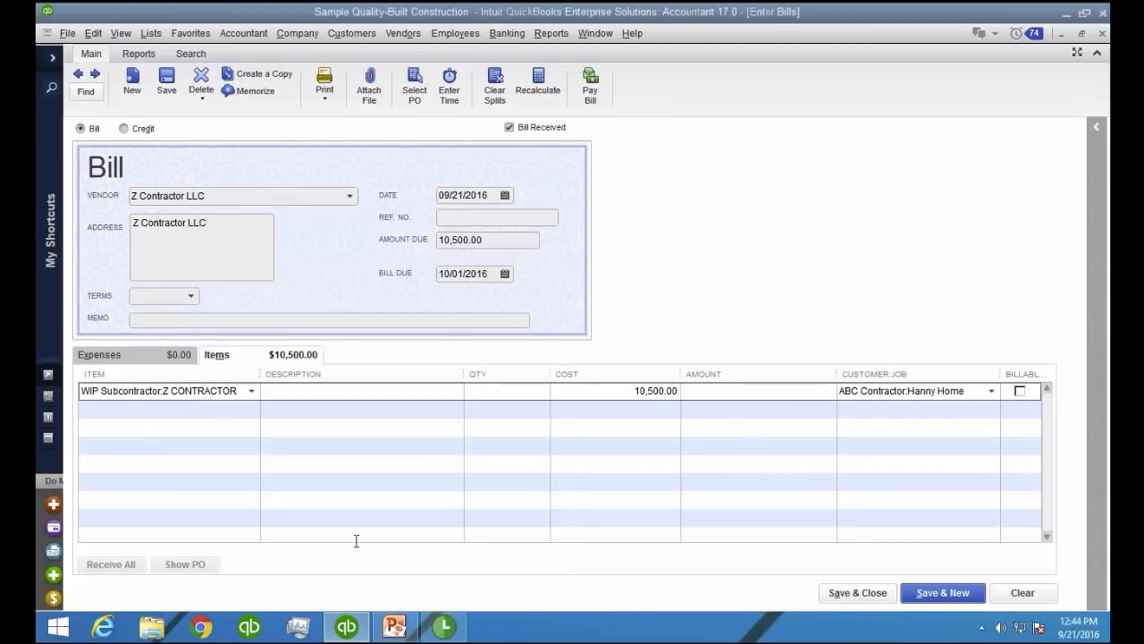
left_click(861, 595)
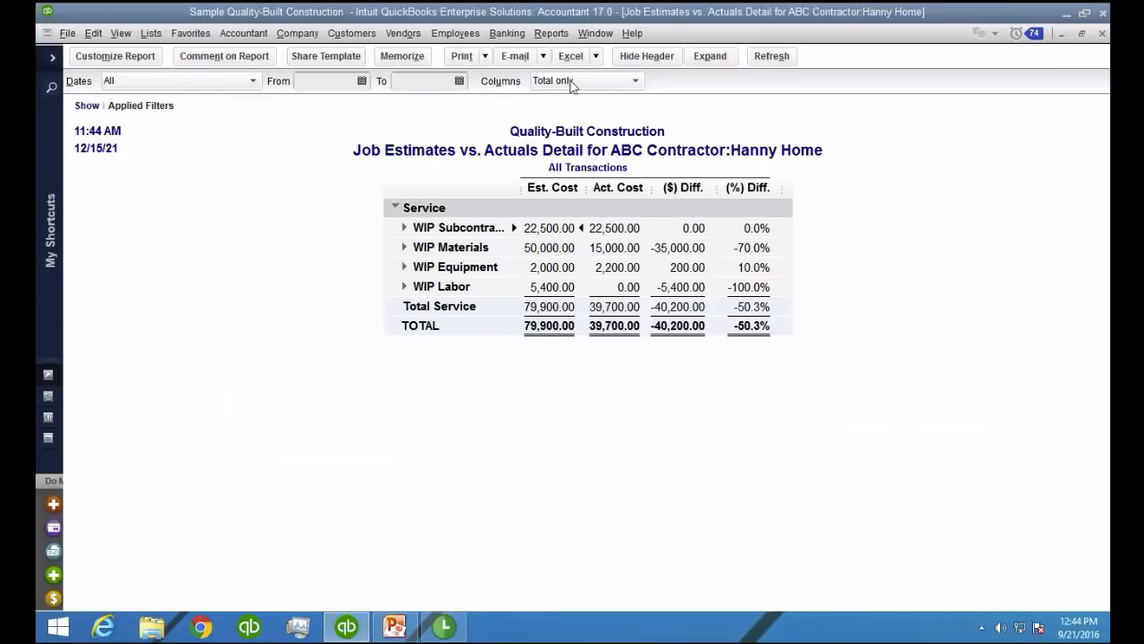
Run a standard Profit & Loss report for 09/01/2016 through 12/31/2016
left_click(550, 33)
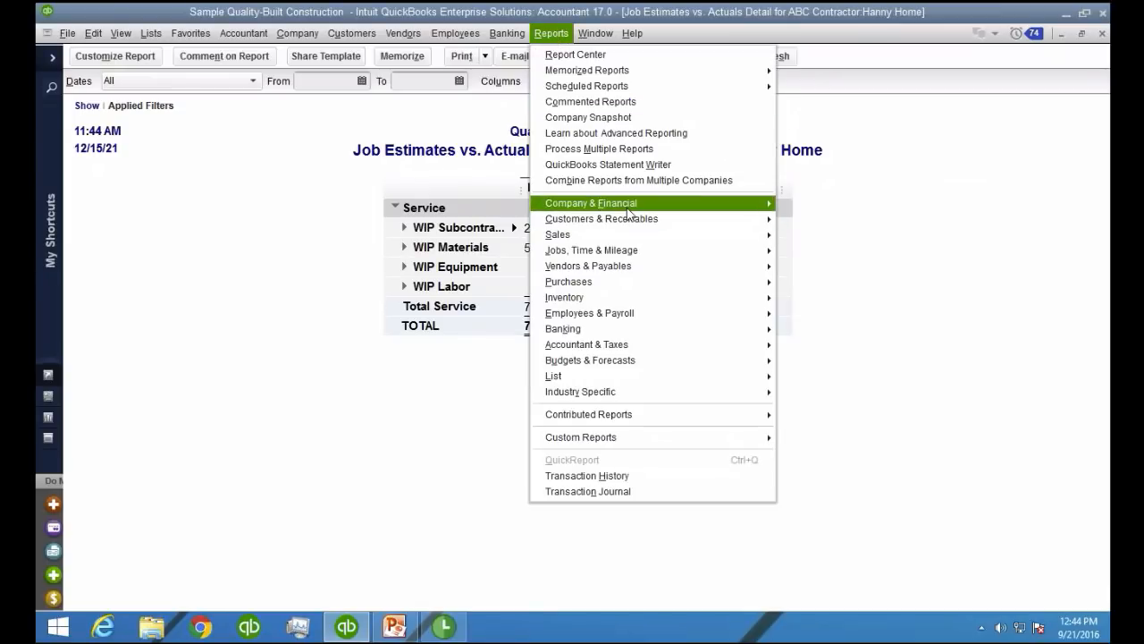
mouse_move(630, 202)
left_click(810, 205)
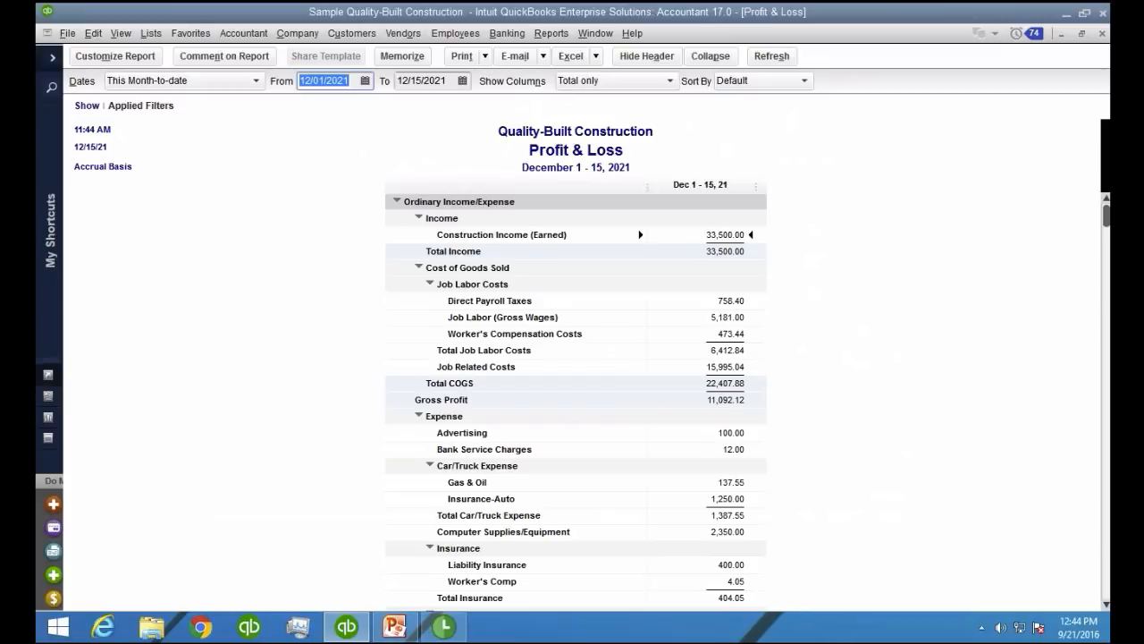
type("09/01/2016")
key("Tab")
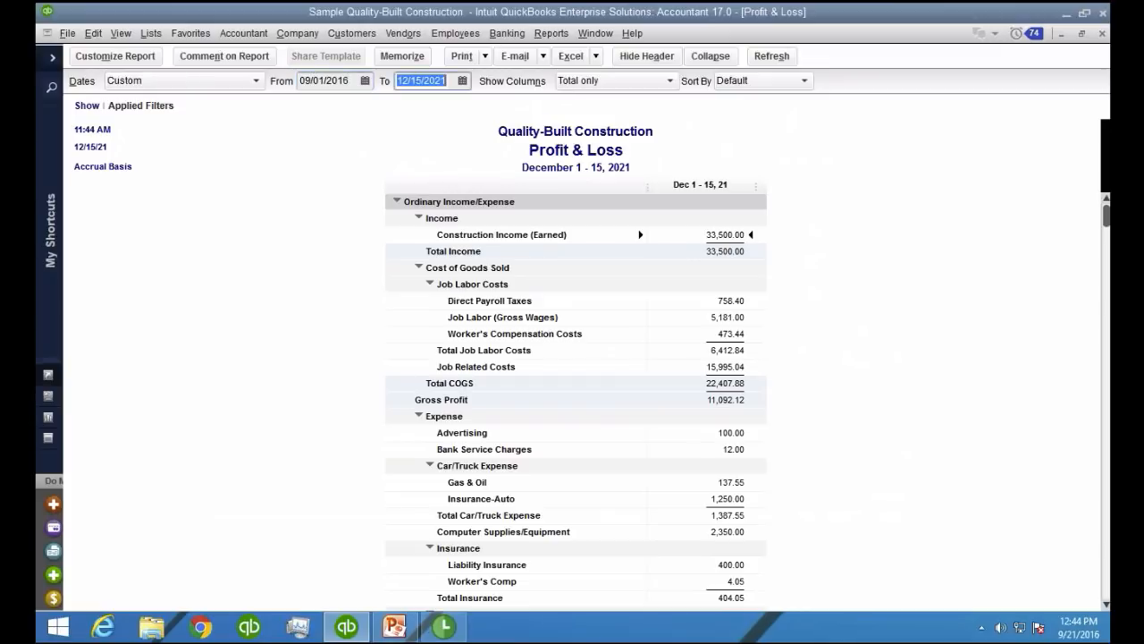
type("12/31/2016")
key("Tab")
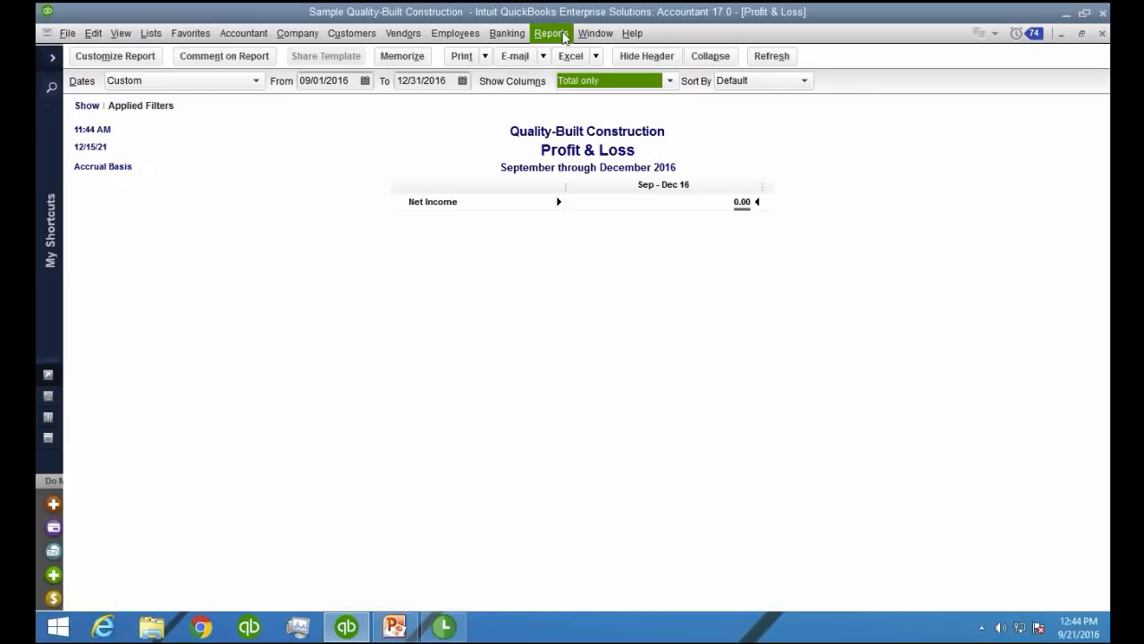
Run a standard Balance Sheet report as of 12/31/2016
left_click(563, 36)
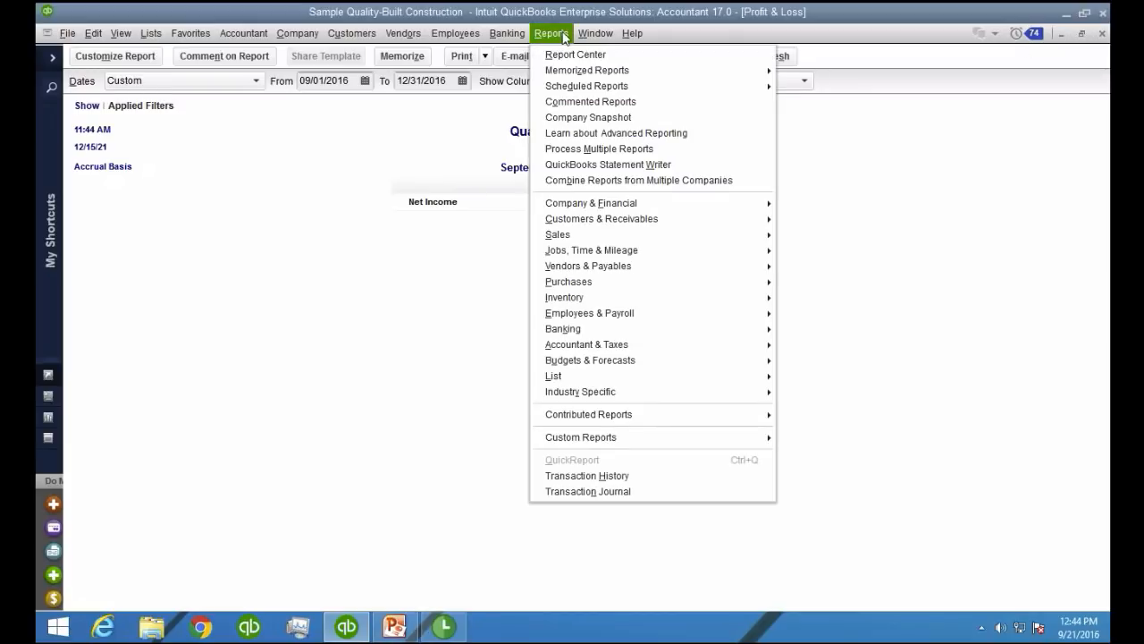
left_click(629, 209)
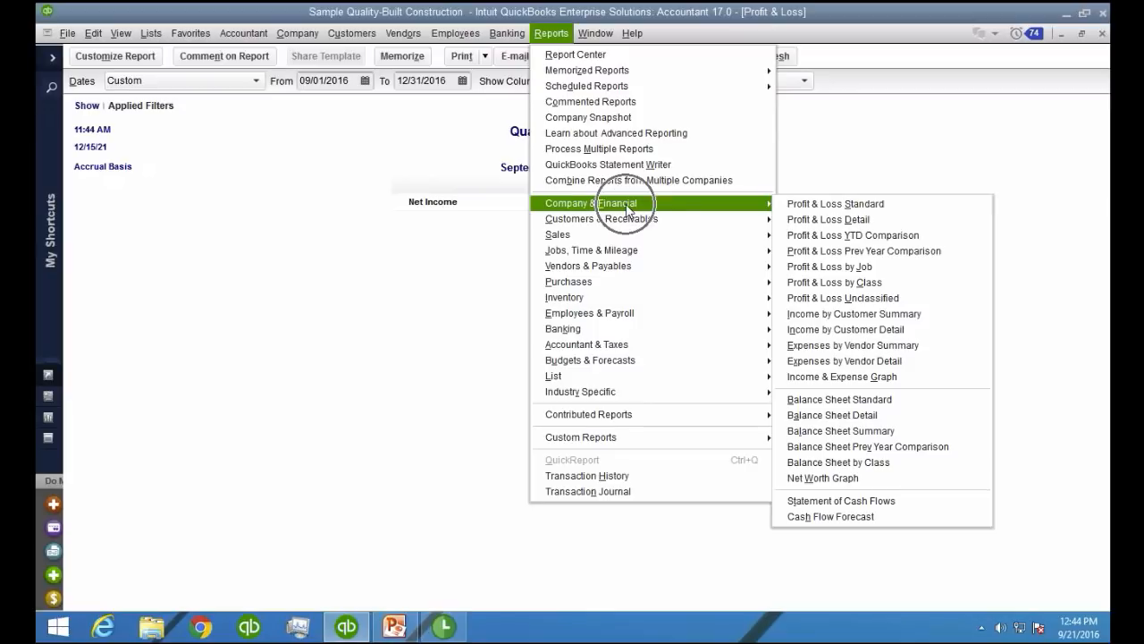
left_click(886, 399)
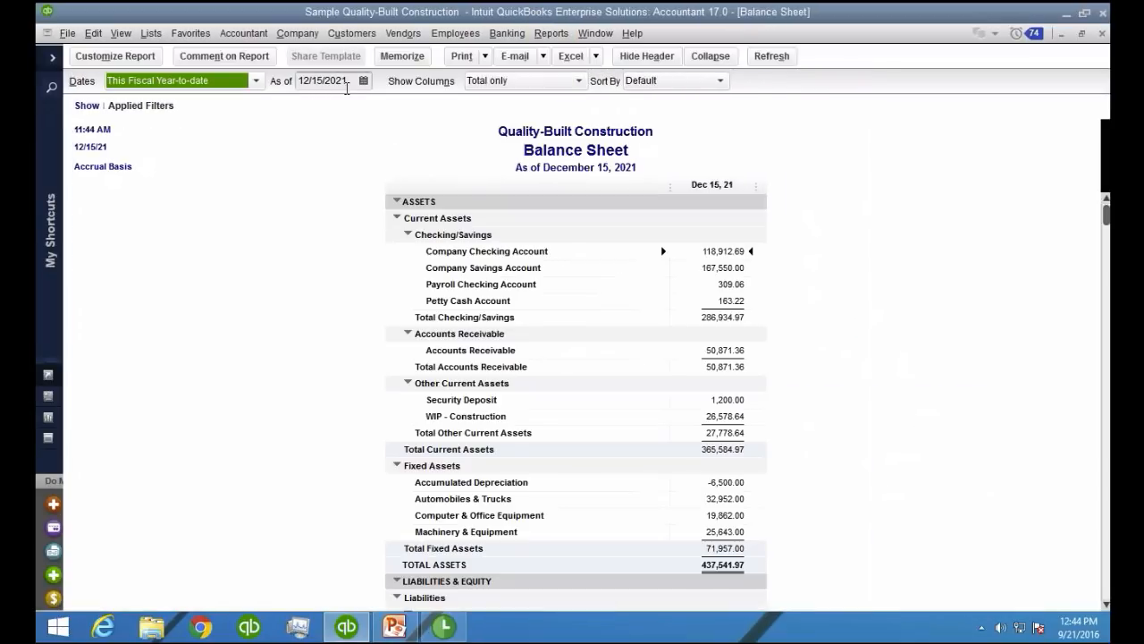
type("12312016")
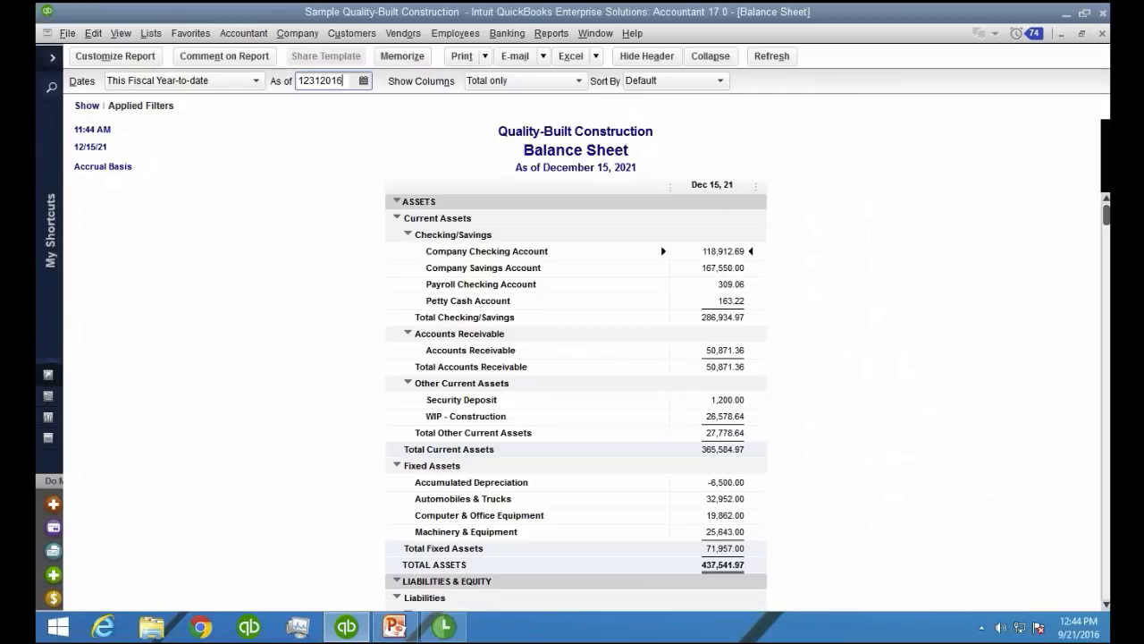
key("Tab")
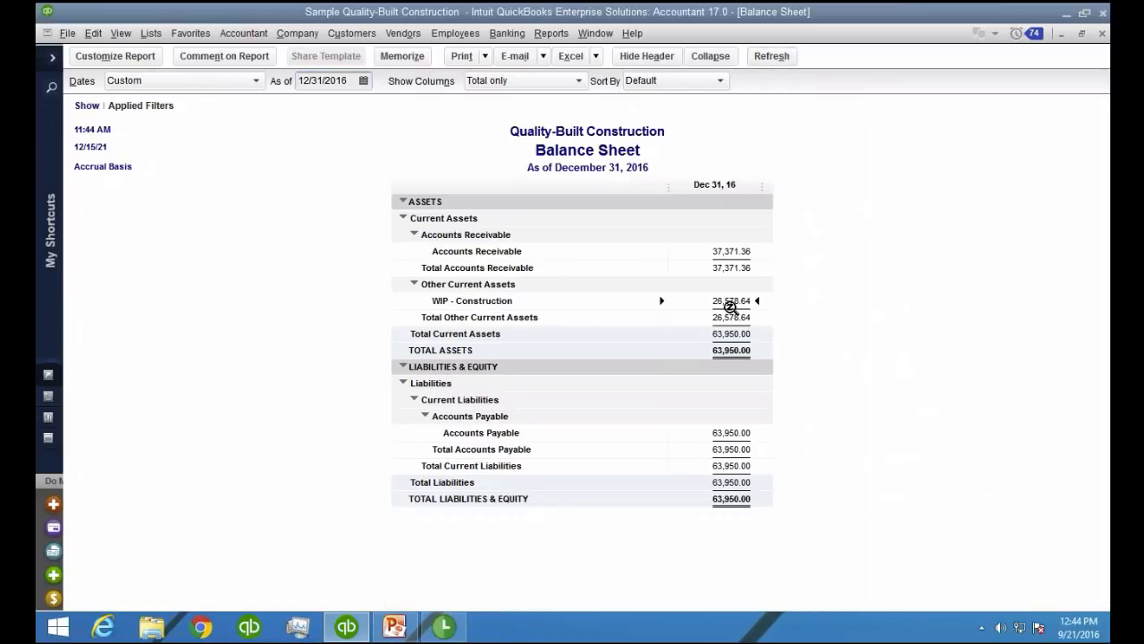
Open the transactions behind the WIP - Construction balance and widen the Name column to show full job names
key("ctrl")
double_click(734, 304)
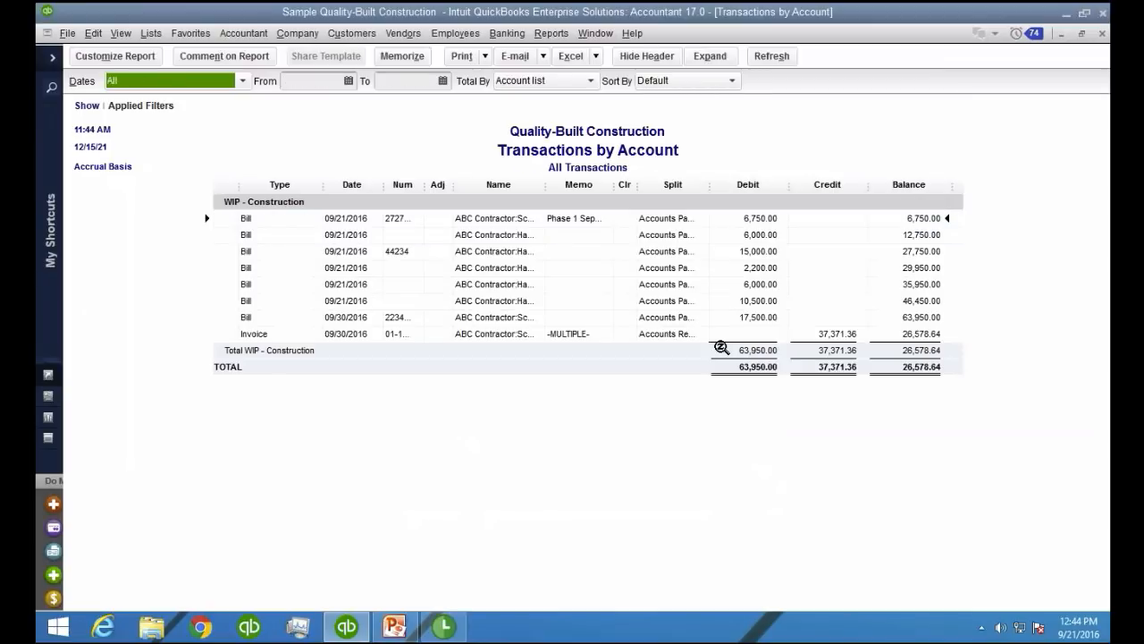
left_click_drag(538, 184, 623, 184)
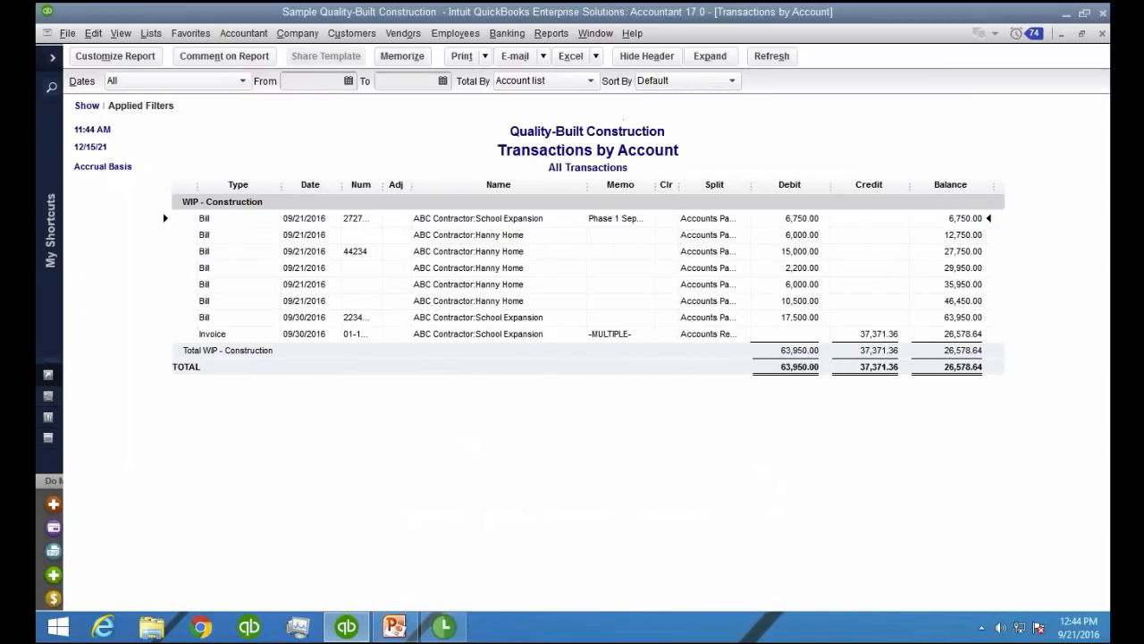
key("ctrl")
Total the WIP - Construction transactions by customer and examine the Hanny Home, School Expansion and overall balances
key("ctrl")
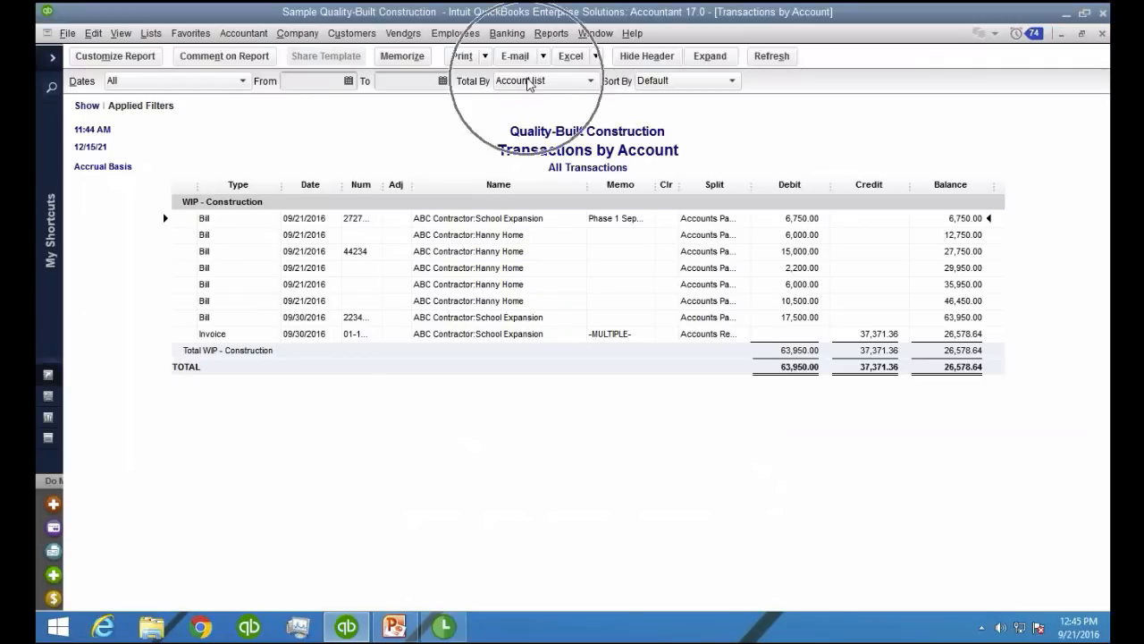
left_click(528, 82)
key("ctrl")
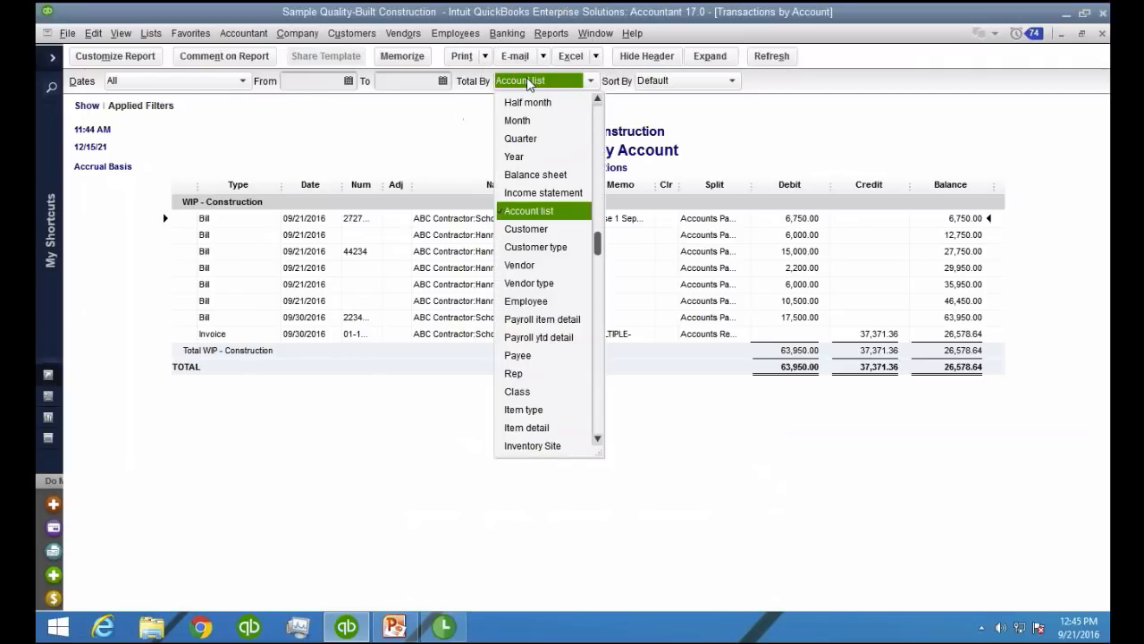
left_click(526, 229)
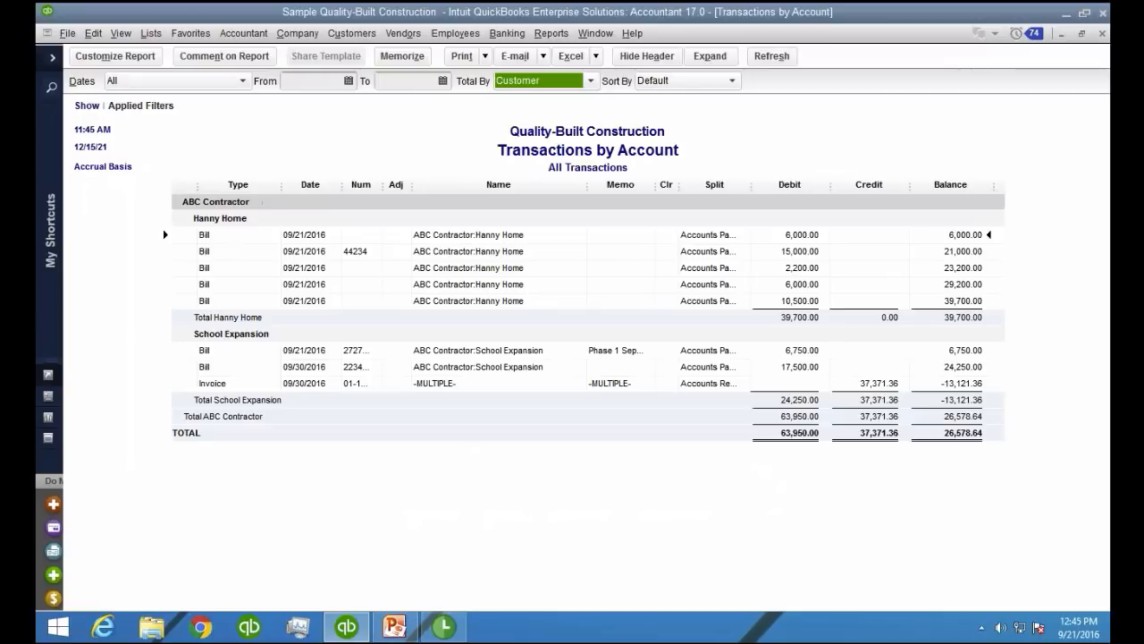
left_click(975, 435)
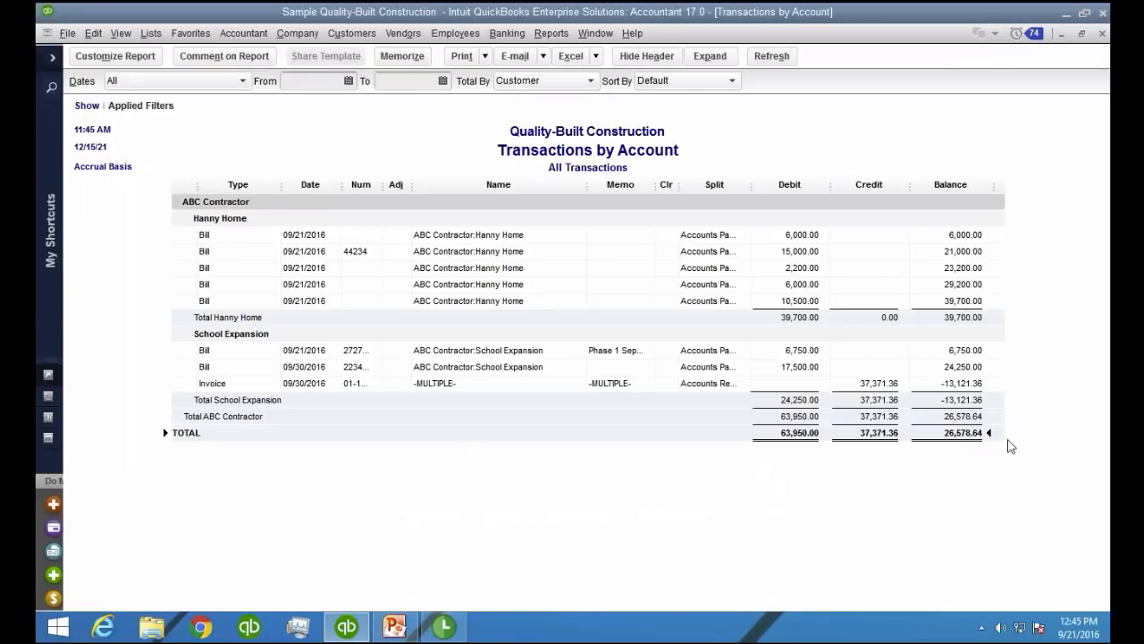
key("ctrl")
left_click(980, 320)
key("ctrl")
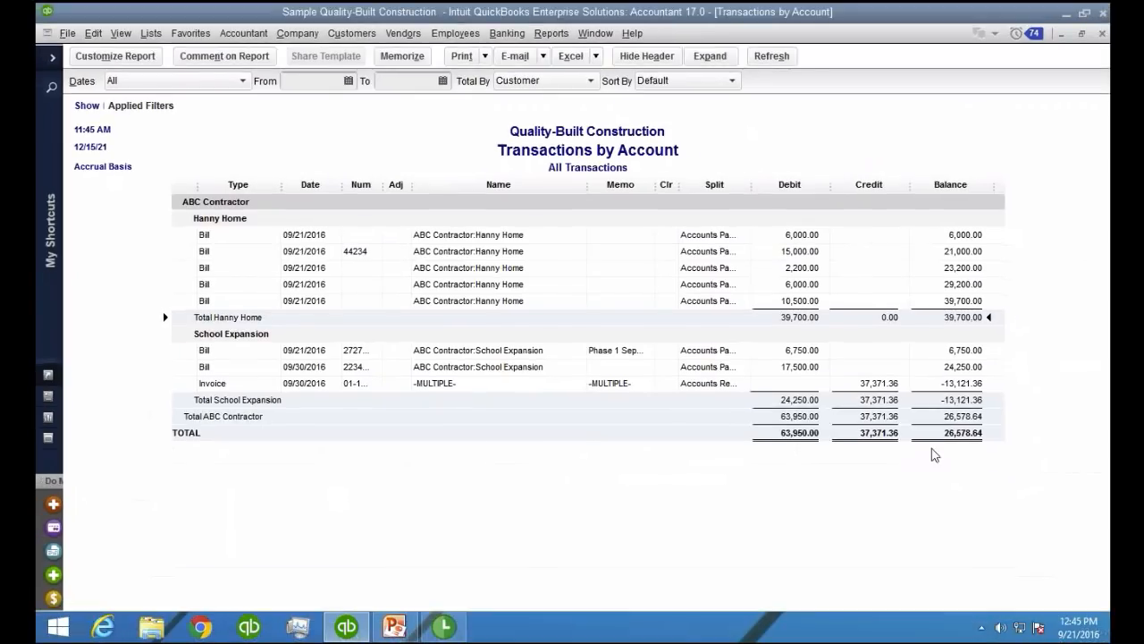
left_click(973, 400)
Open the School Expansion progress invoice dated 09/30/2016, widen its Item column, and delete the invoice
double_click(465, 383)
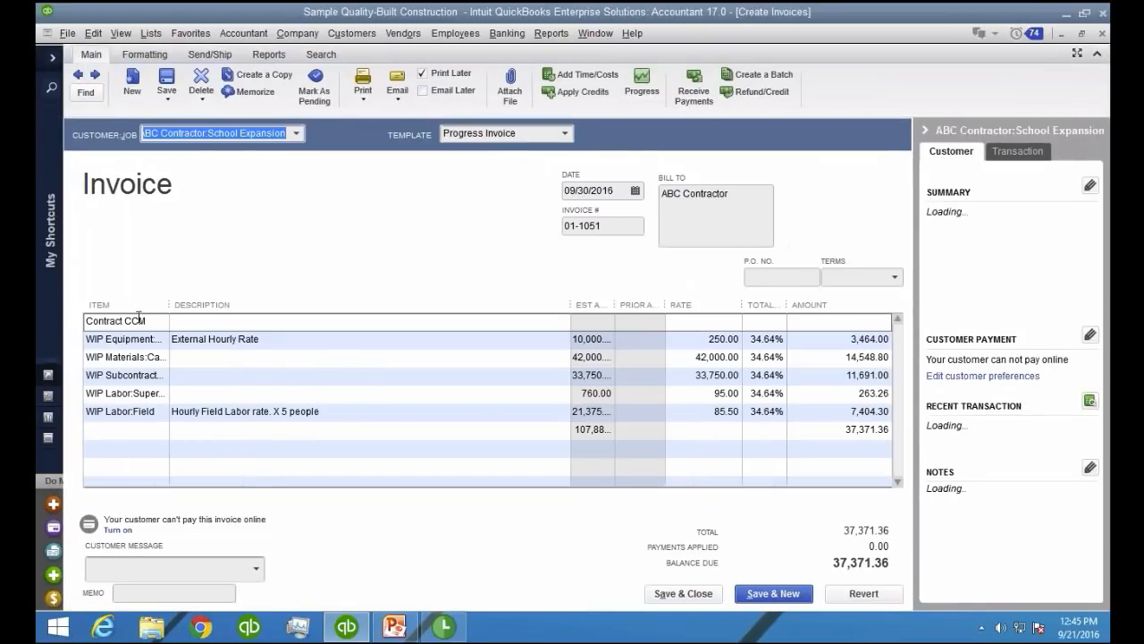
mouse_move(267, 305)
left_mouse_down()
mouse_move(278, 308)
mouse_move(260, 312)
left_mouse_up()
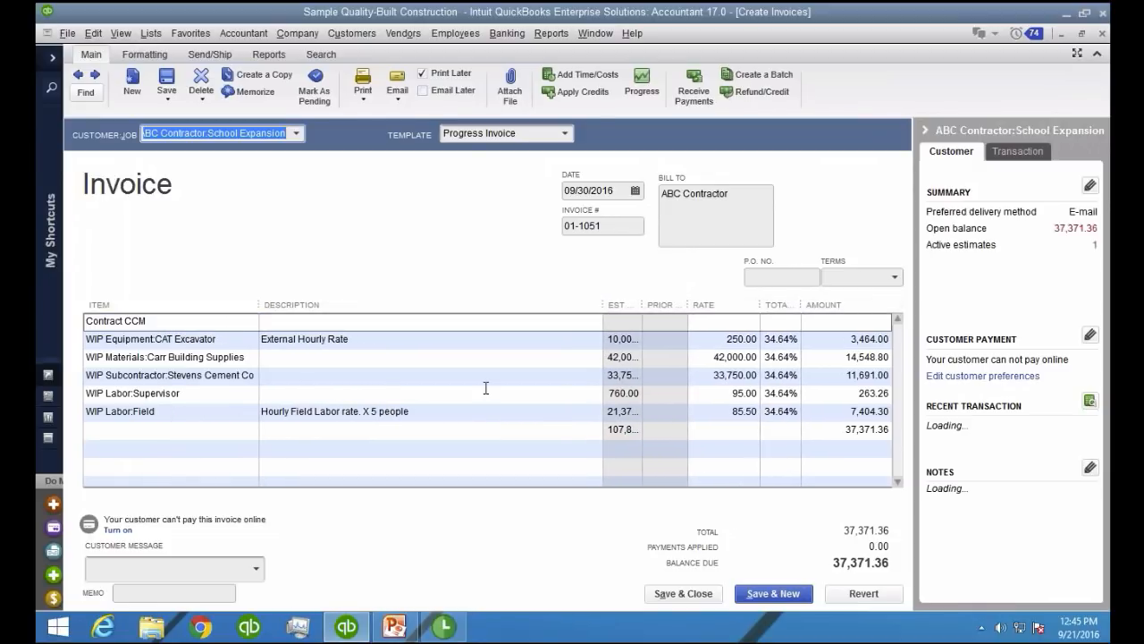
right_click(347, 220)
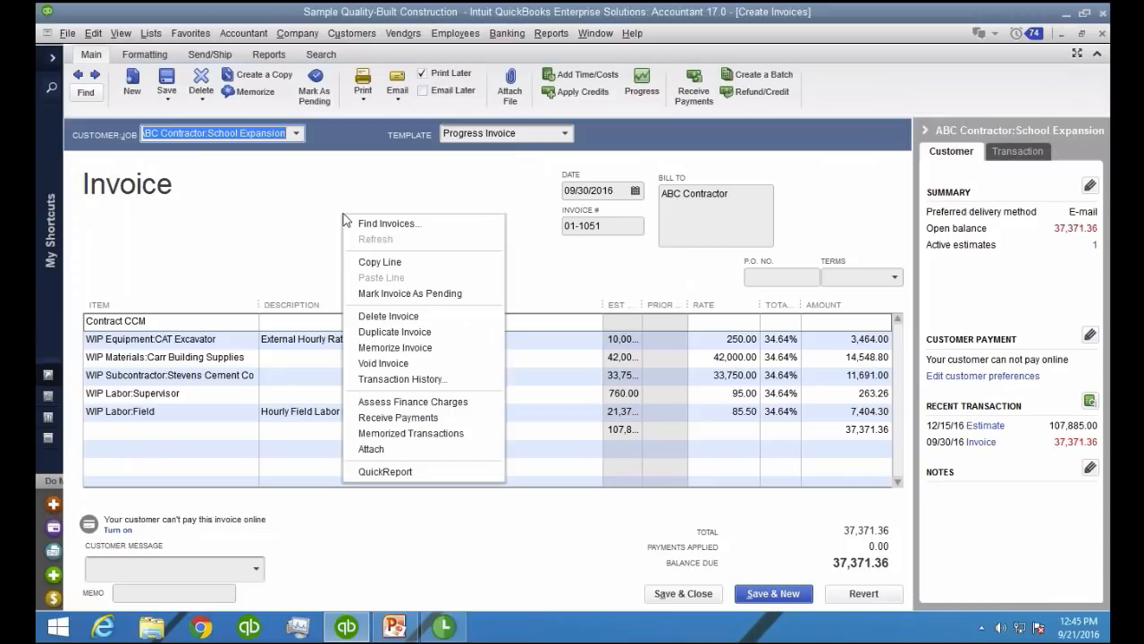
left_click(402, 313)
left_click(540, 221)
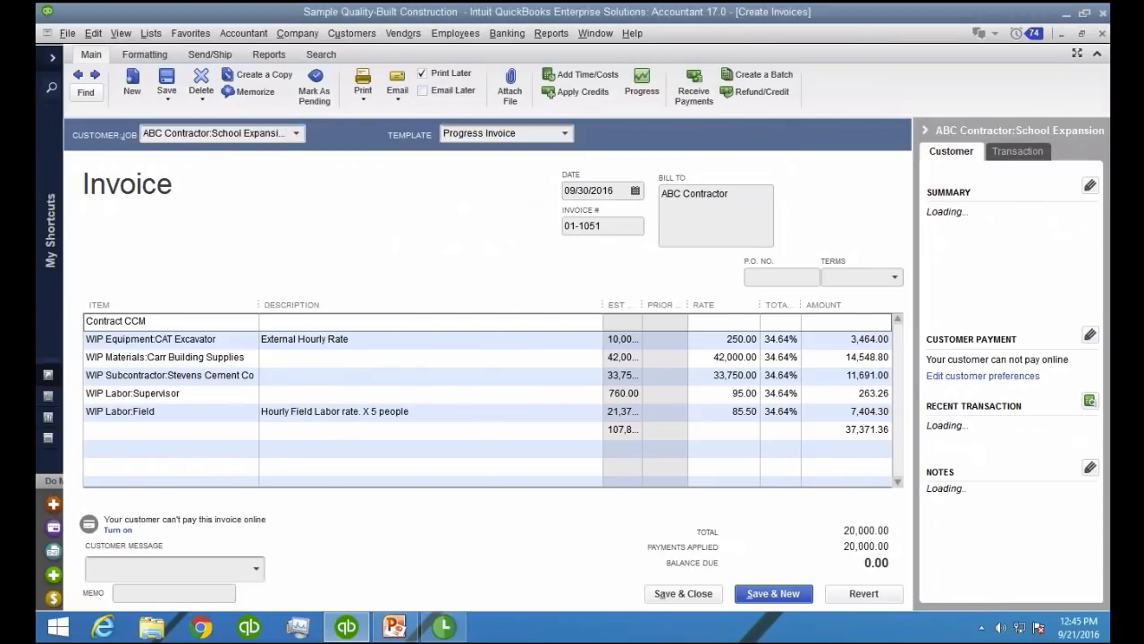
Search the invoices for the ABC Contractor:School Expansion job, then dismiss the search
key("ctrl+f")
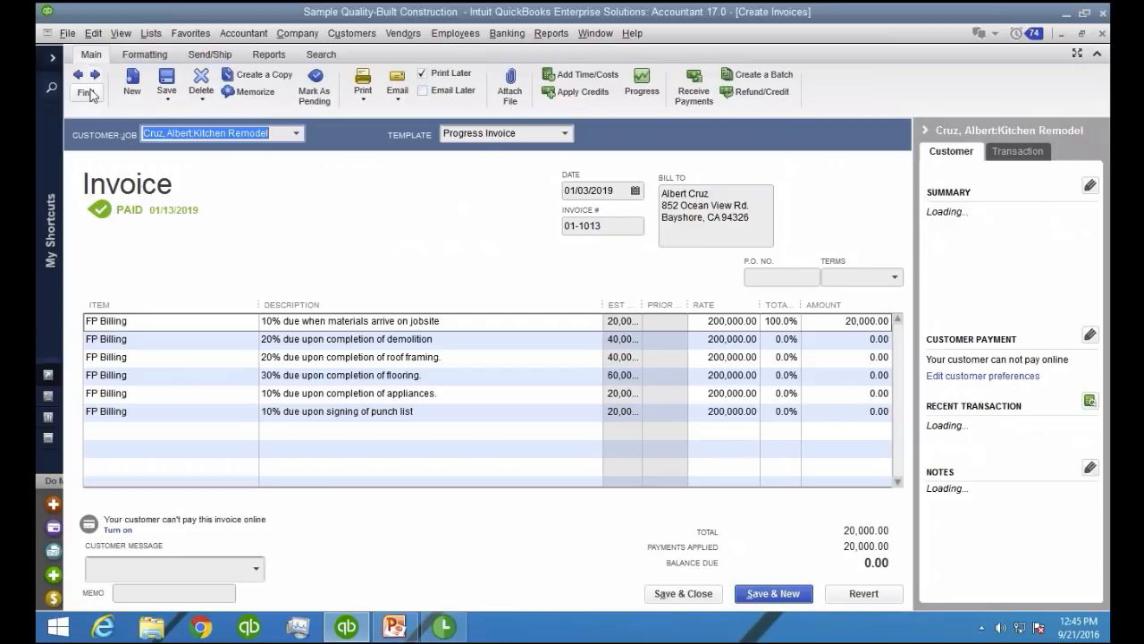
left_click(355, 145)
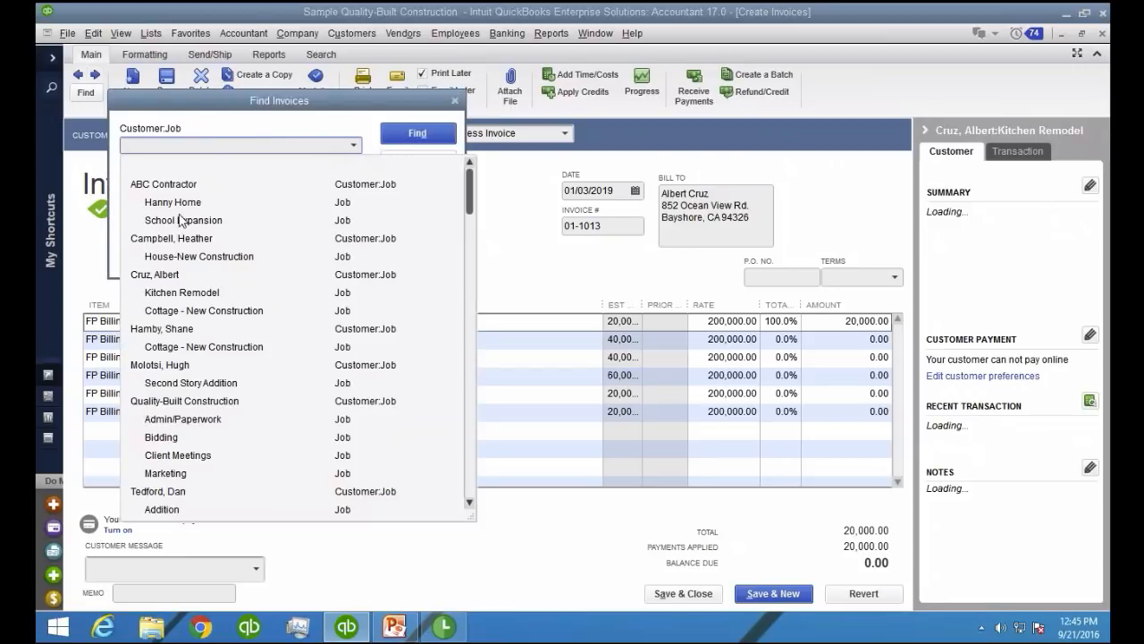
left_click(184, 221)
left_click(451, 140)
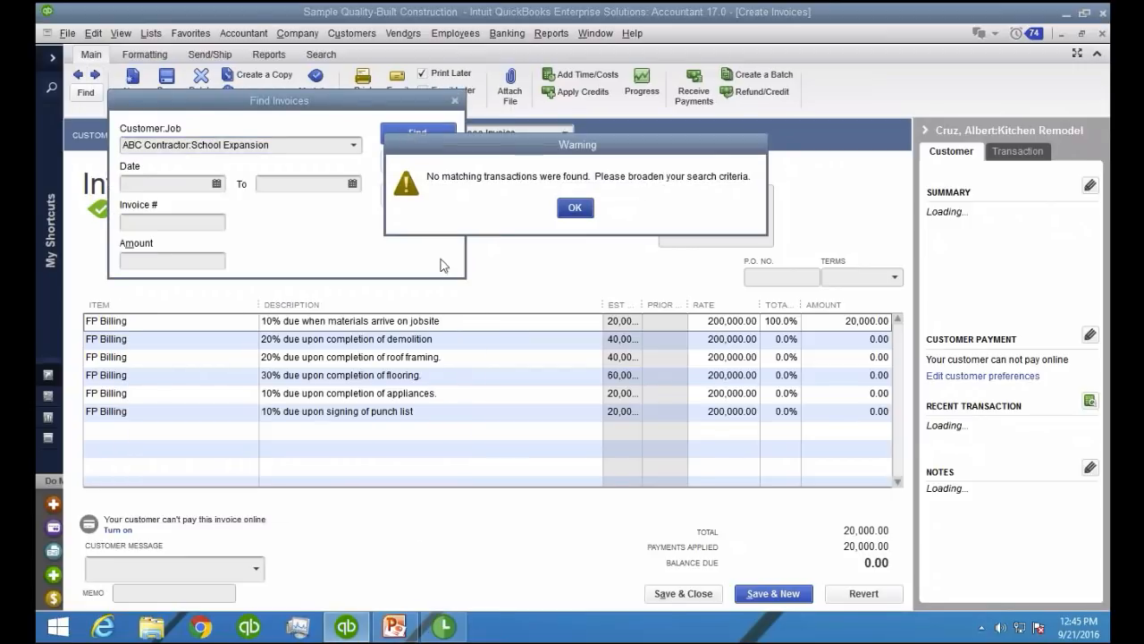
key("Return")
left_click(438, 159)
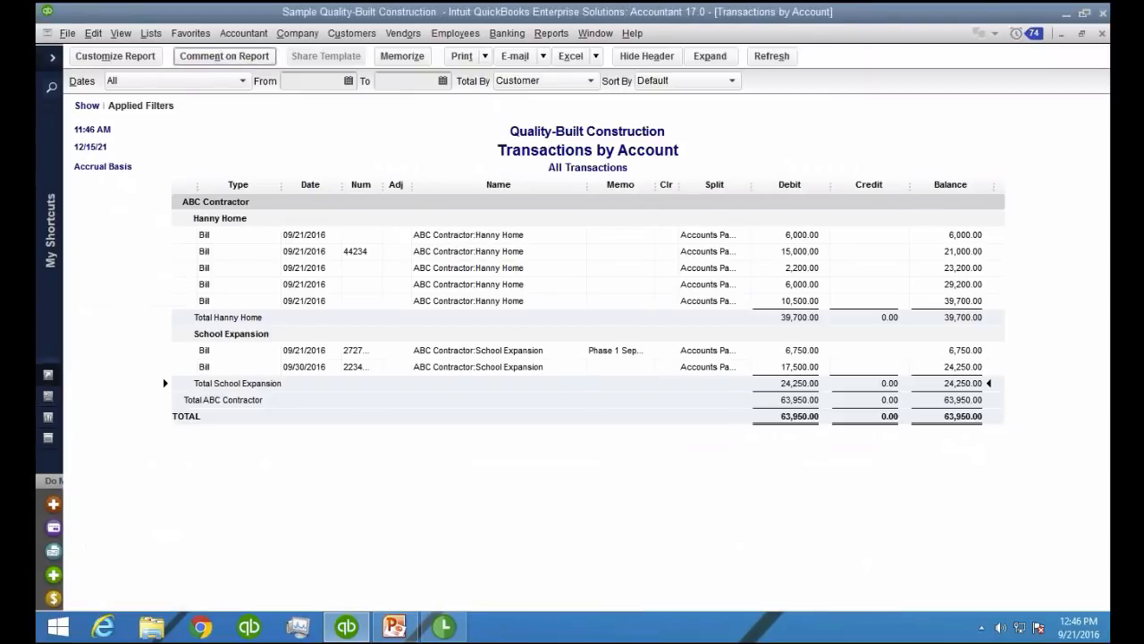
Find and open the estimate for the ABC Contractor:School Expansion job
left_click(340, 36)
left_click(360, 86)
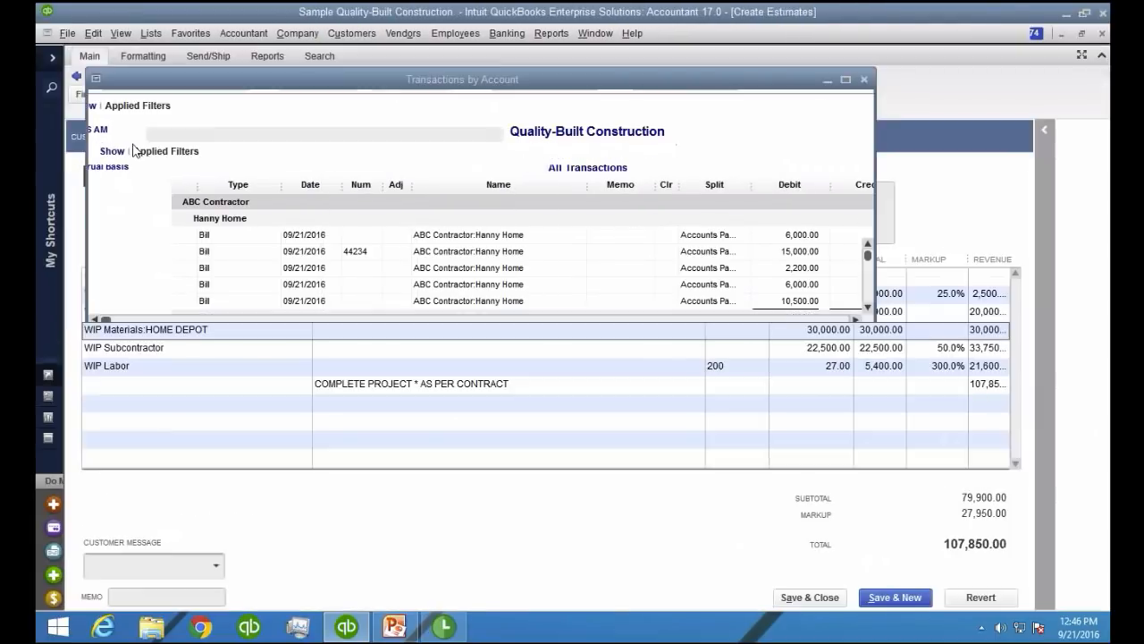
left_click(87, 90)
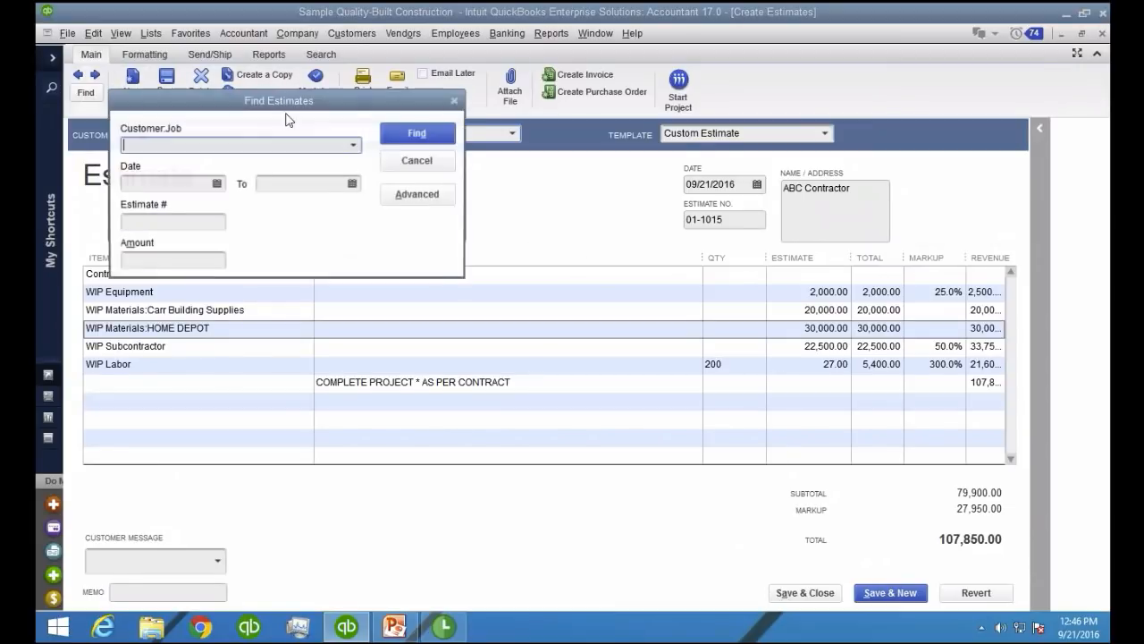
left_click(353, 147)
left_click(184, 220)
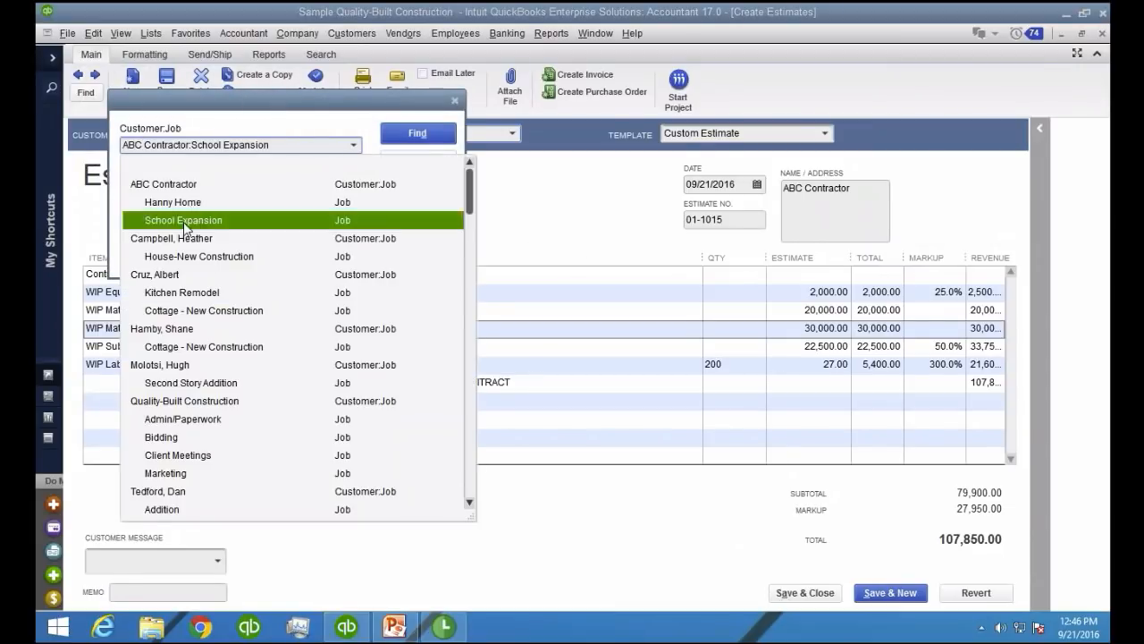
left_click(414, 134)
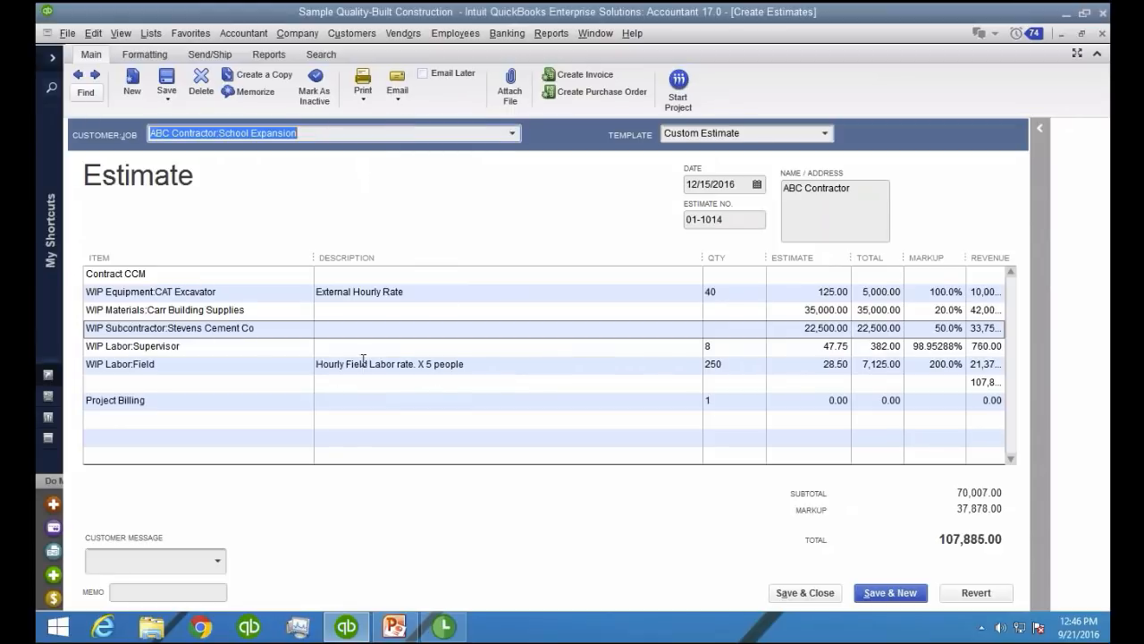
Create a progress invoice for the entire School Expansion estimate (100%), then save and close it
left_click(208, 417)
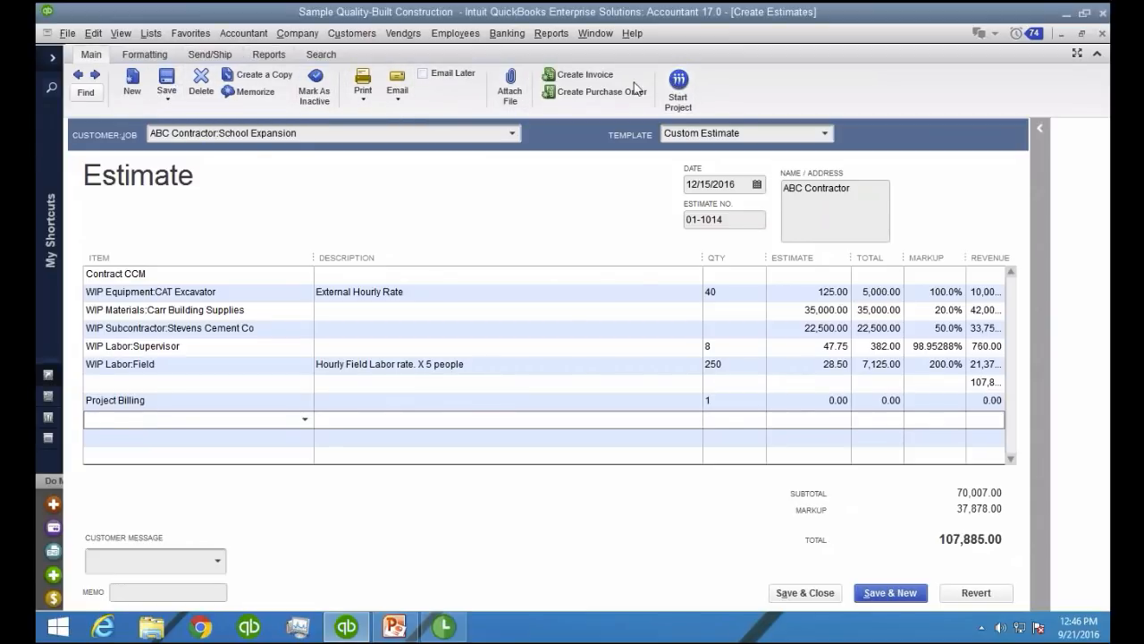
left_click(590, 76)
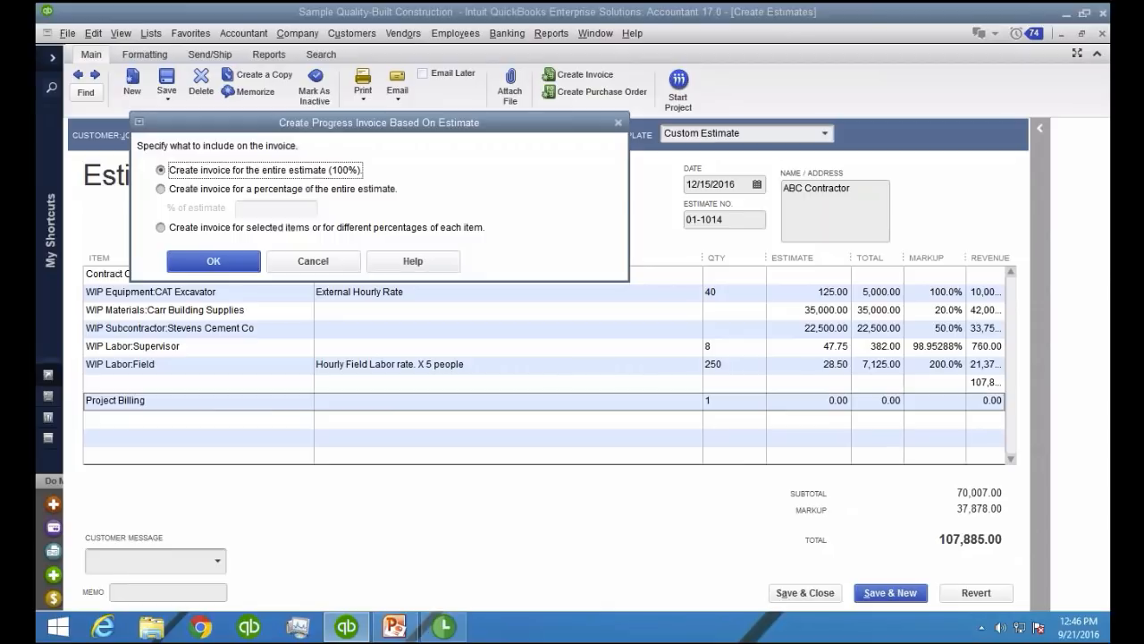
left_click(214, 262)
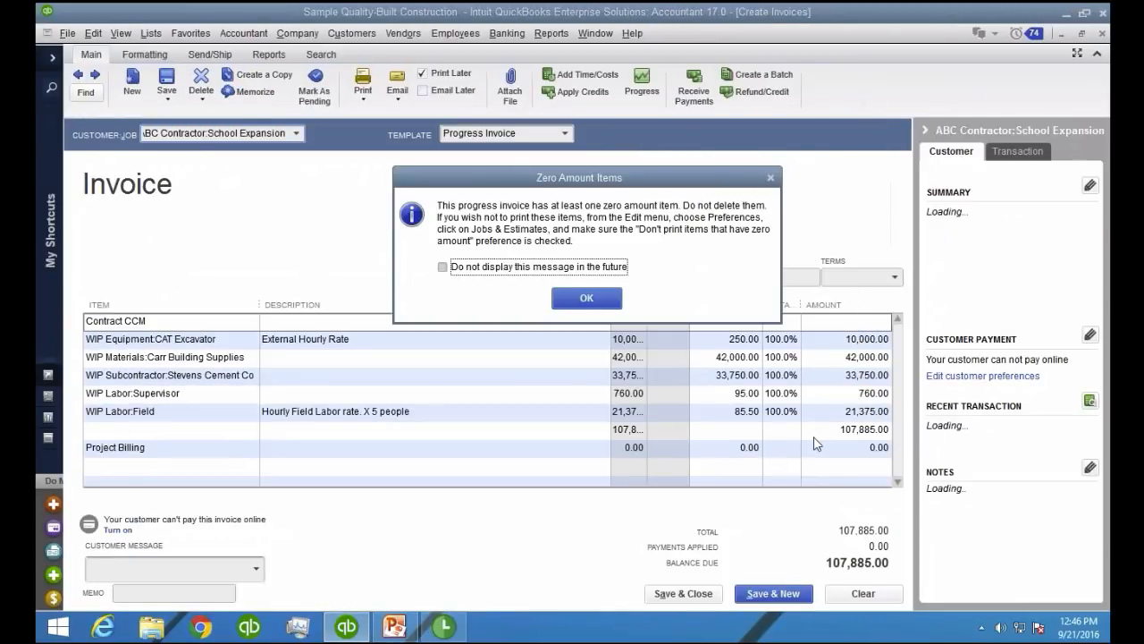
left_click(587, 299)
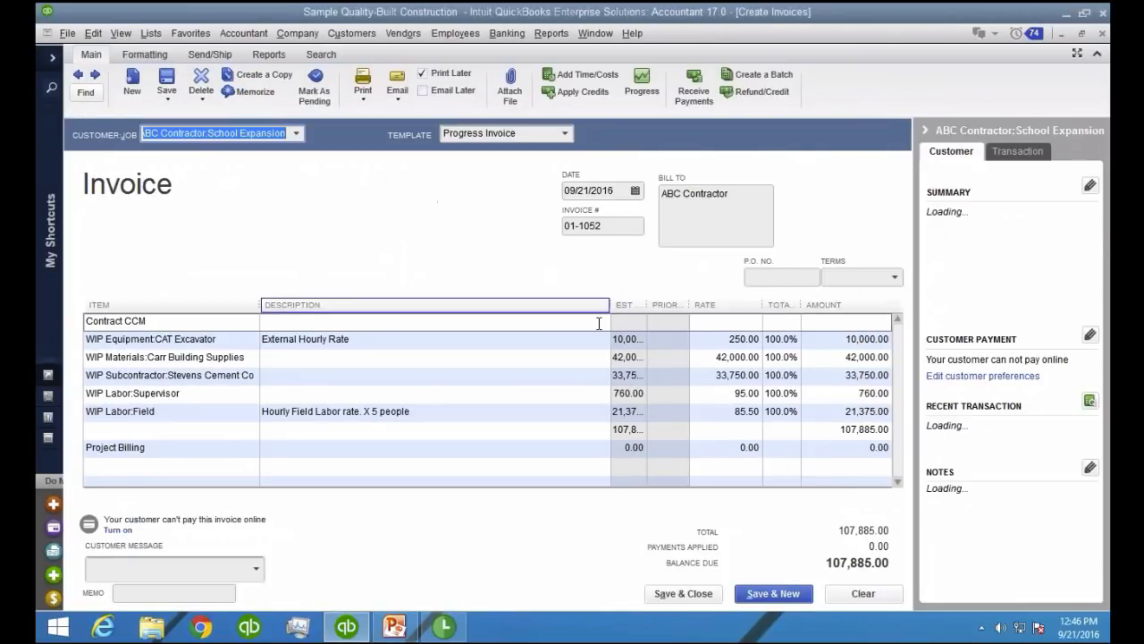
left_click(683, 592)
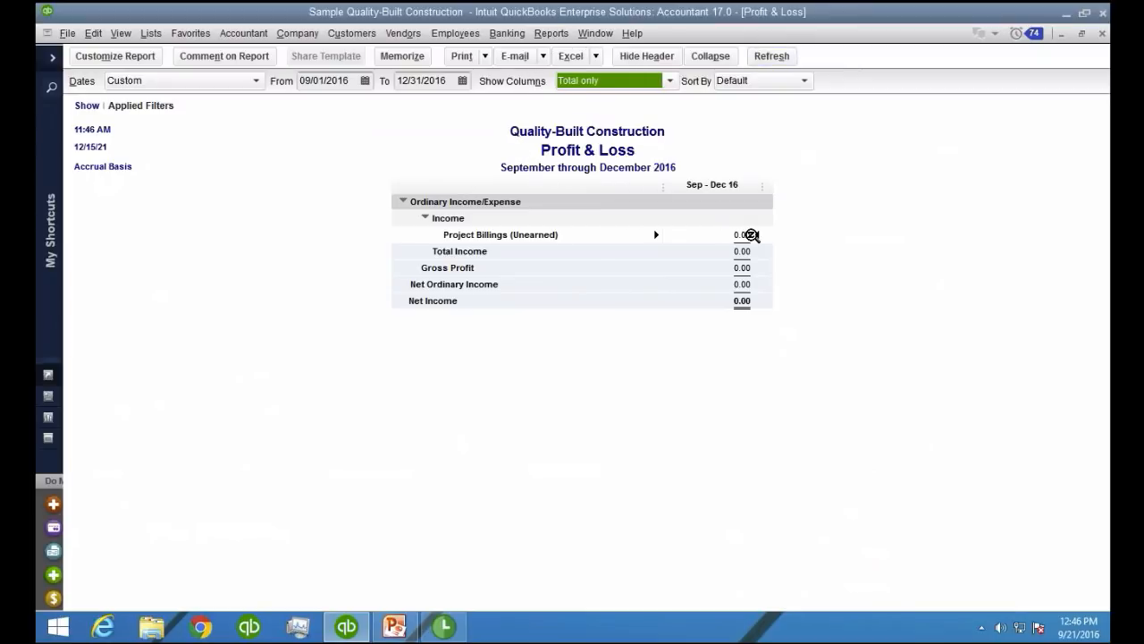
Run the standard balance sheet report
key("ctrl")
left_click(551, 33)
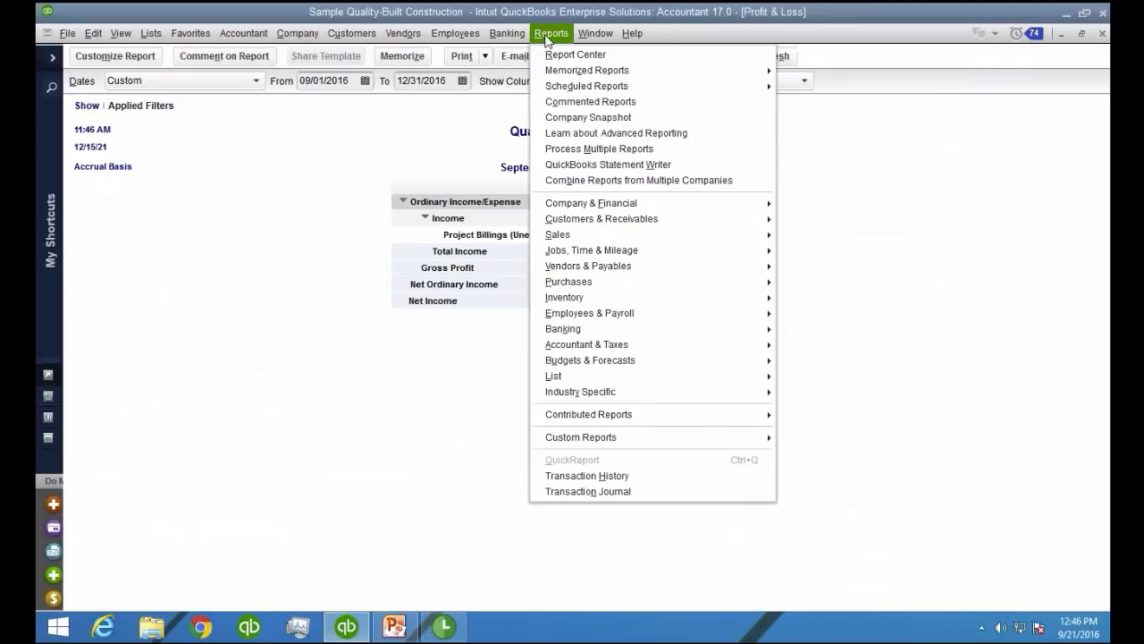
mouse_move(608, 203)
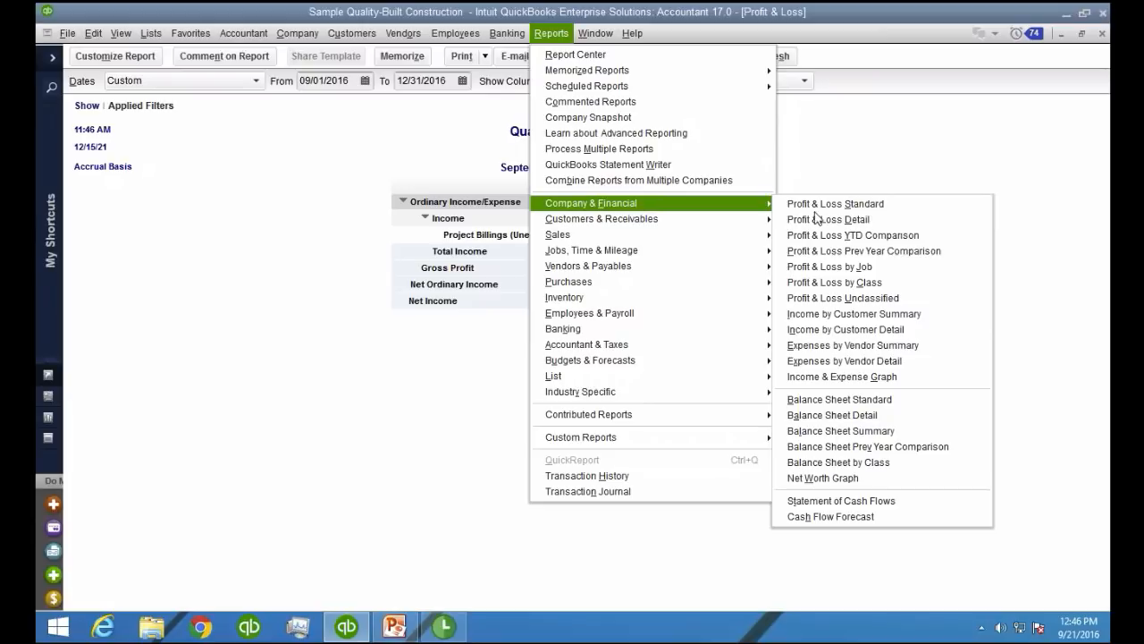
left_click(822, 400)
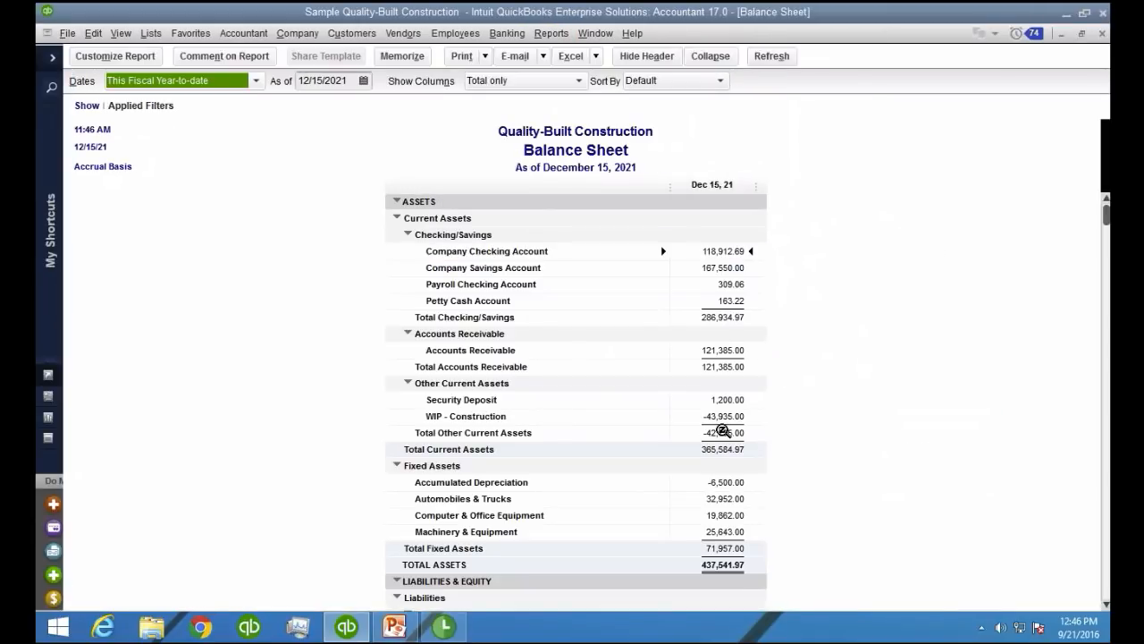
Examine the WIP - Construction transactions for all dates, totalled by customer, then close the transaction report
left_click(723, 417)
double_click(722, 416)
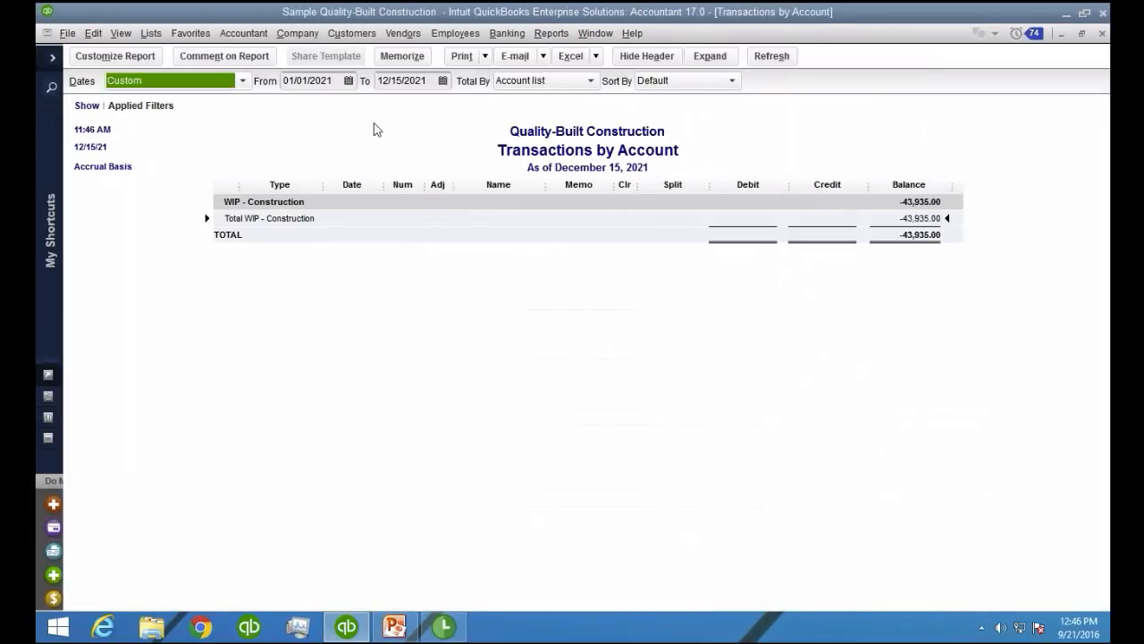
key("a")
left_click(531, 82)
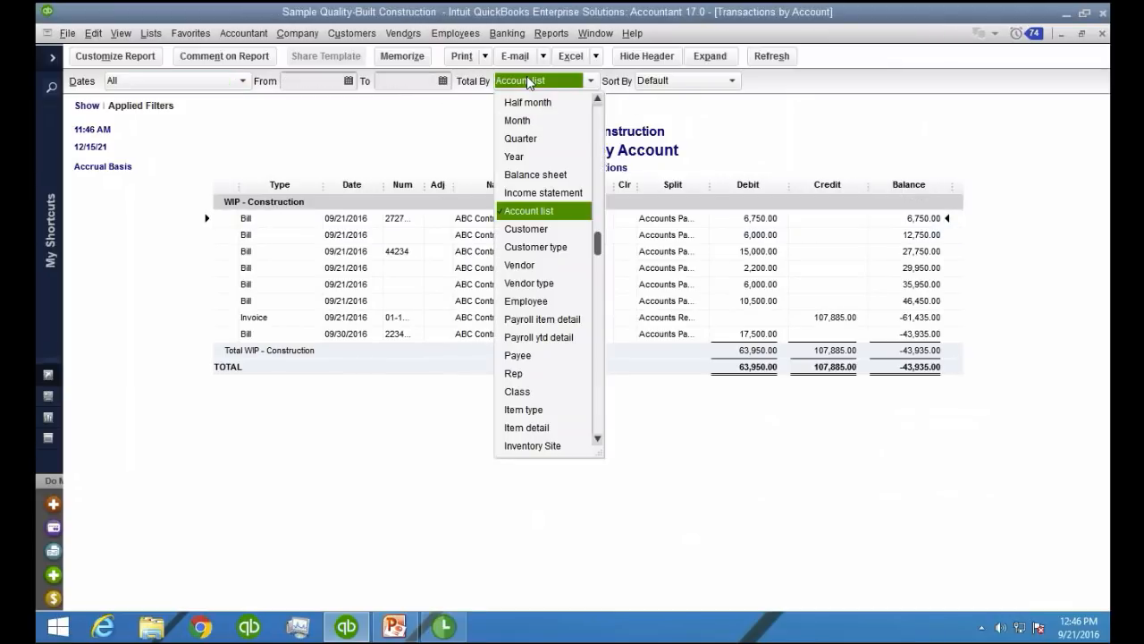
left_click(540, 235)
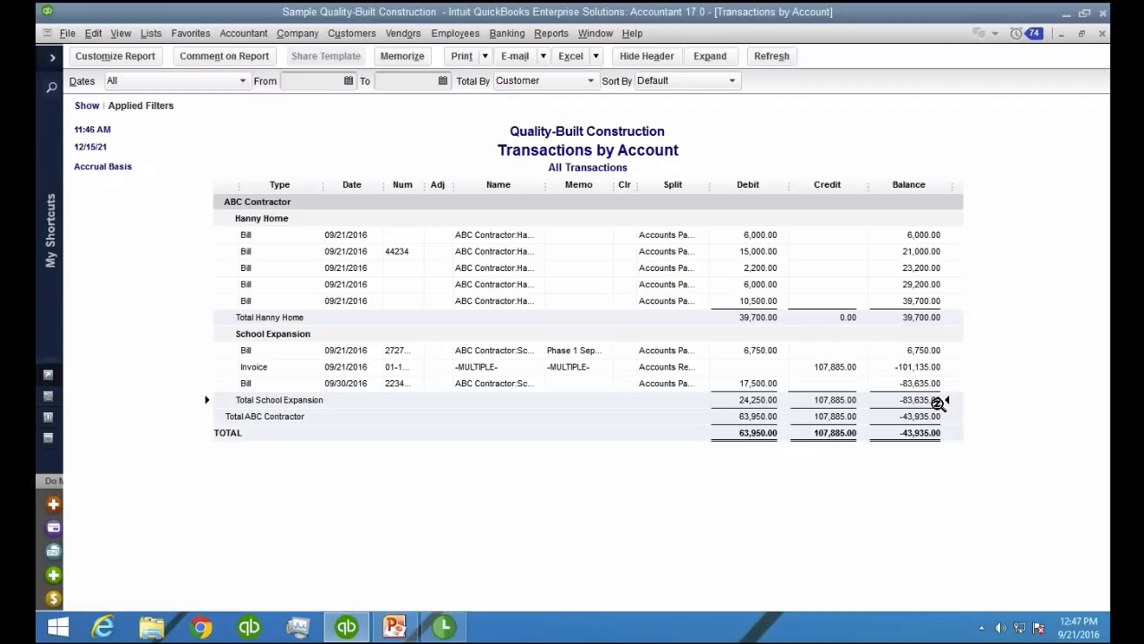
key("Escape")
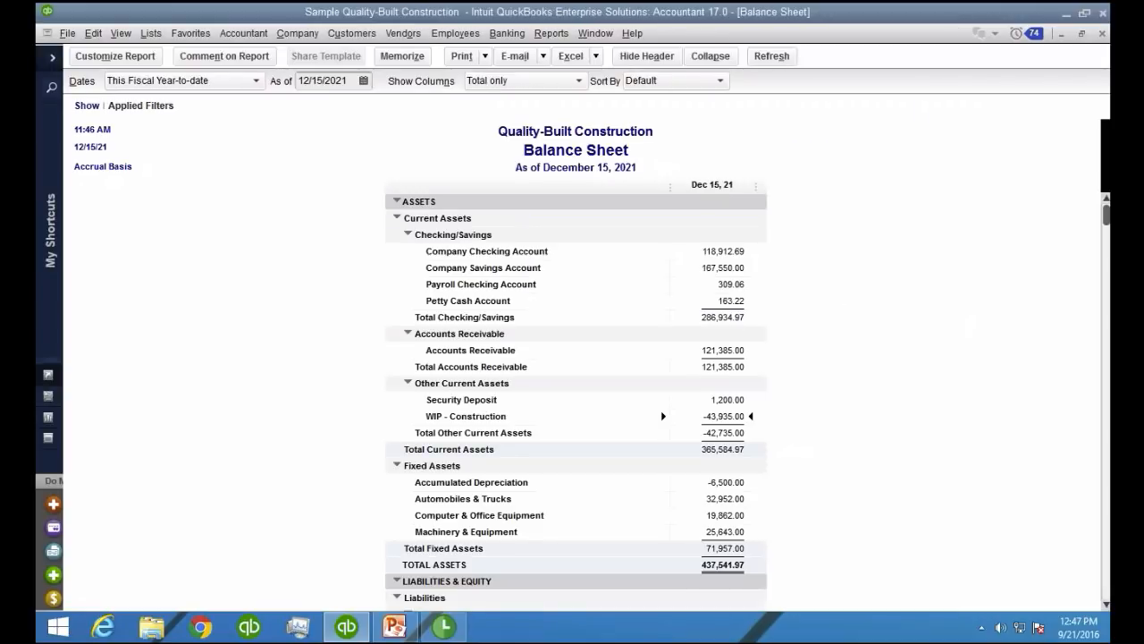
Run the Job Profitability Detail report for the ABC Contractor:School Expansion job
left_click(551, 33)
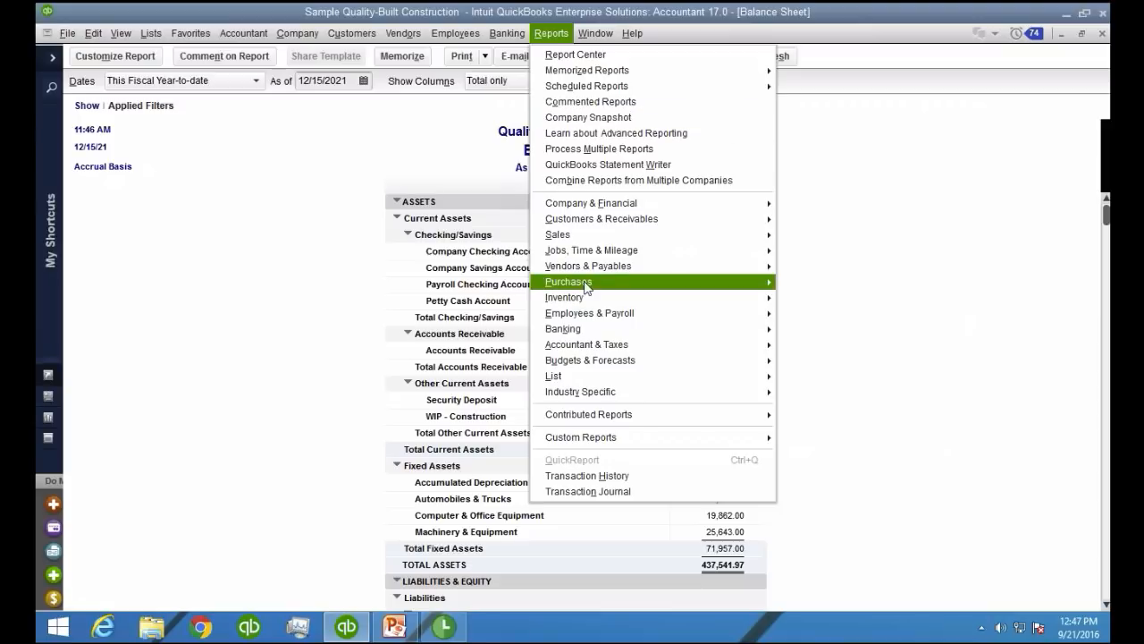
mouse_move(626, 254)
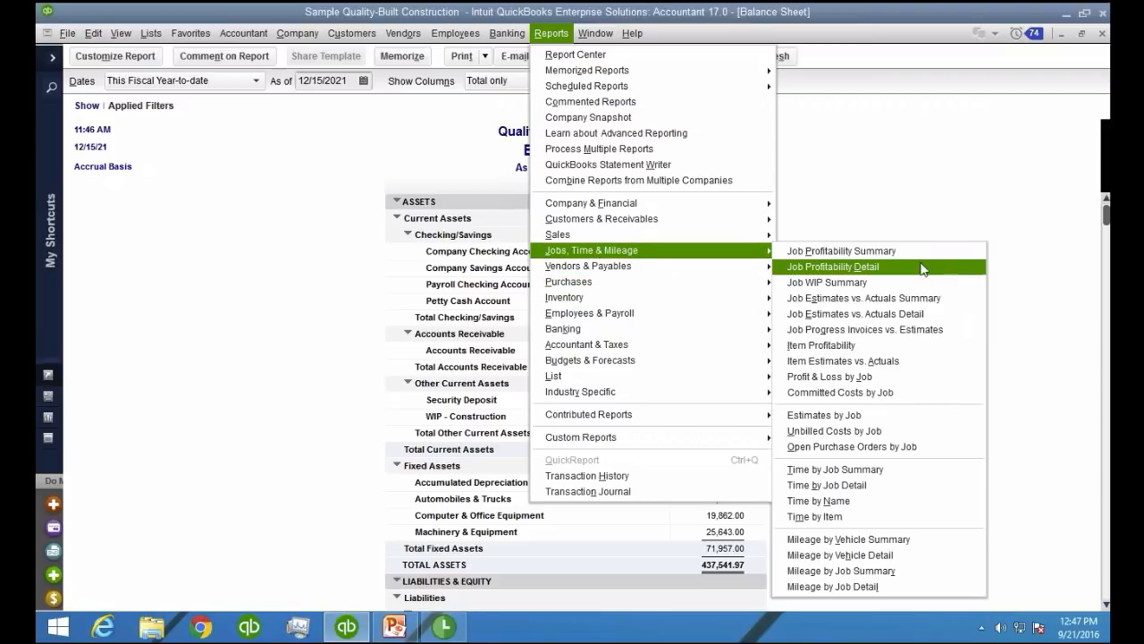
left_click(875, 268)
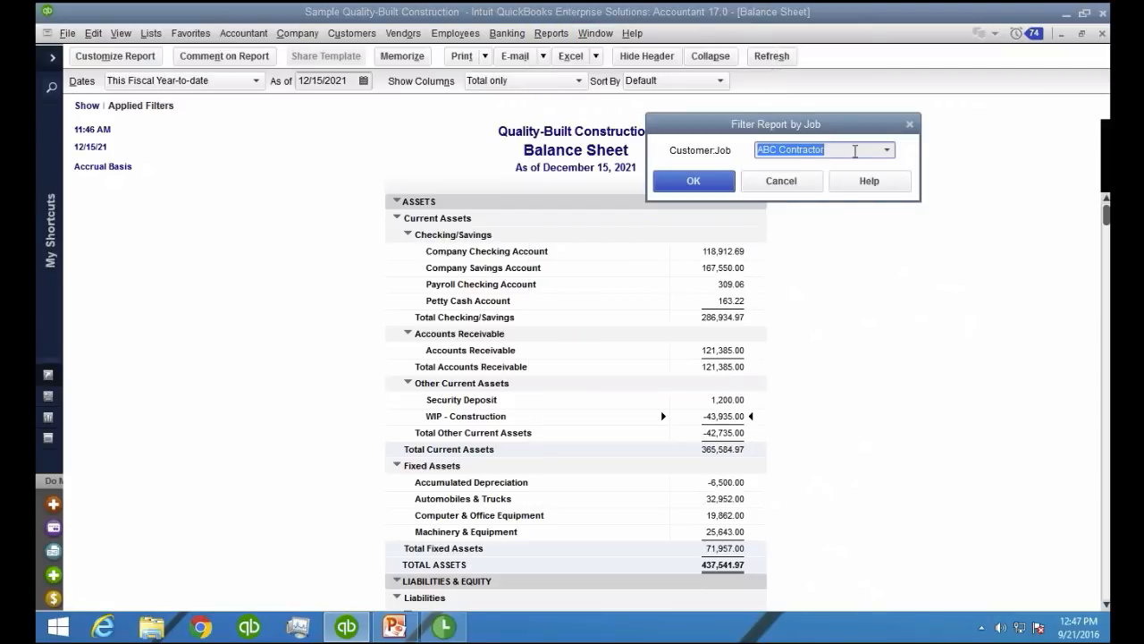
left_click(888, 150)
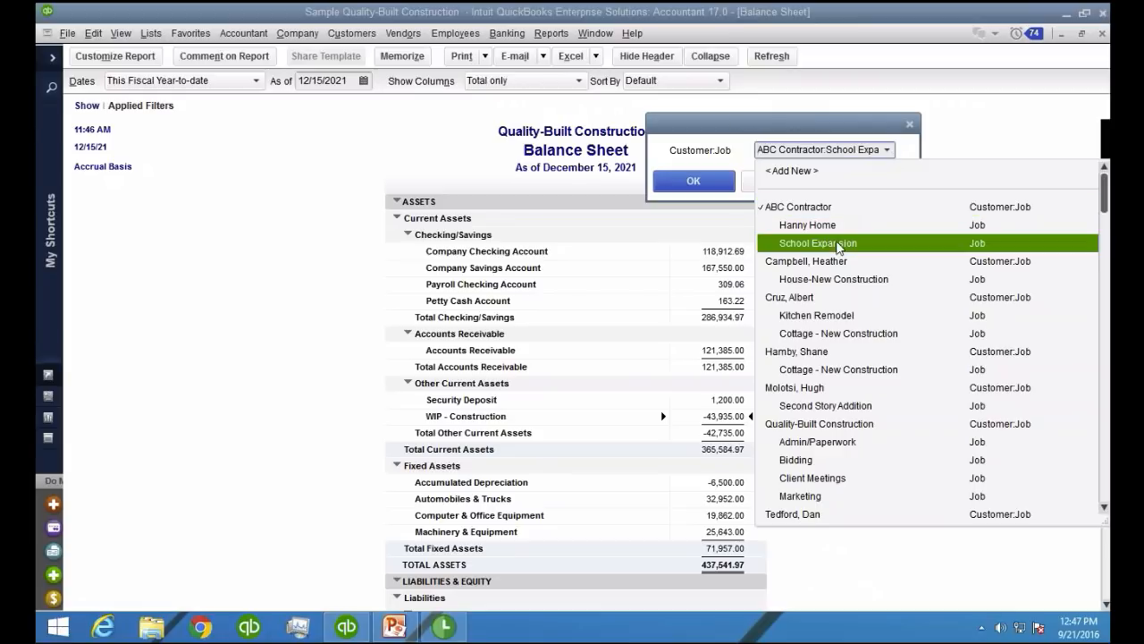
left_click(818, 243)
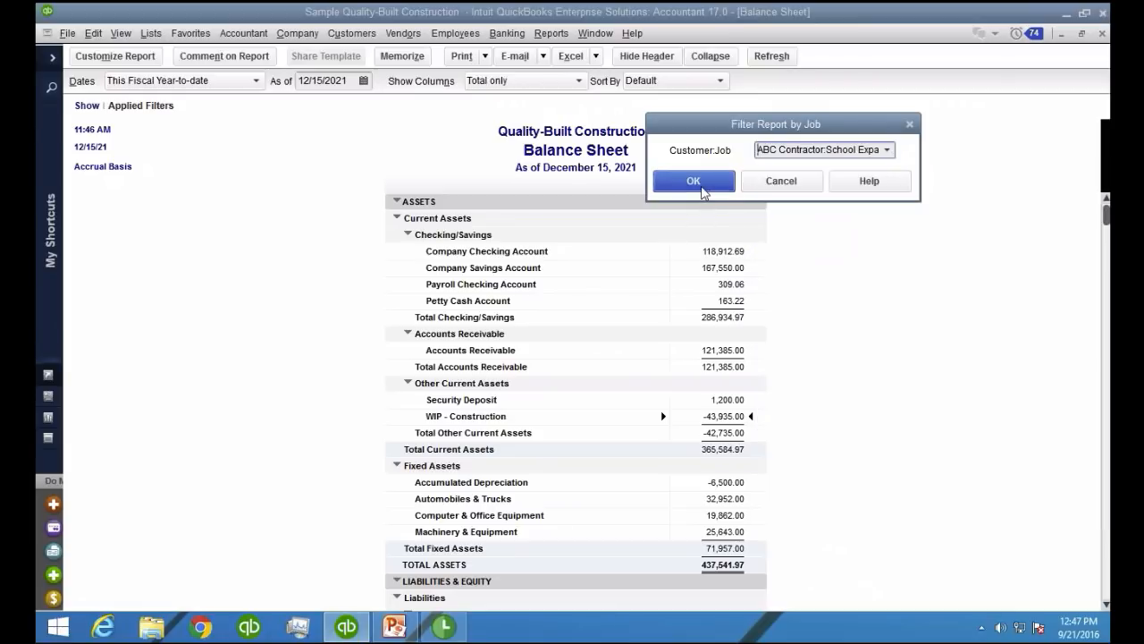
left_click(694, 181)
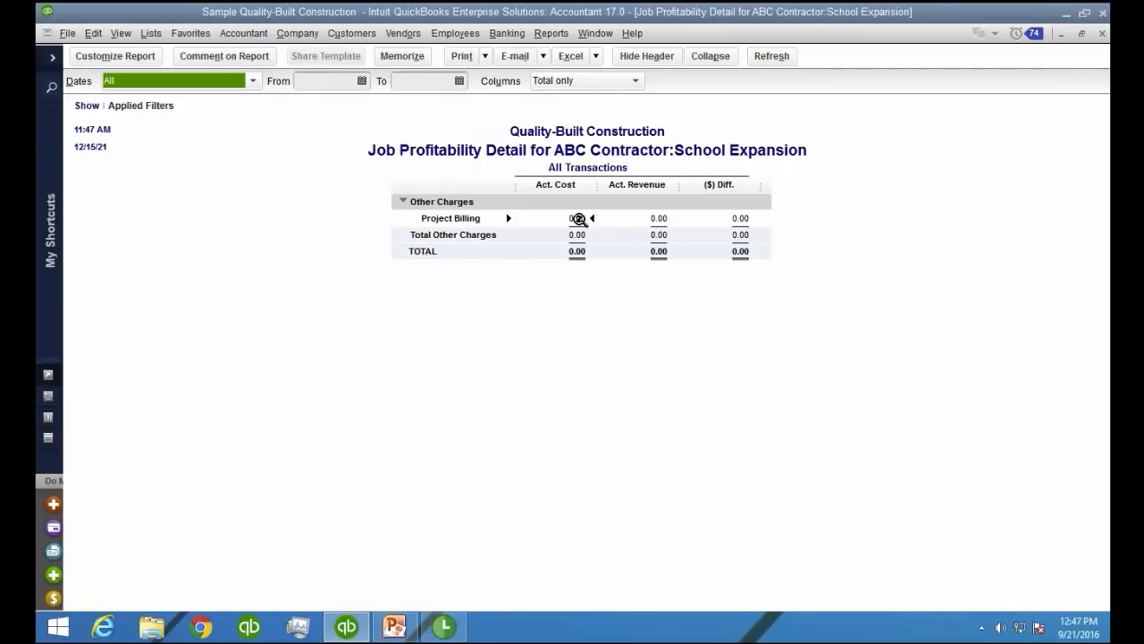
Examine the actual cost detail behind Project Billing, then close it and the job profitability report
left_click(578, 219)
double_click(577, 218)
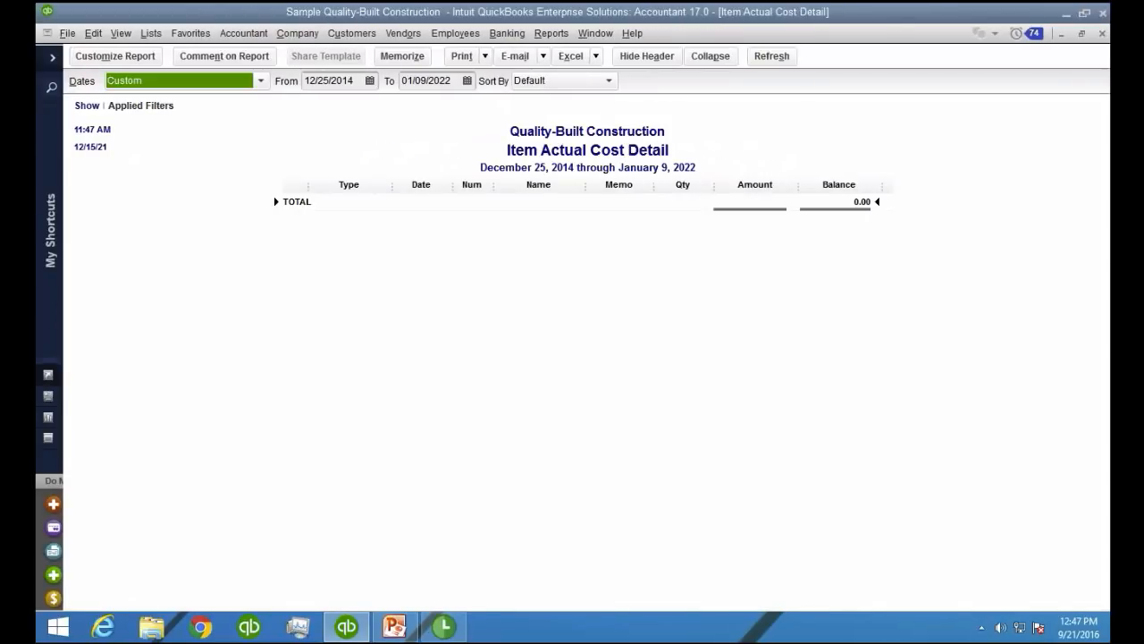
key("Escape")
key("Escape")
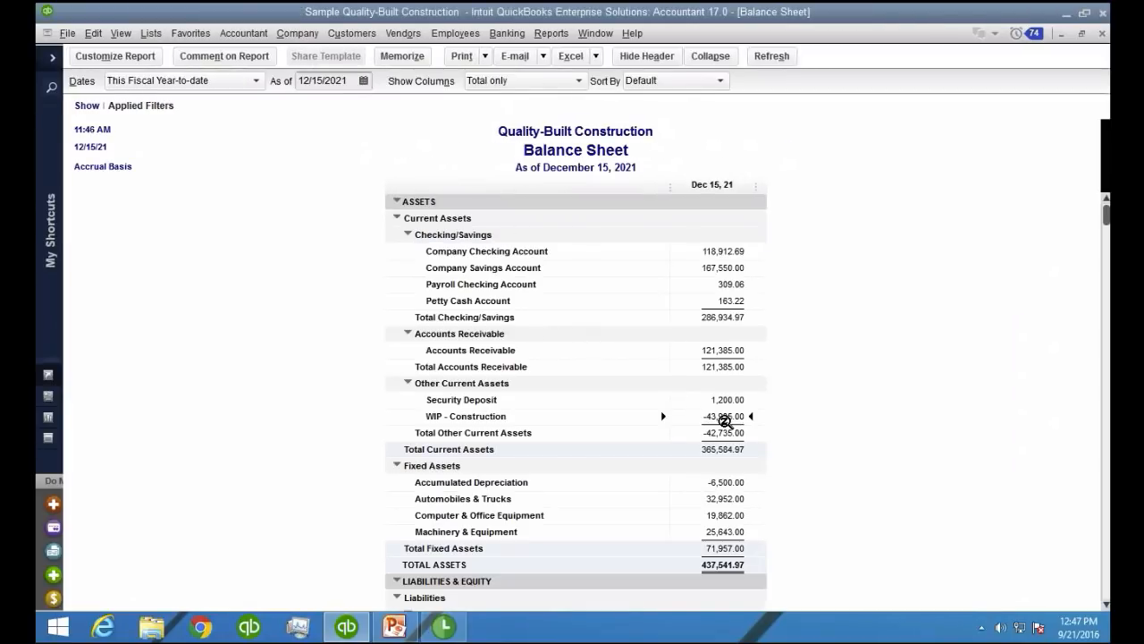
Open the WIP - Construction transactions for all dates and widen the Name column to show the full job names
double_click(724, 419)
key("a")
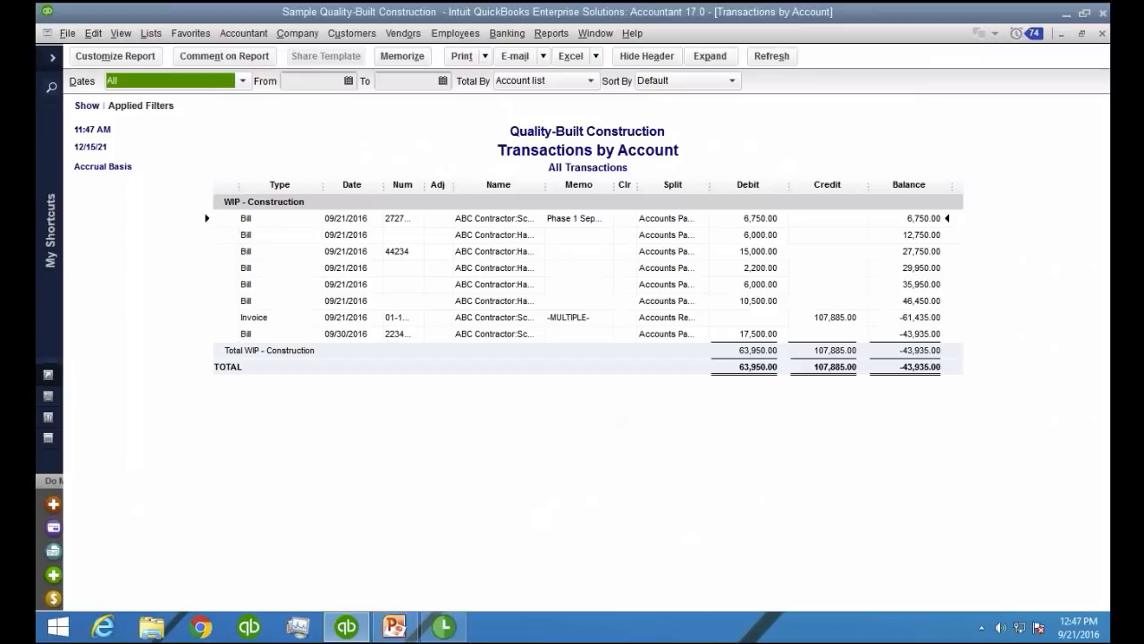
left_click_drag(544, 185, 666, 184)
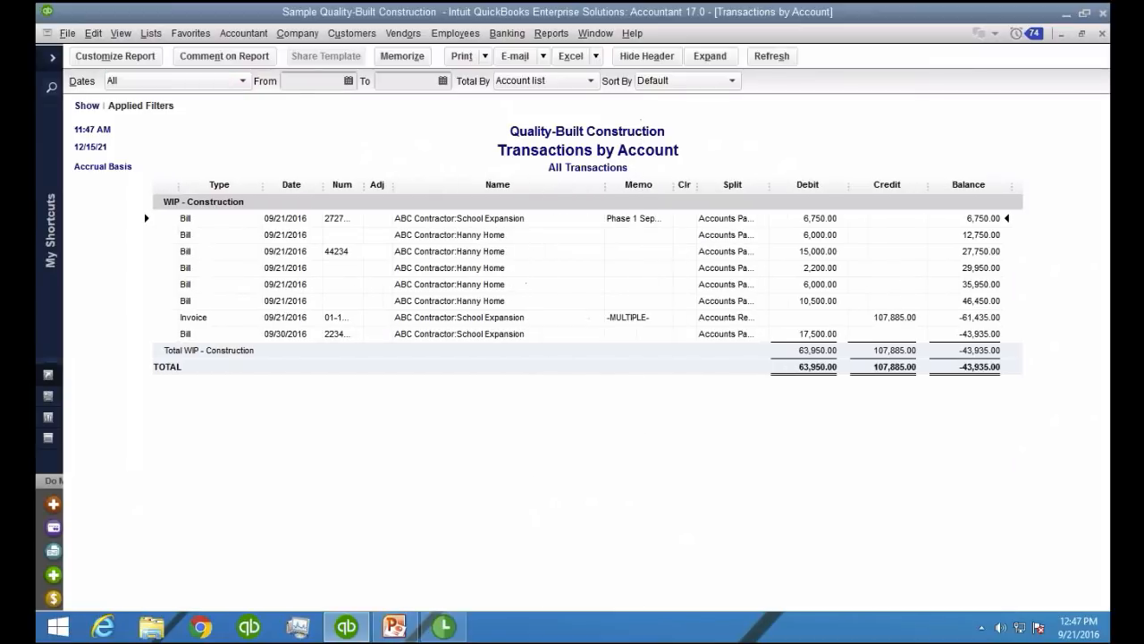
Inspect the School Expansion bill dated 09/21/2016, its invoice and the bill dated 09/30/2016, then close the transaction report
double_click(490, 220)
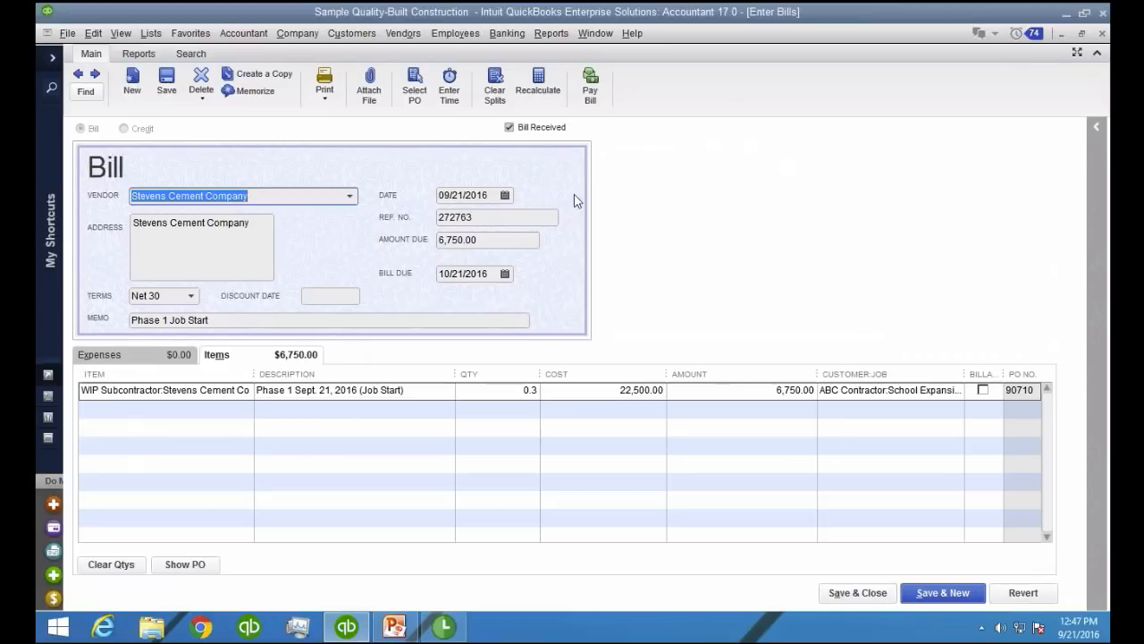
key("Escape")
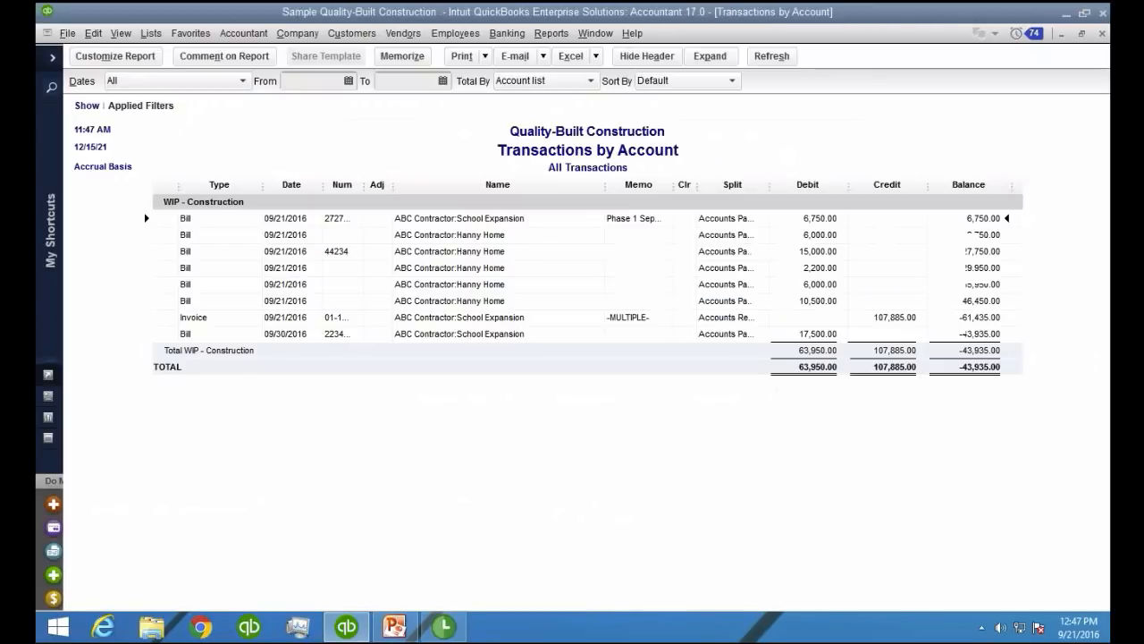
double_click(487, 318)
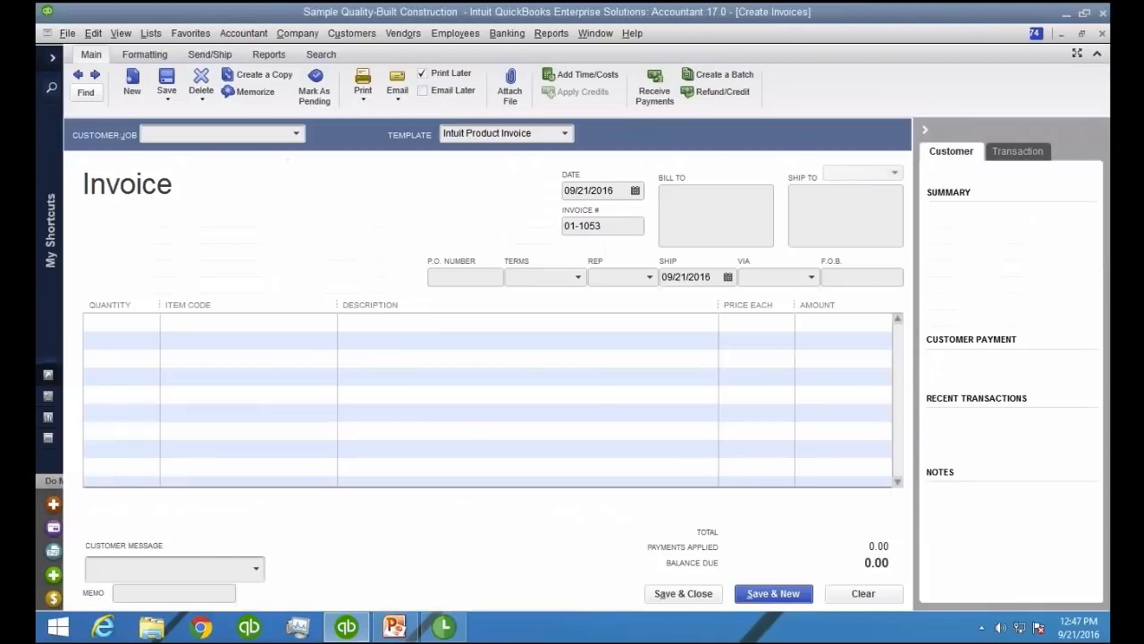
key("Escape")
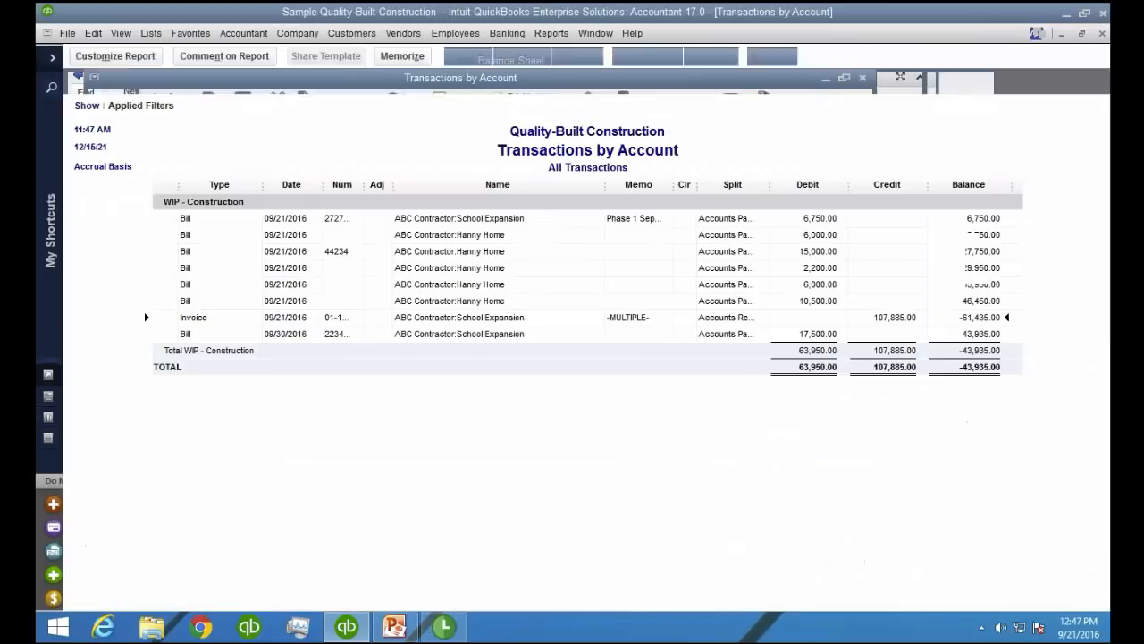
key("Return")
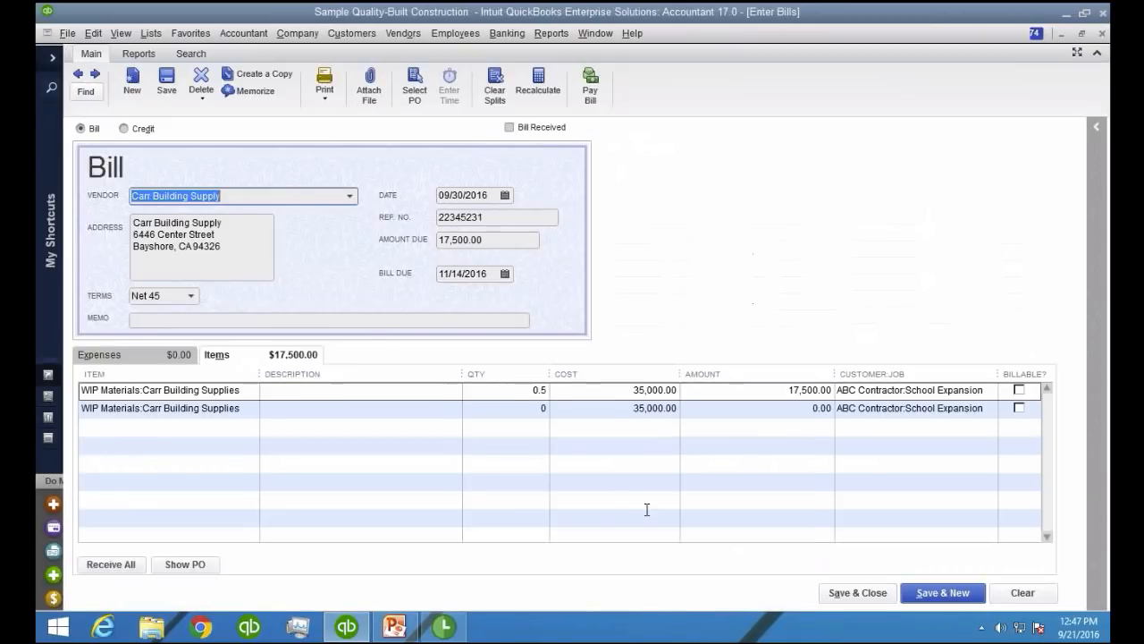
key("Escape")
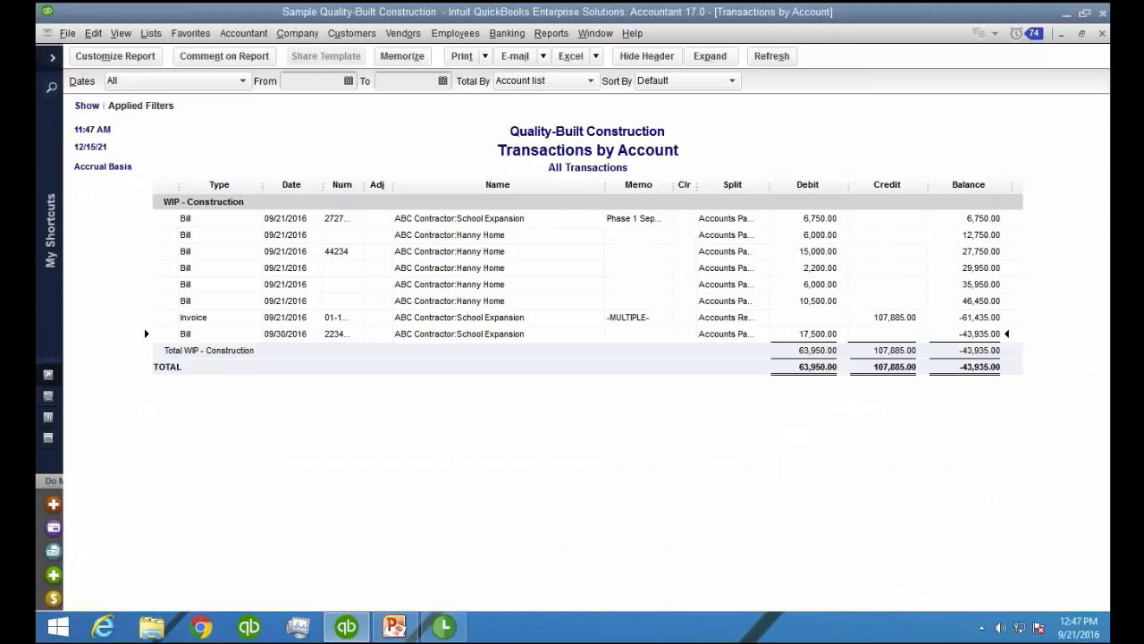
key("Escape")
Run the Job Estimates vs. Actuals Detail report for the ABC Contractor:Hanny Home job
left_click(551, 33)
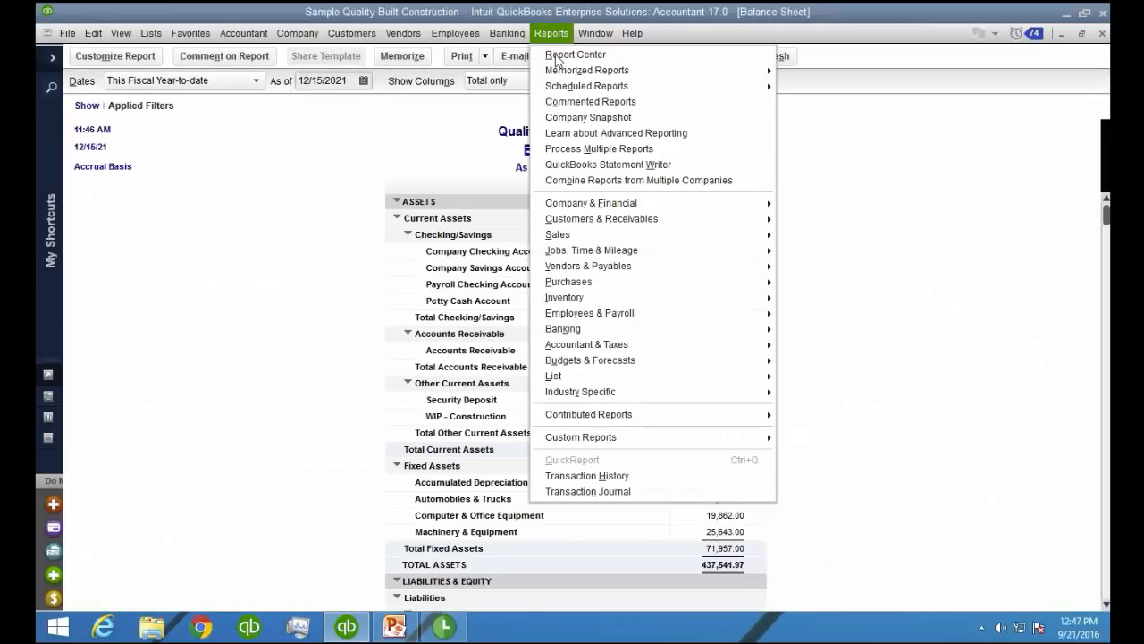
mouse_move(617, 237)
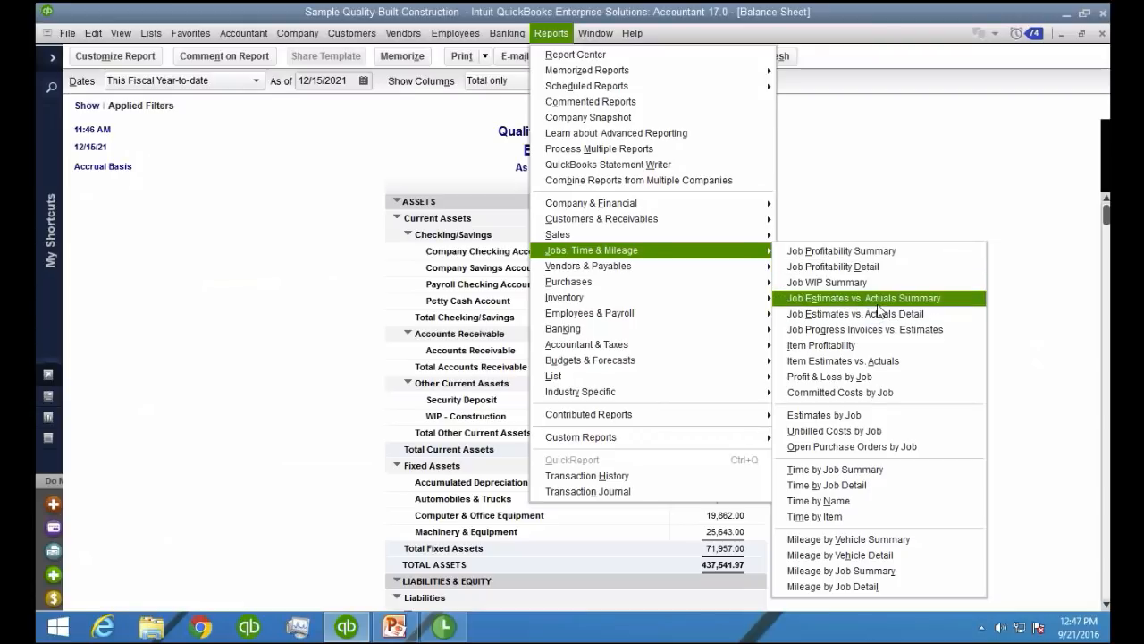
left_click(876, 314)
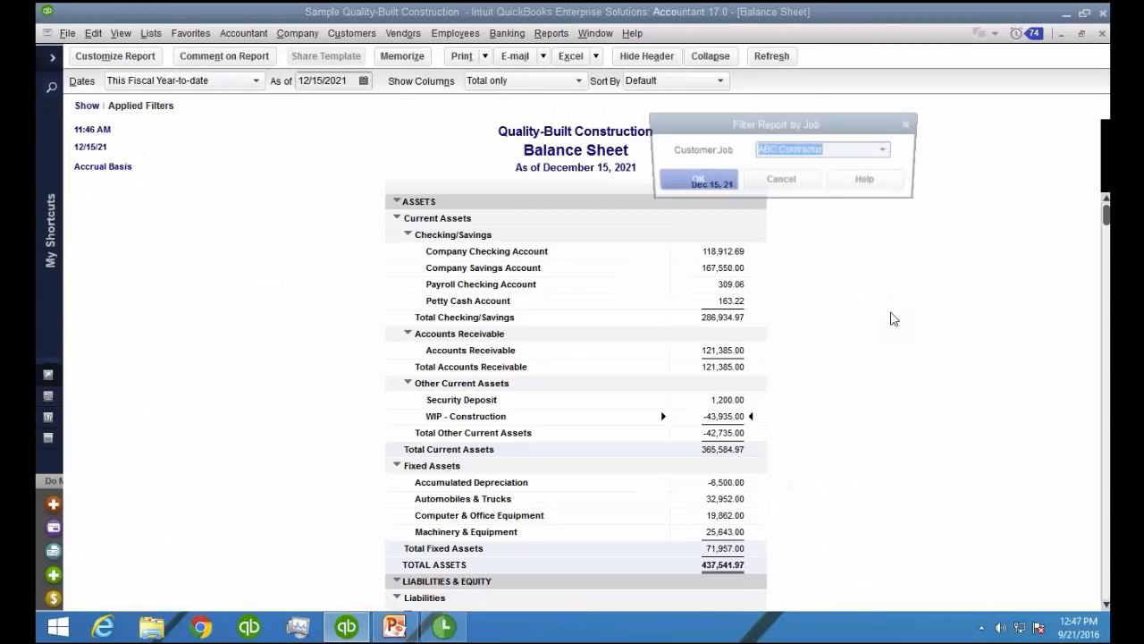
left_click(887, 150)
left_click(815, 228)
left_click(694, 180)
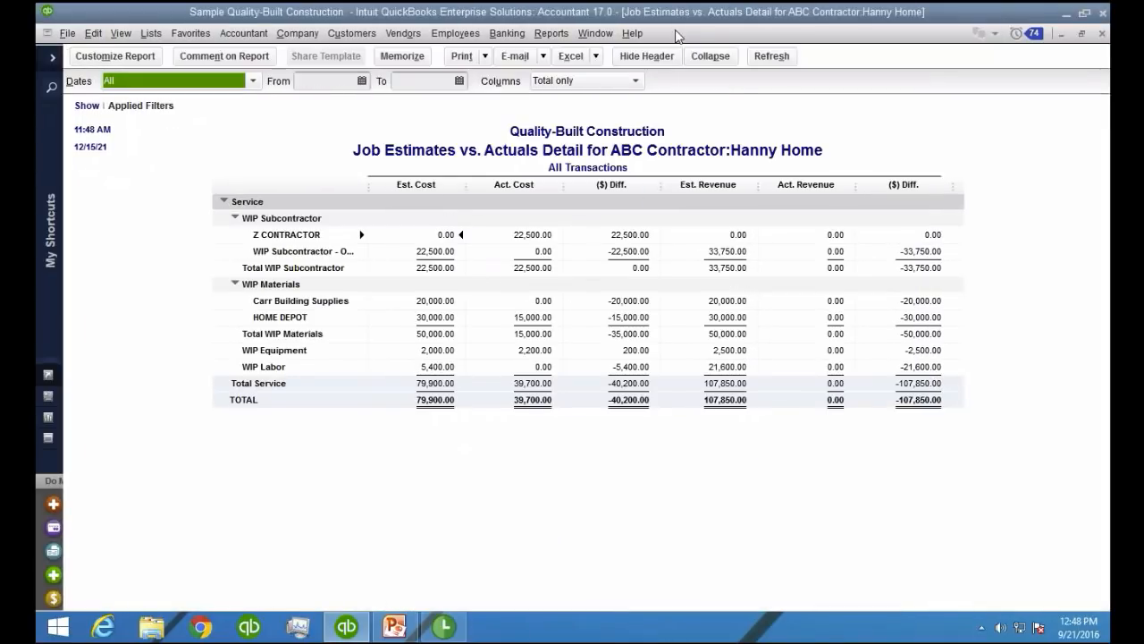
Run the Job Estimates vs. Actuals Detail report for the ABC Contractor:School Expansion job
left_click(551, 33)
mouse_move(661, 251)
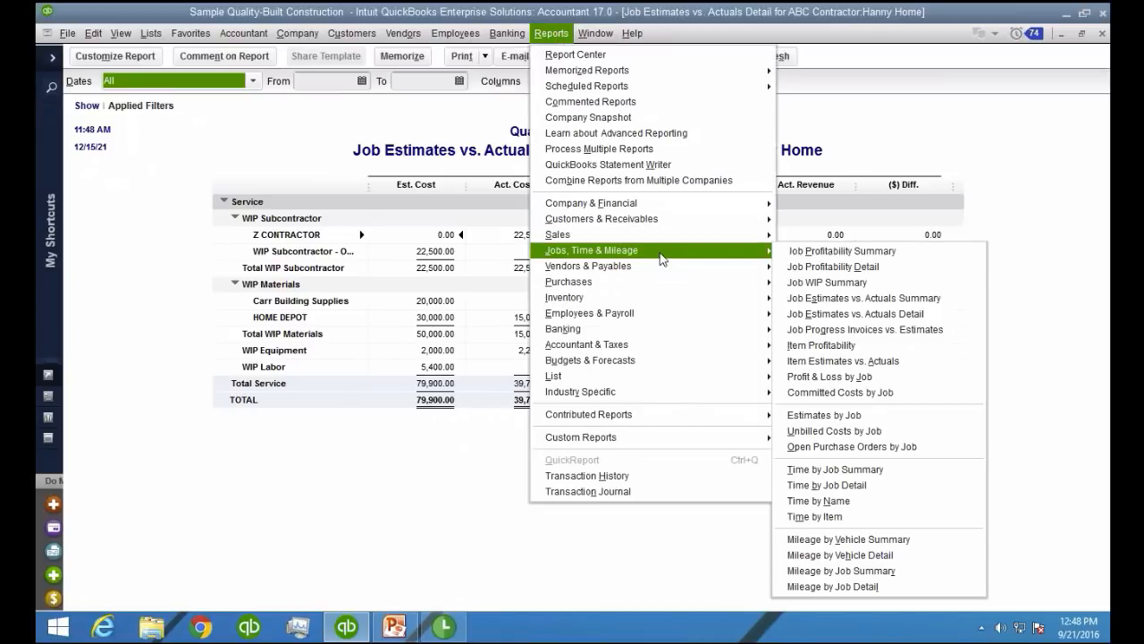
left_click(890, 314)
left_click(889, 150)
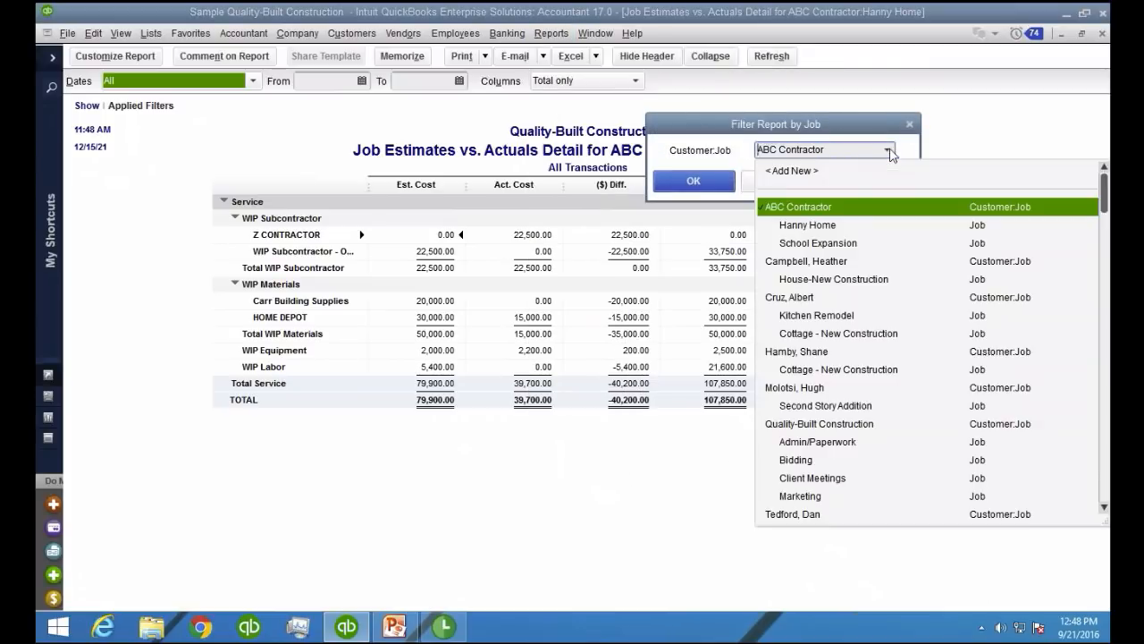
left_click(821, 243)
key("Return")
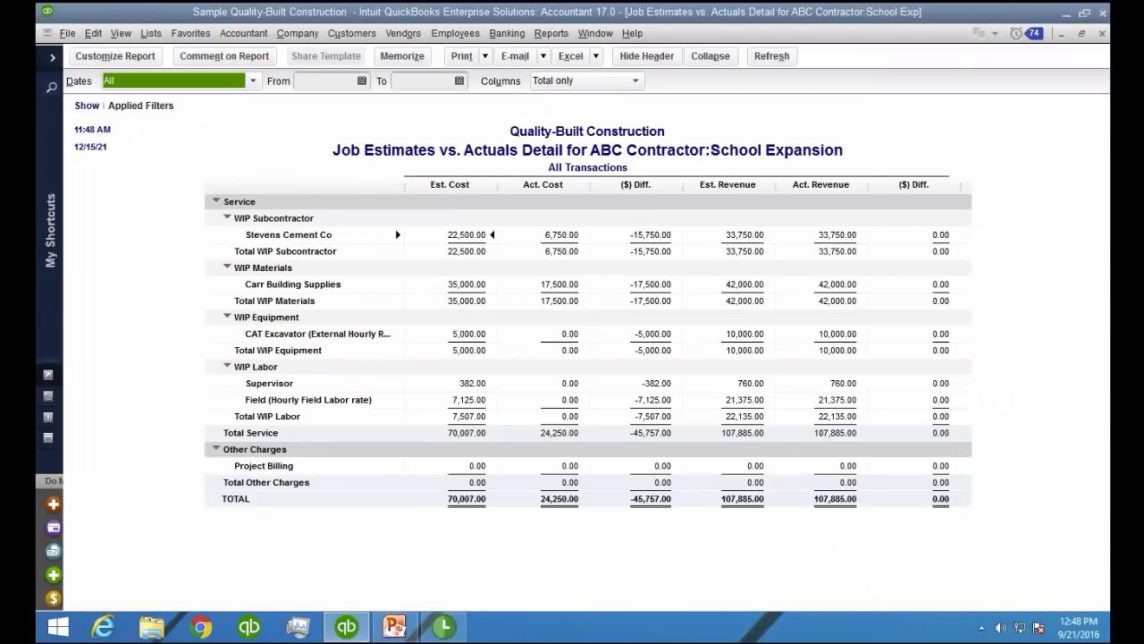
Collapse the School Expansion estimates vs. actuals report and review its total actual cost and total actual revenue
left_click(710, 57)
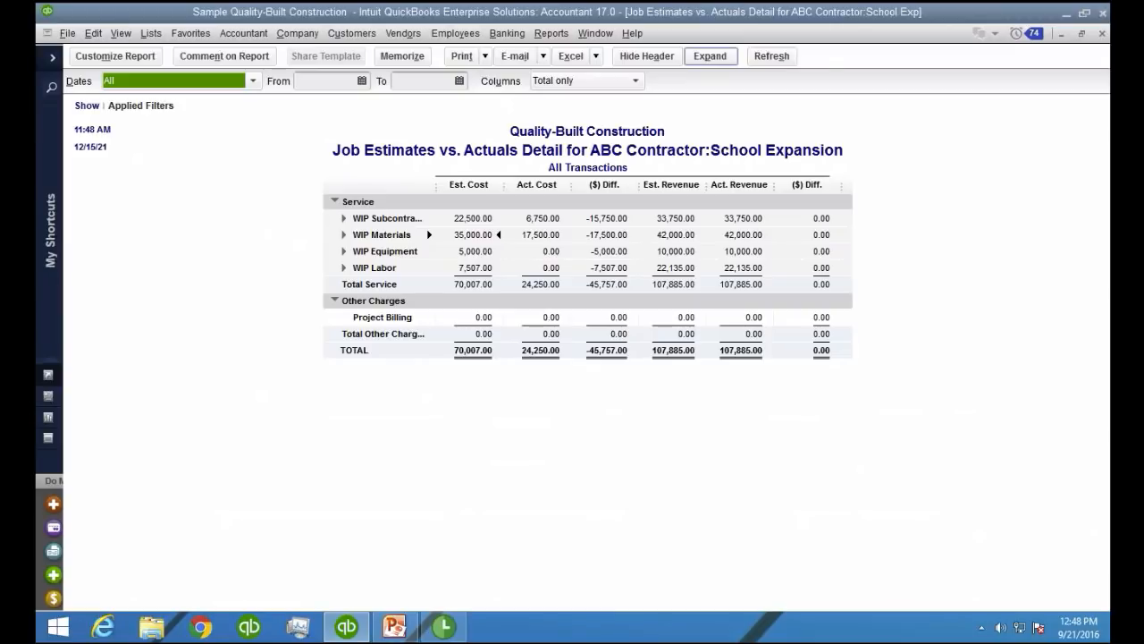
left_click(710, 56)
left_click(710, 56)
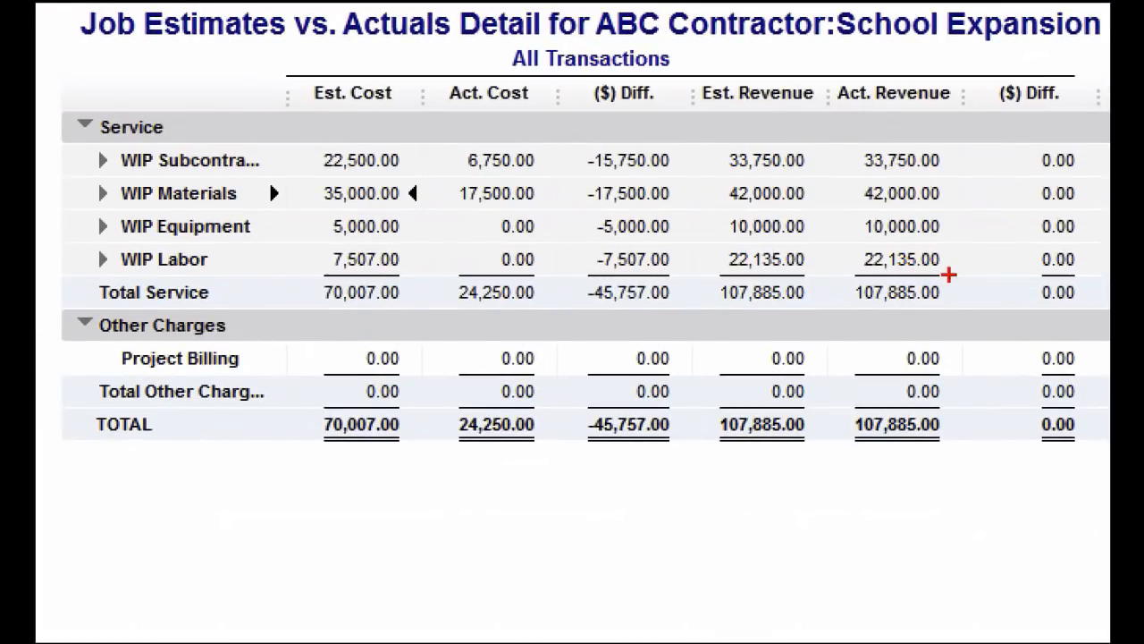
mouse_move(953, 273)
left_mouse_down()
mouse_move(836, 291)
mouse_move(941, 313)
left_mouse_up()
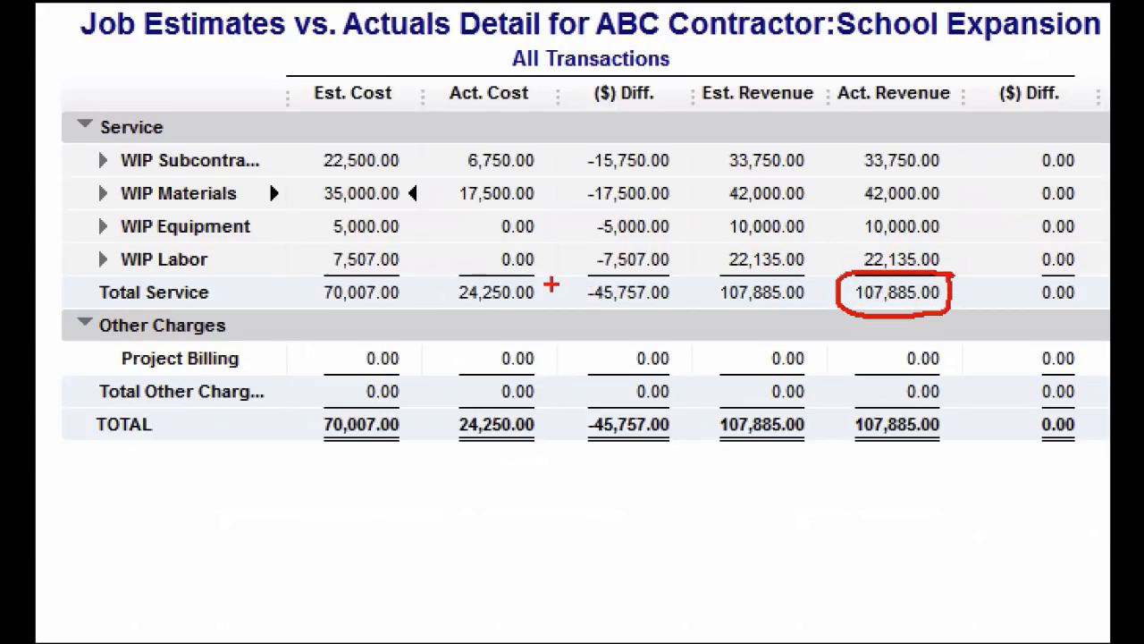
mouse_move(550, 284)
left_mouse_down()
mouse_move(424, 287)
mouse_move(554, 293)
left_mouse_up()
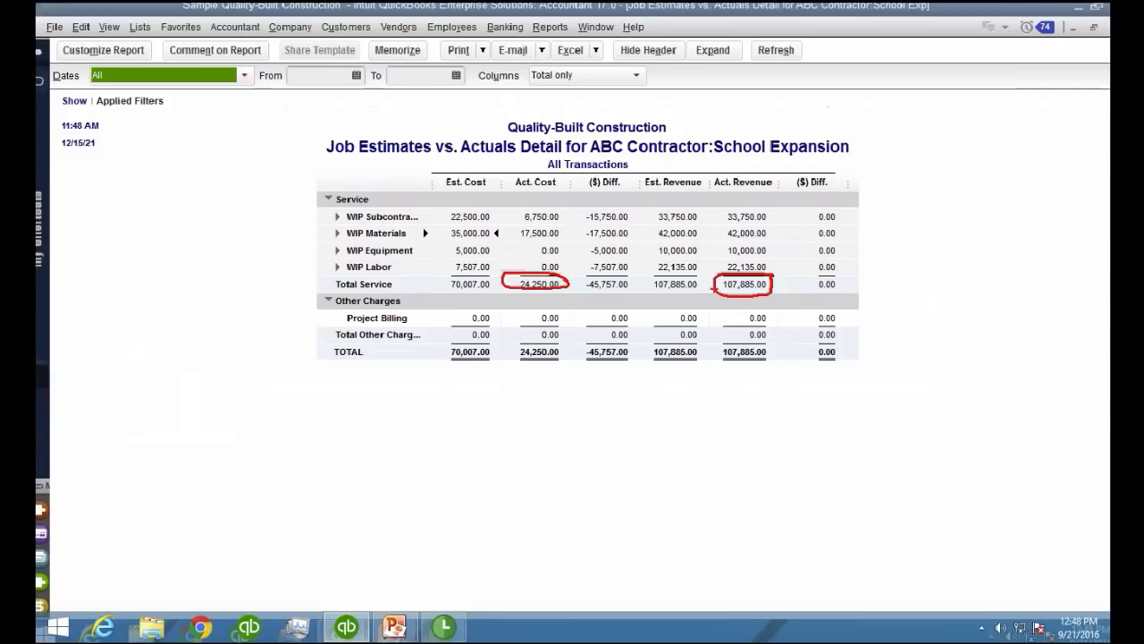
Restore the report to a smaller window and open a blank general journal entry beside it
left_click(1081, 33)
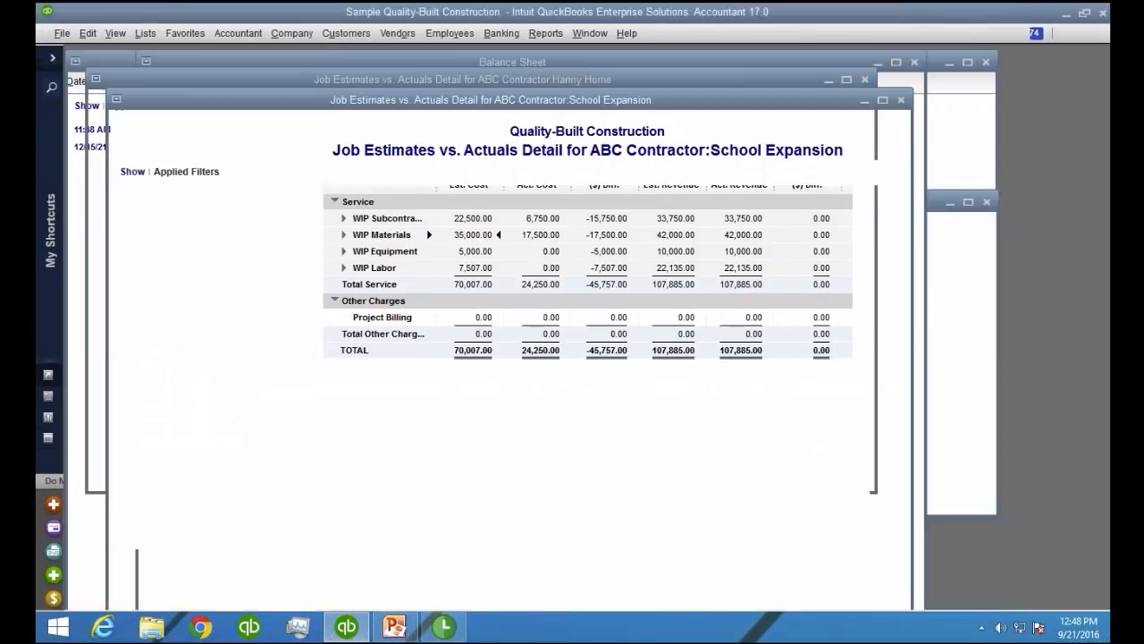
left_click_drag(509, 98, 360, 27)
left_click(345, 33)
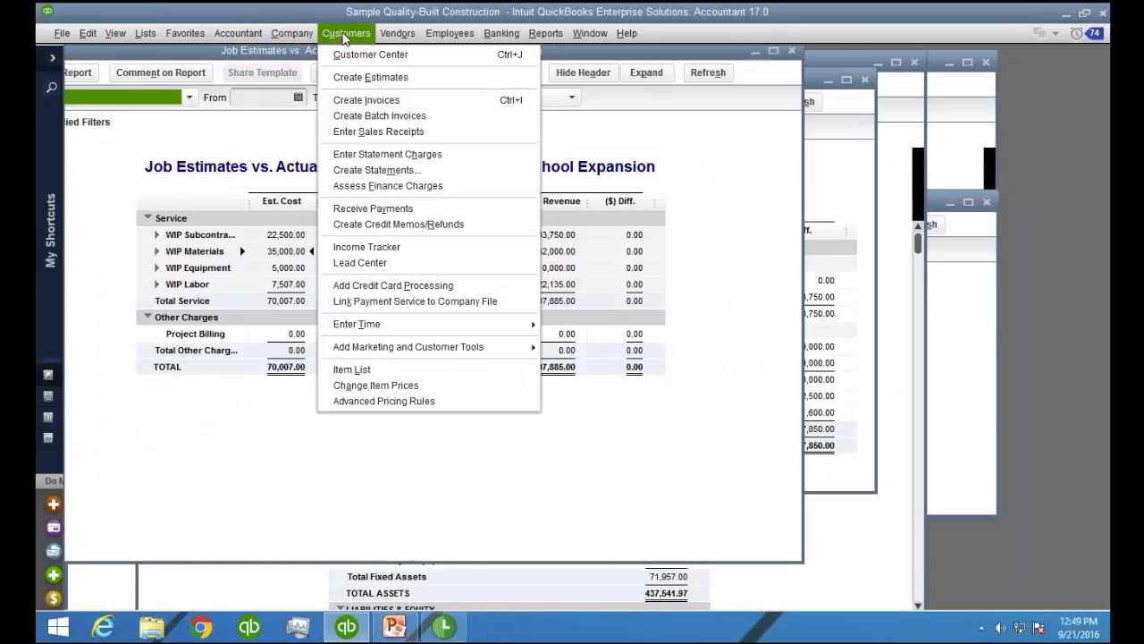
mouse_move(293, 36)
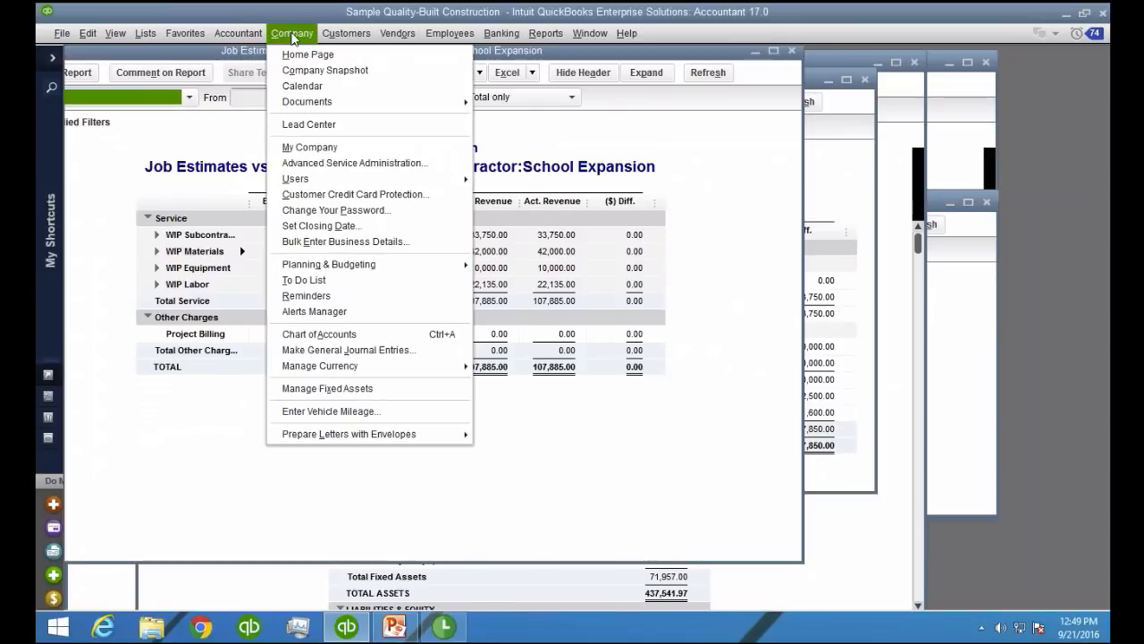
left_click(376, 350)
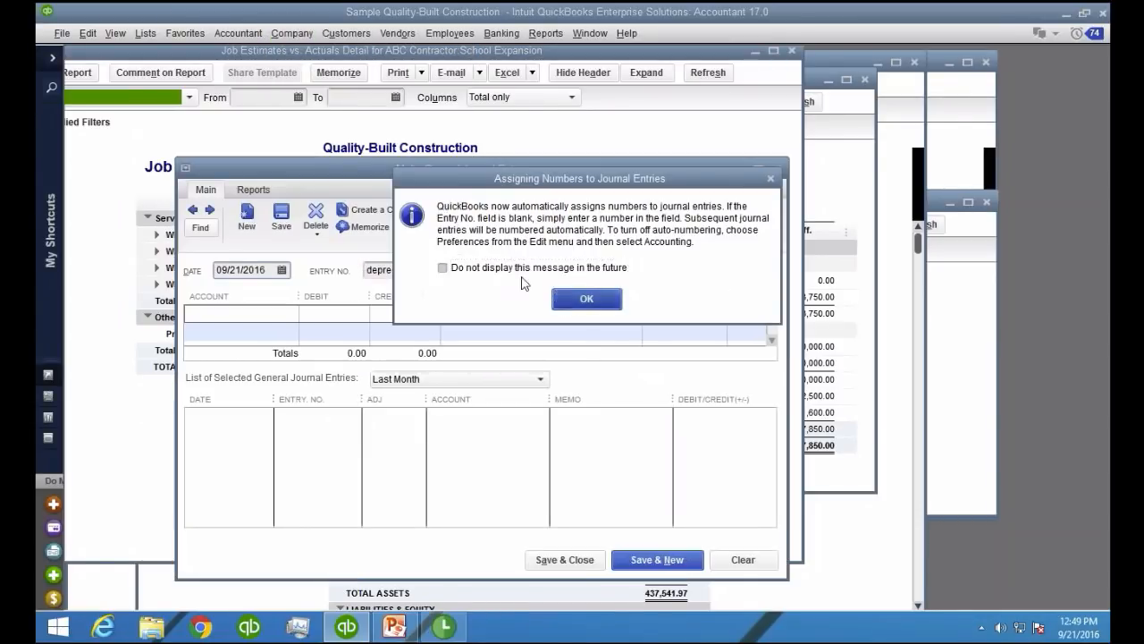
left_click(587, 299)
left_click_drag(445, 166, 952, 205)
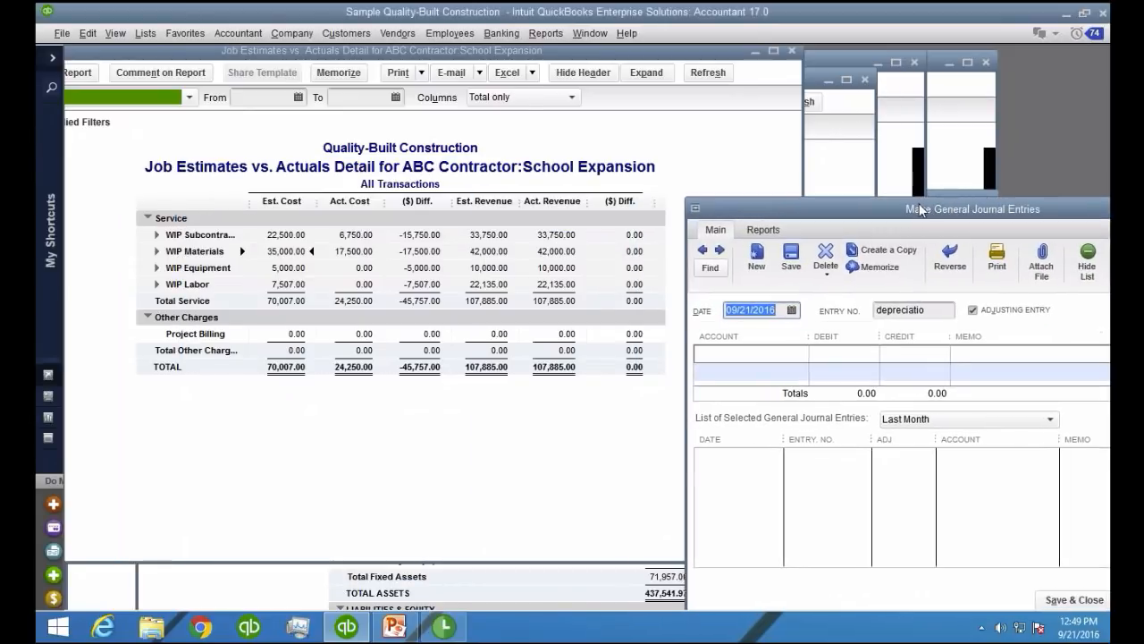
Date the journal entry 12/10/2016 and clear its entry number
type("1")
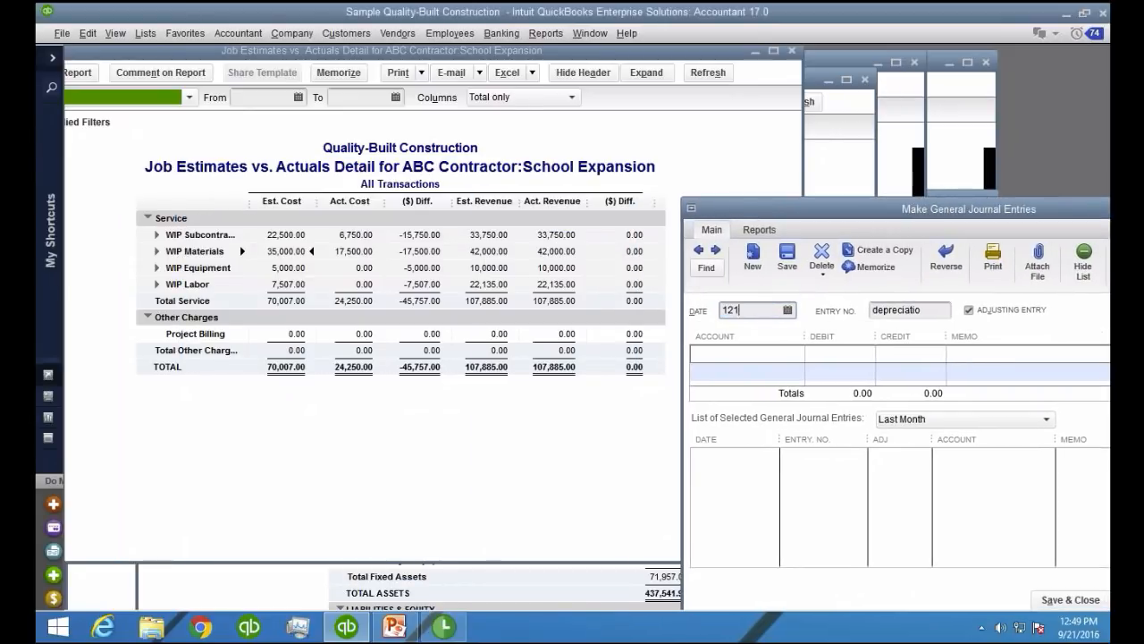
type("2/10/2016")
key("Tab")
key("Delete")
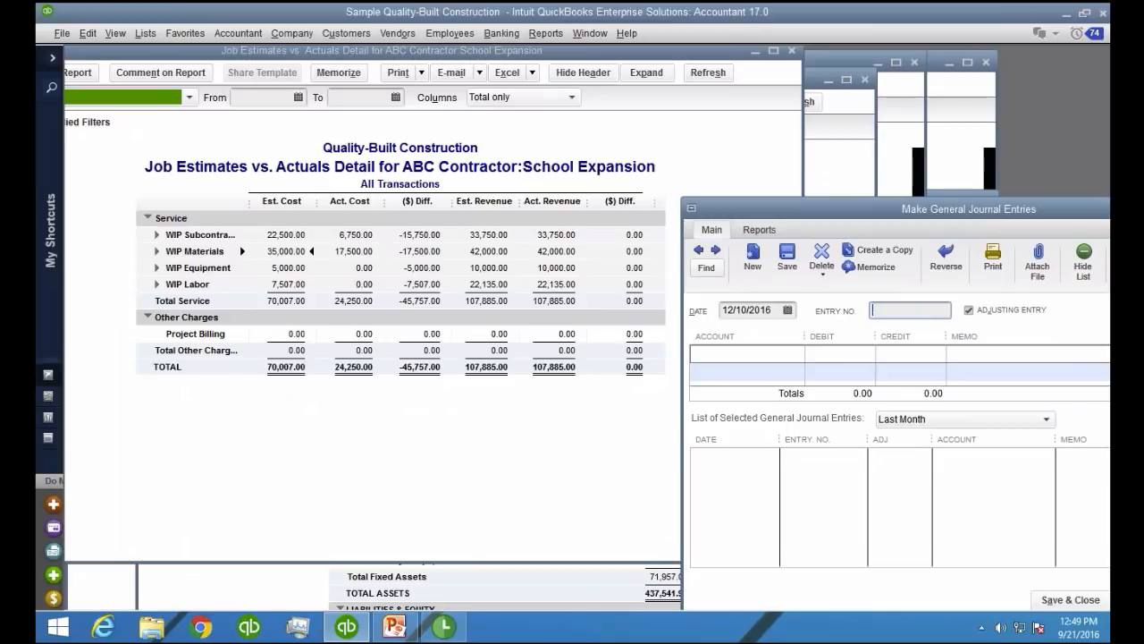
Add a journal line crediting Construction Income (Earned) with 107,885.00
left_click(726, 352)
left_click(795, 355)
scroll(779, 492, "down", 4)
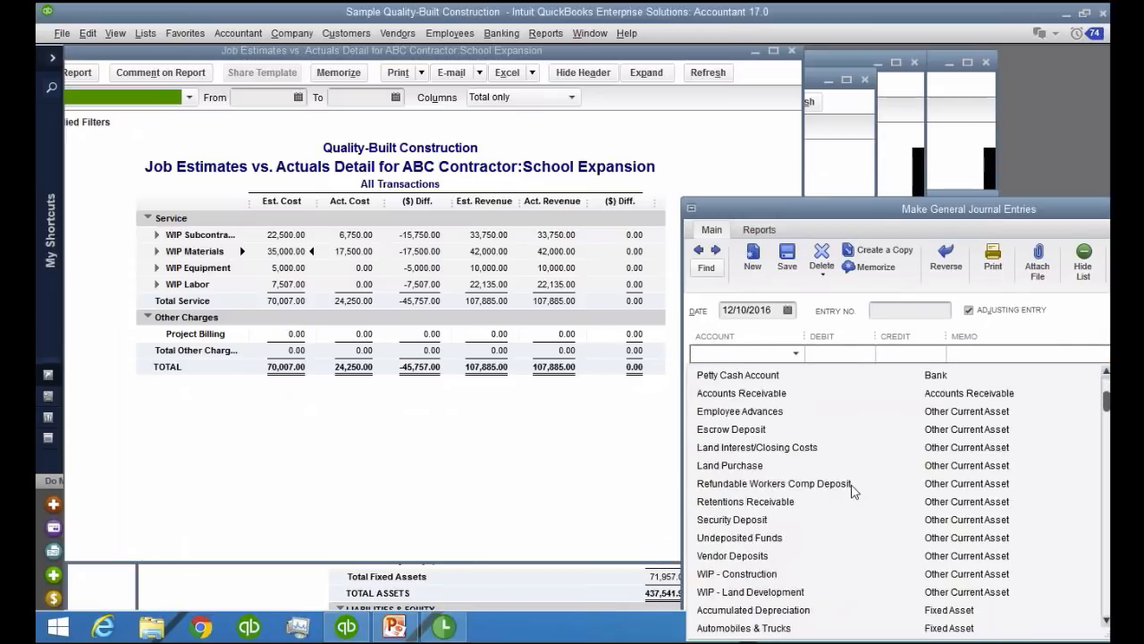
scroll(752, 486, "down", 1)
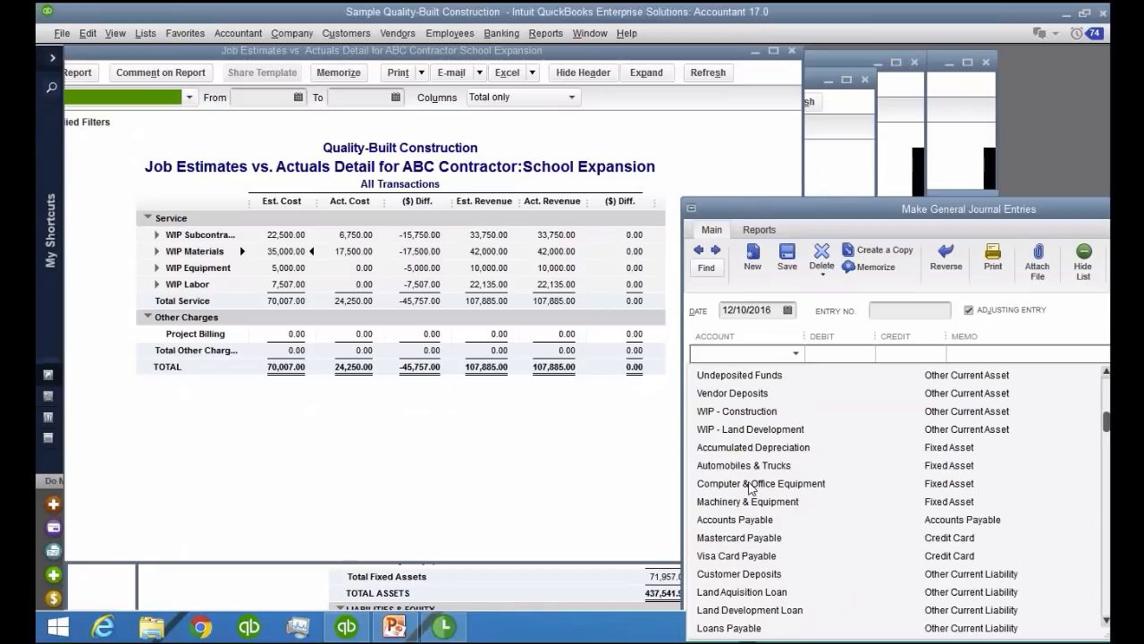
scroll(752, 486, "down", 1)
scroll(751, 483, "down", 6)
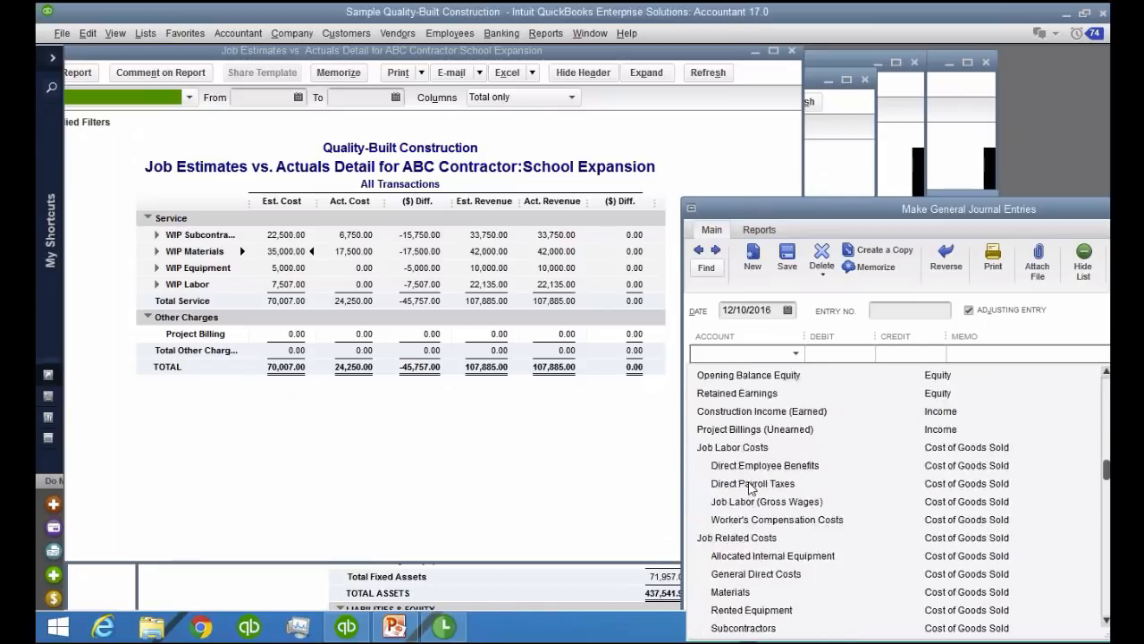
left_click(771, 413)
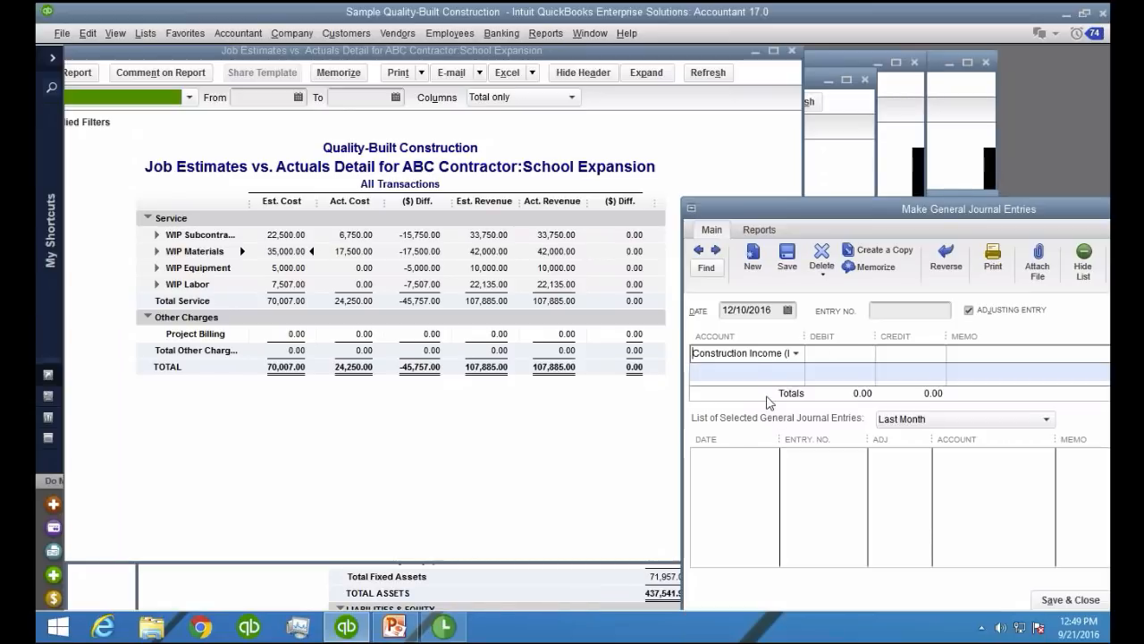
left_click(897, 353)
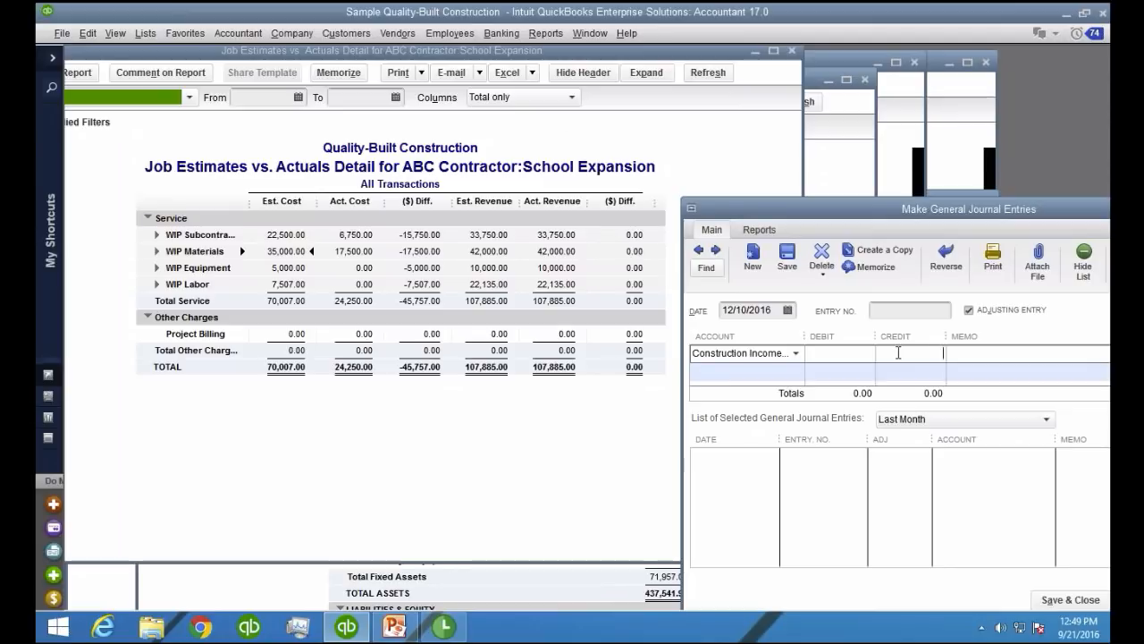
type("107885")
Add a second journal line debiting the General Direct Costs account under Job Related Costs with 24,250.00
left_click(737, 372)
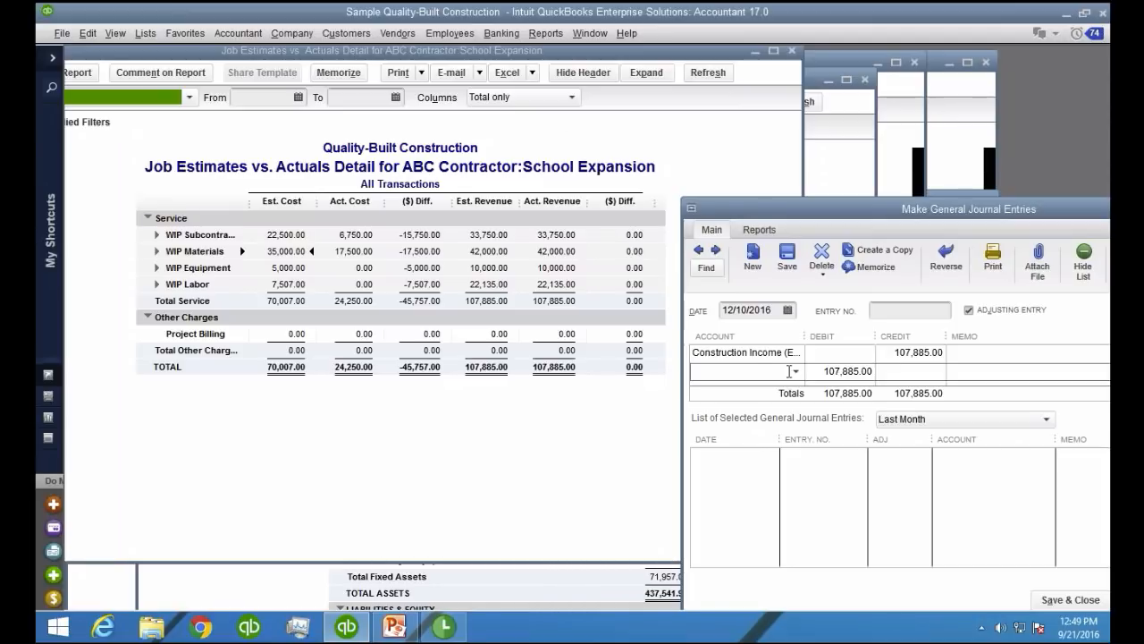
type("Job Related Costs:Ge")
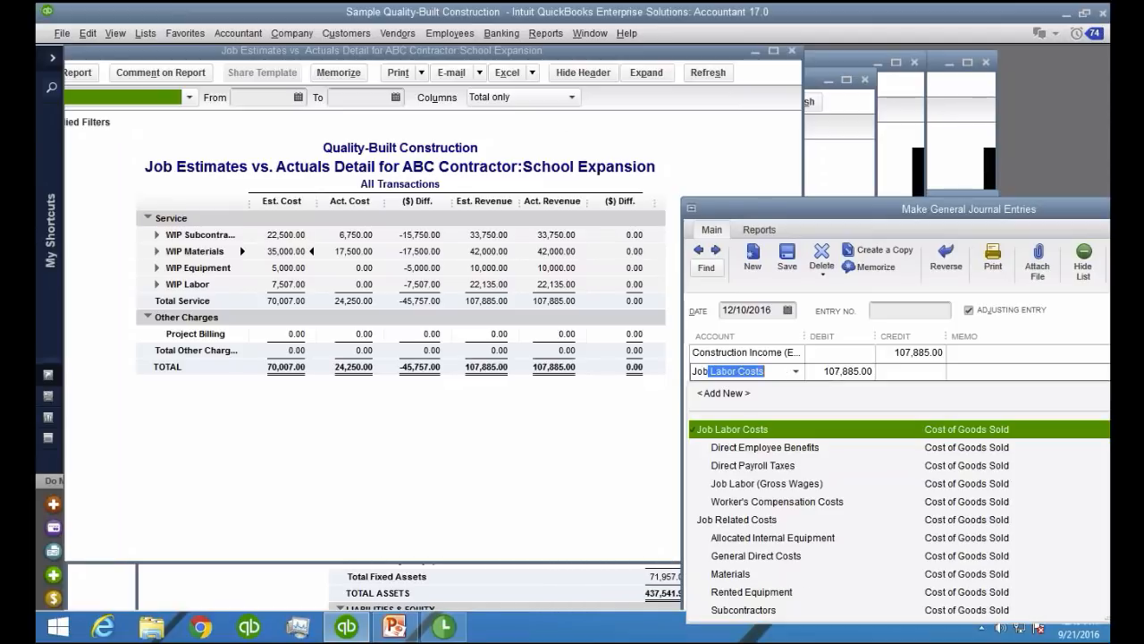
left_click(794, 556)
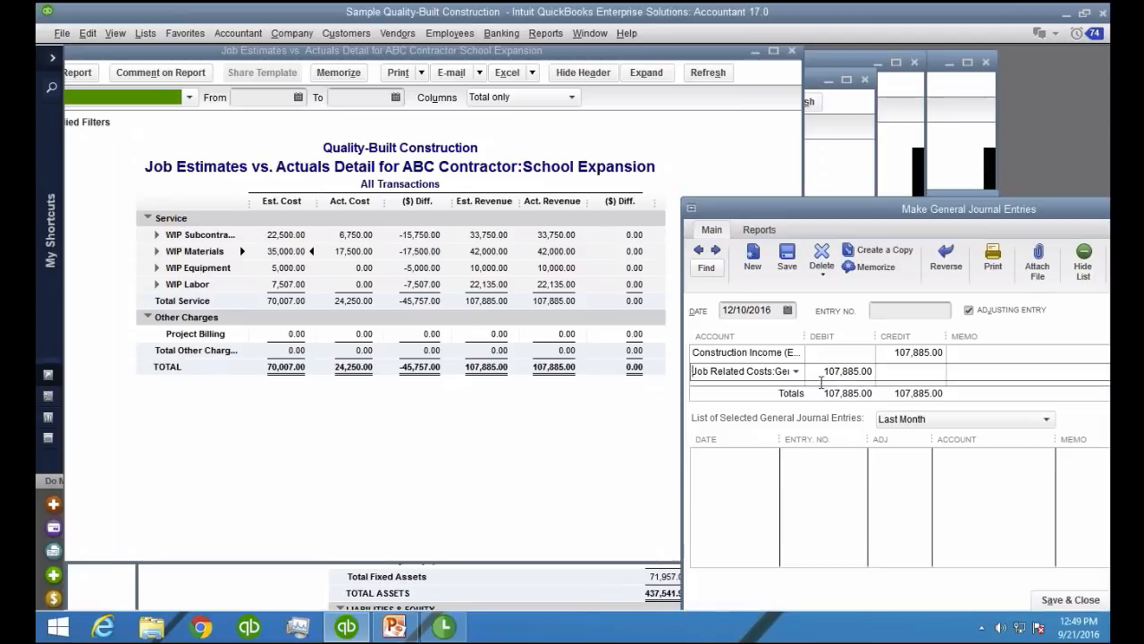
key("Tab")
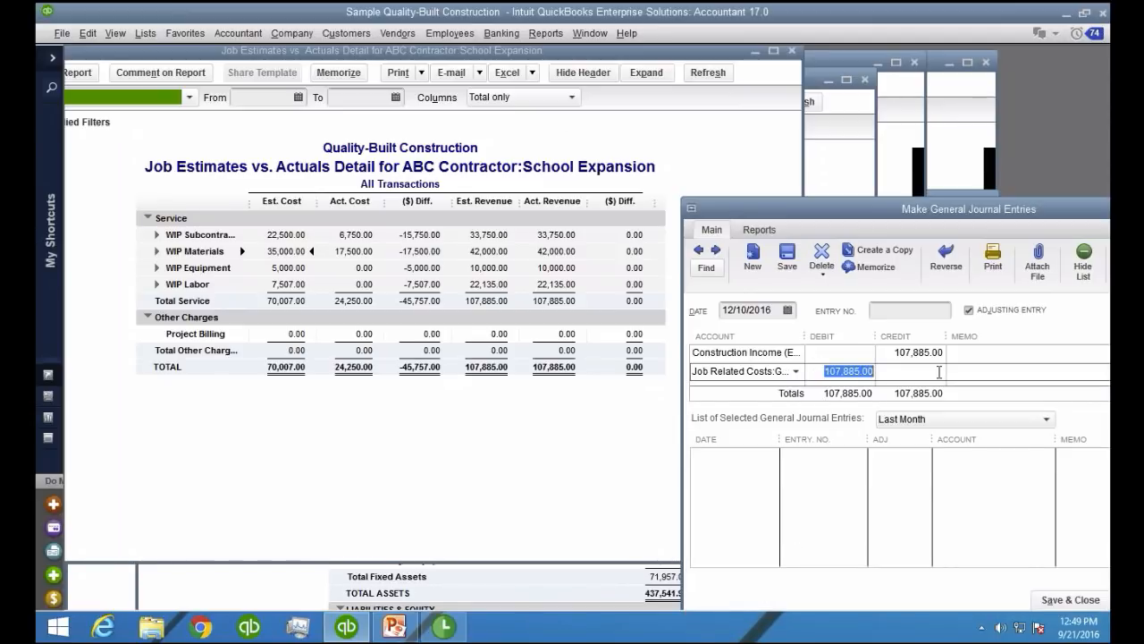
type("24250")
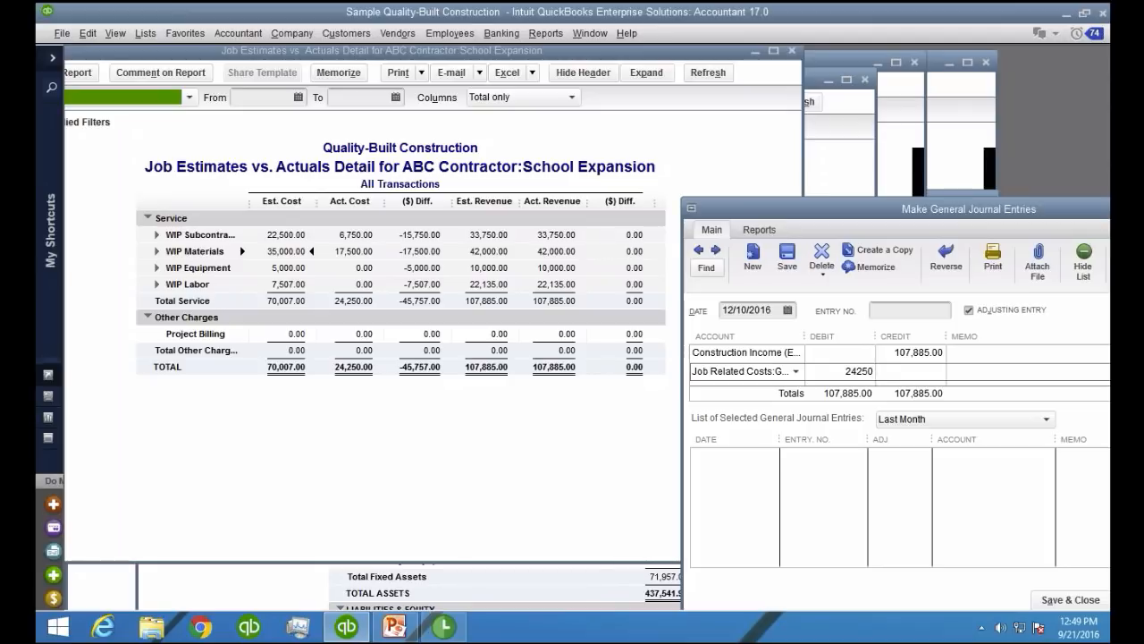
Hide the list of earlier journal entries and add a WIP - Construction line debiting the remaining 83,635.00
left_click_drag(953, 209, 947, 110)
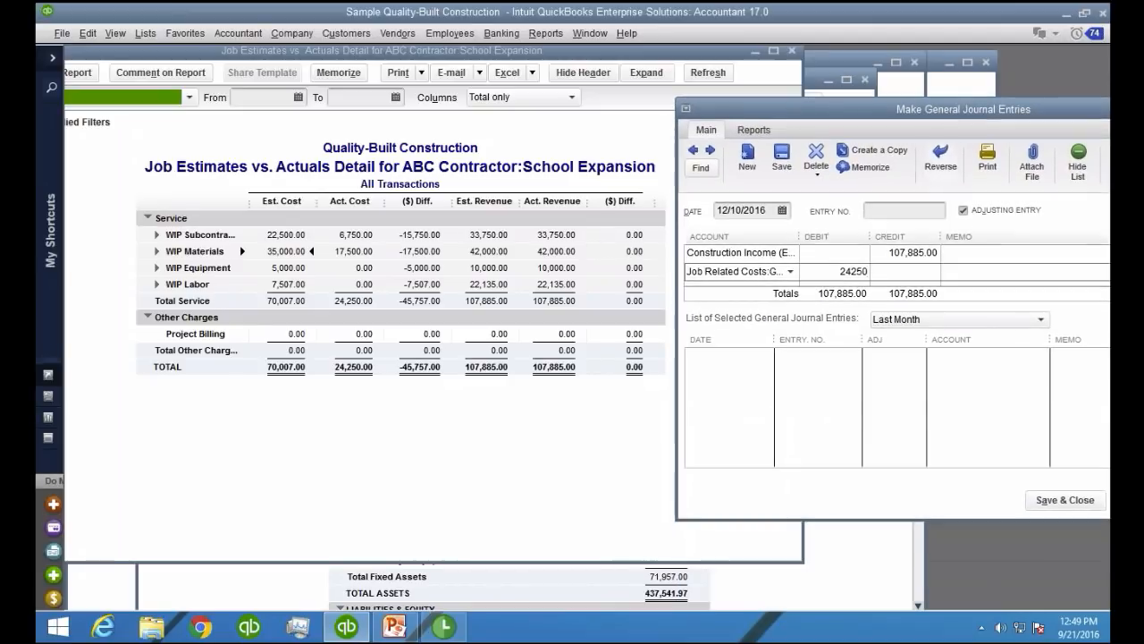
left_click(1077, 159)
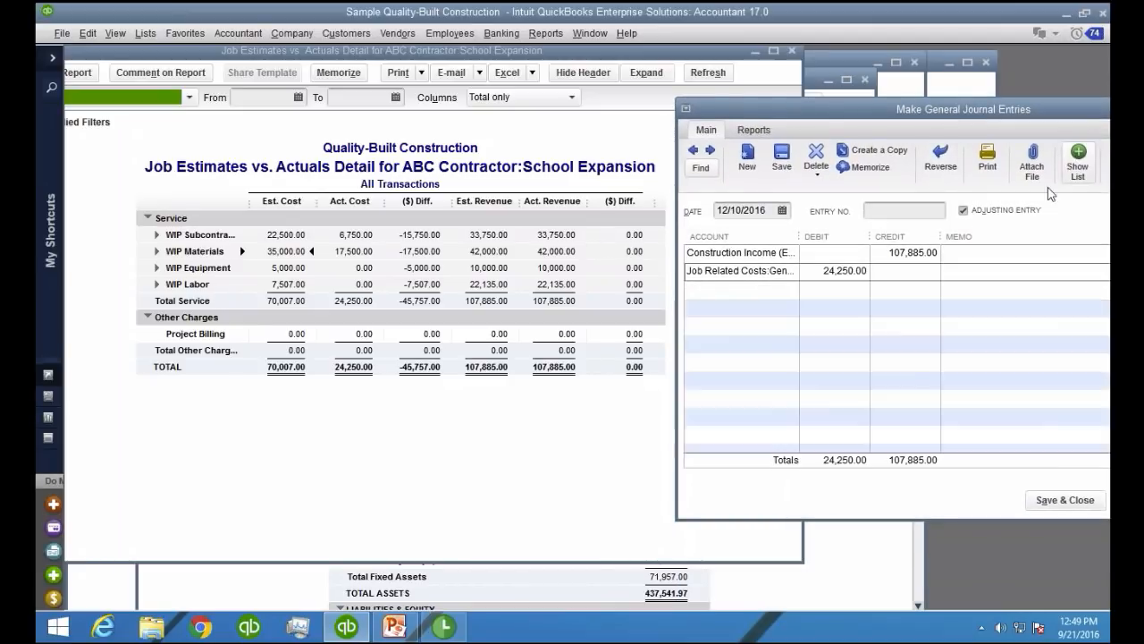
left_click(731, 290)
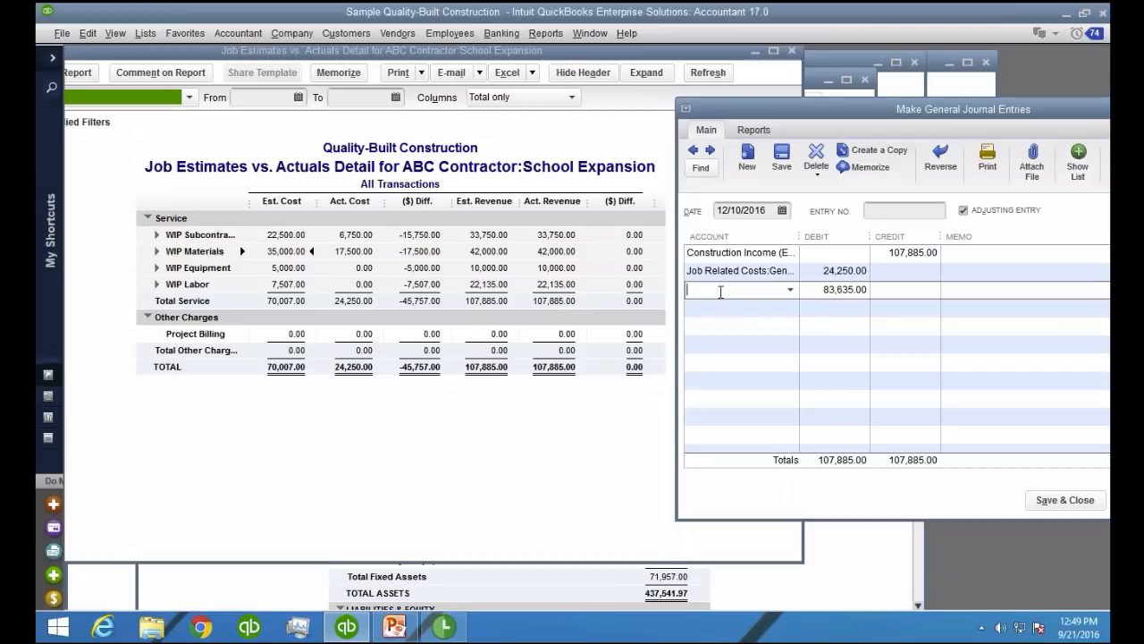
type("WIP - Construction")
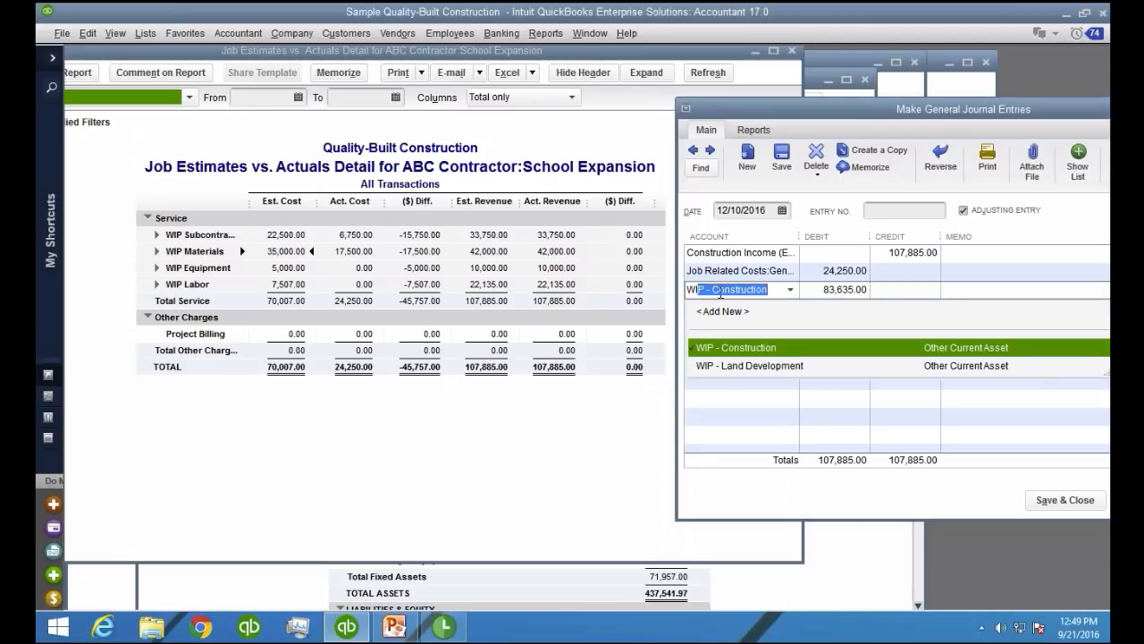
left_click(754, 351)
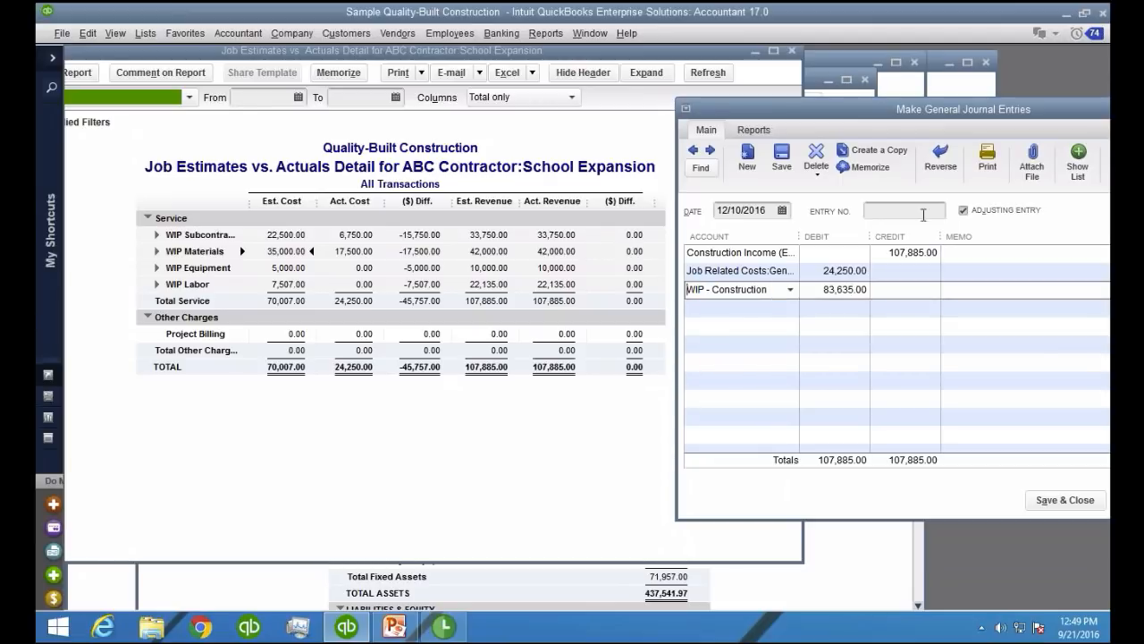
Assign the ABC Contractor:School Expansion job as the name on all three journal lines
left_click_drag(936, 114, 377, 219)
left_click(646, 359)
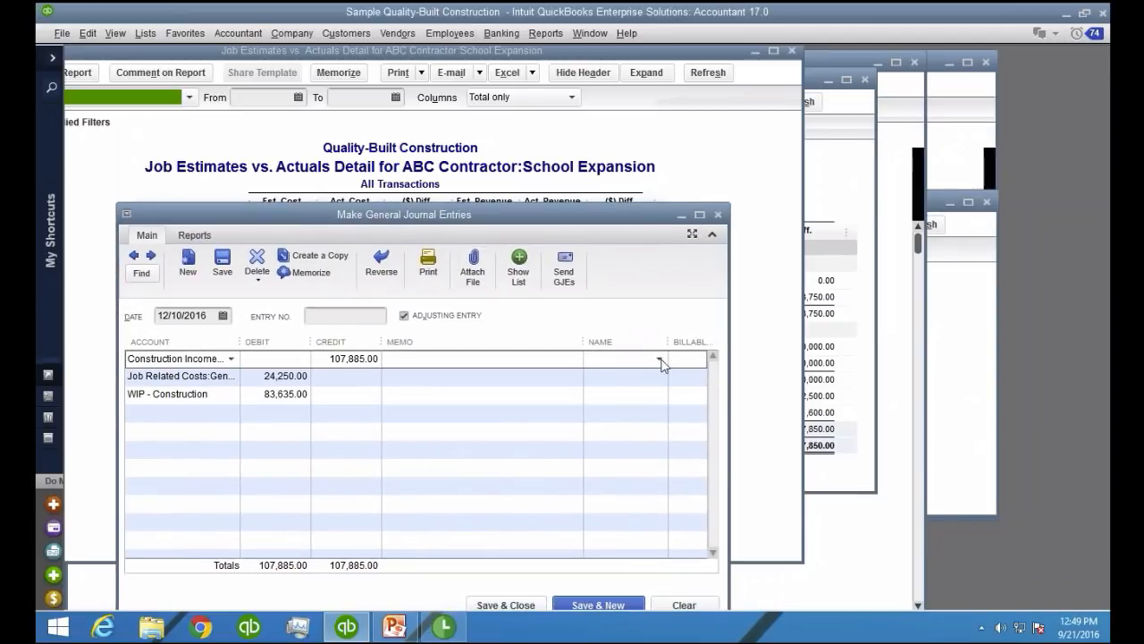
left_click(660, 360)
left_click(675, 454)
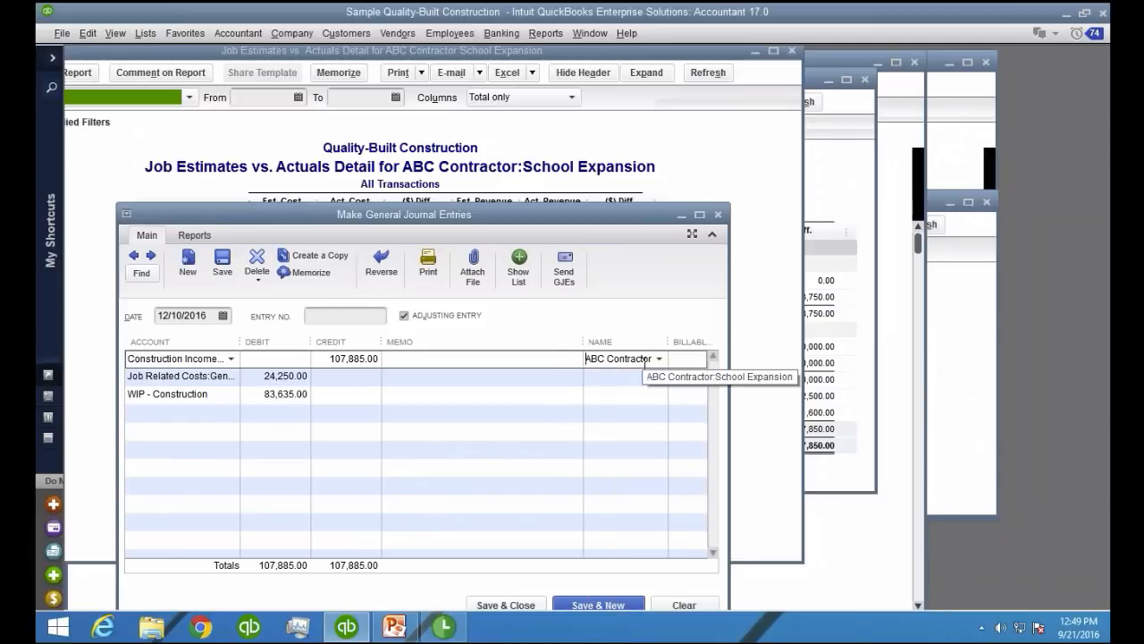
left_click(660, 373)
left_click(660, 374)
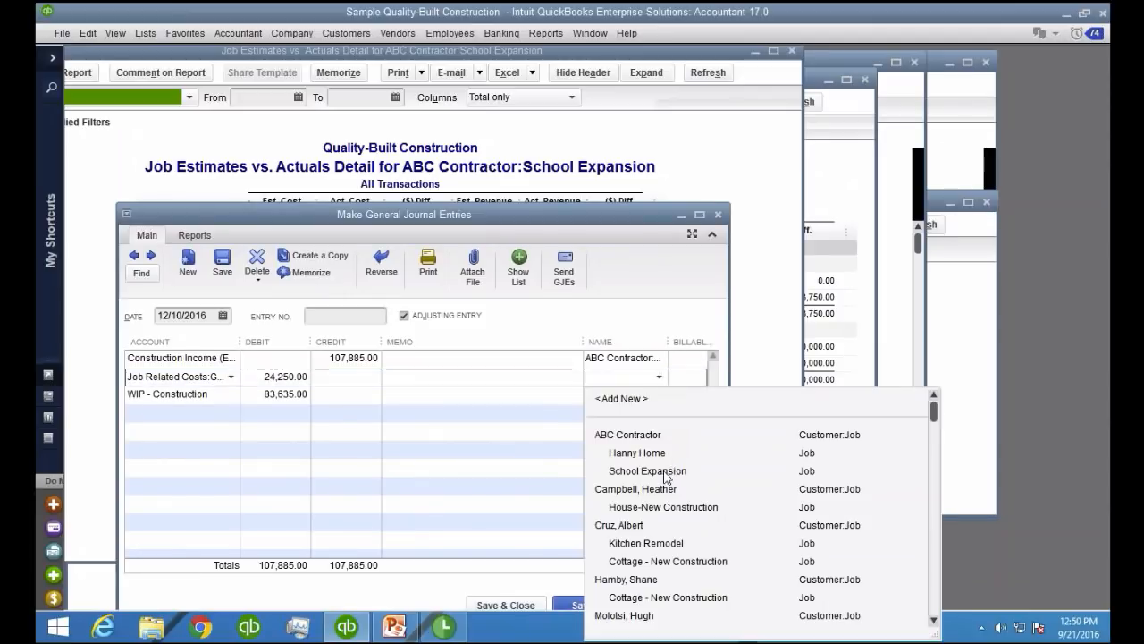
left_click(666, 473)
left_click(650, 394)
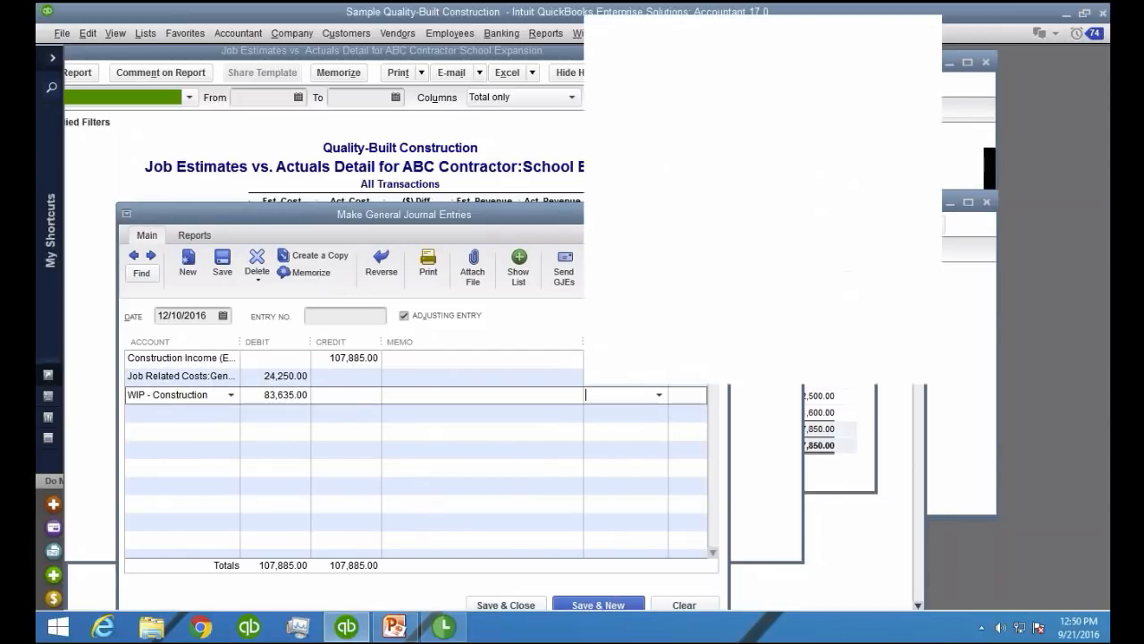
left_click(659, 394)
left_click(659, 100)
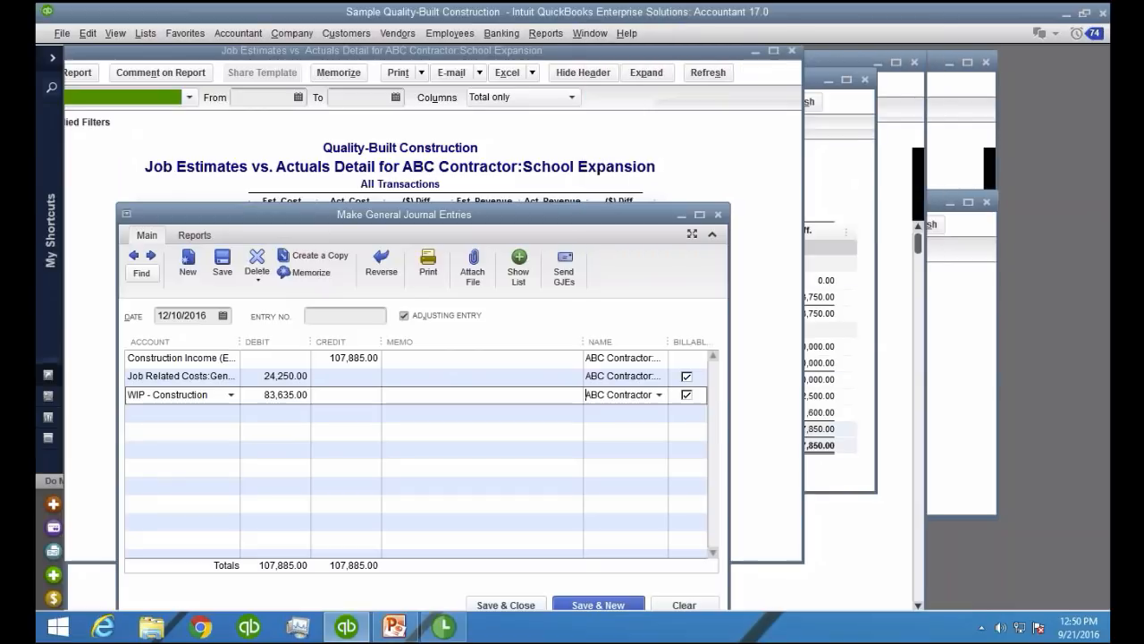
Make the WIP - Construction and General Direct Costs lines non-billable, then save and close the journal entry
left_click(687, 394)
left_click(686, 375)
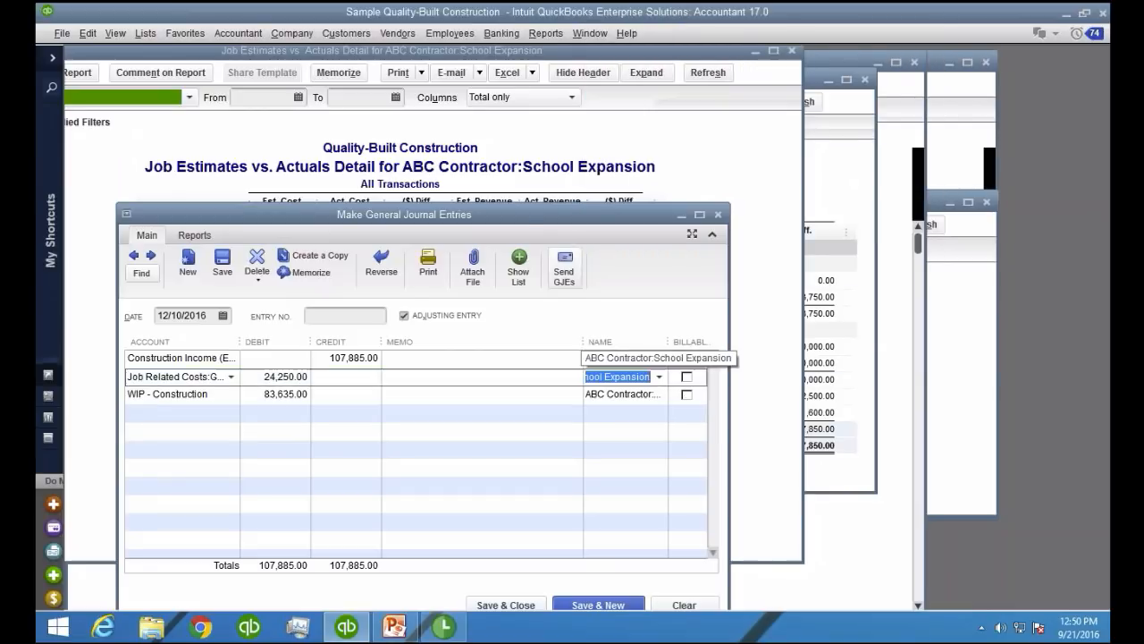
left_click_drag(520, 209, 908, 145)
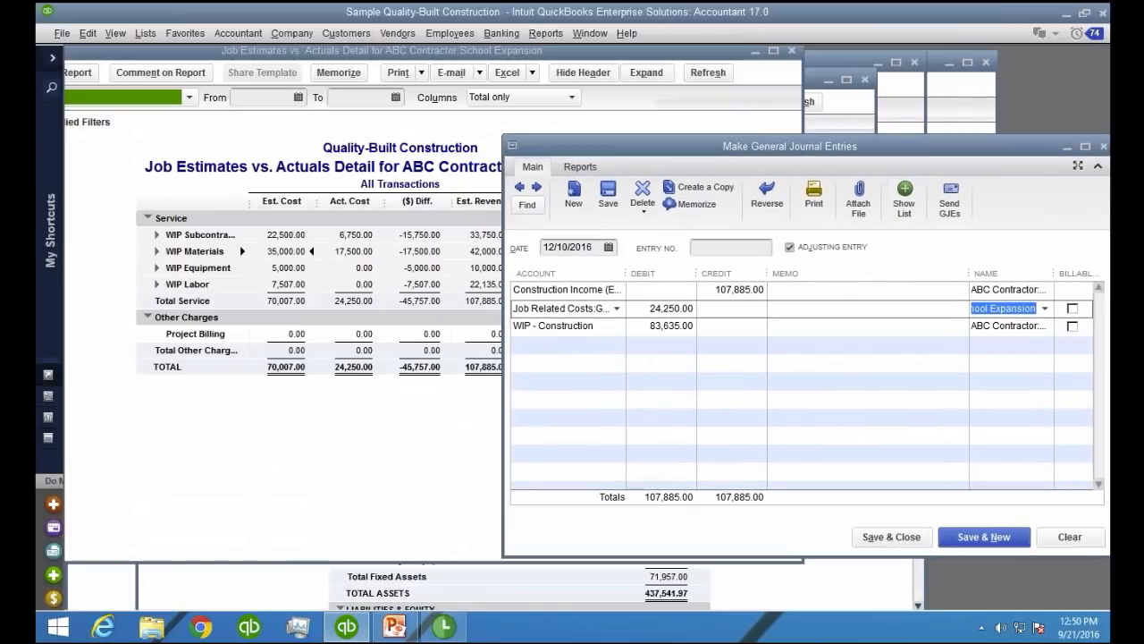
left_click(898, 539)
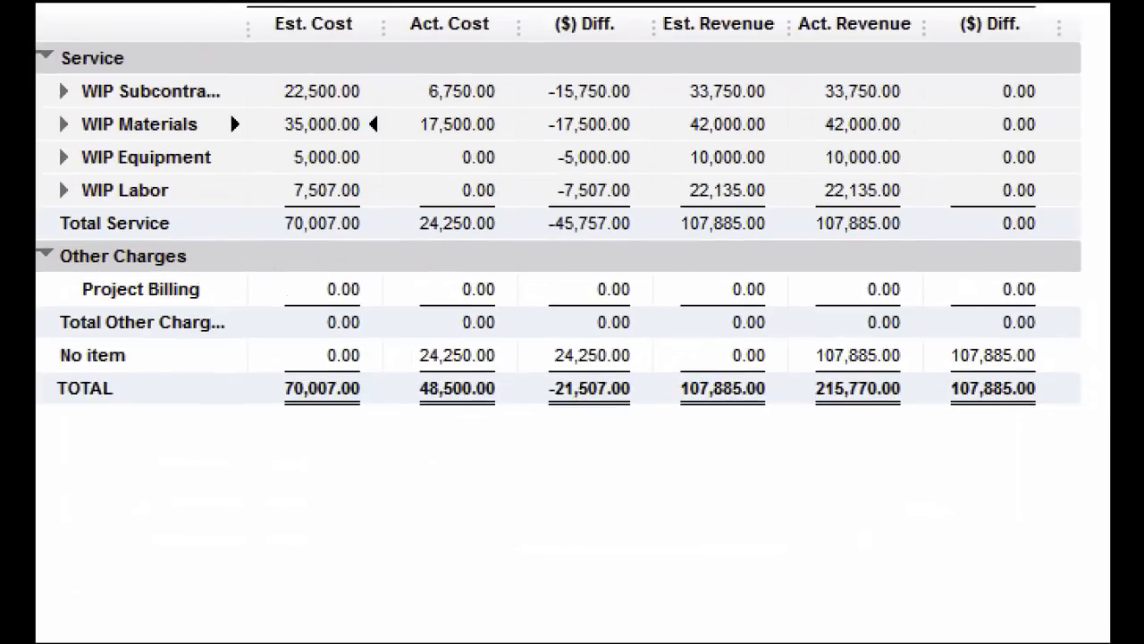
Examine the No item row's actual cost and actual revenue in the updated School Expansion report
left_click(433, 375)
mouse_move(400, 361)
left_mouse_down()
mouse_move(351, 355)
mouse_move(557, 364)
mouse_move(443, 327)
left_mouse_up()
mouse_move(820, 338)
left_mouse_down()
mouse_move(795, 333)
mouse_move(865, 365)
mouse_move(869, 336)
left_mouse_up()
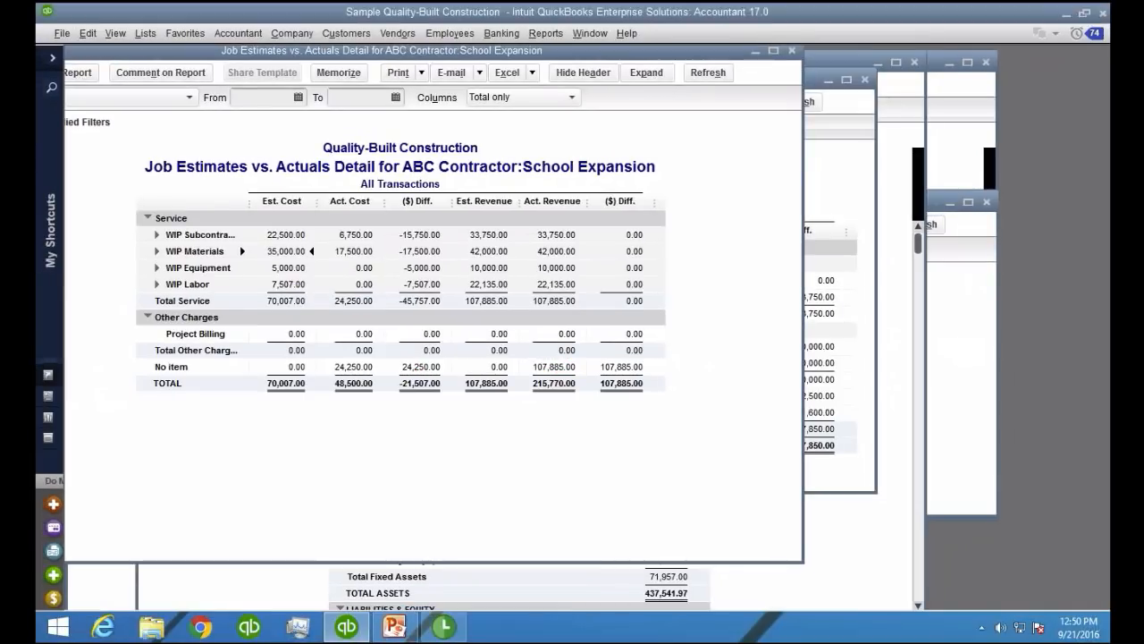
Close the Job Work in Progress Summary and all Job Estimates vs. Actuals Detail reports
left_click(792, 50)
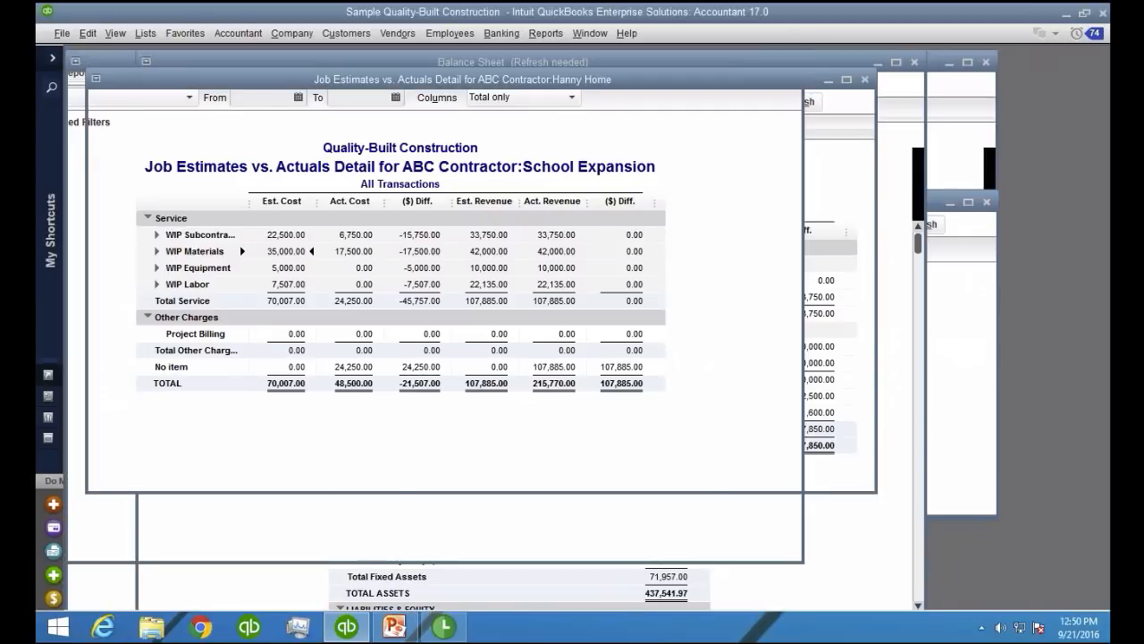
left_click(970, 151)
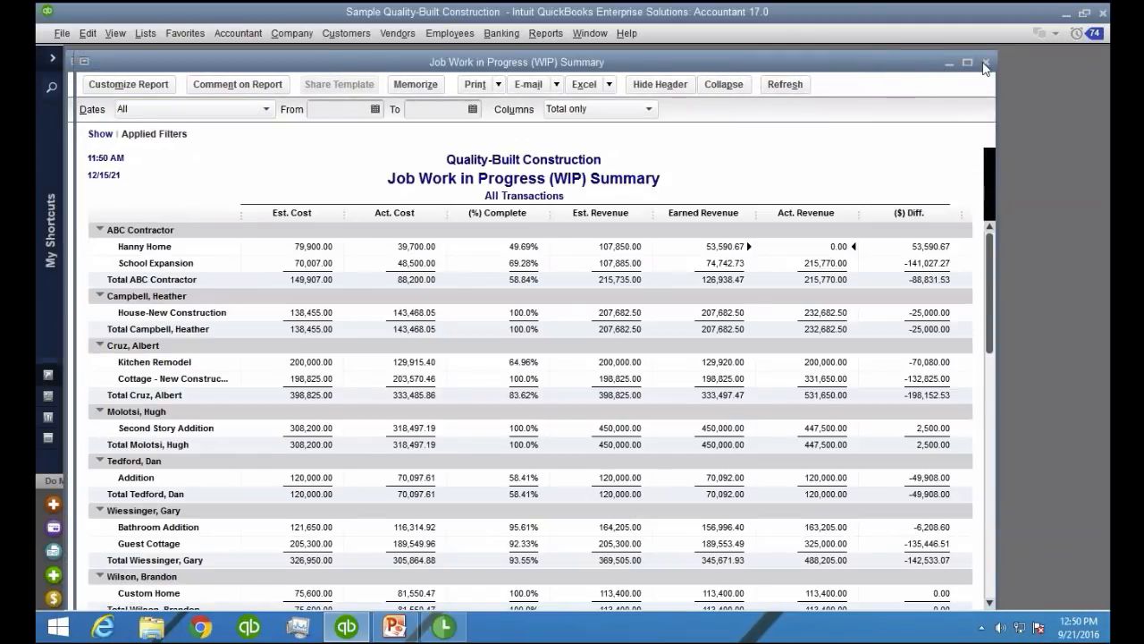
left_click(985, 62)
left_click(790, 169)
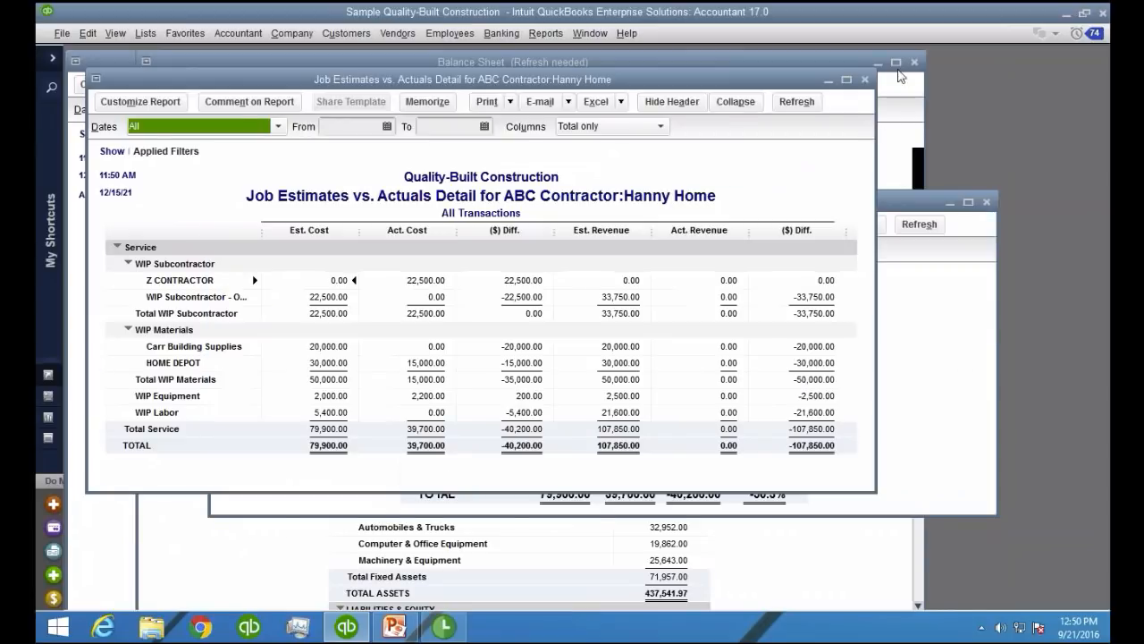
left_click(864, 79)
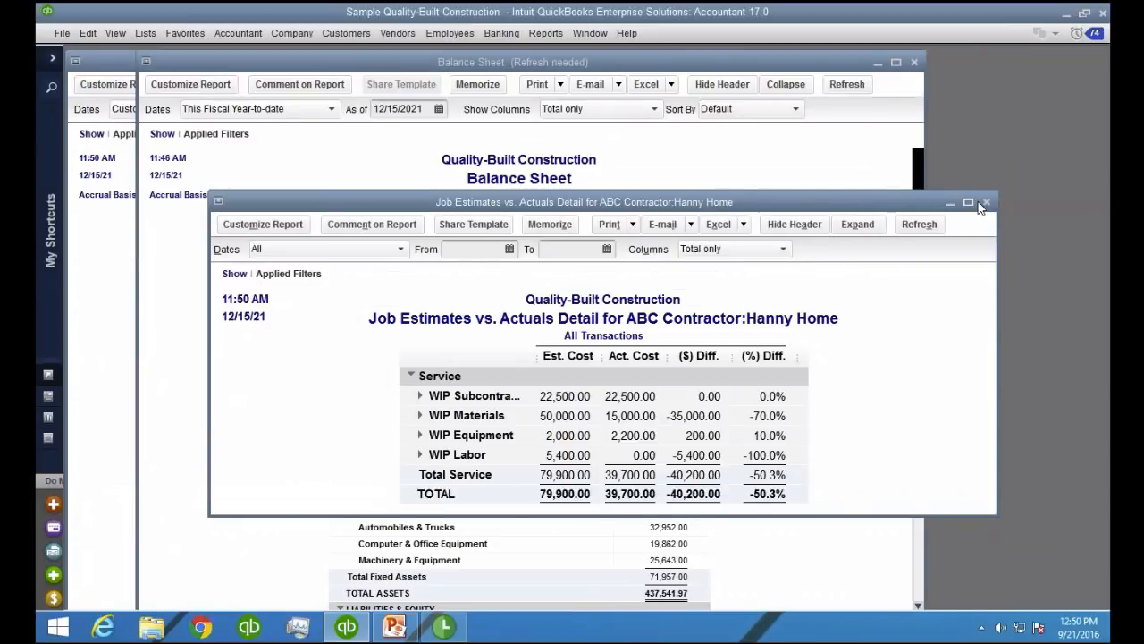
left_click(986, 202)
Move the Balance Sheet aside and examine the income, General Direct Costs and net income in the Profit & Loss report
left_click_drag(759, 65, 1033, 63)
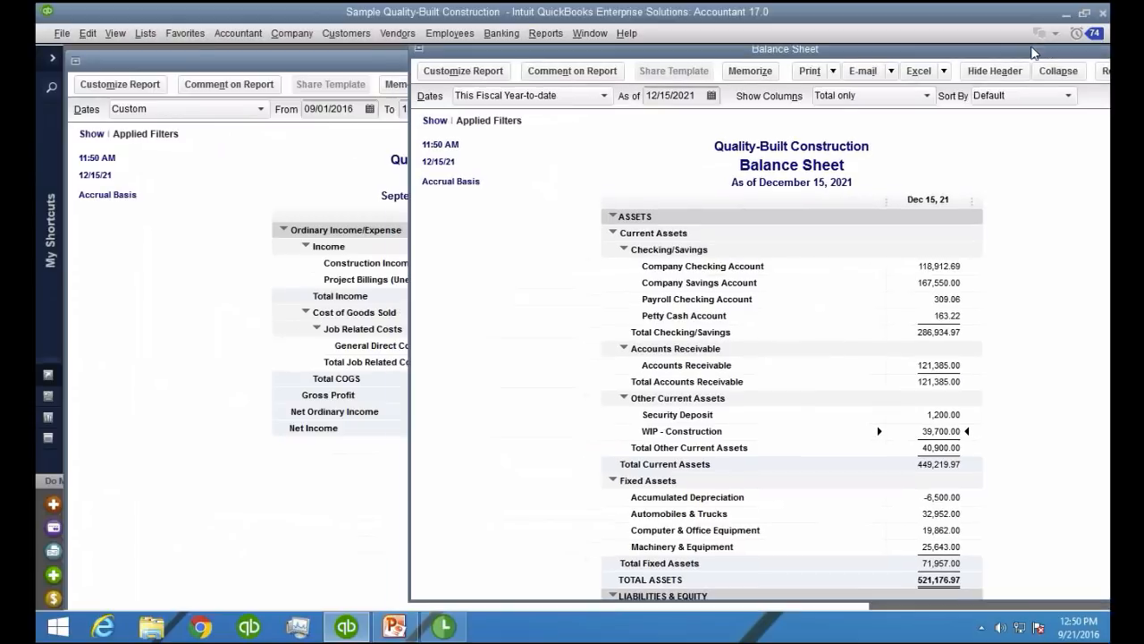
left_click(222, 338)
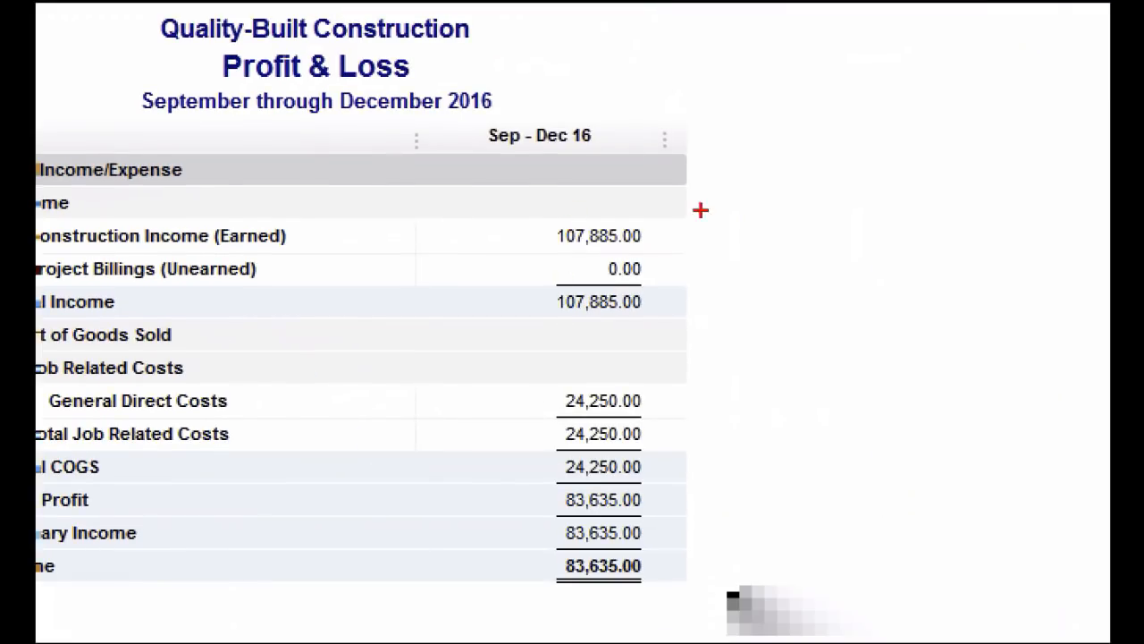
mouse_move(700, 210)
left_mouse_down()
mouse_move(502, 247)
mouse_move(702, 211)
left_mouse_up()
left_click_drag(671, 382, 663, 410)
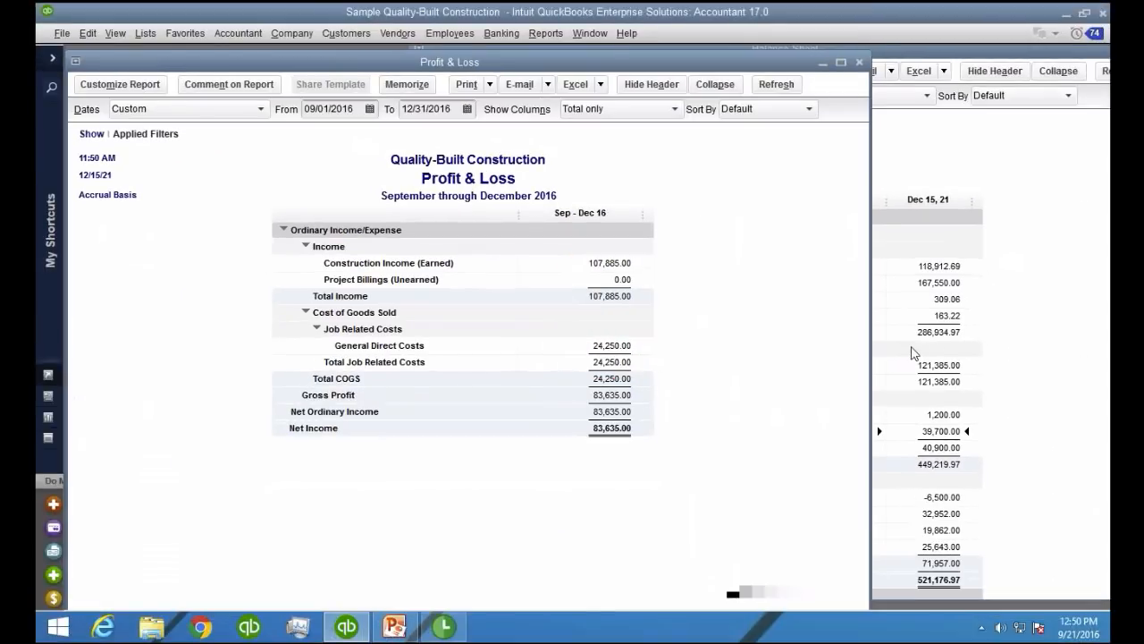
Review the Balance Sheet's WIP - Construction transactions for all dates, totaled by customer, and close the detail report
left_click(907, 359)
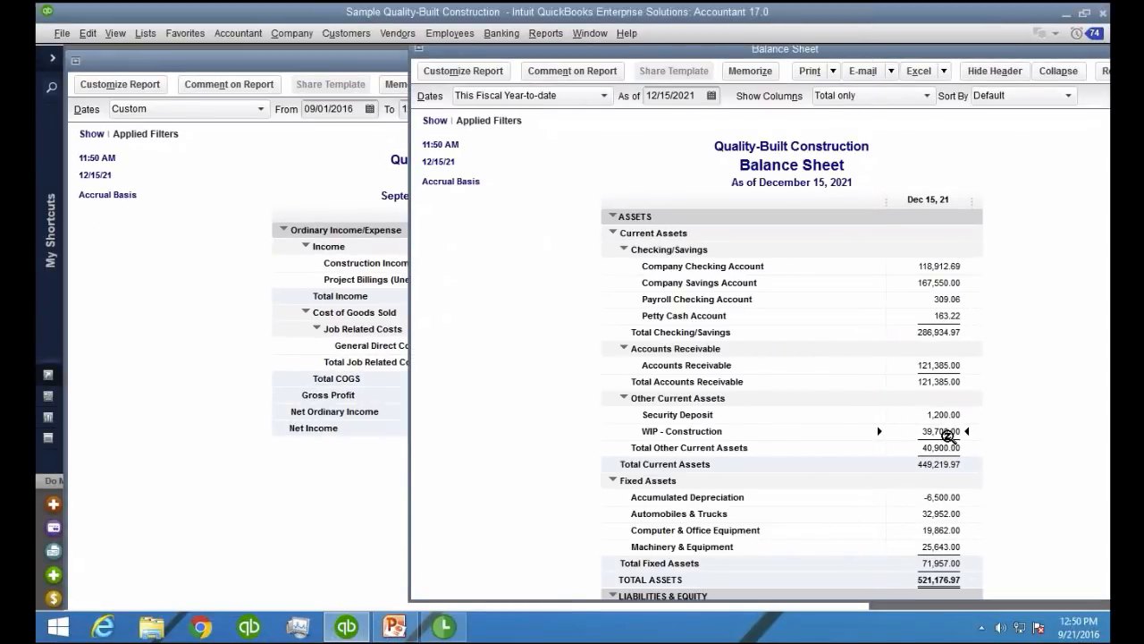
double_click(948, 429)
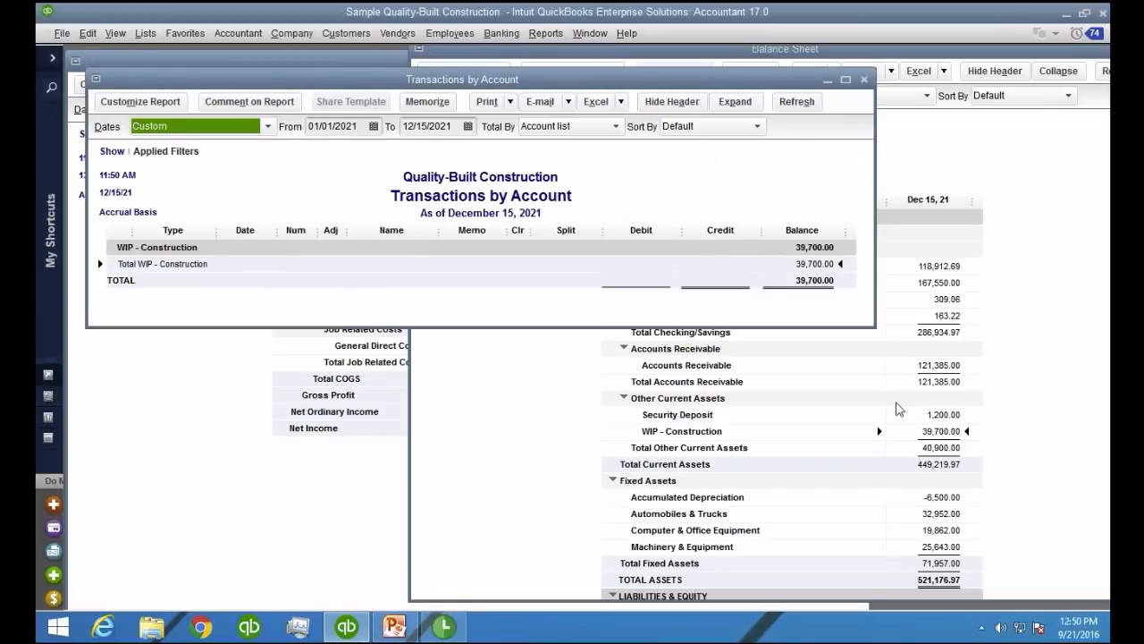
key("a")
left_click(568, 126)
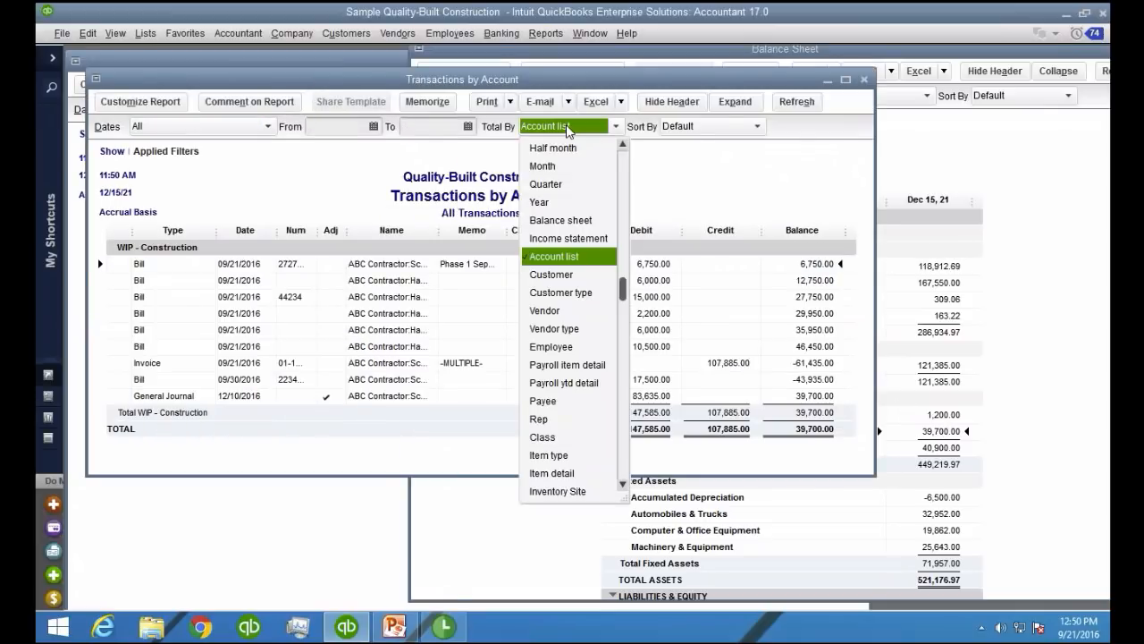
left_click(569, 274)
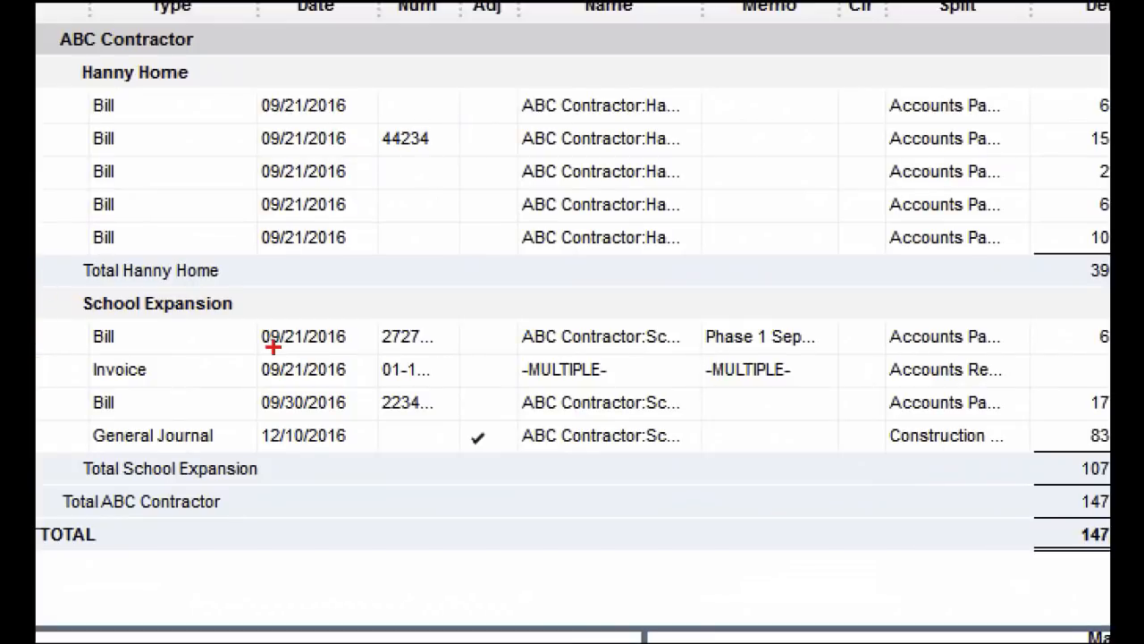
left_click_drag(91, 330, 291, 330)
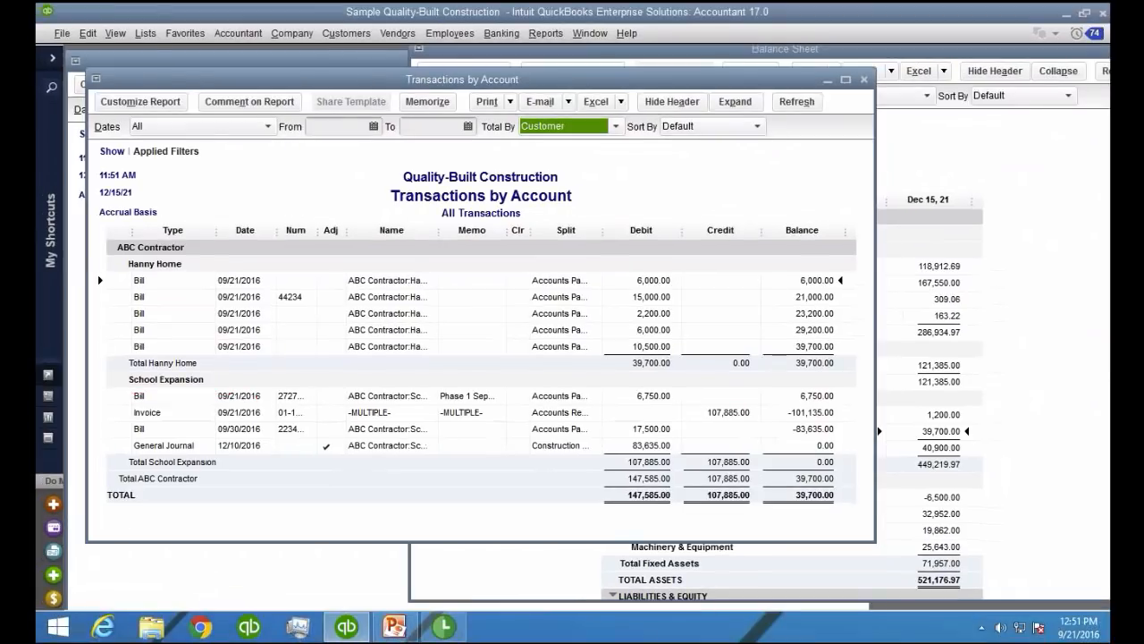
key("Escape")
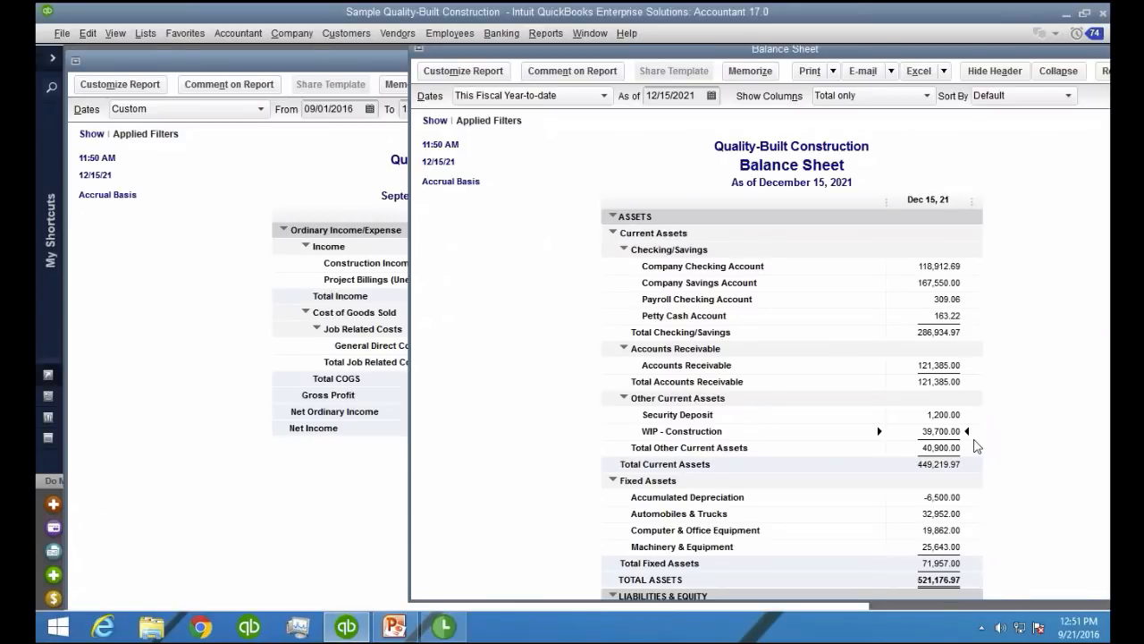
Open the transaction detail behind the Balance Sheet's WIP - Construction amount, enlarge it, and show all dates totaled by customer
double_click(946, 430)
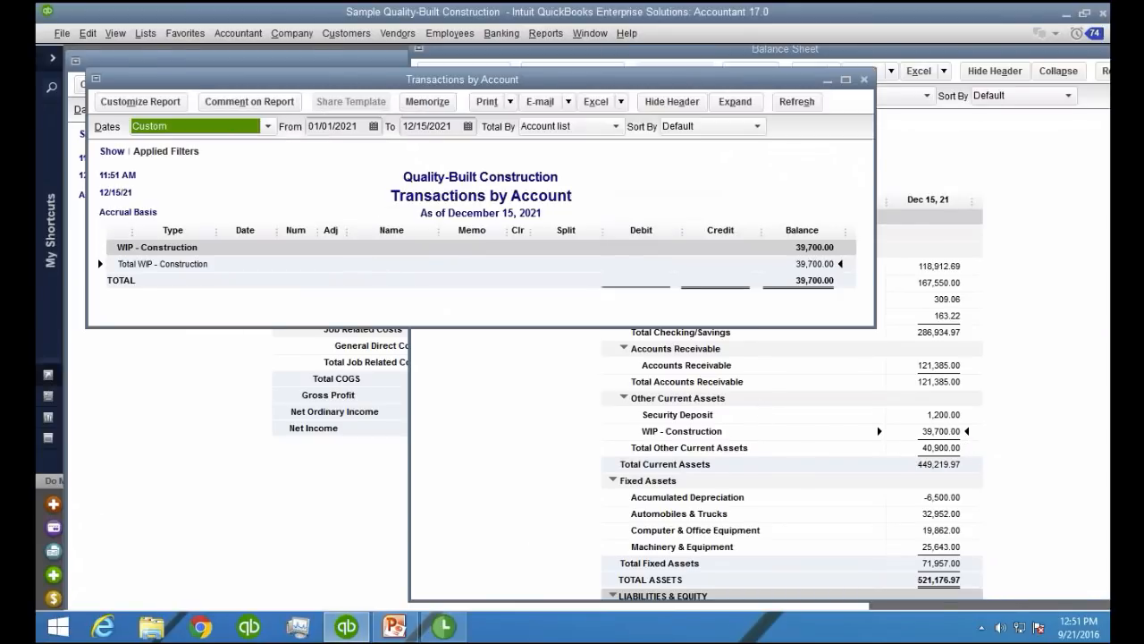
key("a")
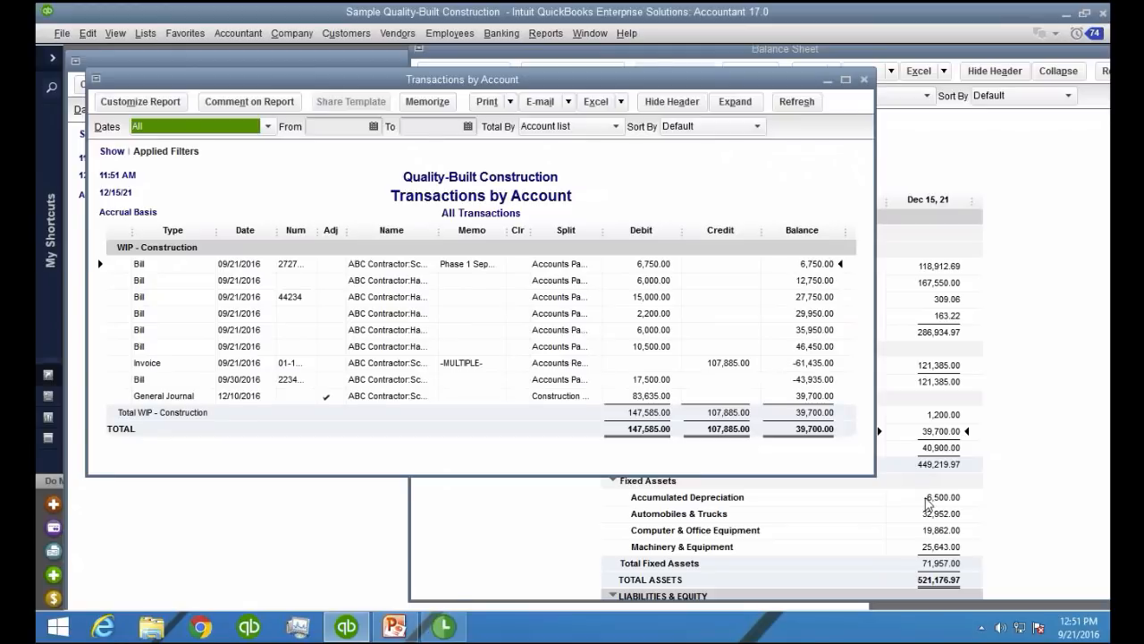
left_click_drag(876, 475, 965, 543)
left_click(561, 126)
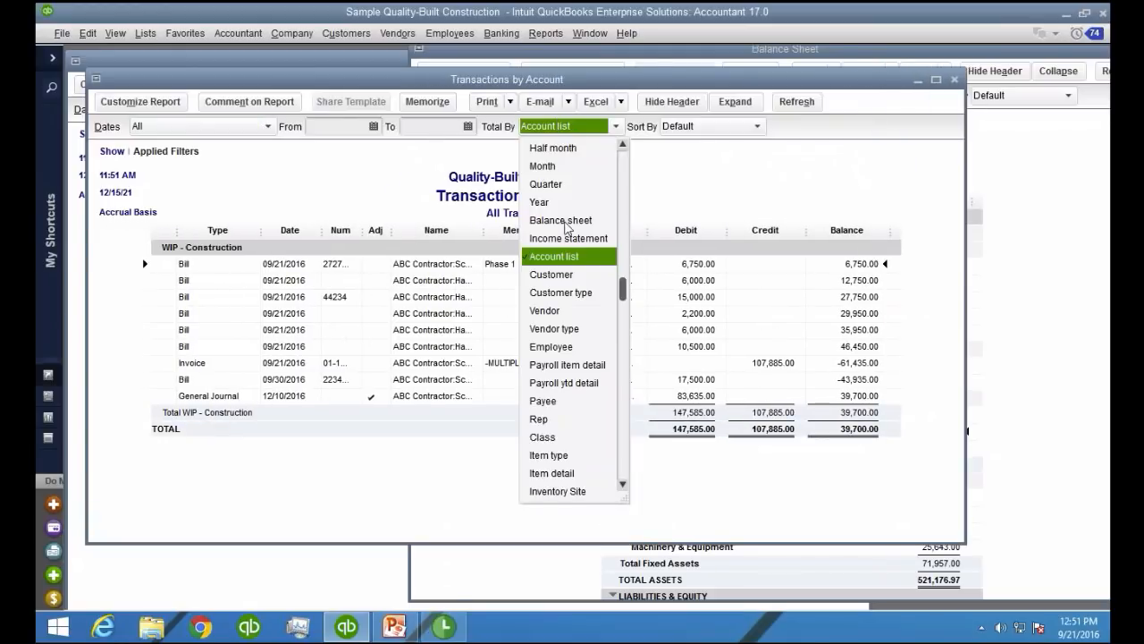
left_click(560, 261)
left_click(560, 126)
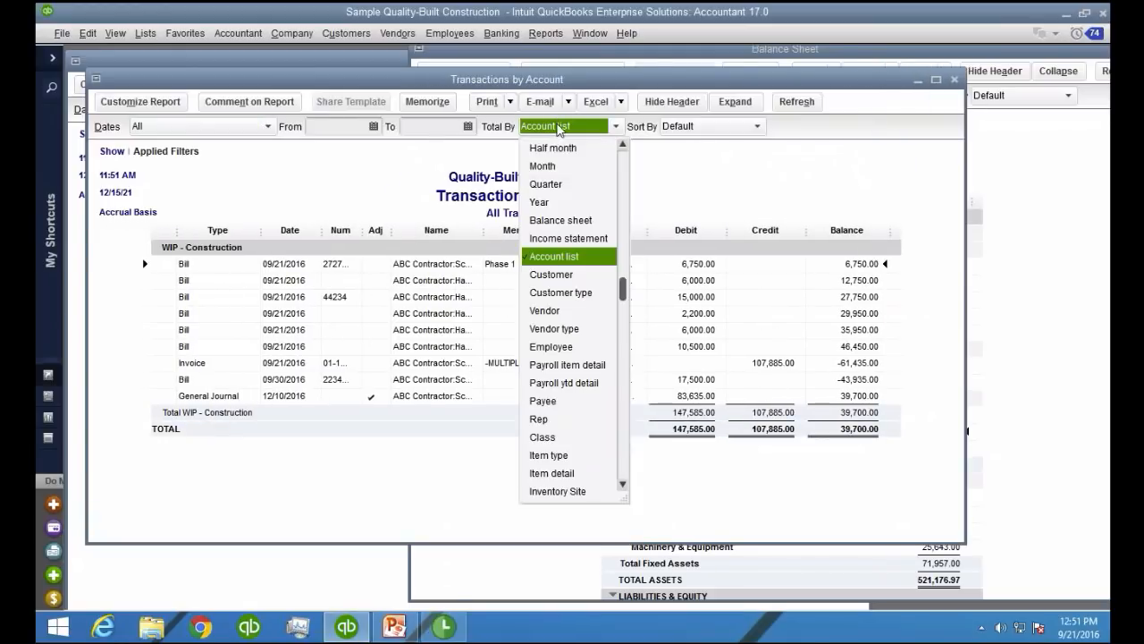
left_click(559, 274)
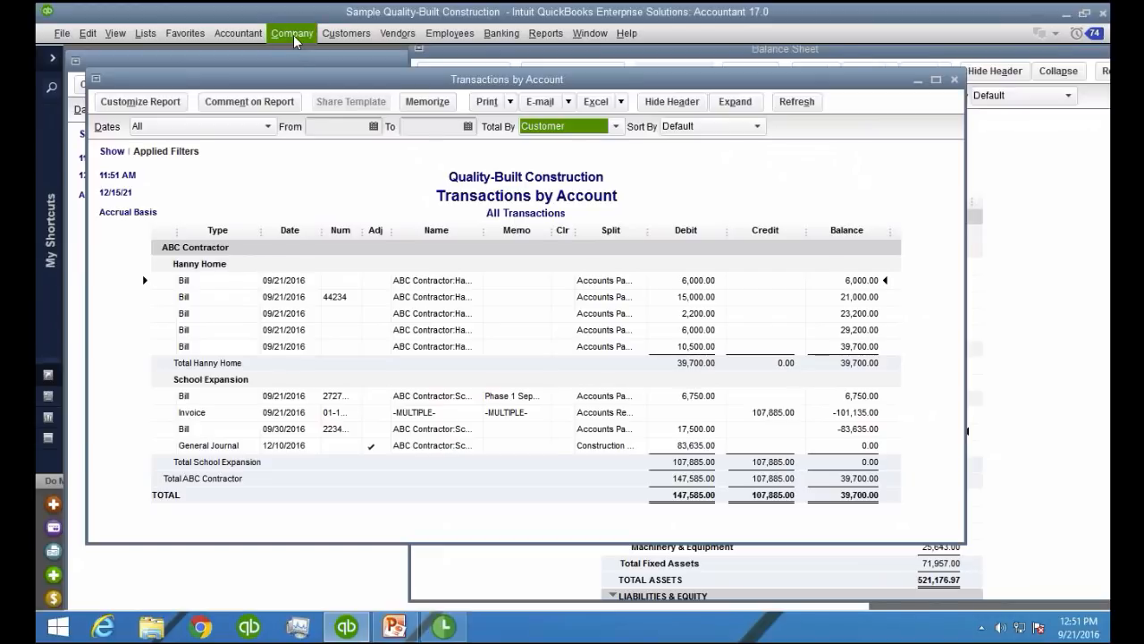
Begin reconciling the WIP - Construction account with statement date 12/10/2016 and an ending balance of 0
left_click(539, 35)
mouse_move(501, 34)
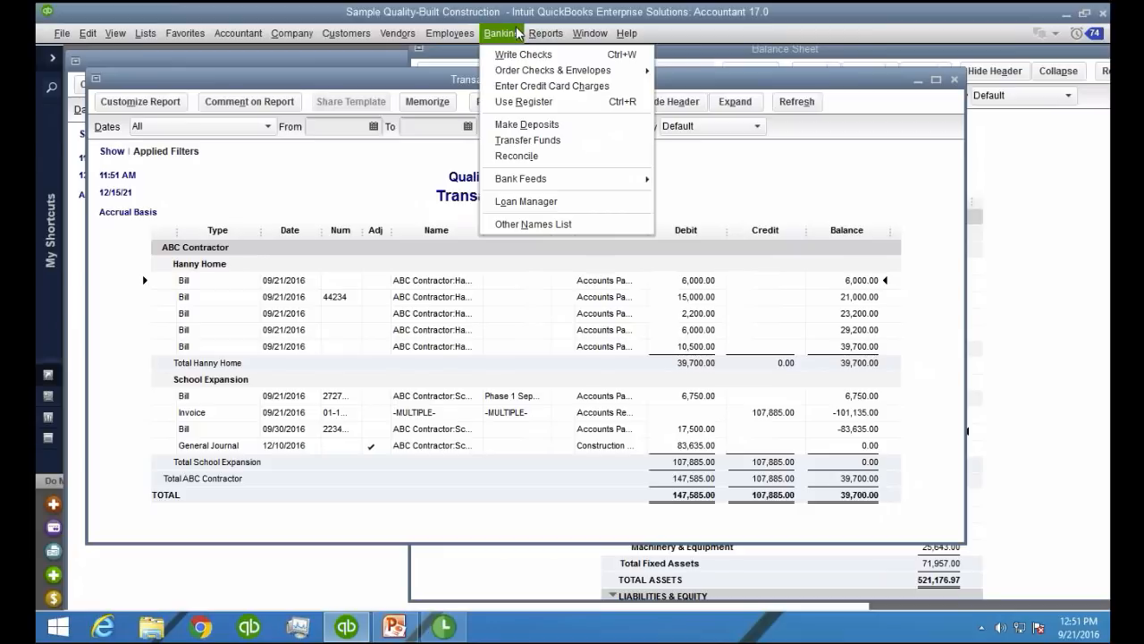
left_click(523, 156)
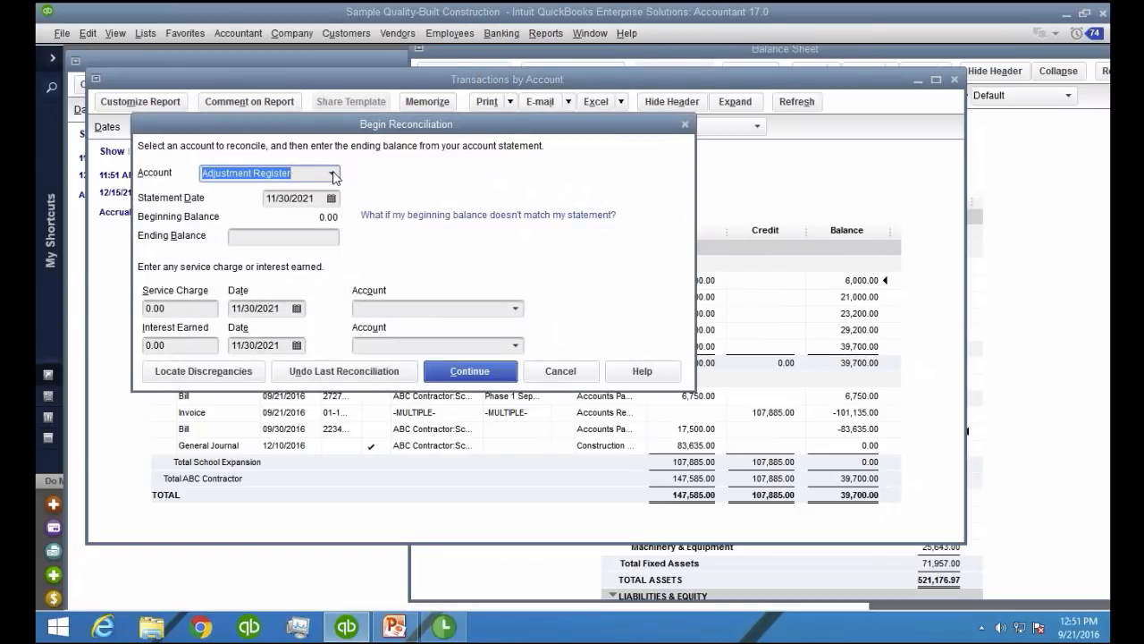
left_click(333, 175)
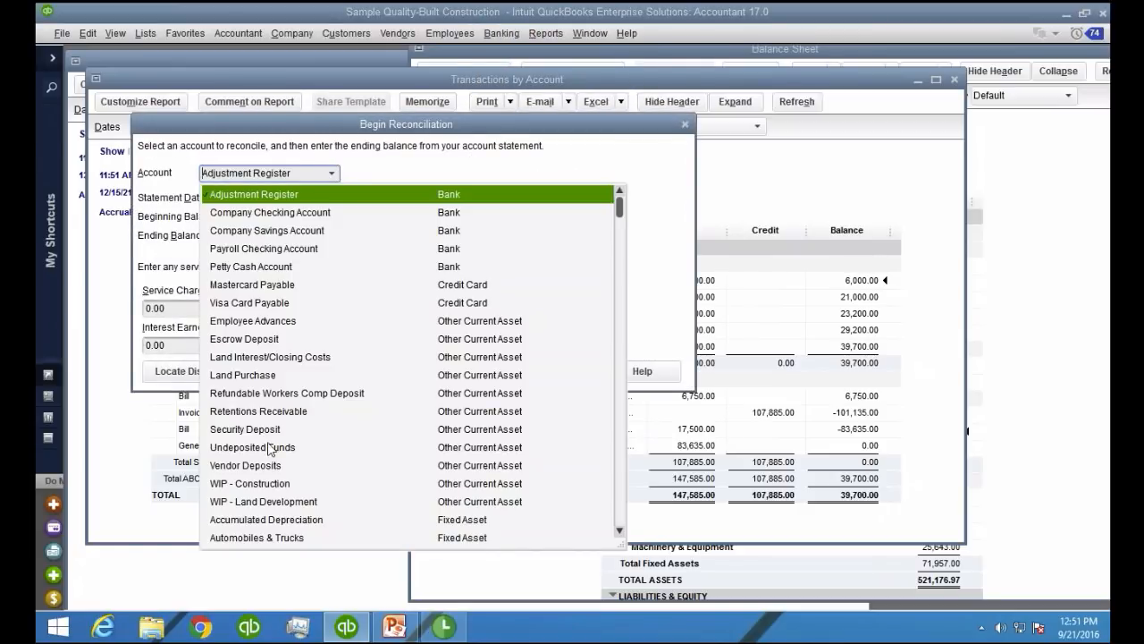
left_click(277, 487)
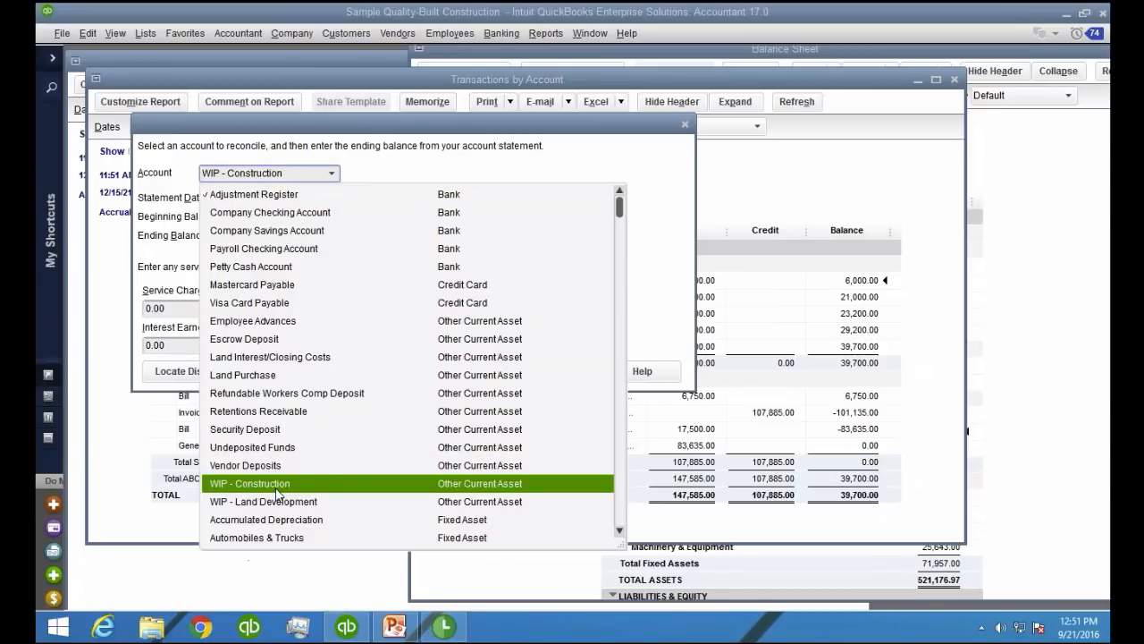
left_click(277, 487)
key("Tab")
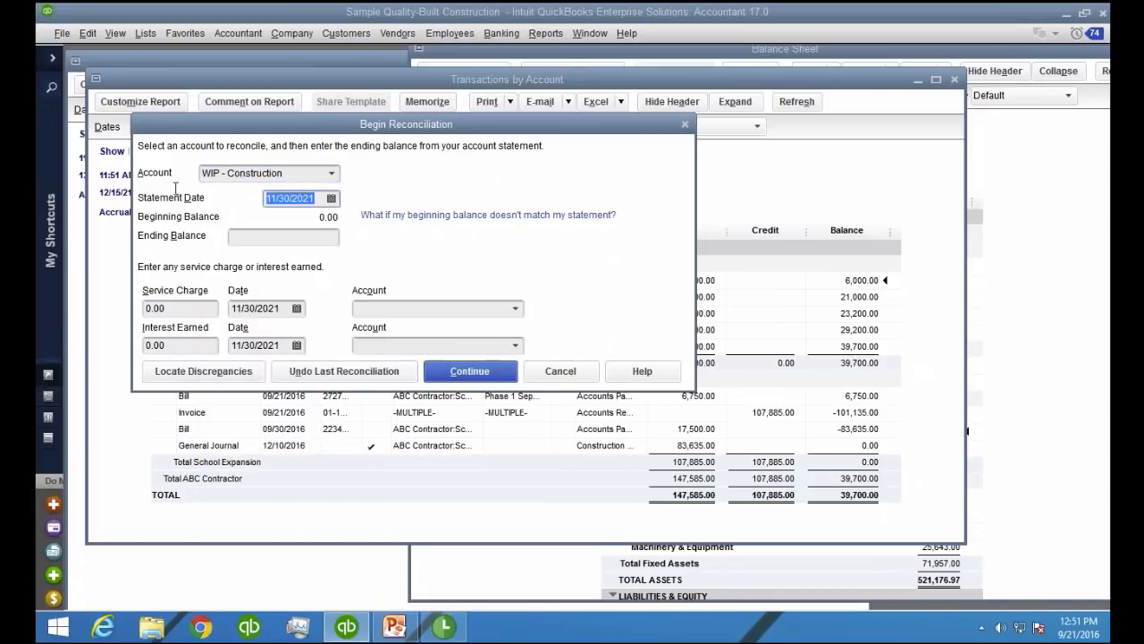
type("1210")
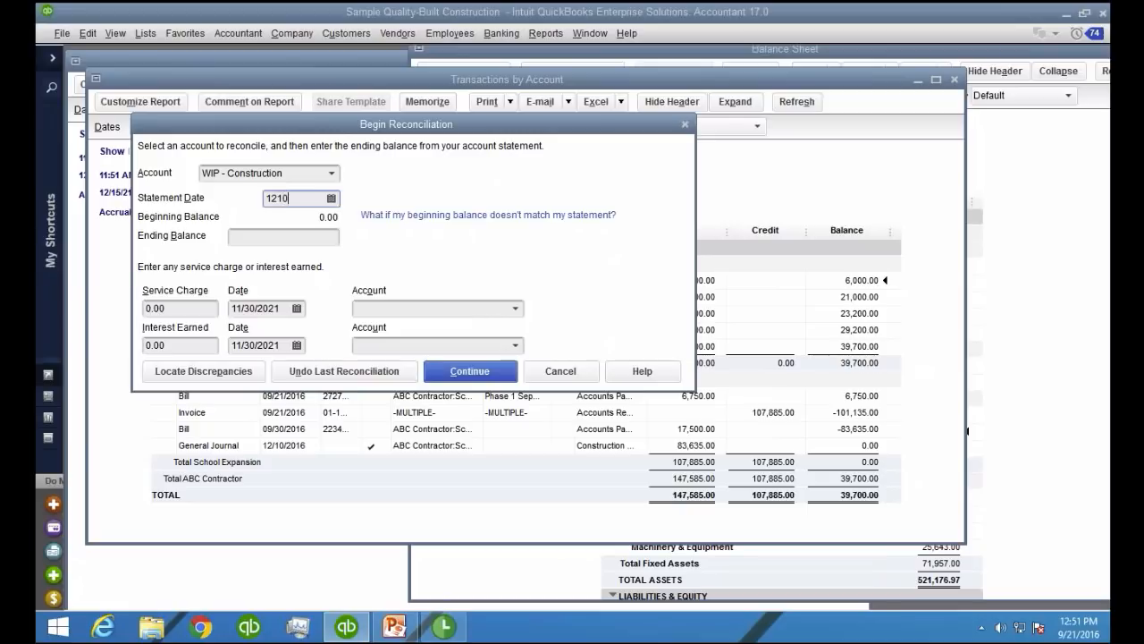
key("Tab")
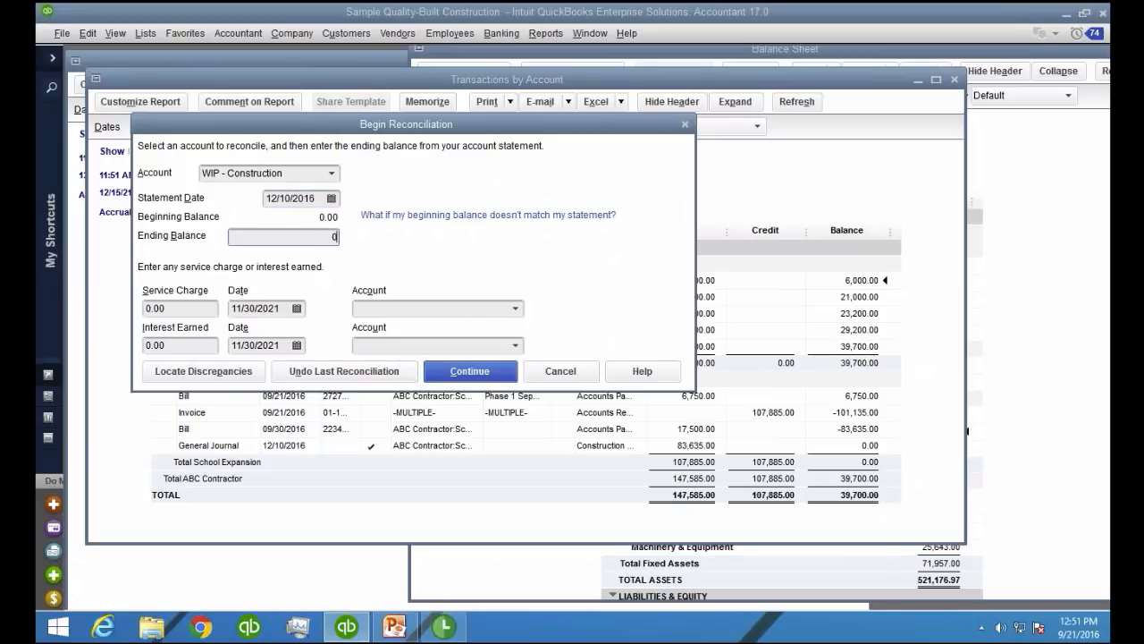
type("0")
left_click(469, 371)
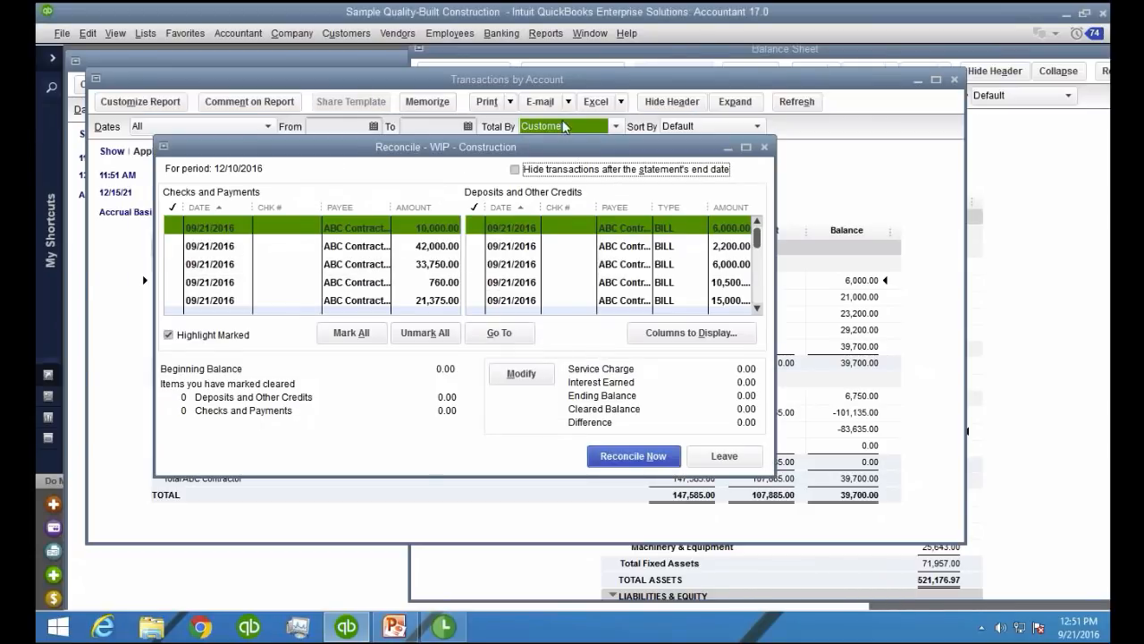
Enlarge the reconciliation window and widen both payee columns to show the full job names
left_click_drag(567, 145, 496, 45)
left_click_drag(703, 375, 1051, 515)
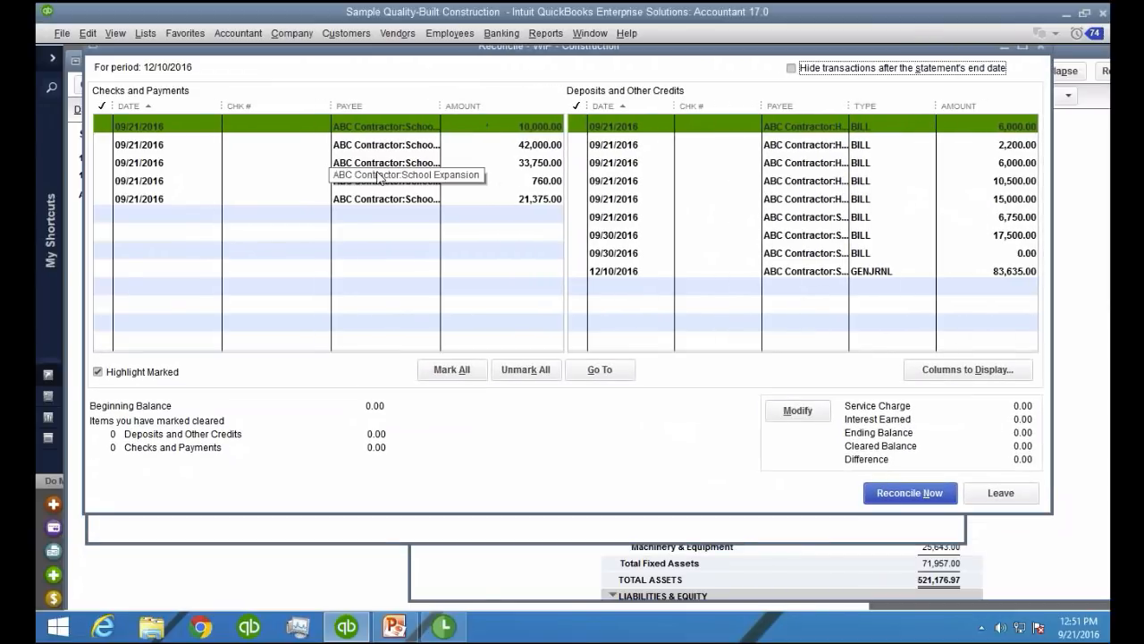
left_click_drag(331, 105, 270, 107)
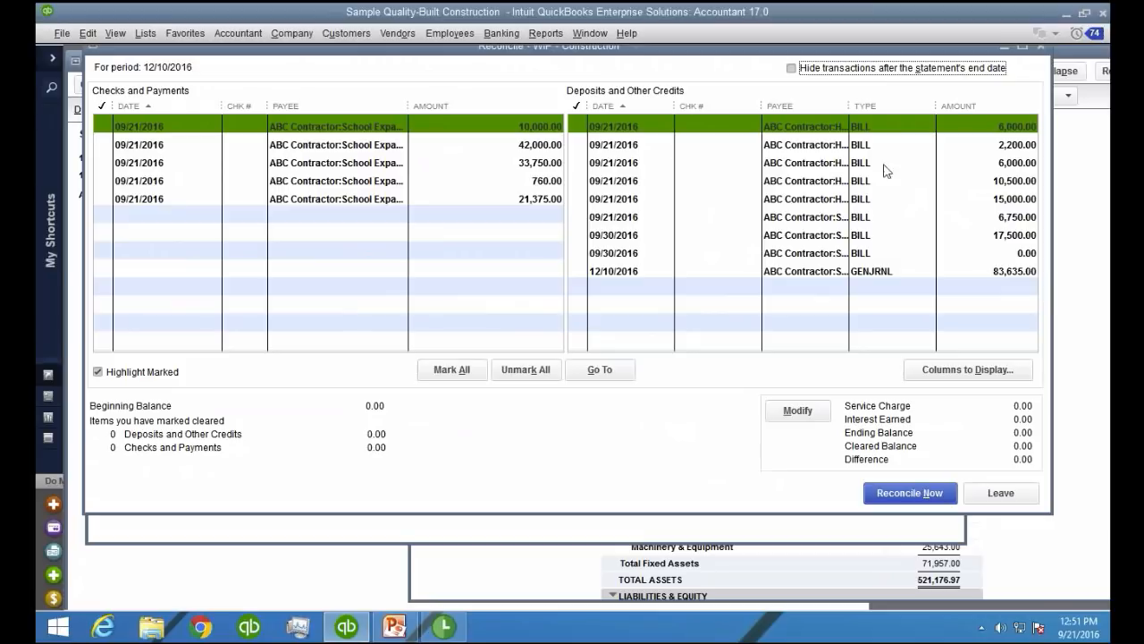
left_click_drag(848, 105, 951, 106)
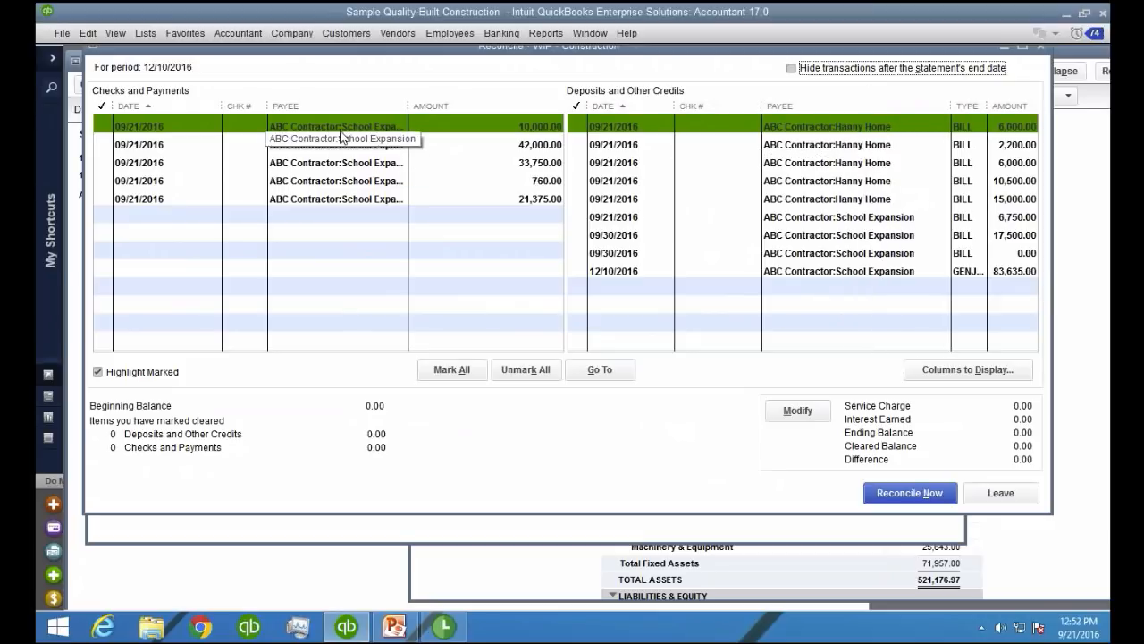
Mark all School Expansion payments, bills and the 12/10/2016 general journal entry as cleared, leaving the Hanny Home bills unmarked
left_click(304, 127)
left_click_drag(345, 146, 375, 205)
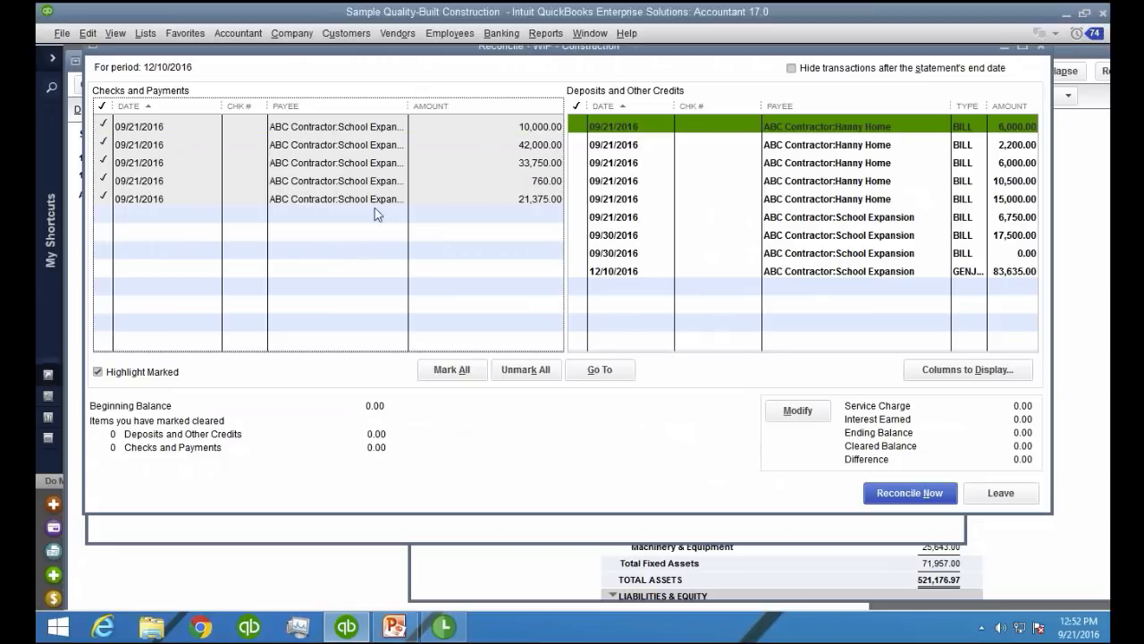
left_click(850, 217)
left_click(849, 235)
left_click(849, 253)
left_click(847, 271)
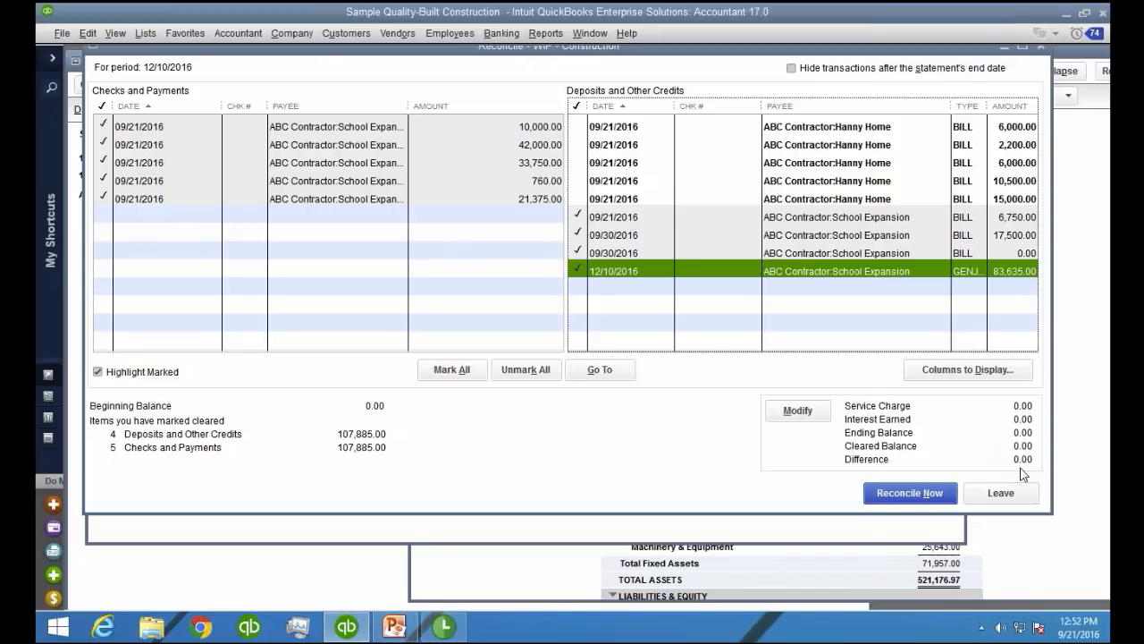
Complete the WIP - Construction reconciliation, skip the reconciliation reports, and return to the Transactions by Account report
left_click(913, 497)
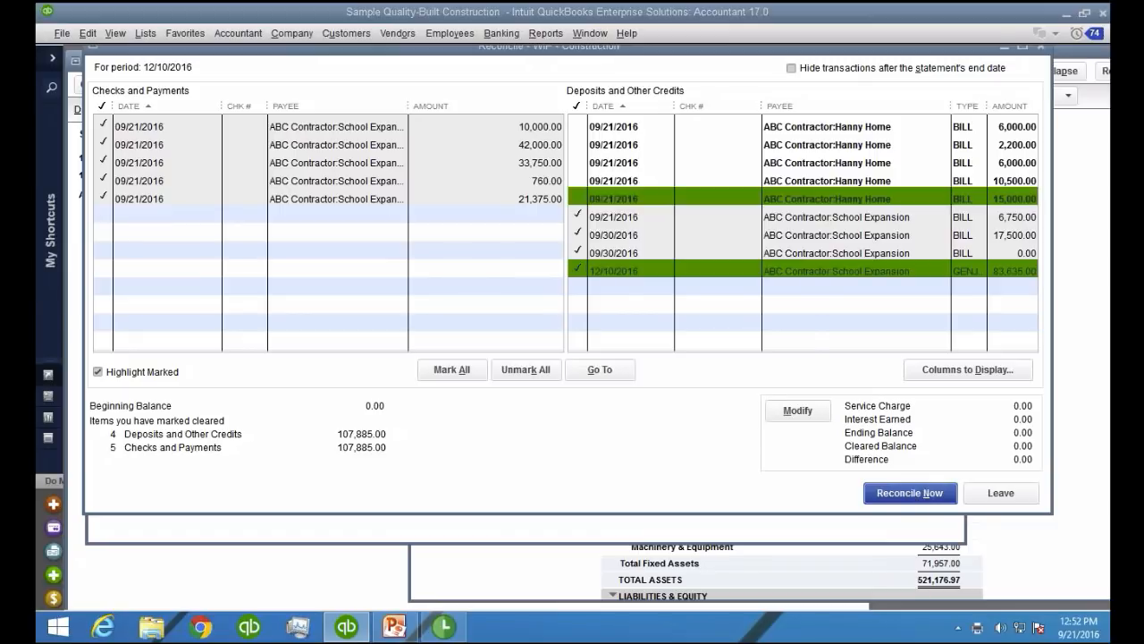
left_click(585, 345)
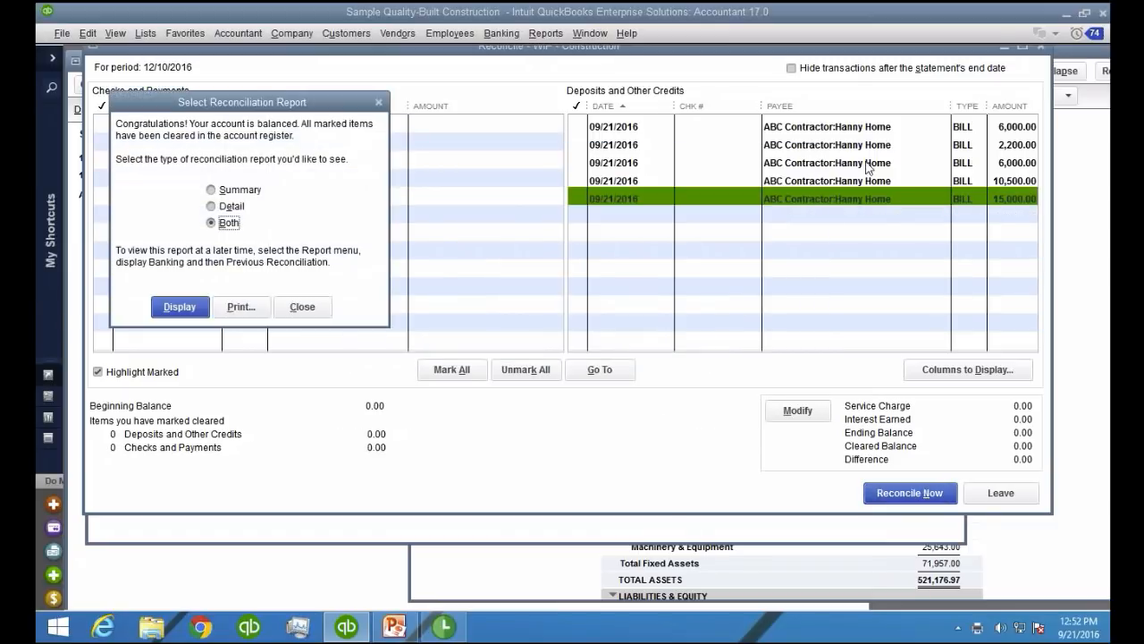
left_click(303, 306)
left_click(931, 314)
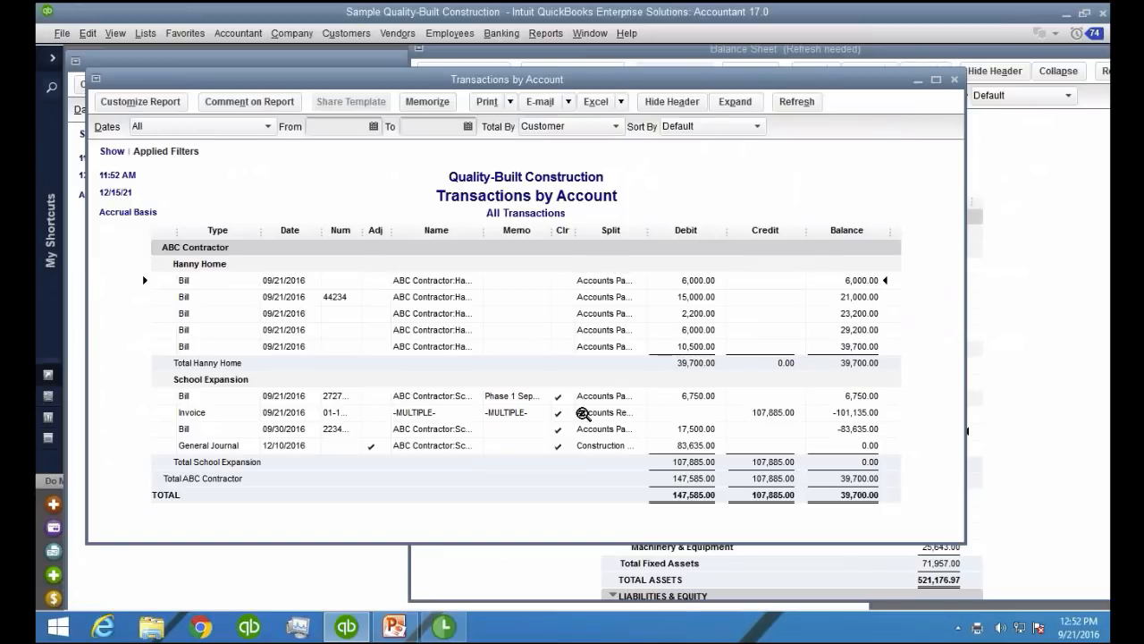
Filter the Transactions by Account report for WIP - Construction to transactions with Cleared set to No
double_click(559, 415)
left_click(154, 102)
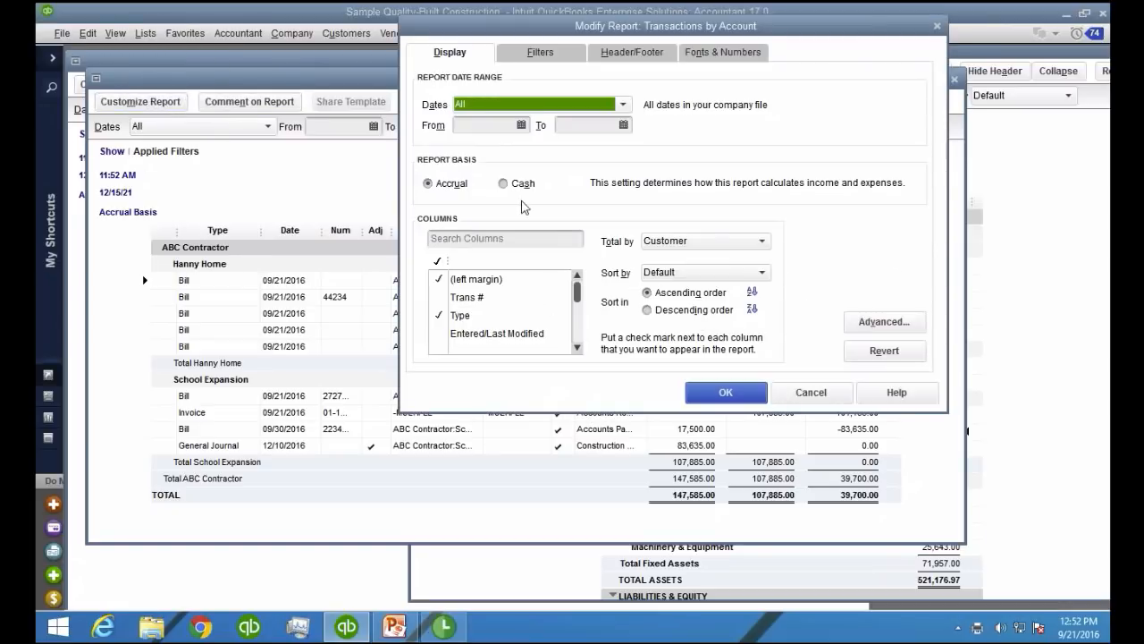
left_click(539, 53)
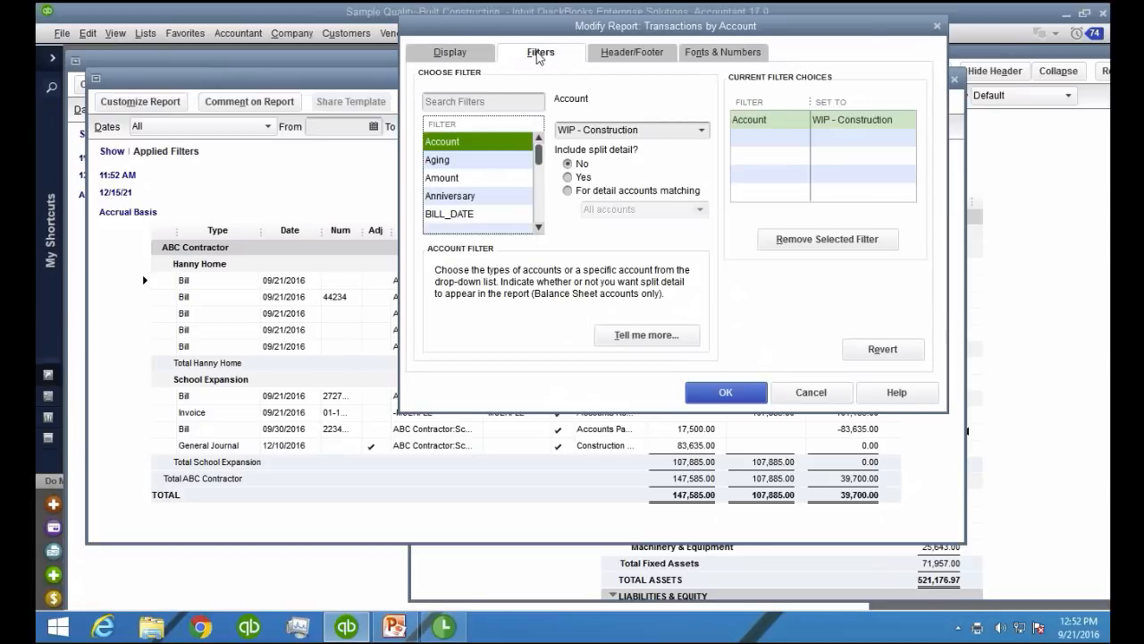
left_click(466, 195)
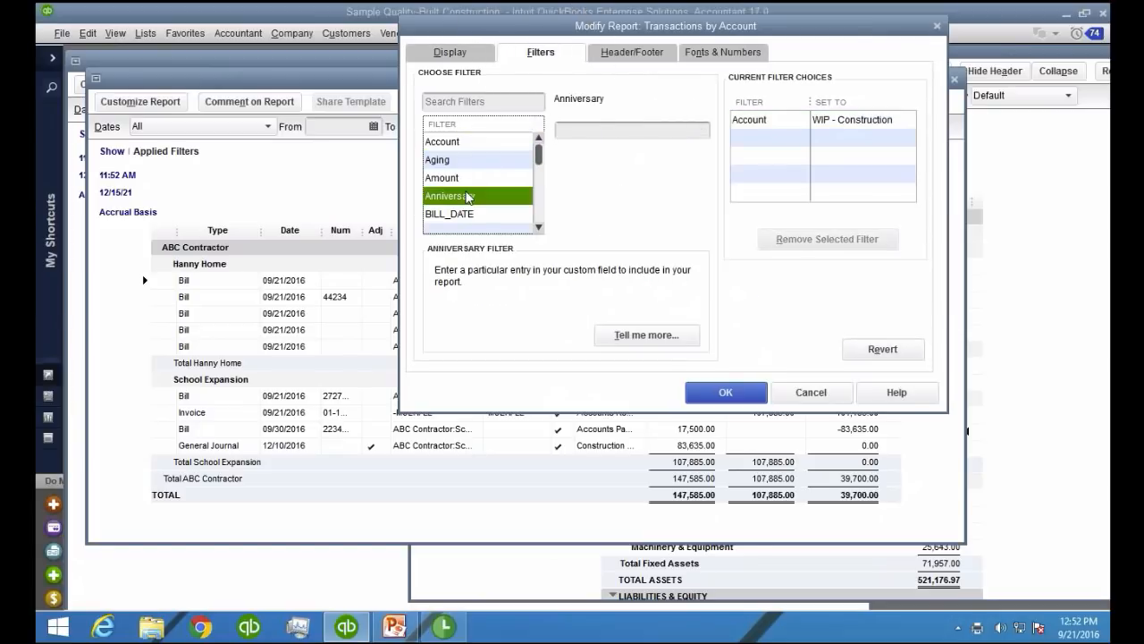
key("c")
left_click(445, 195)
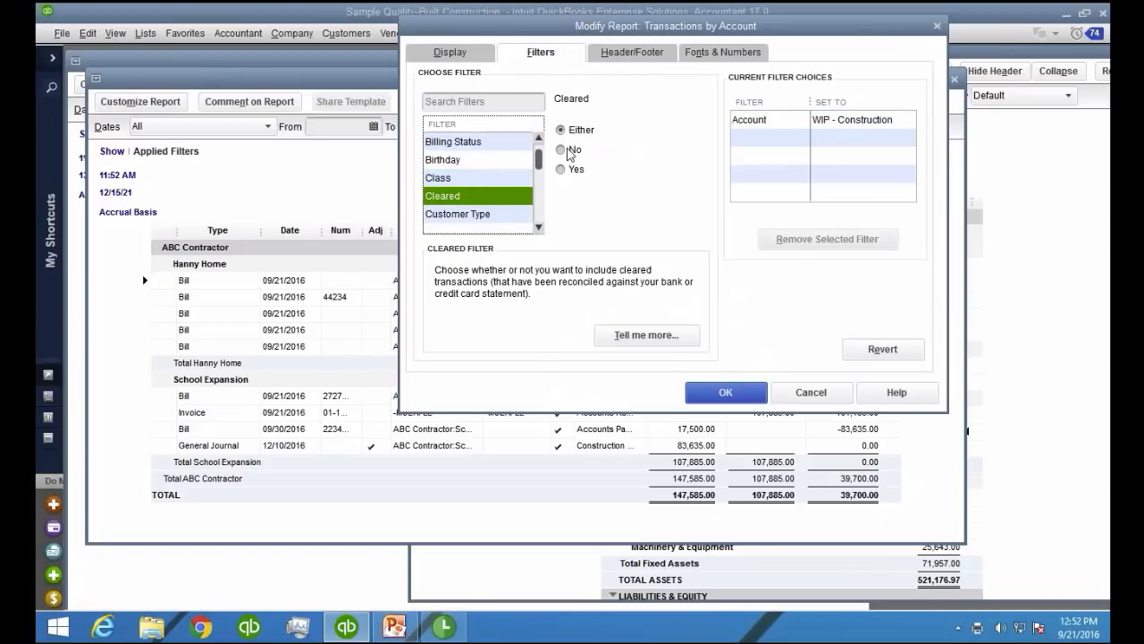
left_click(571, 150)
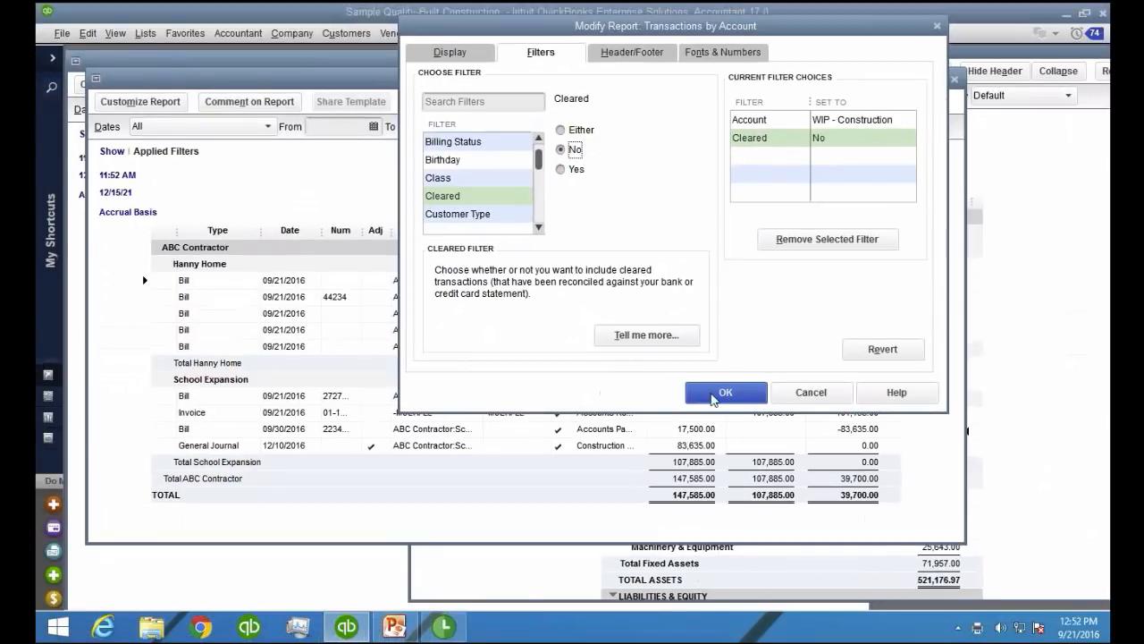
left_click(715, 395)
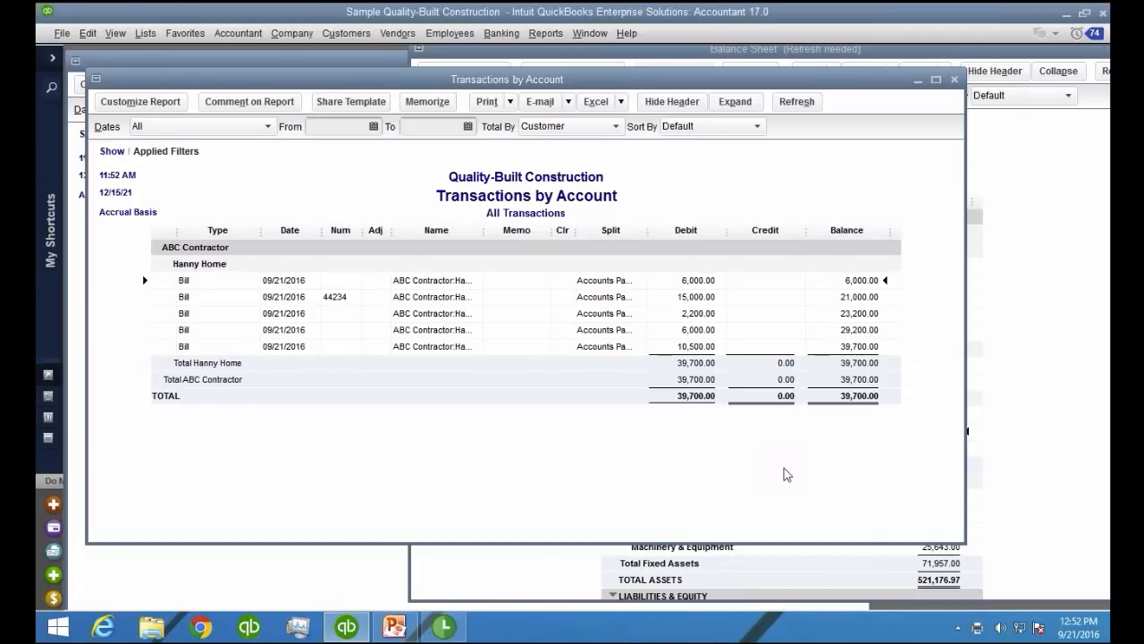
Memorize the filtered Transactions by Account report under the name OPEN JOBS WIP
left_click_drag(566, 76, 630, 61)
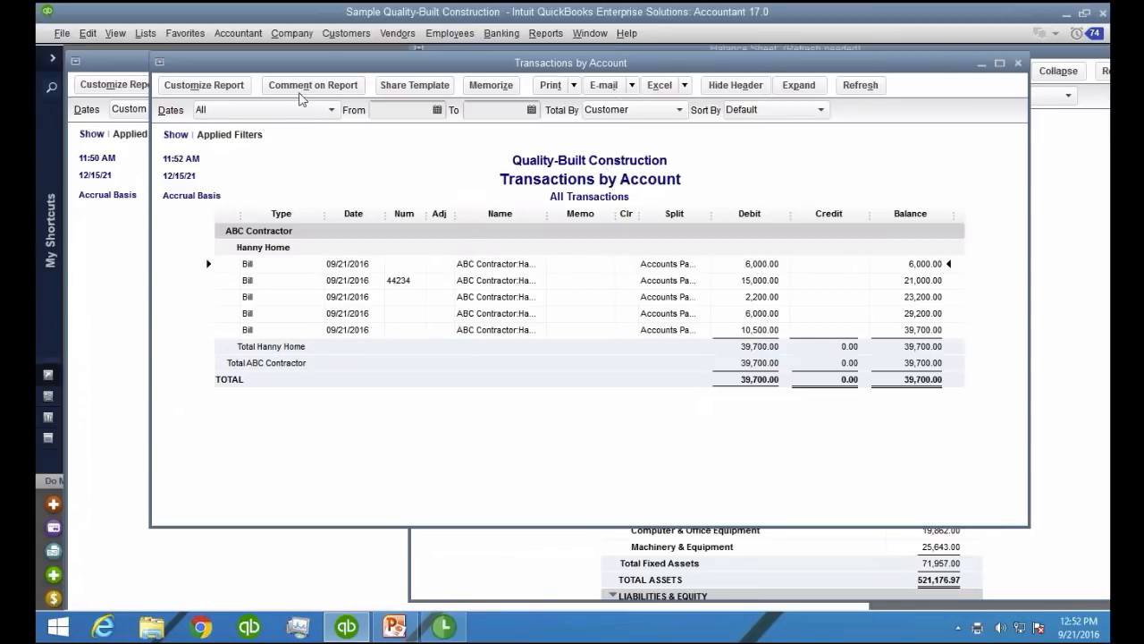
left_click(491, 86)
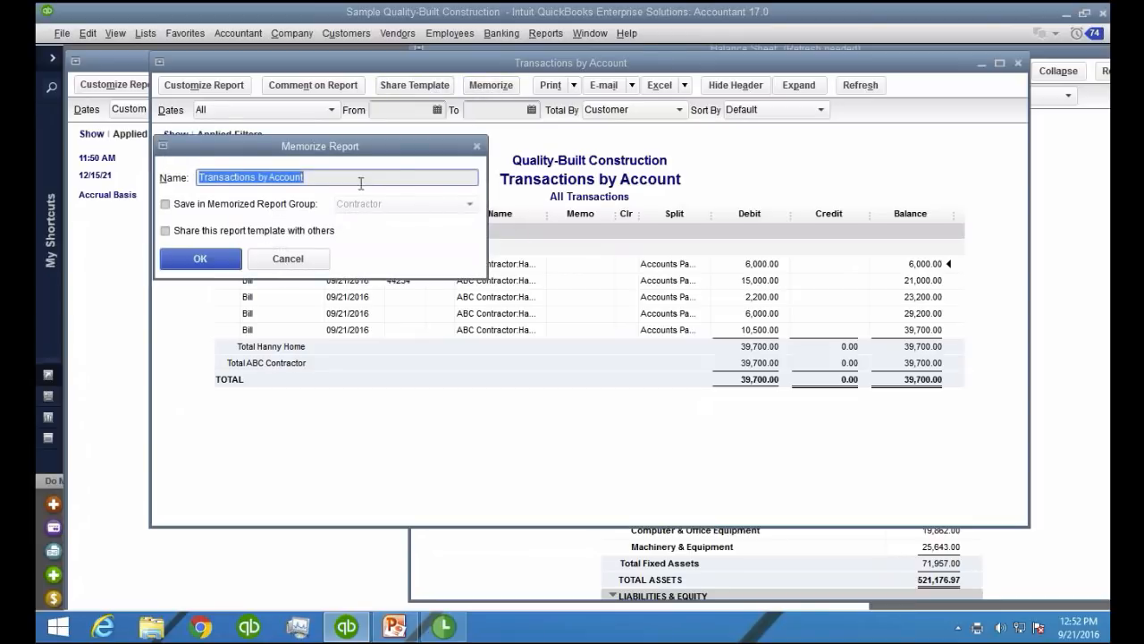
type("oPEN")
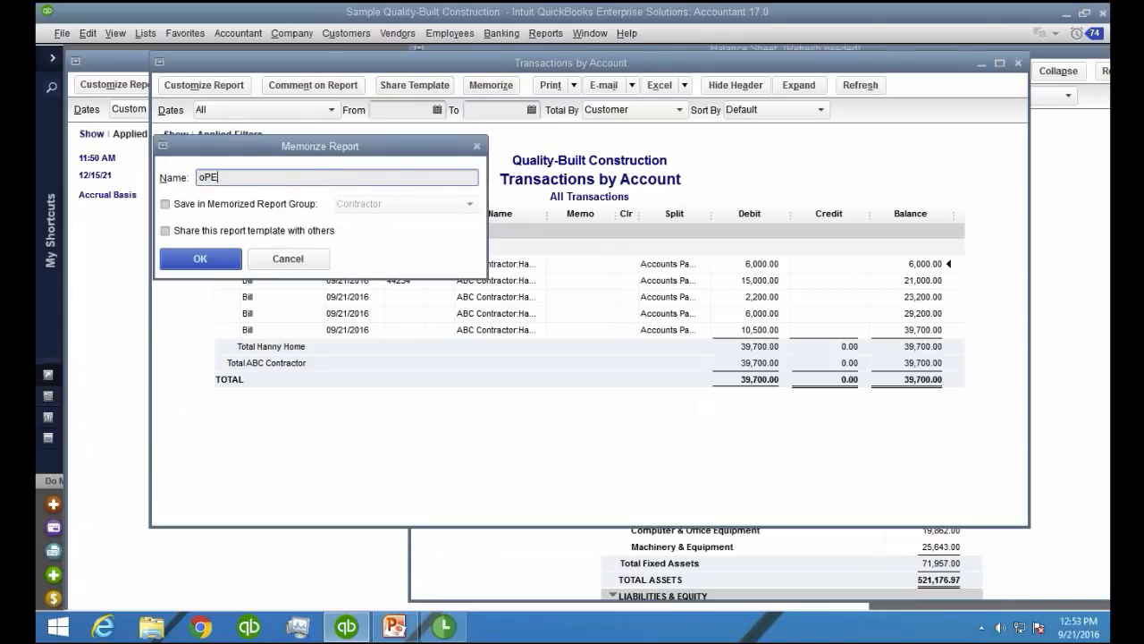
key("BackSpace")
key("BackSpace")
key("BackSpace")
key("BackSpace")
type("OPEN JOBS WIP")
left_click(202, 264)
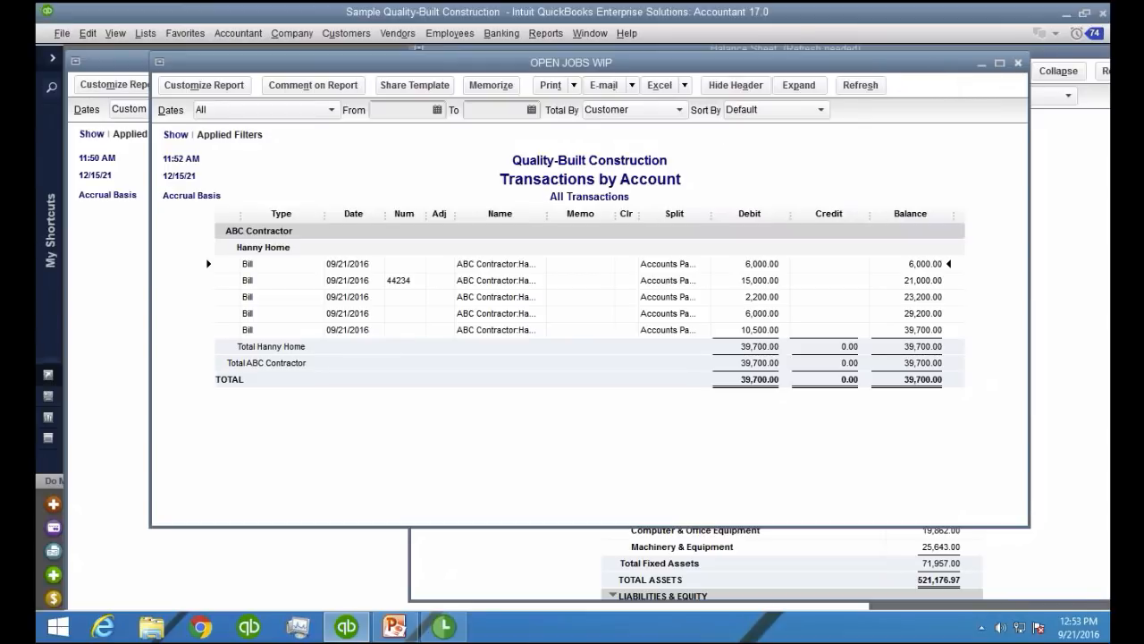
Close the OPEN JOBS WIP report and place the Profit & Loss and Balance Sheet reports side by side
left_click(1017, 63)
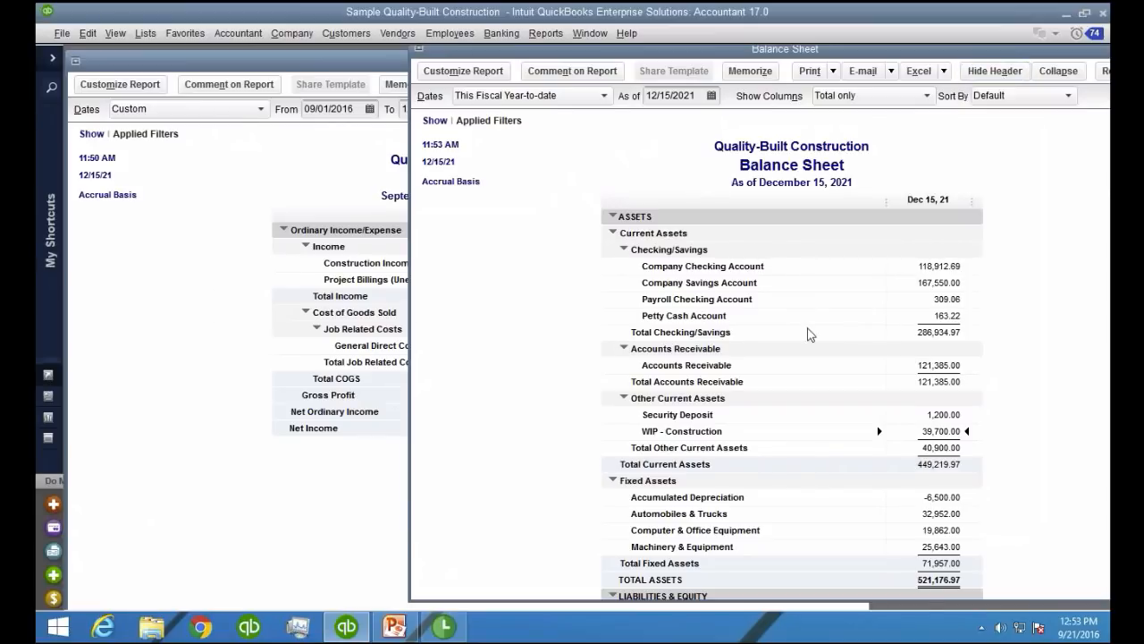
left_click(212, 284)
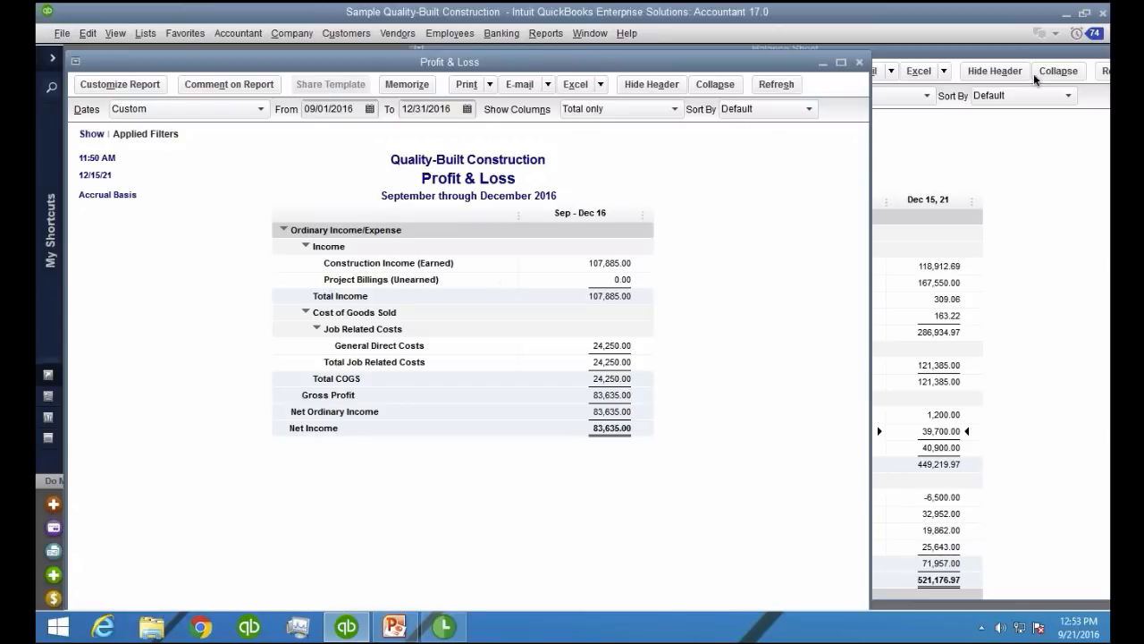
left_click(983, 157)
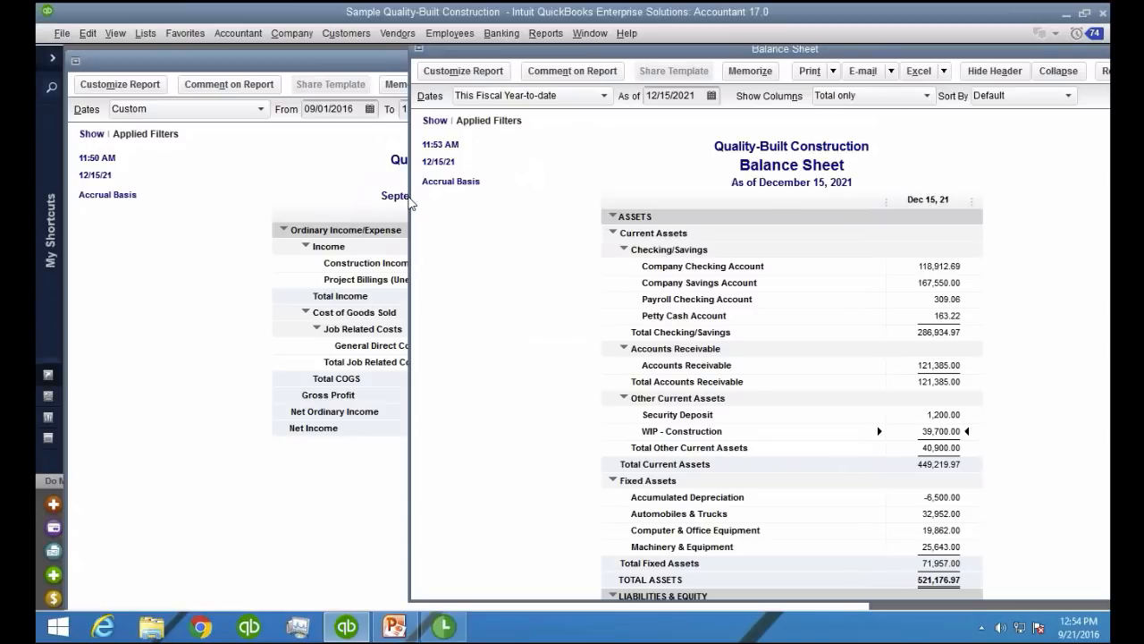
left_click_drag(411, 202, 664, 207)
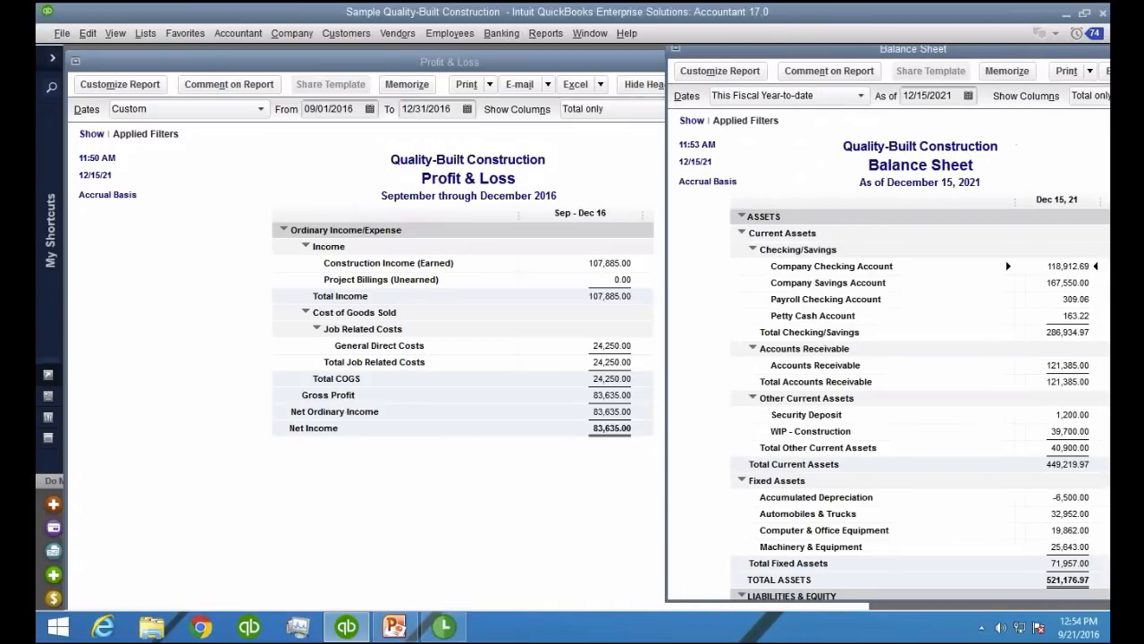
left_click(271, 175)
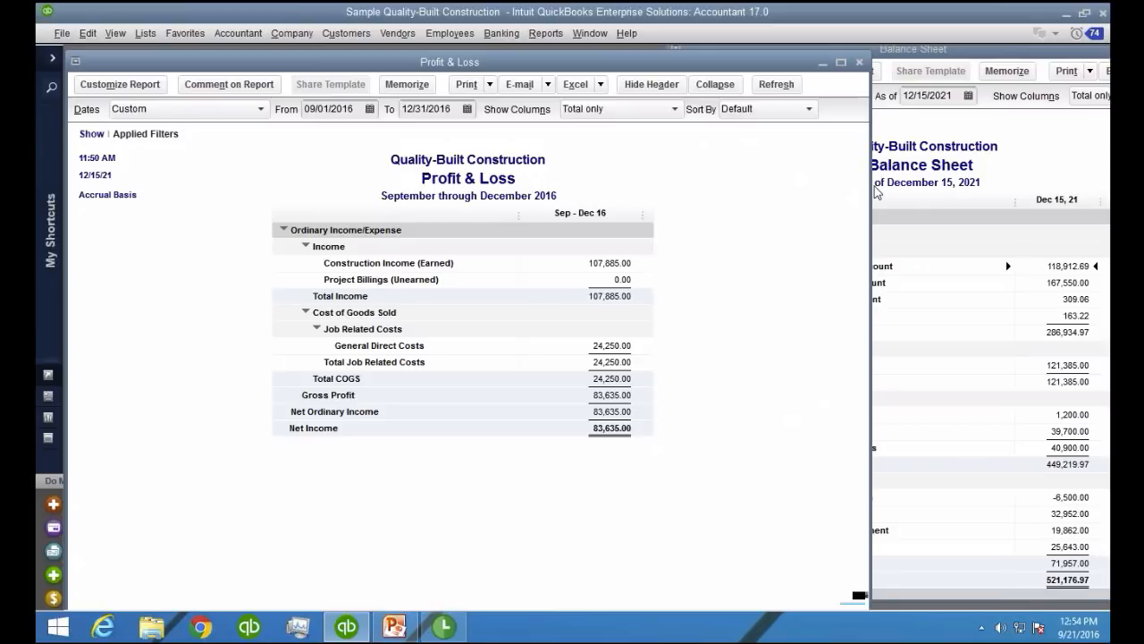
left_click_drag(870, 192, 653, 193)
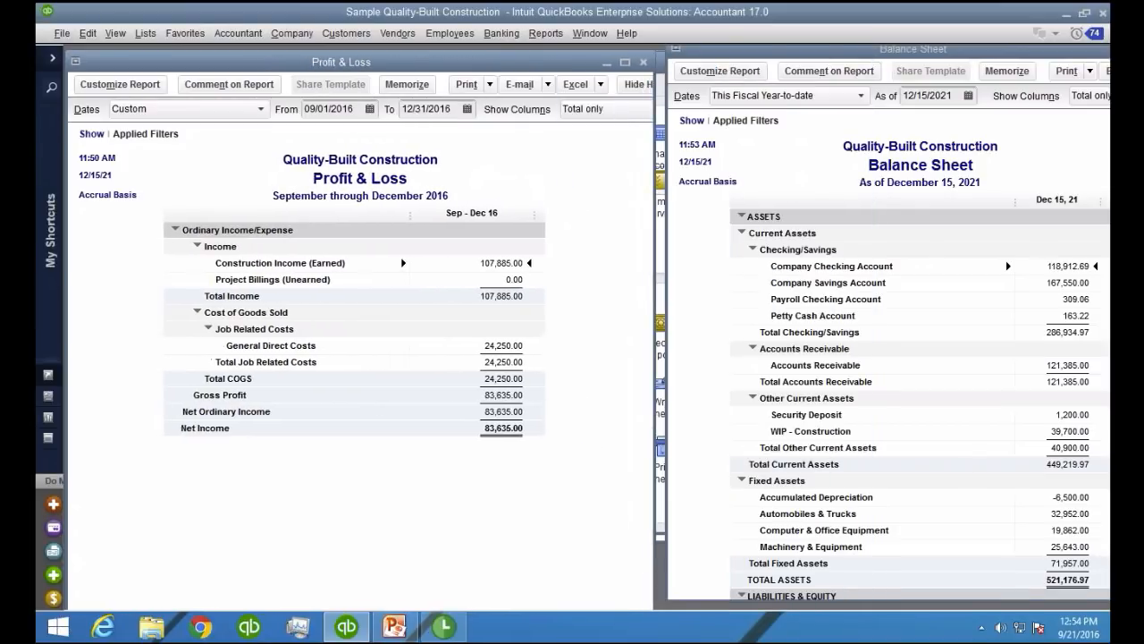
Close the Home, Transactions by Account and Balance Sheet windows, keeping only the Profit & Loss report open
left_click(661, 181)
double_click(80, 71)
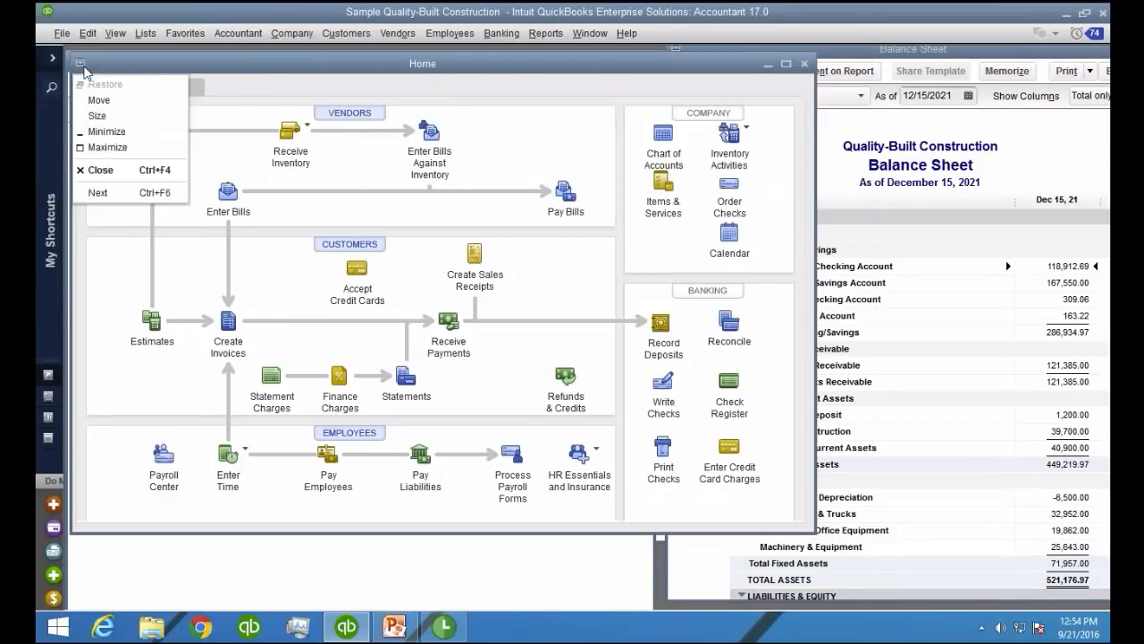
left_click(660, 68)
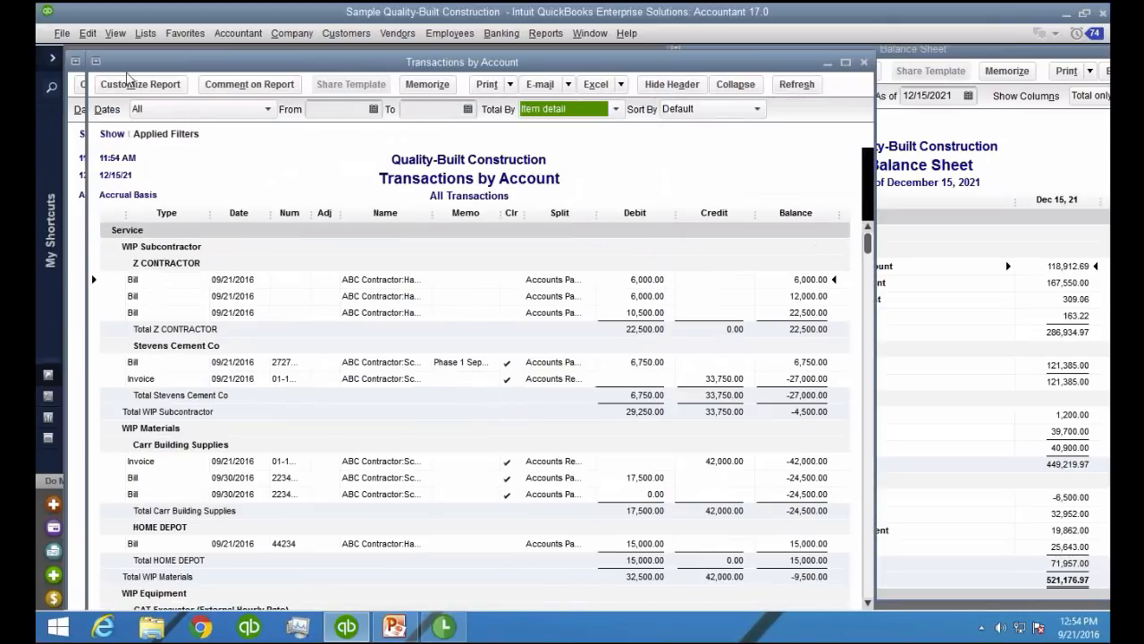
left_click(105, 66)
left_click(105, 66)
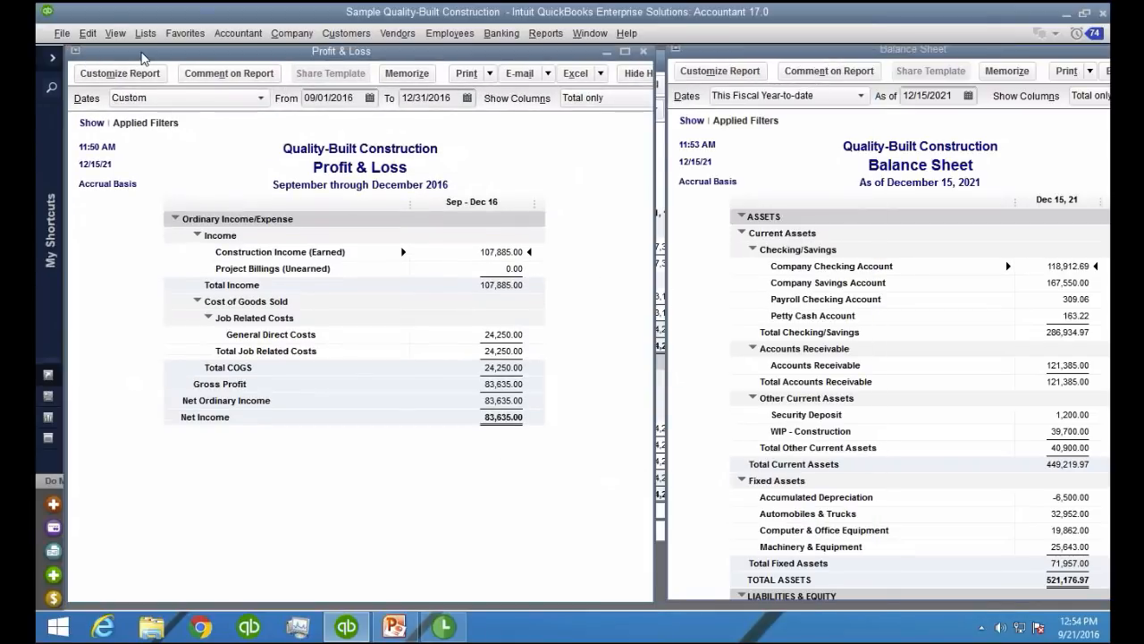
left_click(663, 127)
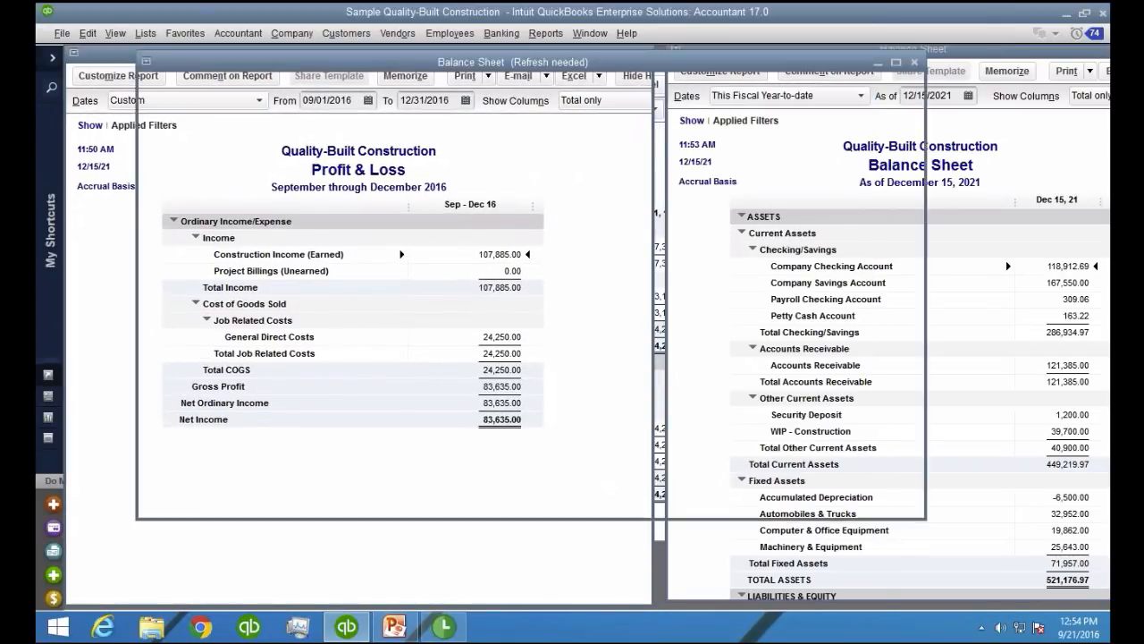
double_click(145, 70)
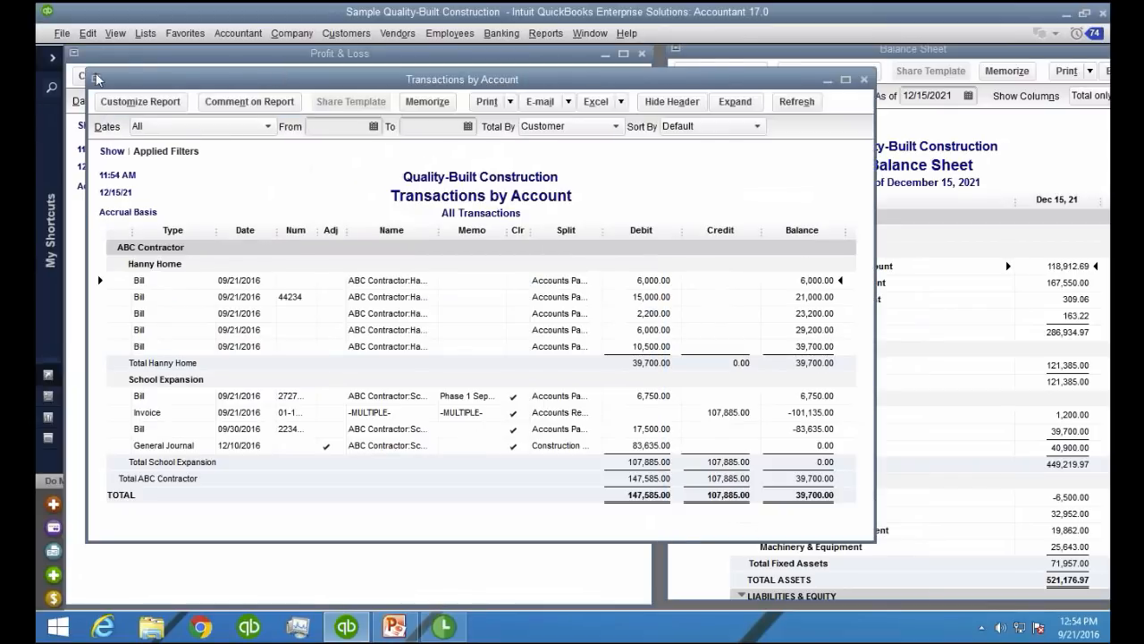
double_click(96, 79)
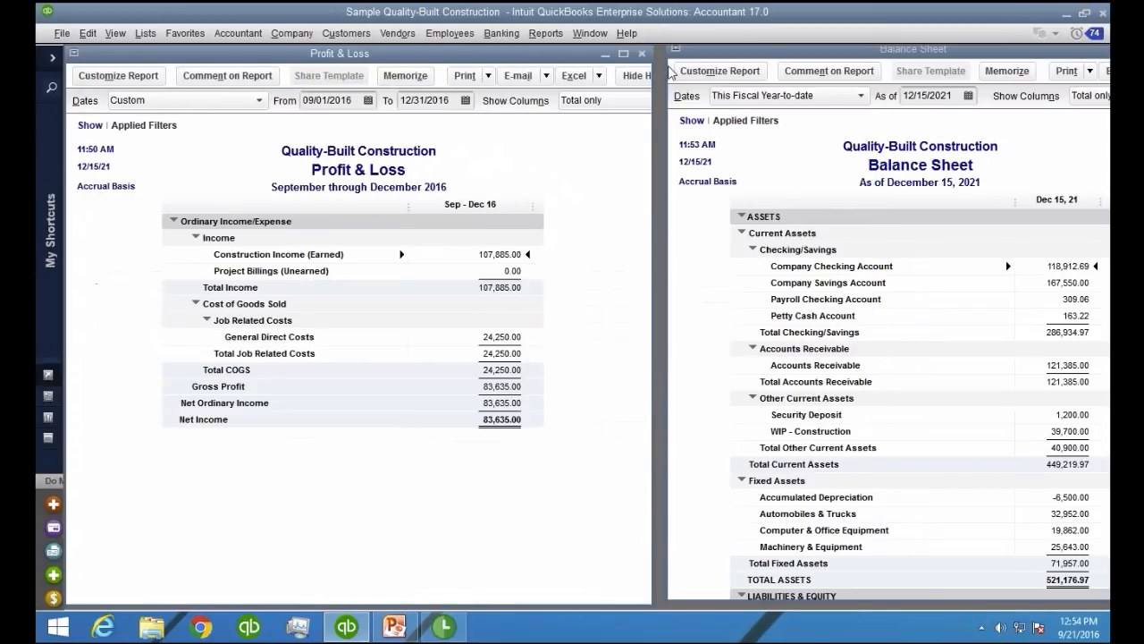
double_click(676, 51)
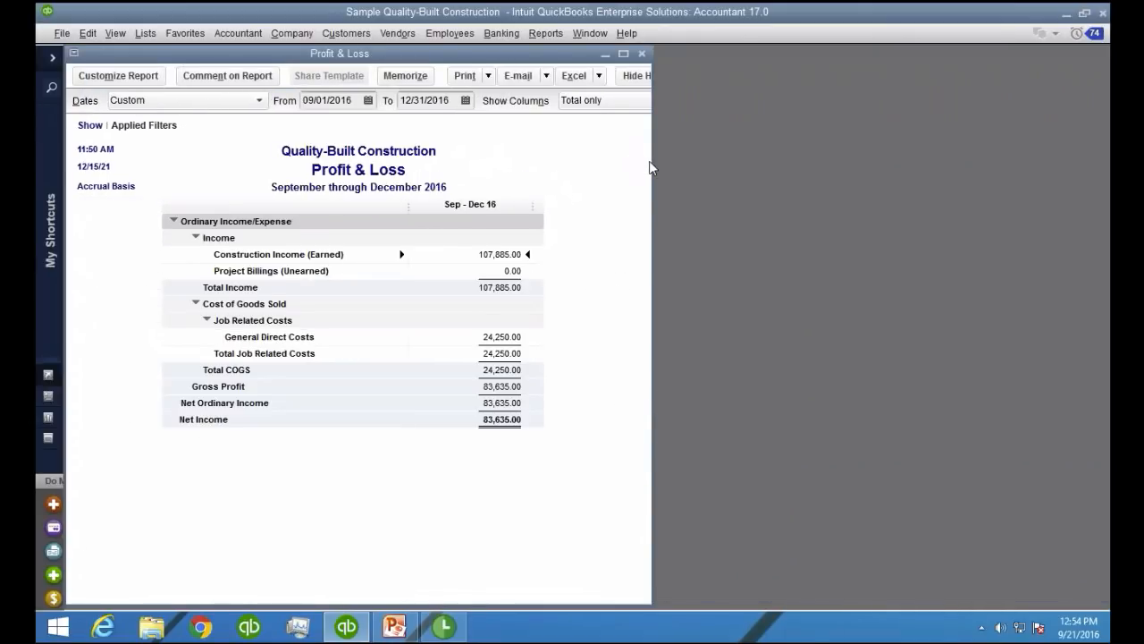
Narrow the Profit & Loss report, then open the Item List beside it with a wider Name column
left_click_drag(651, 162, 488, 163)
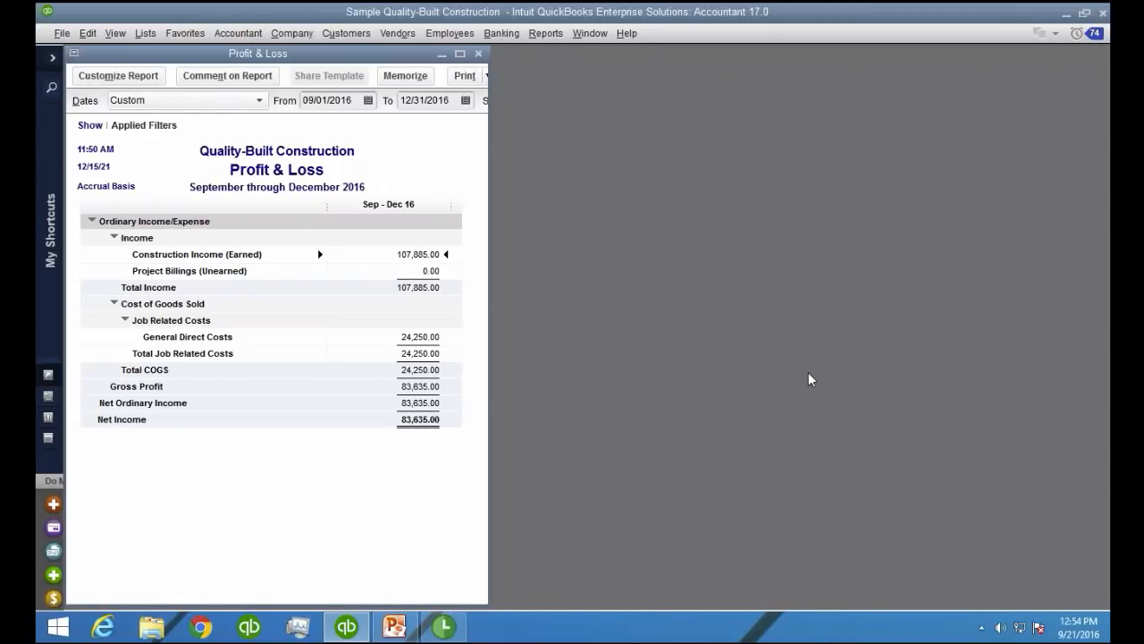
left_click(143, 36)
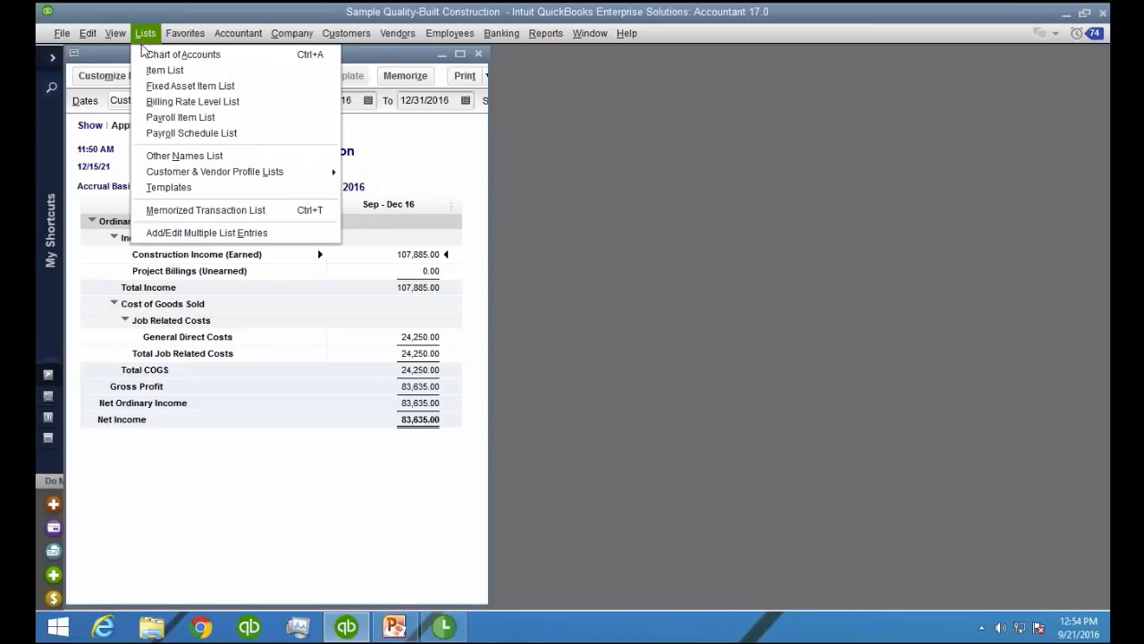
left_click(170, 71)
left_click_drag(265, 85, 888, 67)
left_click_drag(721, 275, 517, 605)
left_click_drag(595, 119, 635, 119)
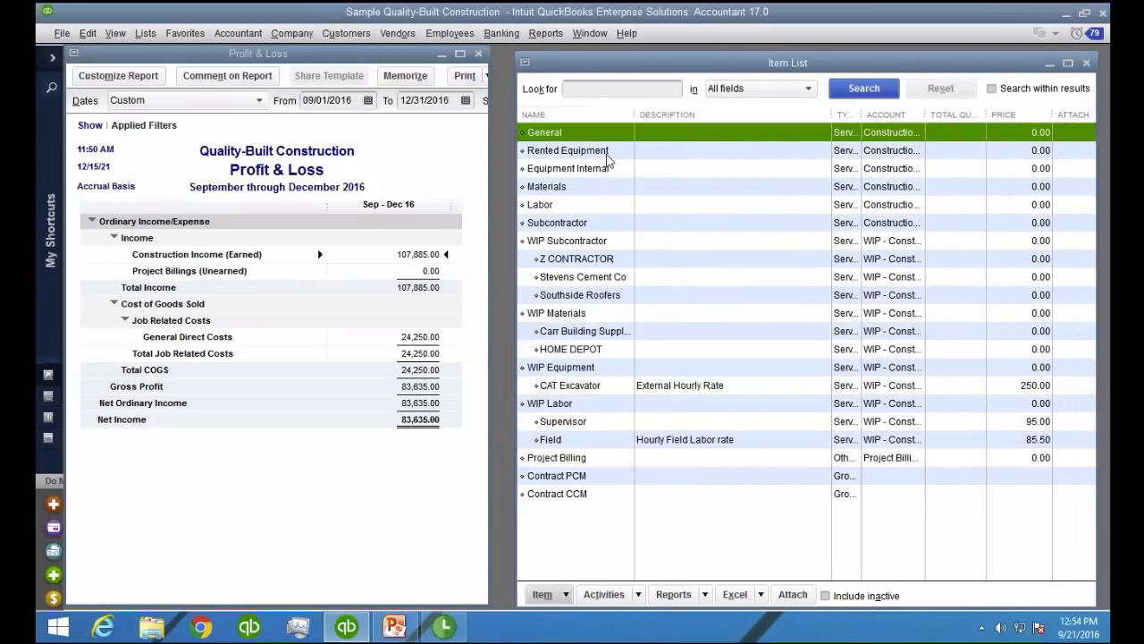
Open the Rented Equipment item for editing and inspect its expense and income accounts
double_click(556, 151)
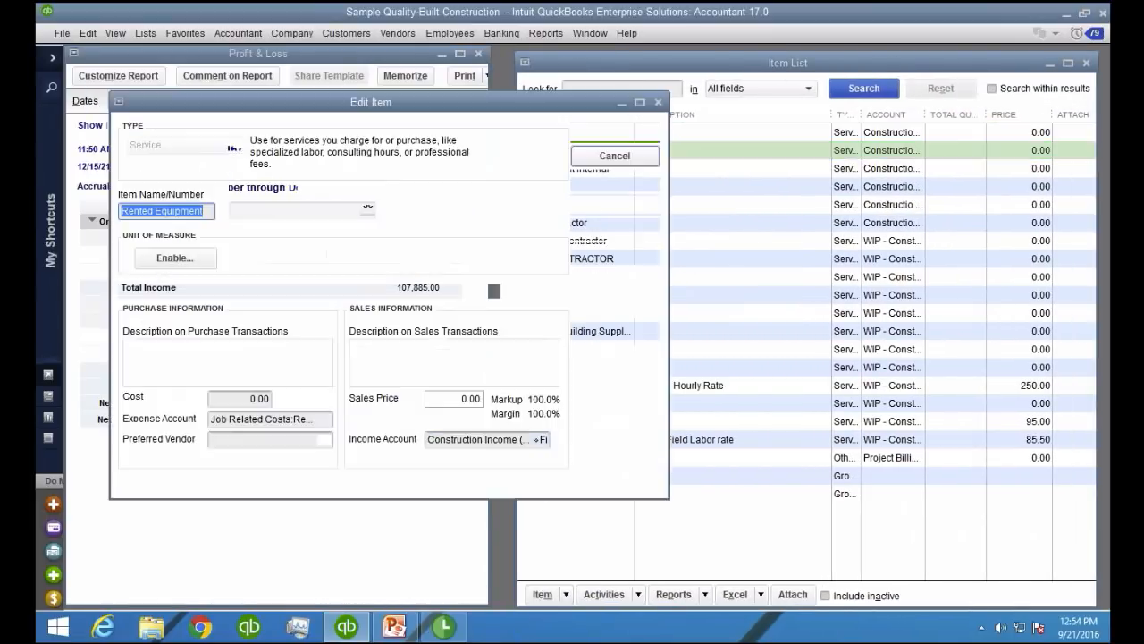
left_click(214, 420)
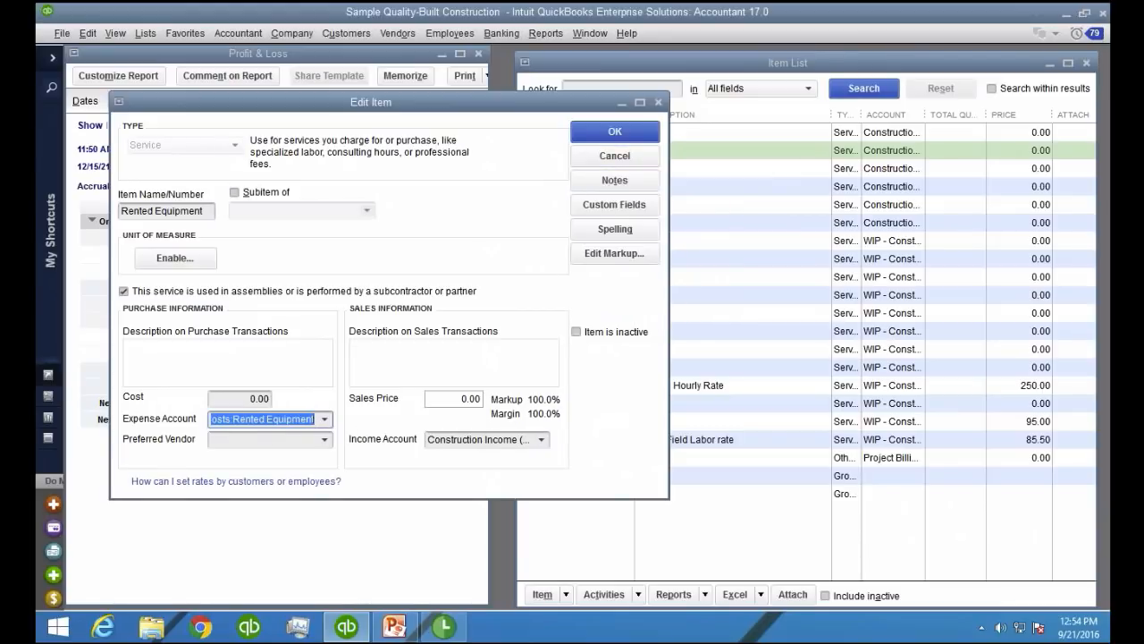
left_click(324, 419)
left_click(288, 161)
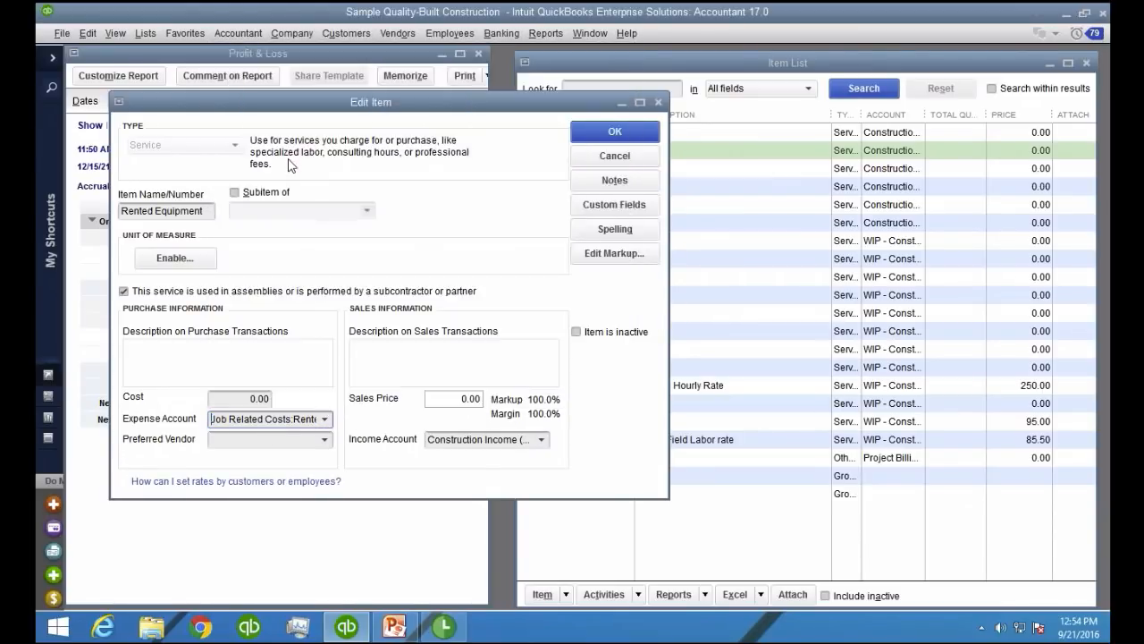
left_click(541, 439)
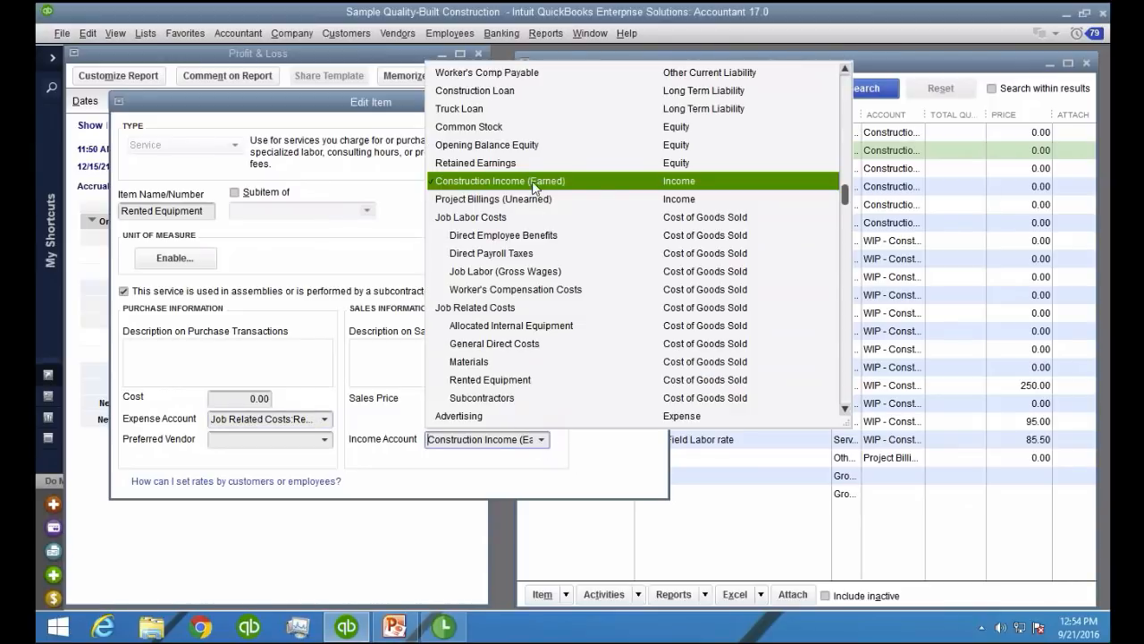
left_click(536, 183)
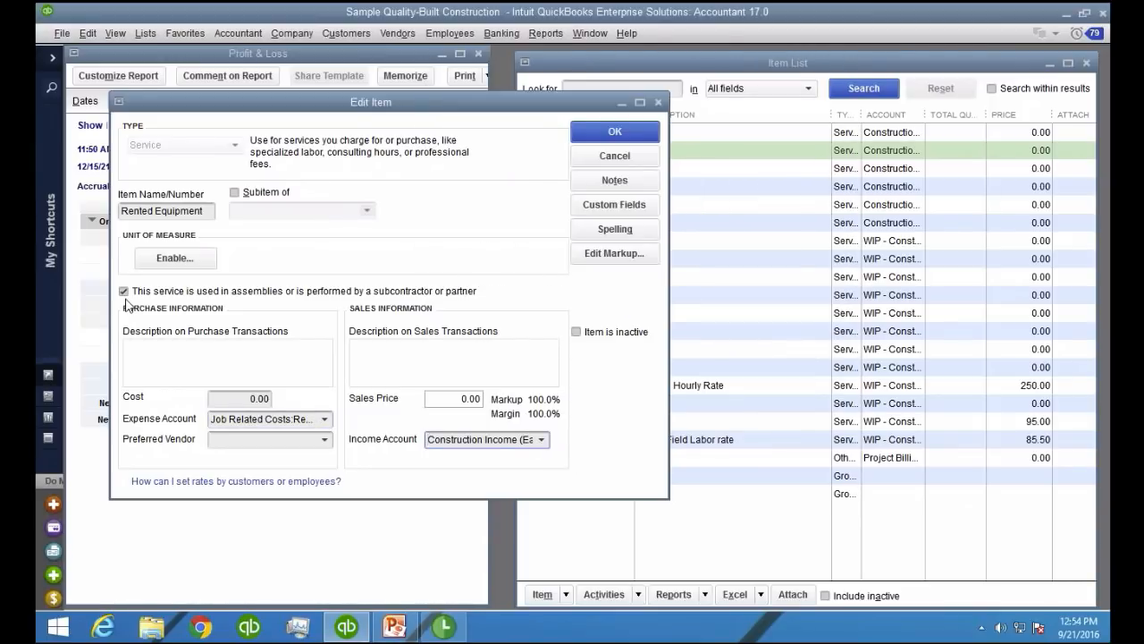
Turn the Rented Equipment item's option for use in assemblies or by a subcontractor or partner off and back on
key("ctrl+1")
left_click(221, 286)
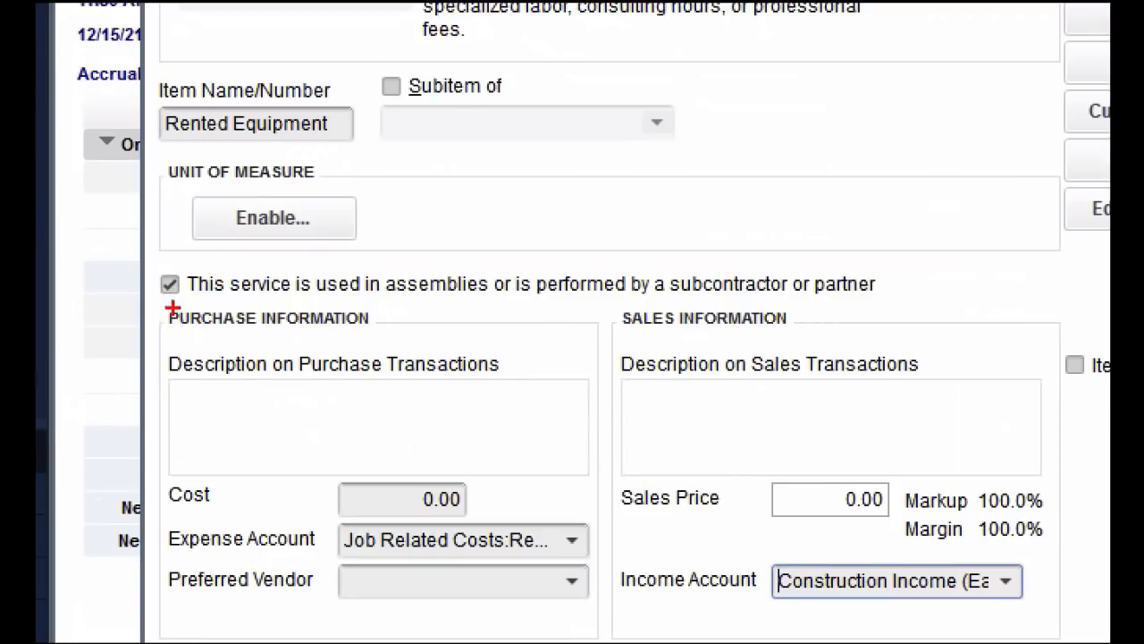
mouse_move(175, 308)
left_mouse_down()
mouse_move(190, 292)
mouse_move(159, 259)
mouse_move(156, 304)
mouse_move(182, 261)
mouse_move(152, 272)
mouse_move(189, 254)
mouse_move(159, 256)
mouse_move(194, 263)
mouse_move(176, 262)
left_mouse_up()
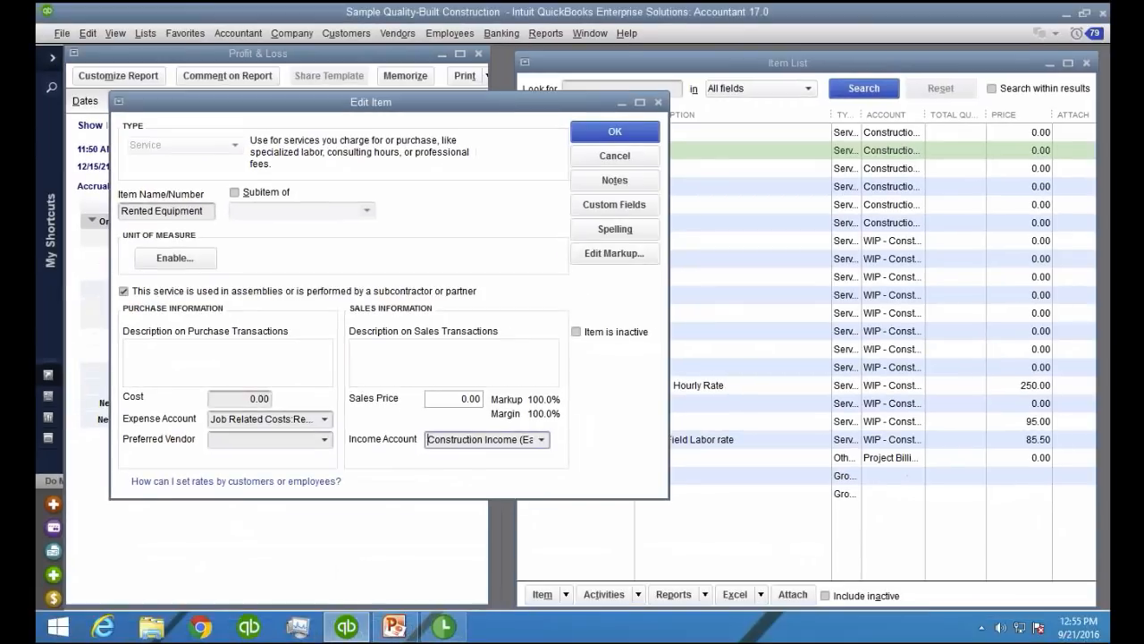
left_click(170, 284)
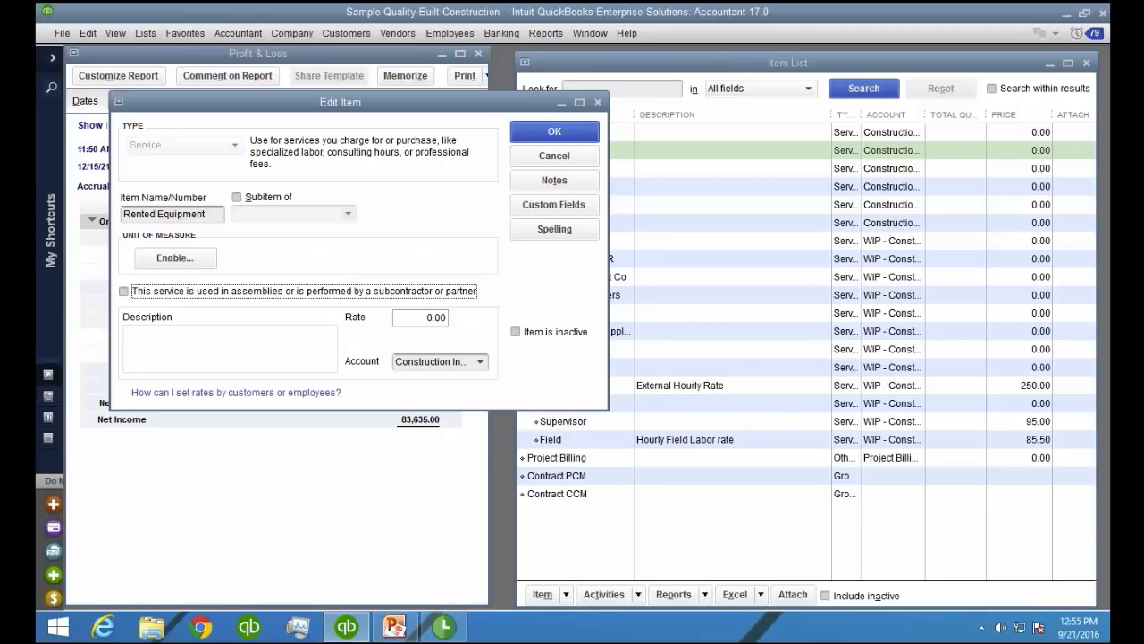
key("space")
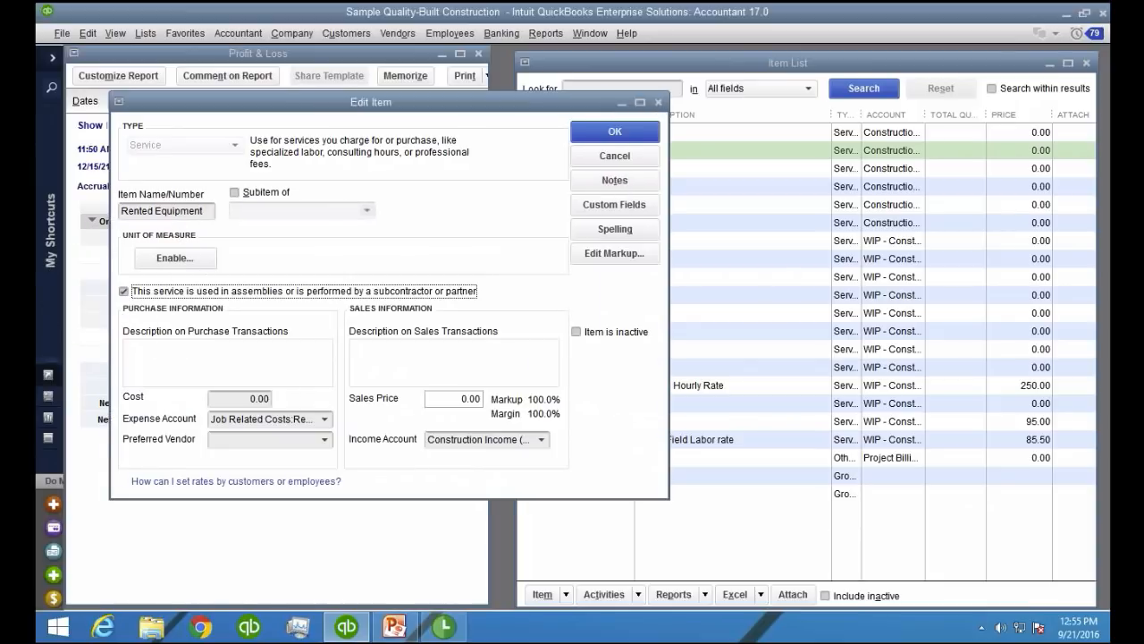
Review the Rented Equipment item's expense and income account choices again and accept the item
left_click(325, 419)
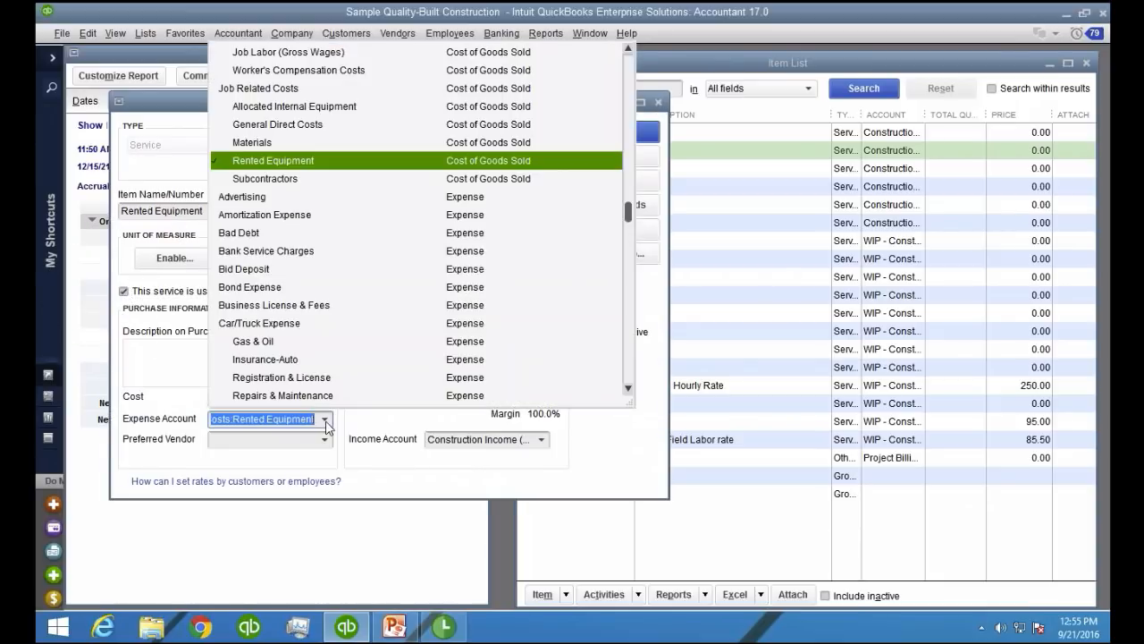
left_click(530, 439)
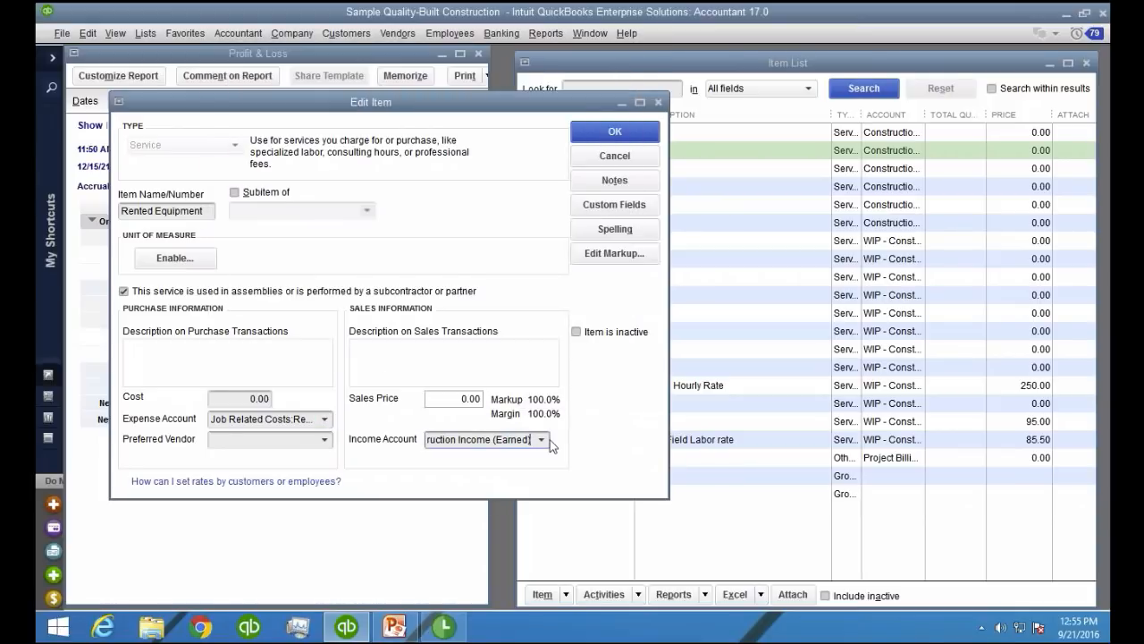
left_click(543, 439)
left_click(543, 439)
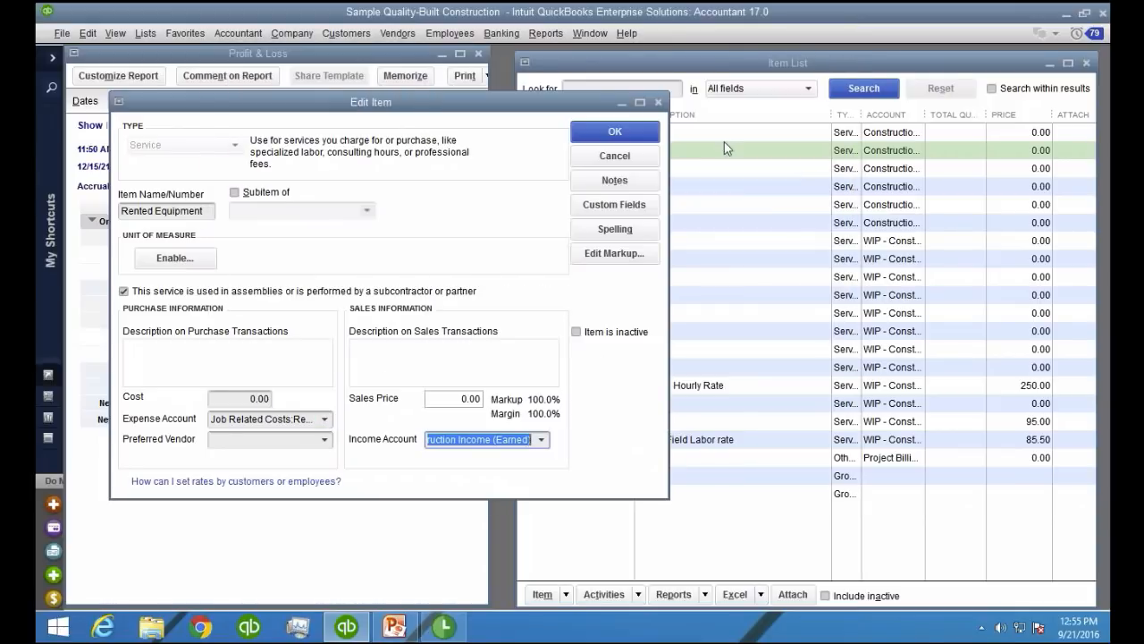
left_click(615, 134)
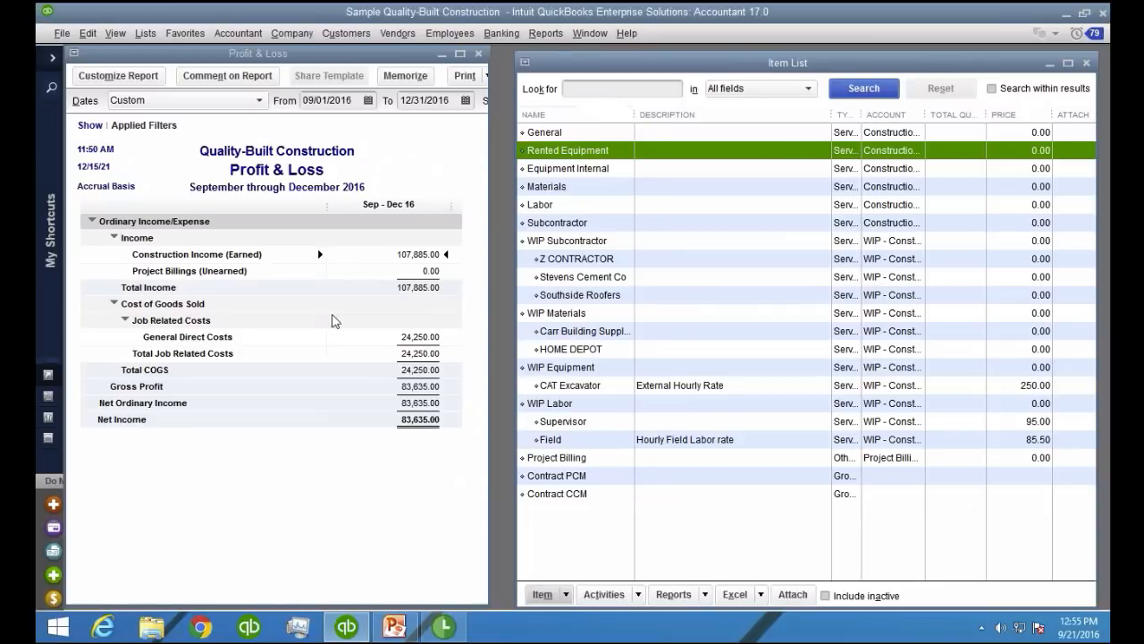
Start a new estimate and add COMMERCIAL PLAZA as a new job under ABC Contractor for it
left_click(346, 33)
left_click(370, 78)
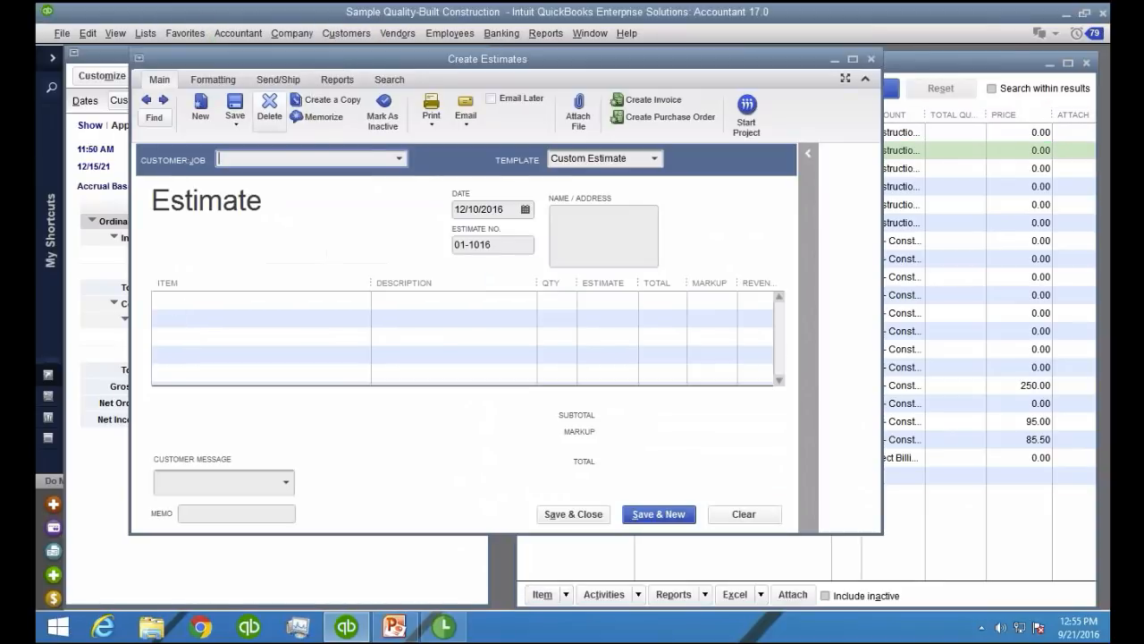
left_click(399, 158)
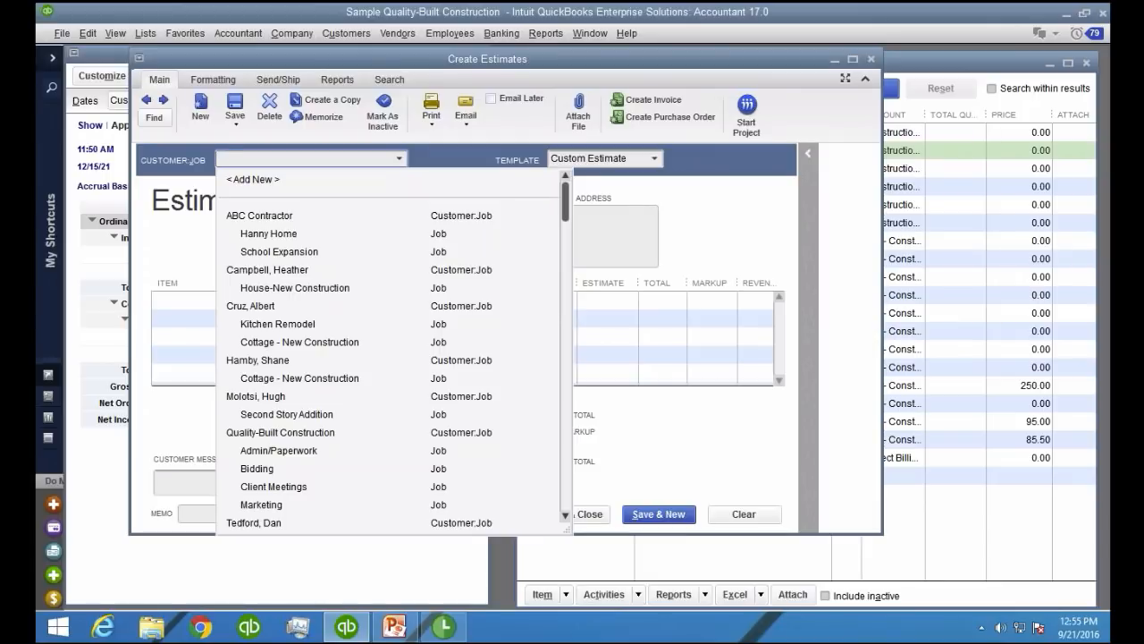
left_click(292, 222)
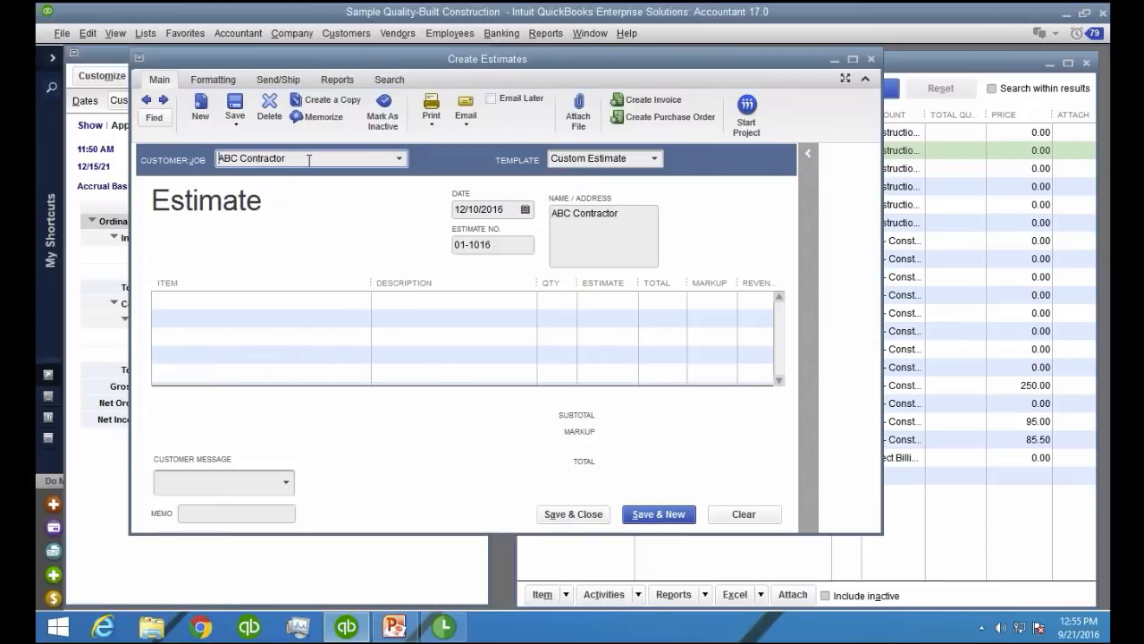
type(":")
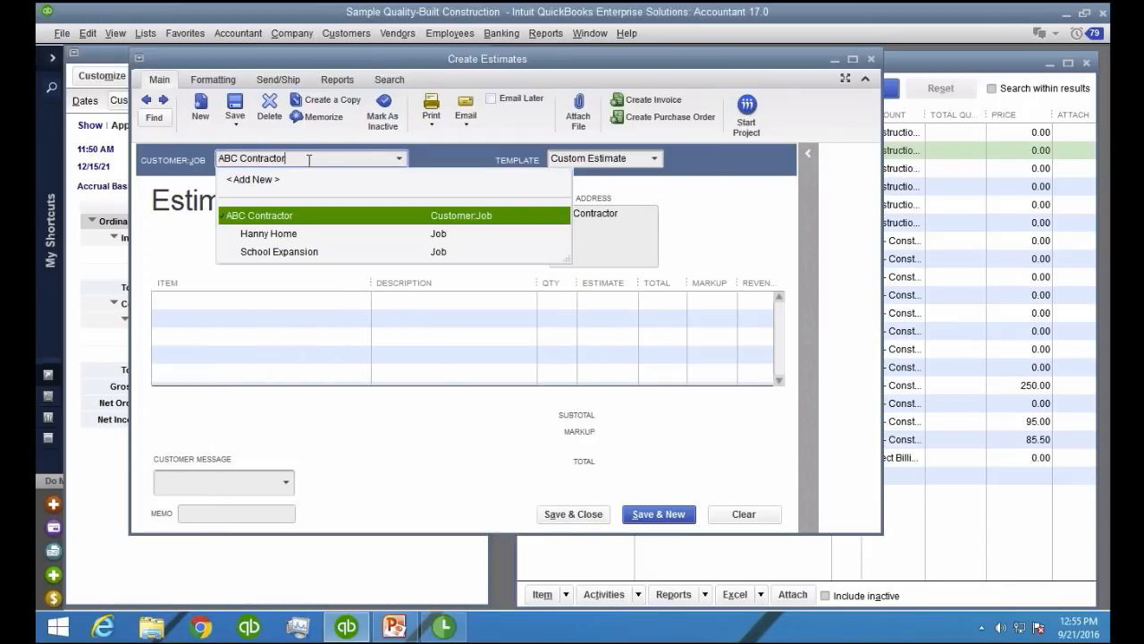
type("c")
key("BackSpace")
type("COMMERCIAL PLAZA")
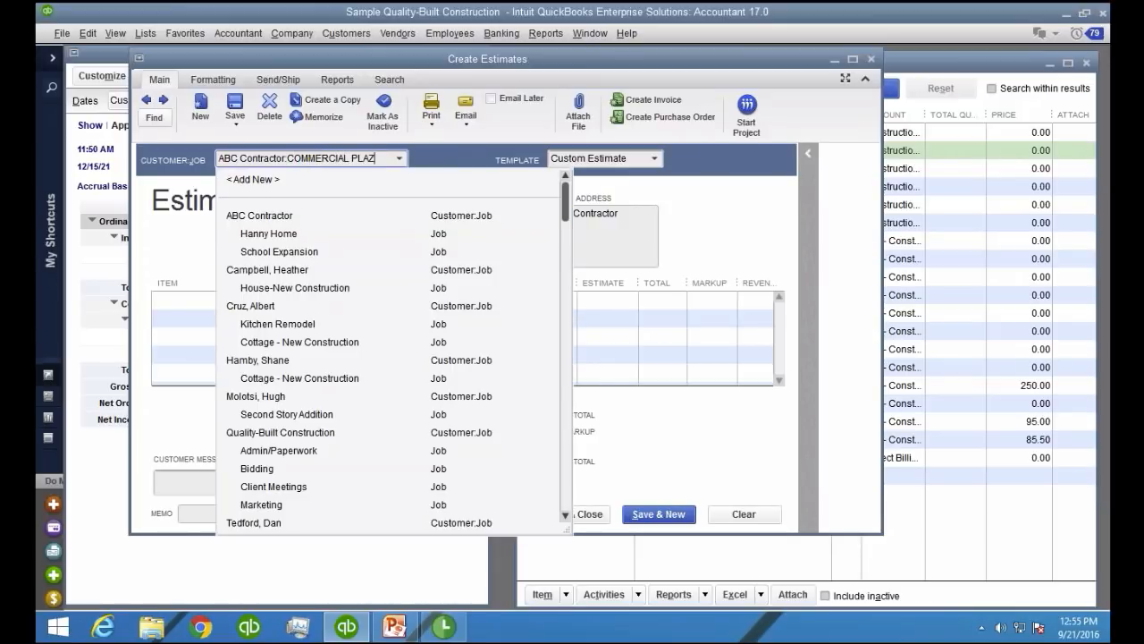
key("Tab")
key("Return")
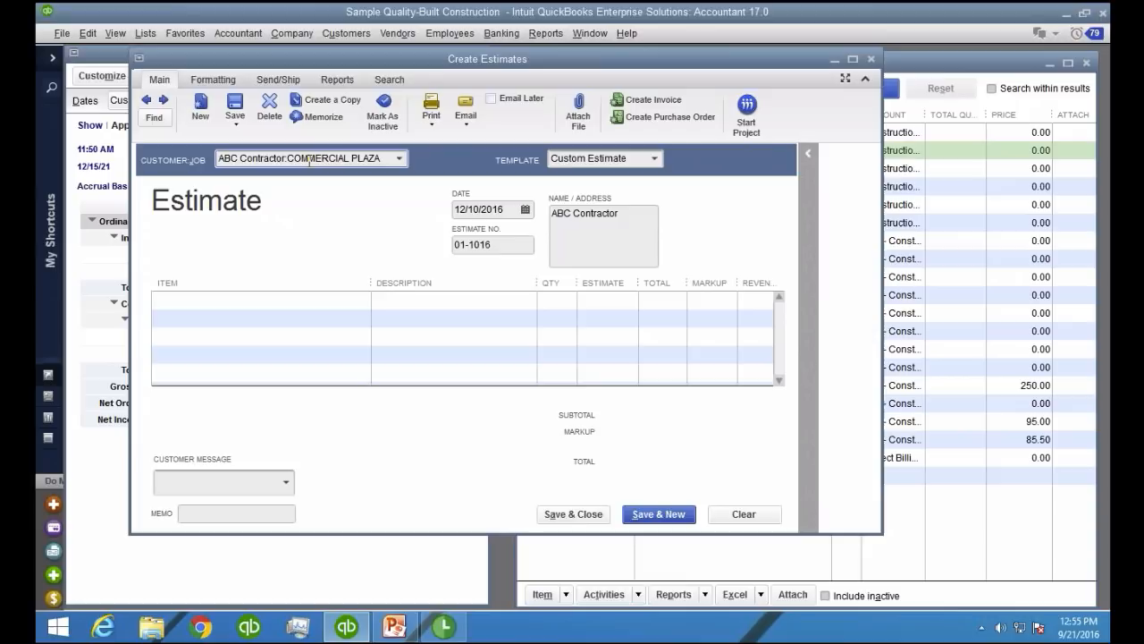
Add the Contract PCM group item to the estimate's first line and maximize the estimate window
left_click(307, 307)
left_click(364, 302)
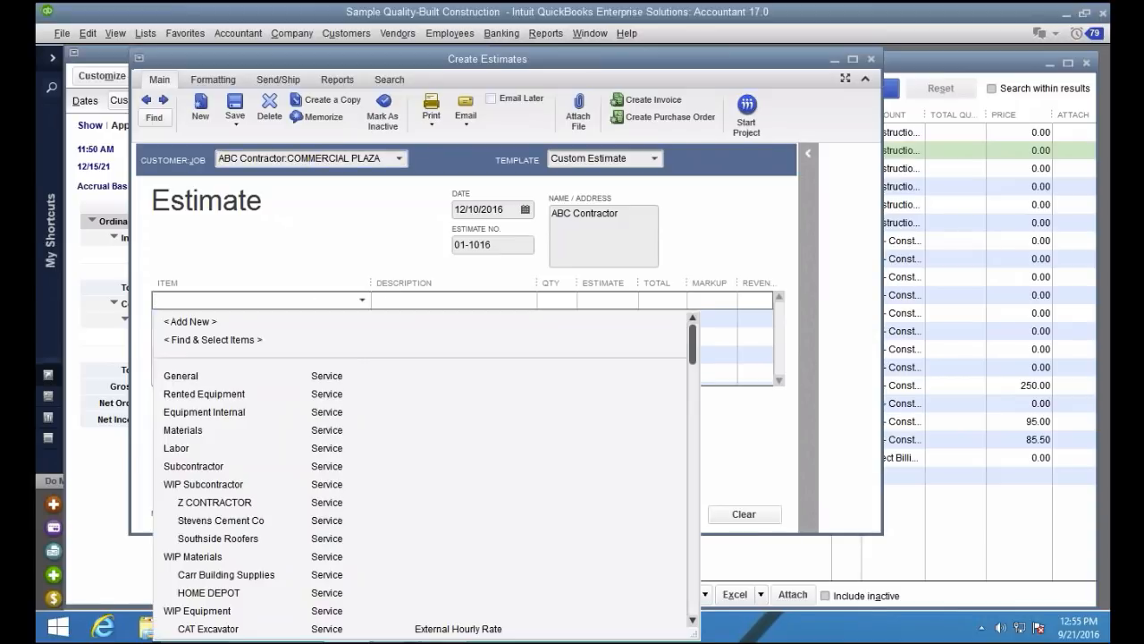
scroll(296, 531, "down", 3)
left_click(220, 612)
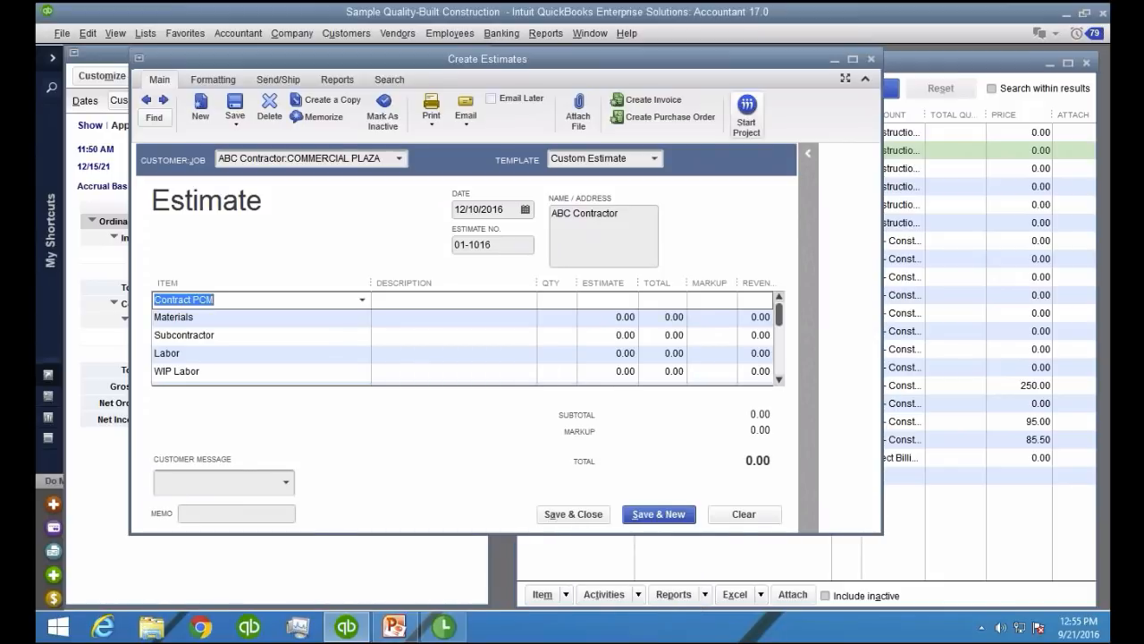
left_click(852, 59)
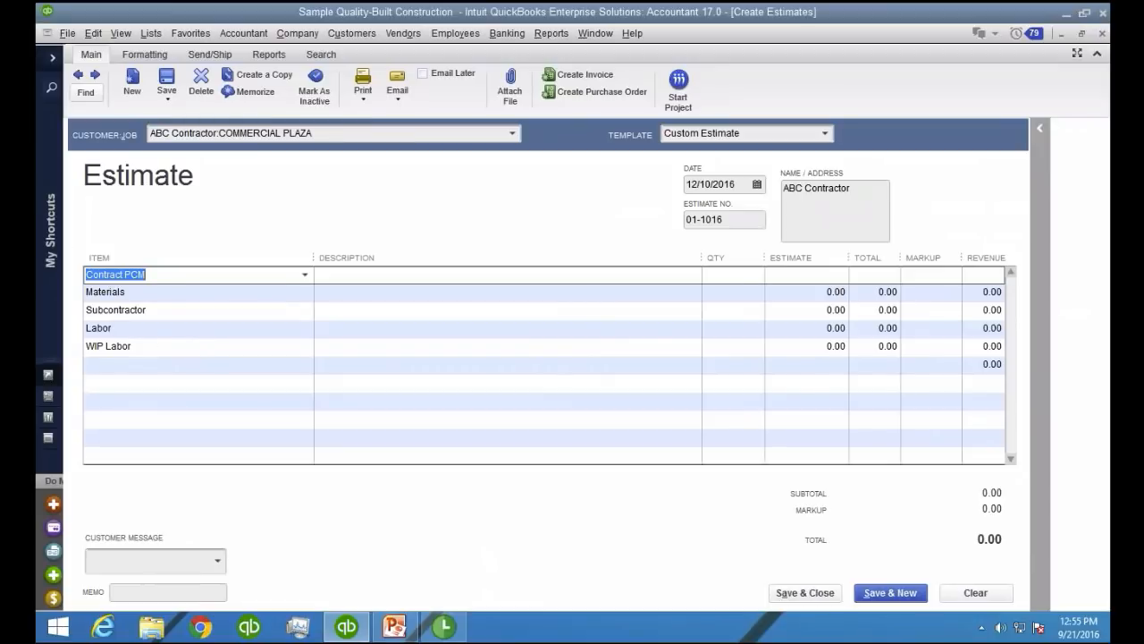
Change the Materials line to Materials:CARR SUPPLIES and agree to set it up as a new item
left_click(167, 293)
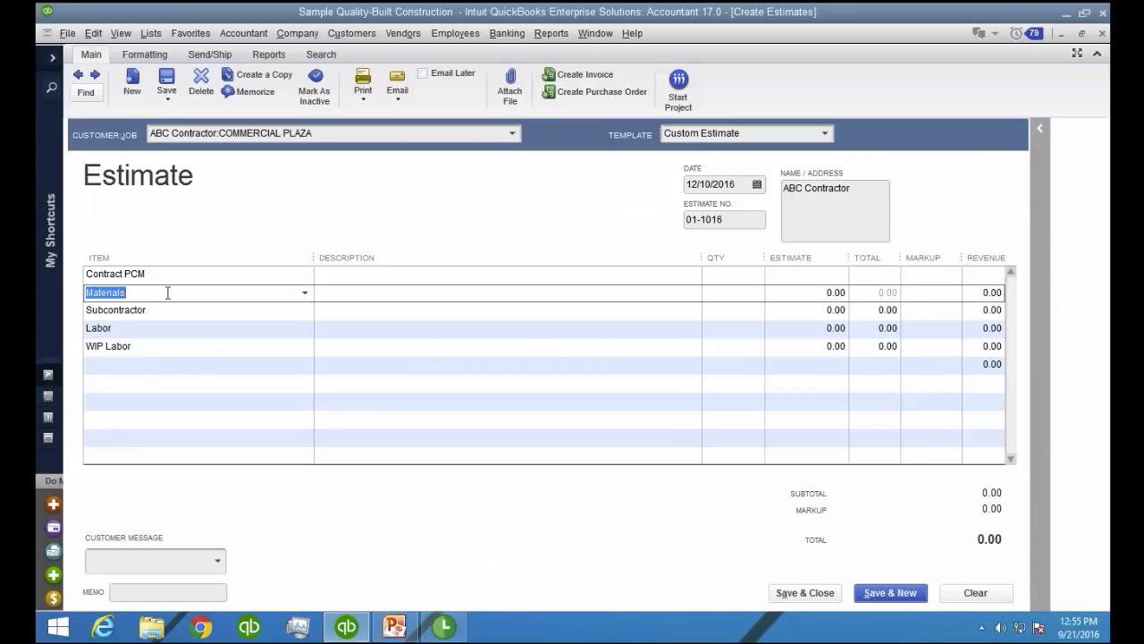
left_click(190, 293)
left_click(305, 292)
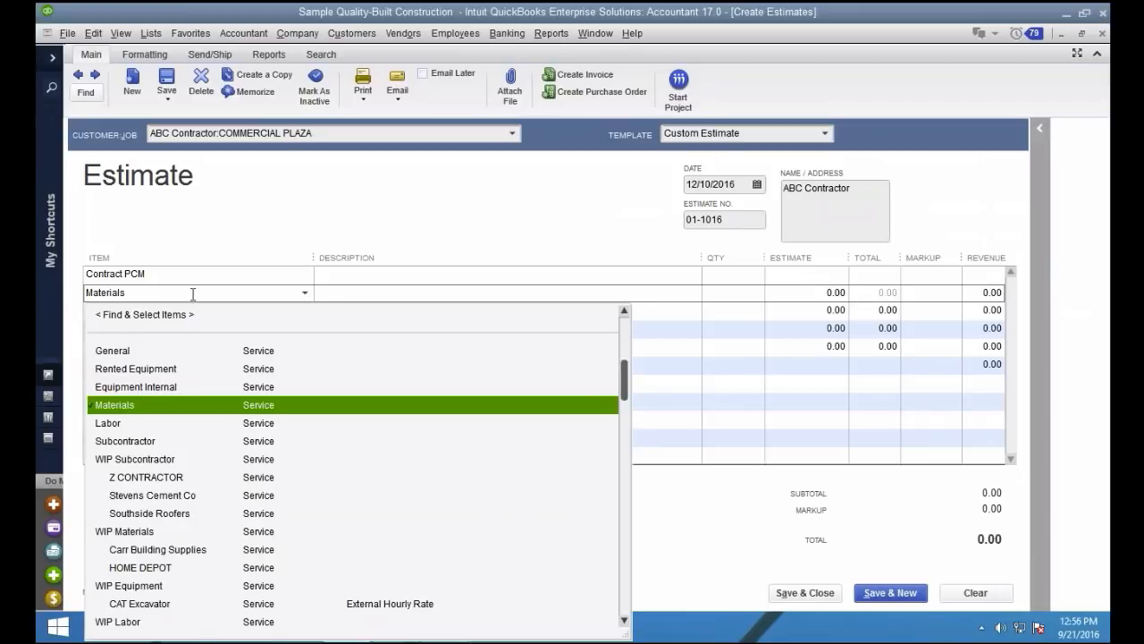
type(":cARR")
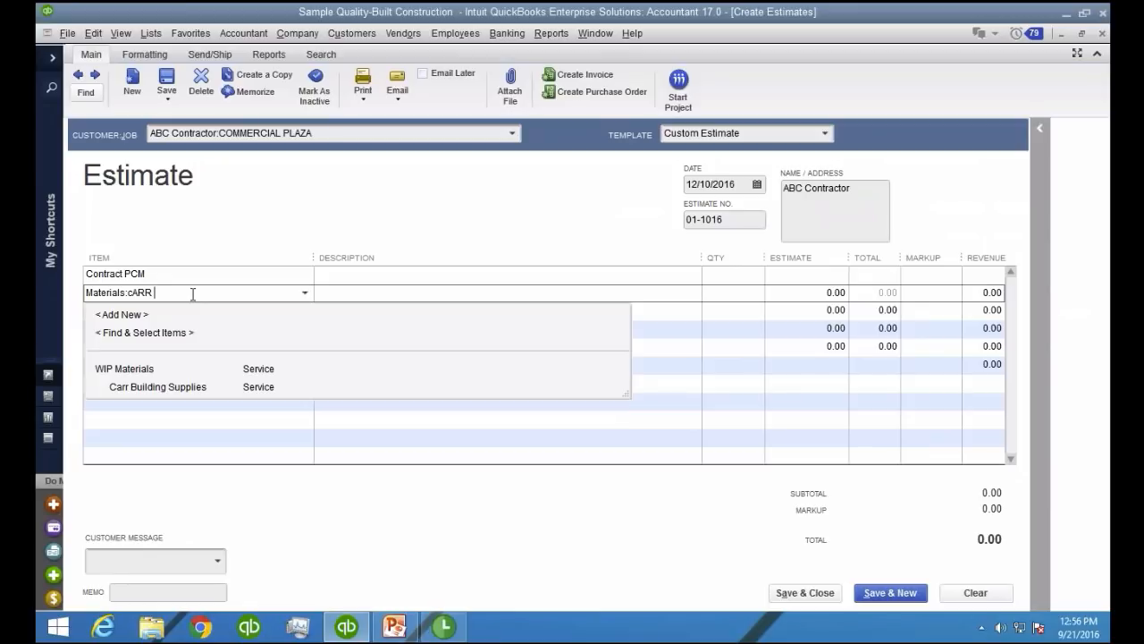
type(" bU")
key("BackSpace")
key("BackSpace")
key("BackSpace")
key("BackSpace")
key("BackSpace")
key("BackSpace")
key("BackSpace")
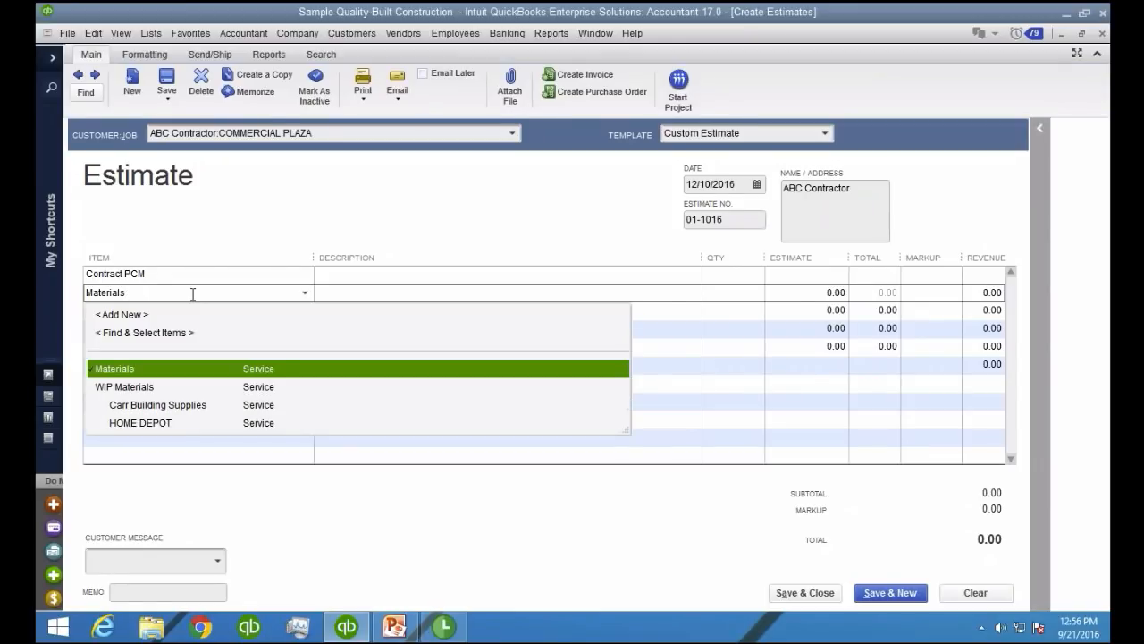
type(":CARR SU")
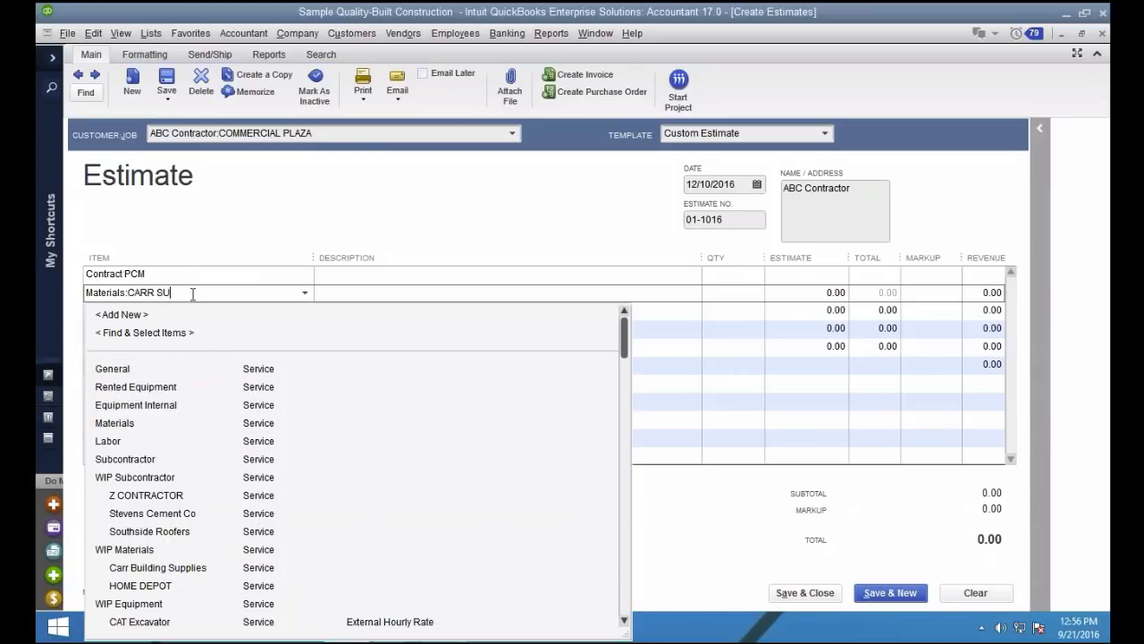
type("PPLIES")
key("Tab")
key("Return")
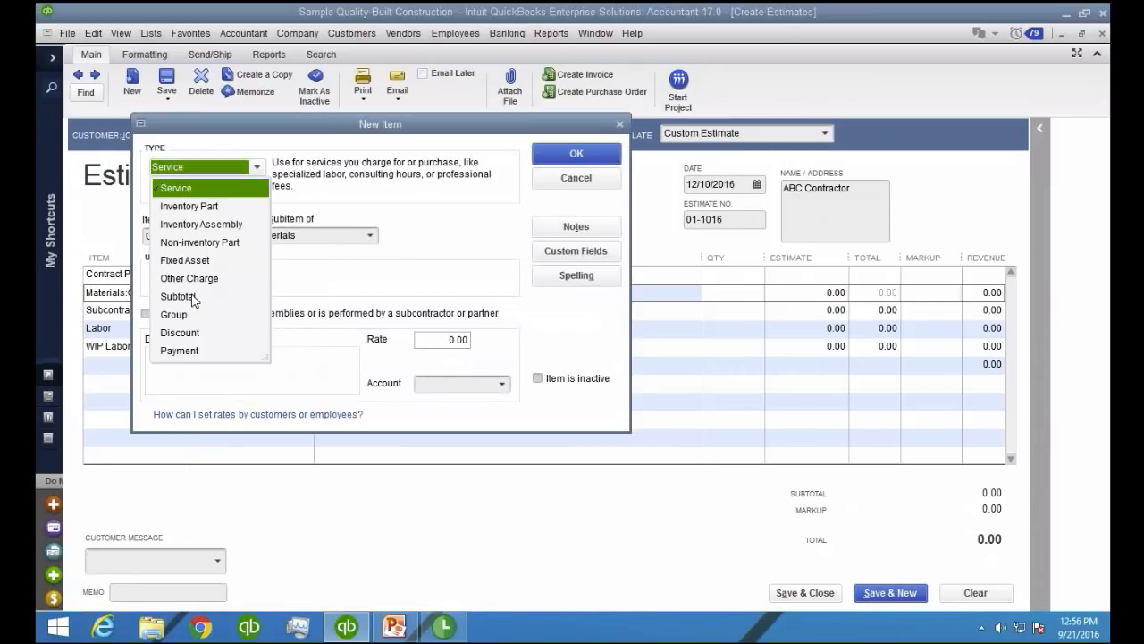
Create CARR SUPPLIES as a subcontractor-performed Service item with expense account Job Related Costs:Materials and income account Construction Income (Earned)
left_click(198, 189)
left_click(146, 314)
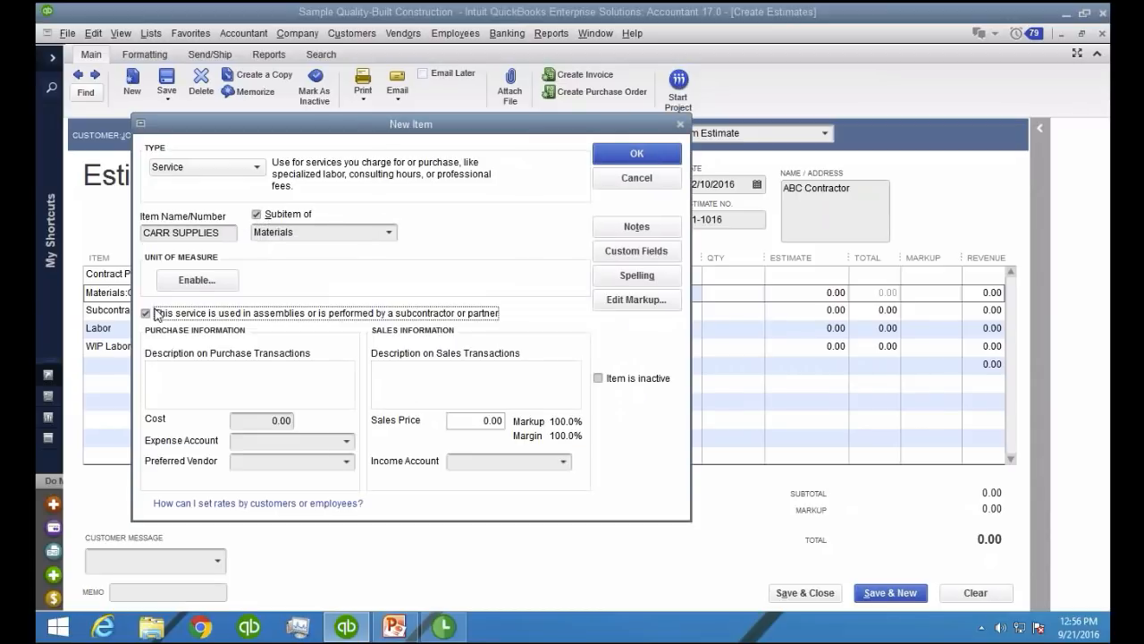
left_click(315, 440)
type("Job Related Costs:Mater")
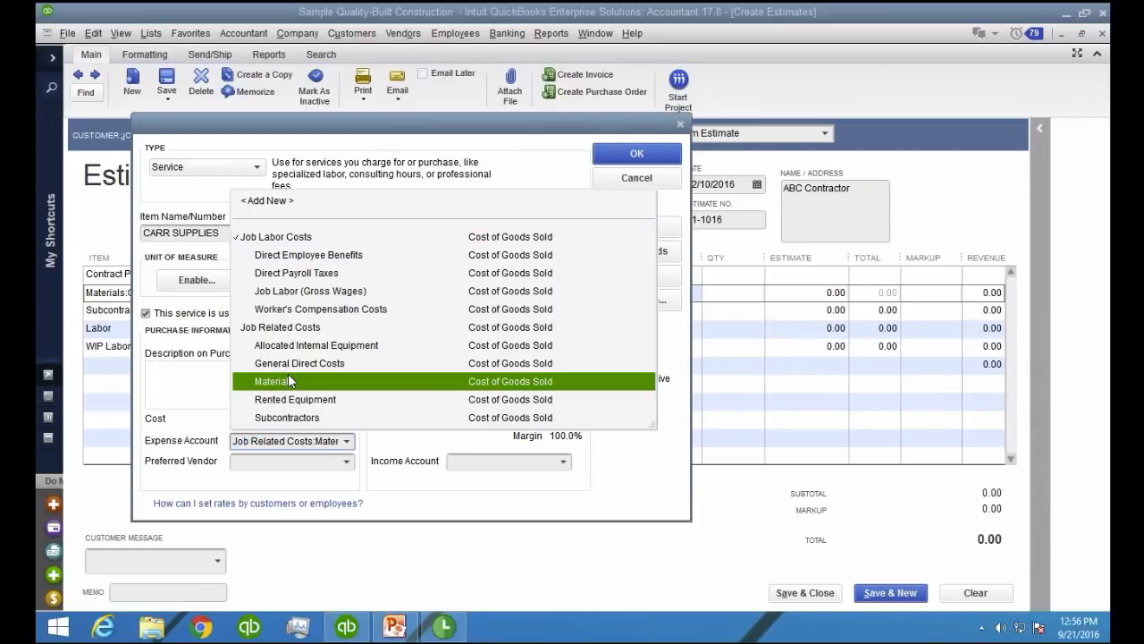
left_click(288, 380)
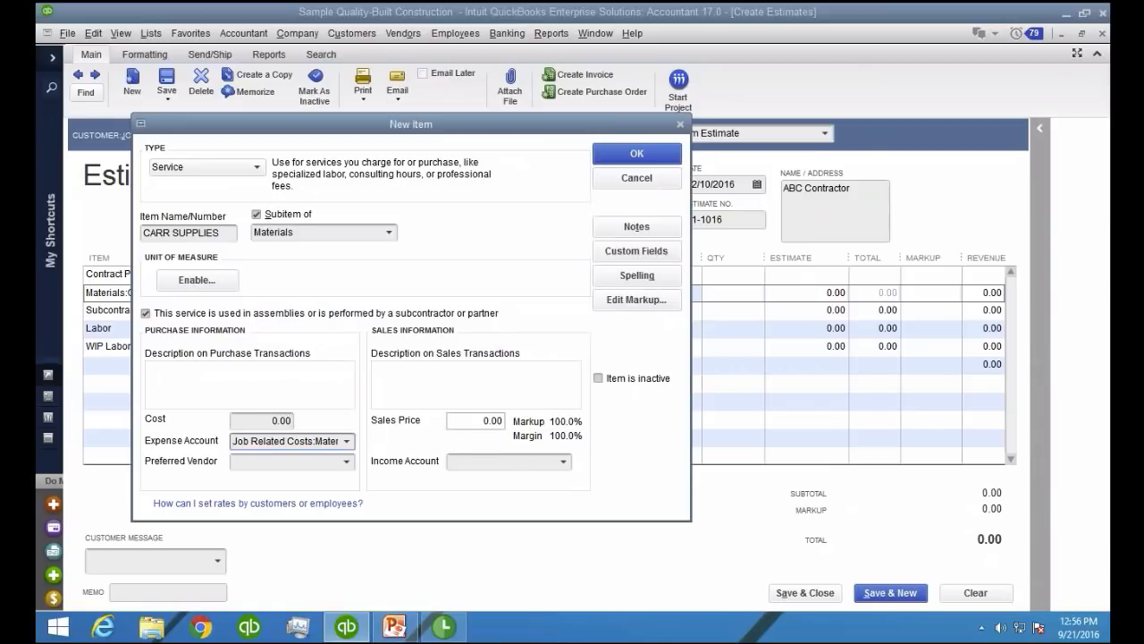
left_click(564, 461)
left_click(514, 97)
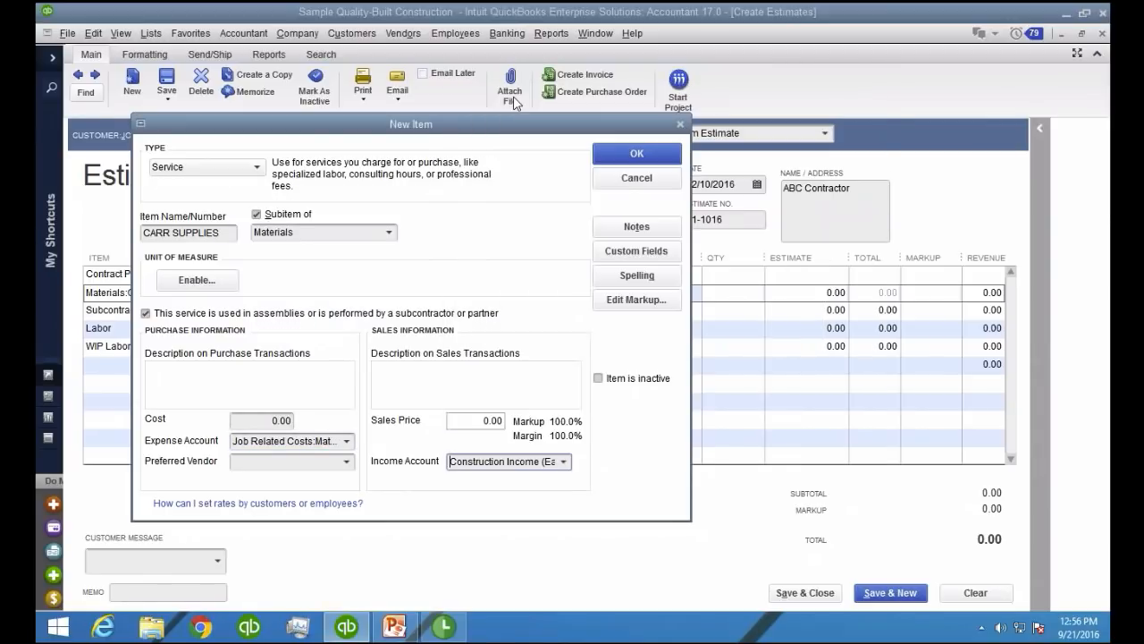
left_click(633, 155)
Change the Subcontractor line to Subcontractor:STEVENS CEMENT and agree to set it up as a new item
left_click(179, 313)
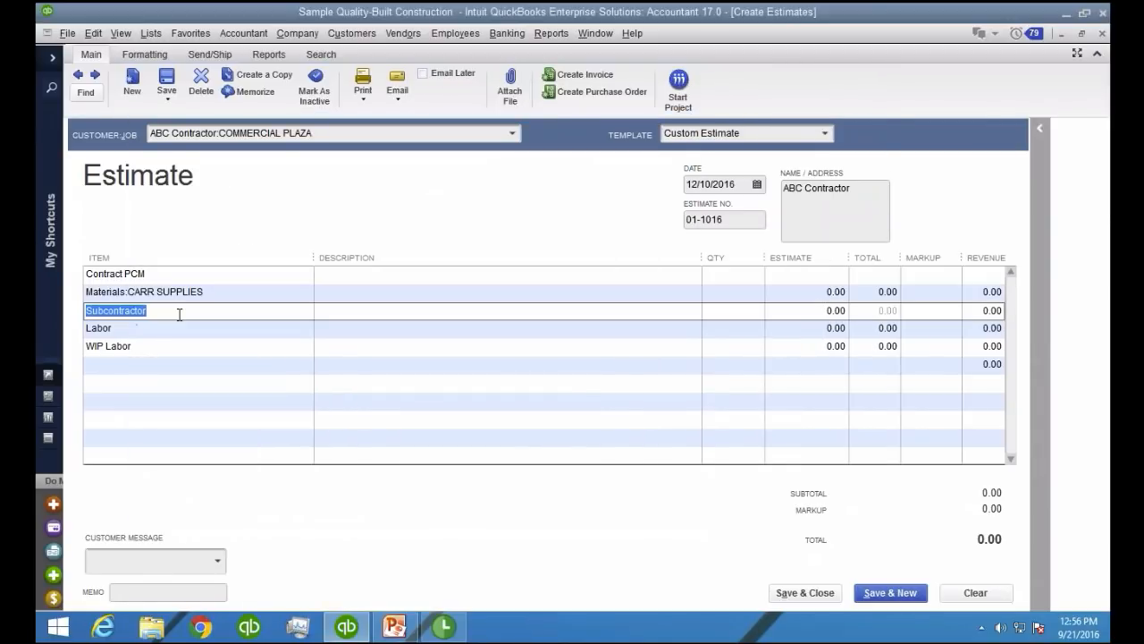
left_click(186, 312)
type(":")
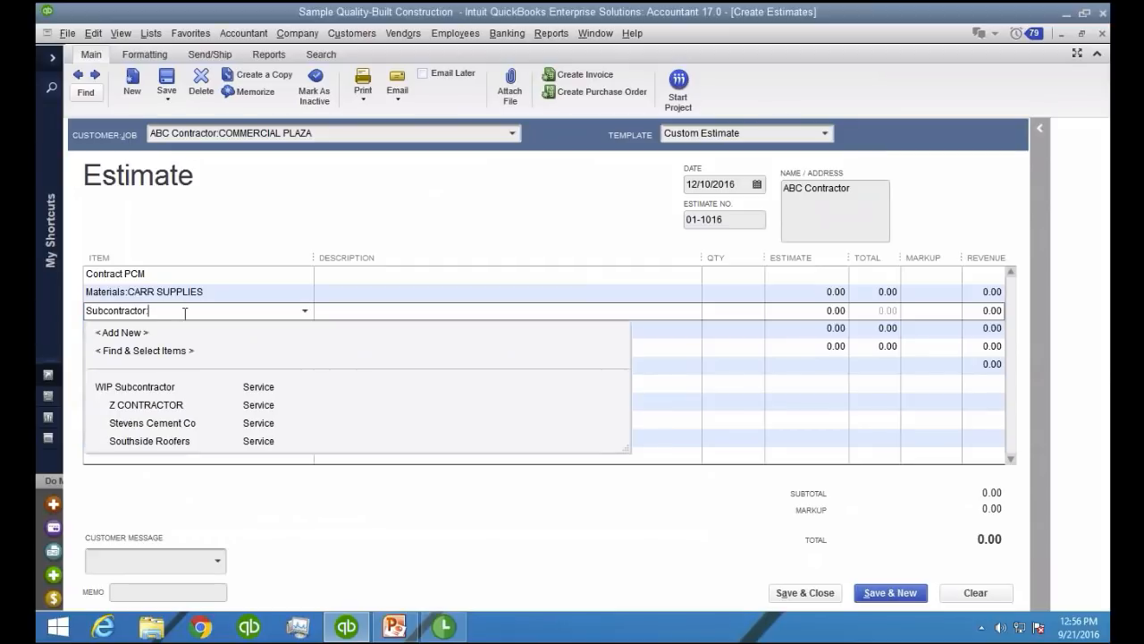
type("STE")
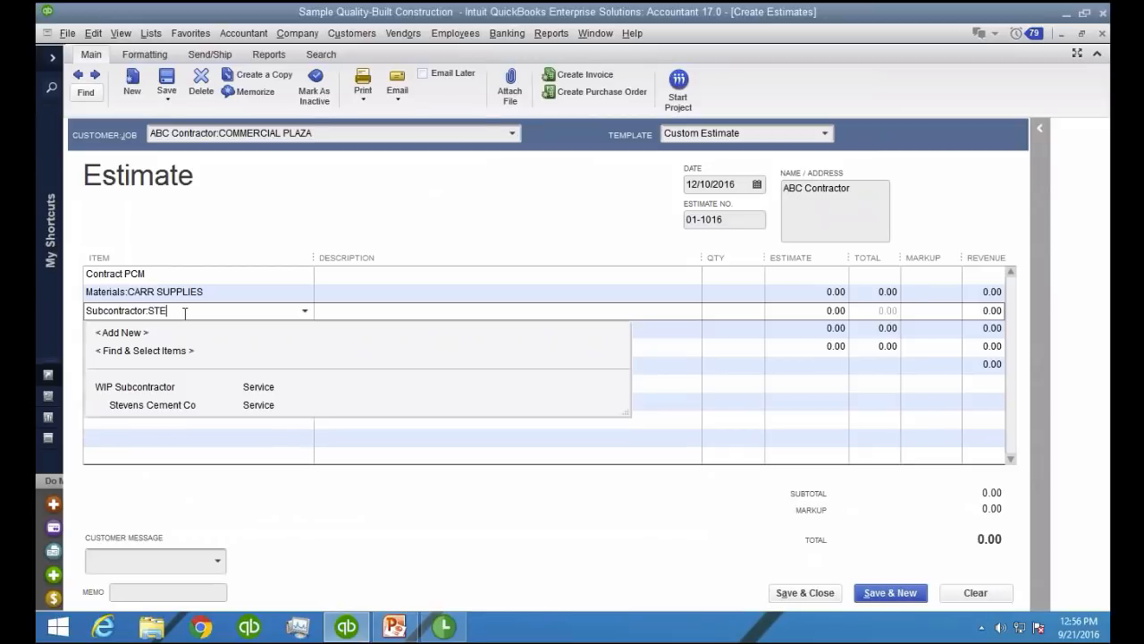
type("VENS CEMENT")
key("Tab")
key("Return")
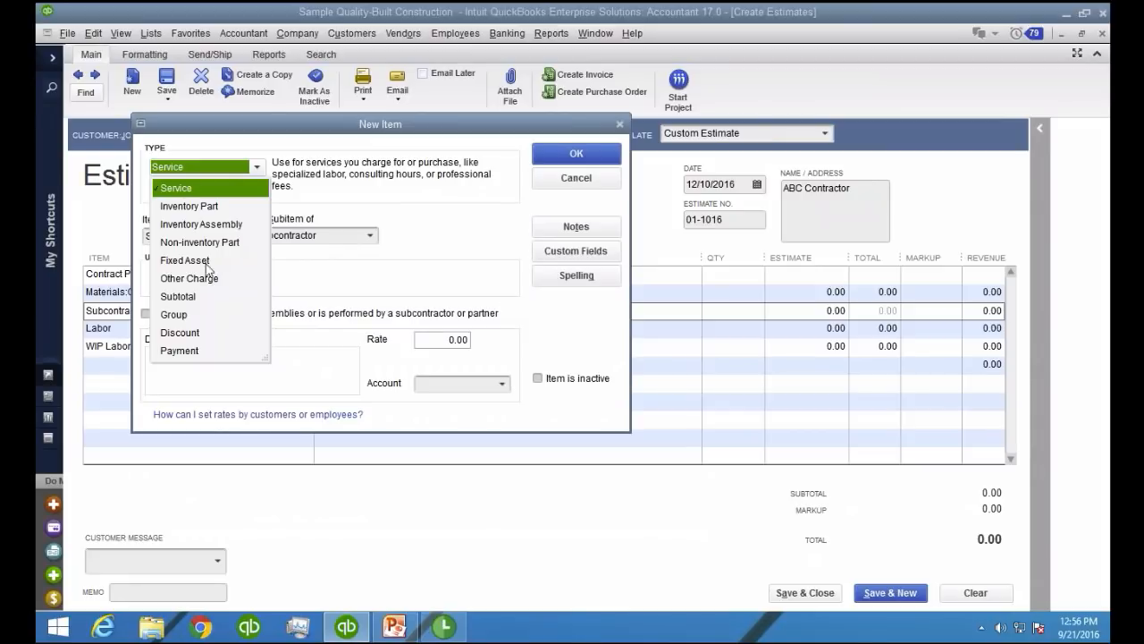
Make STEVENS CEMENT a Service item used in assemblies or performed by a subcontractor, with expense account Job Related Costs:Subcontractors
left_click(176, 190)
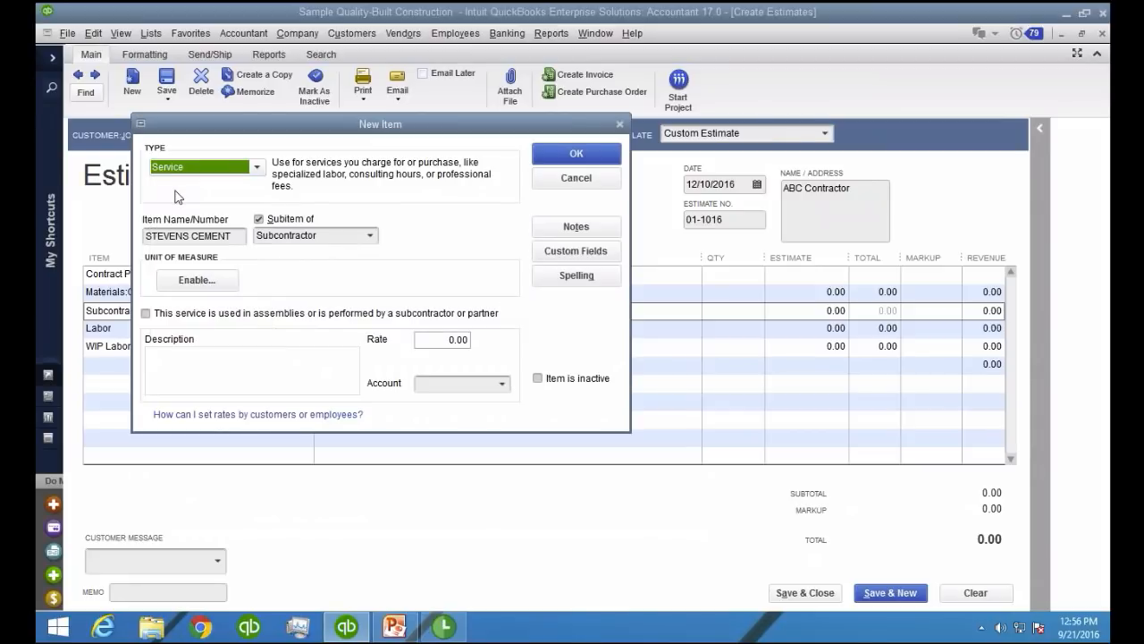
left_click(157, 318)
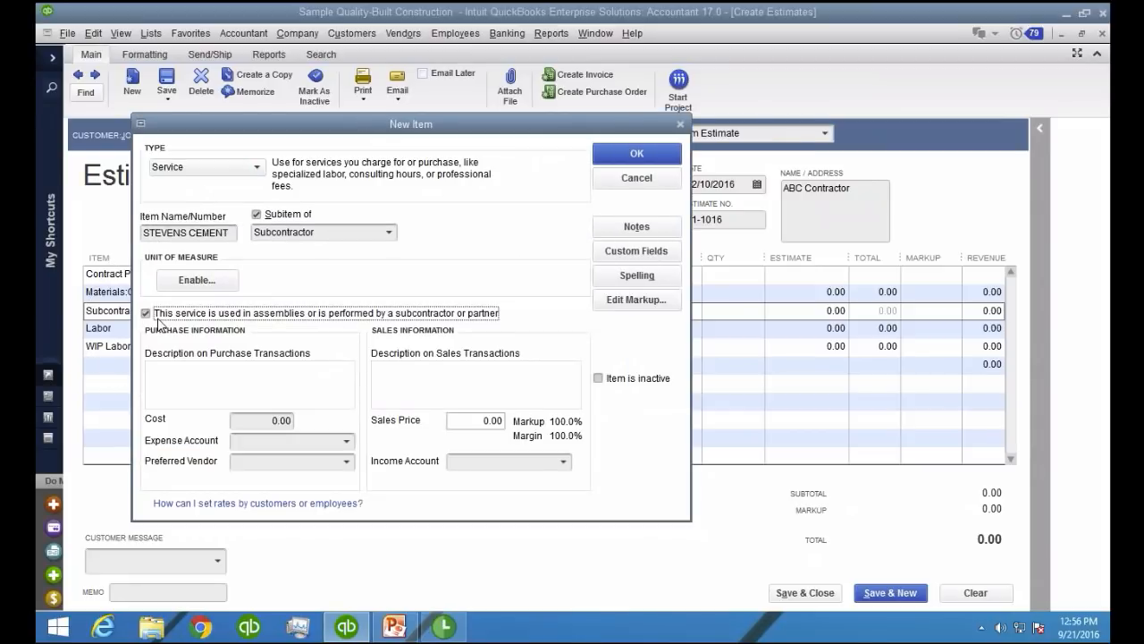
left_click(340, 439)
type("Job Labor Costs")
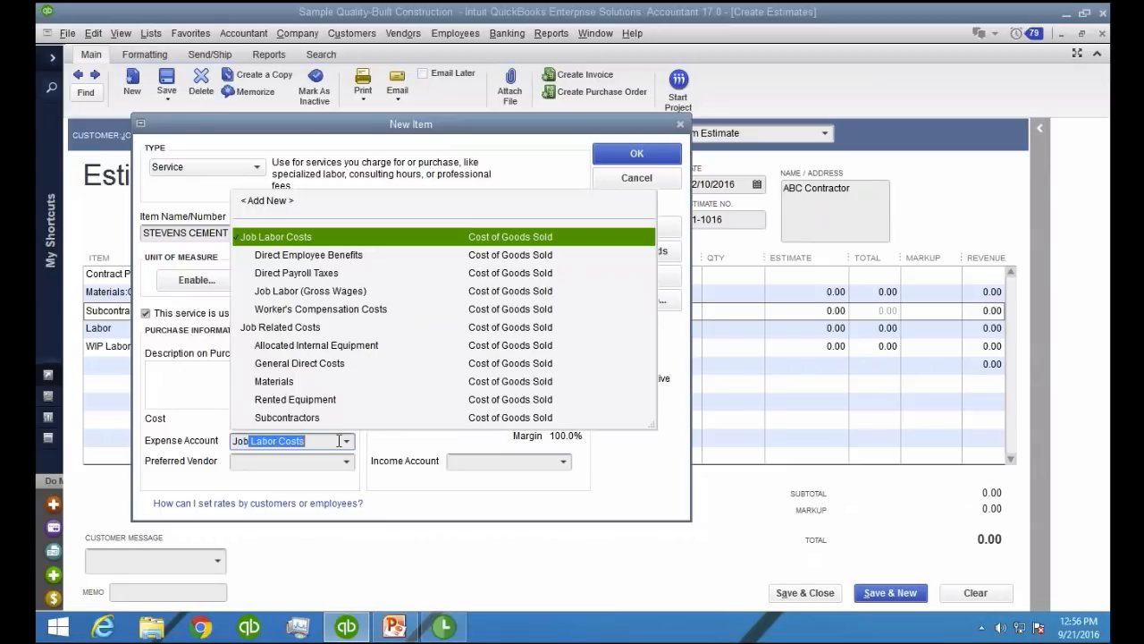
left_click(285, 417)
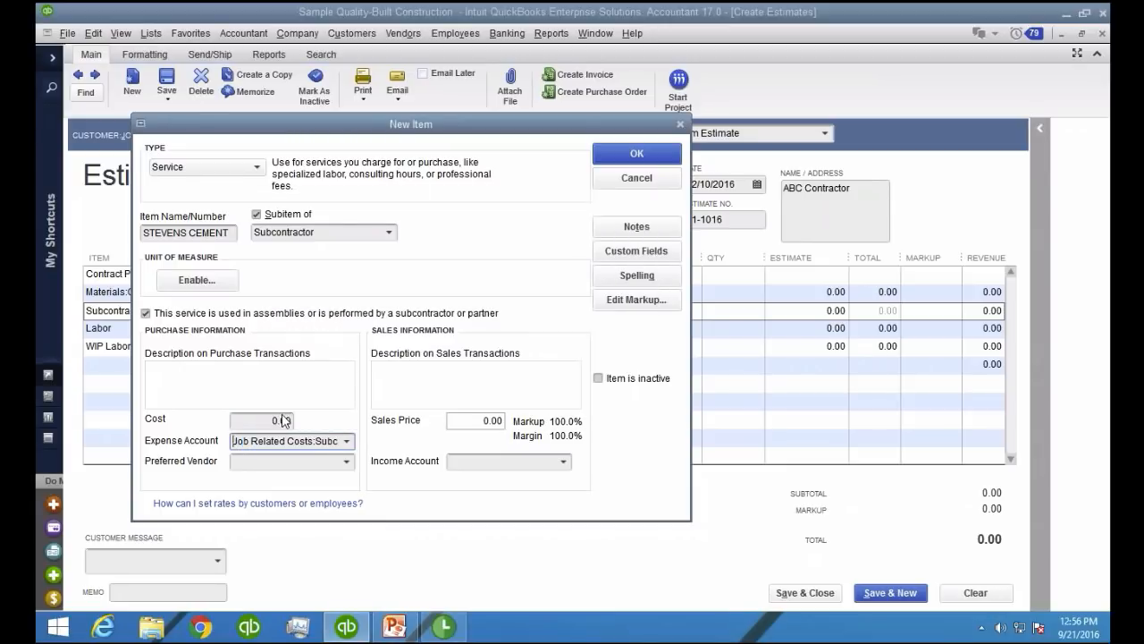
Assign preferred vendor Stevens Cement Company and income account Construction Income (Earned) to STEVENS CEMENT, and save the item
left_click(346, 462)
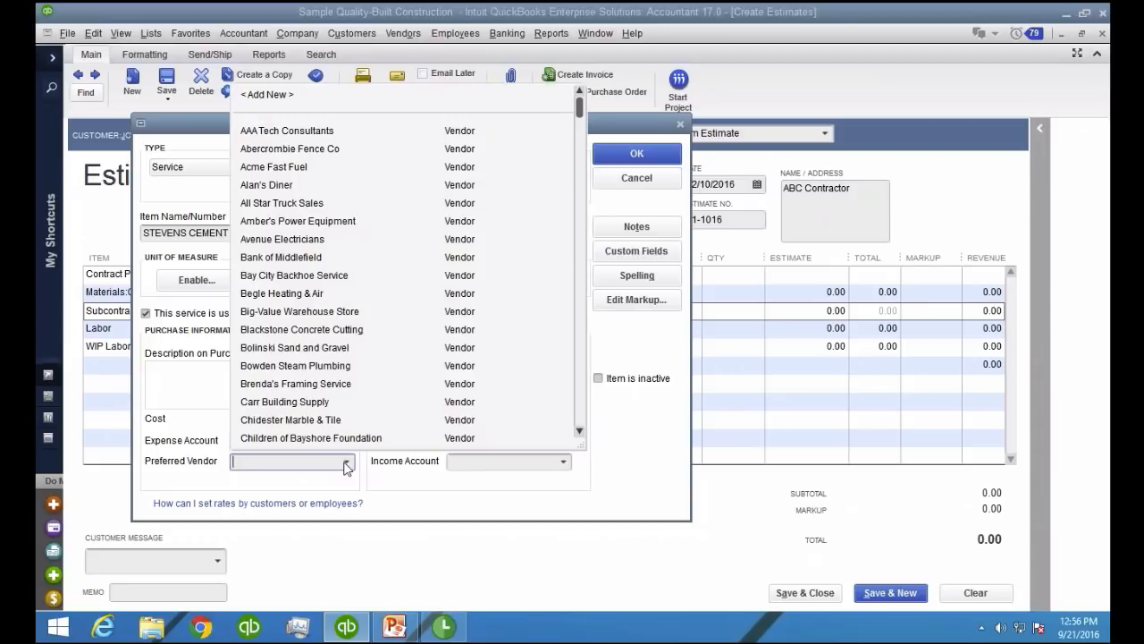
type("CE")
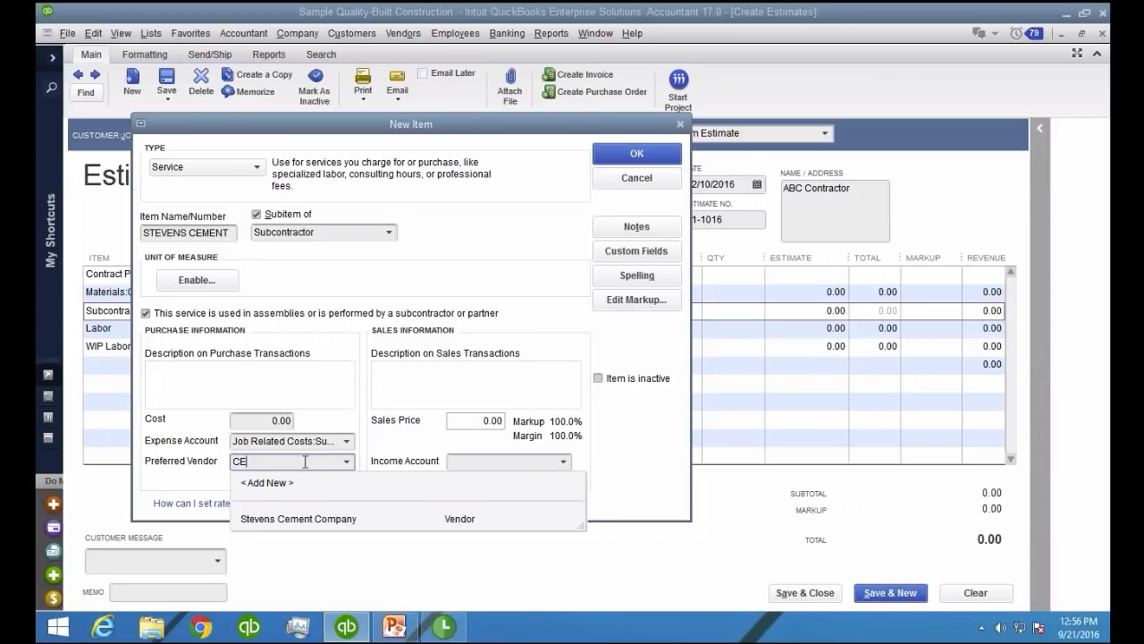
left_click(301, 521)
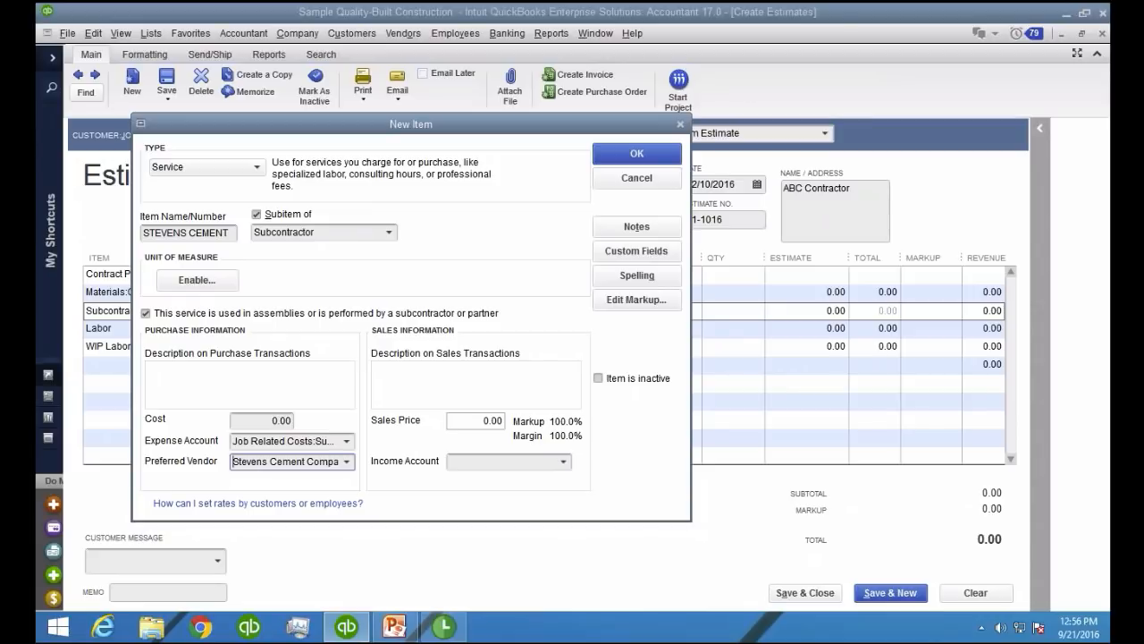
left_click(545, 462)
type("CON")
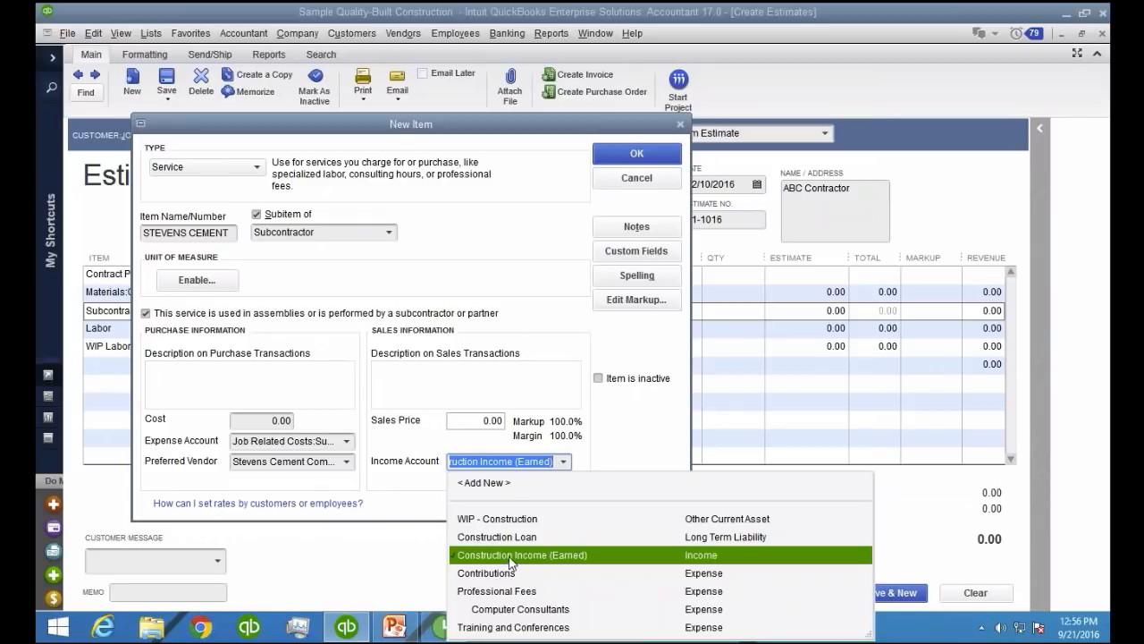
left_click(481, 561)
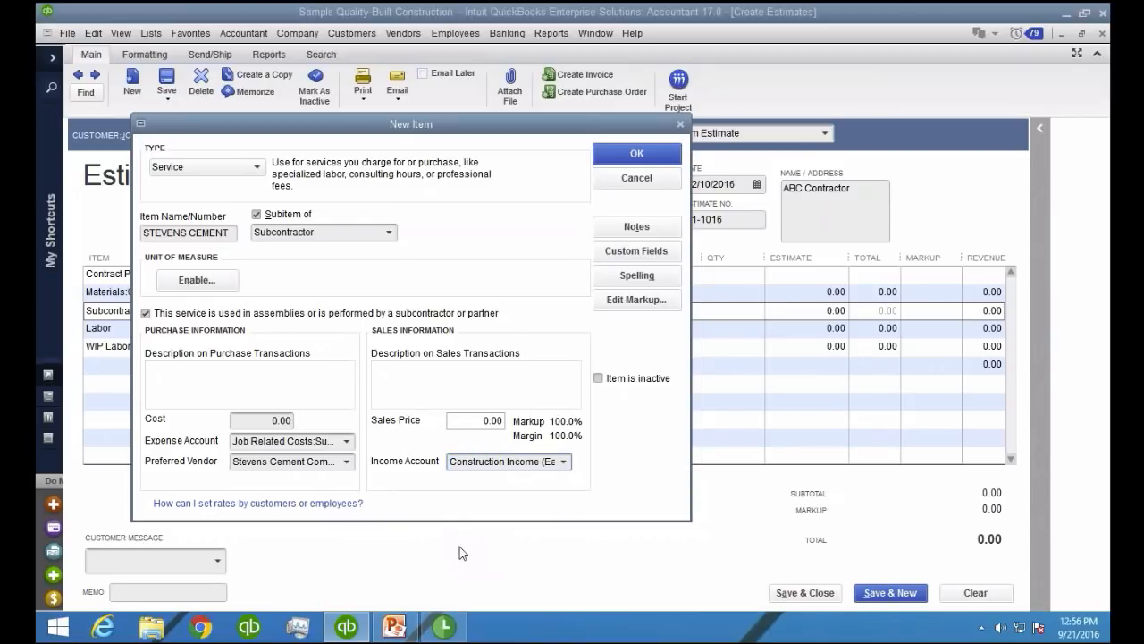
left_click(628, 160)
Replace the WIP Labor item on the estimate with Rented Equipment
left_click(194, 382)
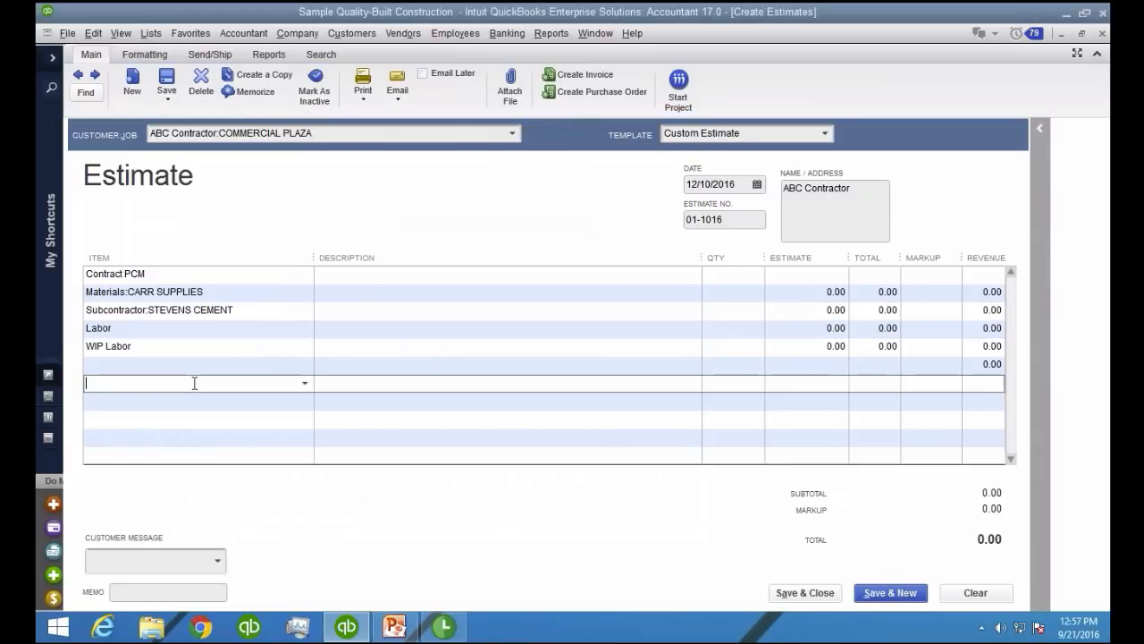
left_click(153, 346)
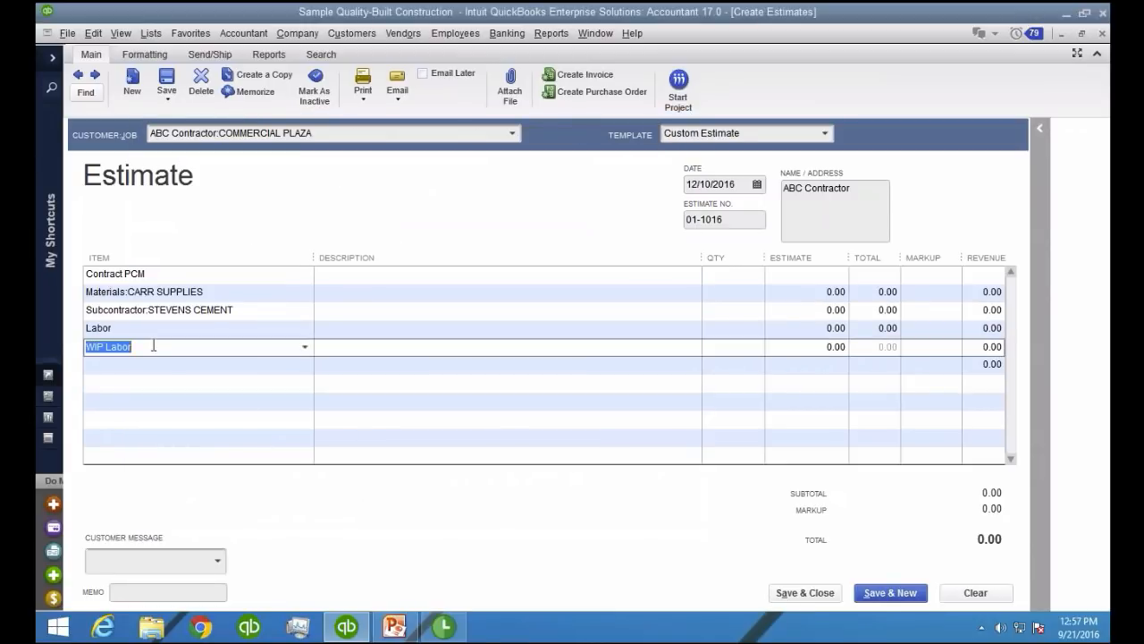
type("Equipment Internal")
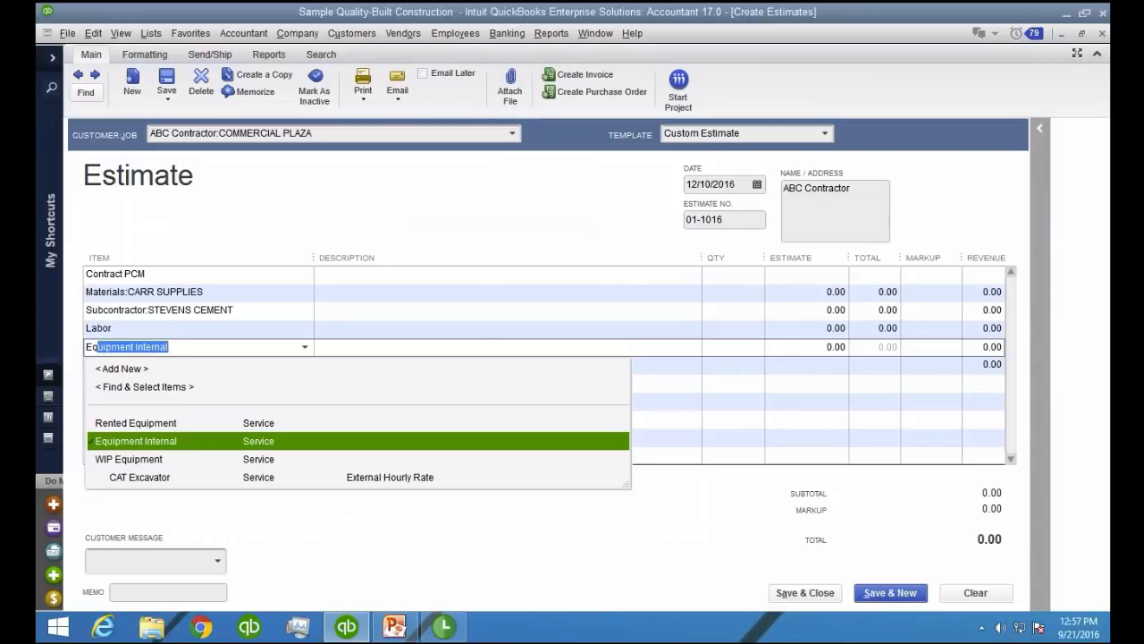
left_click(149, 423)
left_click(166, 402)
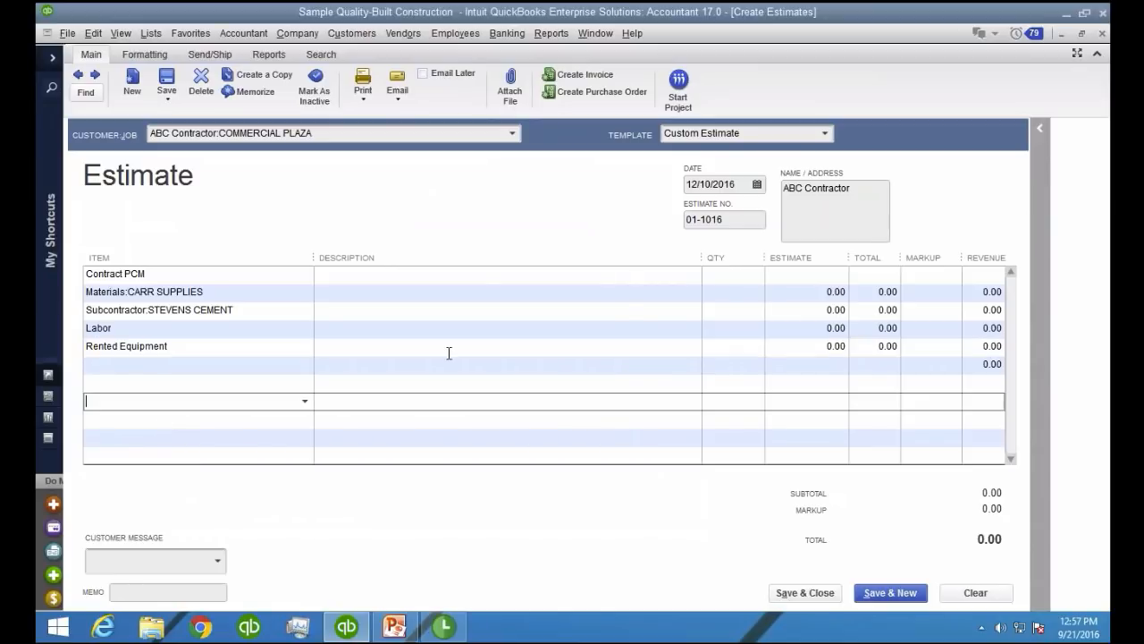
Enter a quantity of 100,000 for the Materials:CARR SUPPLIES line
left_click(756, 293)
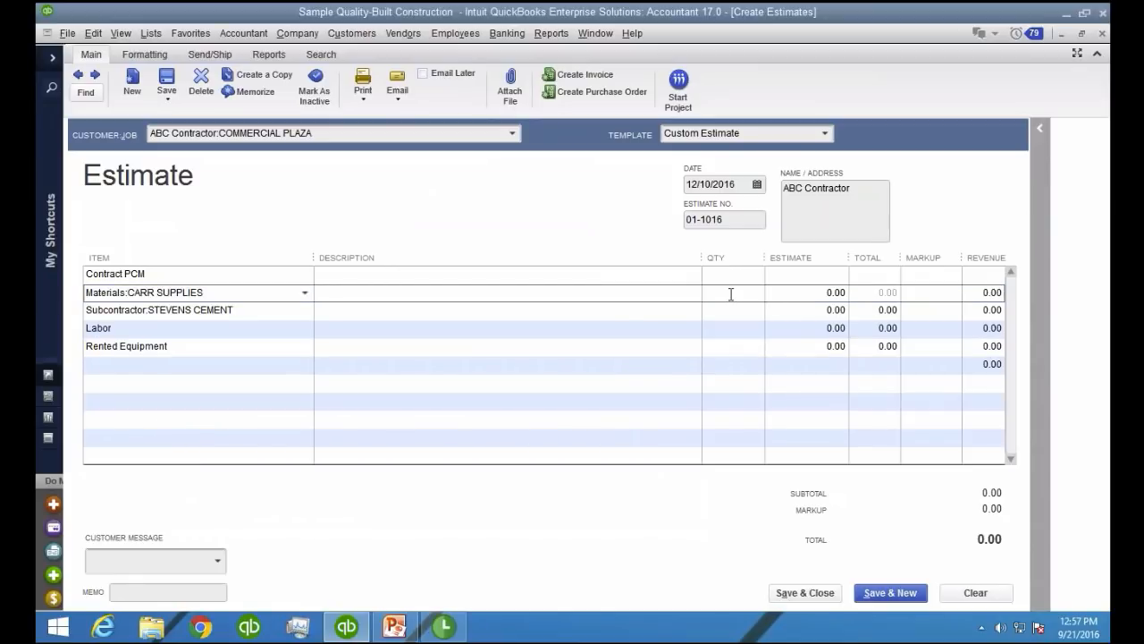
type("100,000")
key("Tab")
key("Tab")
key("Tab")
key("Tab")
key("Tab")
key("Tab")
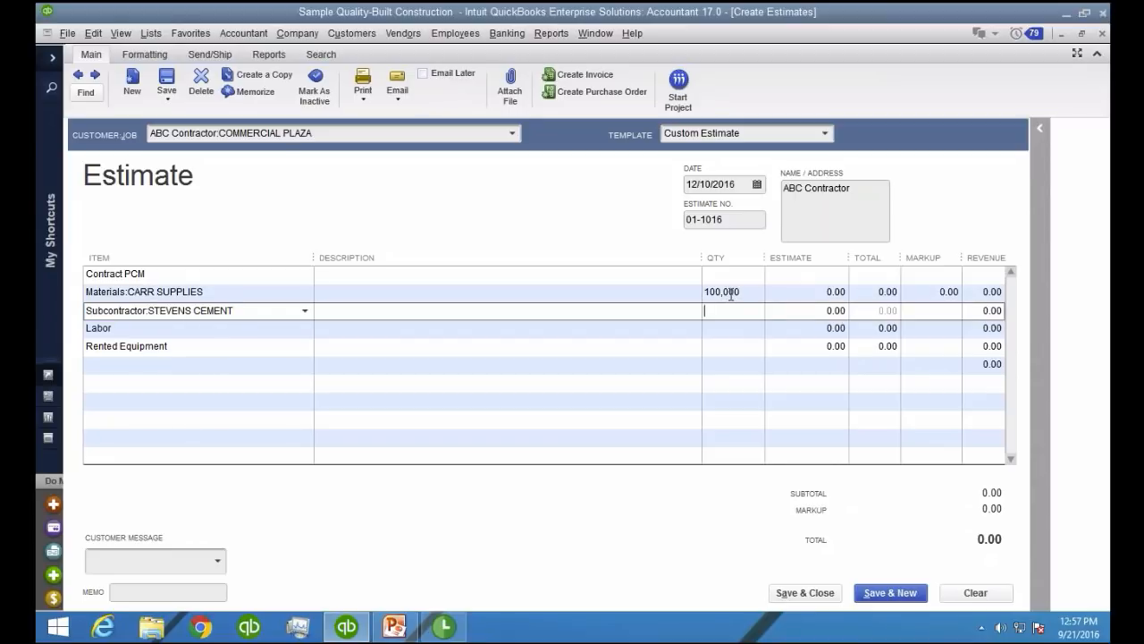
Enter a quantity of 60,000 for the Subcontractor:STEVENS CEMENT line
type("600")
key("Tab")
key("Tab")
key("Tab")
key("shift+Tab")
key("Tab")
key("Tab")
key("Tab")
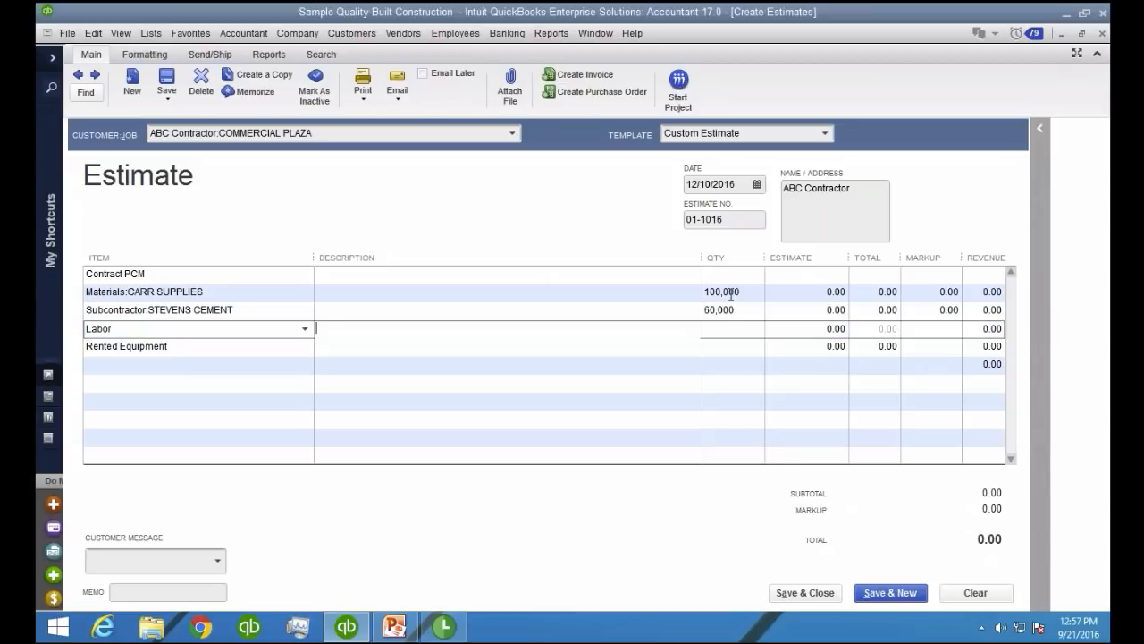
Enter a quantity of 24,000 for the Labor line
key("Tab")
type("24")
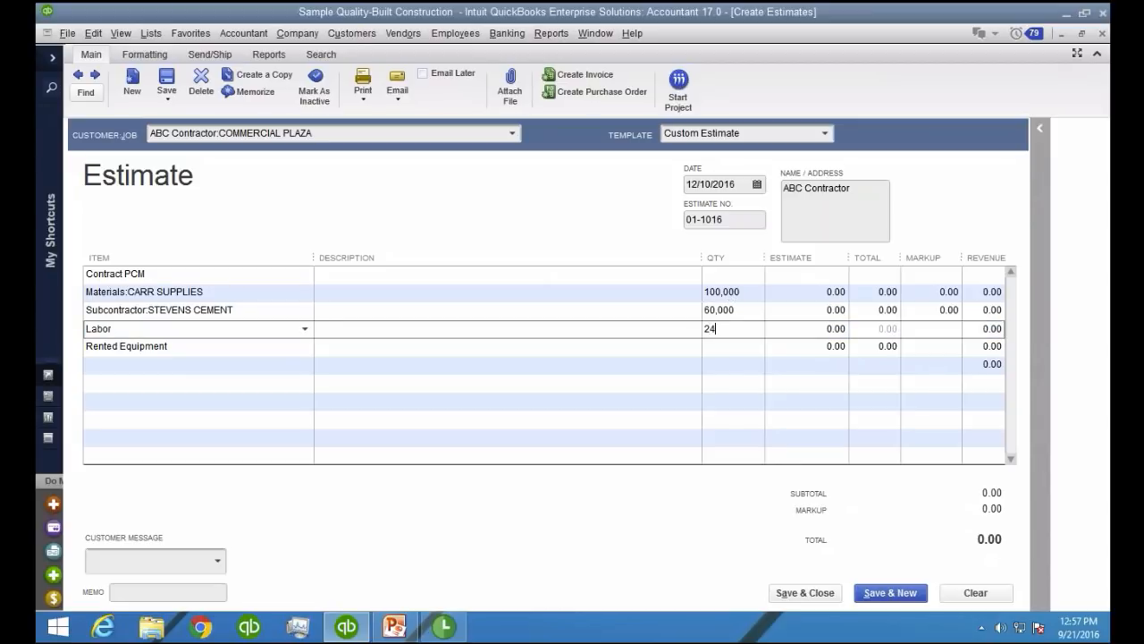
type(",000")
key("Tab")
key("Tab")
key("Tab")
key("Tab")
Enter a quantity of 12,000 for the Rented Equipment line
key("Tab")
key("Tab")
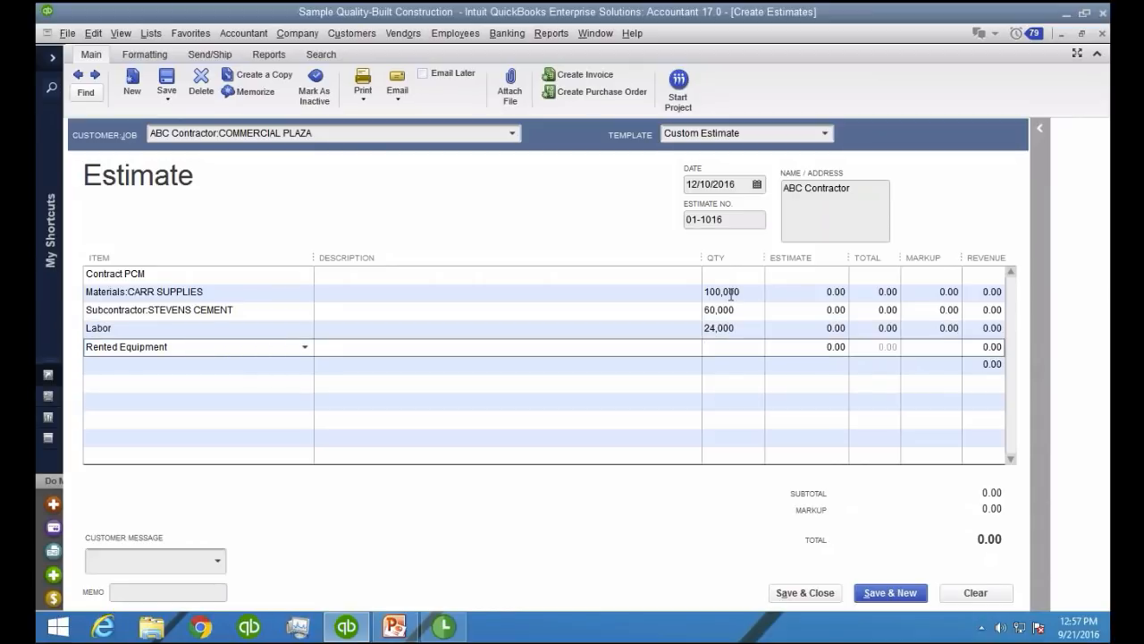
type("12,000")
key("Tab")
key("Tab")
key("Tab")
Insert a line below Rented Equipment and add the General item to it
left_click(184, 365)
right_click(184, 366)
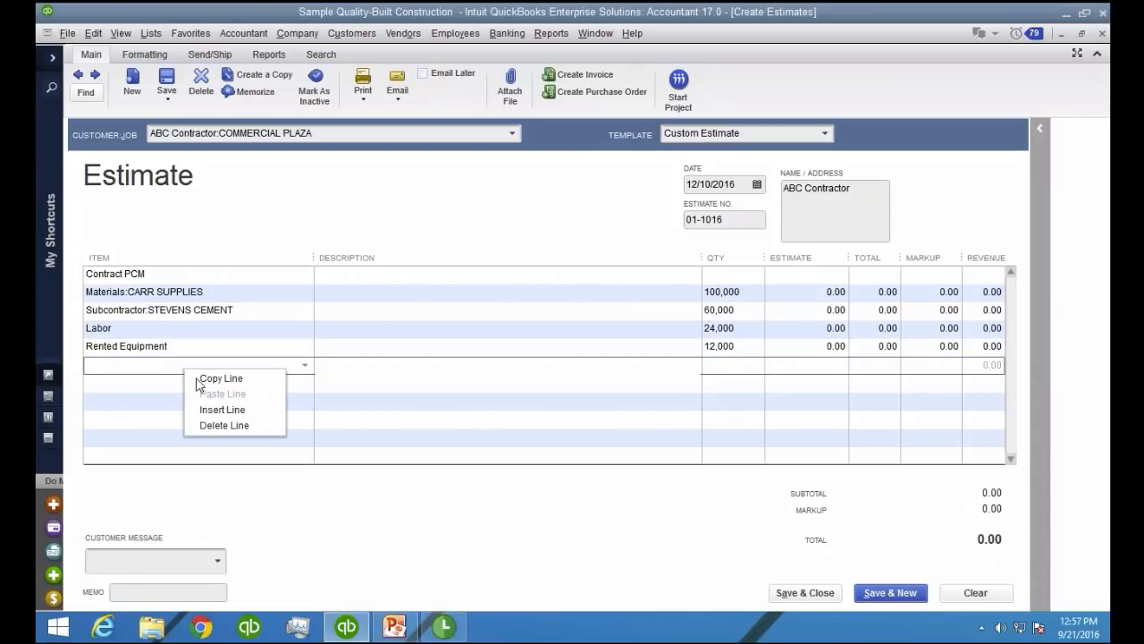
left_click(203, 403)
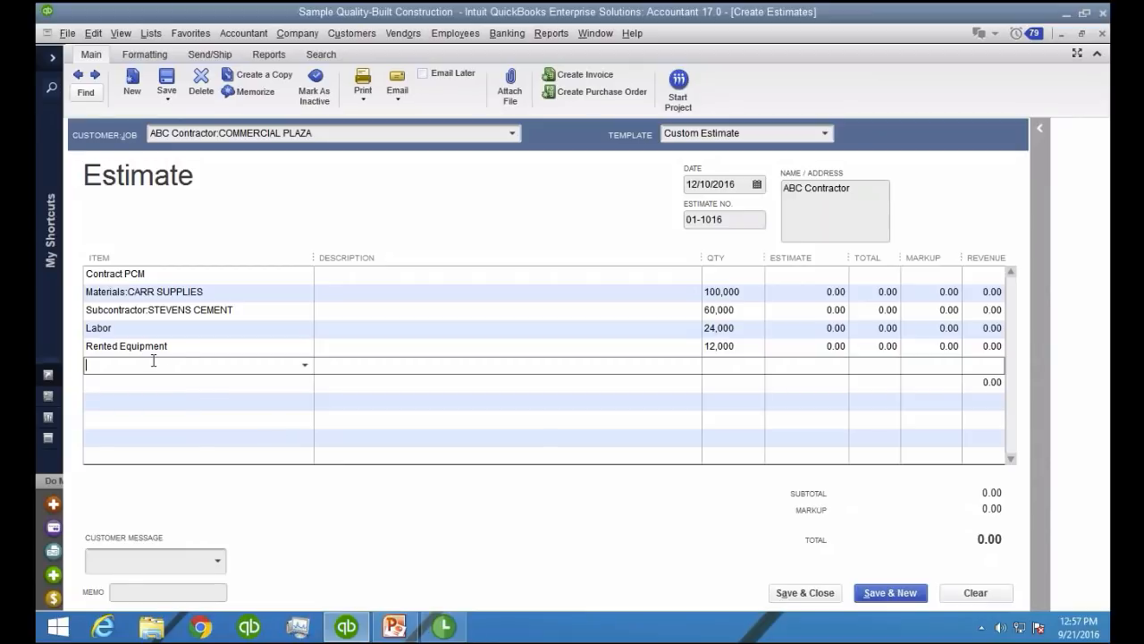
type("General")
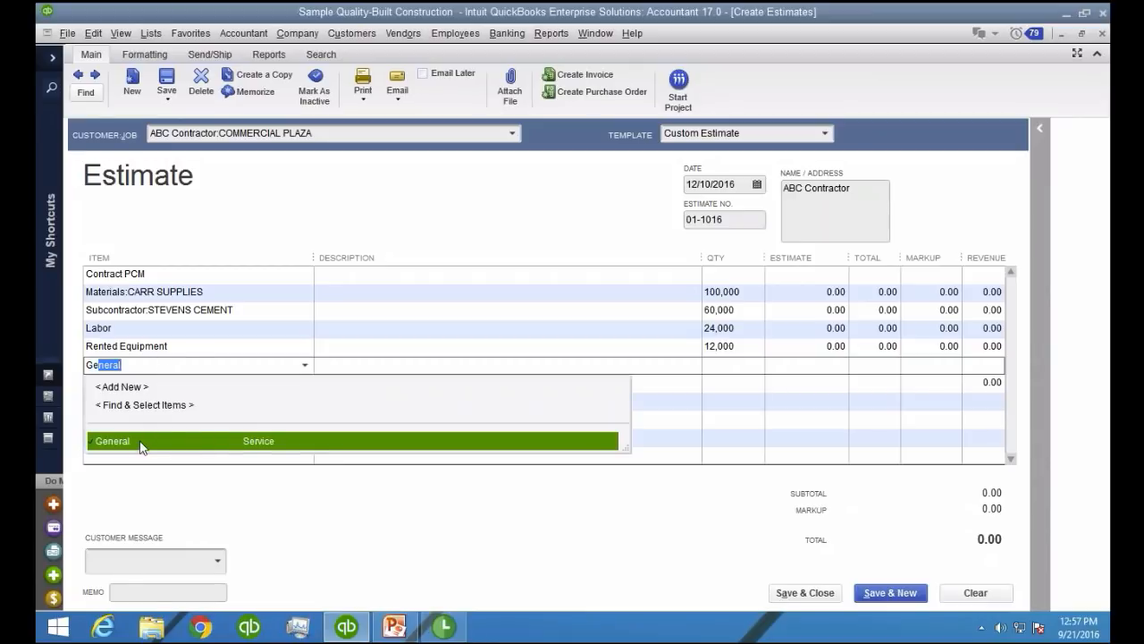
left_click(140, 442)
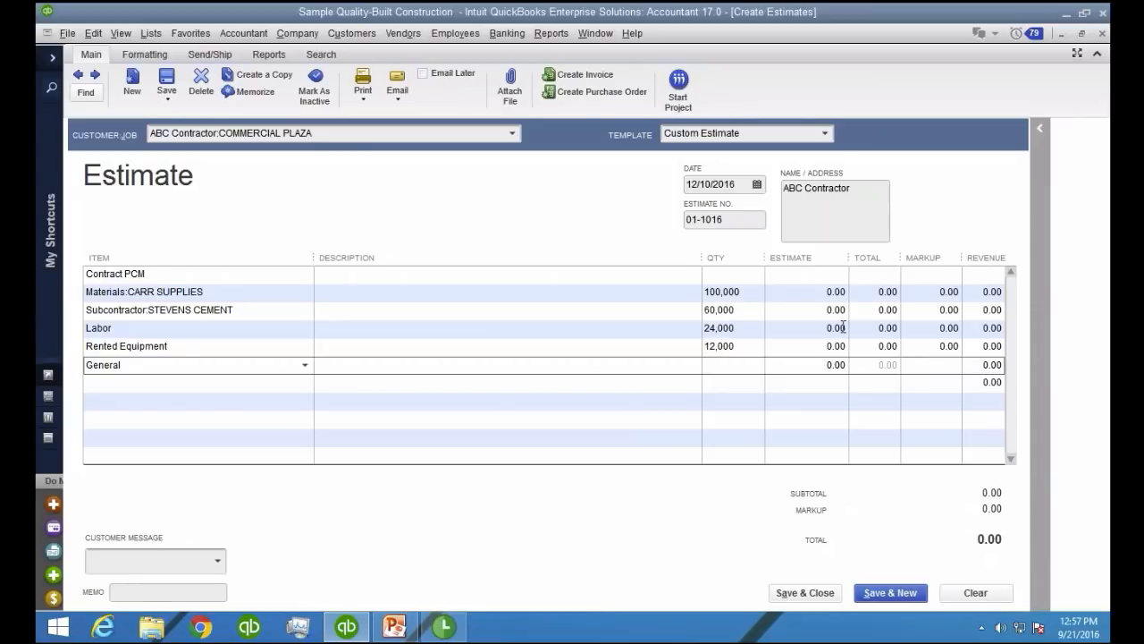
left_click(947, 369)
Clear the quantity on the Materials:CARR SUPPLIES line and enter 100000 as its estimate amount
left_click(735, 293)
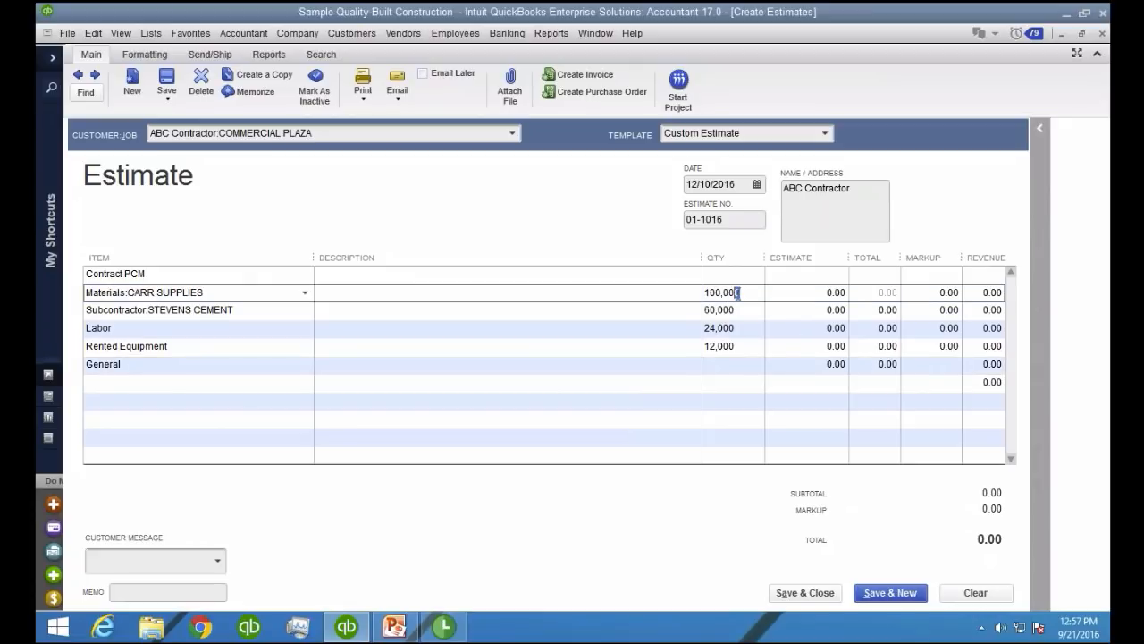
left_click_drag(735, 294, 648, 294)
key("BackSpace")
key("Tab")
type("100000")
Clear the quantity on the Subcontractor:STEVENS CEMENT line and enter 60000 as its estimate amount
left_click(735, 311)
left_click_drag(735, 311, 666, 305)
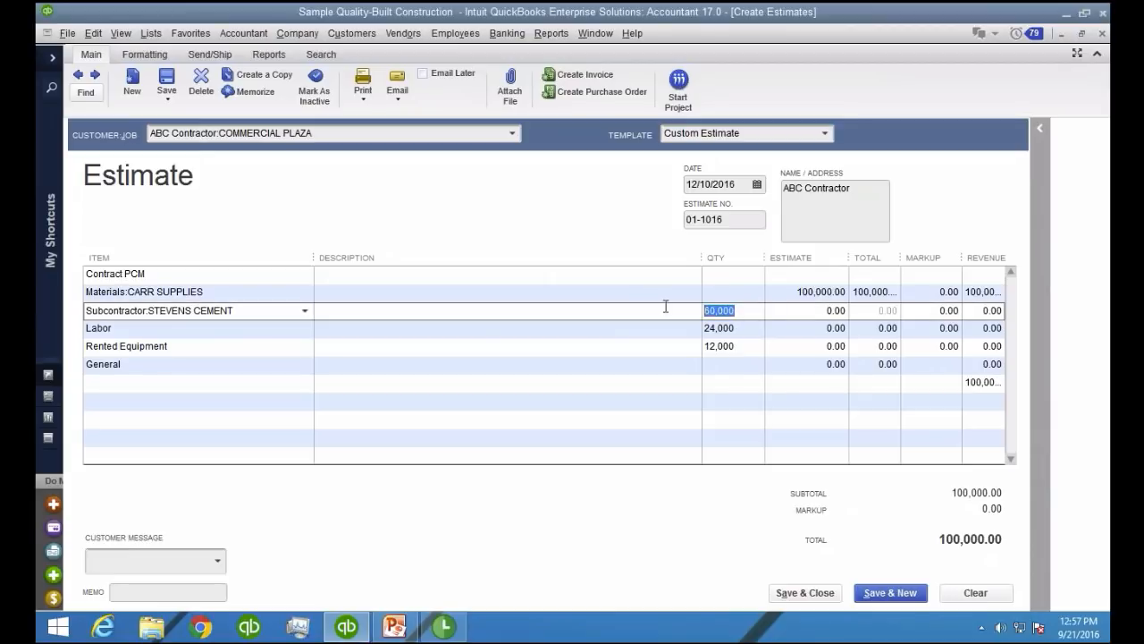
key("BackSpace")
key("Tab")
type("60000")
Clear the quantity on the Labor line and enter 24000 as its estimate amount
left_click(738, 329)
left_click_drag(738, 329, 650, 330)
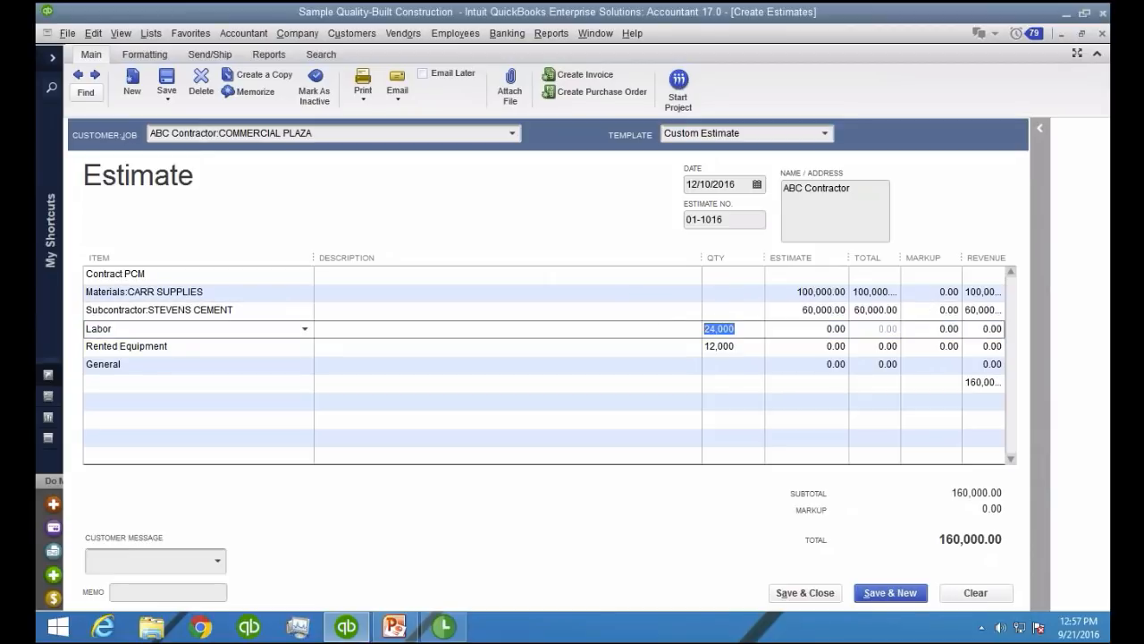
key("BackSpace")
key("Tab")
type("24000")
Clear the quantity on the Rented Equipment line and enter 12000 as its estimate amount
left_click(729, 347)
left_click_drag(729, 347, 687, 347)
key("BackSpace")
key("Tab")
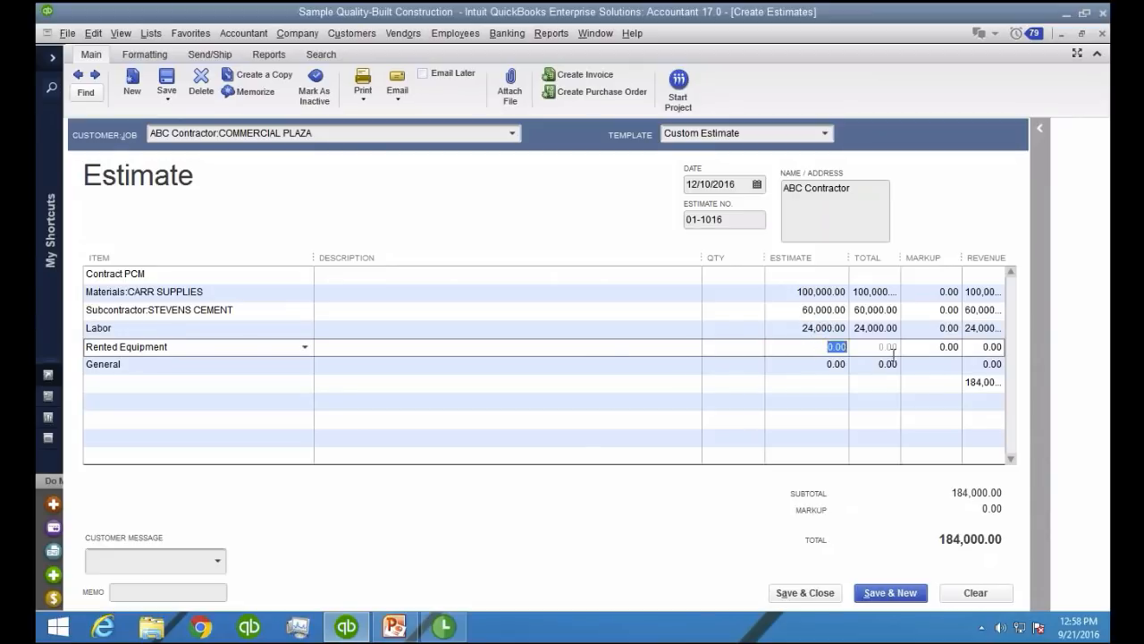
type("120000")
Narrow the Description column to widen the amount columns, and enter a markup of 75000 for the General line
left_click(810, 366)
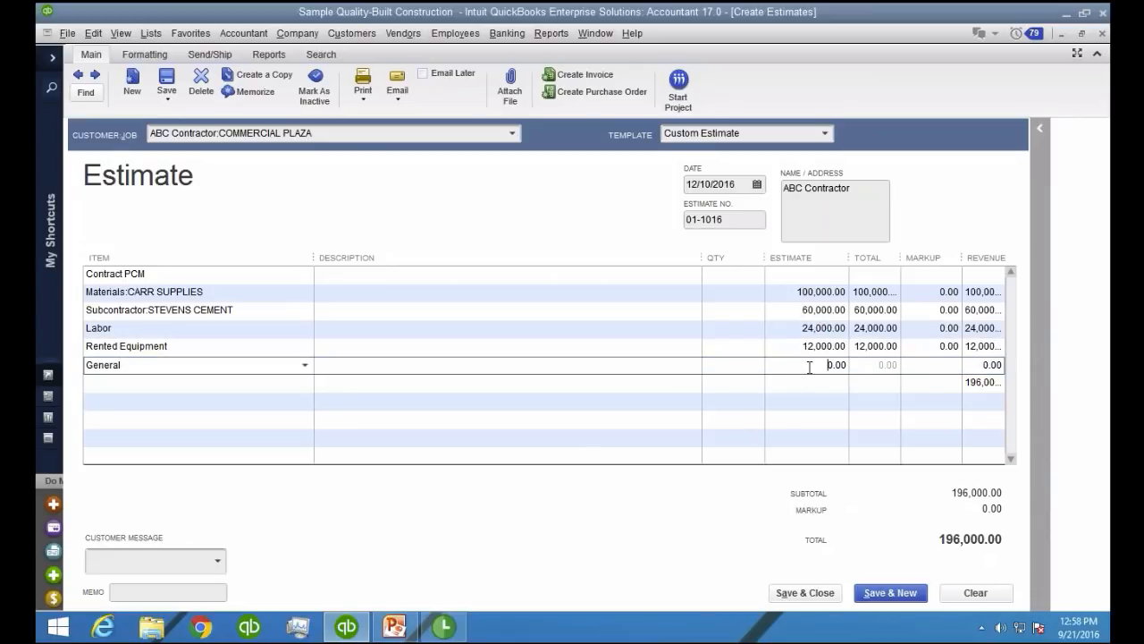
left_click(917, 366)
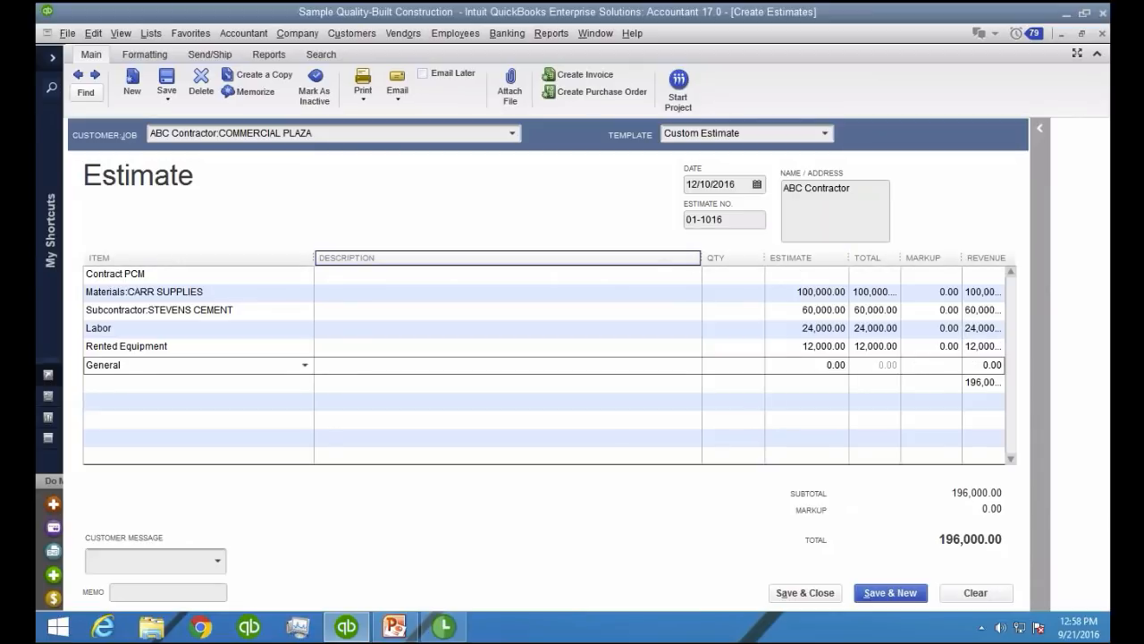
left_click_drag(702, 258, 571, 259)
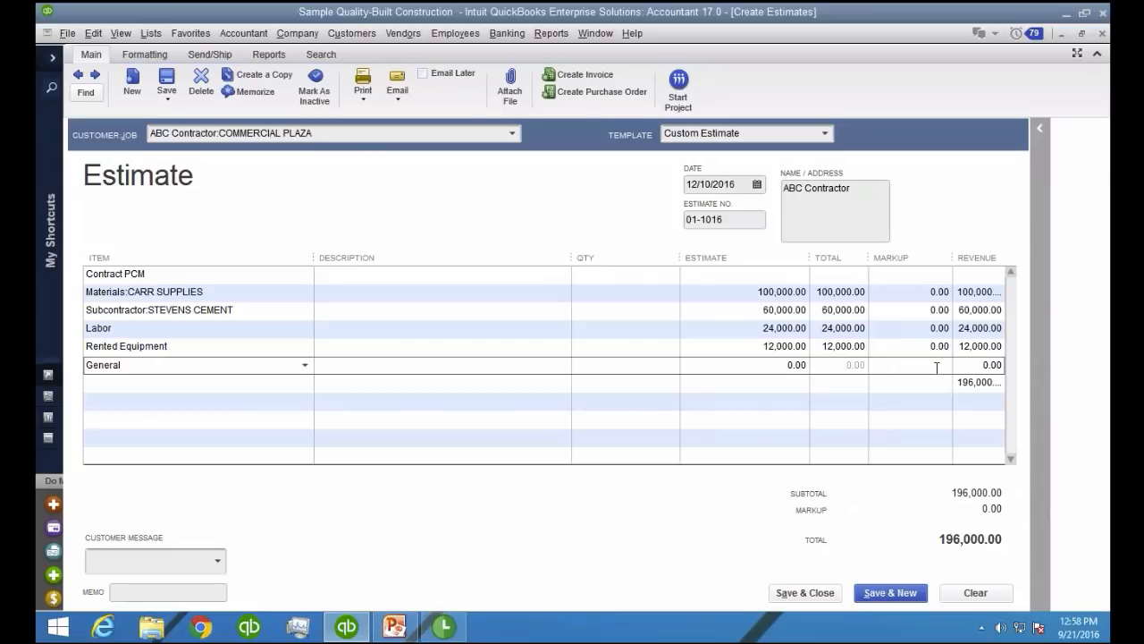
type("75000")
key("Tab")
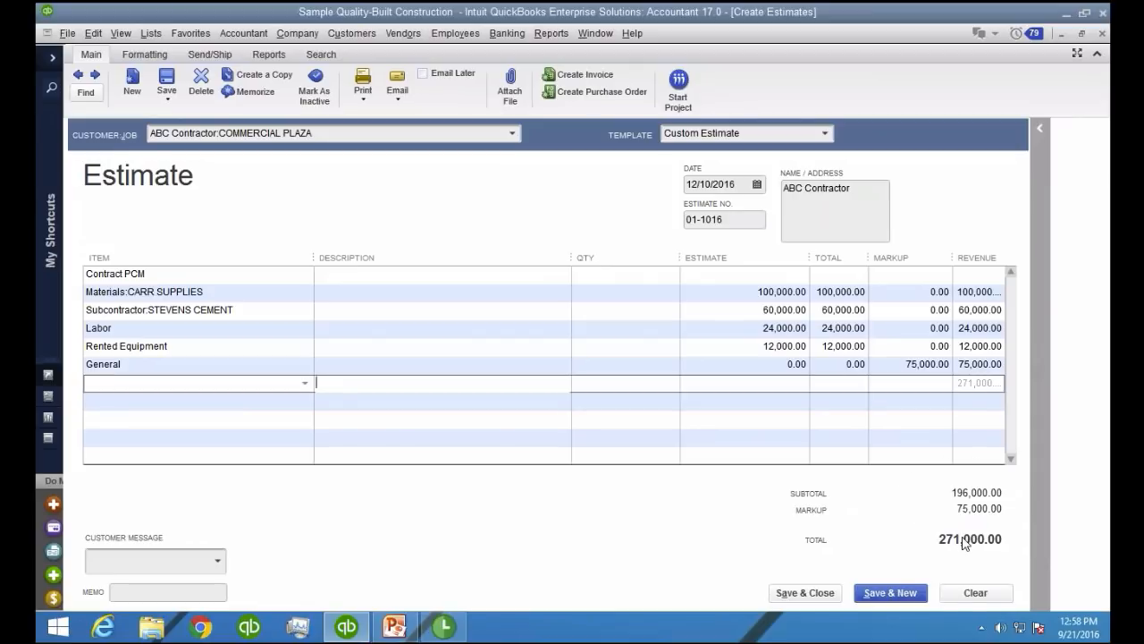
Enter the description COMPLETE CONTRACT on the subtotal line below the General item
left_click(379, 366)
left_click(379, 381)
type("COMPLETE CONTRACT")
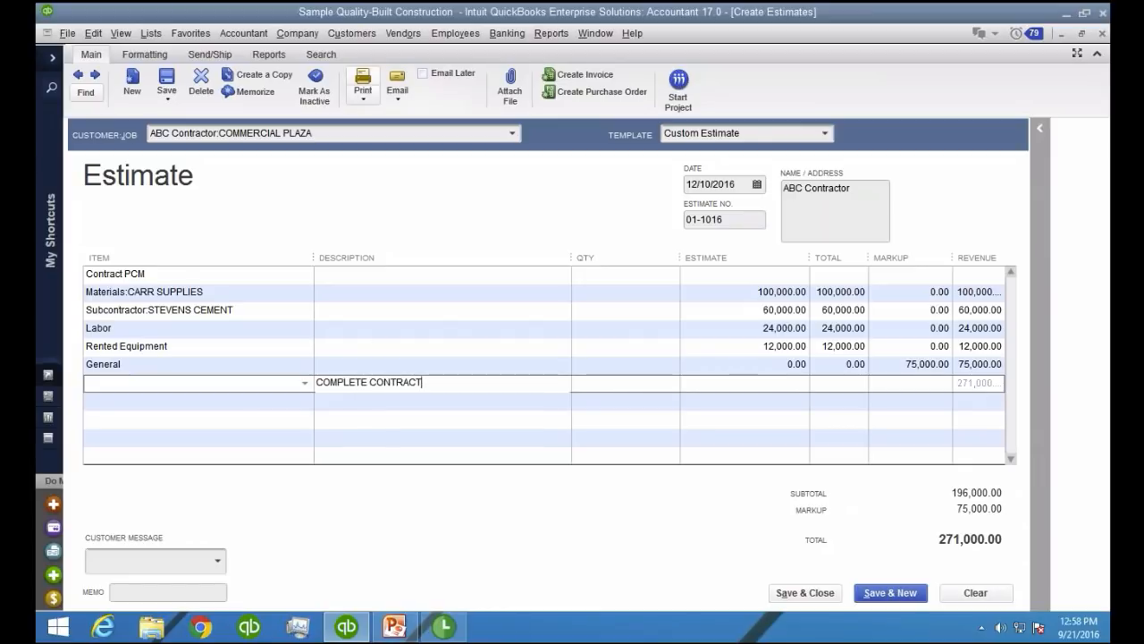
Preview the printed estimate, zoom in on its description and revenue lines, and close the preview
left_click(363, 97)
left_click(373, 111)
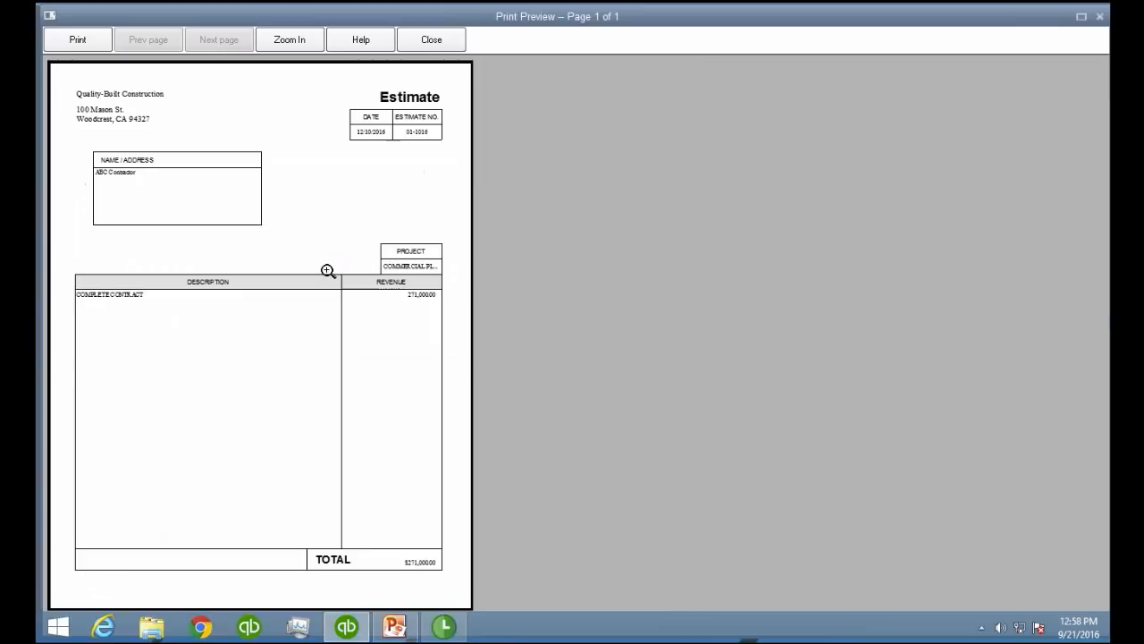
left_click(327, 268)
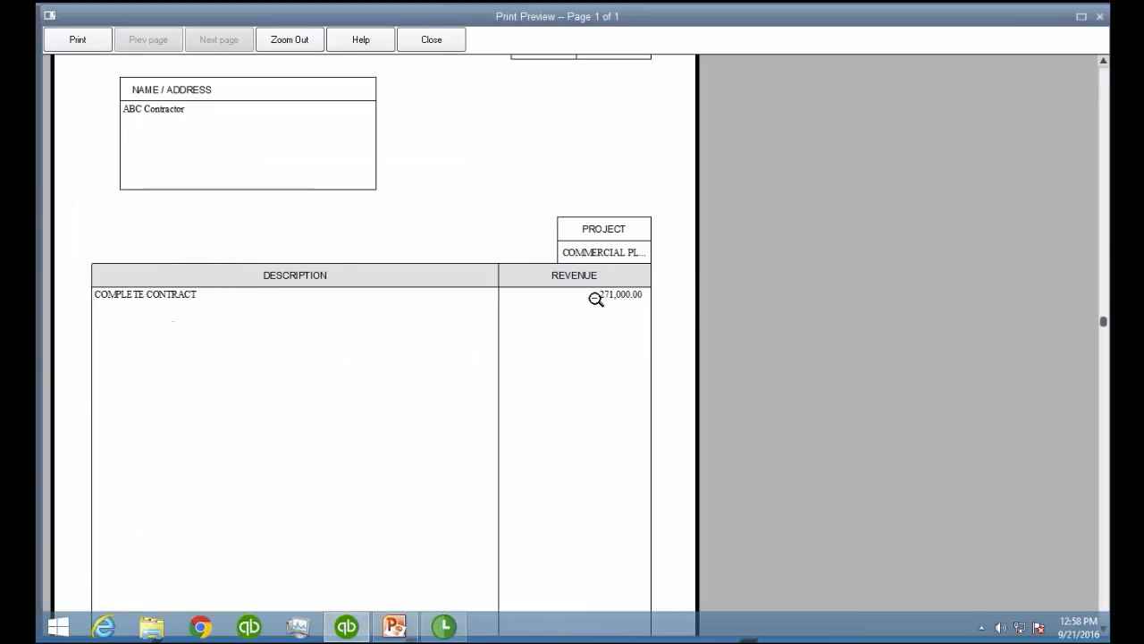
left_click(432, 40)
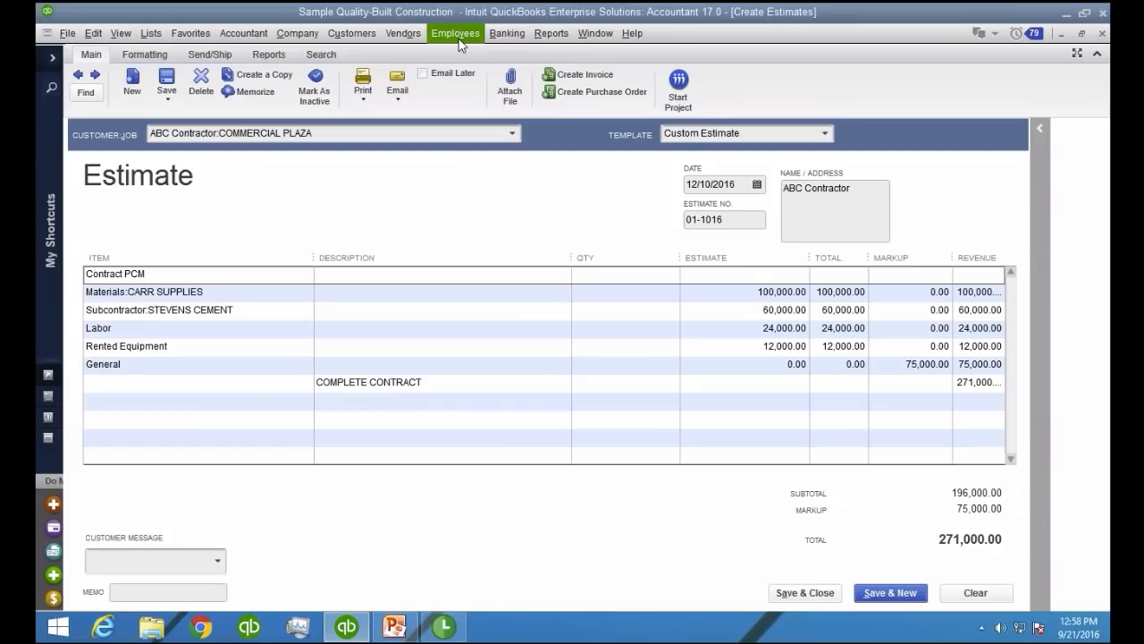
Add the Project Billing item below the COMPLETE CONTRACT line, leaving one blank line between them
left_click(151, 422)
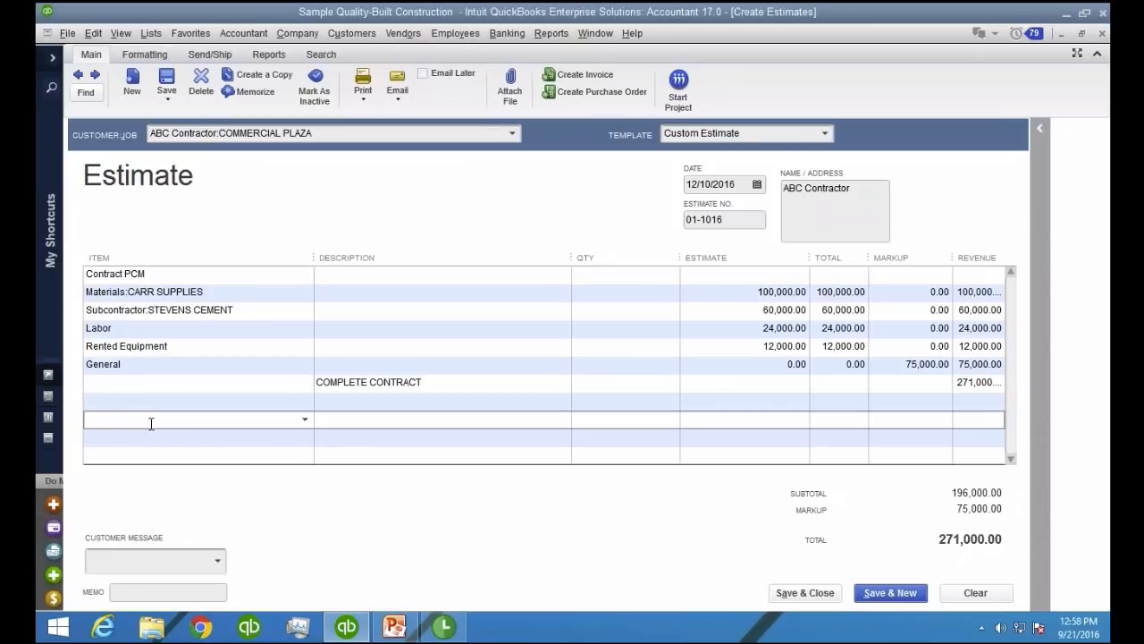
type("Billing")
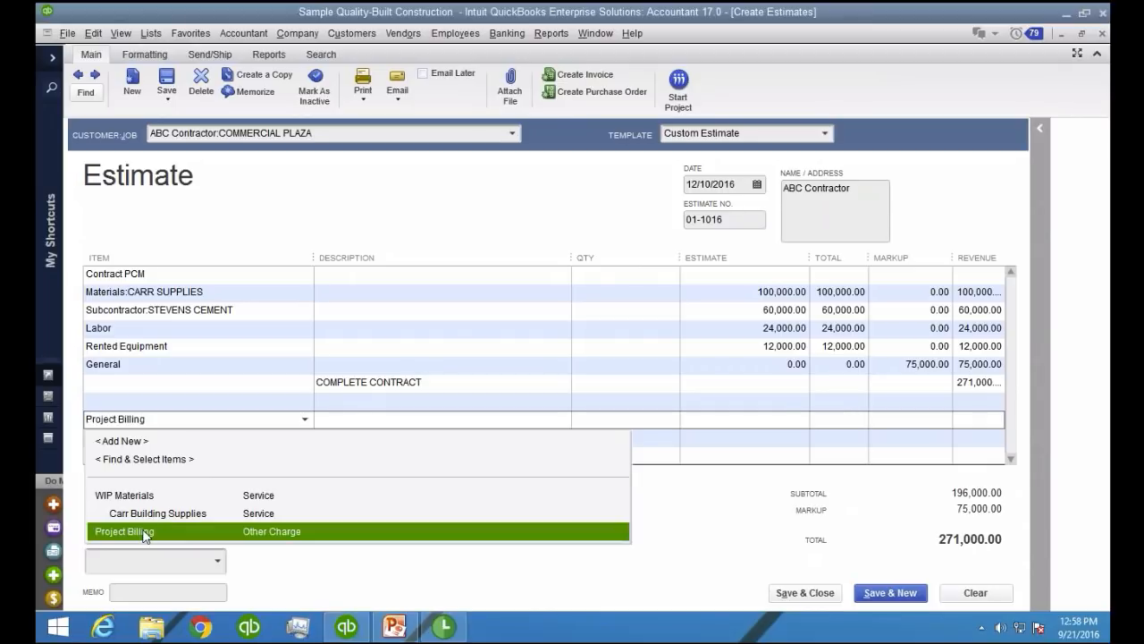
left_click(126, 531)
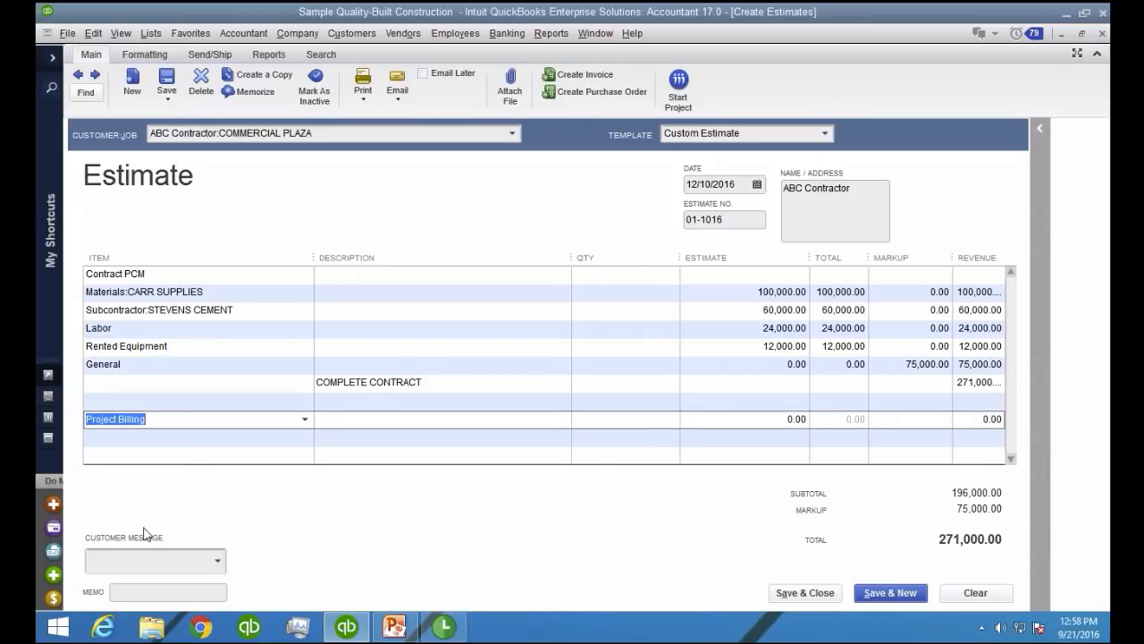
Enter TOTAL PROJECT $271,000 as the description of the Project Billing line
left_click(407, 417)
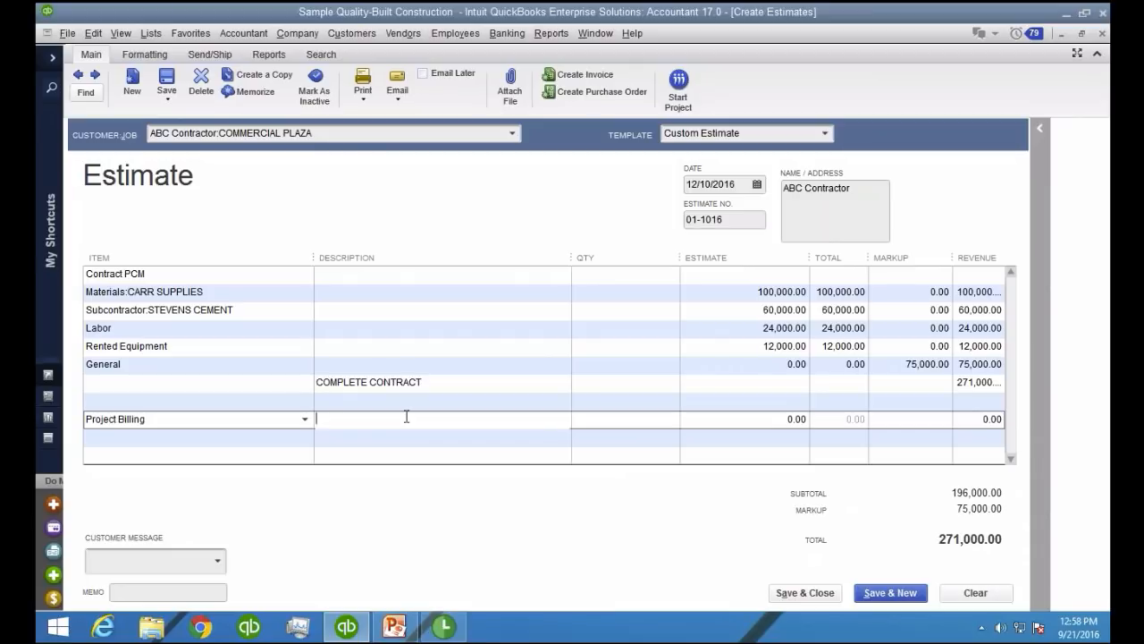
type("TOTAL PROJECT $271,000")
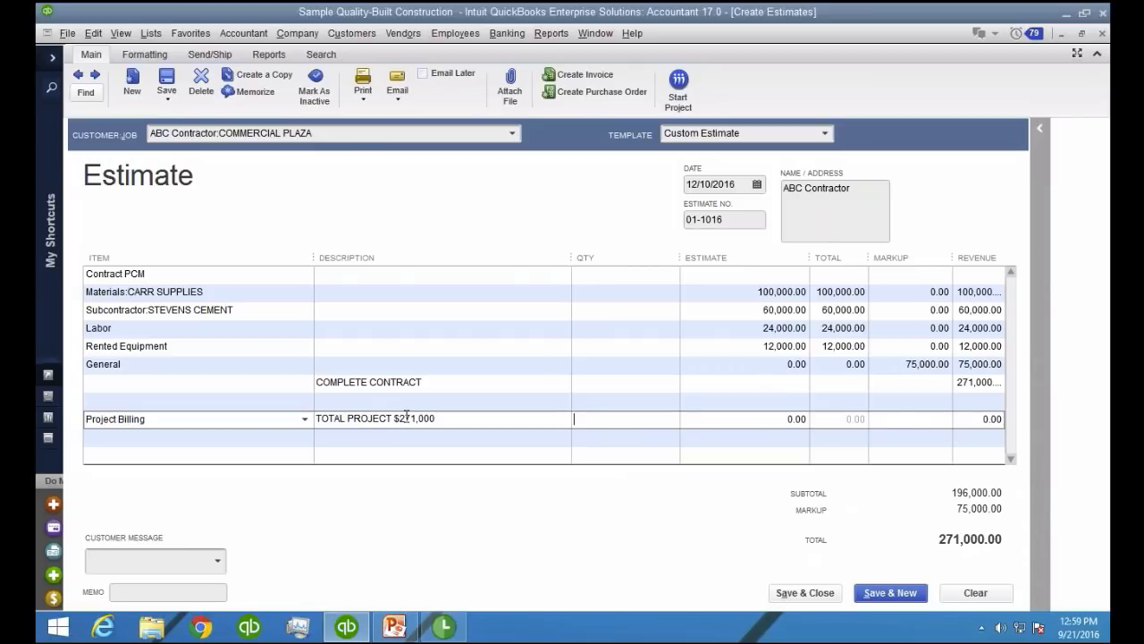
Set the quantity of the Project Billing line to 1
key("Tab")
type("0")
type("1")
key("Tab")
Add a second description line reading 25% UPFRONT to the Project Billing item
left_click(475, 418)
left_click(475, 419)
key("Return")
key("Return")
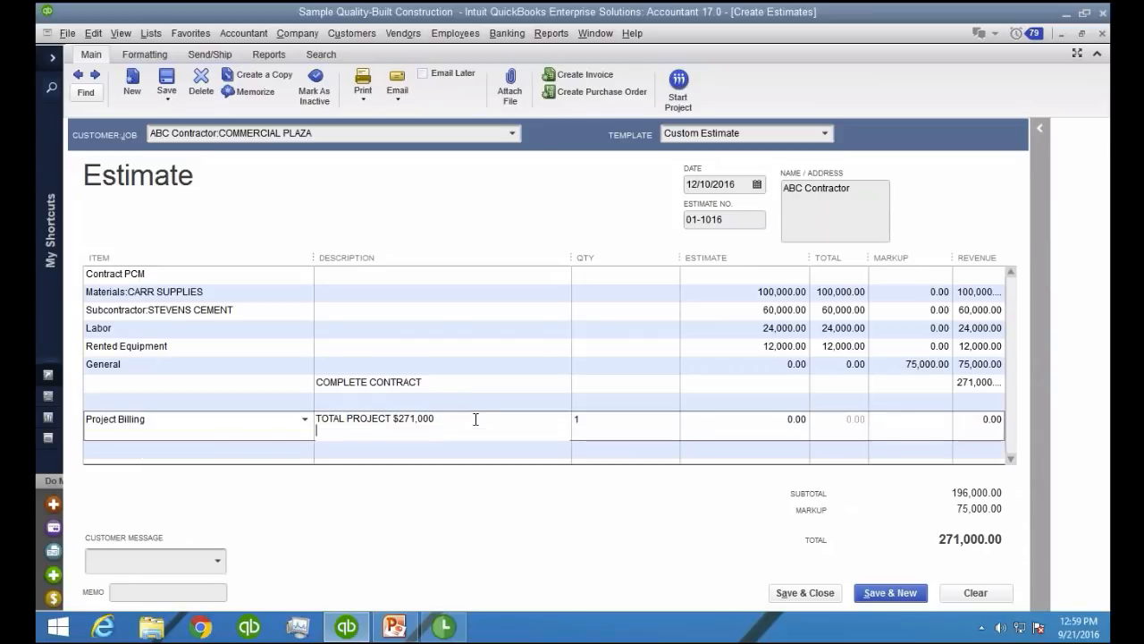
key("BackSpace")
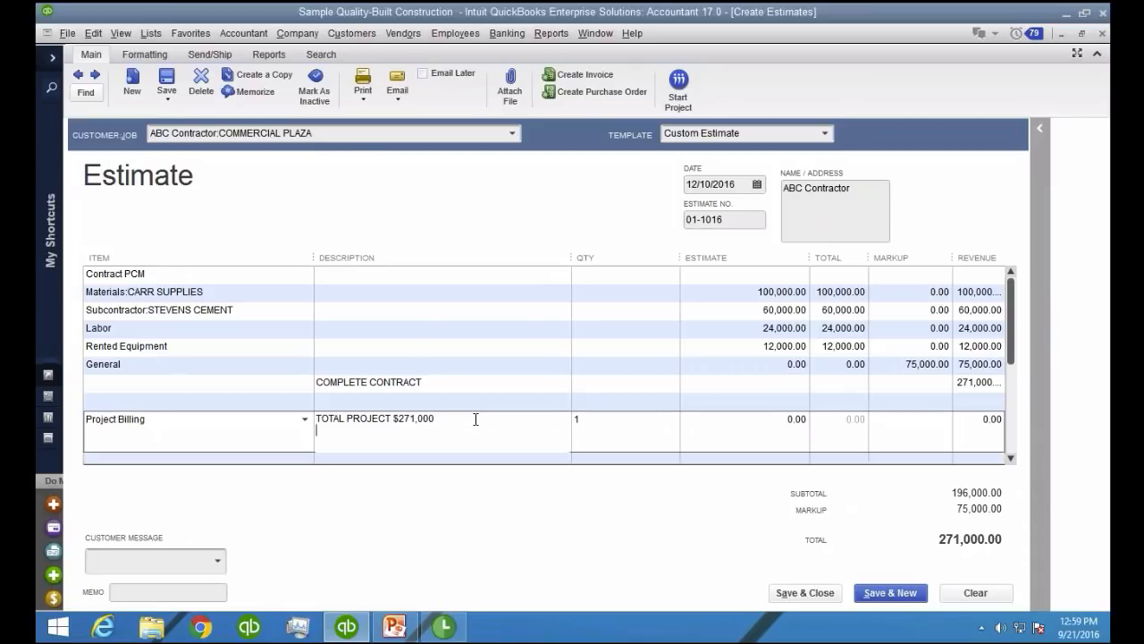
type("25% uPFRONT")
key("BackSpace")
key("BackSpace")
key("BackSpace")
key("BackSpace")
key("BackSpace")
key("BackSpace")
key("BackSpace")
type("UPFRONT")
Add the lines 50% ON COMPLETION and 25% AFTER INSPECTION to the Project Billing description
key("Return")
type("50")
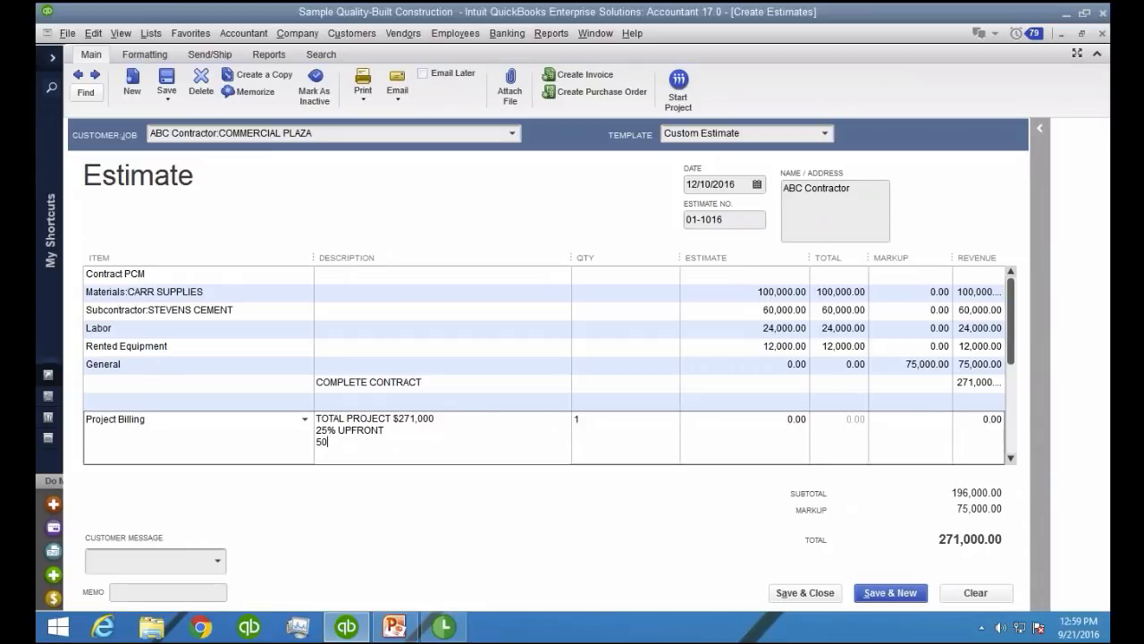
type("% ON COMPLETION")
key("Return")
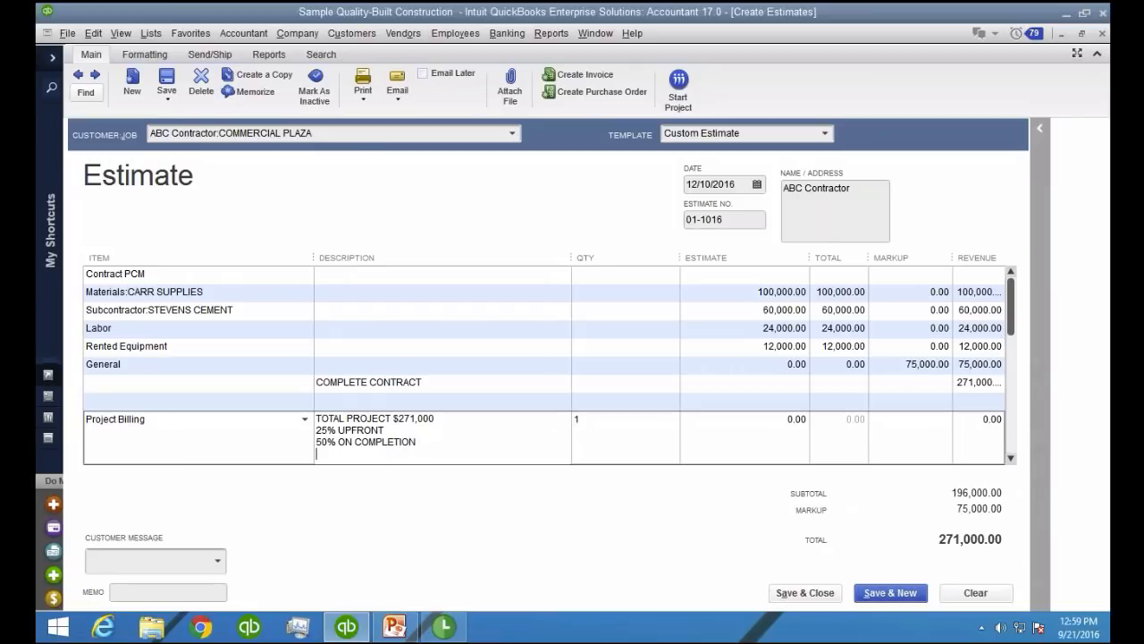
type("25% AFTER INSPECTION")
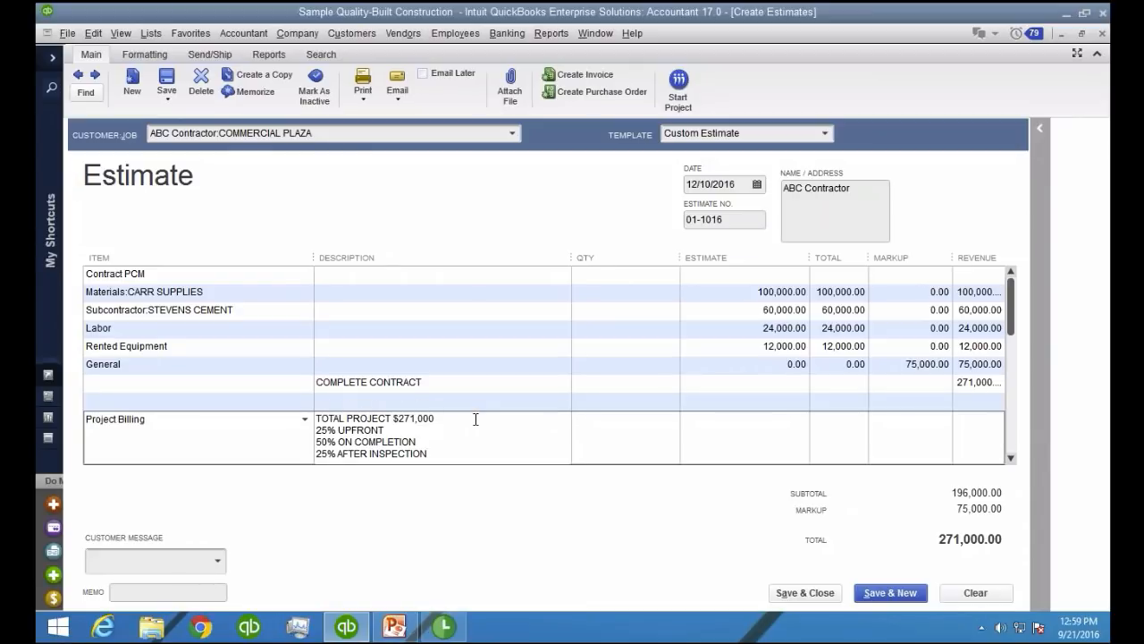
left_click(470, 452)
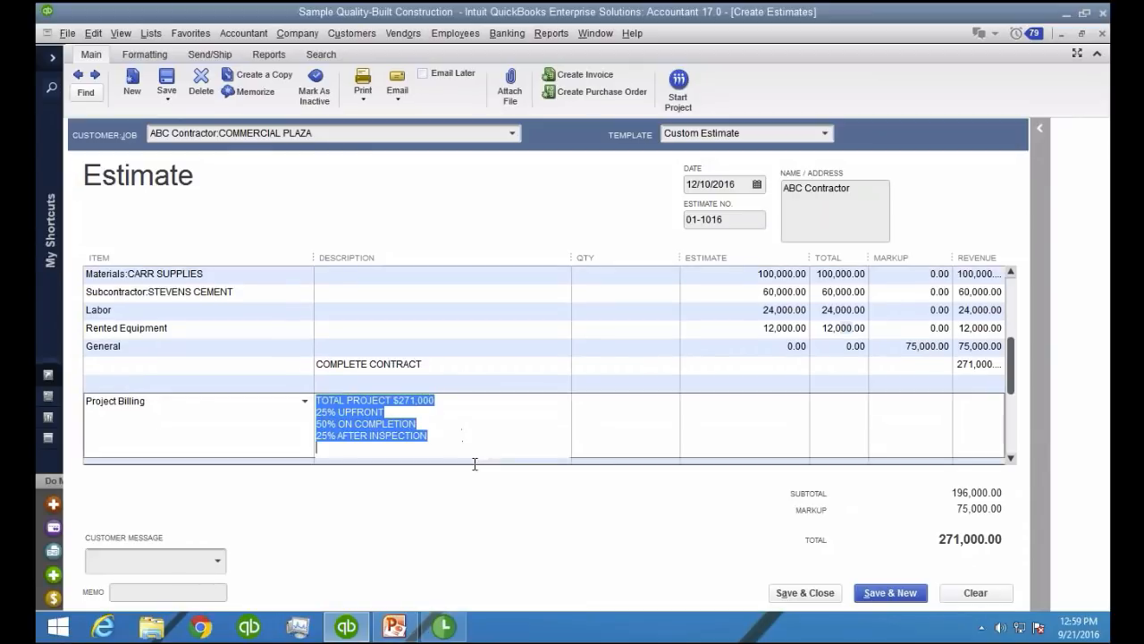
left_click(468, 437)
left_click(501, 366)
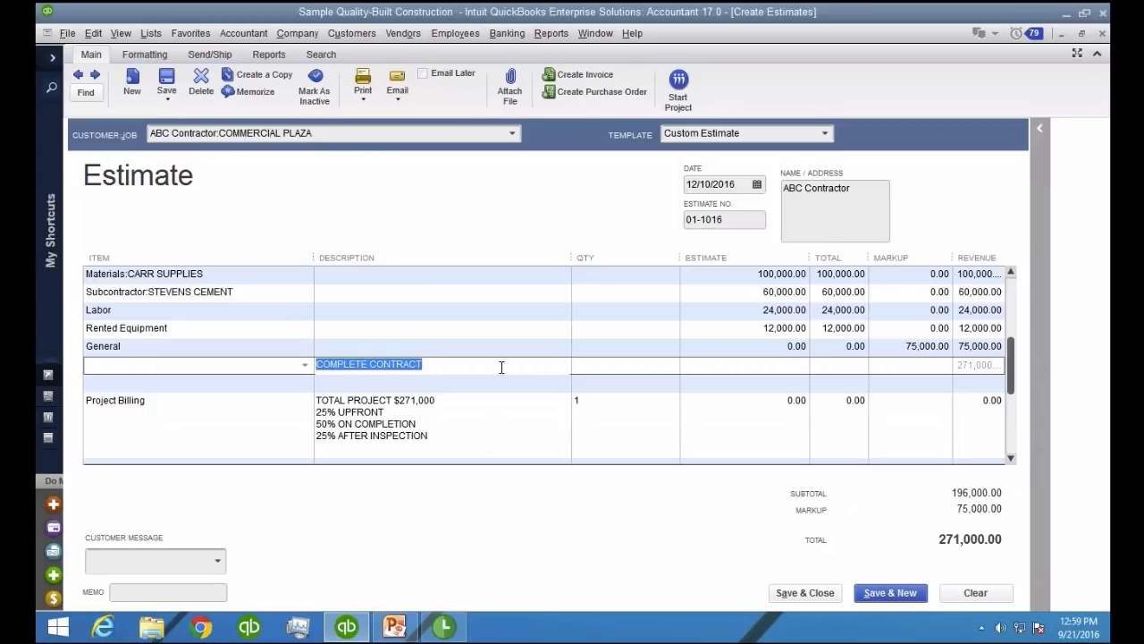
left_click_drag(458, 437, 301, 426)
left_click(424, 457)
left_click_drag(431, 441, 284, 416)
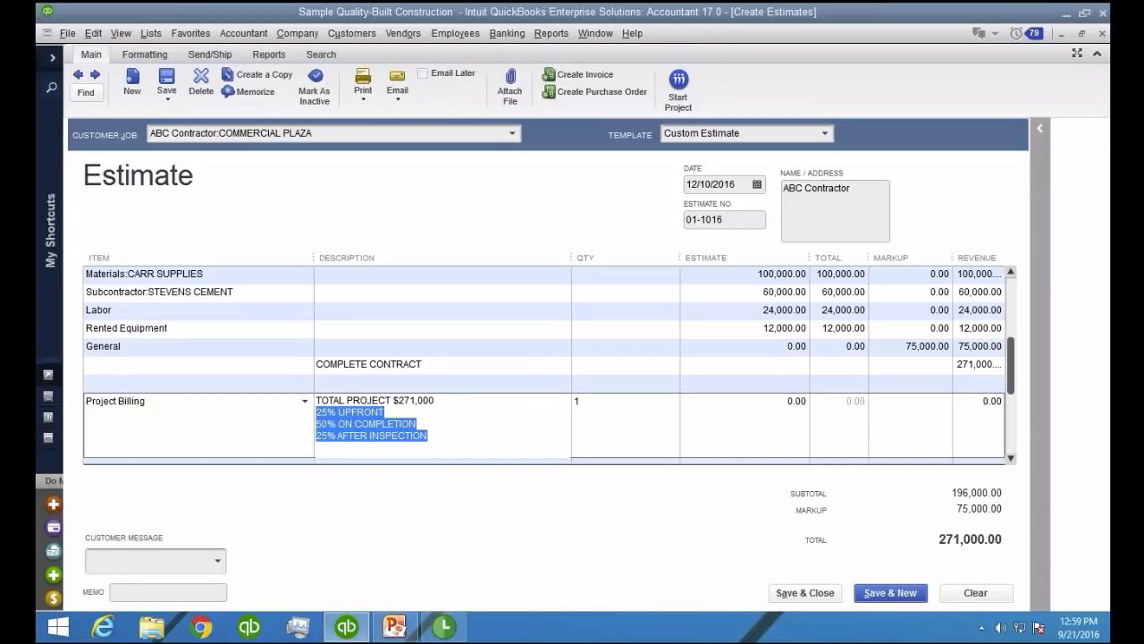
left_click(604, 401)
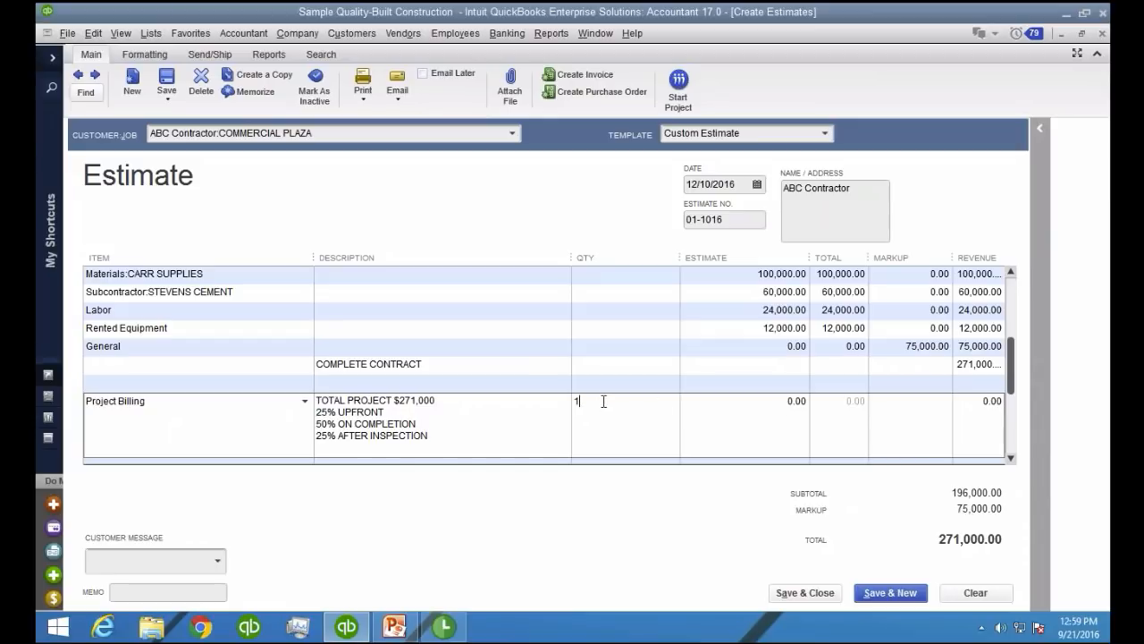
Save the COMMERCIAL PLAZA estimate and keep it open
left_click(164, 79)
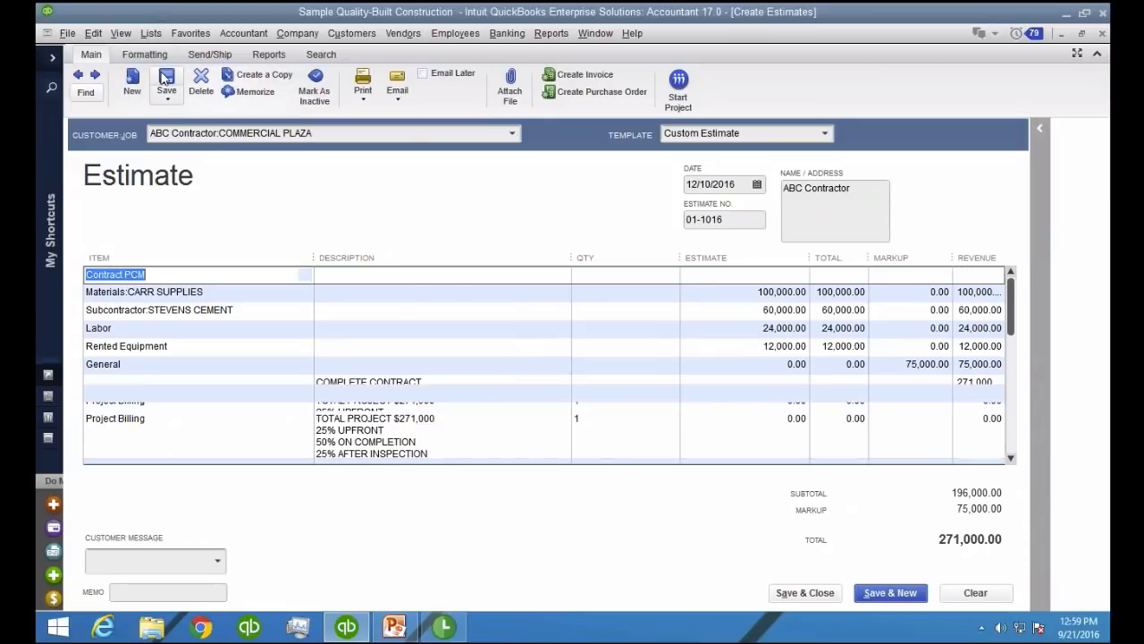
left_click(683, 420)
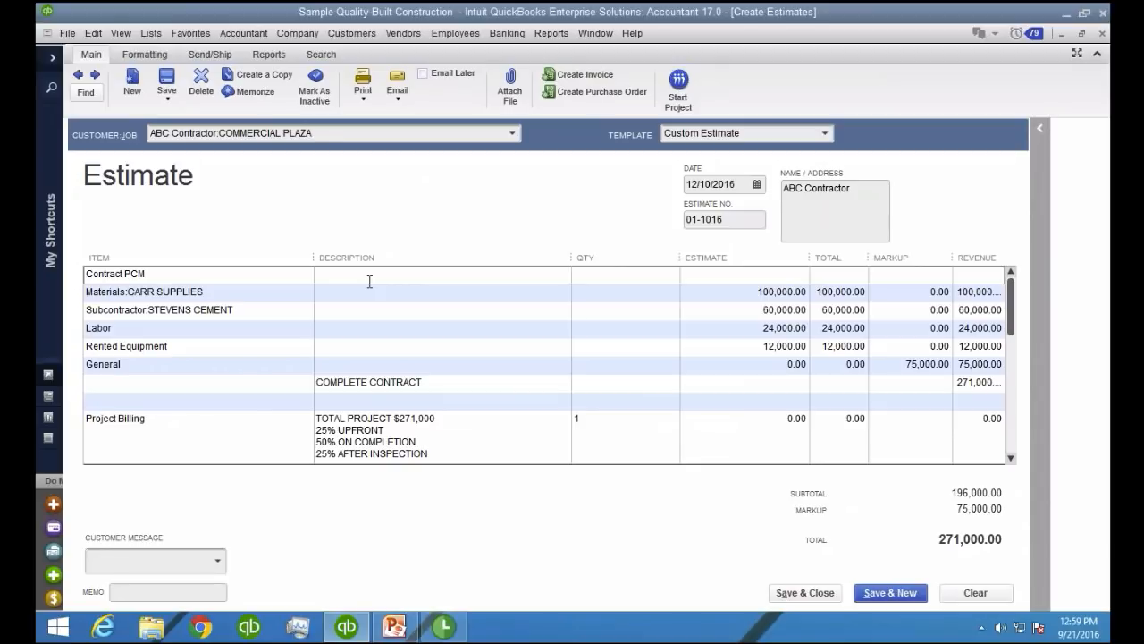
Create a purchase order from the COMMERCIAL PLAZA estimate for only the Materials:CARR SUPPLIES item
left_click(597, 92)
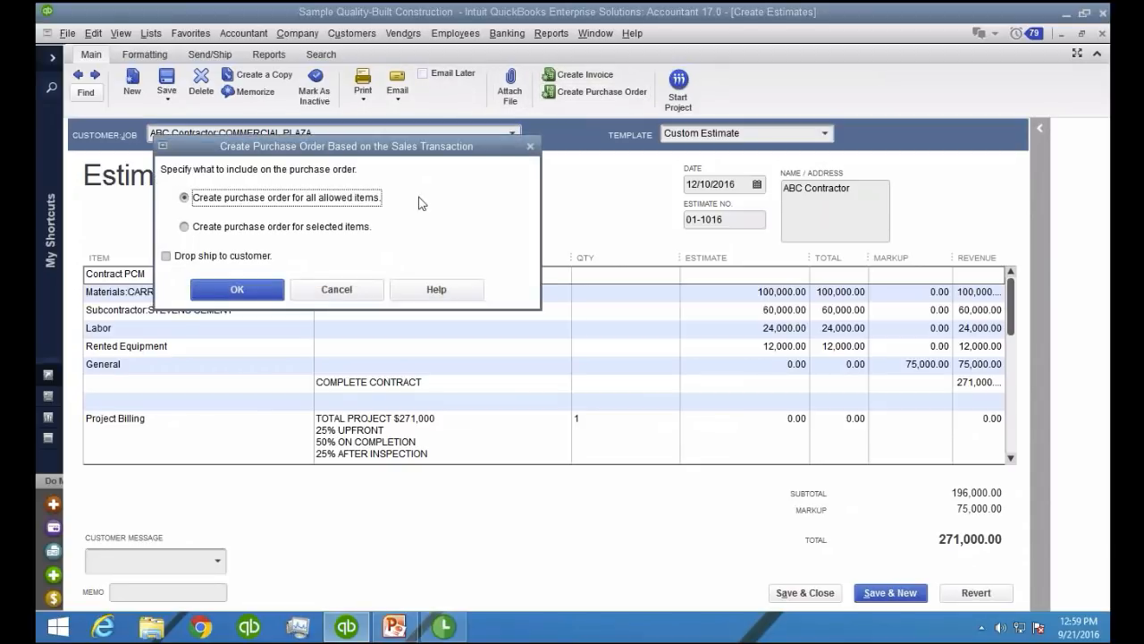
left_click(232, 229)
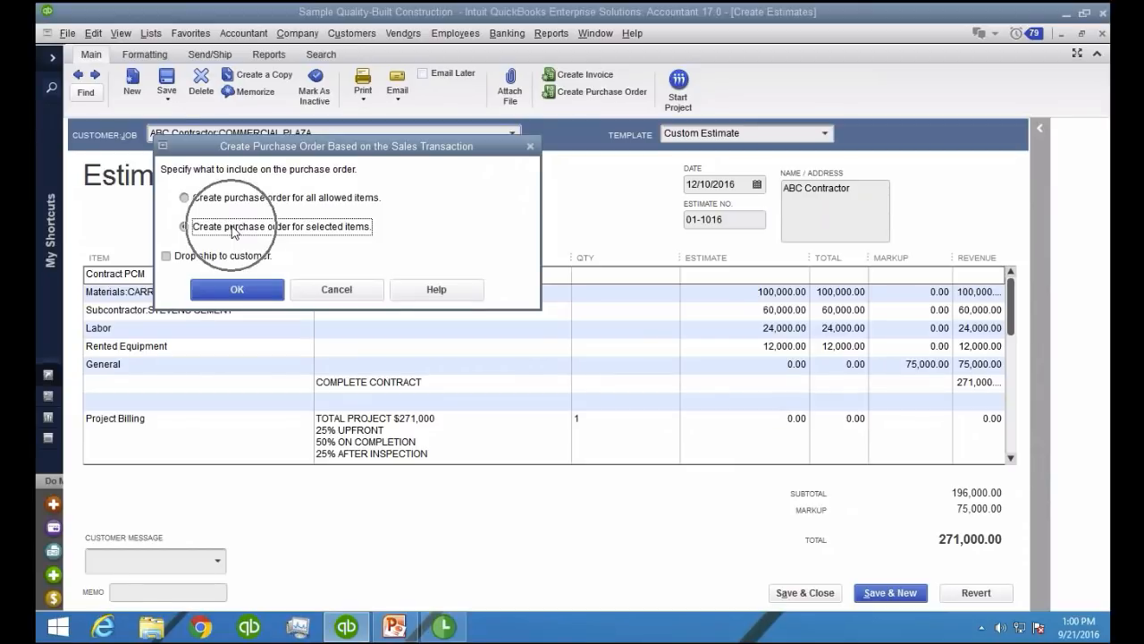
left_click(241, 286)
left_click(109, 211)
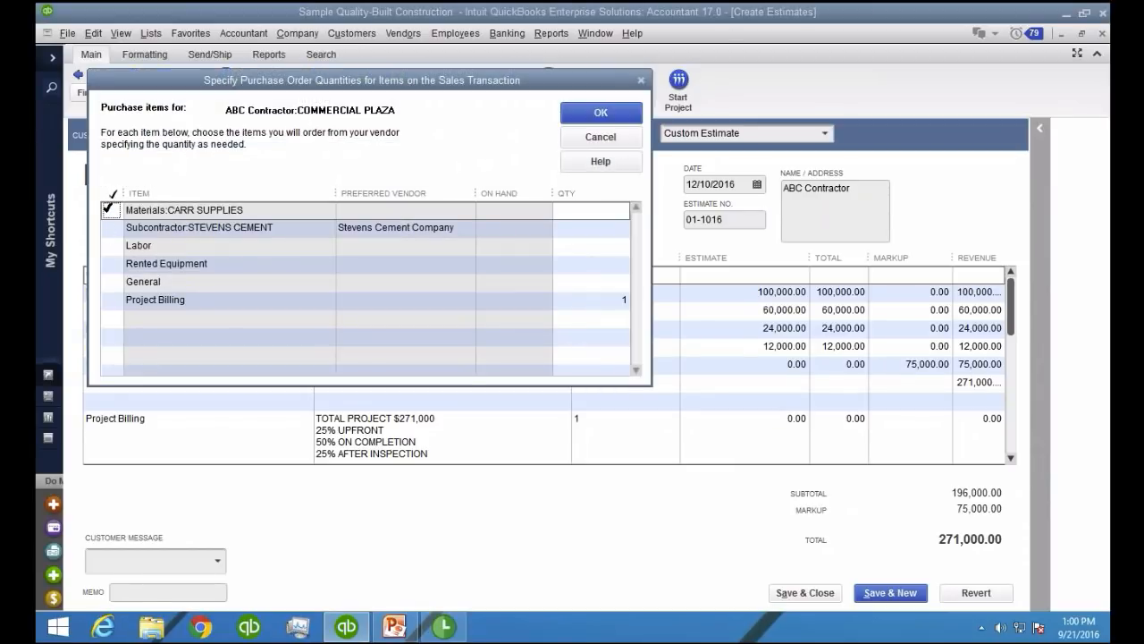
left_click(613, 118)
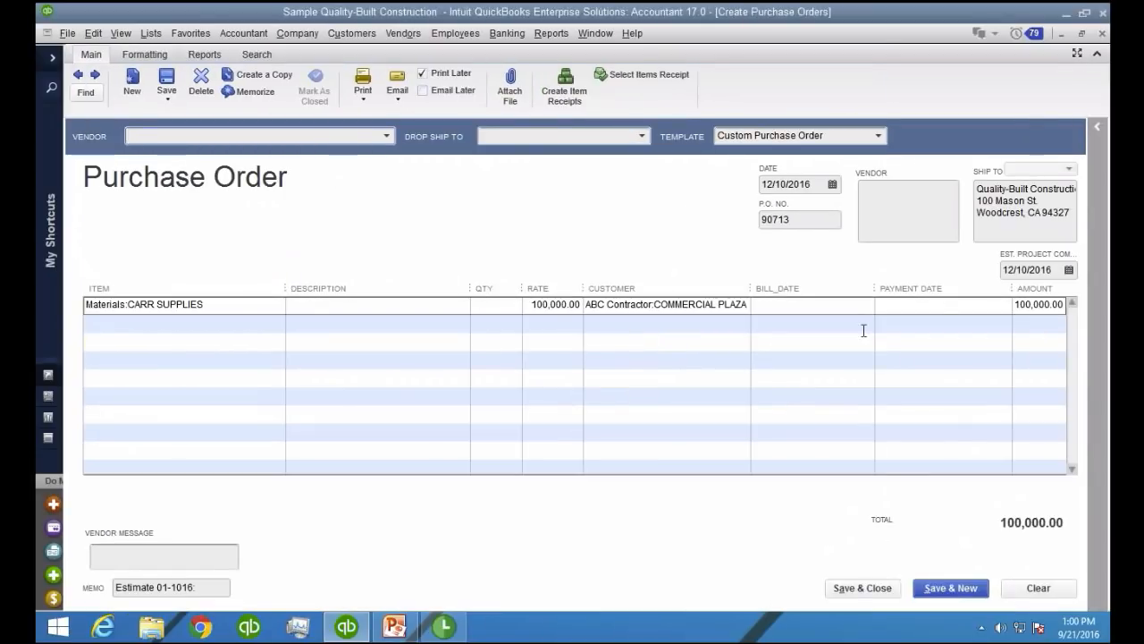
Enter bill date 10/01/2016 and payment date 10/31/2016 on the CARR SUPPLIES line of the purchase order
left_click(851, 305)
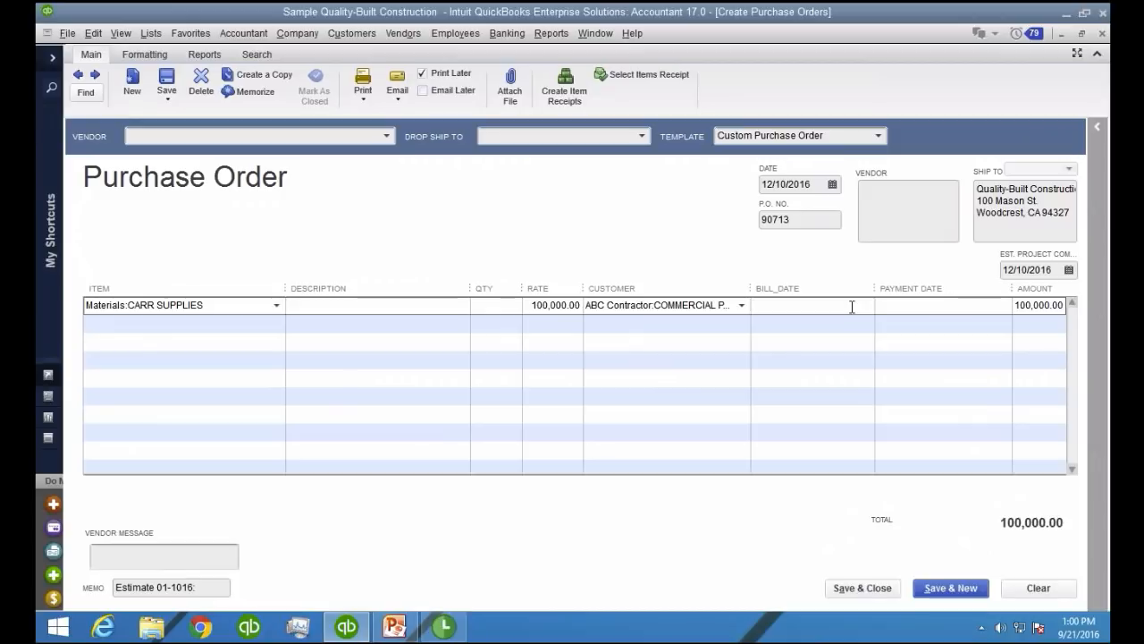
type("10/01/2016")
key("Tab")
type("10/31/2016")
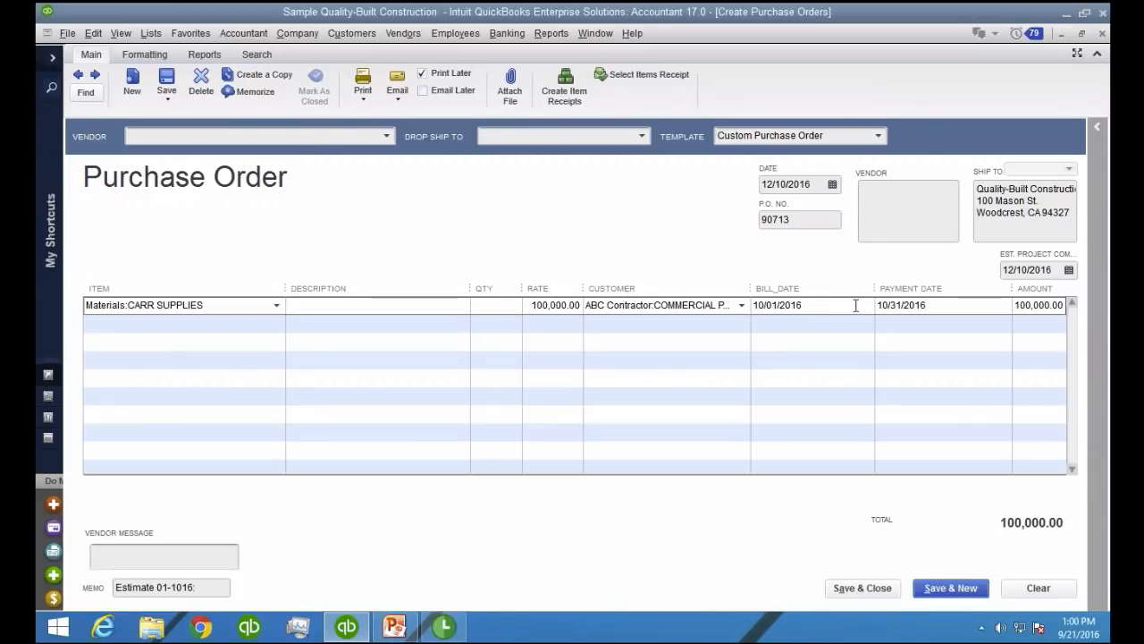
Set the CARR SUPPLIES purchase order's date to 09/21/2016
left_click(823, 185)
left_click_drag(824, 185, 762, 185)
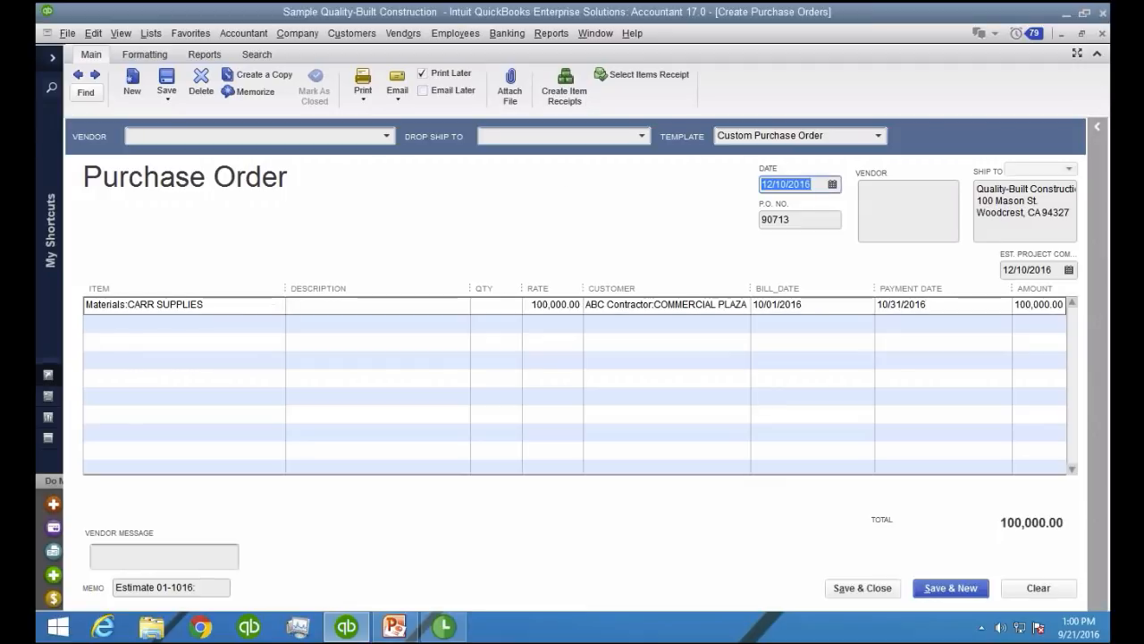
type("09")
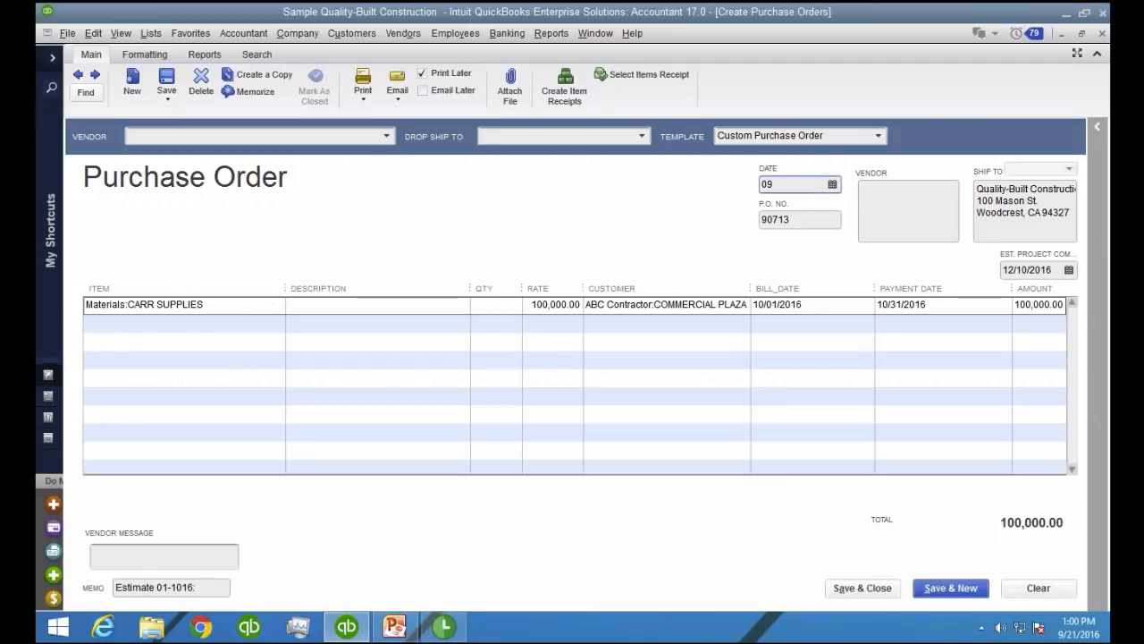
type("/21/2016")
key("Tab")
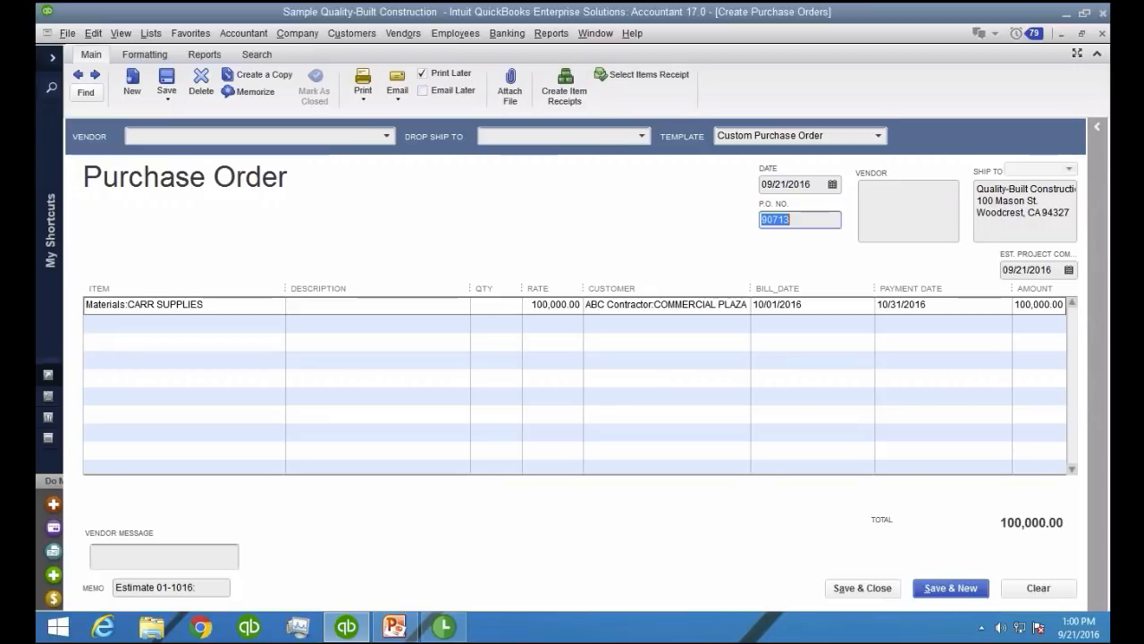
Set the purchase order's estimated project completion date to 02/28/2017
left_click(1068, 269)
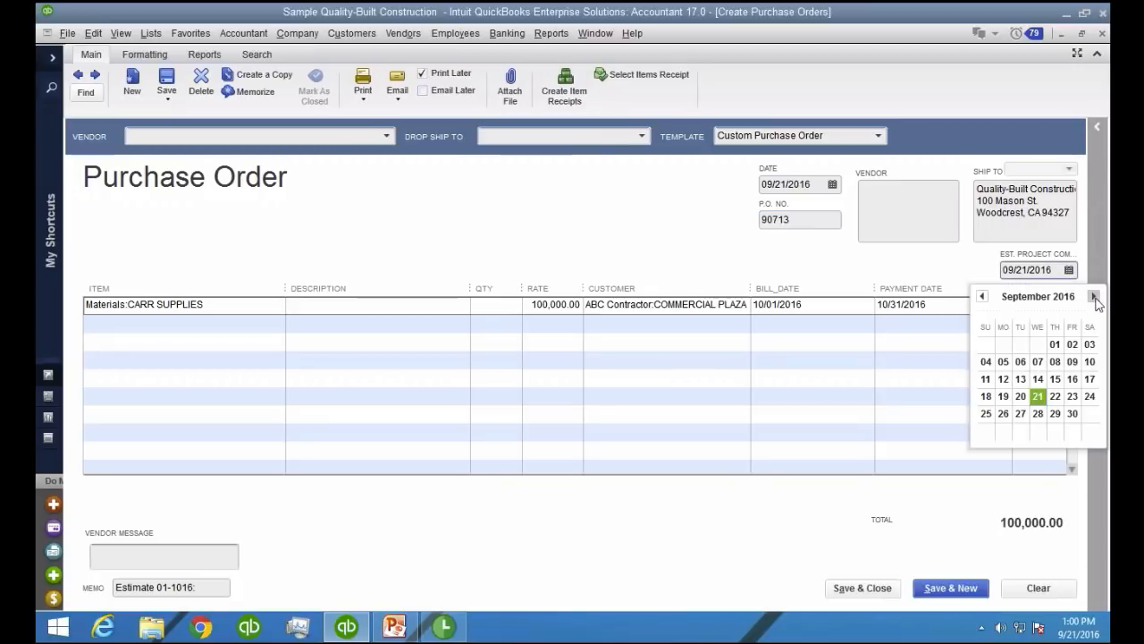
left_click(1095, 295)
left_click(1094, 296)
left_click(1094, 296)
left_click(1094, 296)
left_click(1094, 296)
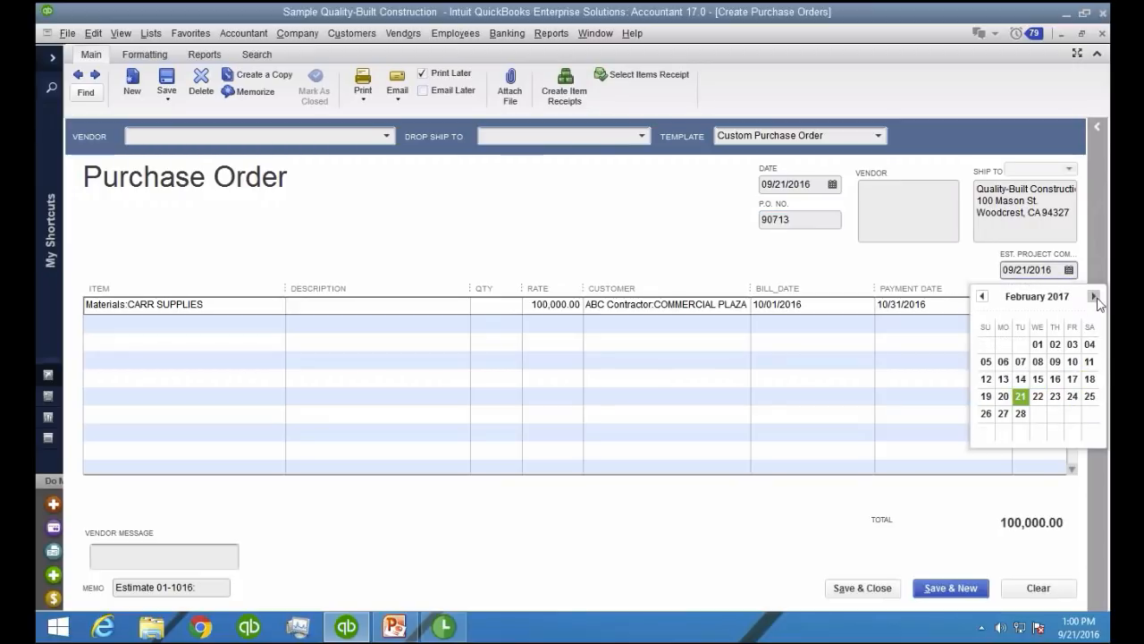
left_click(1020, 413)
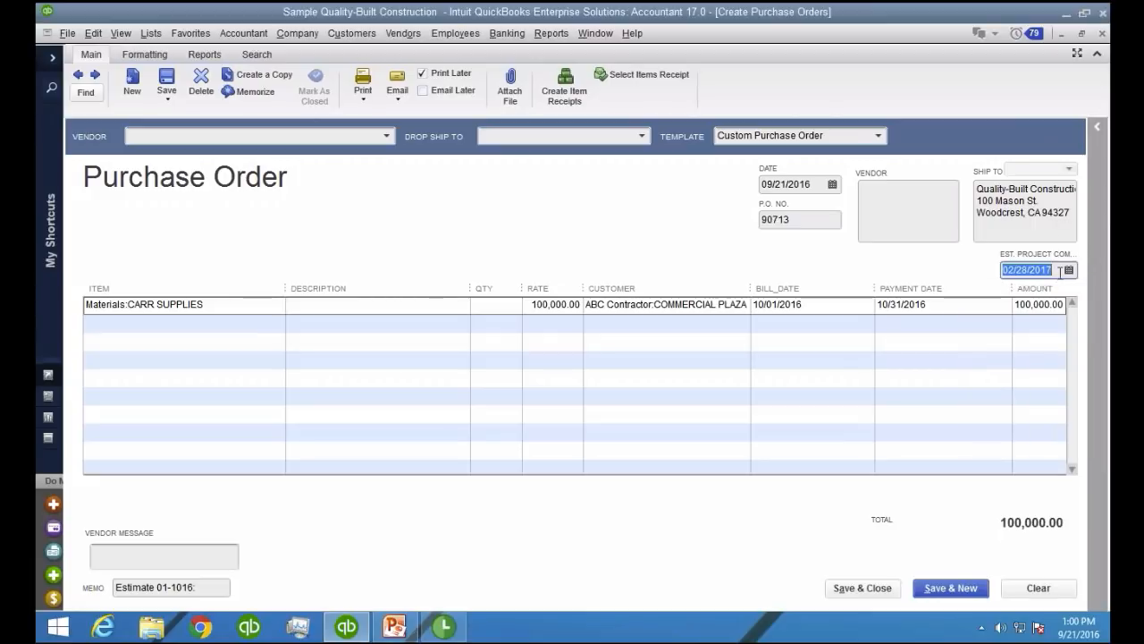
right_click(1024, 276)
left_click(953, 268)
Assign Carr Building Supply as the vendor, and save and close the purchase order
left_click(341, 136)
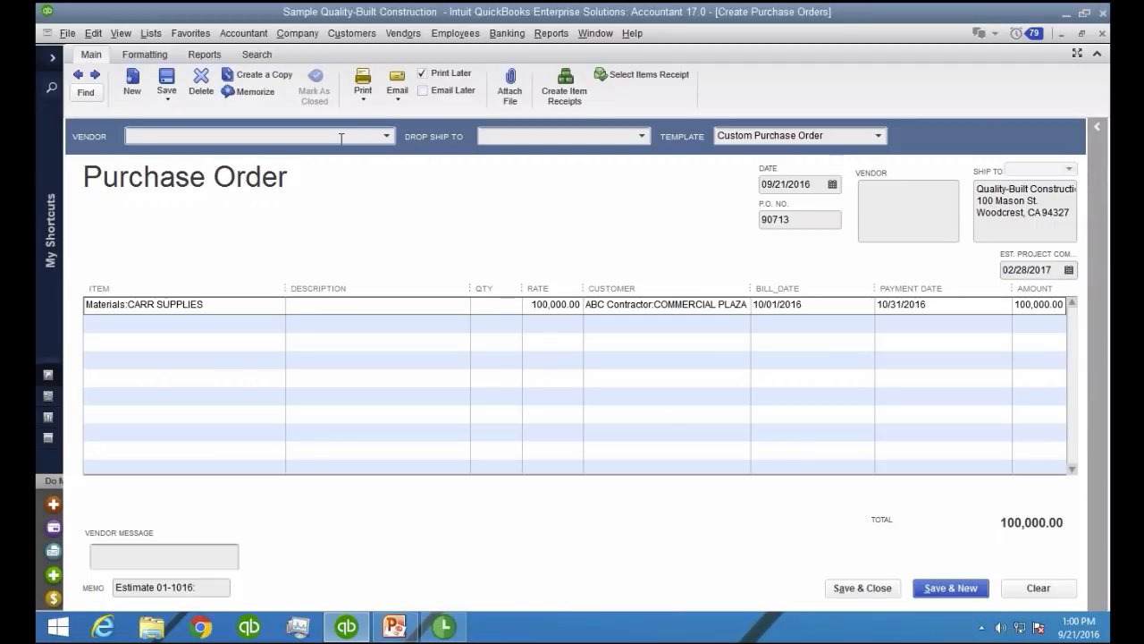
type("Carr Building Supply")
left_click(252, 185)
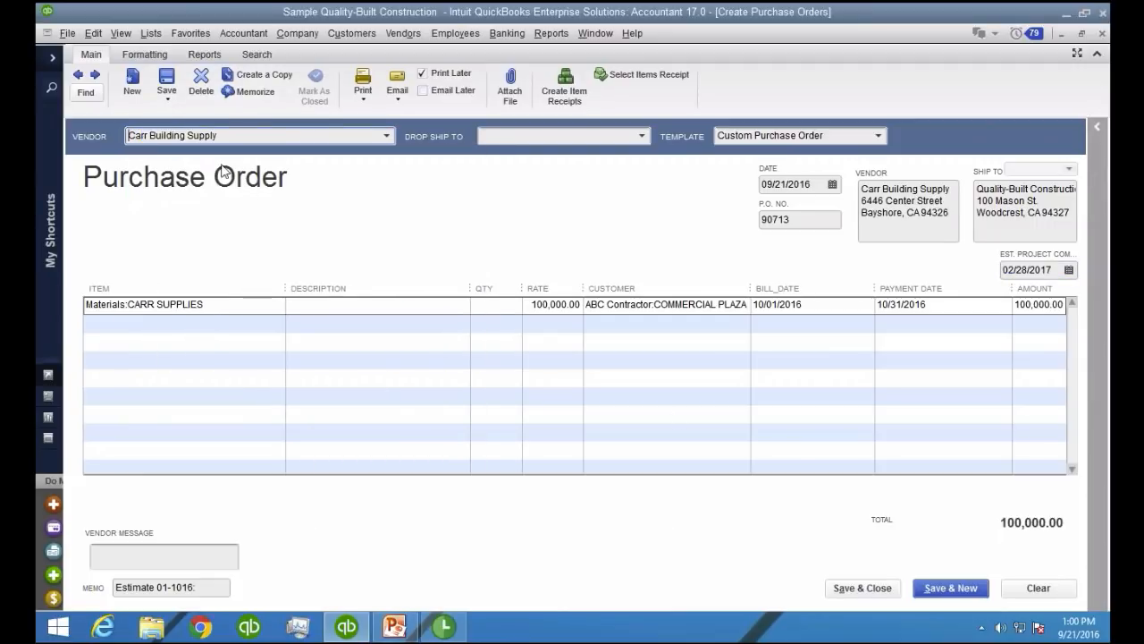
left_click(231, 136)
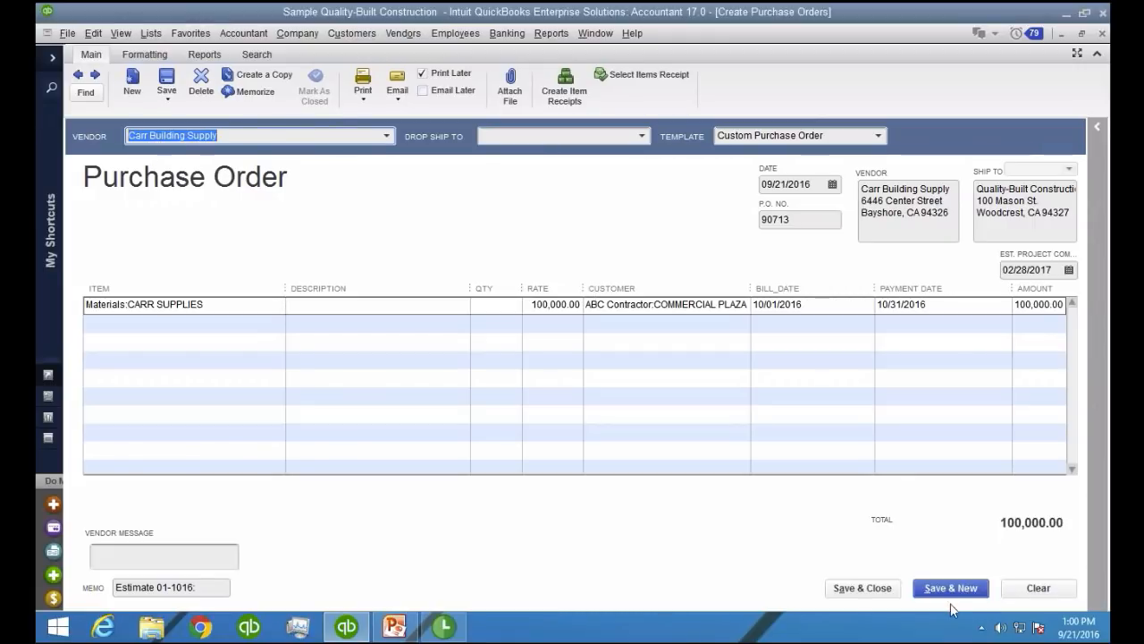
left_click(849, 590)
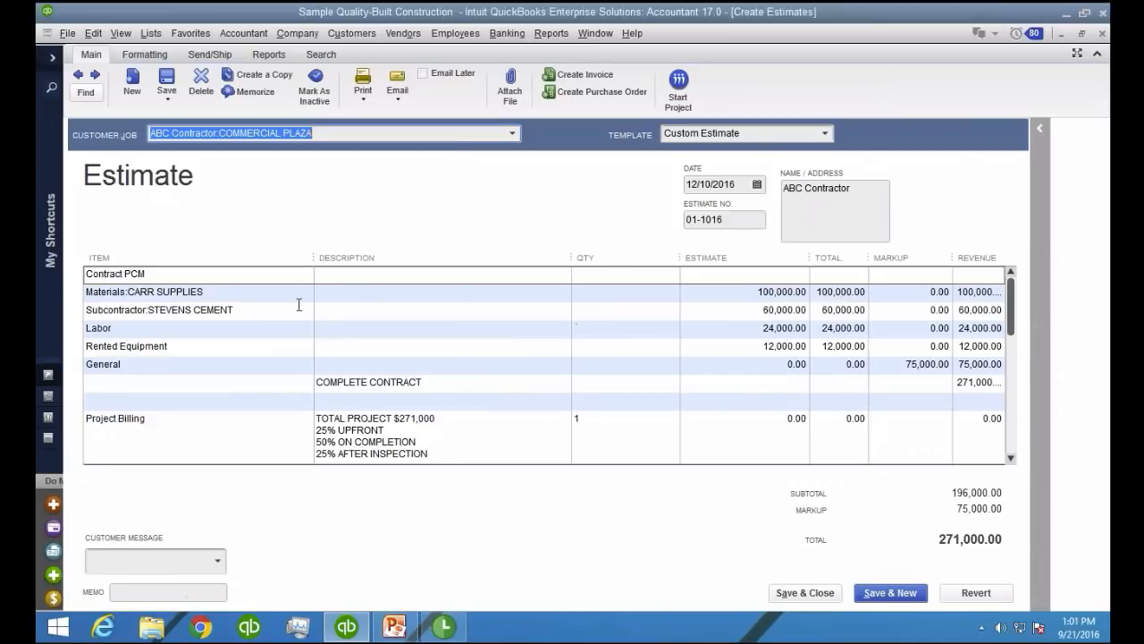
Create a purchase order from the estimate for only the Subcontractor:STEVENS CEMENT item
left_click(280, 317)
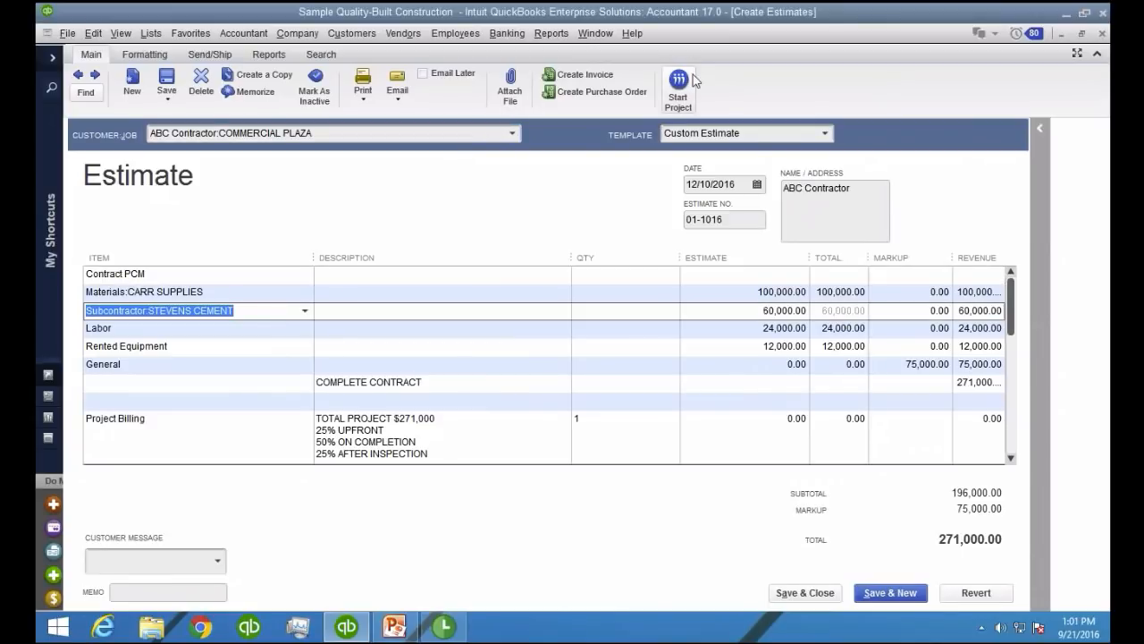
left_click(592, 93)
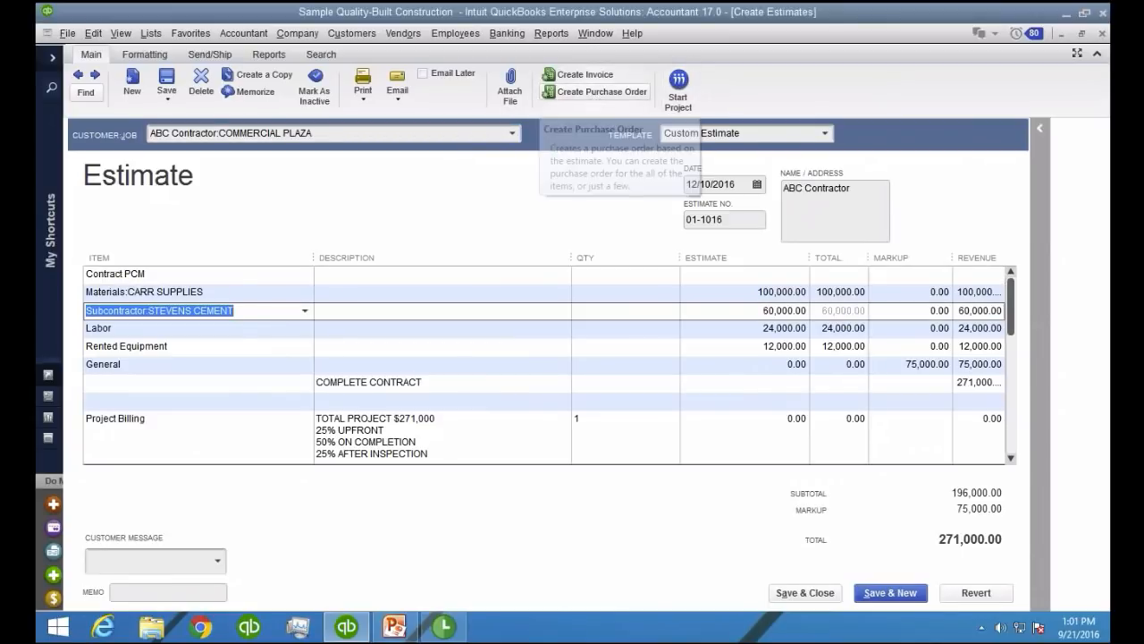
left_click(250, 232)
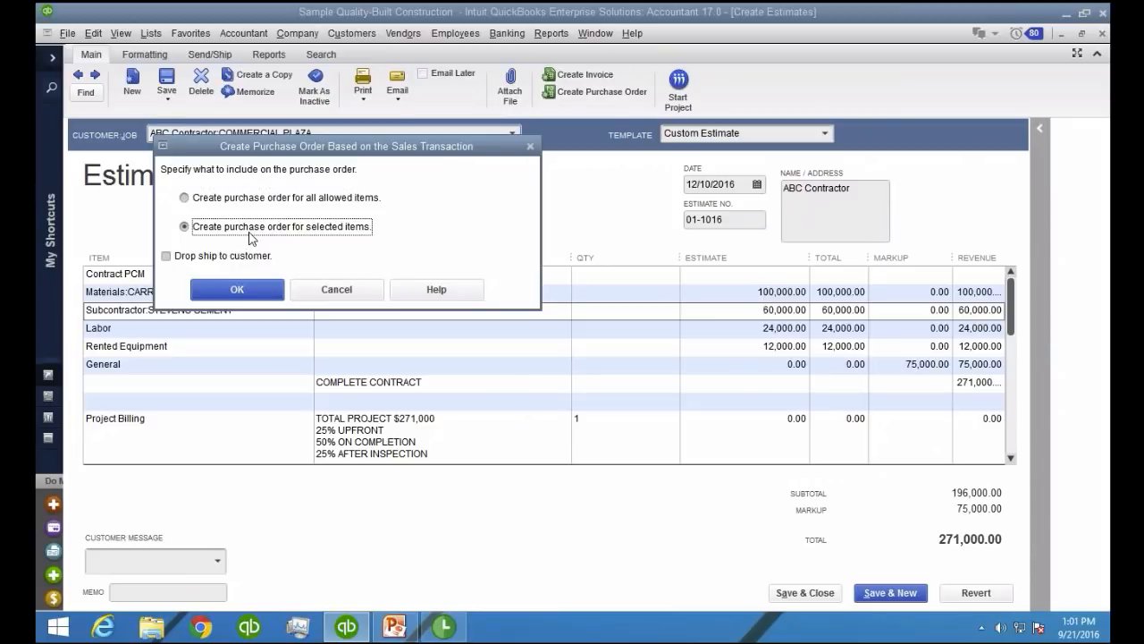
left_click(241, 290)
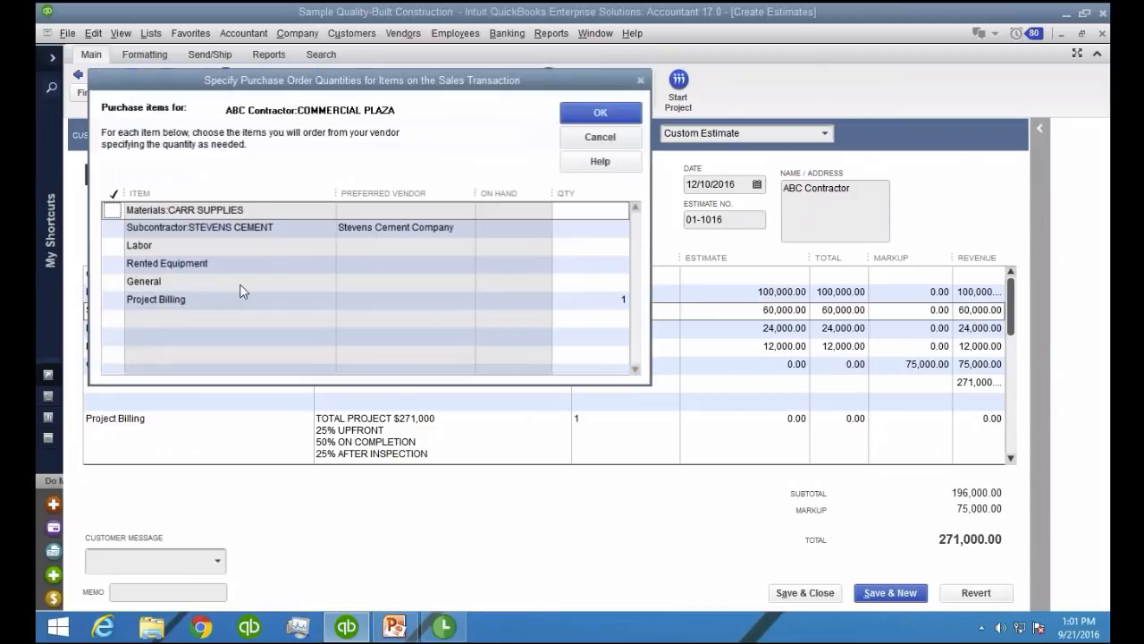
left_click(111, 229)
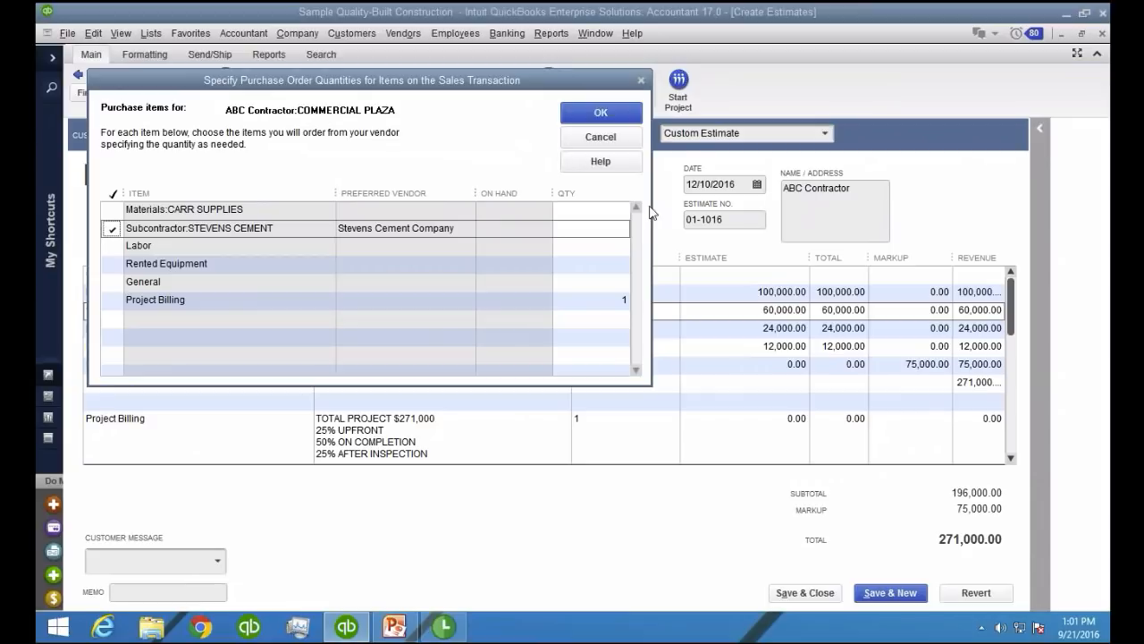
left_click(619, 119)
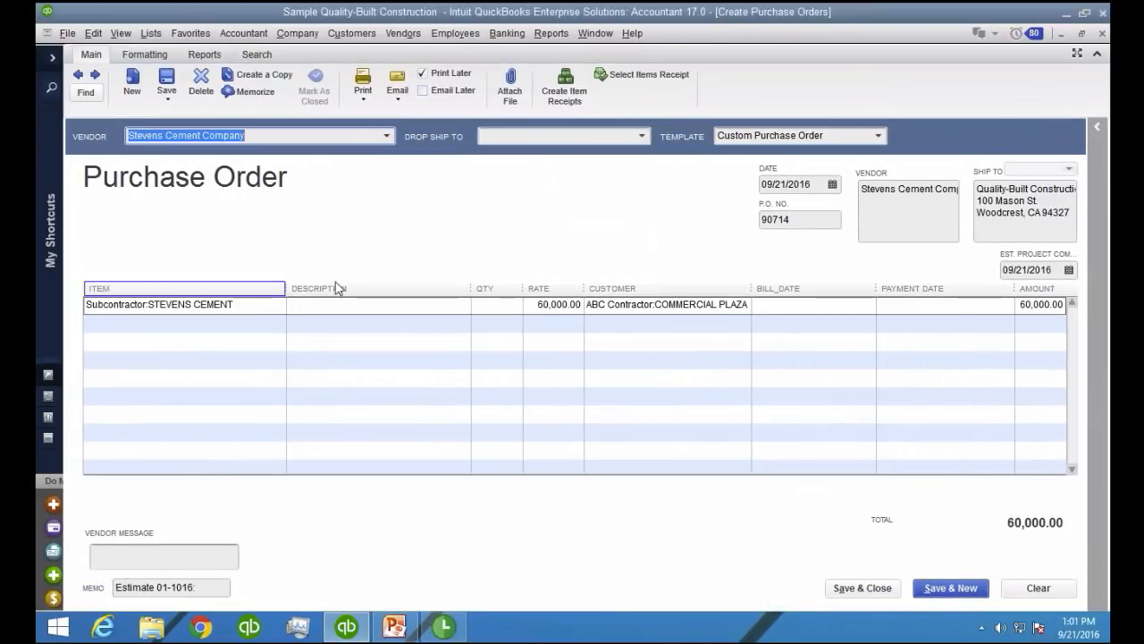
Set the Stevens Cement order's project completion to 02/28/2017, bill date to 11/05/2016 and payment date to 11/15/2016, and save and close it
double_click(1046, 271)
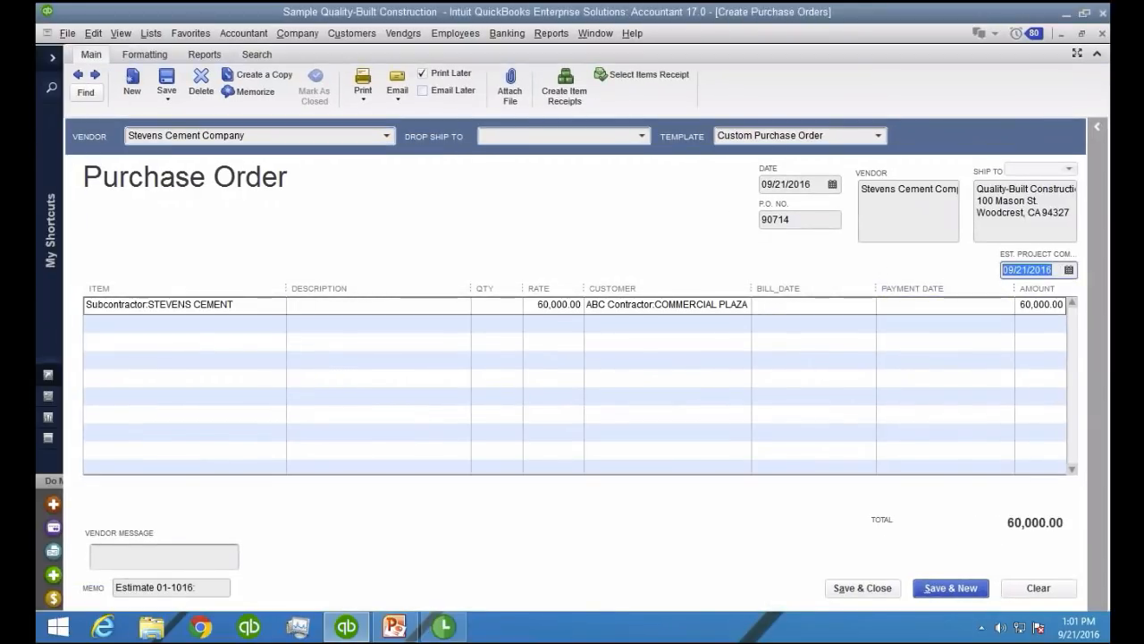
type("02/28/2017")
left_click(788, 304)
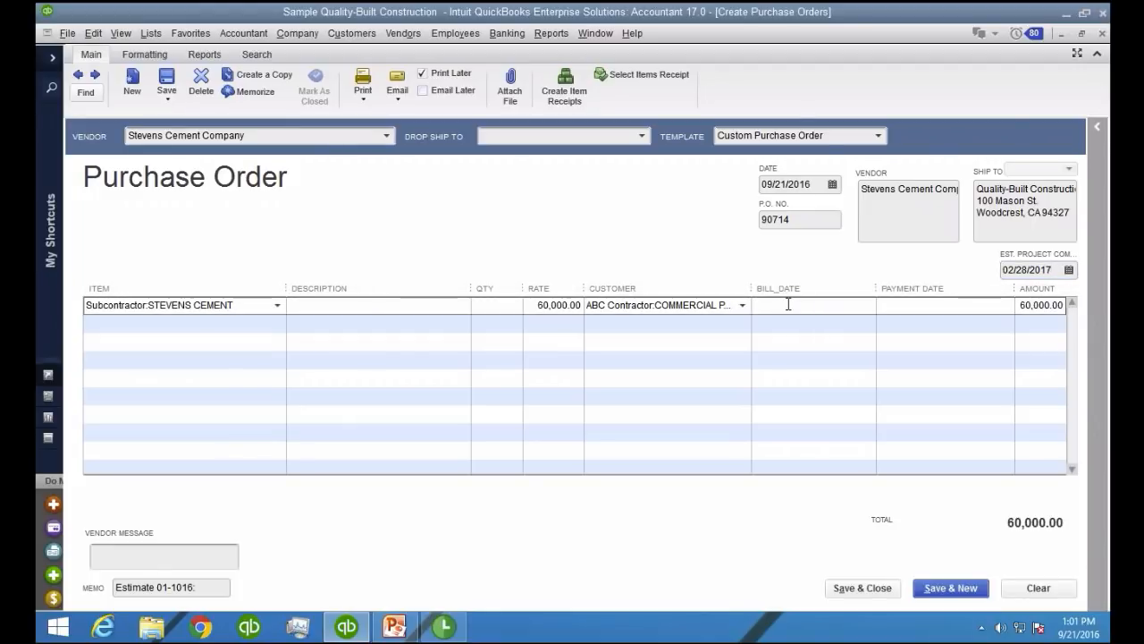
type("11/05/201")
type("11/")
type("15/2")
left_click(789, 305)
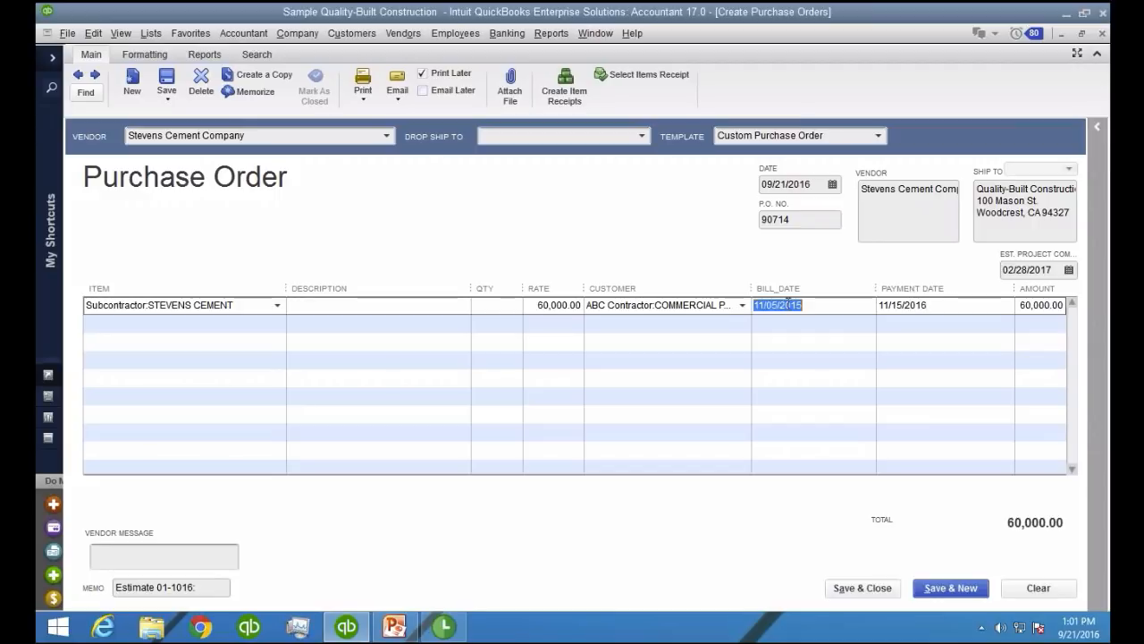
type("6")
key("Tab")
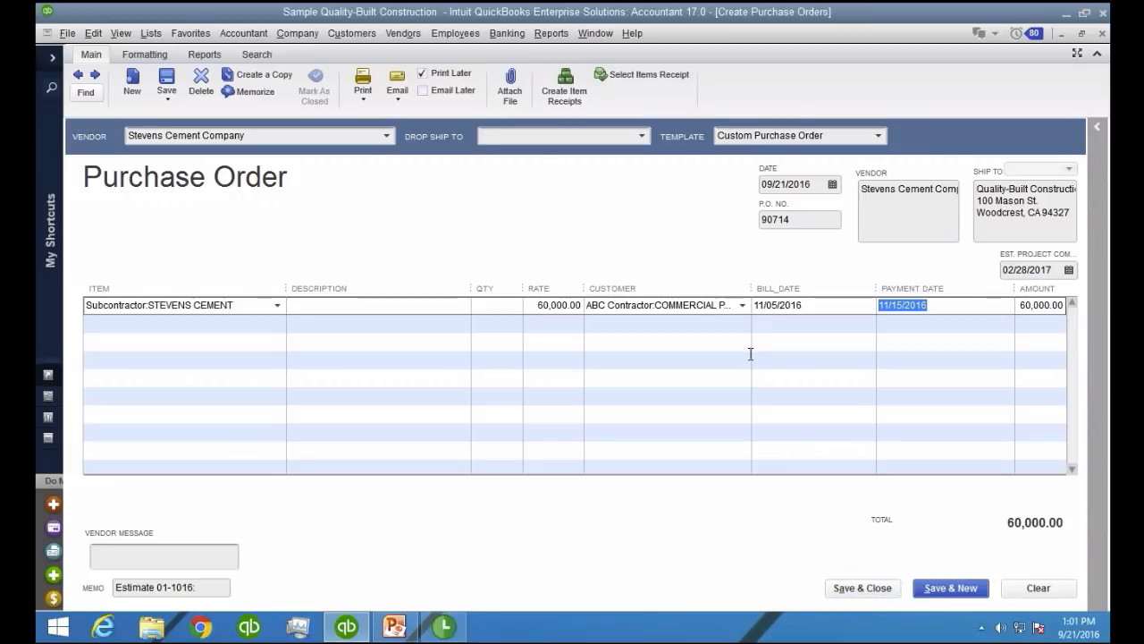
left_click(860, 589)
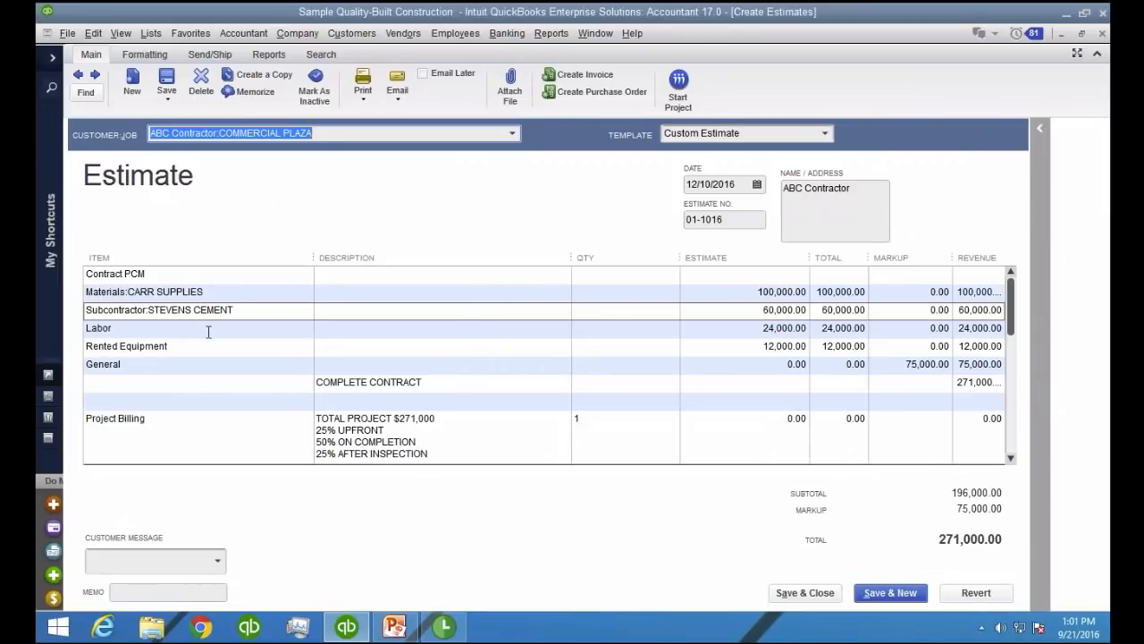
Create a purchase order from the estimate for only the Rented Equipment item
left_click(208, 329)
left_click(208, 347)
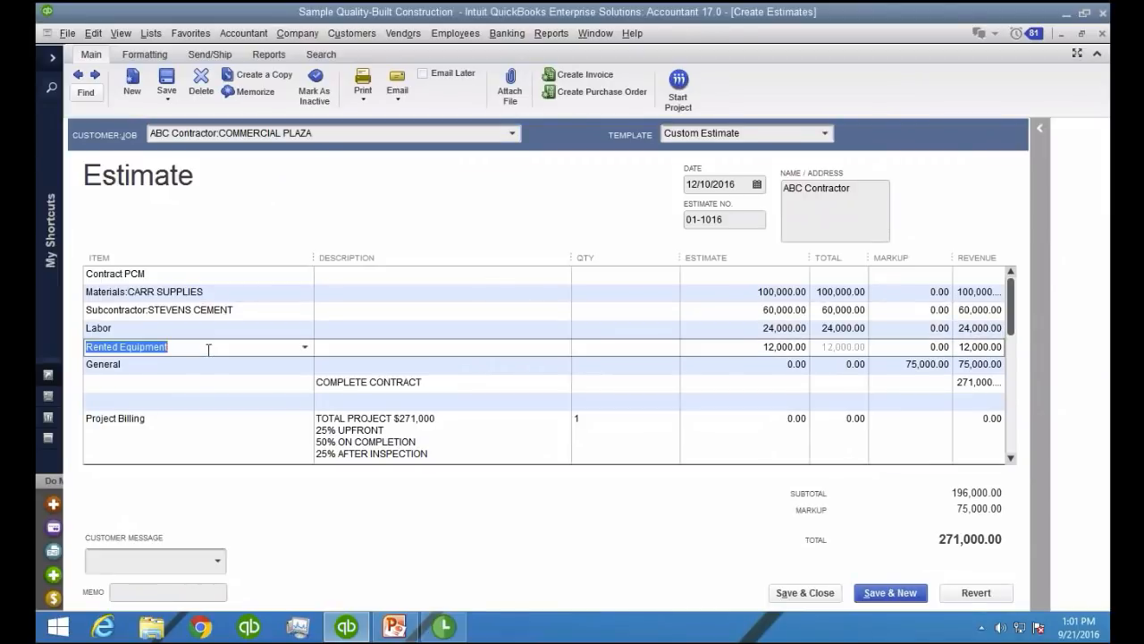
left_click(547, 91)
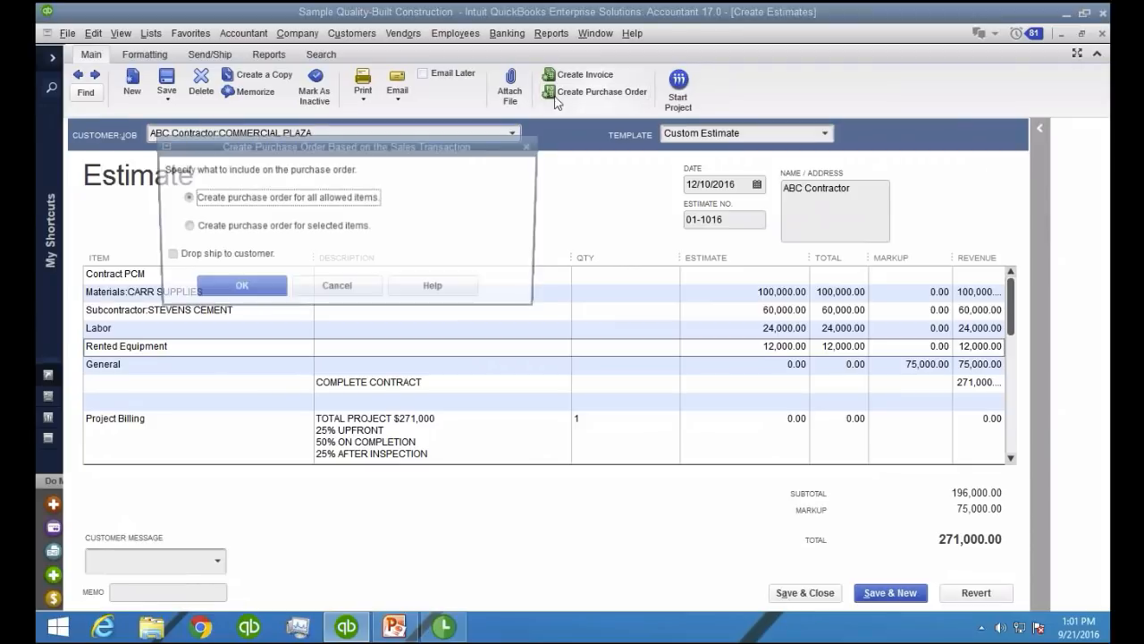
left_click(230, 228)
left_click(233, 284)
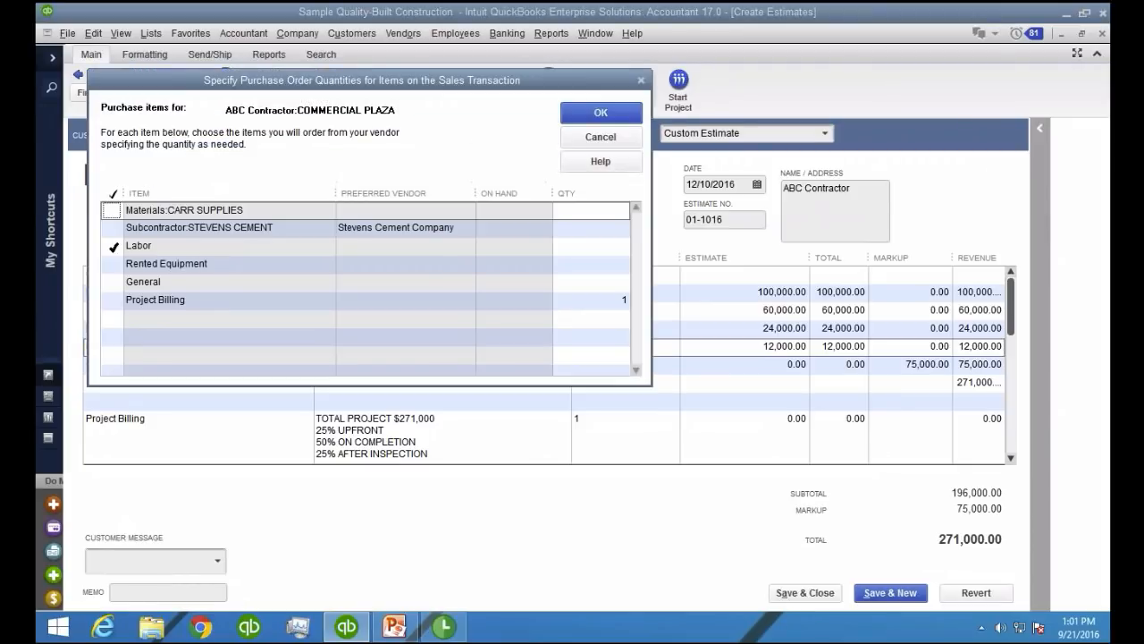
left_click(112, 280)
left_click(111, 281)
left_click(111, 263)
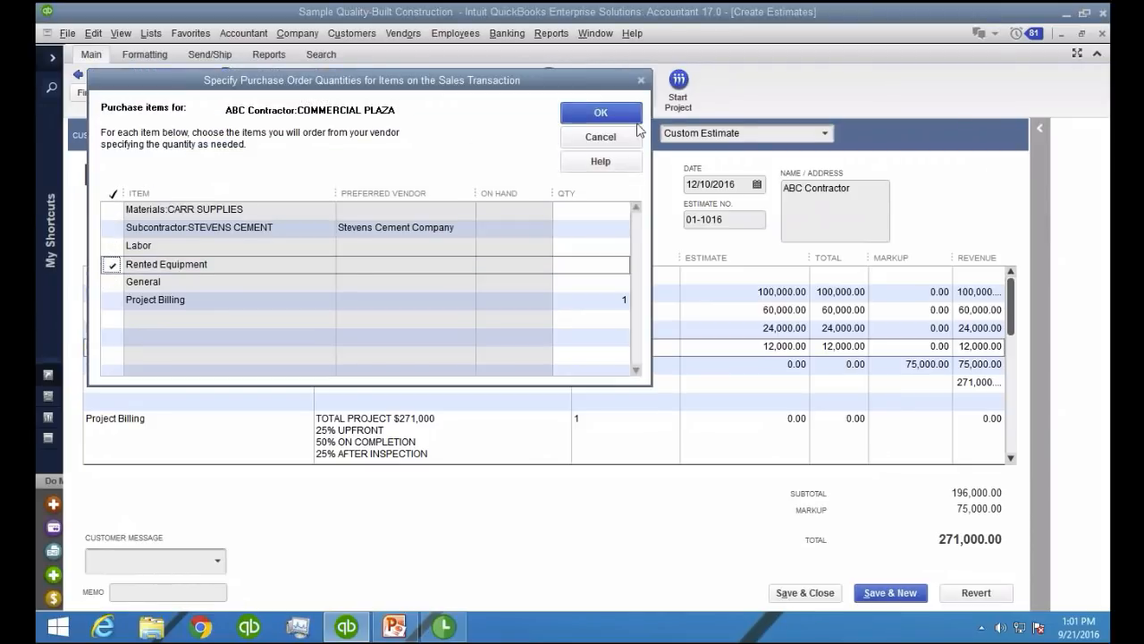
left_click(601, 113)
Assign SUNBELT EQUIPMENT as the vendor and set the estimated project completion date to 02/28/2017
type("Successful Contractor Magazine")
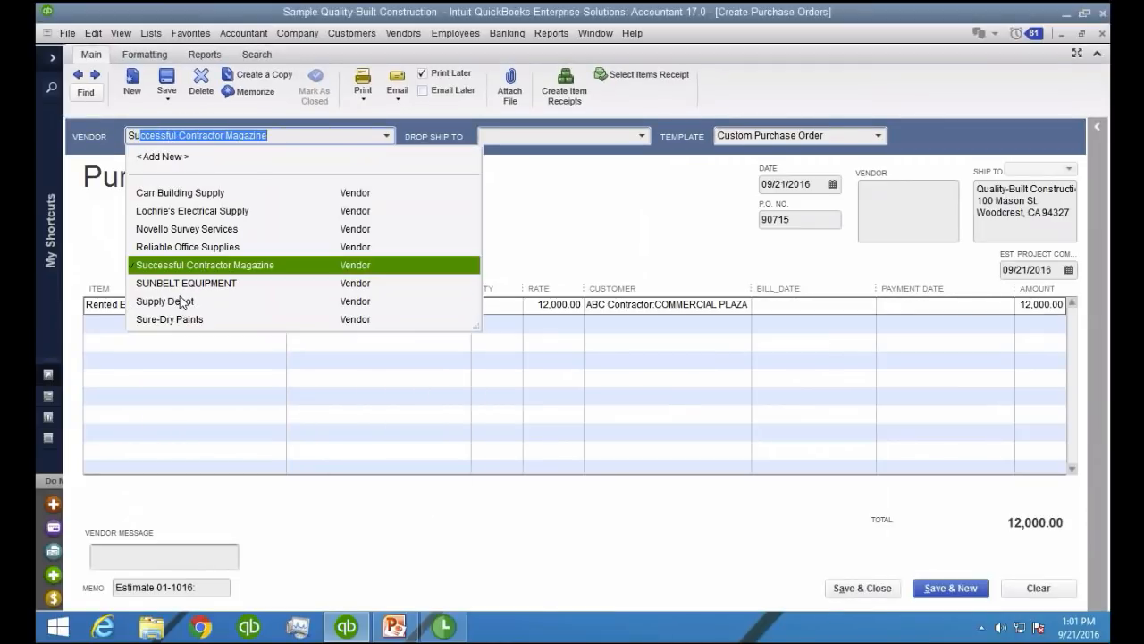
left_click(185, 283)
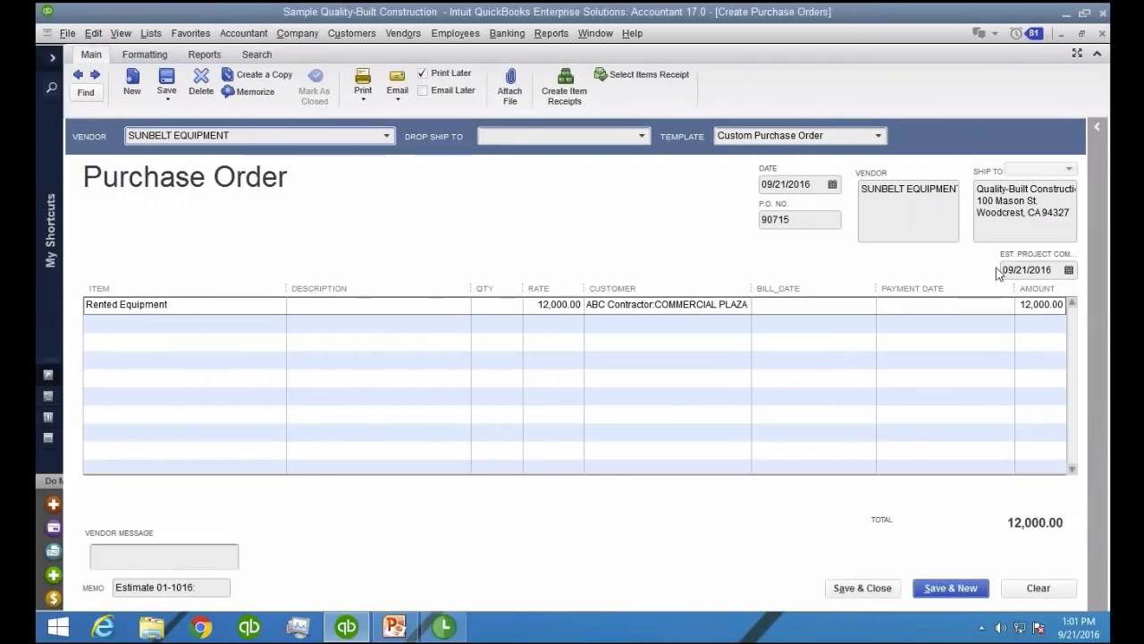
left_click(1076, 273)
type("02/28/2017")
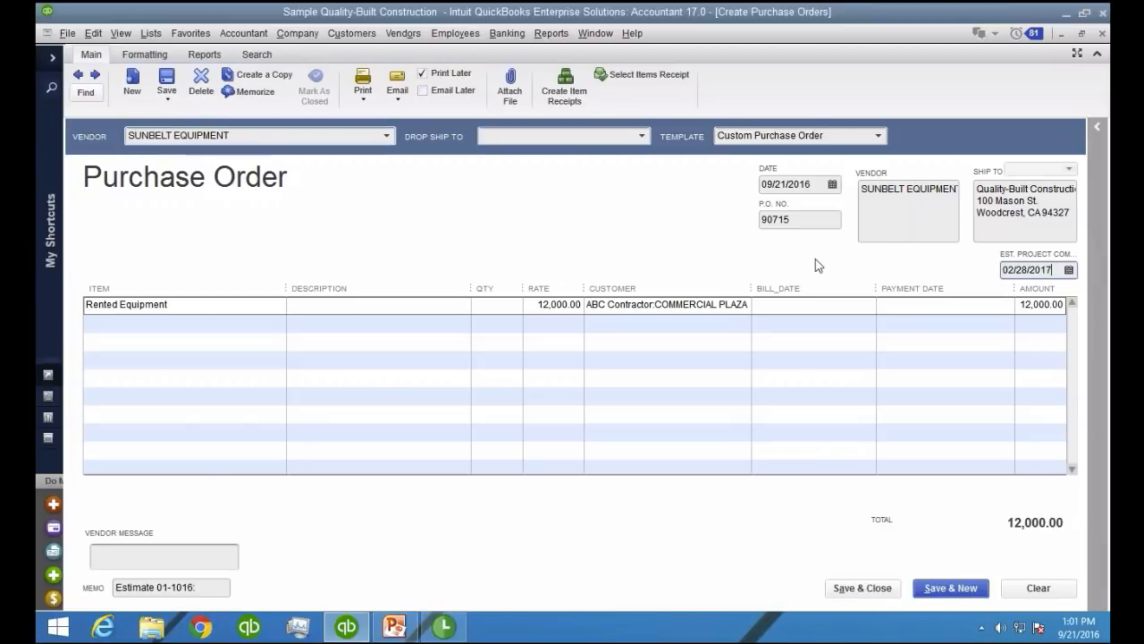
Set the Rented Equipment line's bill date to 09/21/2016 and payment date to 11/20/2016, and save and close the purchase order
left_click(787, 307)
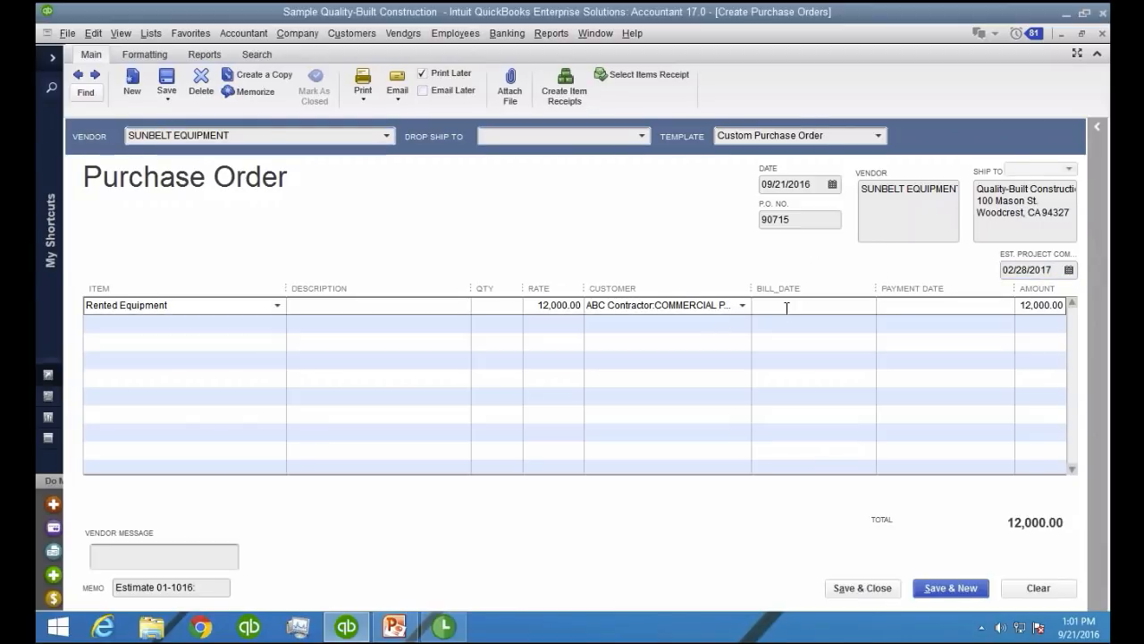
type("09/21/2012")
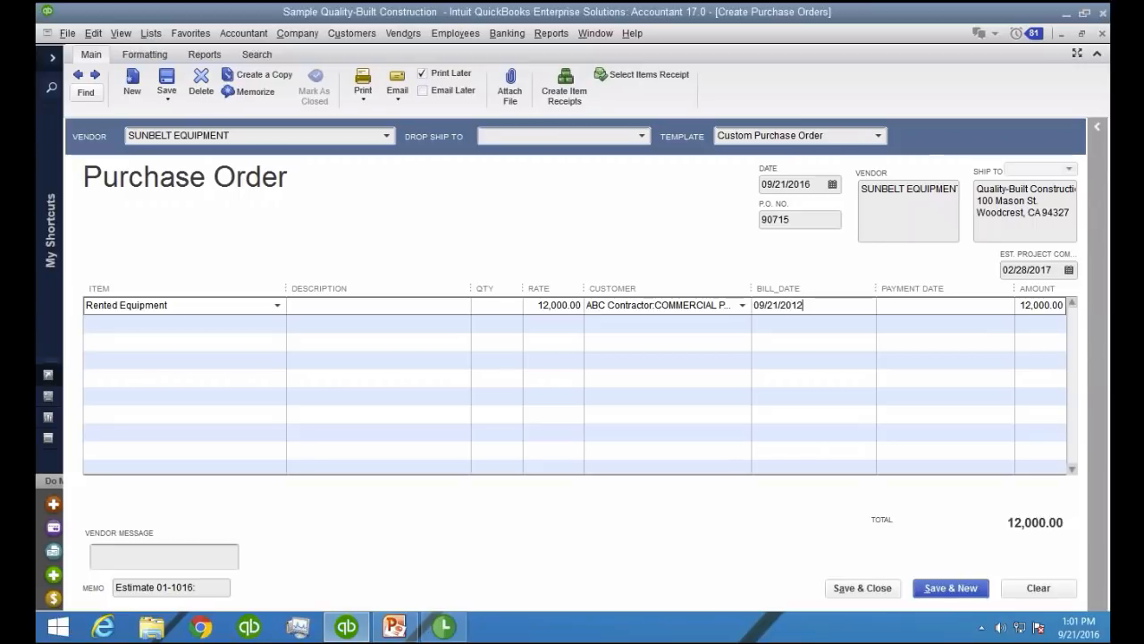
key("BackSpace")
type("6")
key("Tab")
type("/11/")
key("BackSpace")
key("BackSpace")
key("BackSpace")
type("11/20")
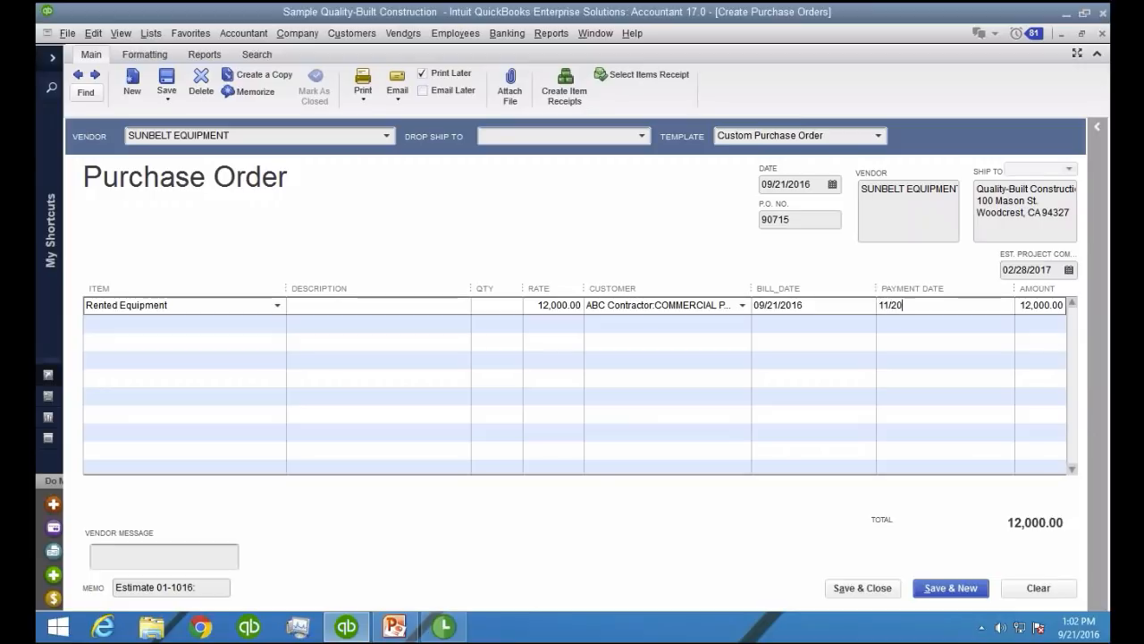
type("/2016")
key("Tab")
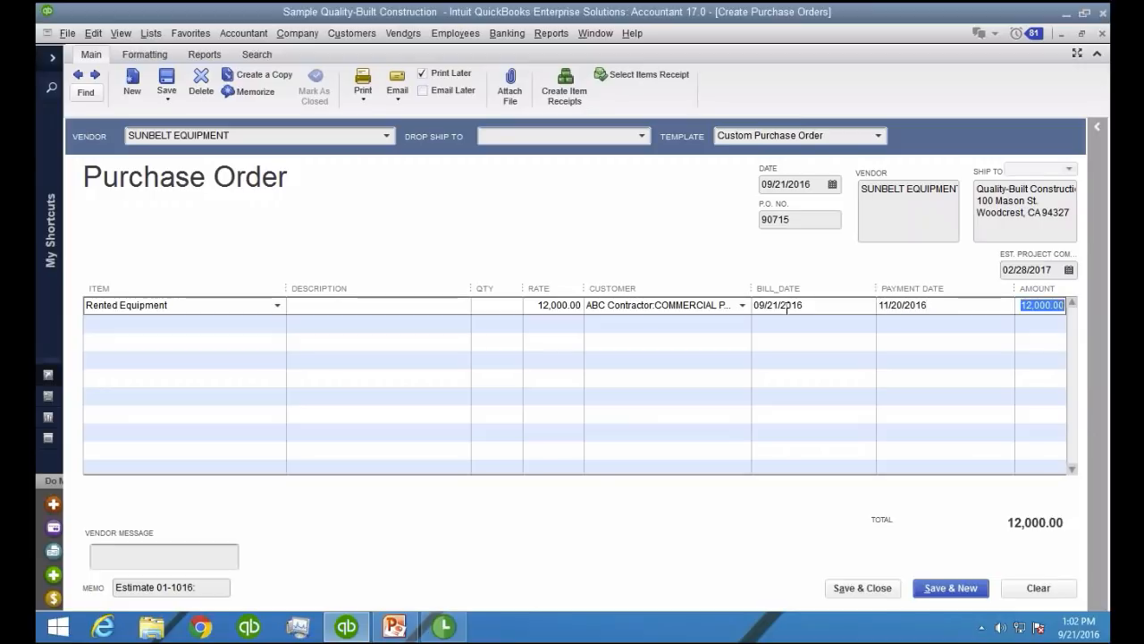
left_click(862, 587)
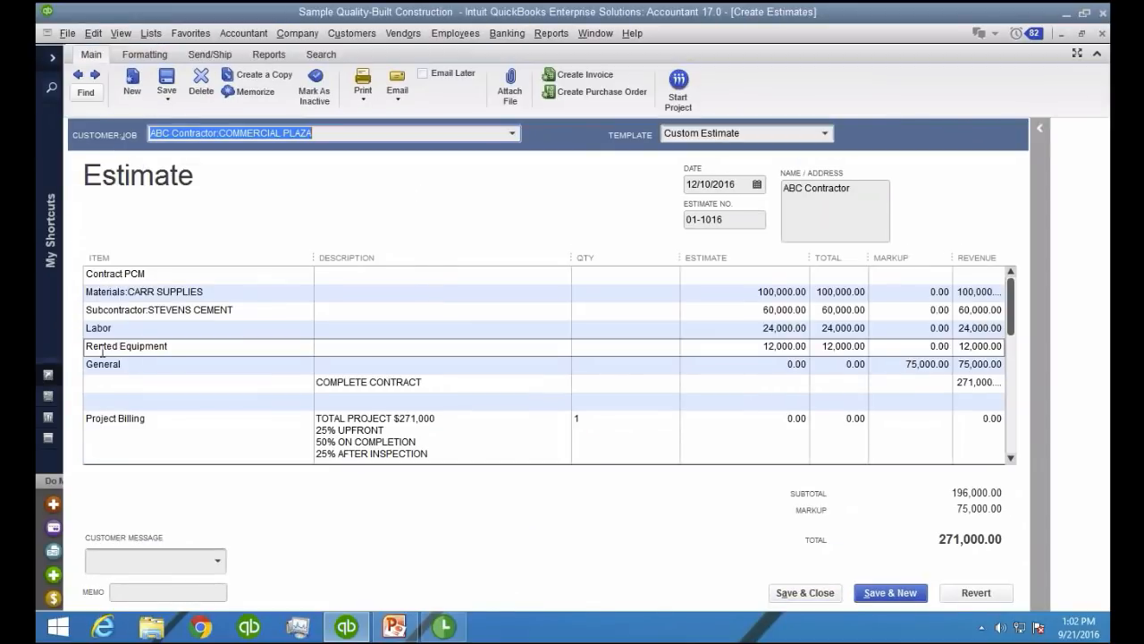
Review the Labor and Rented Equipment lines of the COMMERCIAL PLAZA estimate, and save and close it
left_click(139, 330)
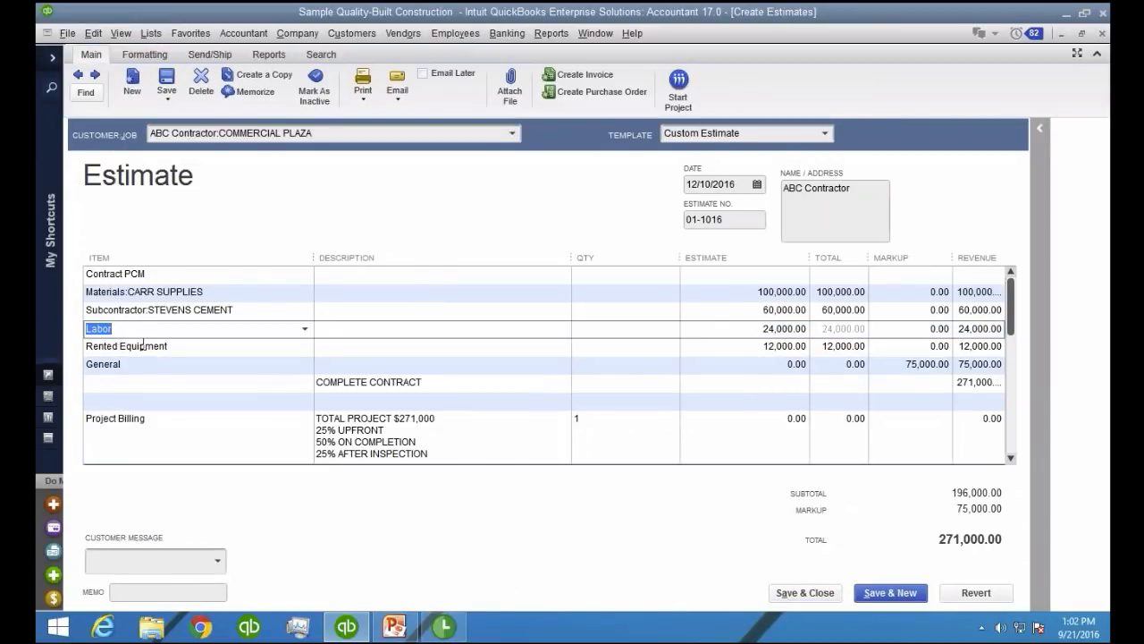
left_click(143, 345)
left_click(145, 378)
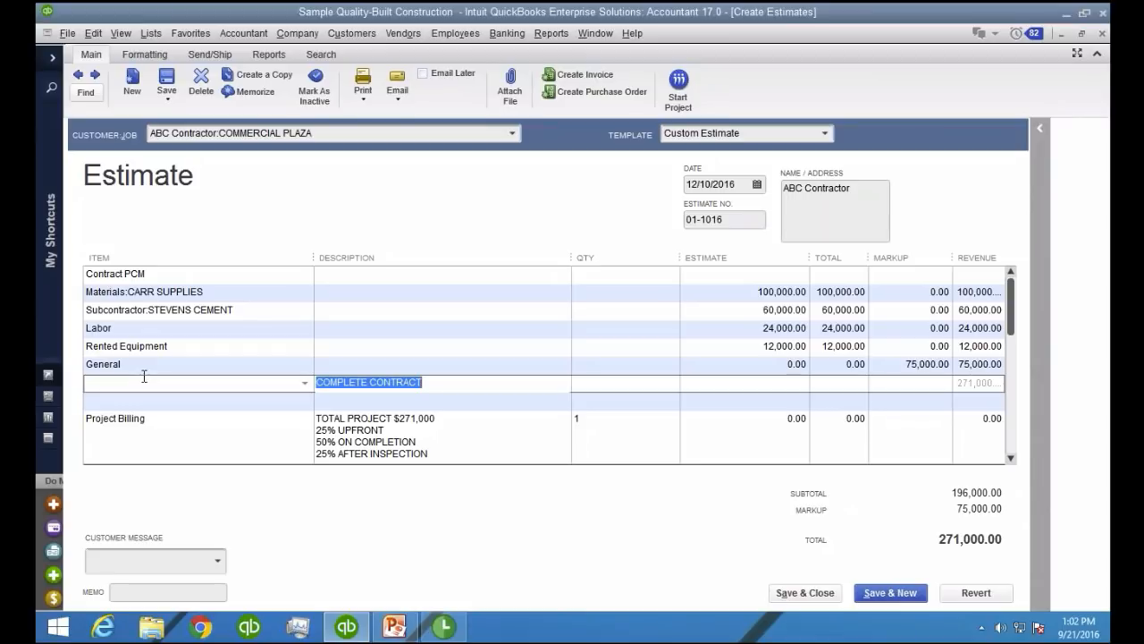
left_click(144, 327)
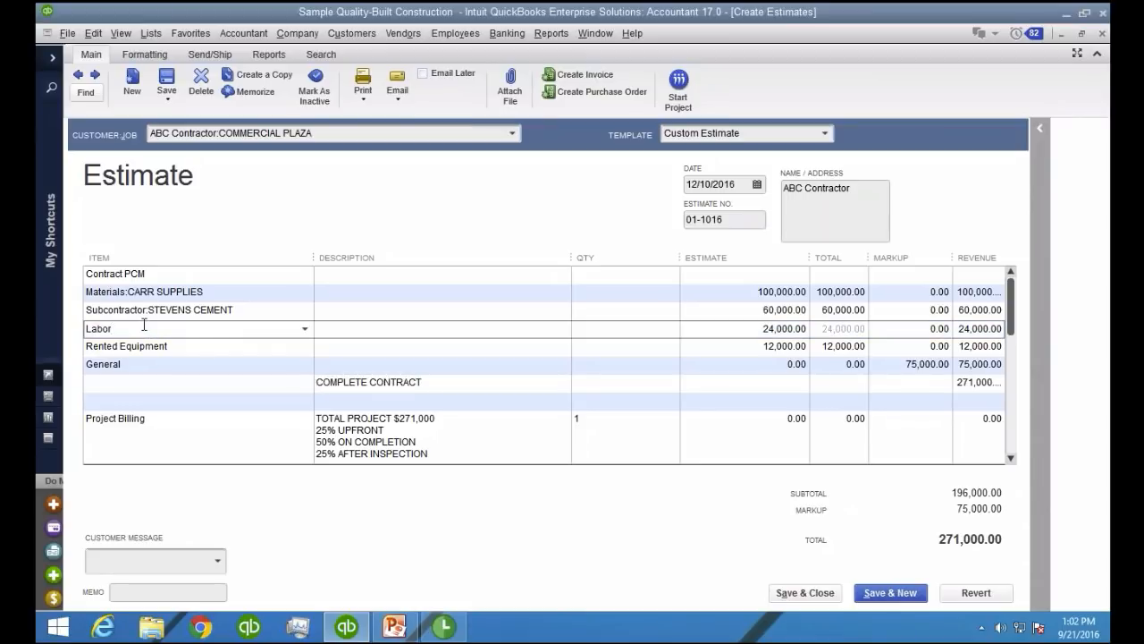
left_click(804, 593)
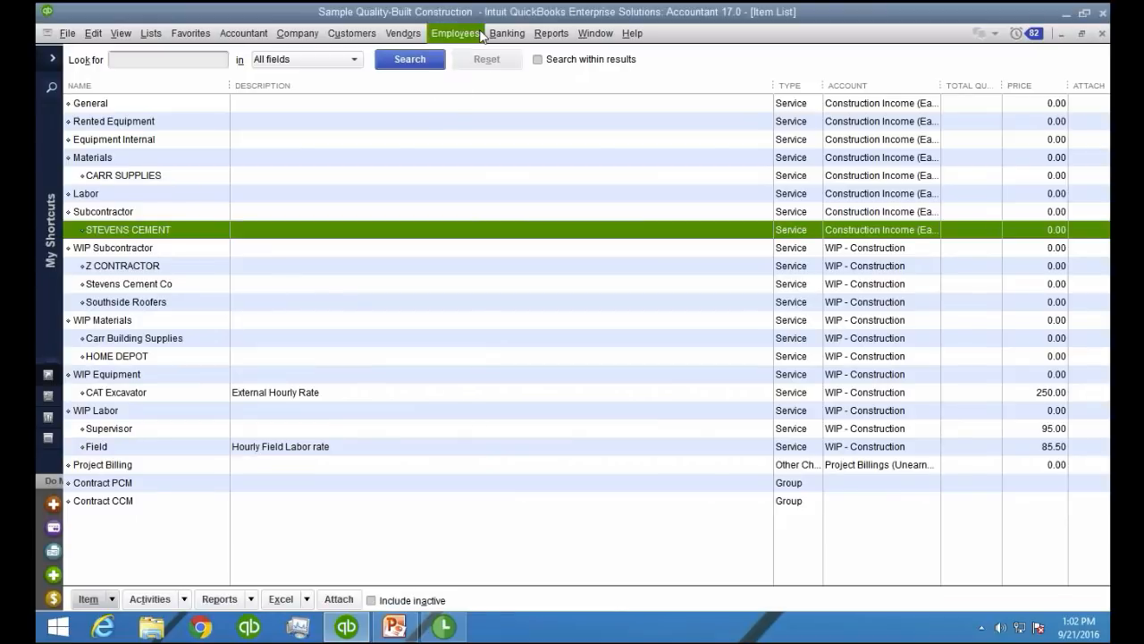
Open the Payroll Center and start an unscheduled payroll to pay employees
left_click(445, 36)
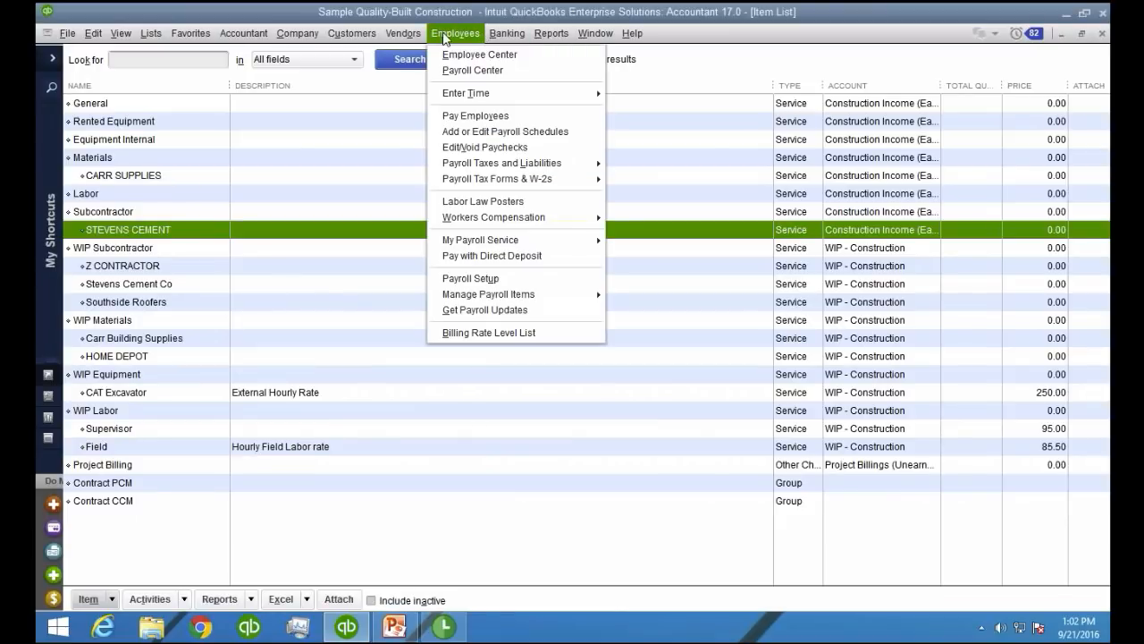
left_click(473, 71)
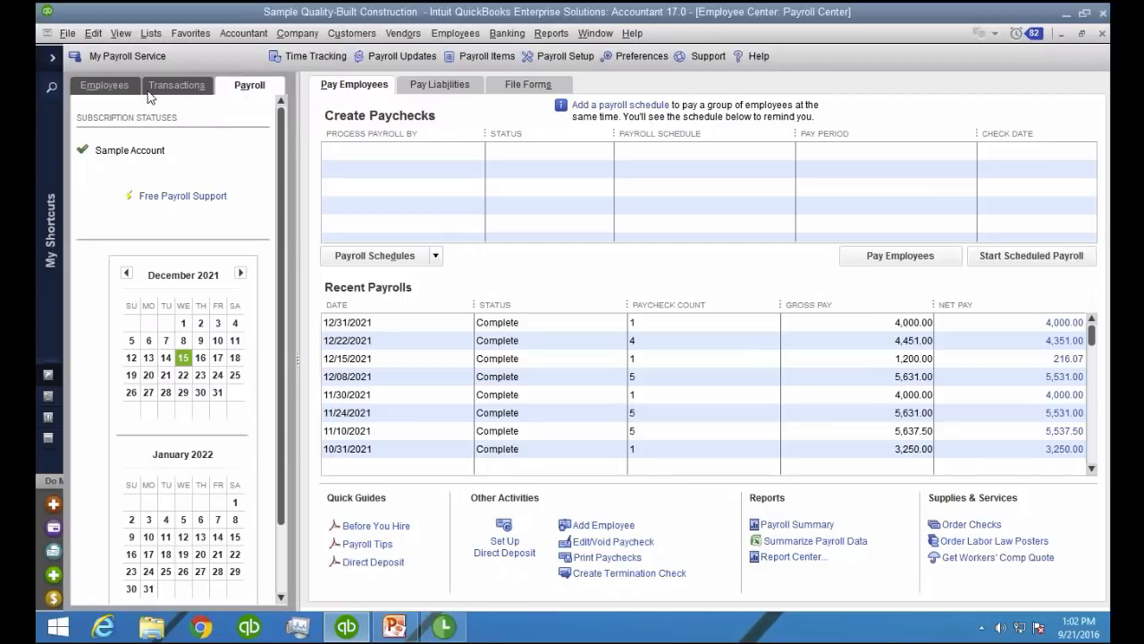
left_click(441, 84)
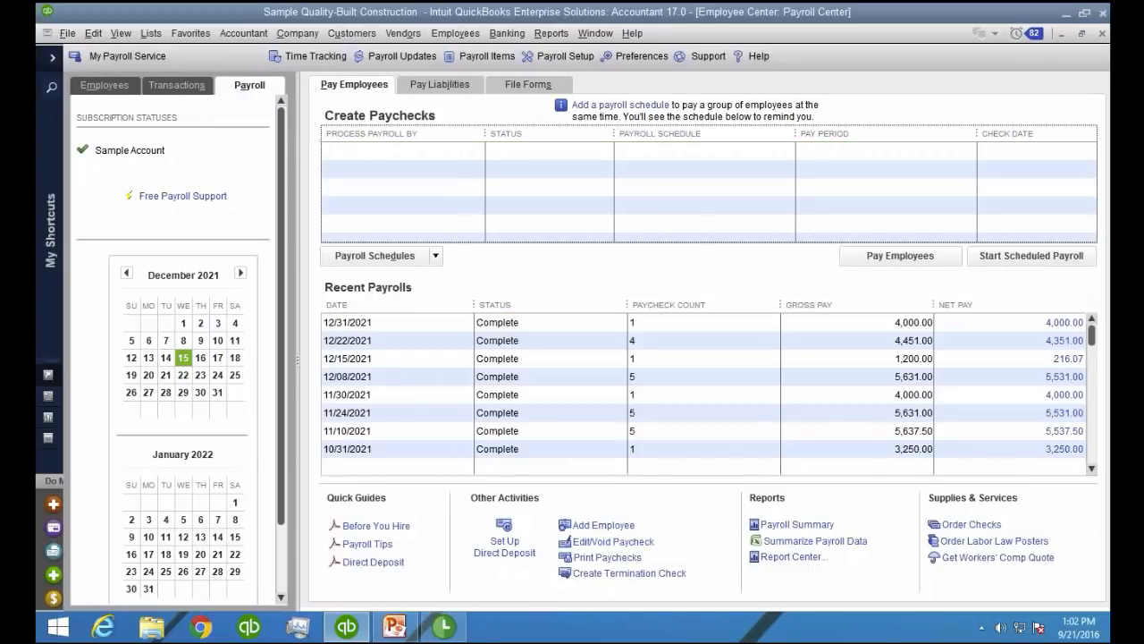
left_click(1048, 258)
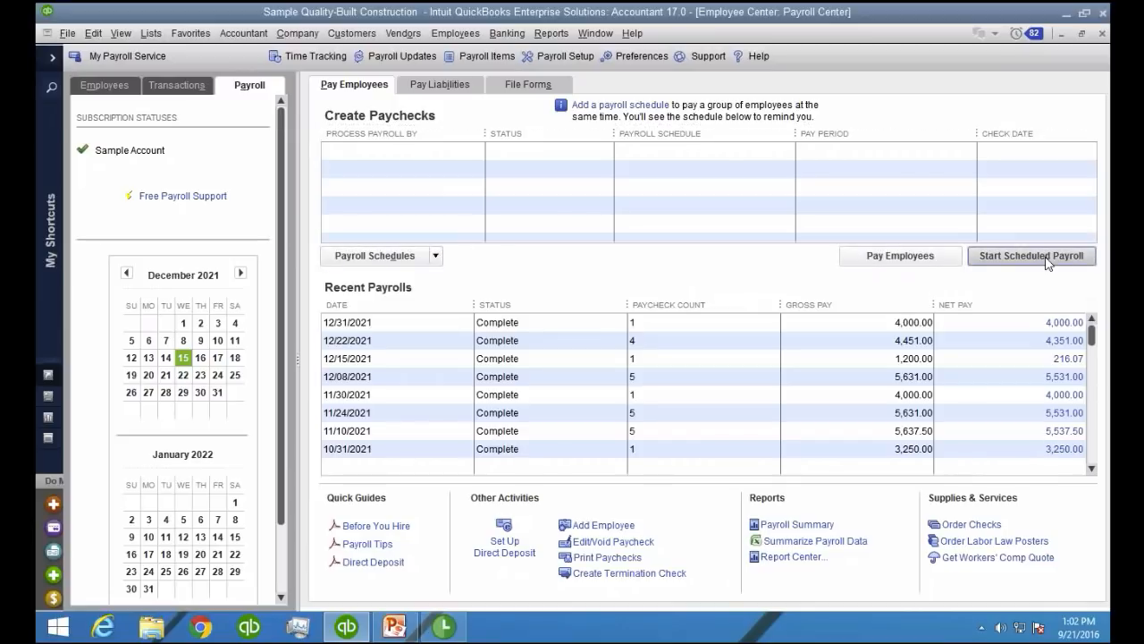
left_click(921, 257)
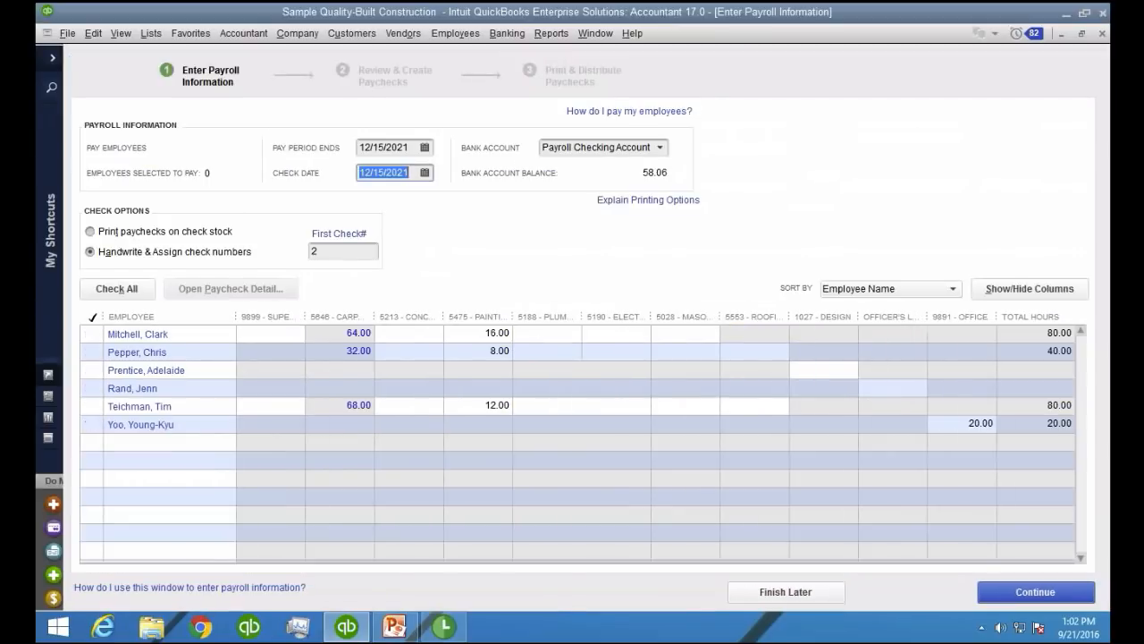
Select the first listed employee for payment and open that employee's paycheck preview
left_click(92, 335)
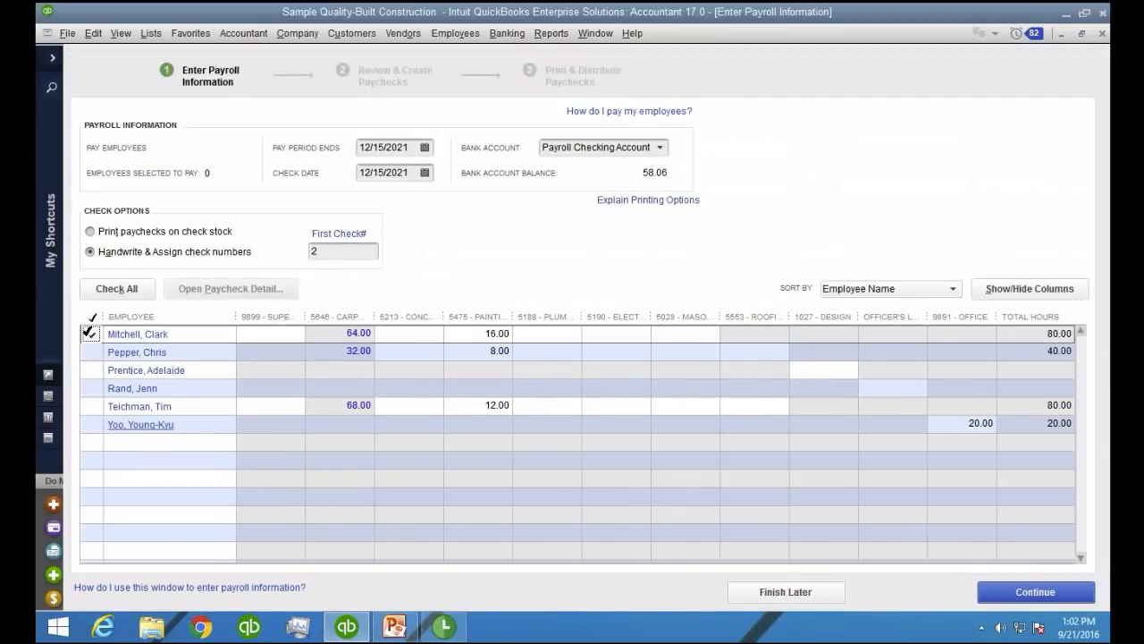
left_click(718, 302)
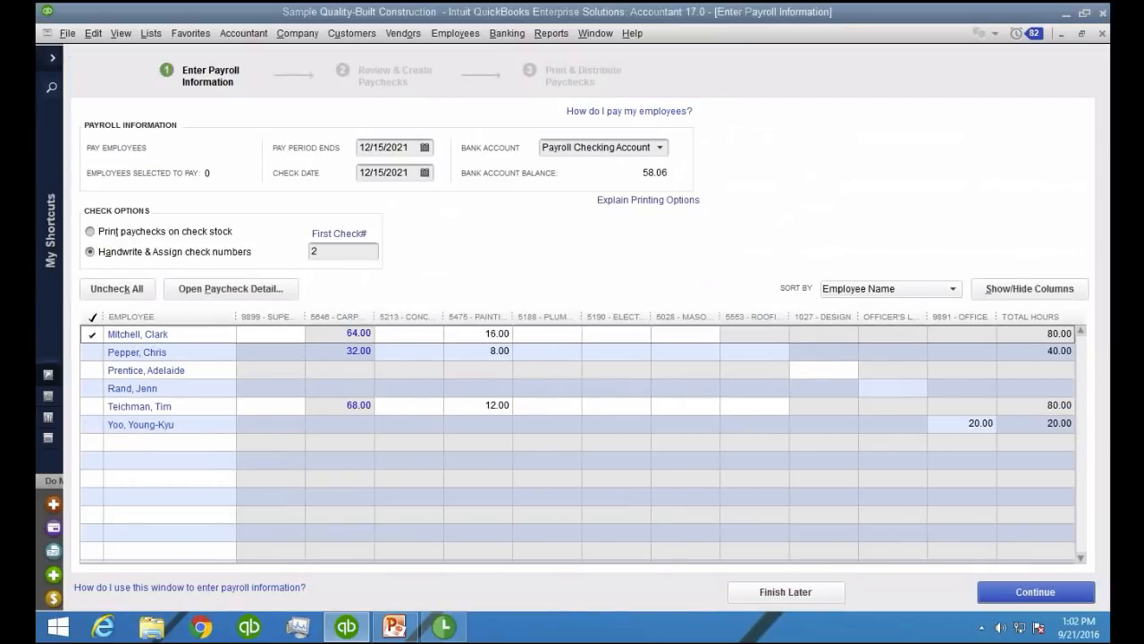
left_click(153, 335)
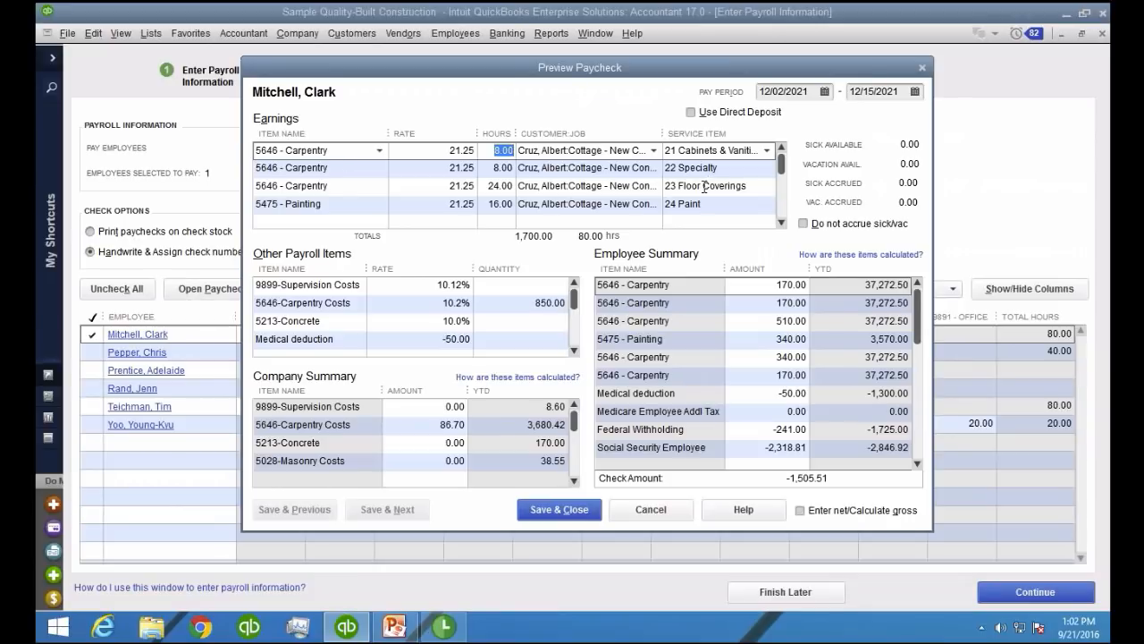
scroll(417, 188, "down", 1)
scroll(417, 188, "up", 2)
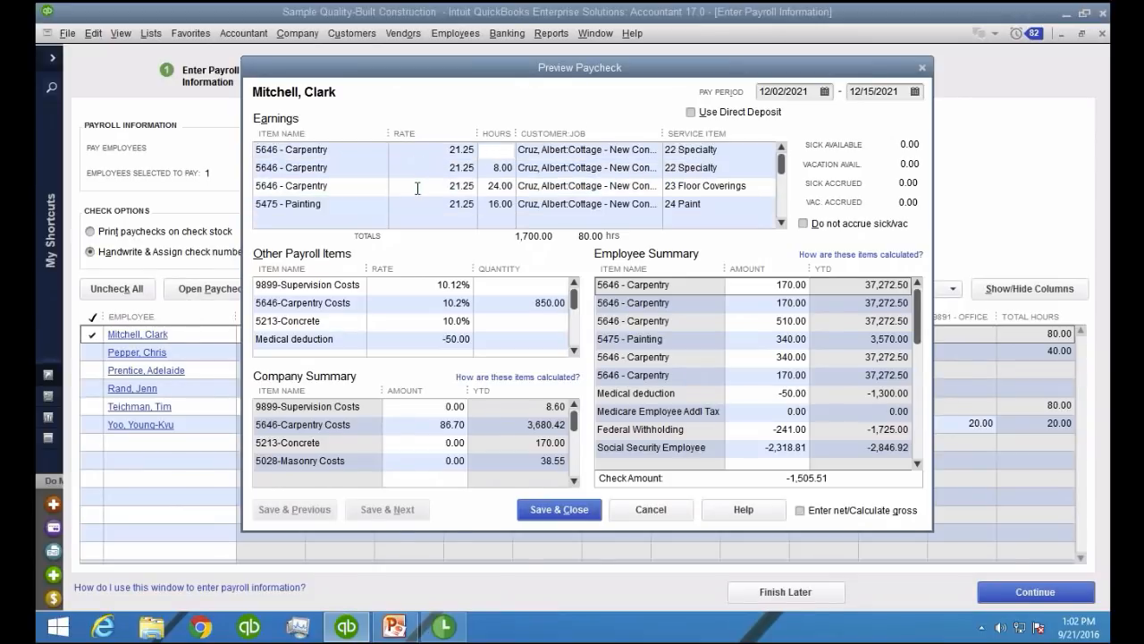
Clear all existing carpentry and painting lines from the paycheck's earnings table
left_click_drag(335, 151, 186, 164)
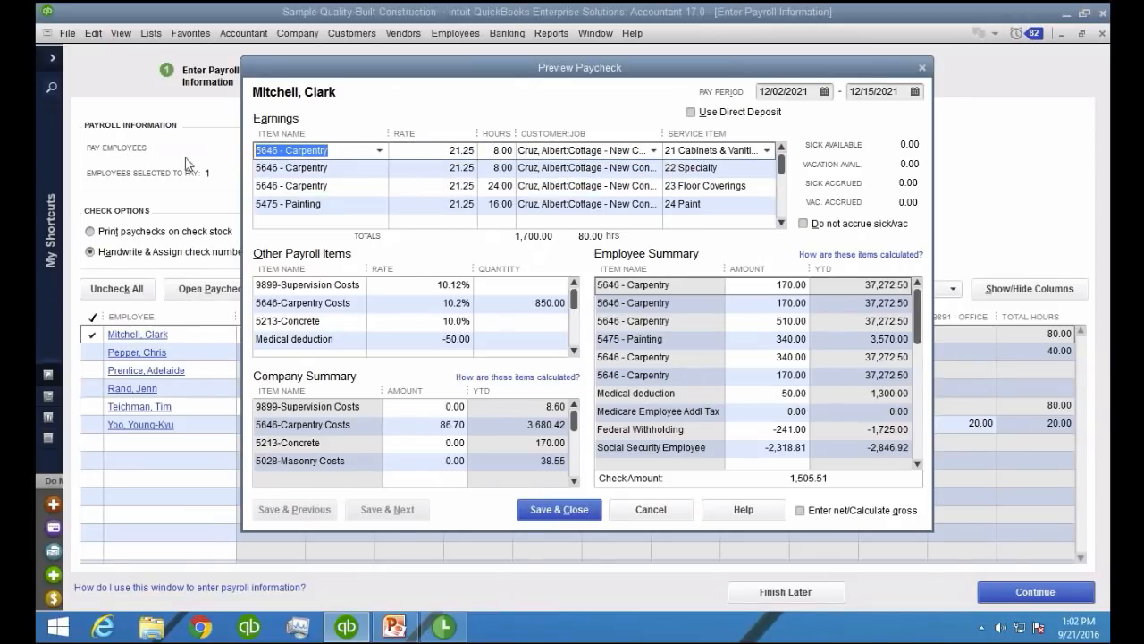
key("Delete")
mouse_move(335, 168)
left_mouse_down()
mouse_move(253, 169)
mouse_move(256, 186)
left_mouse_up()
key("Delete")
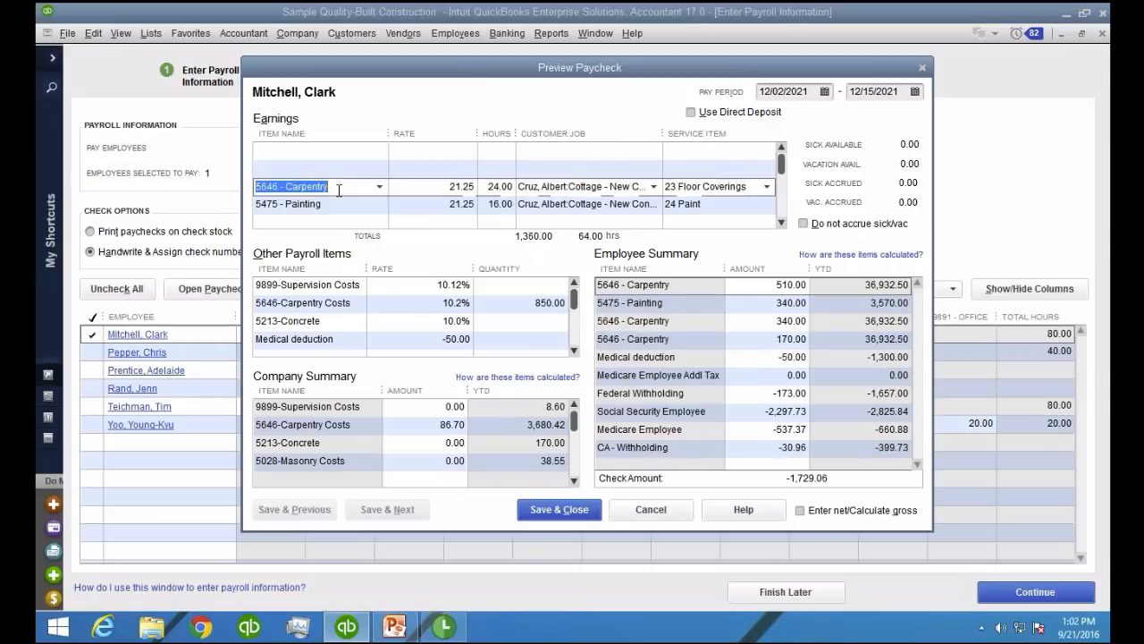
key("Delete")
left_click_drag(335, 203, 256, 203)
key("Delete")
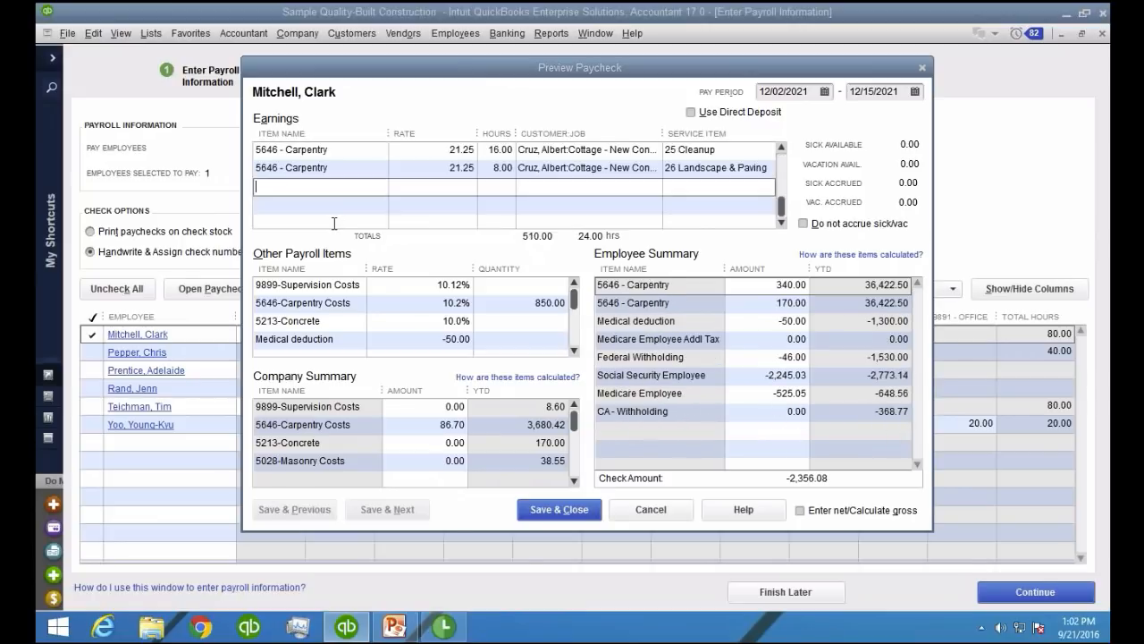
left_click(575, 325)
left_click_drag(338, 151, 256, 150)
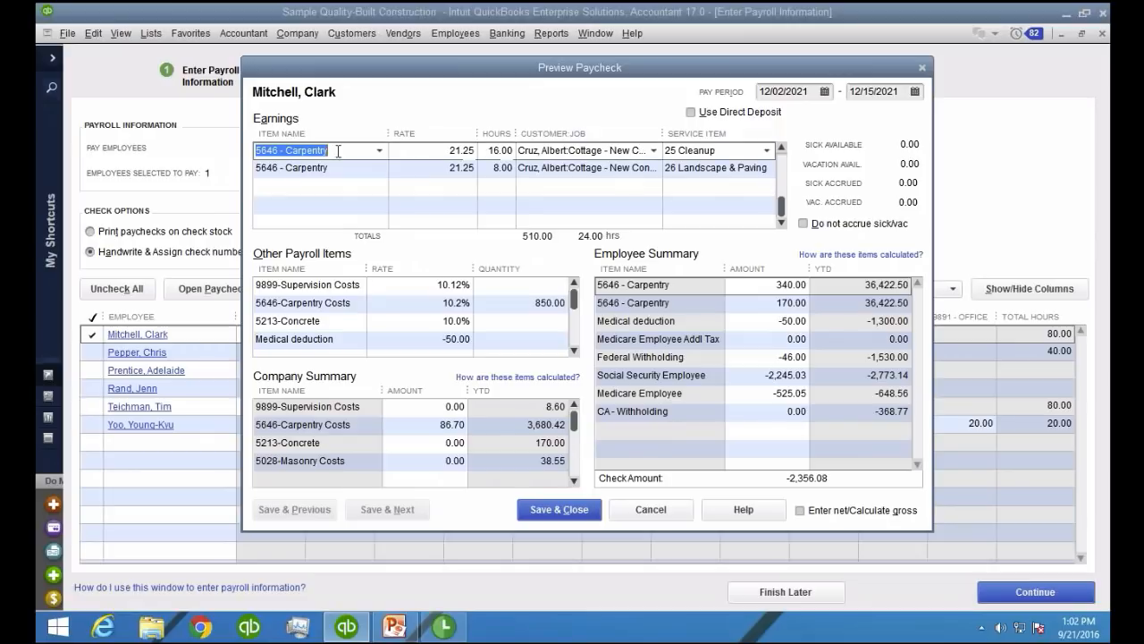
key("Delete")
left_click_drag(338, 161, 256, 161)
key("Delete")
left_click(353, 149)
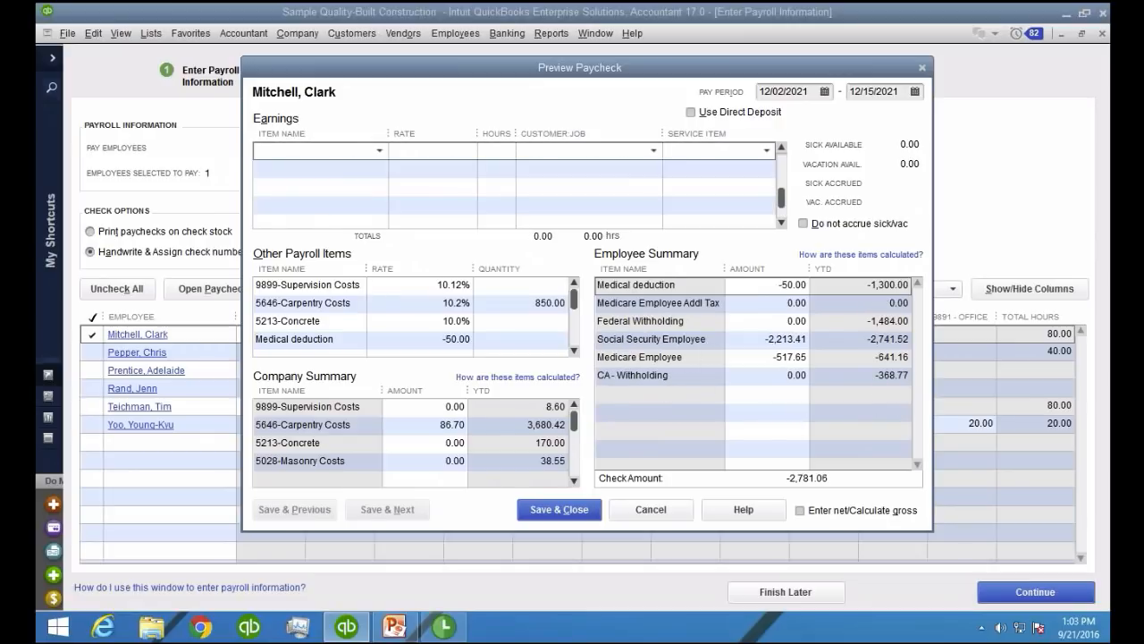
Add a 1027 - Design earnings line with a rate of 10,000.00 and 1.00 hour
left_click(380, 150)
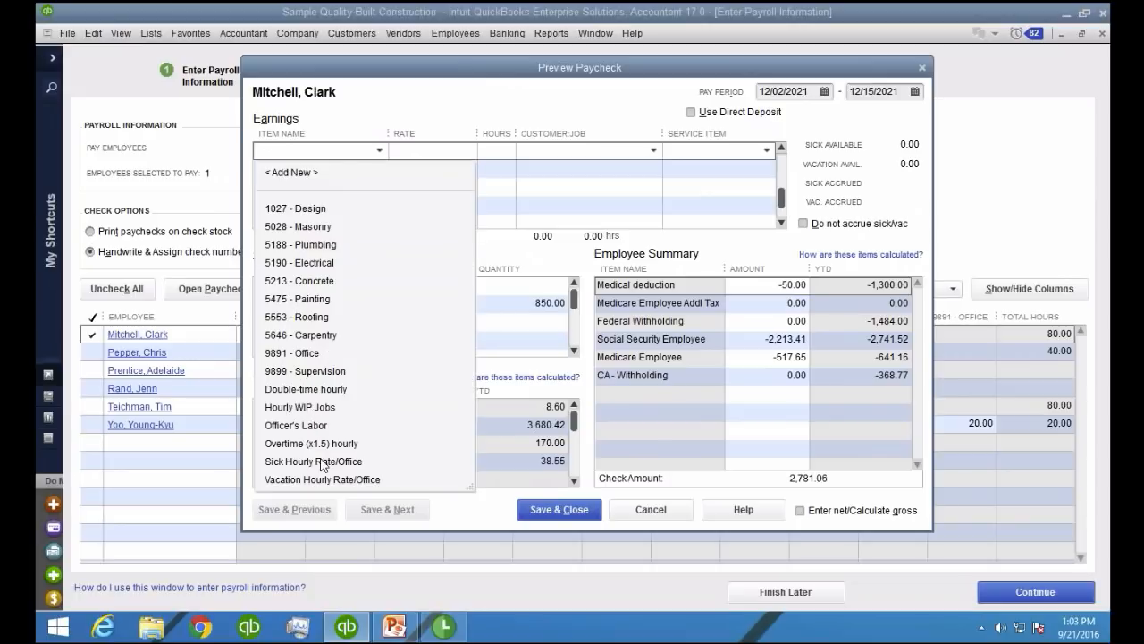
left_click(308, 209)
left_click(440, 151)
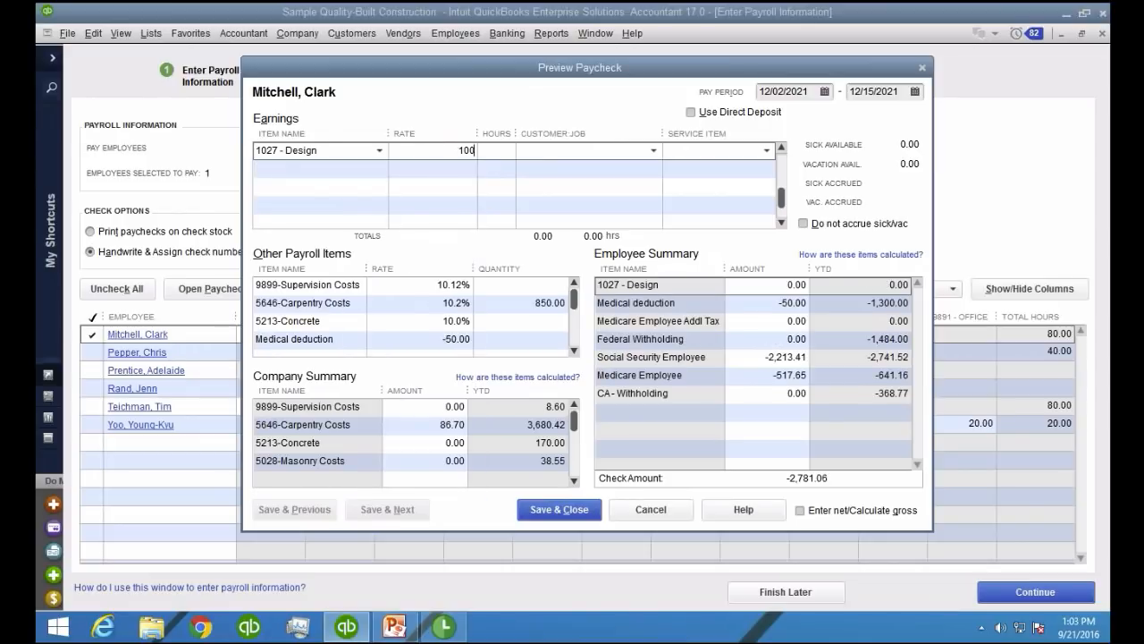
key("Tab")
key("Tab")
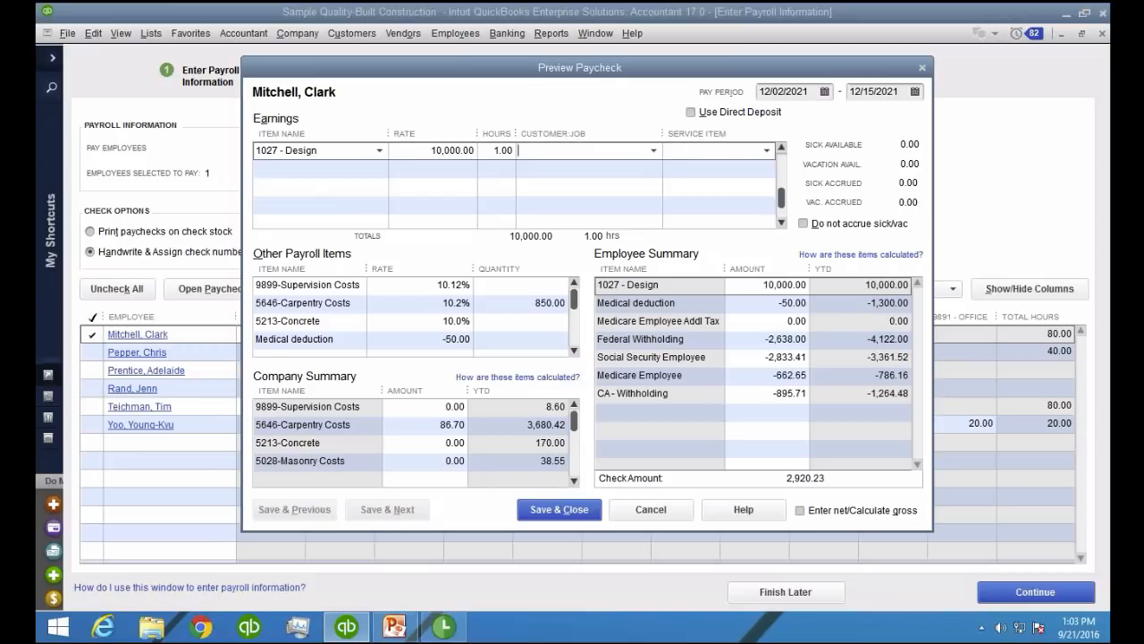
Assign the Design line to ABC Contractor:COMMERCIAL PLAZA with the Labor service item, and save and close the paycheck
left_click(653, 150)
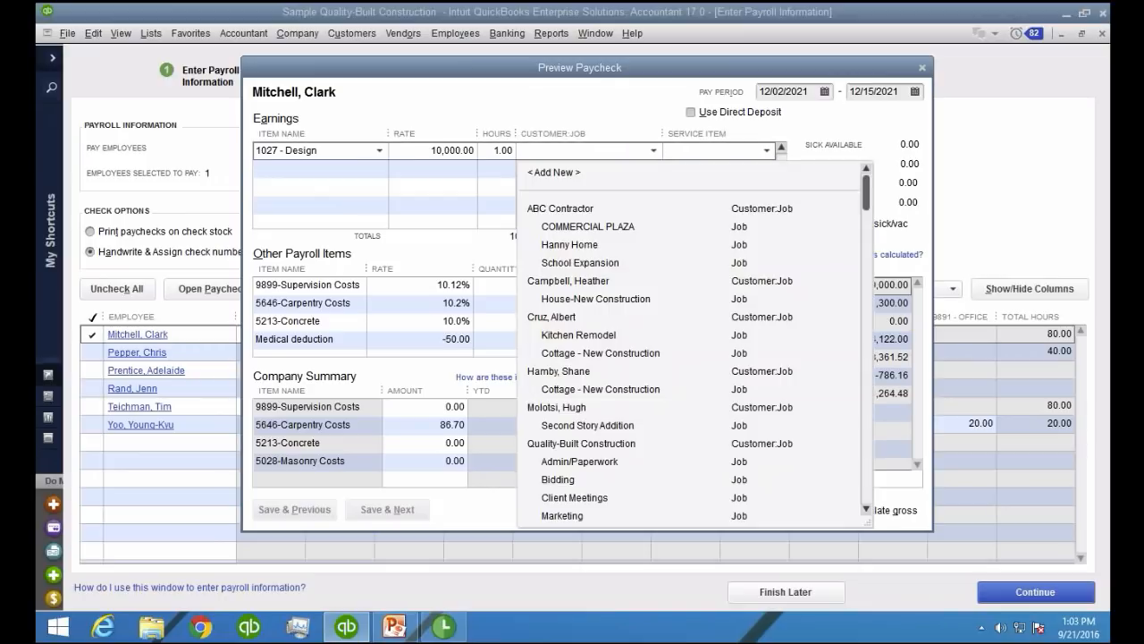
left_click(631, 227)
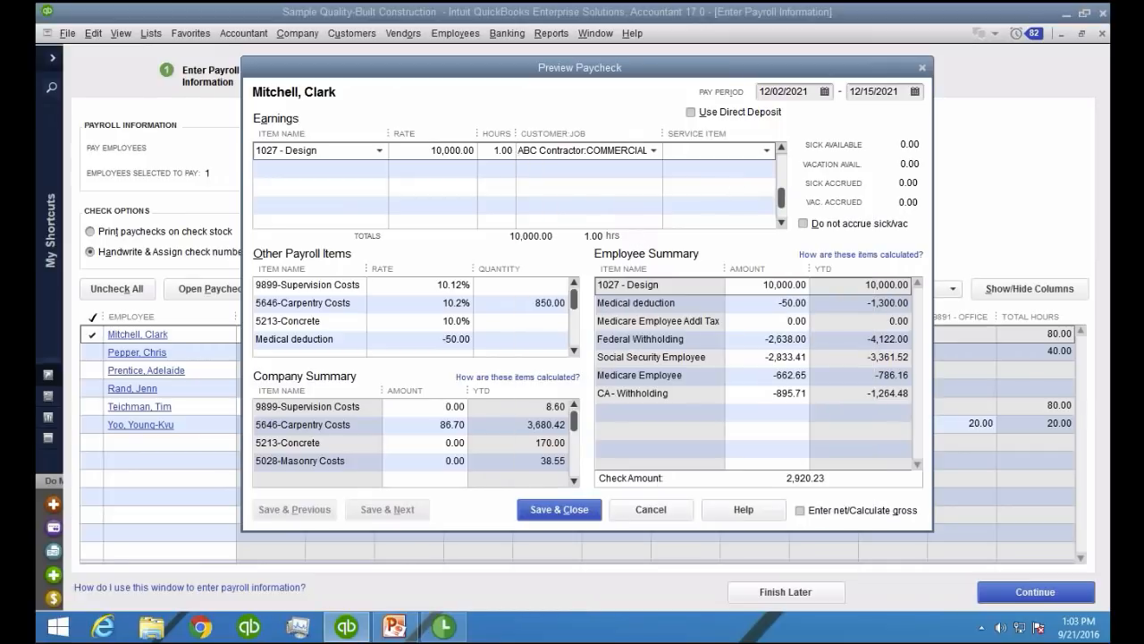
left_click(766, 150)
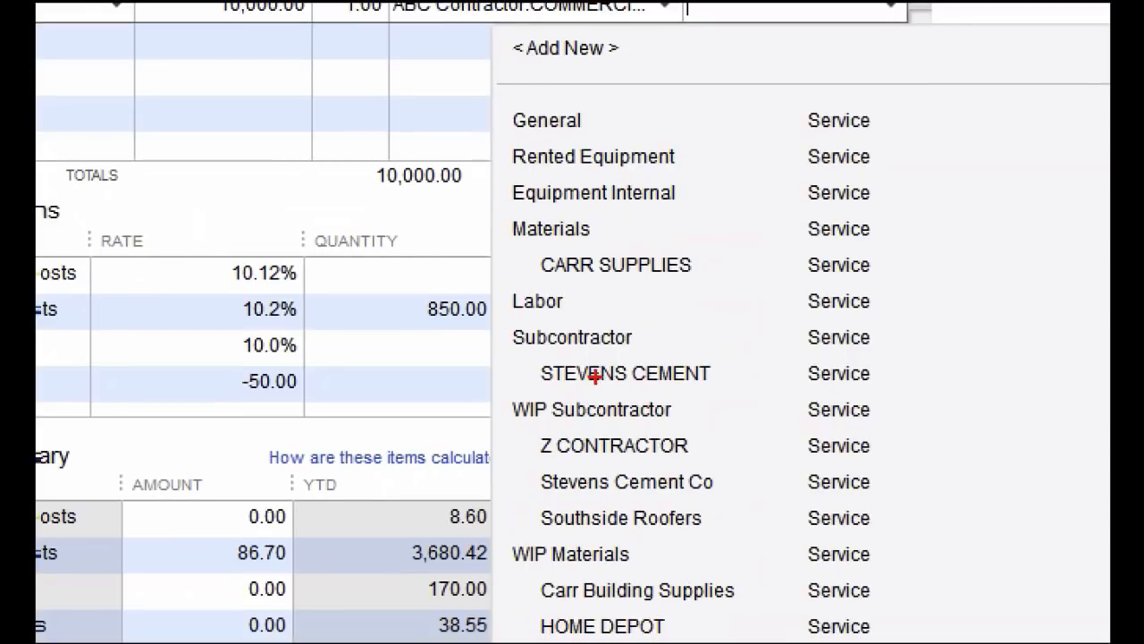
mouse_move(513, 306)
left_mouse_down()
mouse_move(564, 314)
mouse_move(537, 290)
mouse_move(507, 308)
left_mouse_up()
key("Escape")
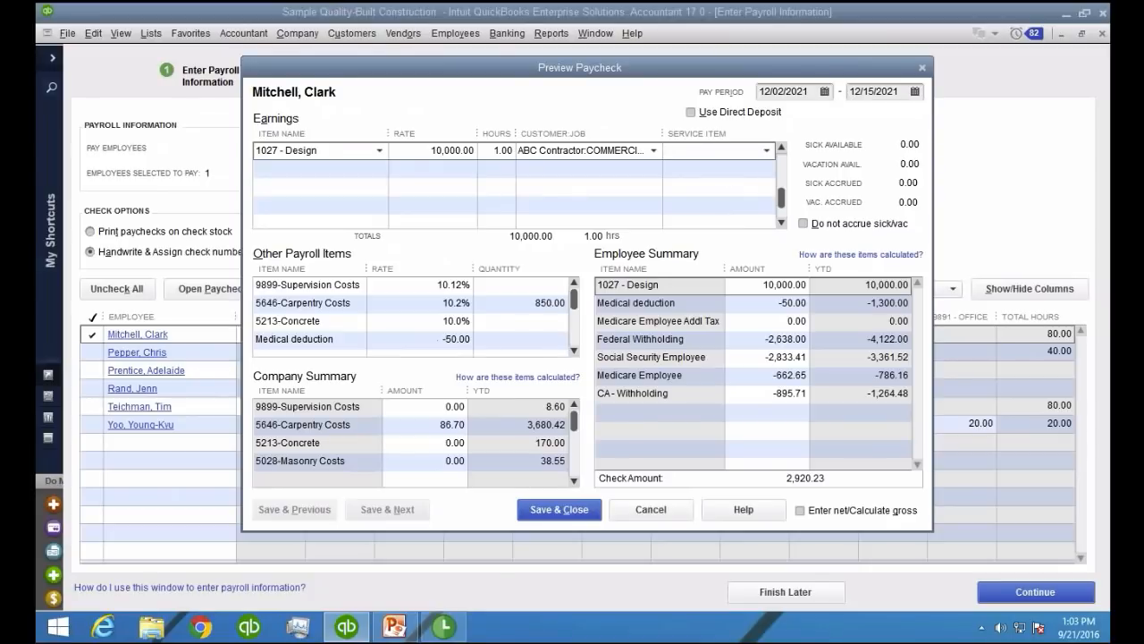
left_click(767, 150)
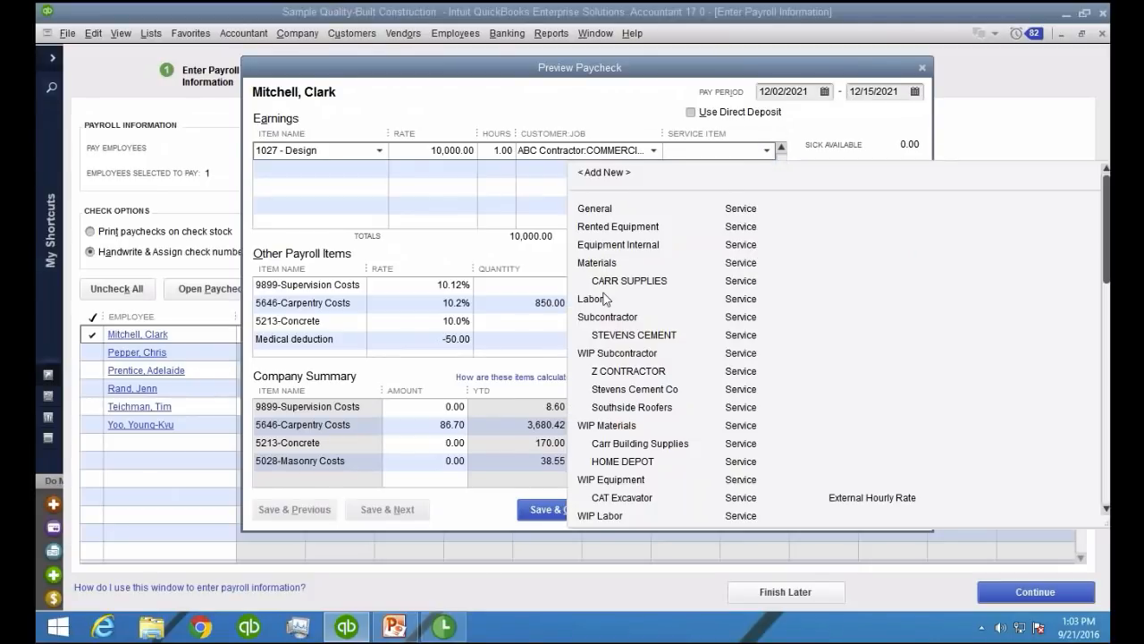
left_click(605, 300)
left_click(446, 204)
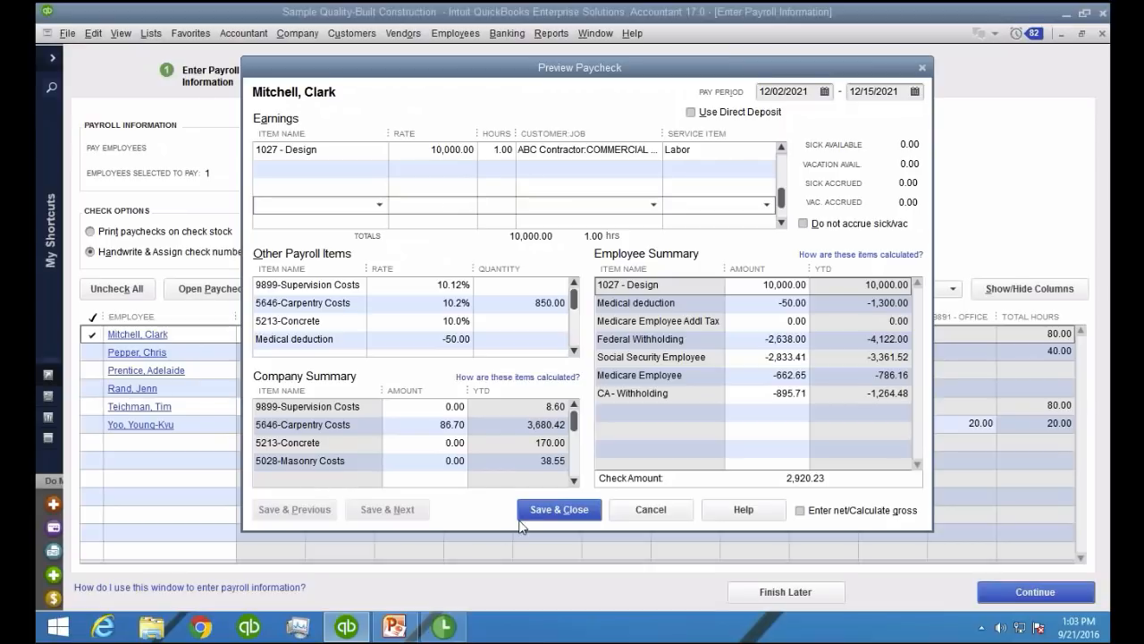
left_click(651, 416)
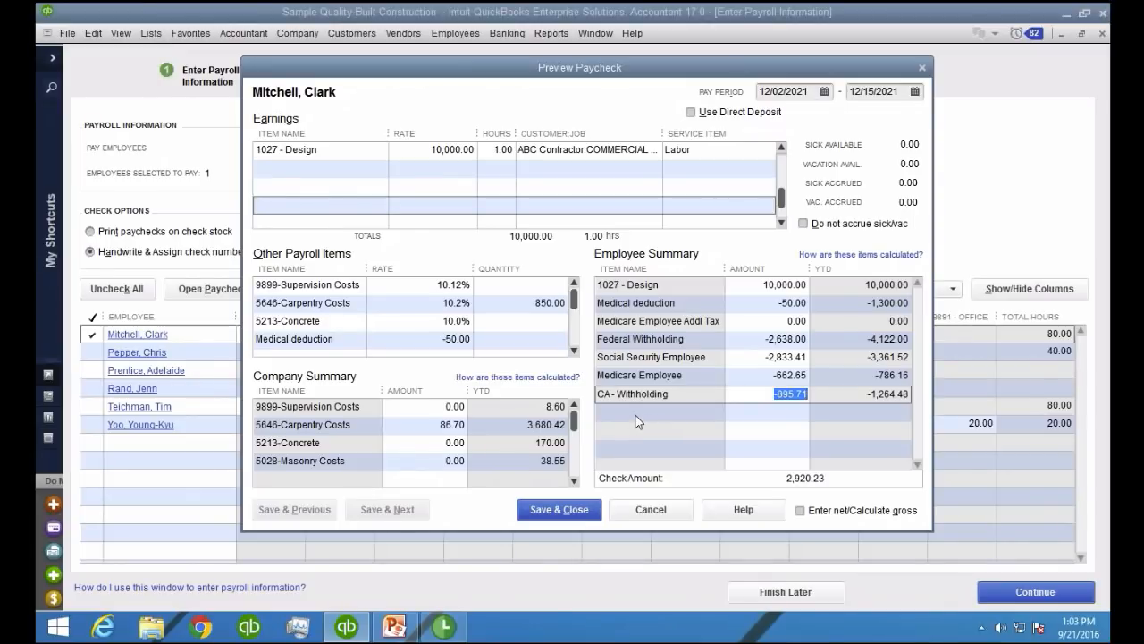
left_click(557, 509)
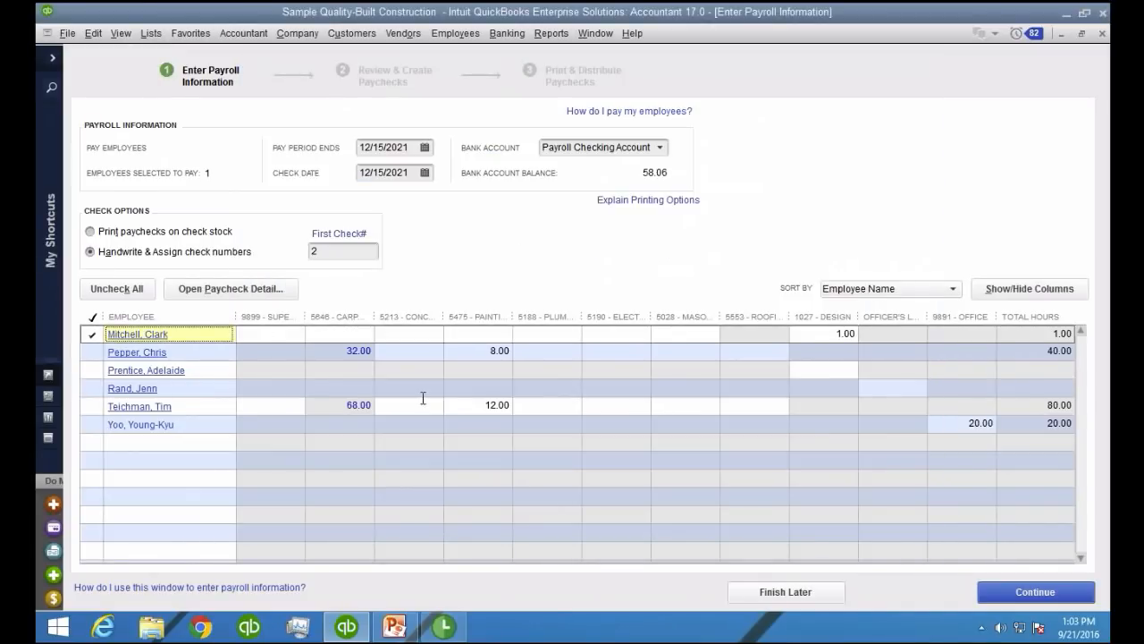
Set both the pay period end date and the check date to 09/21/2016, keeping the additional paycheck for the selected employee
left_click(409, 147)
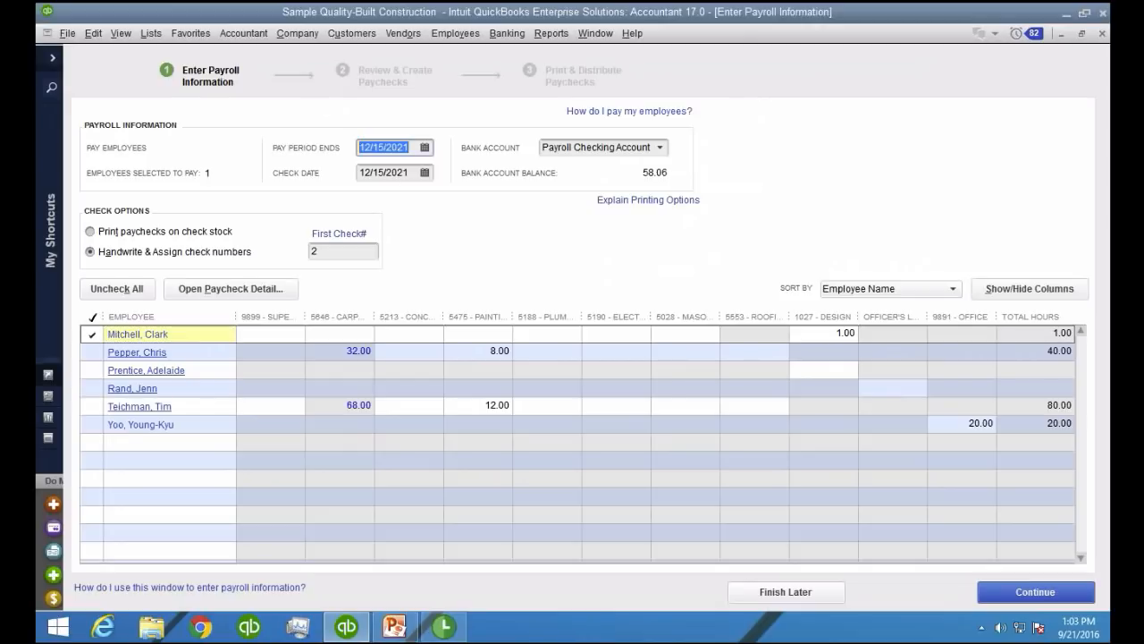
type("09212016")
key("Tab")
key("Return")
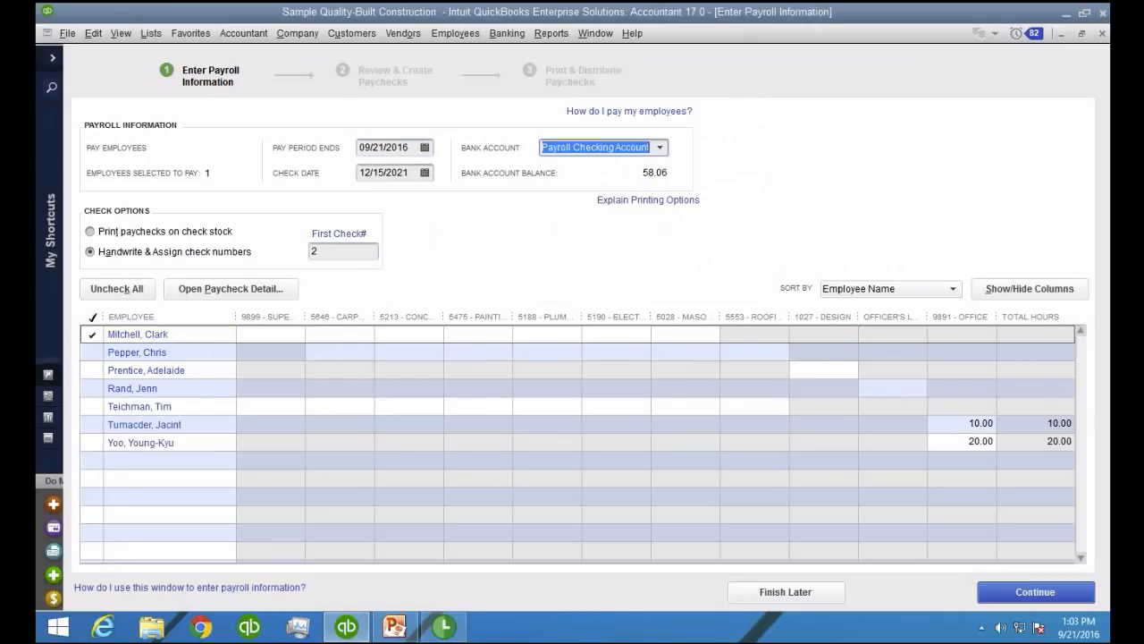
type("09212016")
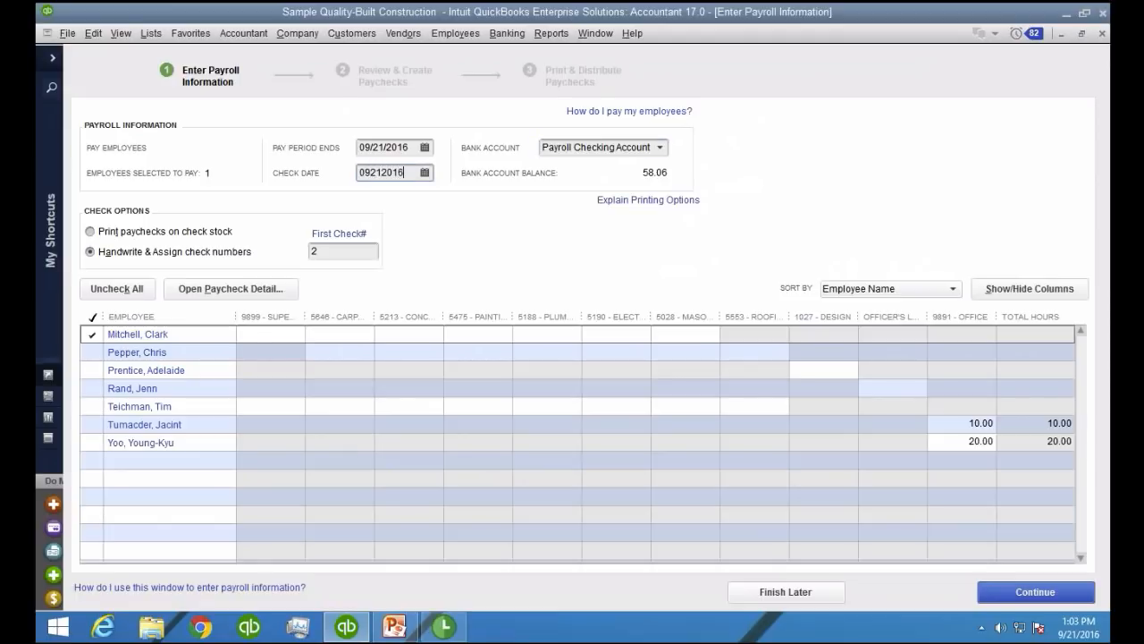
key("Tab")
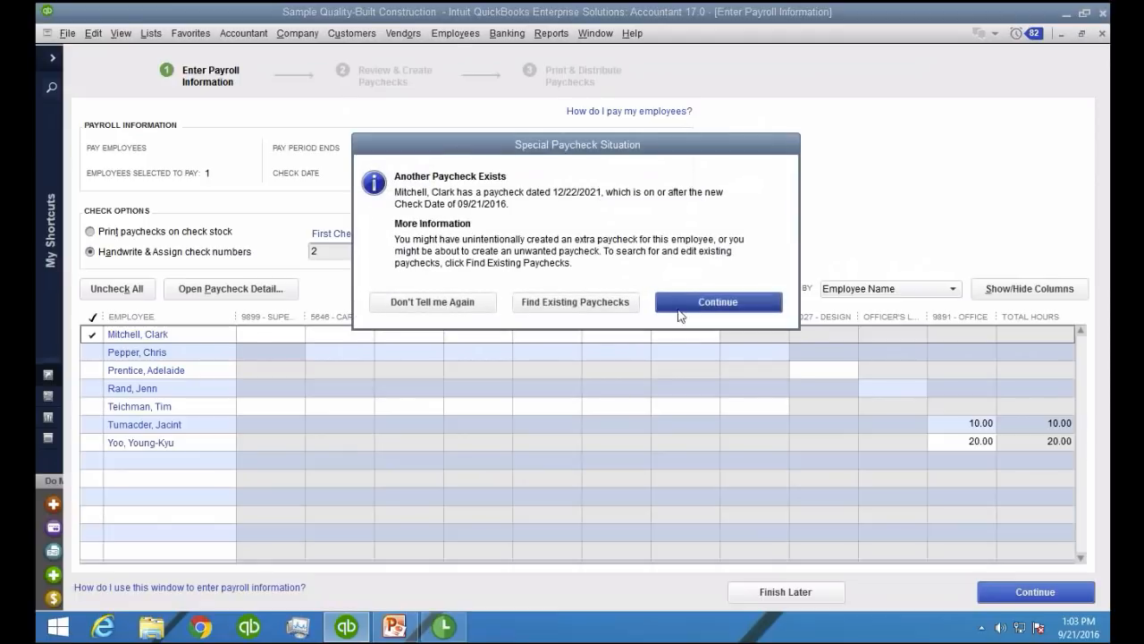
key("Return")
Proceed to the paycheck review and reopen the listed employee's paycheck preview
left_click(1026, 595)
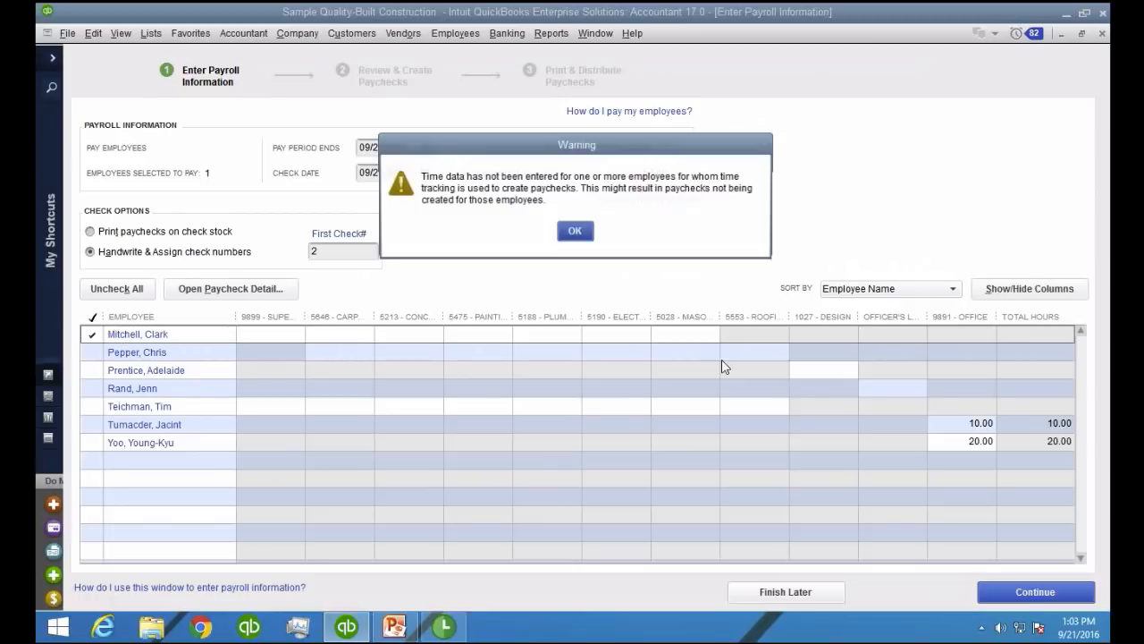
left_click(575, 234)
left_click(1037, 593)
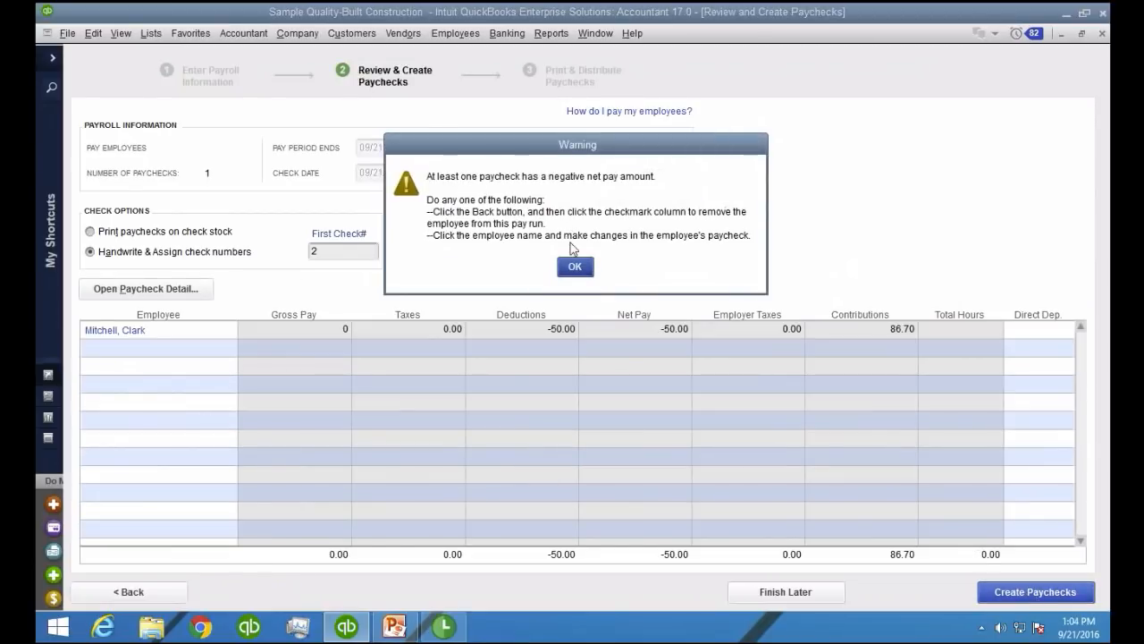
left_click(574, 262)
left_click(1033, 592)
left_click(574, 267)
left_click(175, 331)
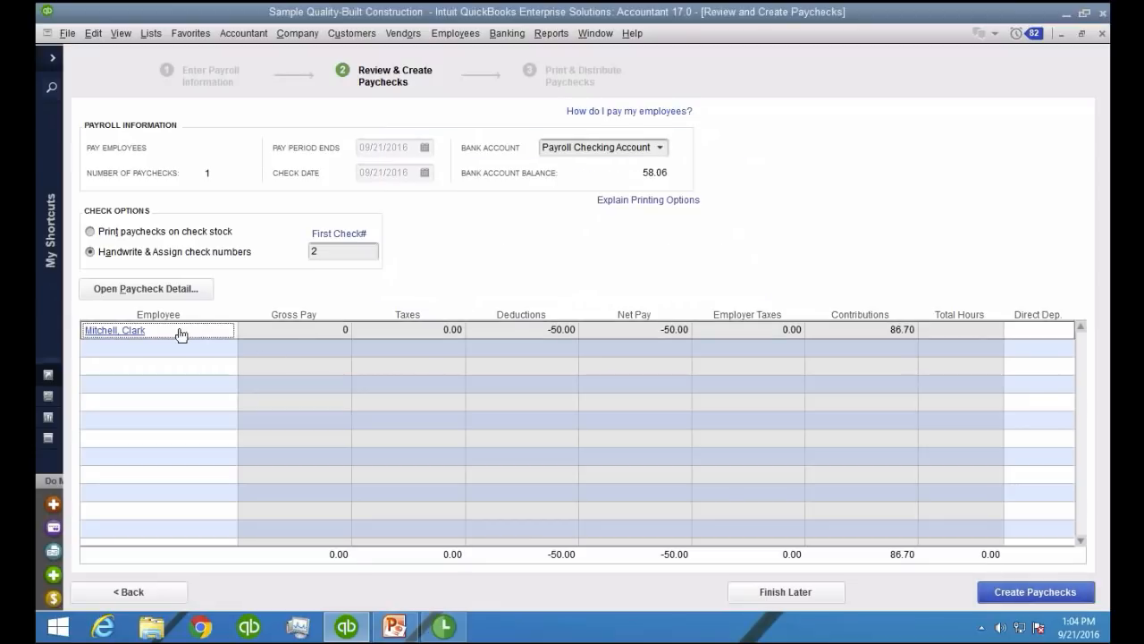
left_click(137, 331)
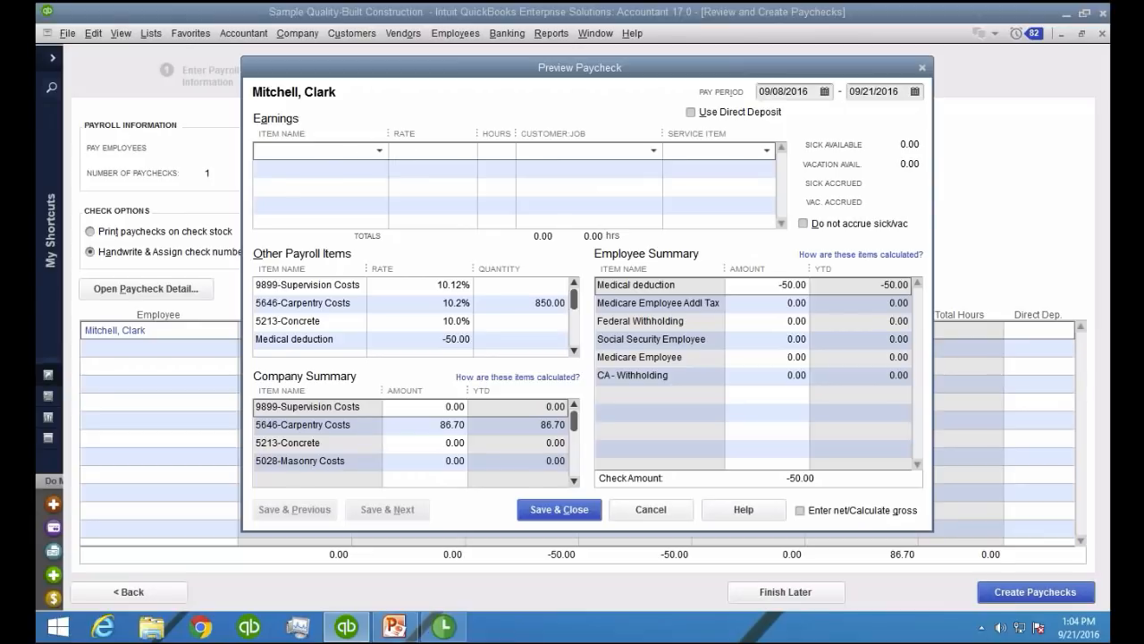
Add a 1027 - Design earnings line with a rate of 10,000.00 to the paycheck
left_click(379, 151)
left_click(314, 211)
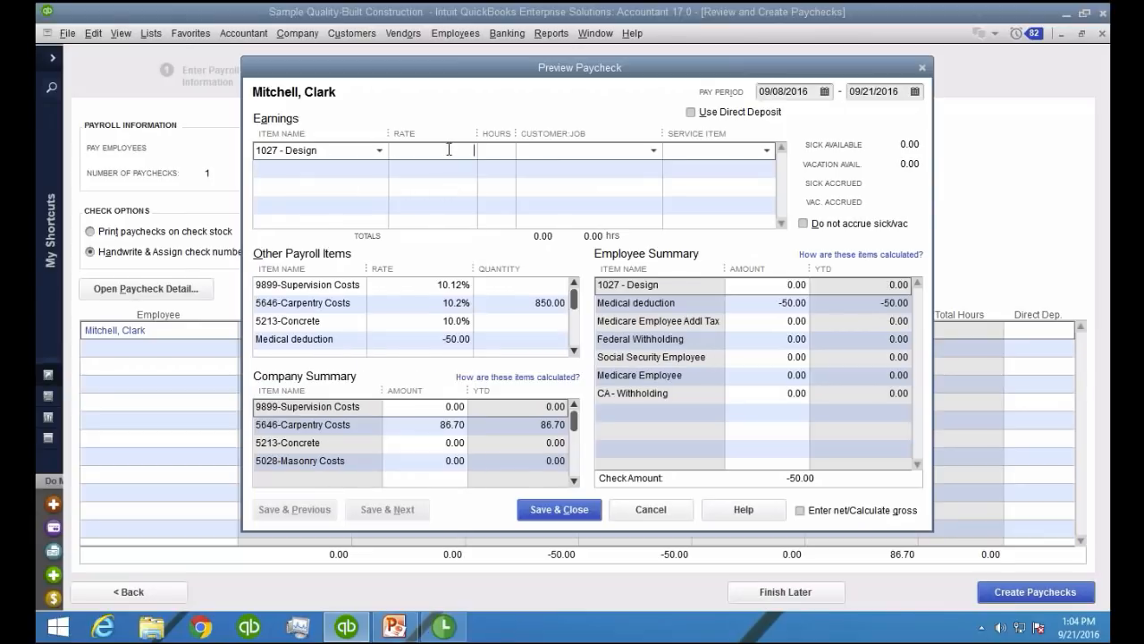
type("10,")
type("0000")
key("Tab")
Assign the Design line to ABC Contractor:COMMERCIAL PLAZA with the Labor service item and set its hours to 1
left_click(643, 154)
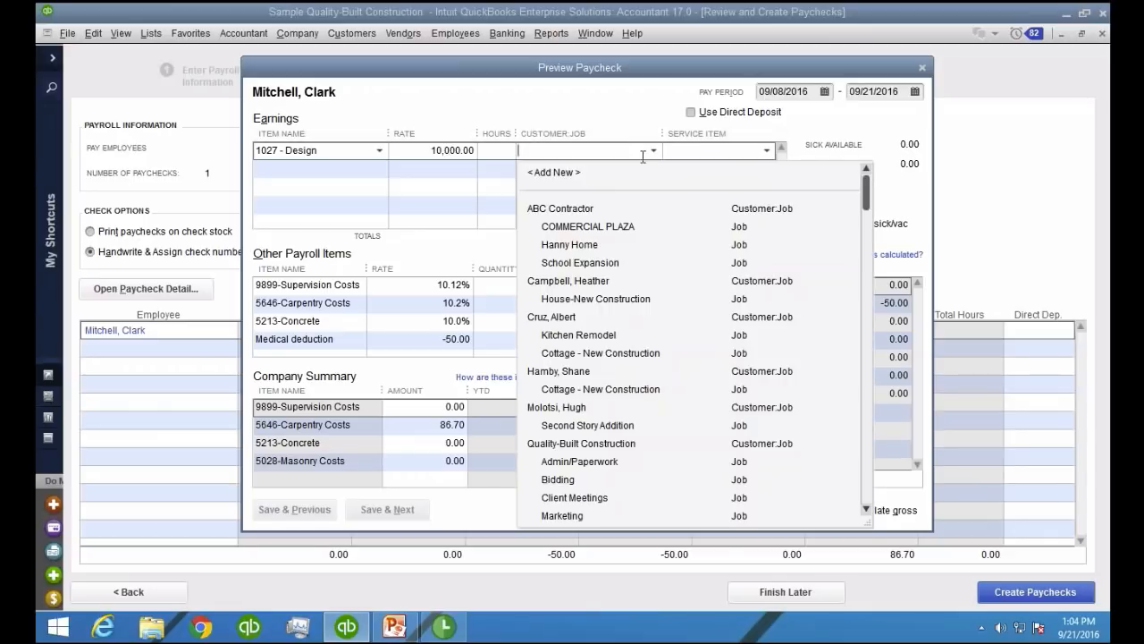
left_click(605, 229)
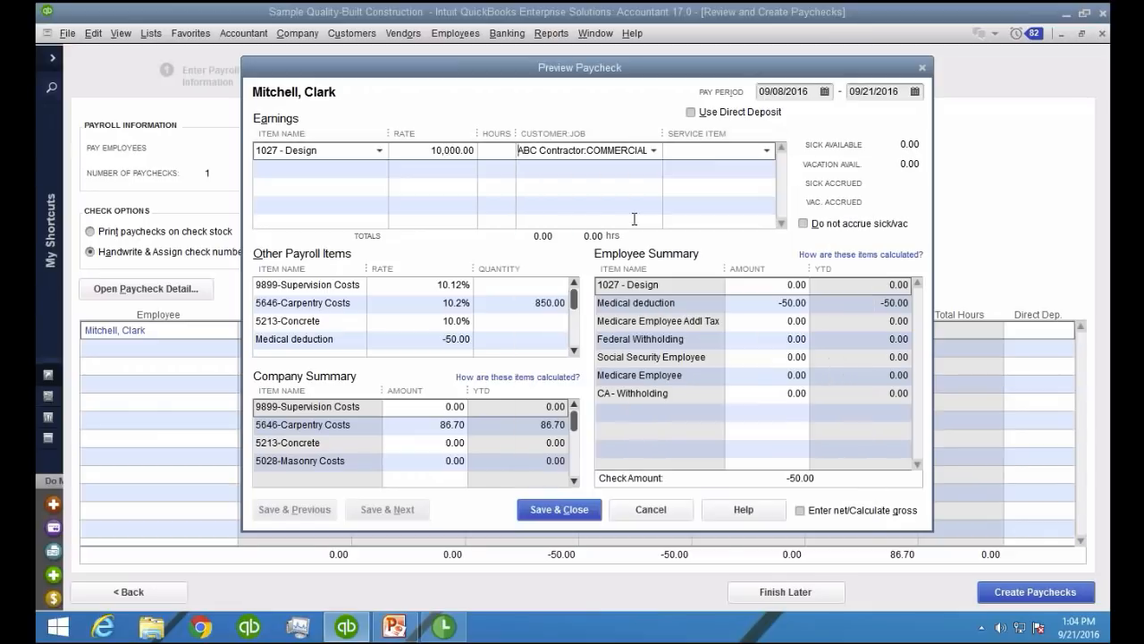
left_click(767, 150)
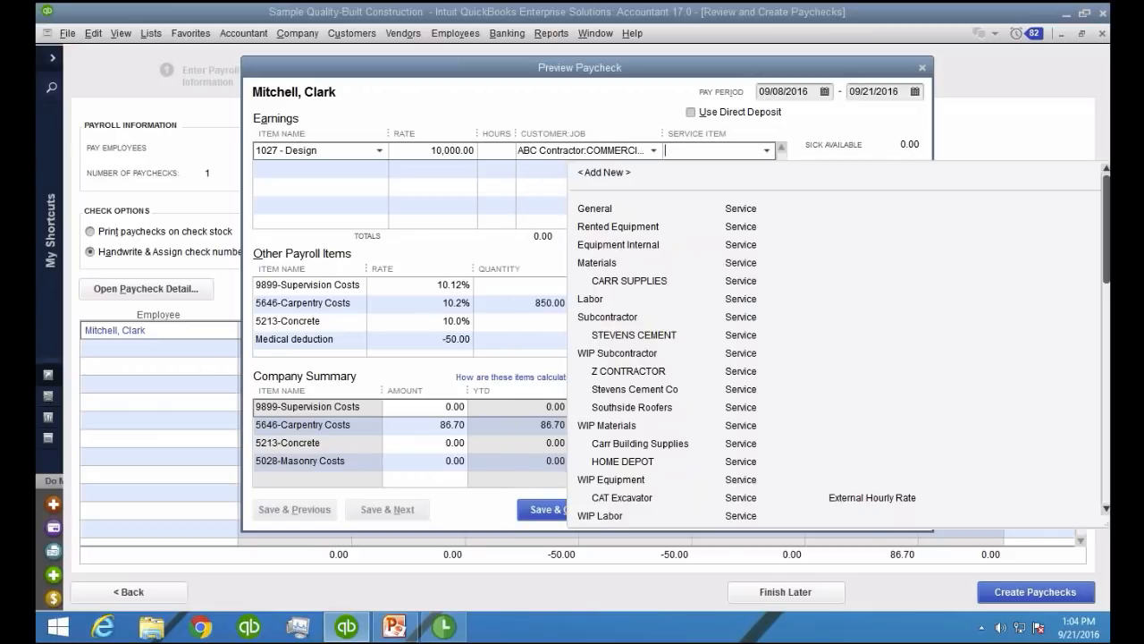
left_click(605, 304)
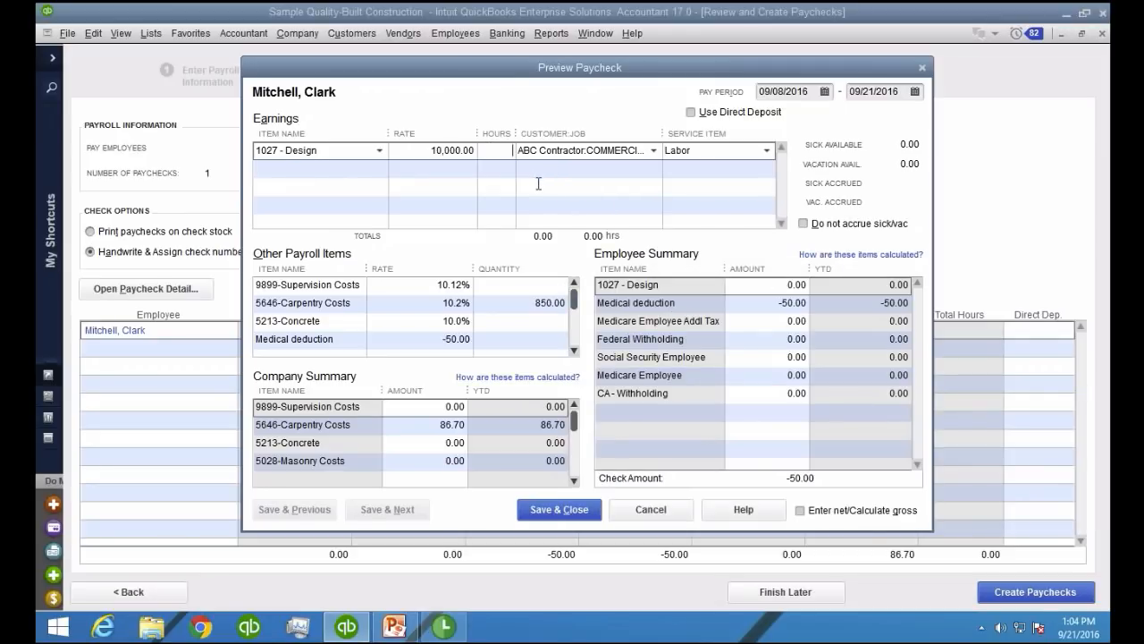
type("1")
key("Tab")
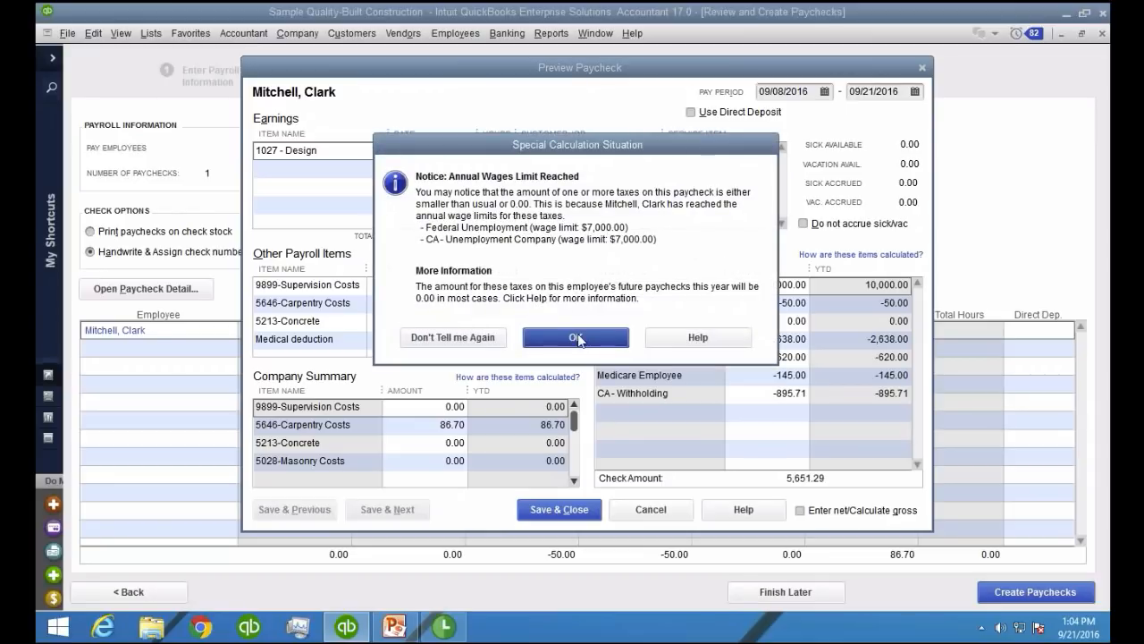
Save and close the paycheck preview, and create the employee's paycheck
left_click(578, 336)
left_click(543, 515)
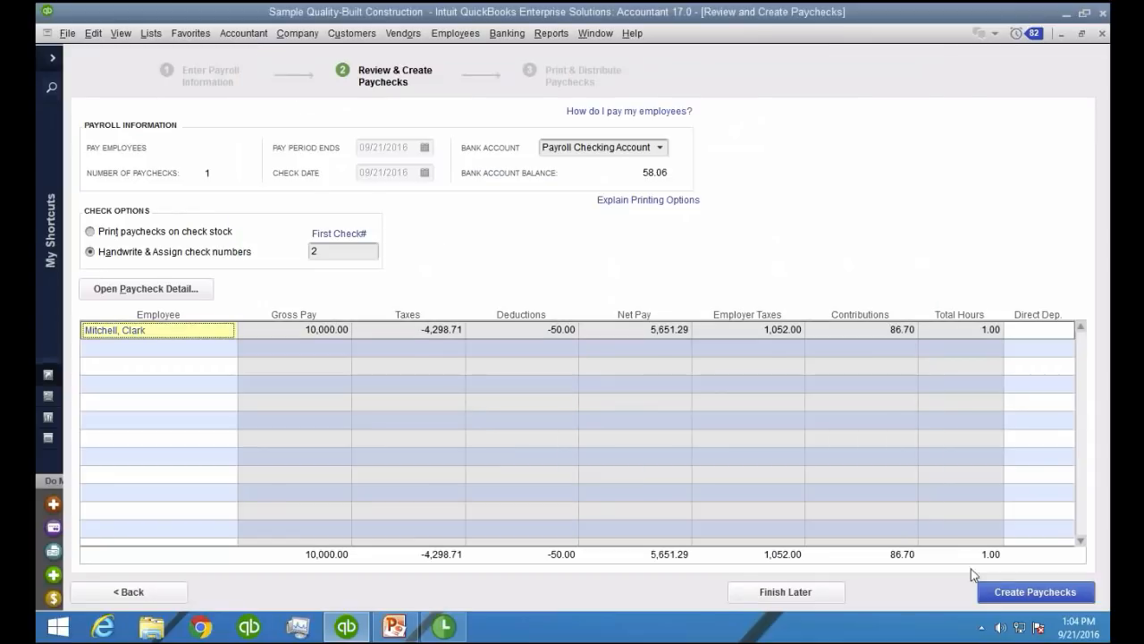
left_click(1029, 582)
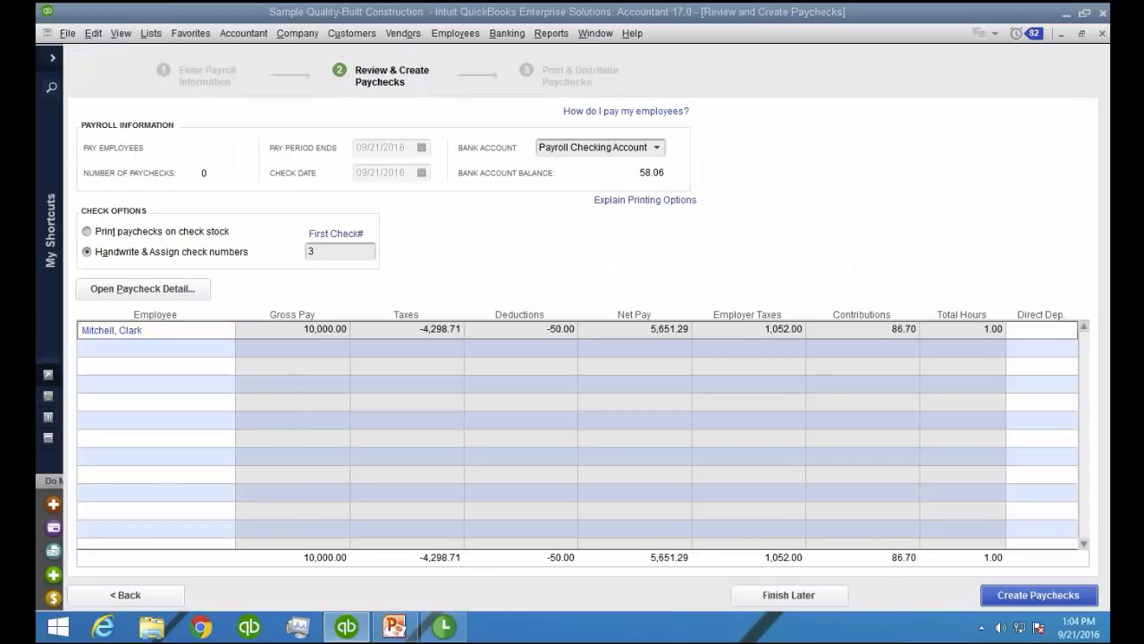
left_click(524, 498)
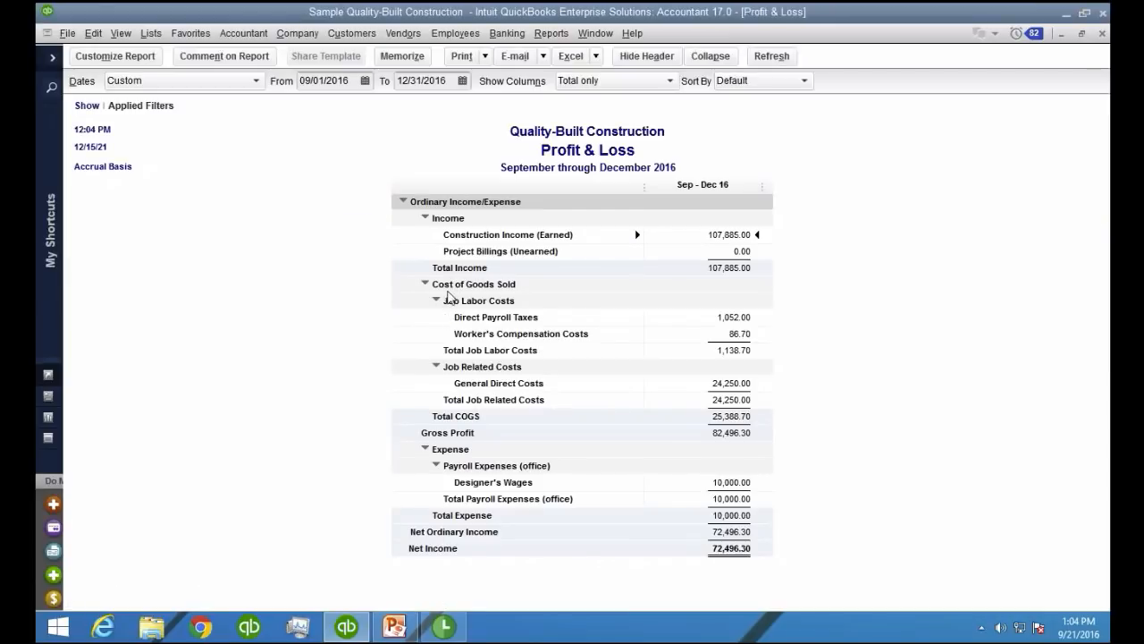
Break the Profit & Loss report down by Customer:Job and examine COMMERCIAL PLAZA's designer wages, job labor costs and net income
left_click(607, 81)
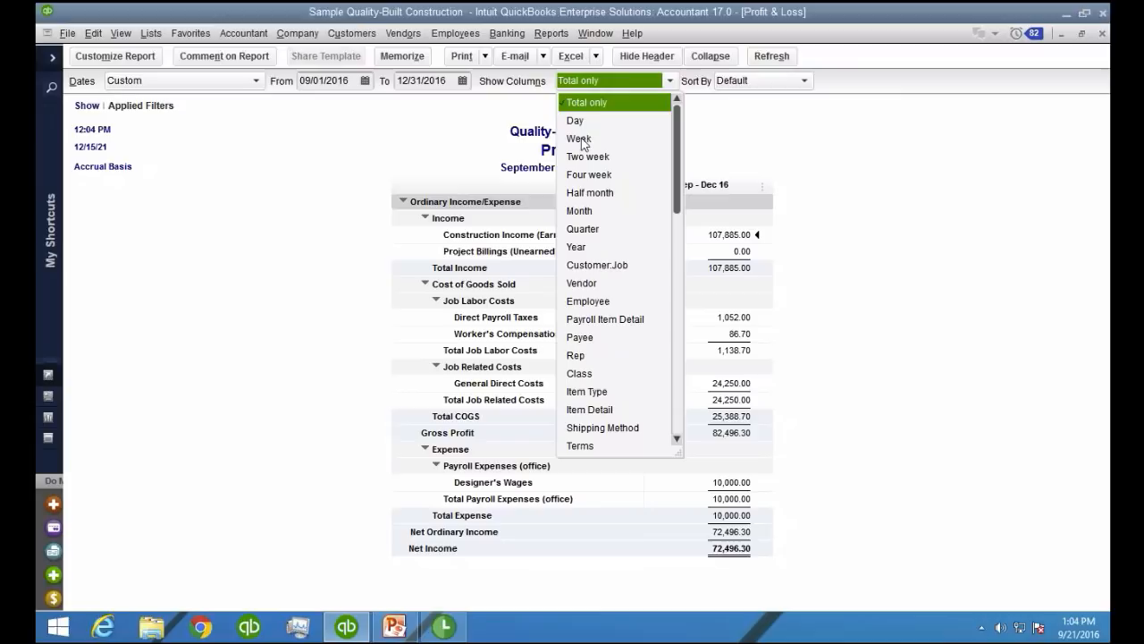
left_click(596, 267)
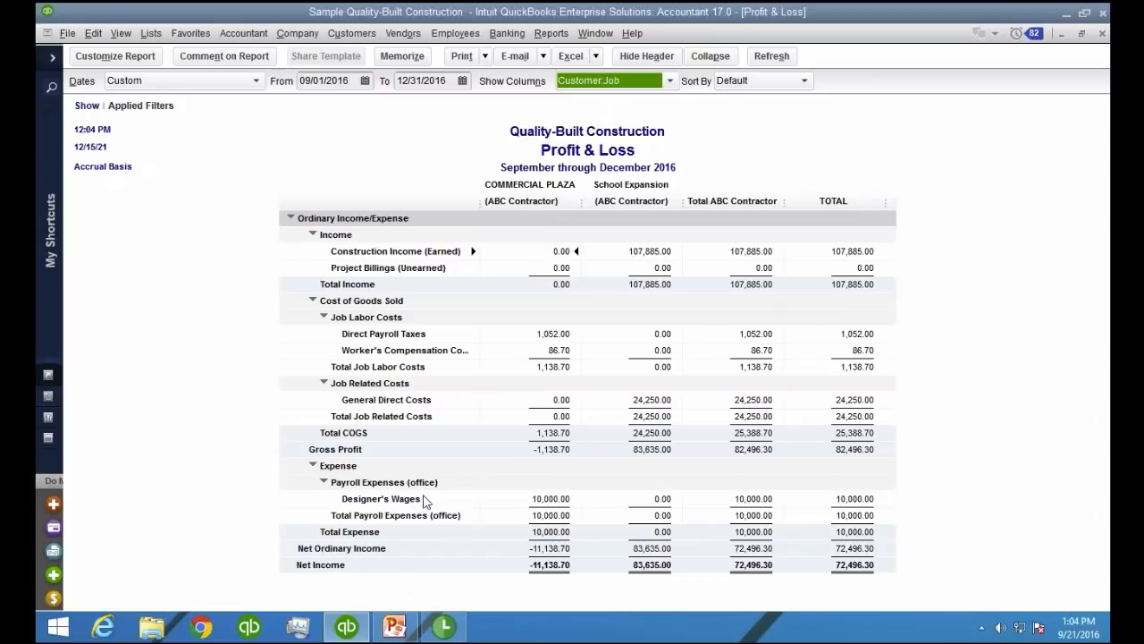
left_click(564, 500)
key("ctrl")
key("ctrl")
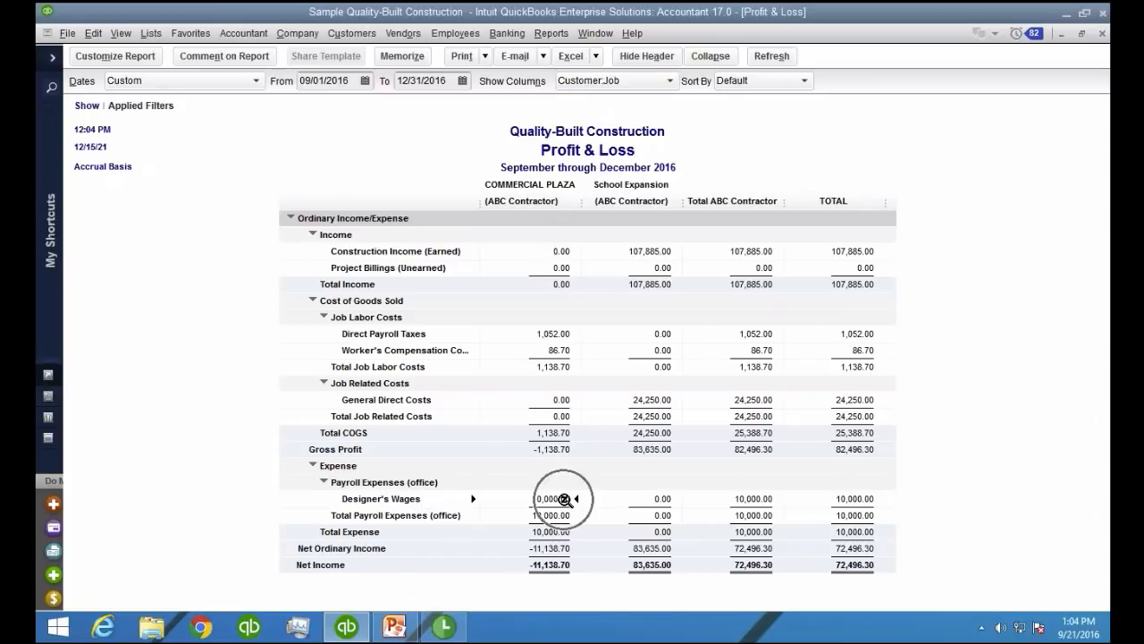
left_click(556, 337)
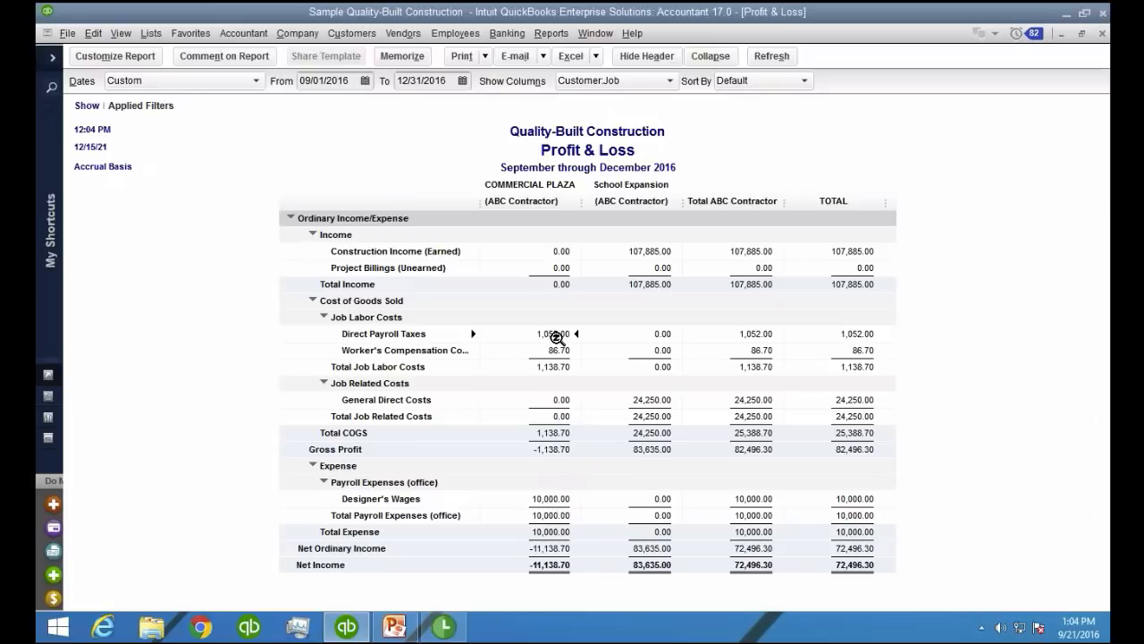
left_click(555, 361)
left_click(556, 569)
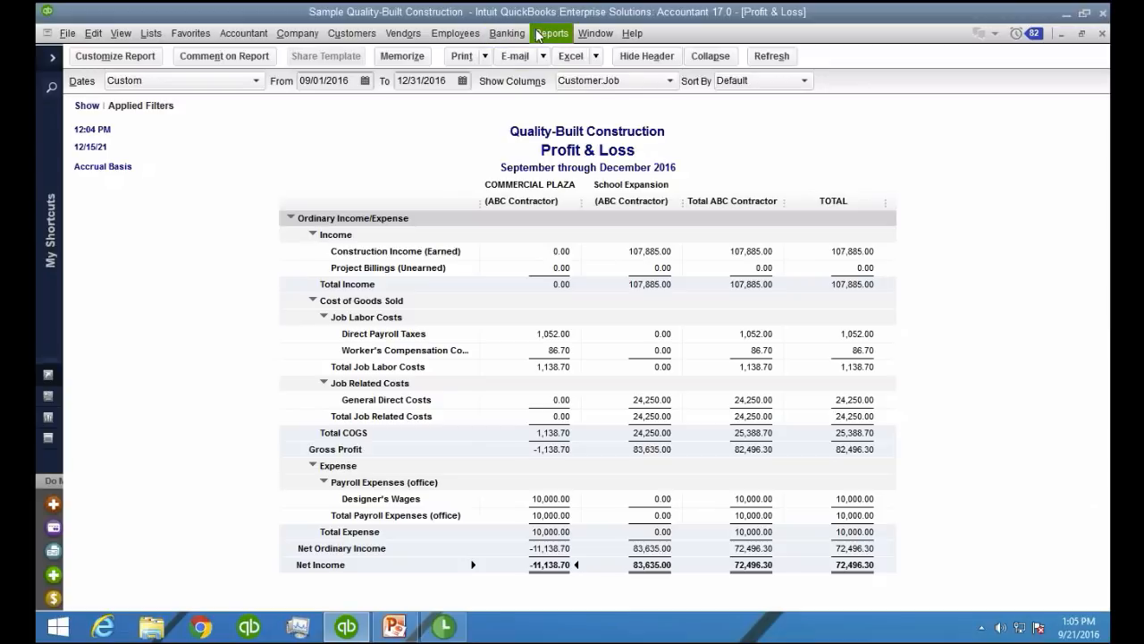
Start a new bill for Stevens Cement Company and receive the open purchase order with memo Estimate 01-1016 onto it
left_click(403, 33)
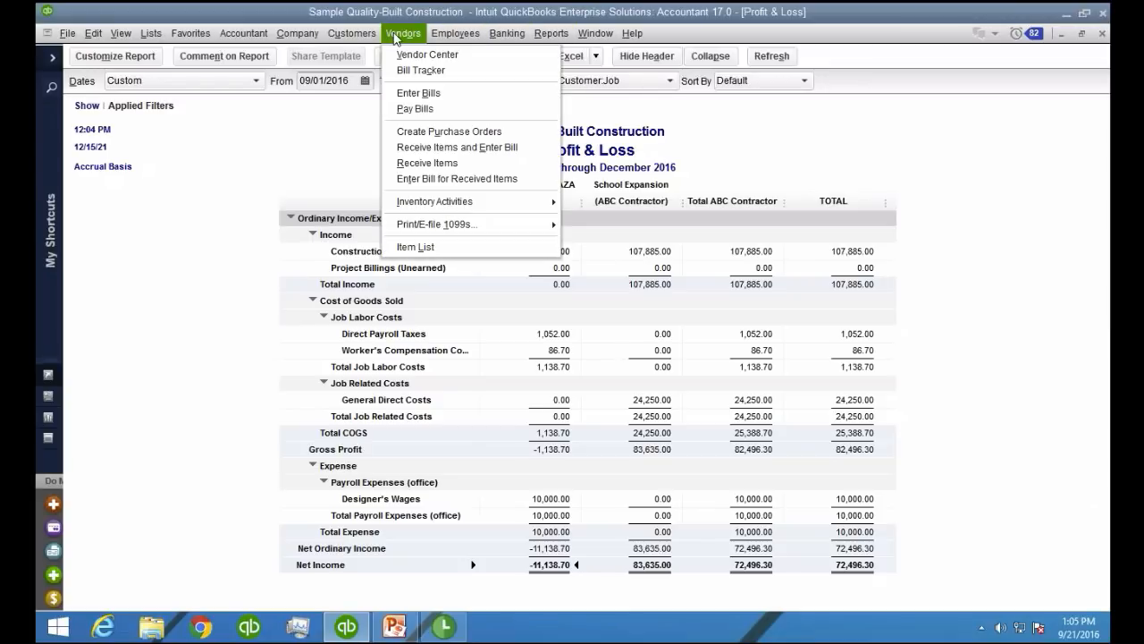
left_click(414, 93)
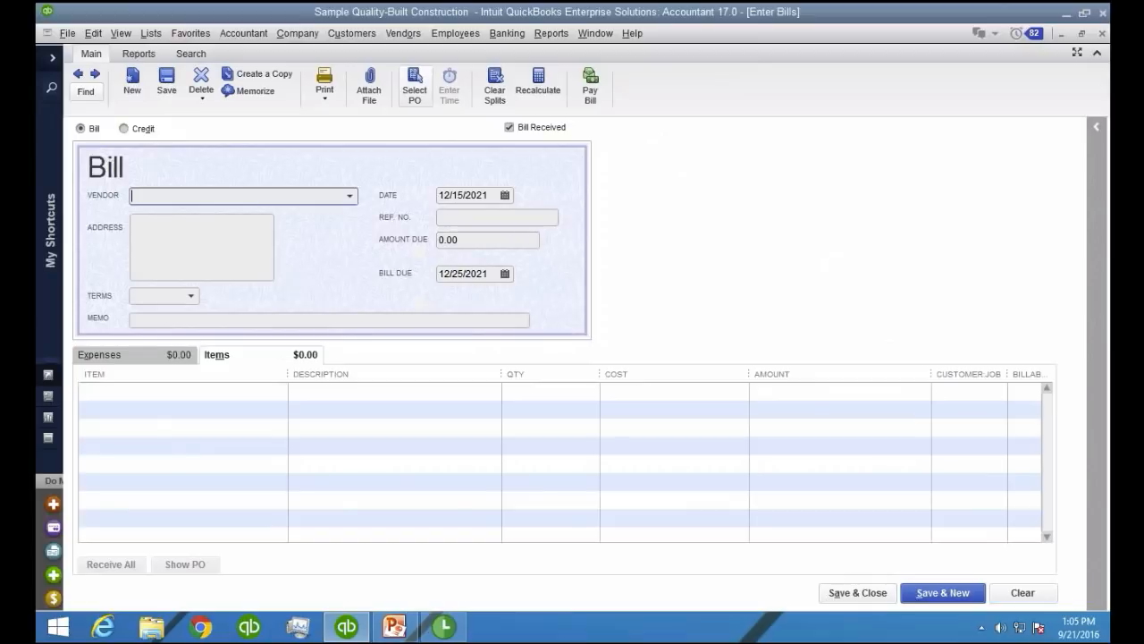
left_click(350, 194)
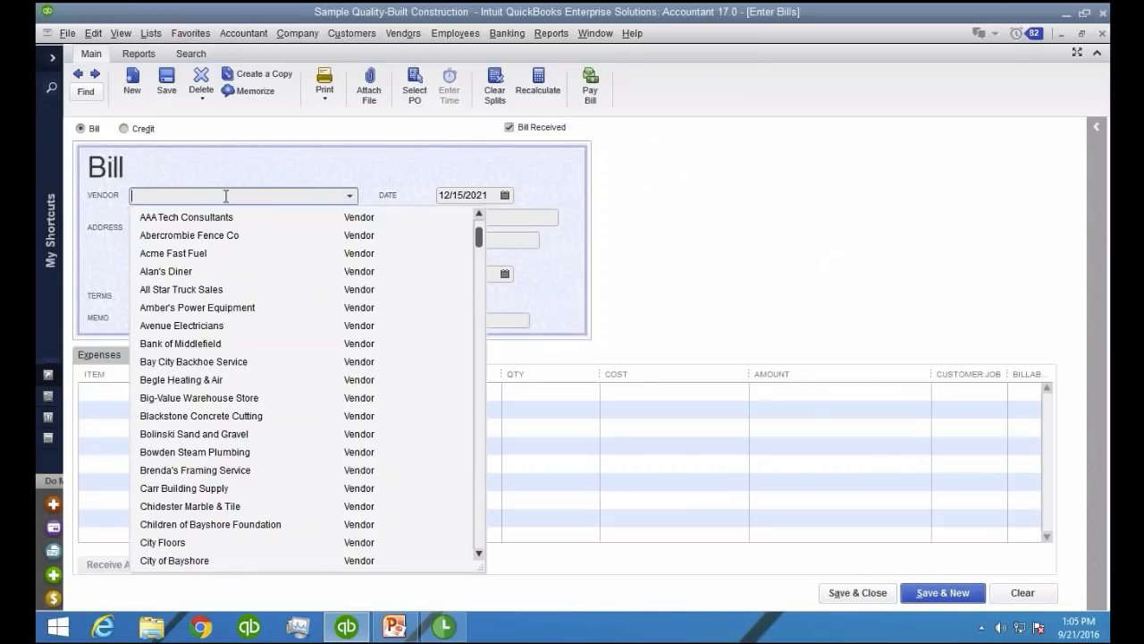
type("st")
left_click(200, 363)
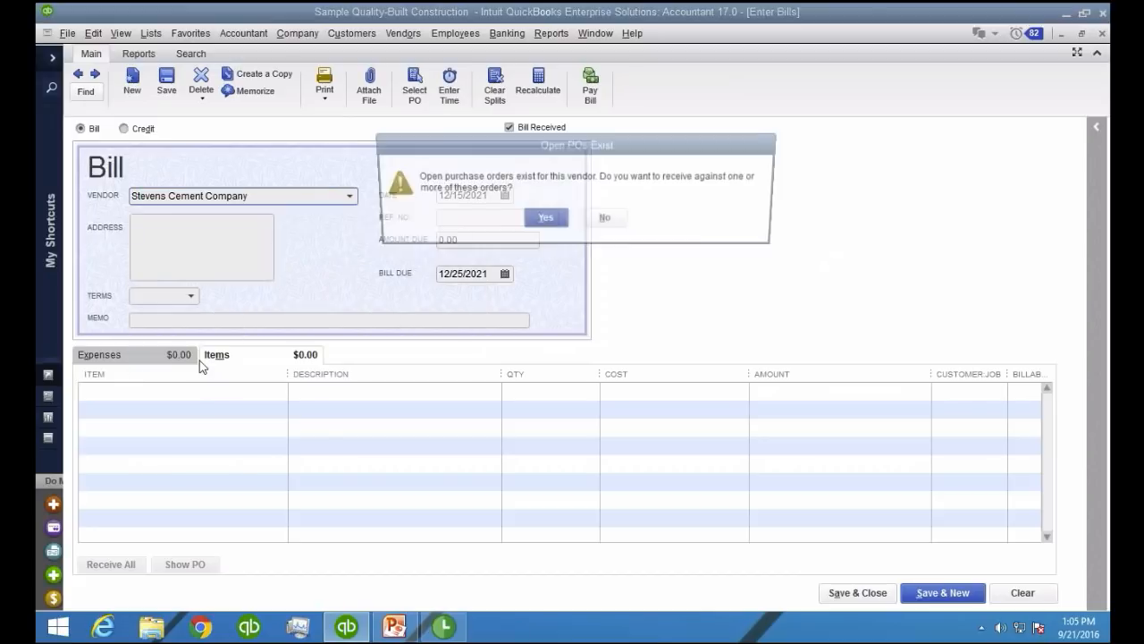
left_click(539, 222)
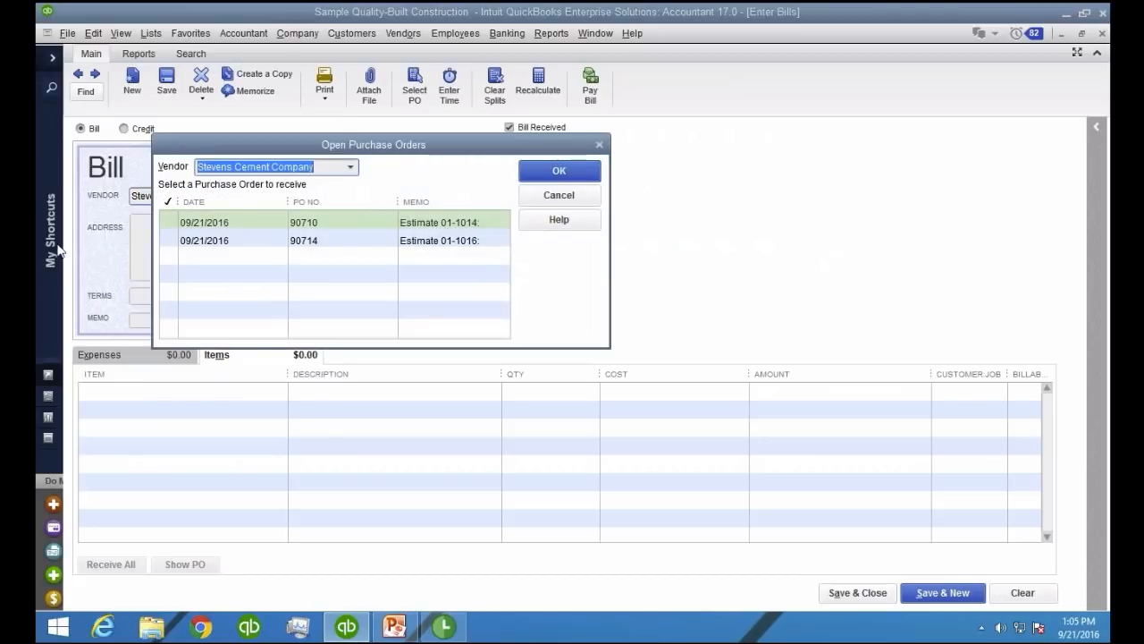
left_click(168, 243)
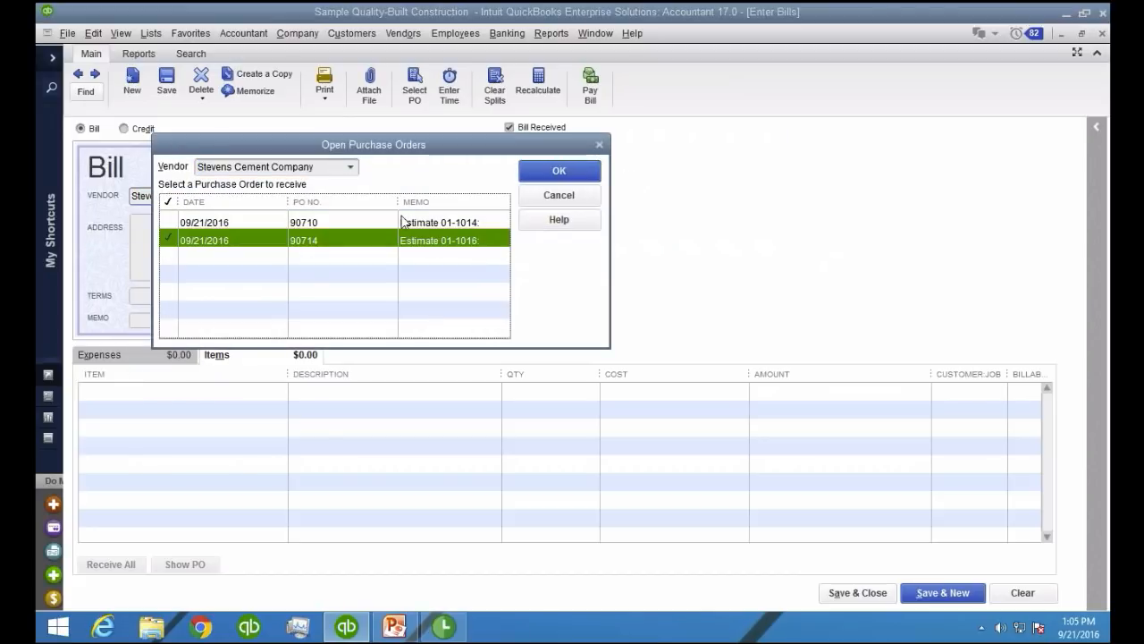
left_click(559, 163)
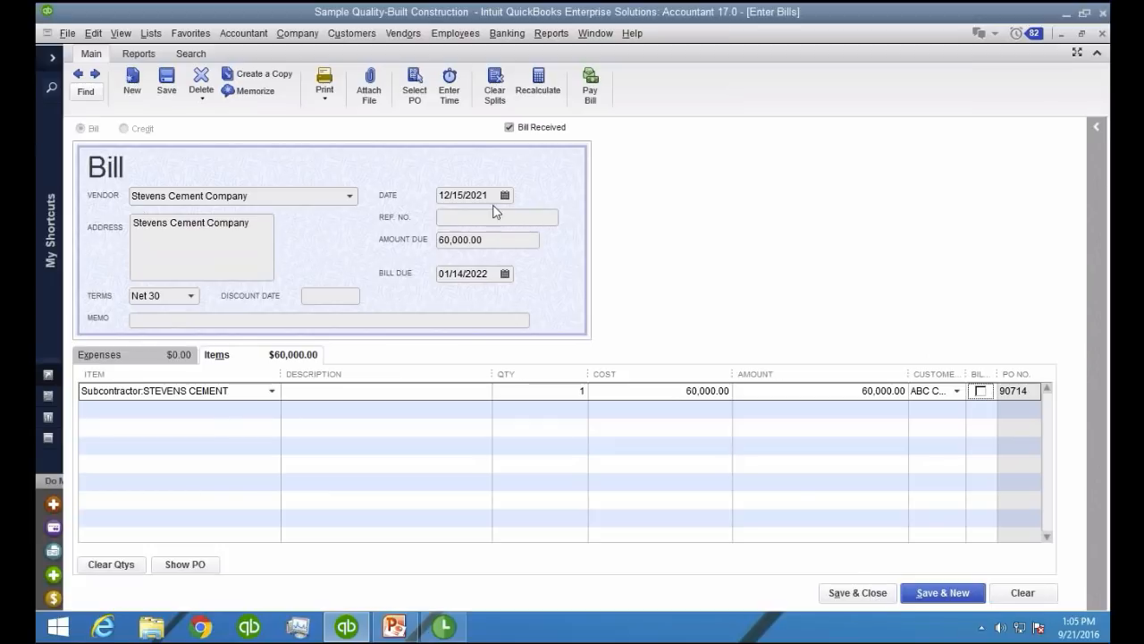
Date the Stevens Cement Company bill 09/21/2016, and save and close it
left_click(480, 196)
double_click(479, 197)
type("09/21/2016")
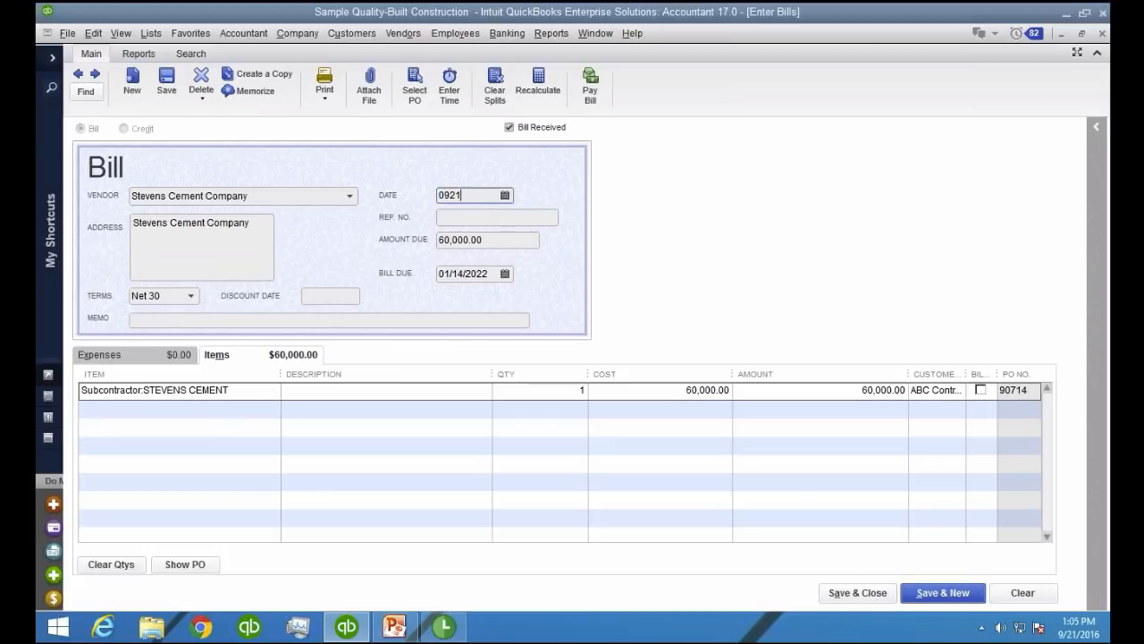
key("Tab")
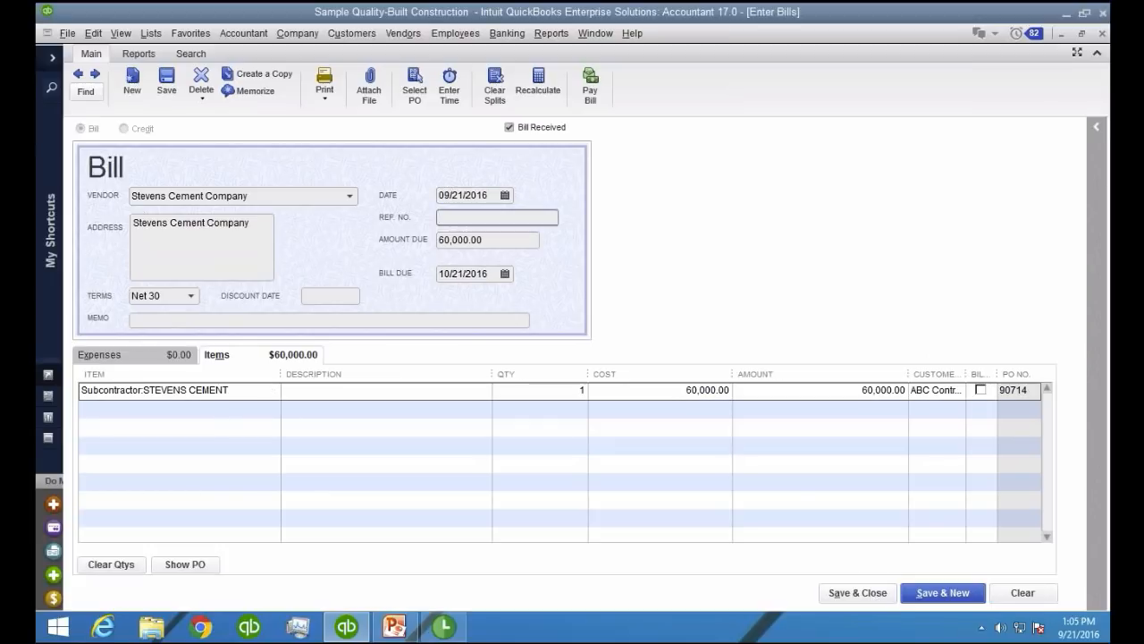
left_click(852, 591)
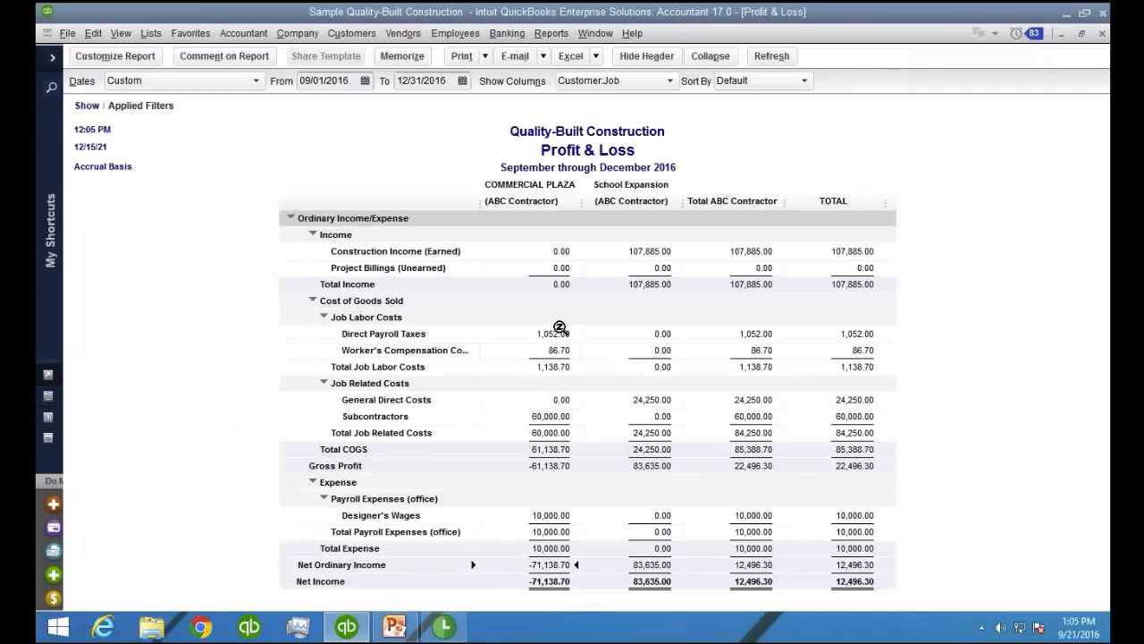
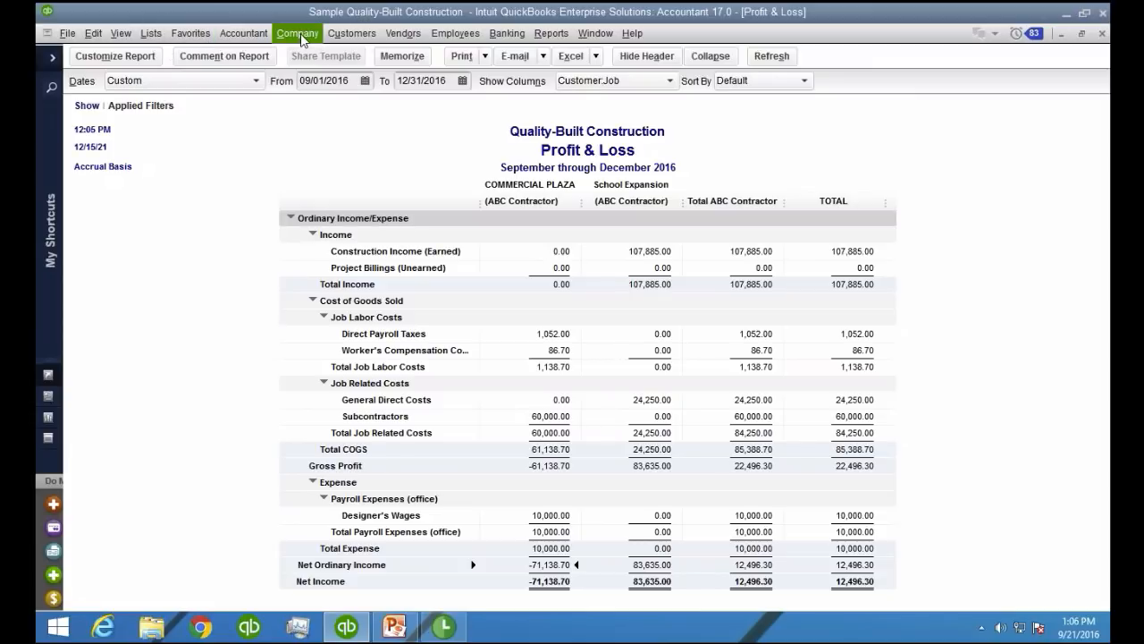
Start a new invoice for ABC Contractor's COMMERCIAL PLAZA job from estimate 01-1016
left_click(351, 34)
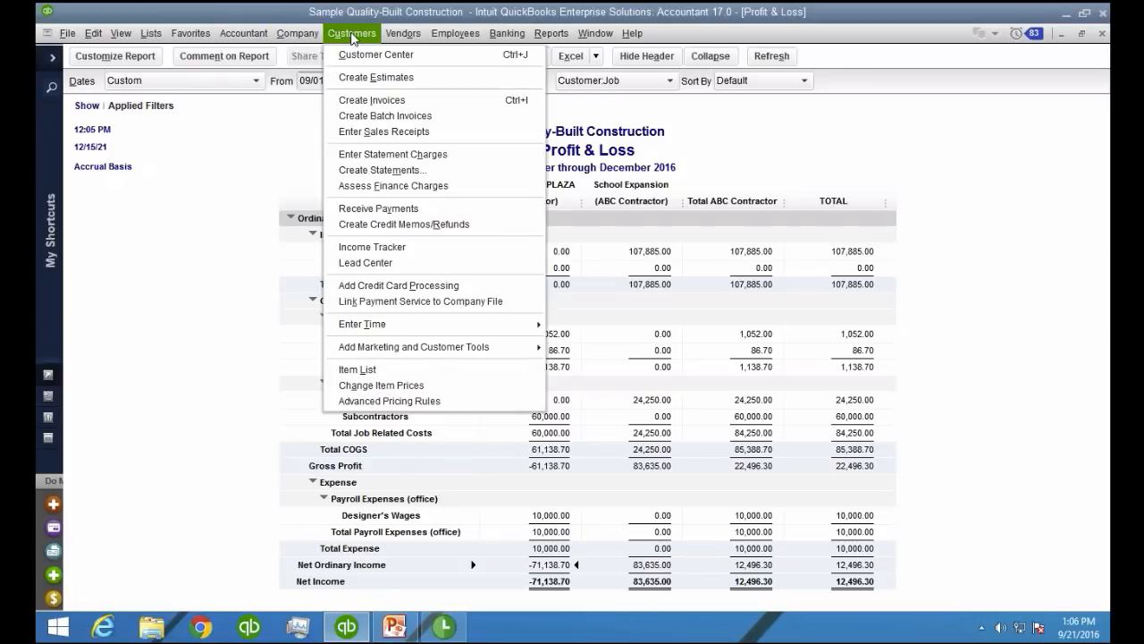
left_click(371, 101)
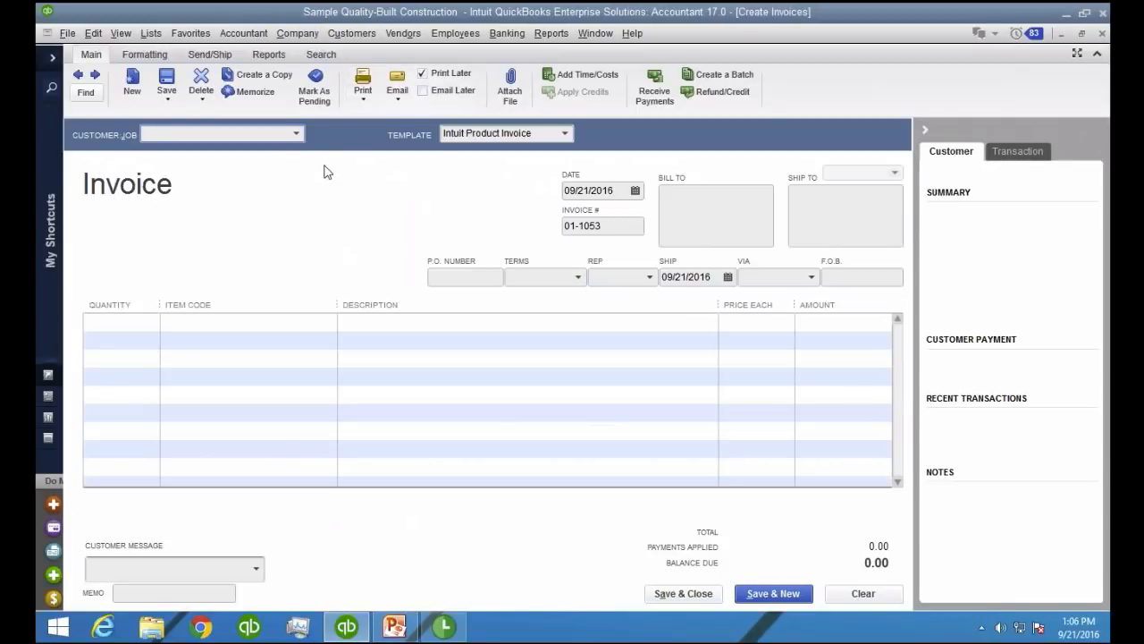
left_click(296, 133)
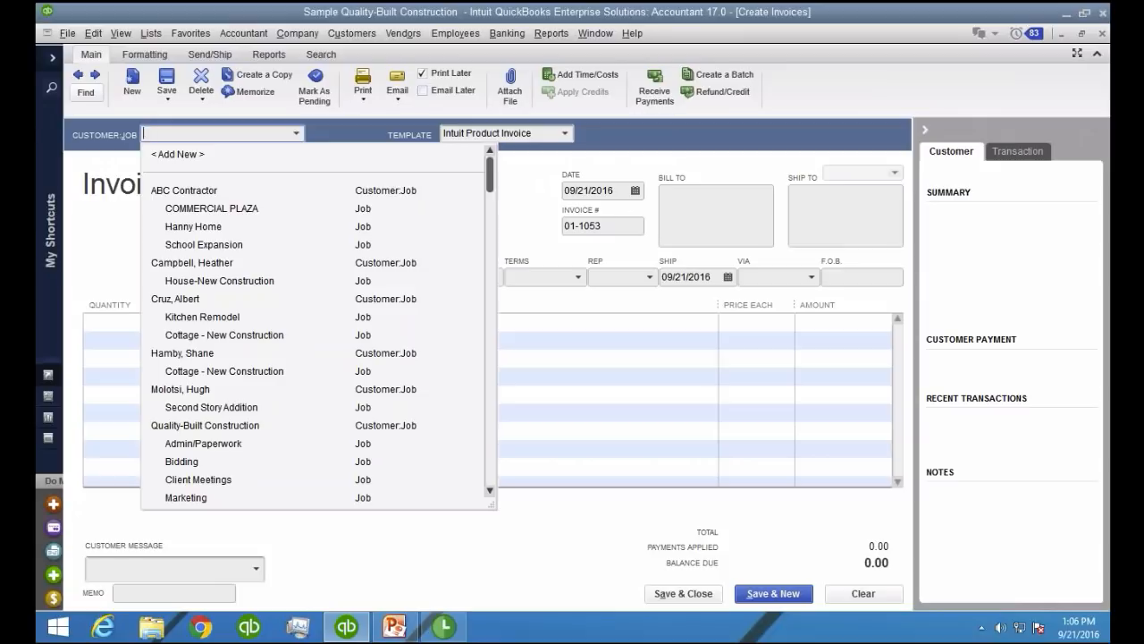
left_click(257, 214)
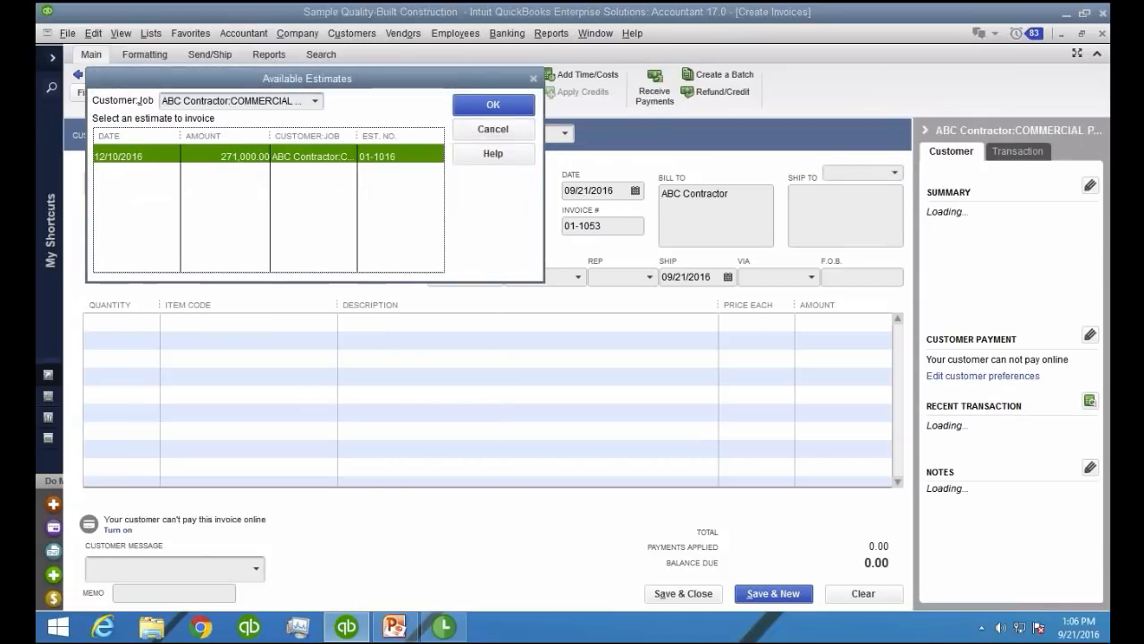
left_click(134, 158)
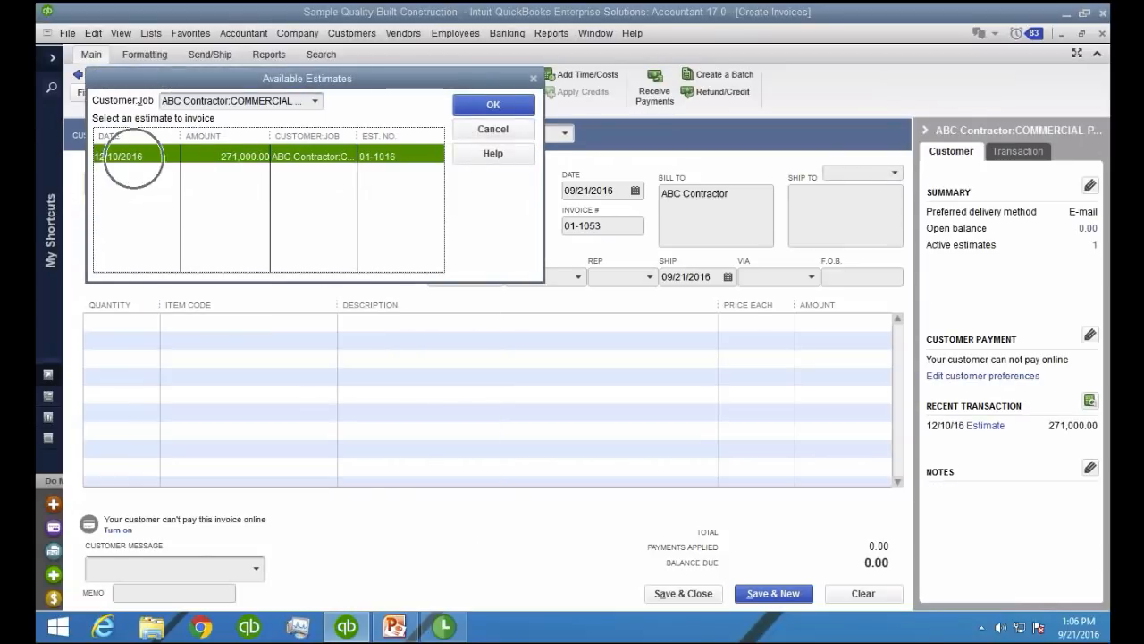
left_click(480, 112)
Create a progress invoice for selected items of the estimate, with a Project Billing quantity of .25
left_click(215, 234)
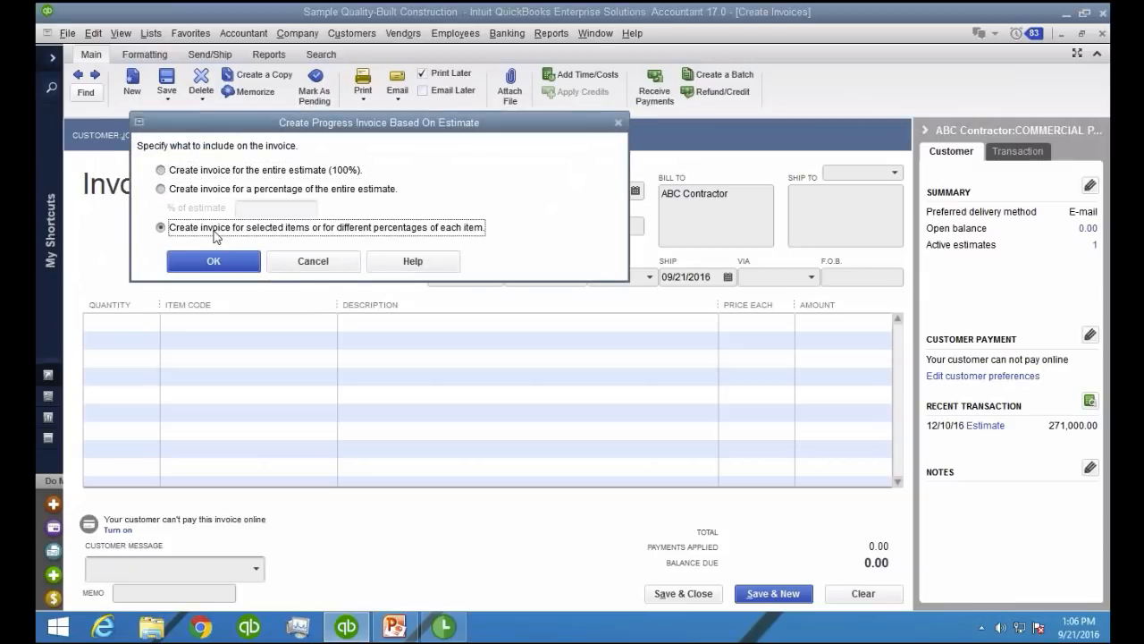
key("ctrl")
key("ctrl")
key("ctrl")
left_click(216, 261)
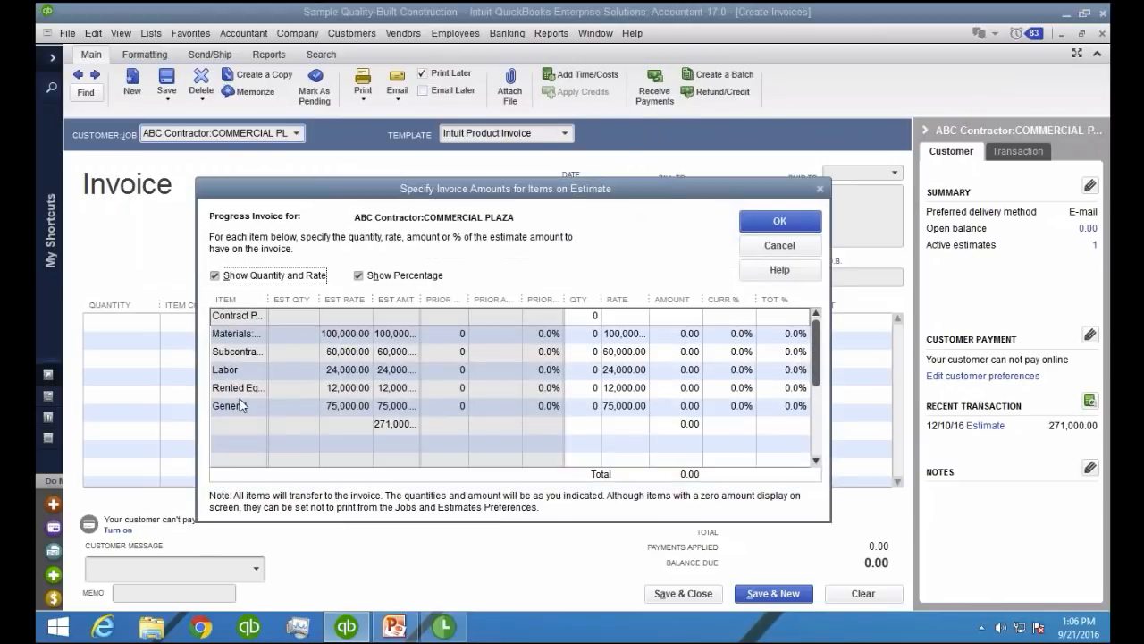
scroll(326, 436, "down", 1)
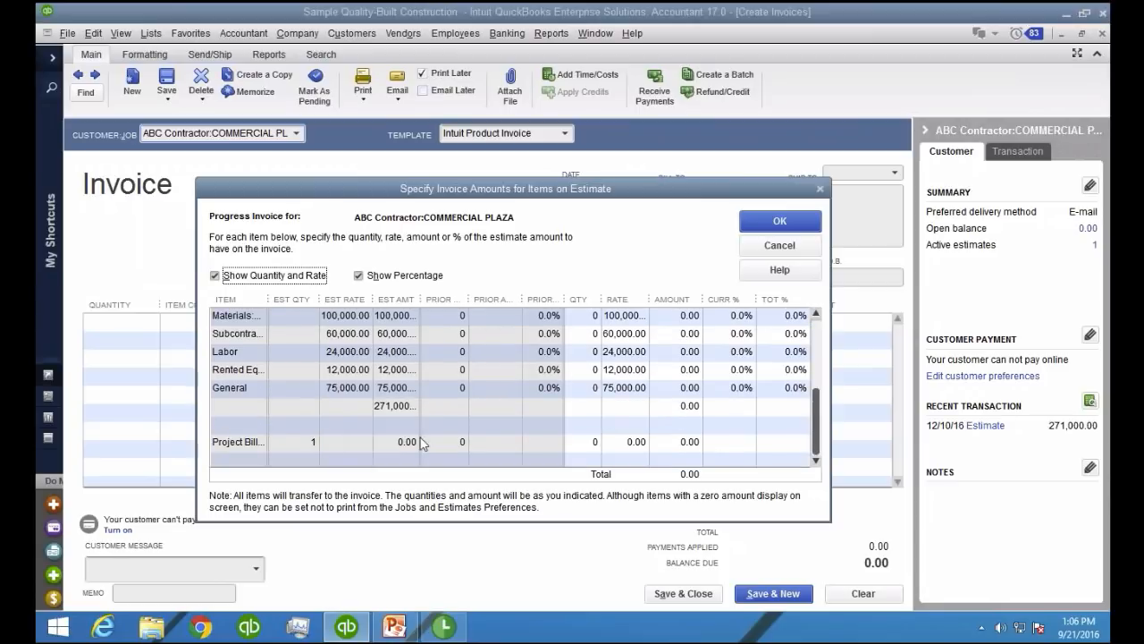
left_click(249, 444)
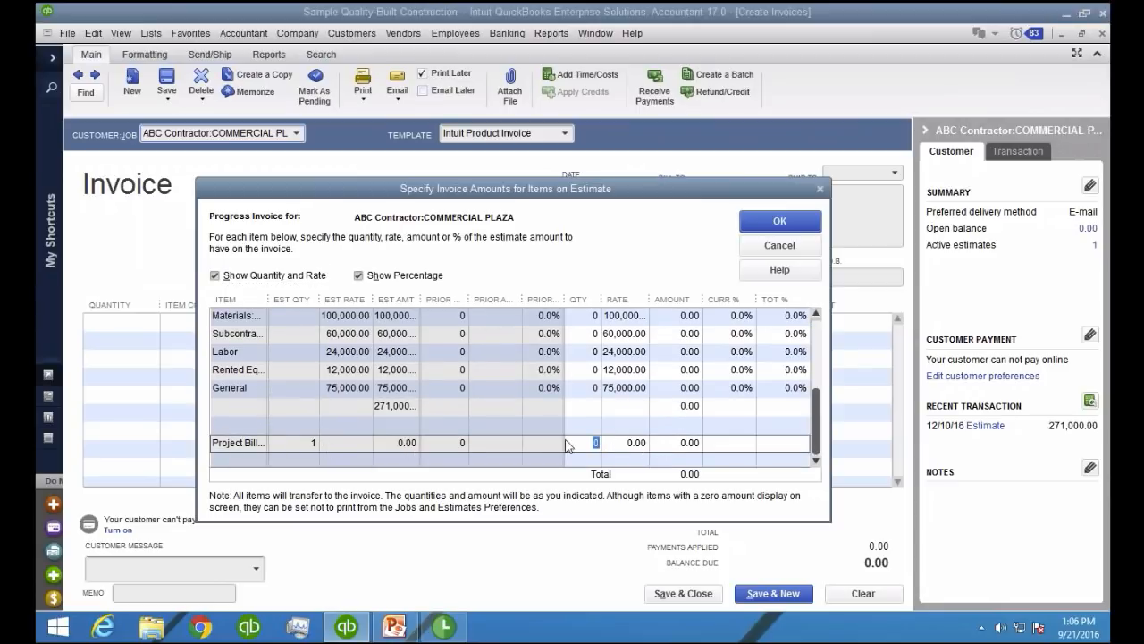
key("BackSpace")
type(".25")
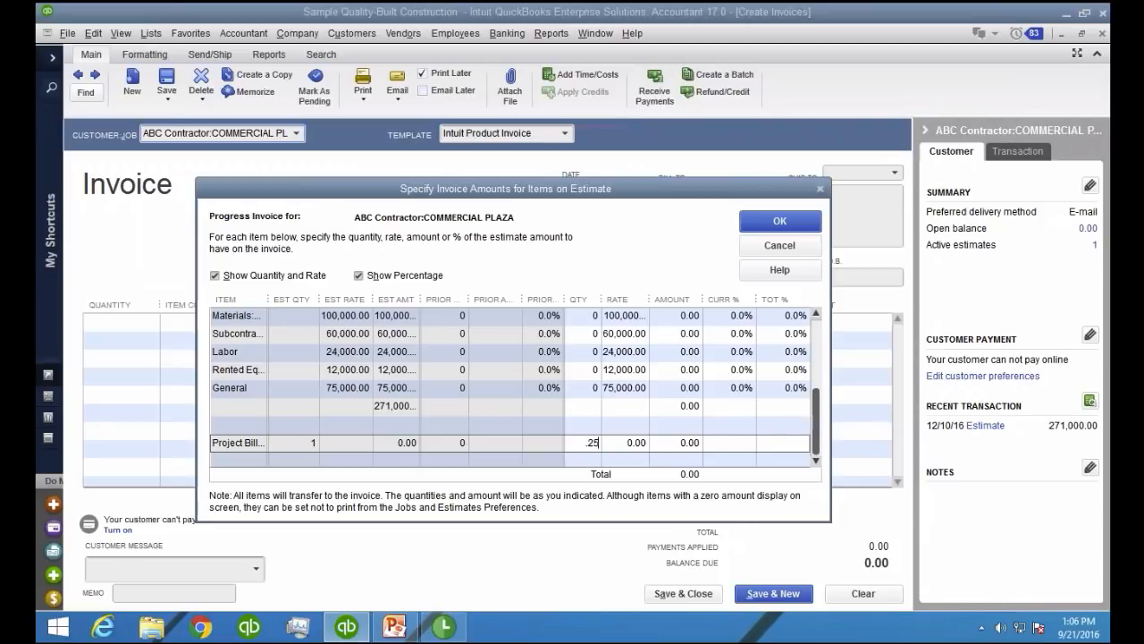
left_click(780, 221)
key("Return")
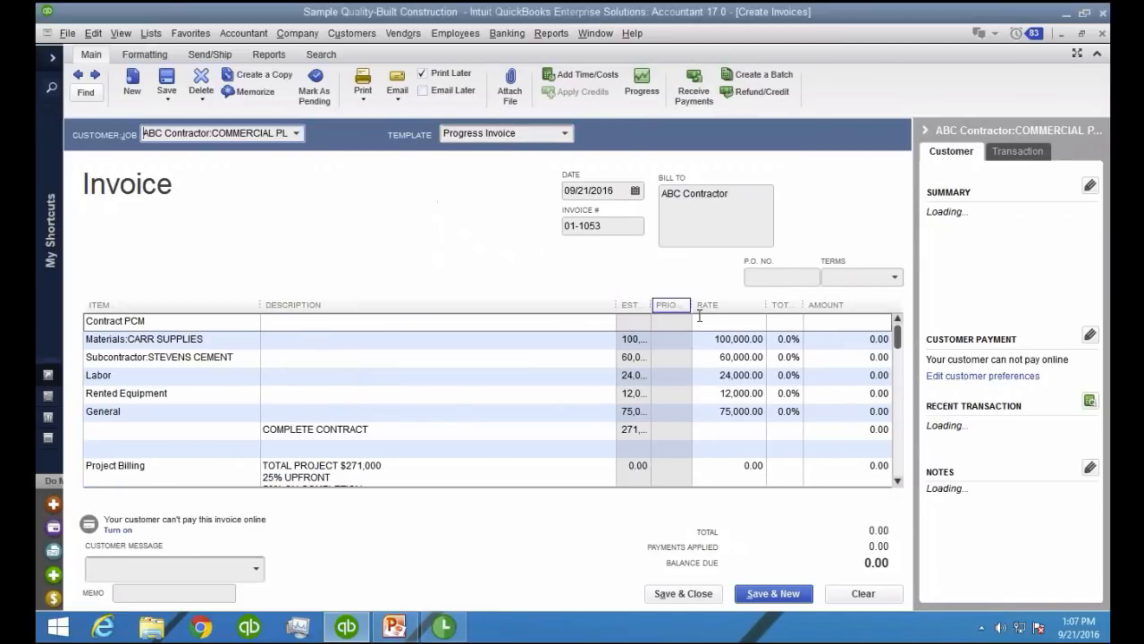
Narrow the invoice's Description column to fit the amount columns, and switch the template to Intuit Service Invoice
left_click_drag(899, 342, 898, 461)
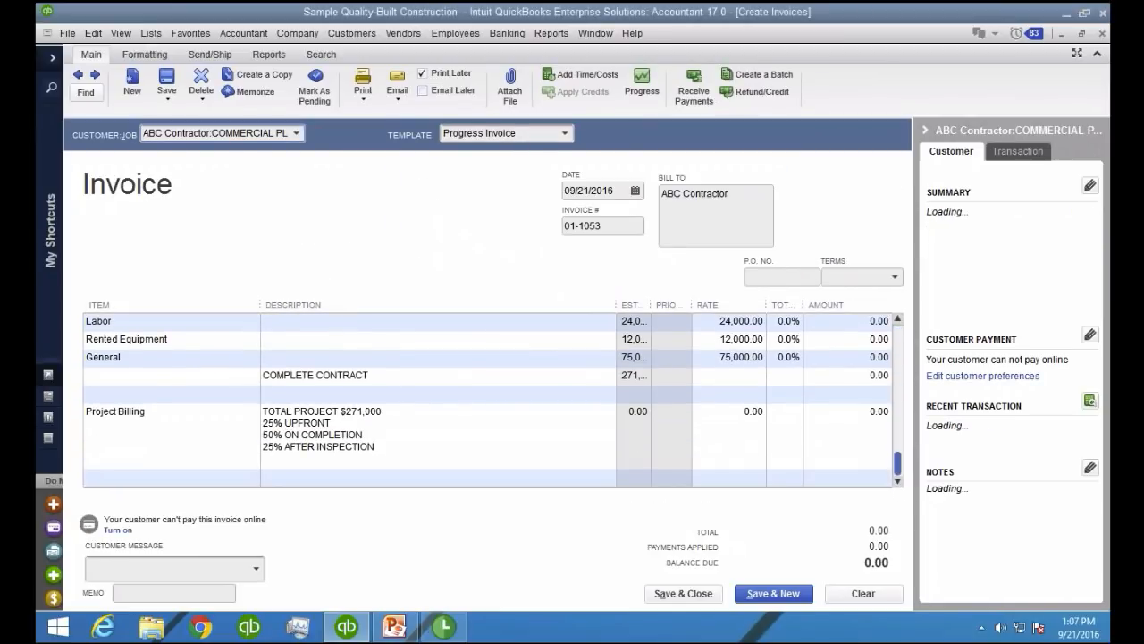
left_click(731, 417)
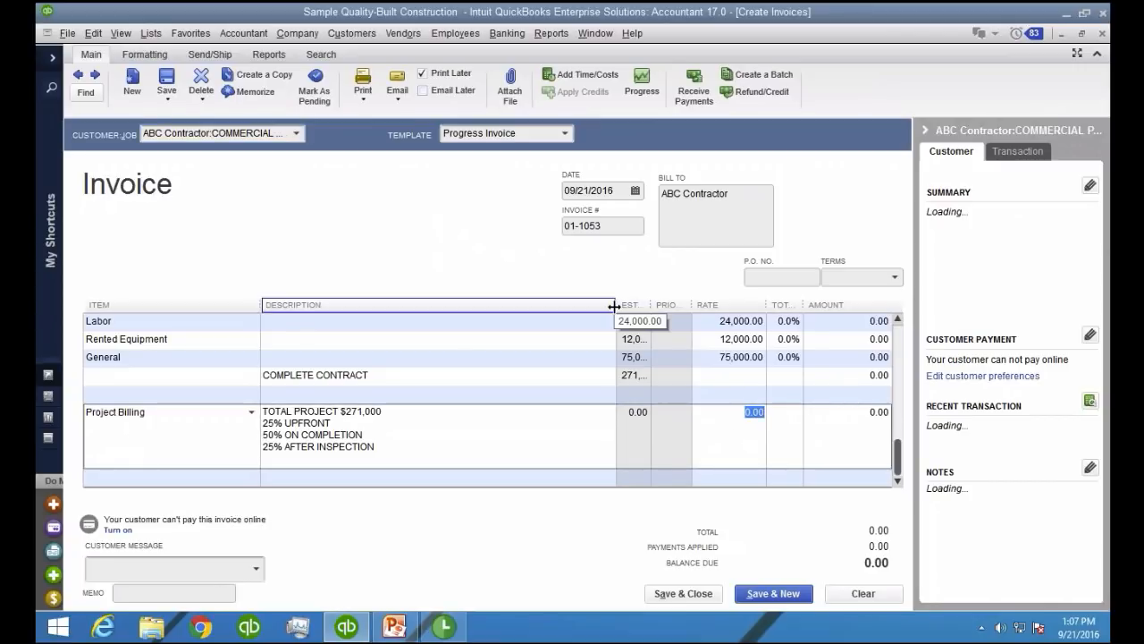
left_click_drag(616, 305, 483, 305)
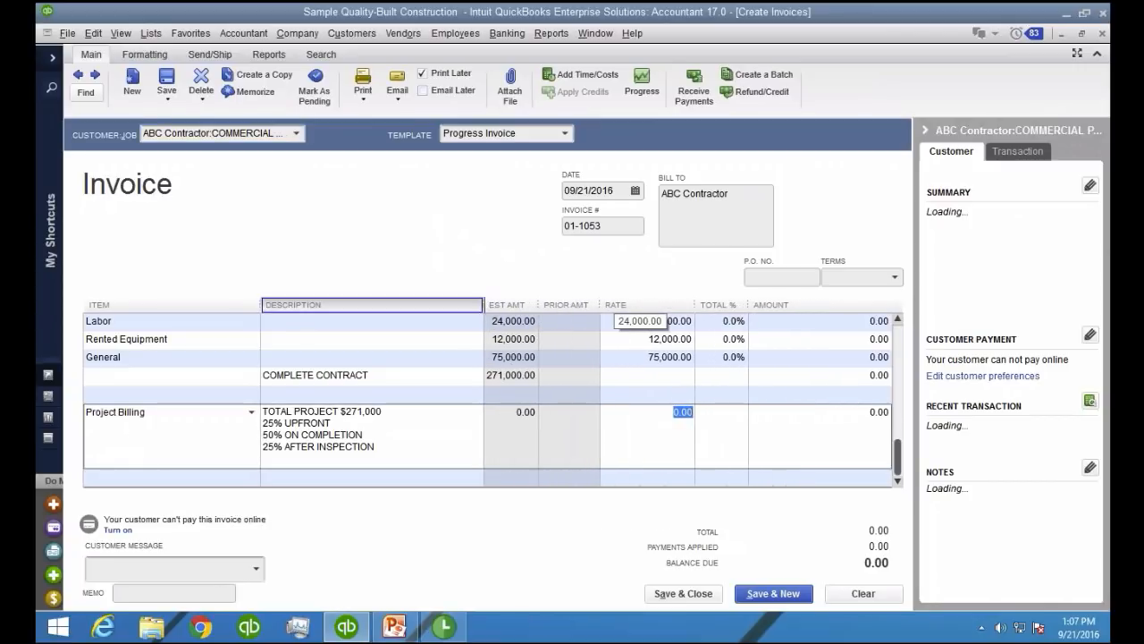
left_click(146, 56)
left_click(102, 55)
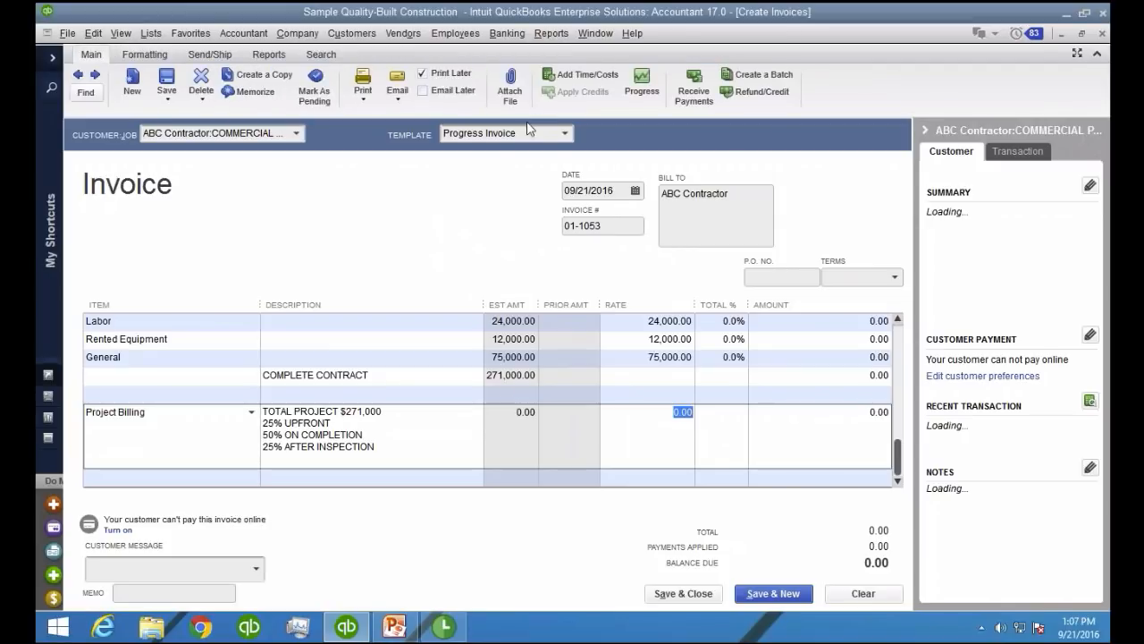
left_click(542, 133)
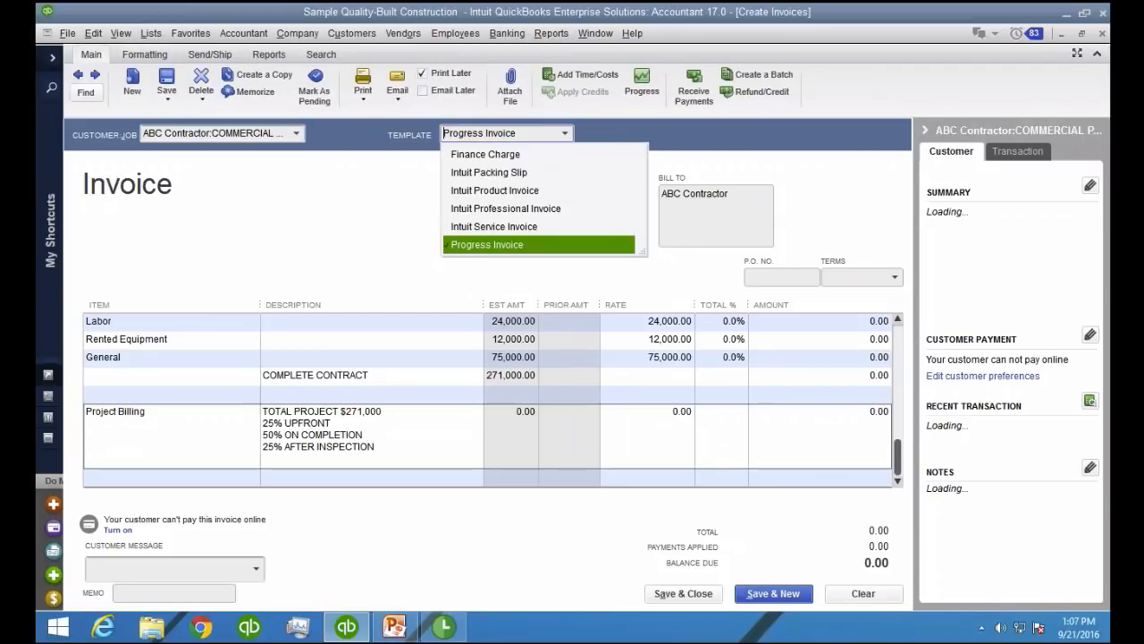
left_click(493, 225)
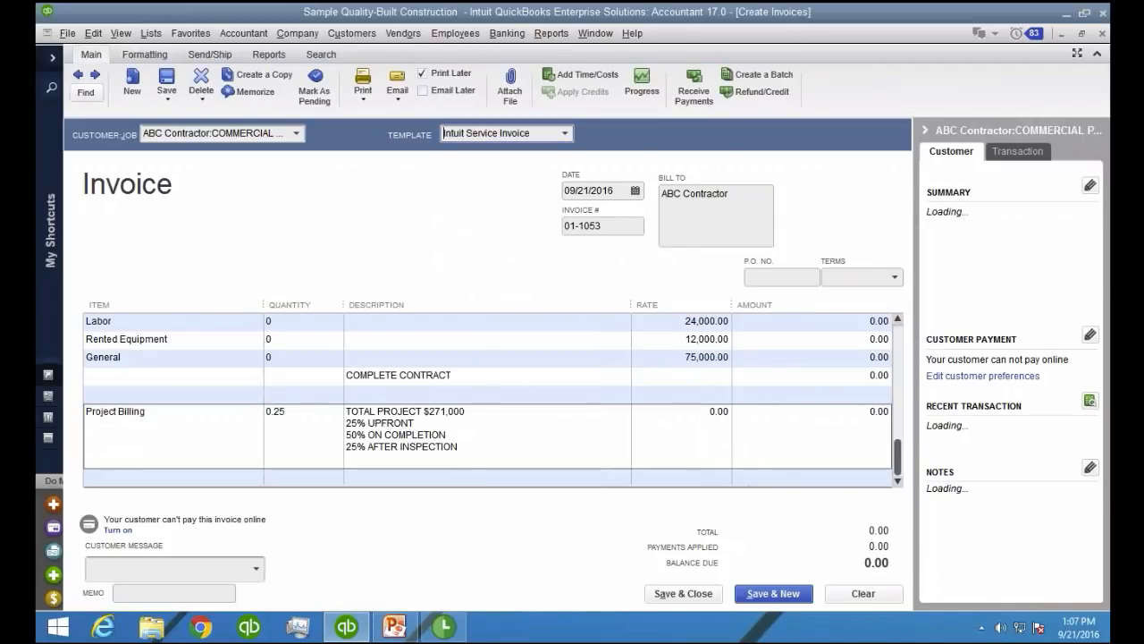
Set the Project Billing line's rate to 271000, and review the payment terms in its description
left_click(291, 412)
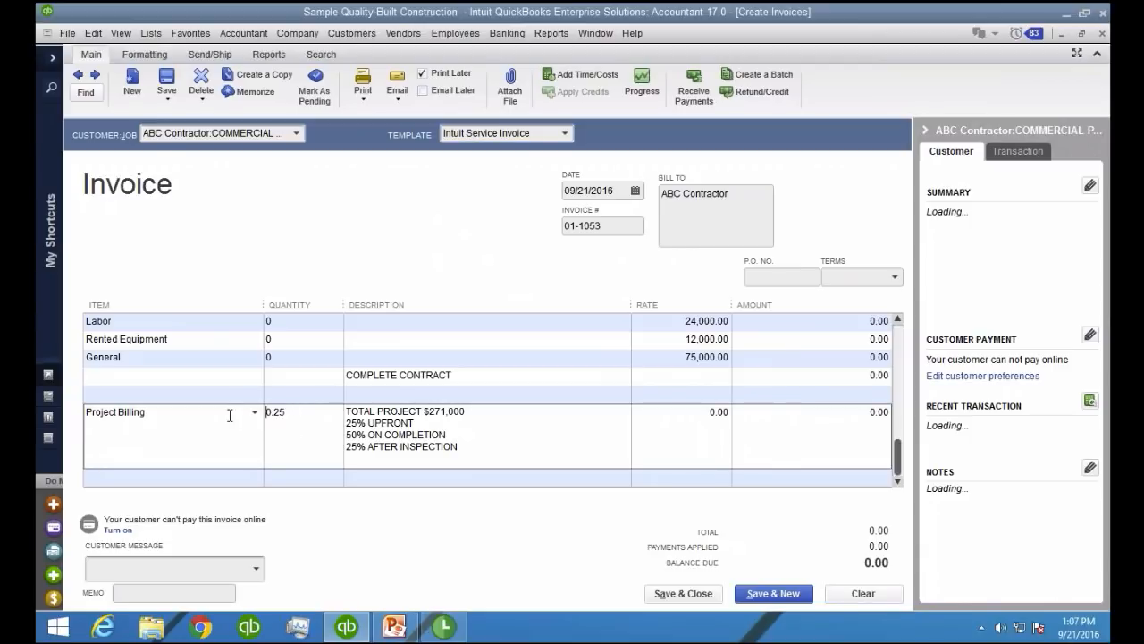
left_click(715, 414)
left_click_drag(347, 412, 464, 412)
left_click(668, 416)
type("271000")
left_click(459, 462)
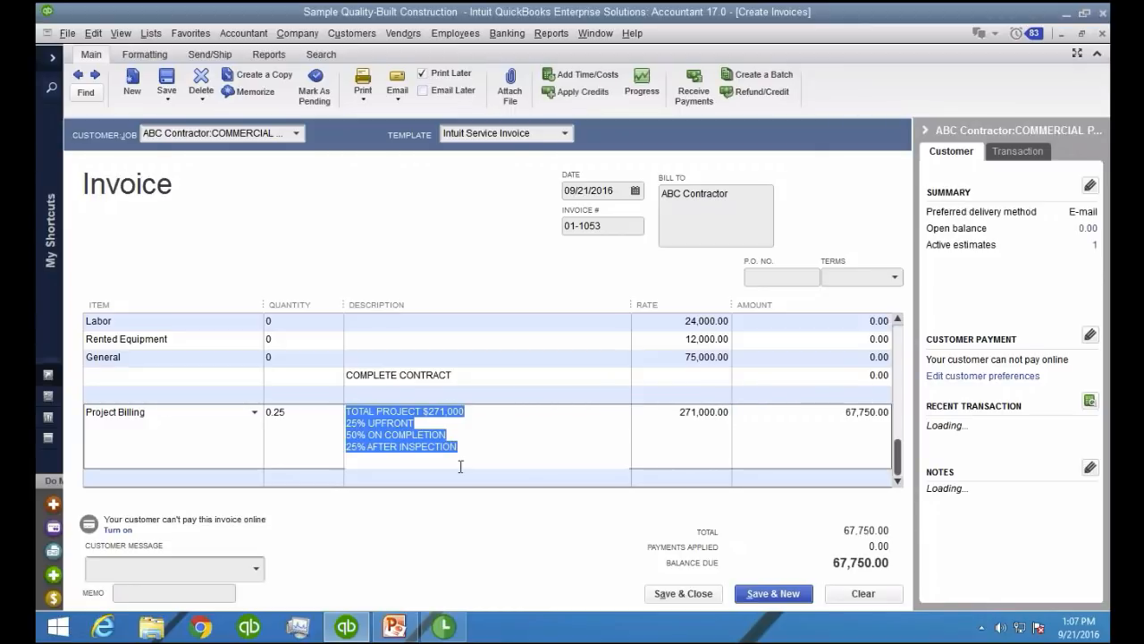
left_click(473, 450)
left_click_drag(473, 450, 347, 420)
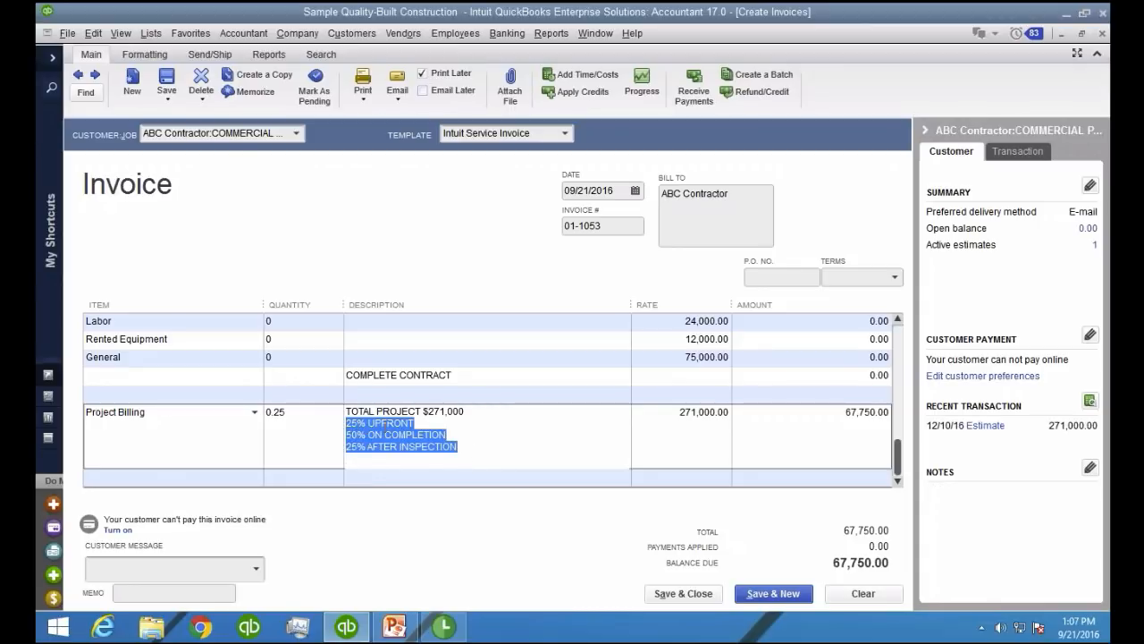
left_click(798, 419)
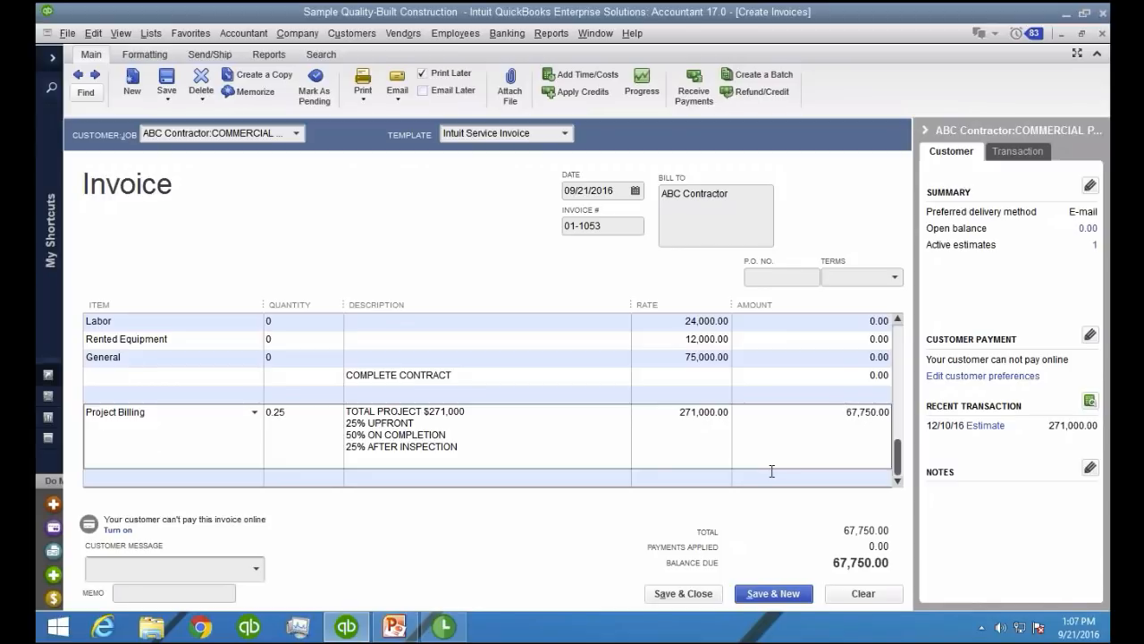
Save and close the invoice without spelling corrections, and check COMMERCIAL PLAZA's Project Billings (Unearned) in Profit & Loss
left_click(697, 598)
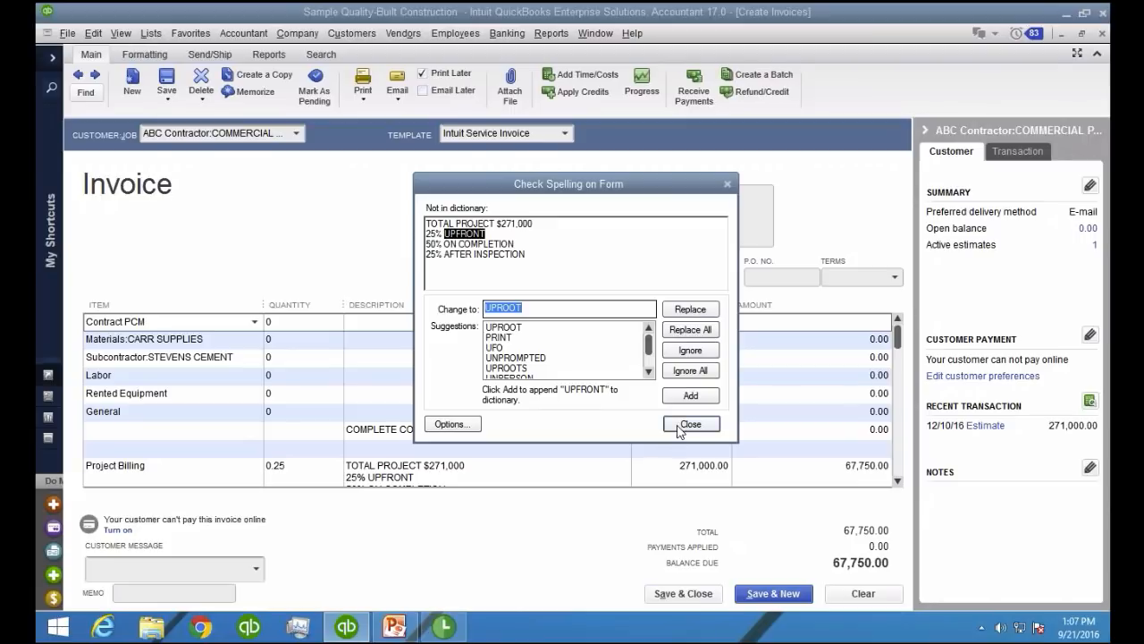
left_click(689, 424)
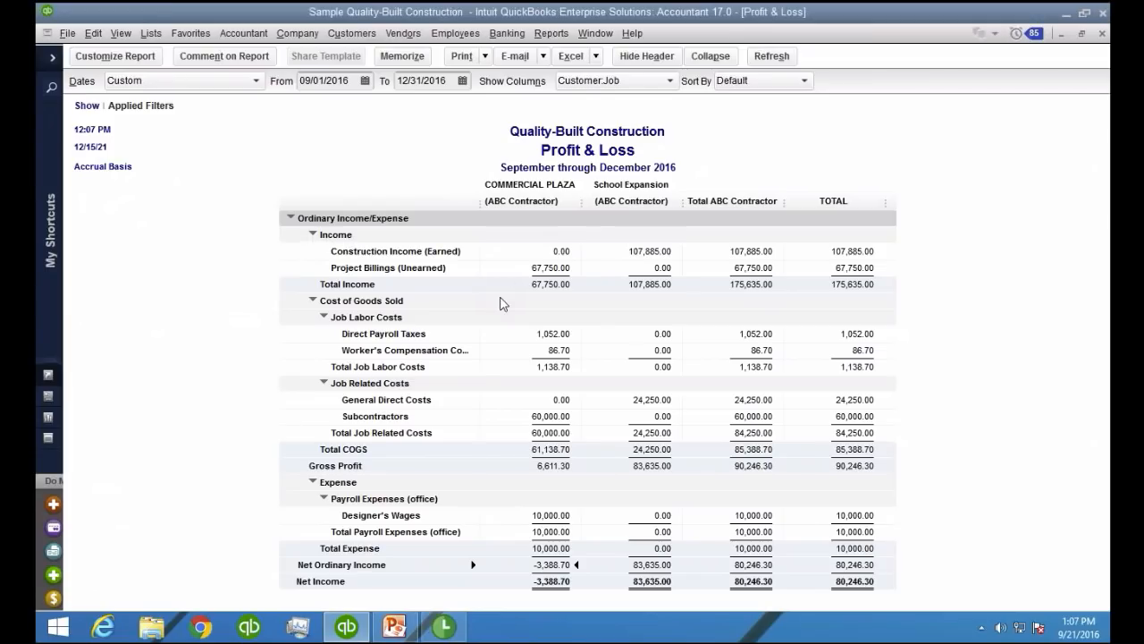
left_click(441, 271)
left_click(541, 268)
Run the Job Estimates vs. Actuals Detail report for ABC Contractor's COMMERCIAL PLAZA job
left_click(552, 33)
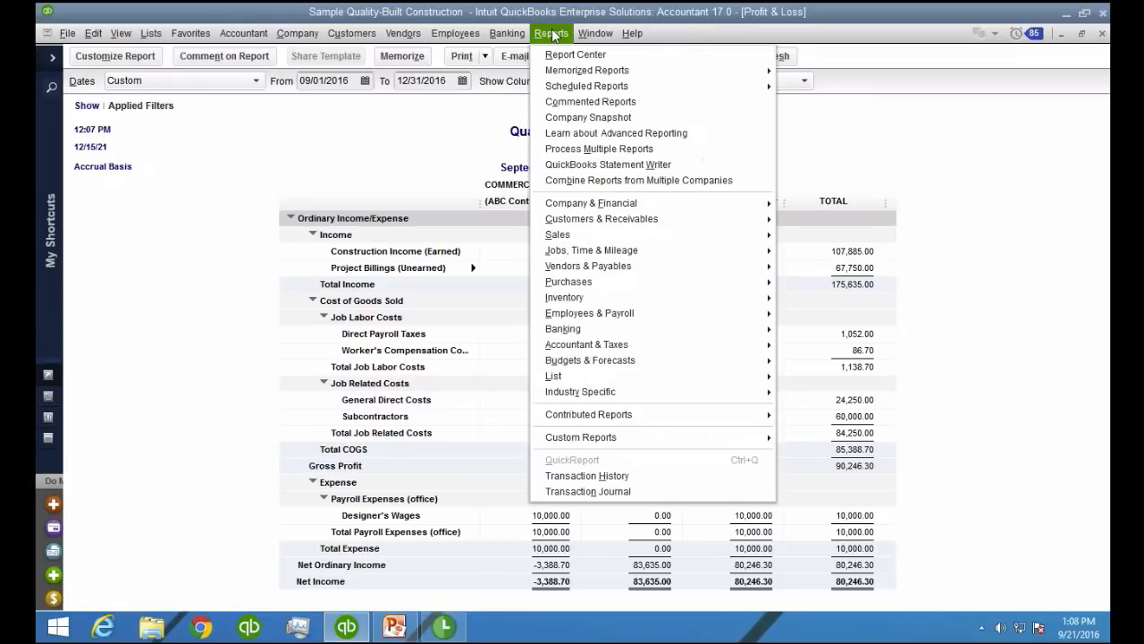
mouse_move(638, 256)
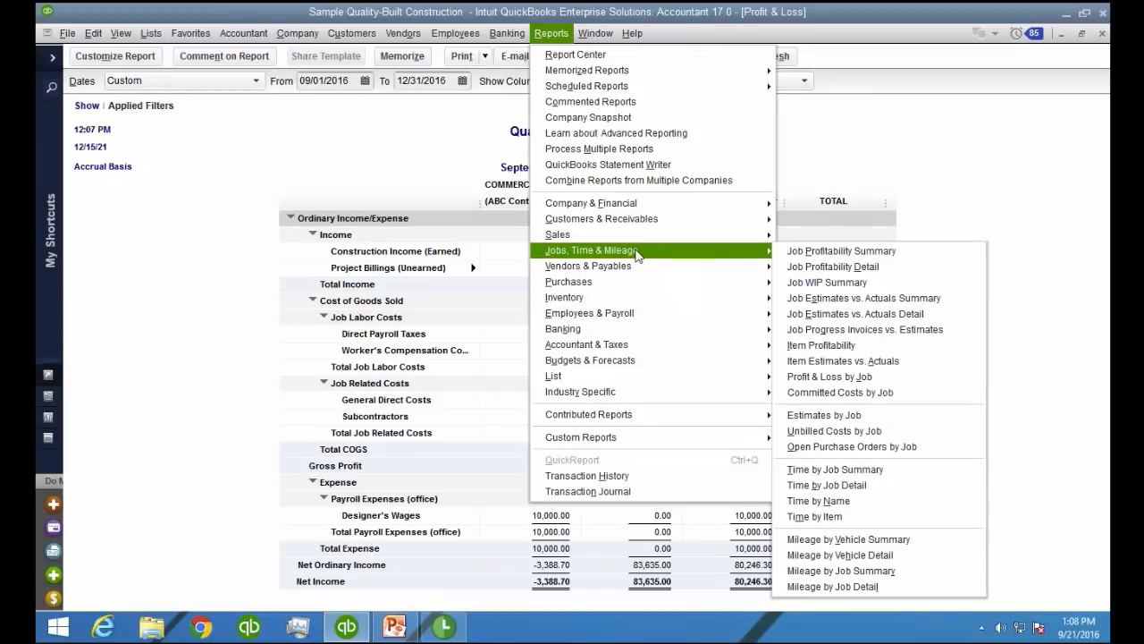
left_click(912, 322)
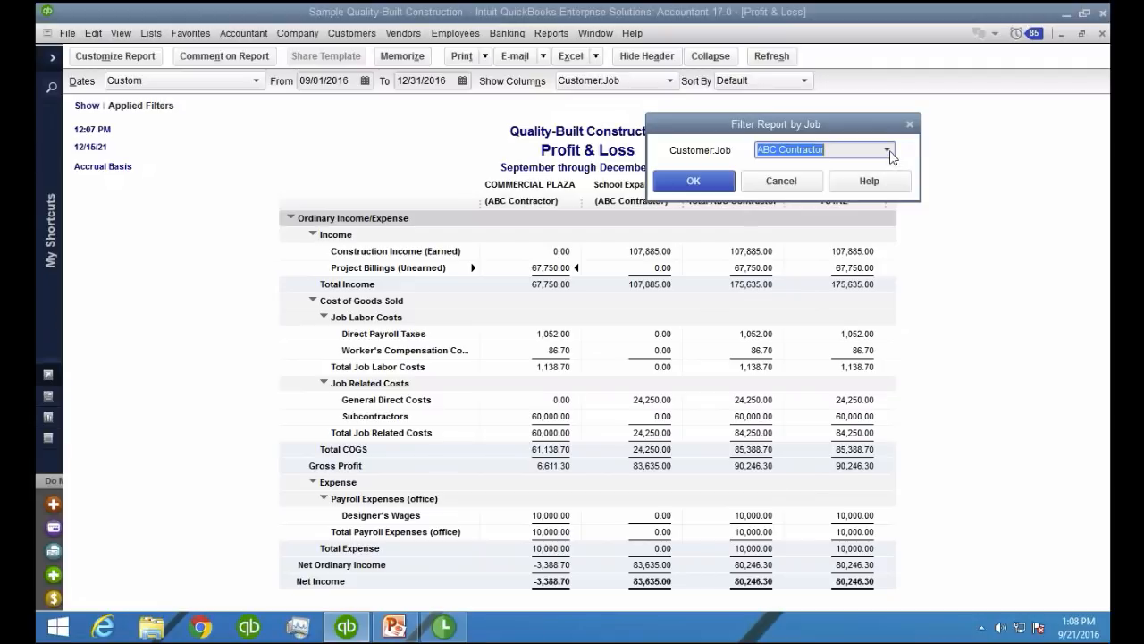
left_click(887, 150)
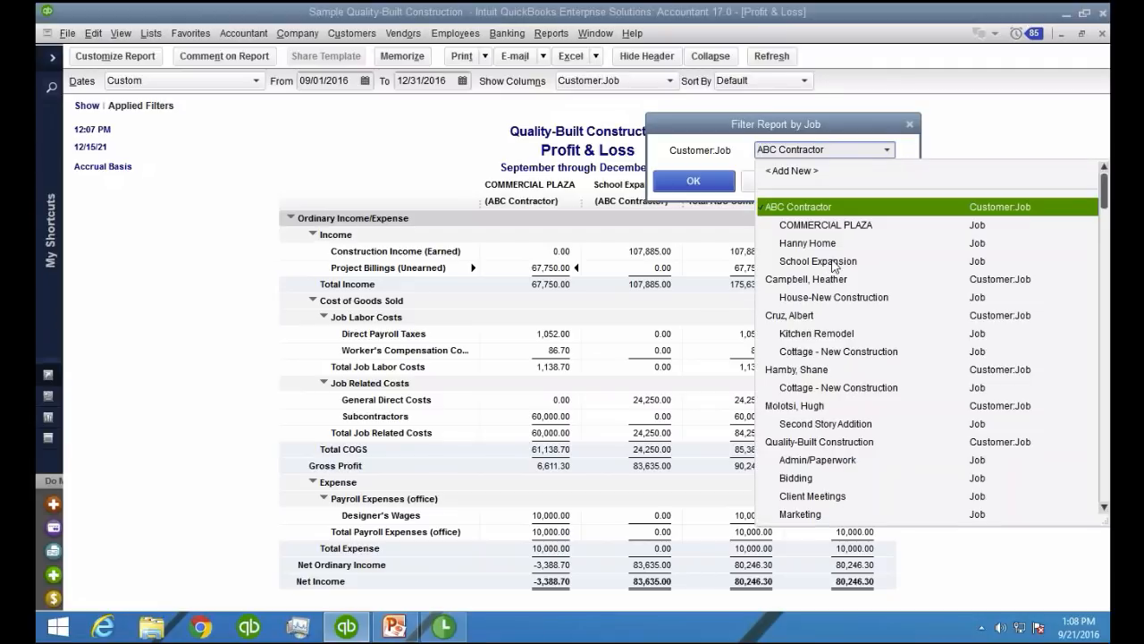
left_click(836, 227)
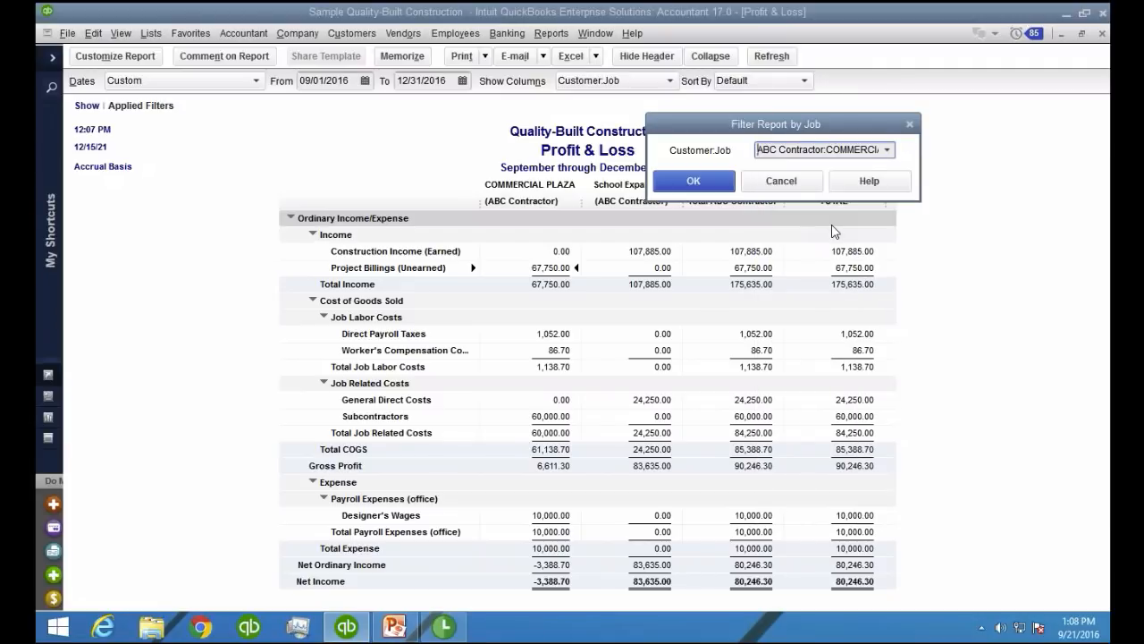
left_click(709, 183)
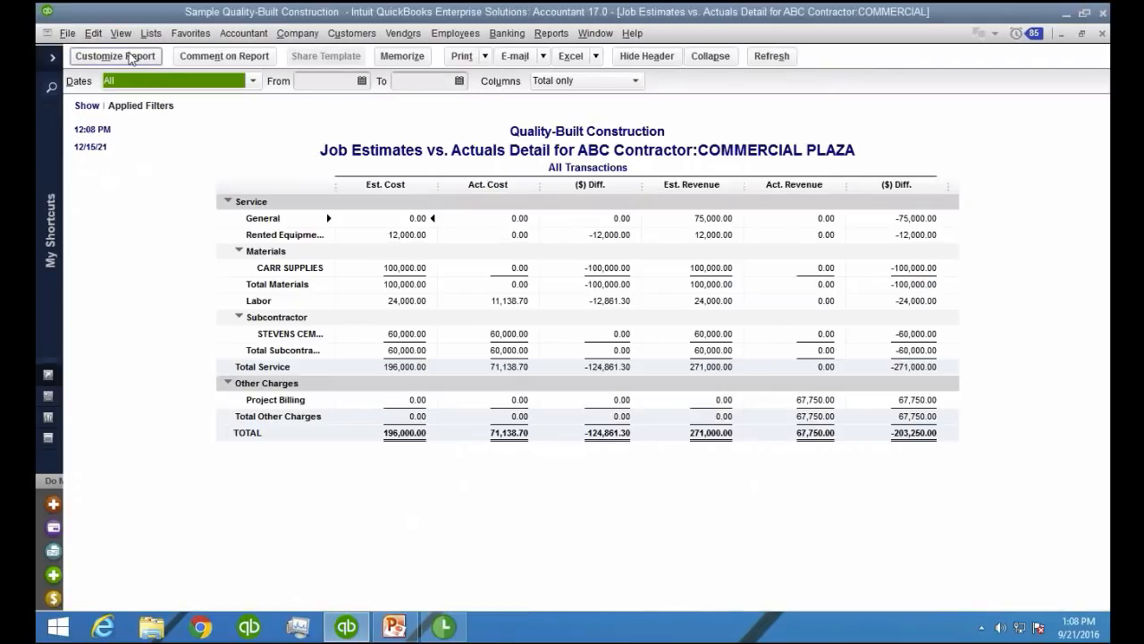
Remove the estimated revenue, actual revenue and revenue $ Difference columns, add the cost % Difference, and collapse the report
left_click(129, 58)
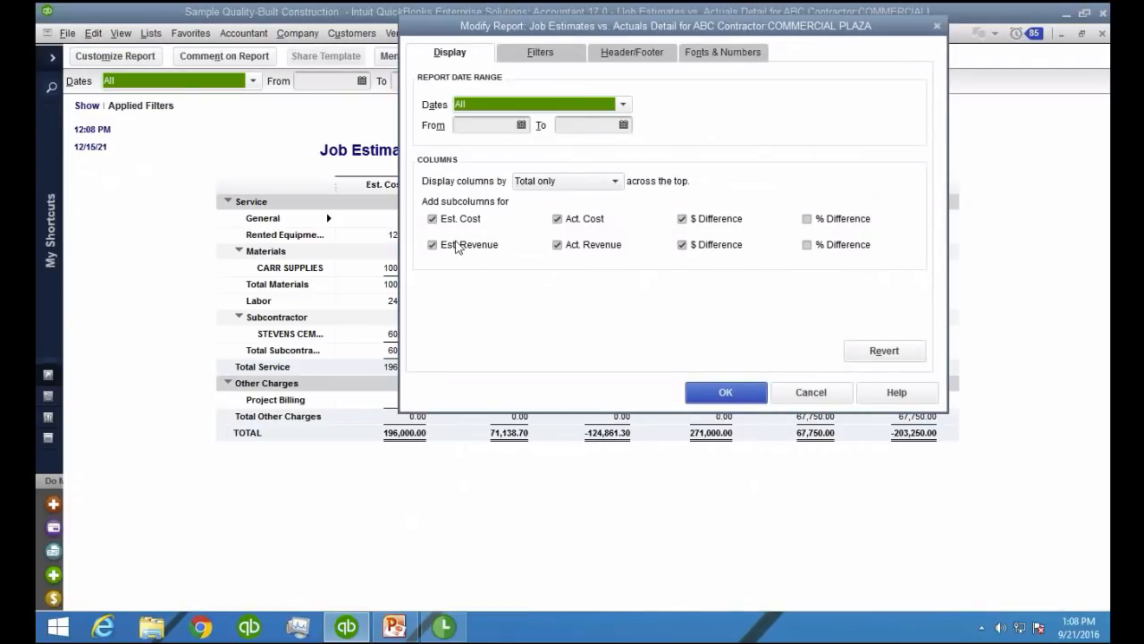
left_click(456, 247)
left_click(582, 247)
left_click(686, 248)
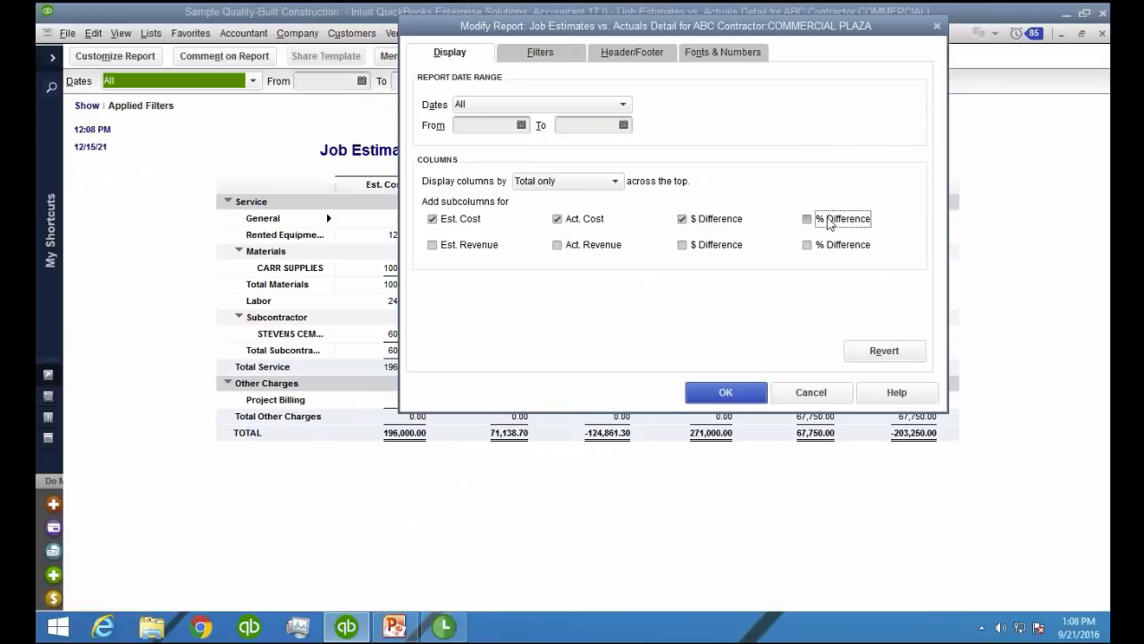
left_click(830, 223)
left_click(726, 392)
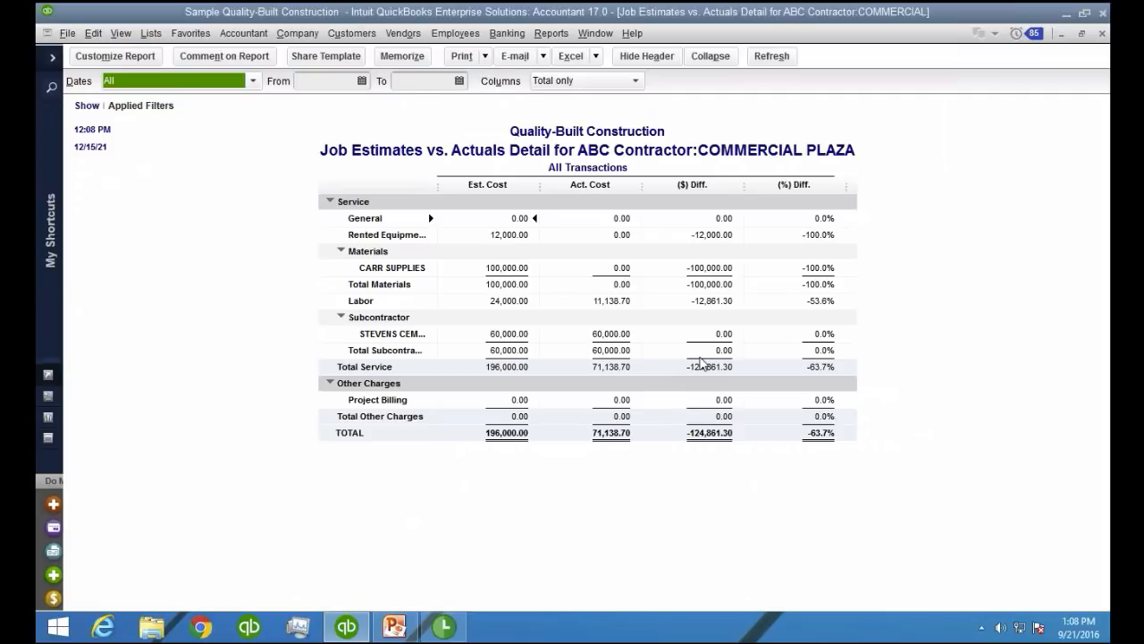
left_click(708, 56)
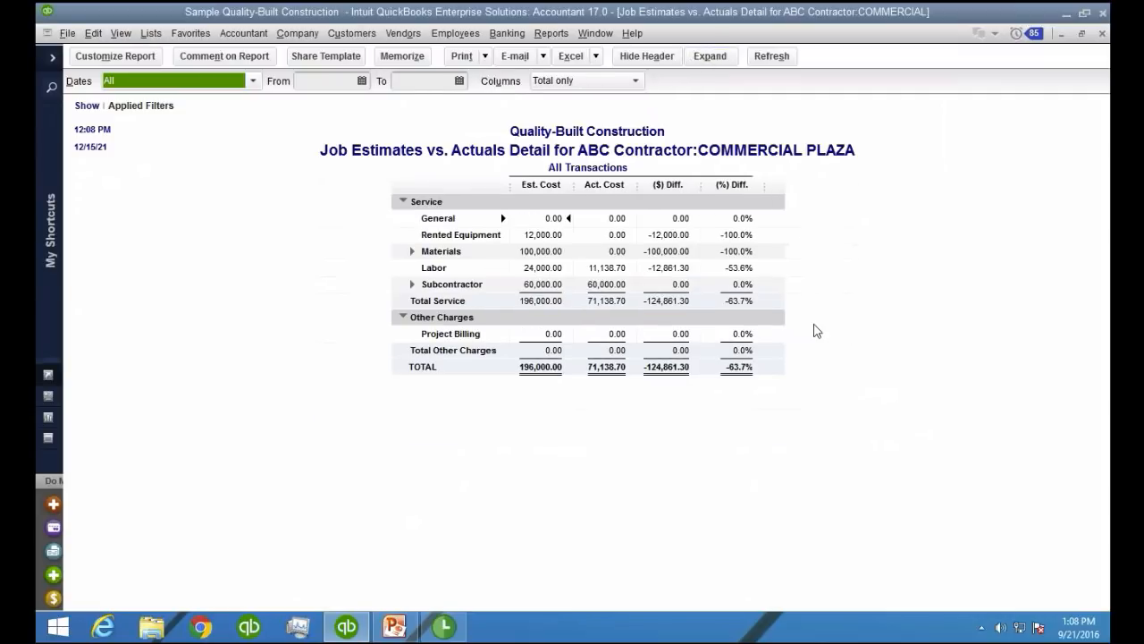
left_click(749, 381)
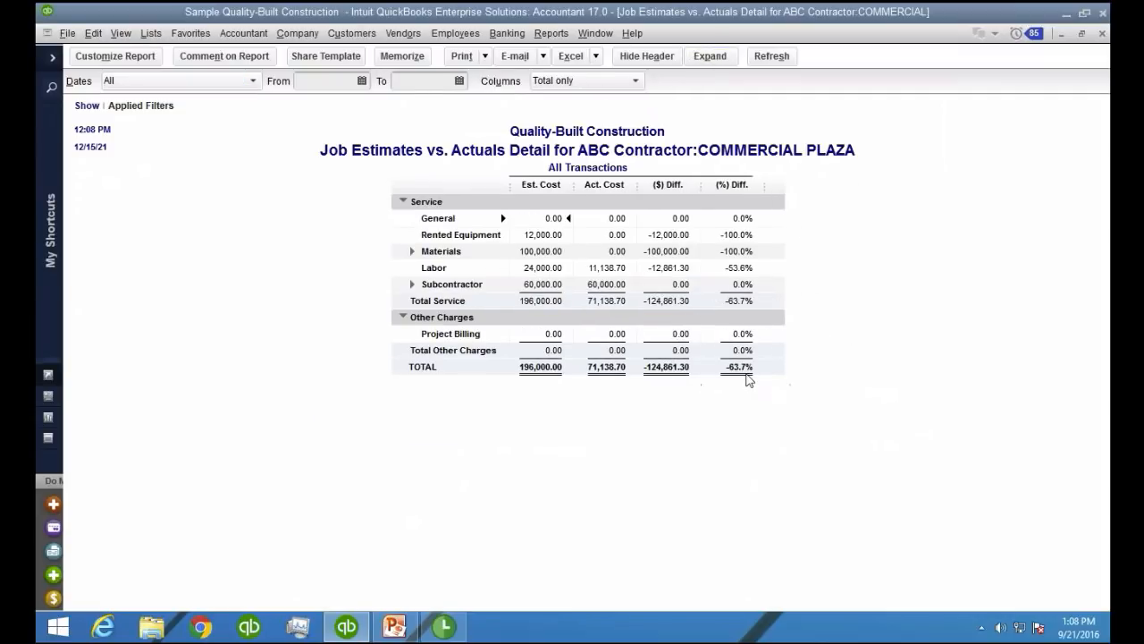
Subtract 100 from 63.7 in the Windows Calculator to work out COMMERCIAL PLAZA's completed cost percentage, and close the calculator
left_click(55, 626)
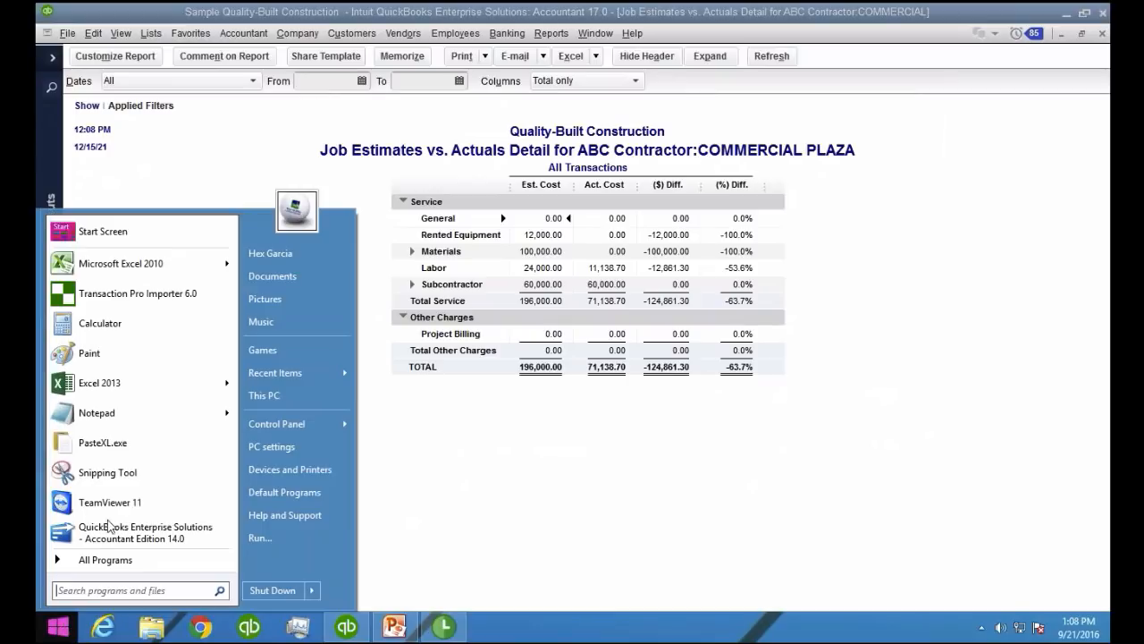
type("cal")
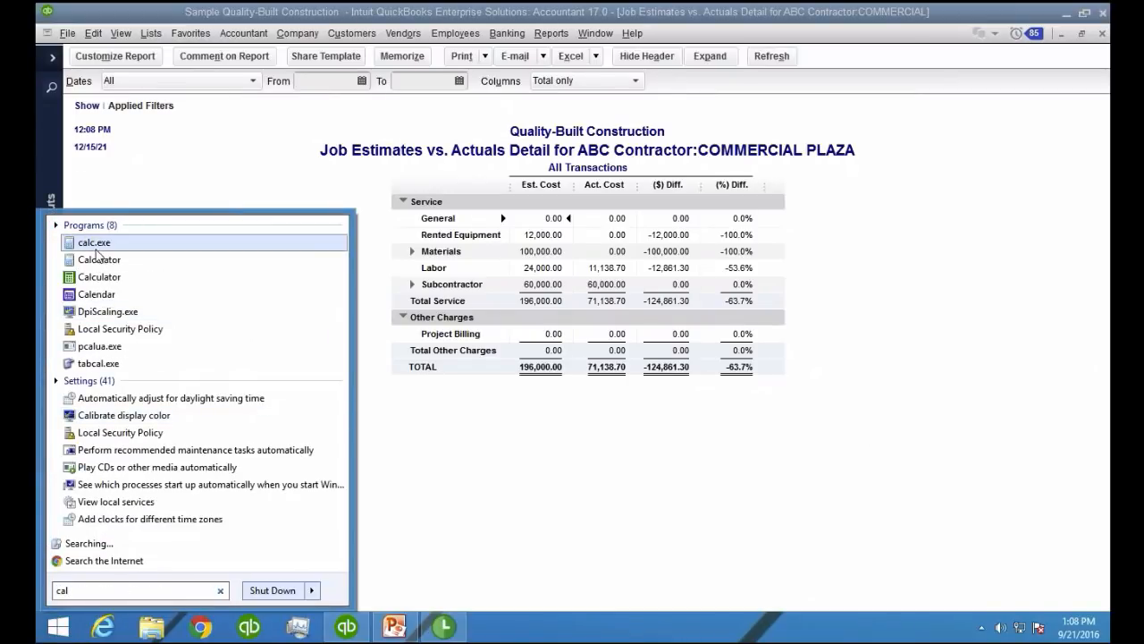
left_click(96, 258)
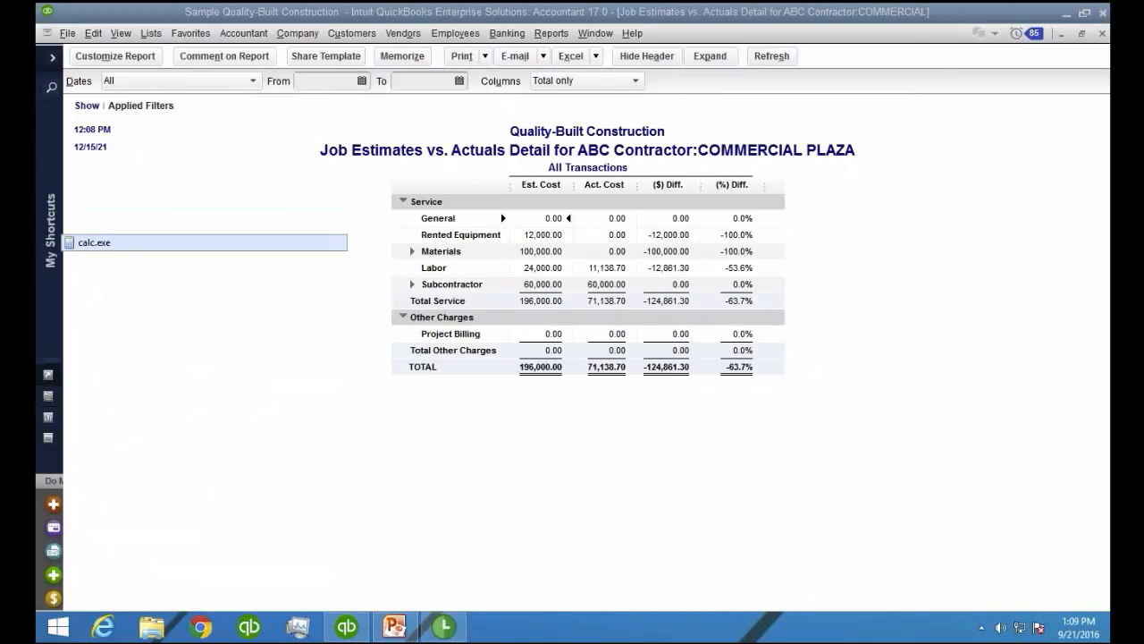
left_click_drag(154, 59, 203, 124)
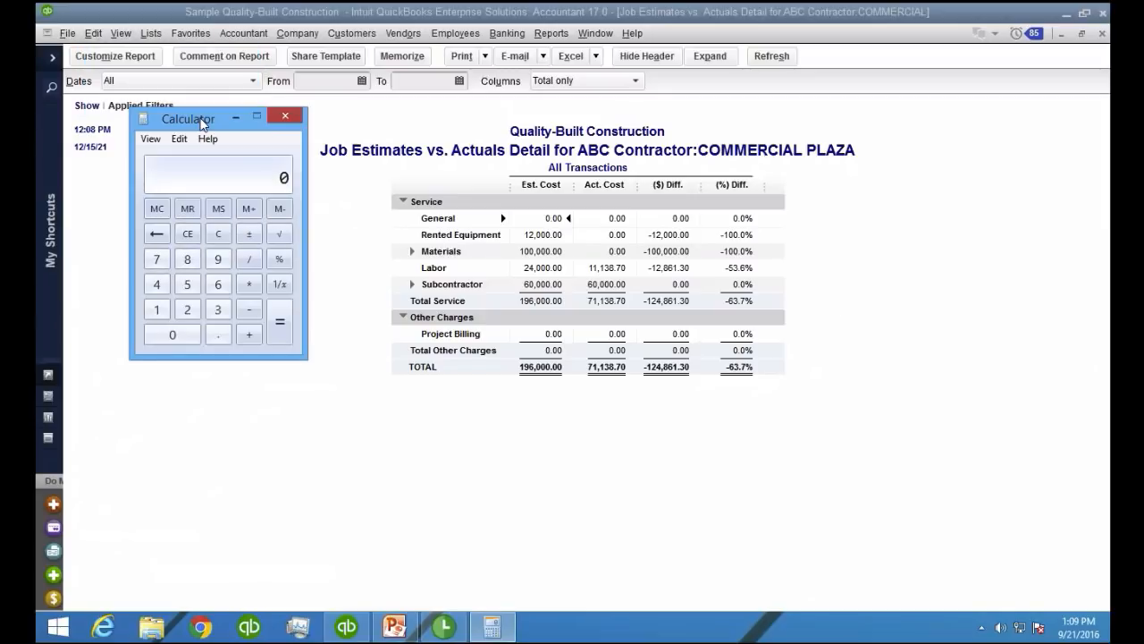
type("63.7-100")
key("Return")
left_click_drag(206, 118, 458, 249)
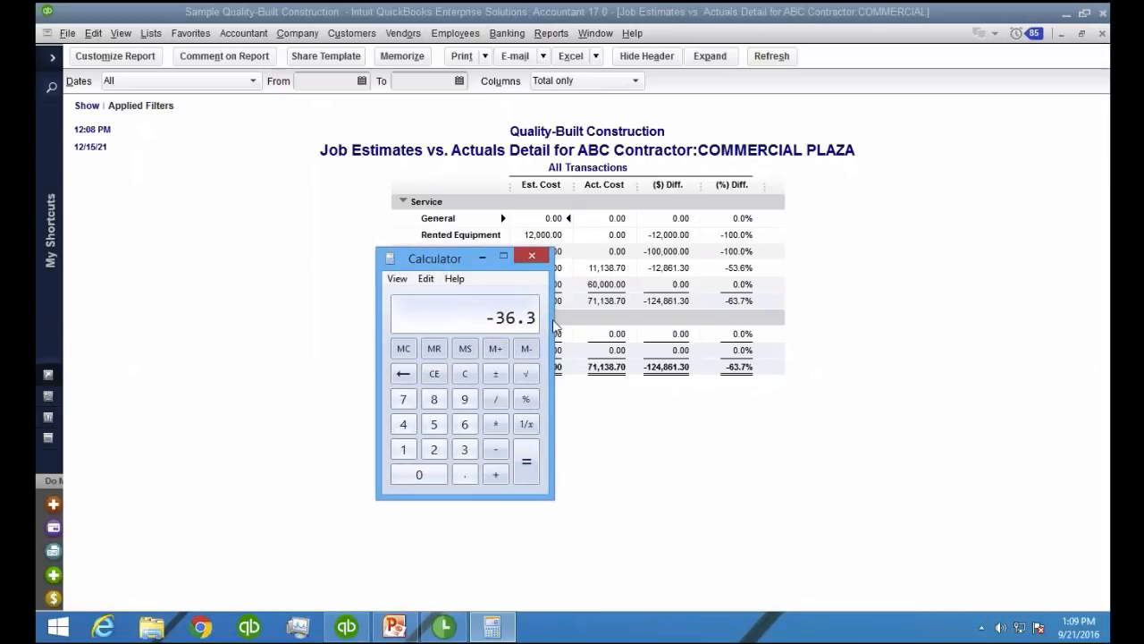
left_click(532, 257)
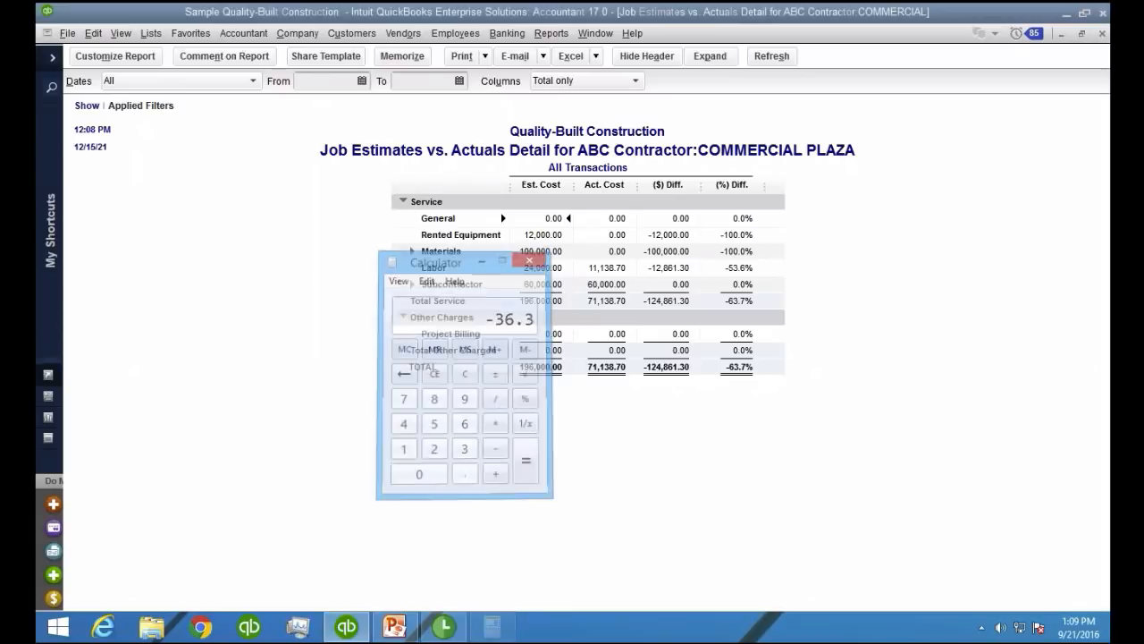
Run the Job WIP Summary report for all dates
left_click(551, 33)
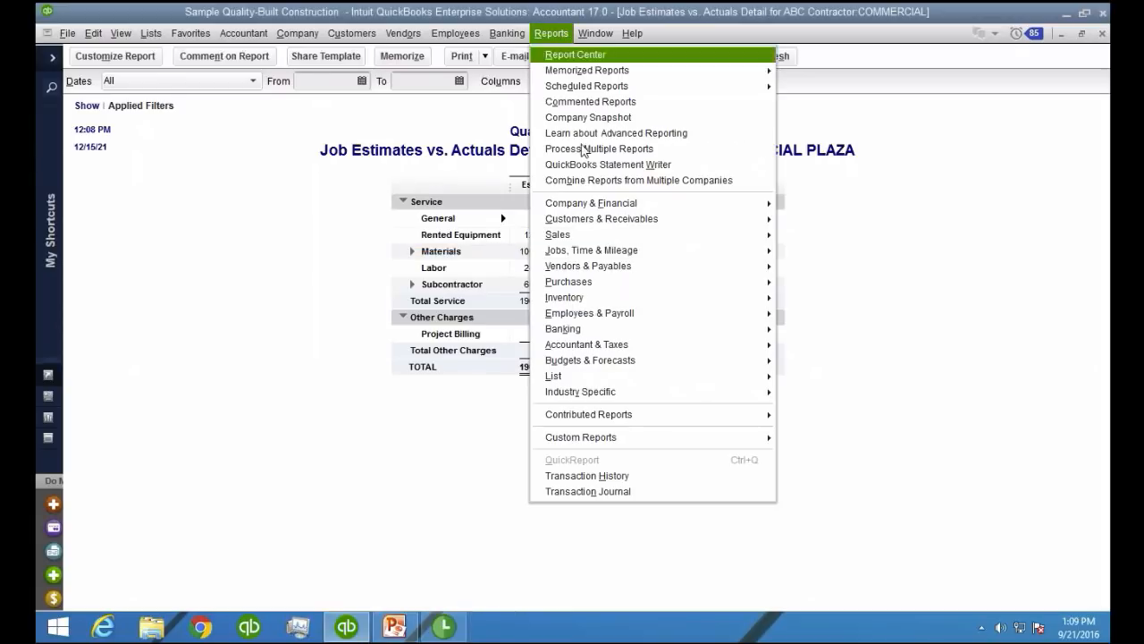
mouse_move(633, 256)
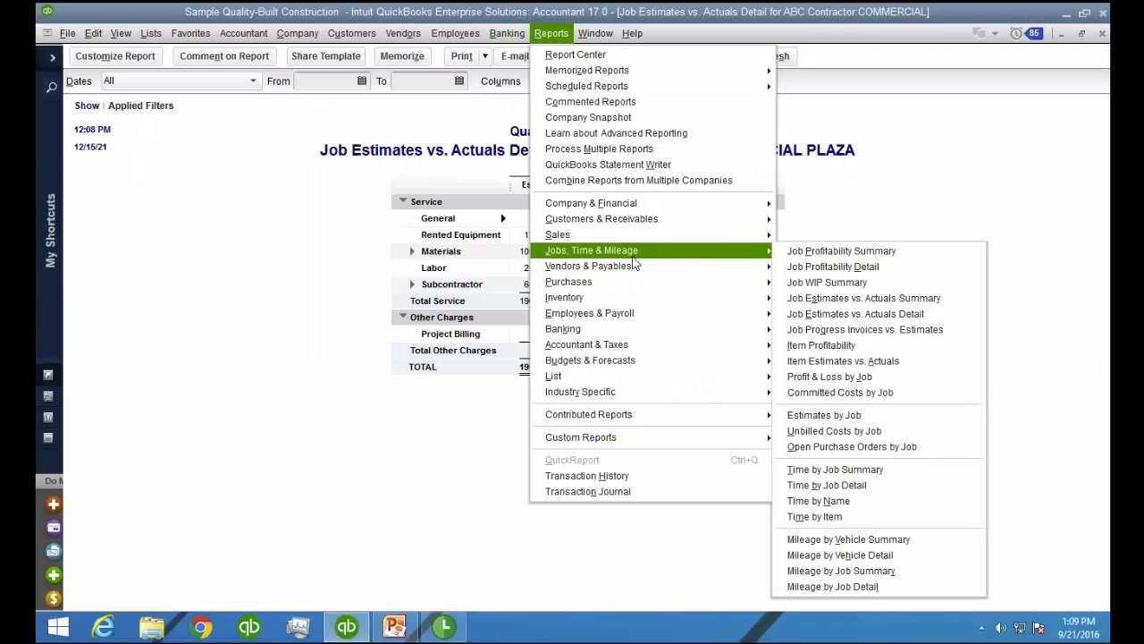
left_click(871, 282)
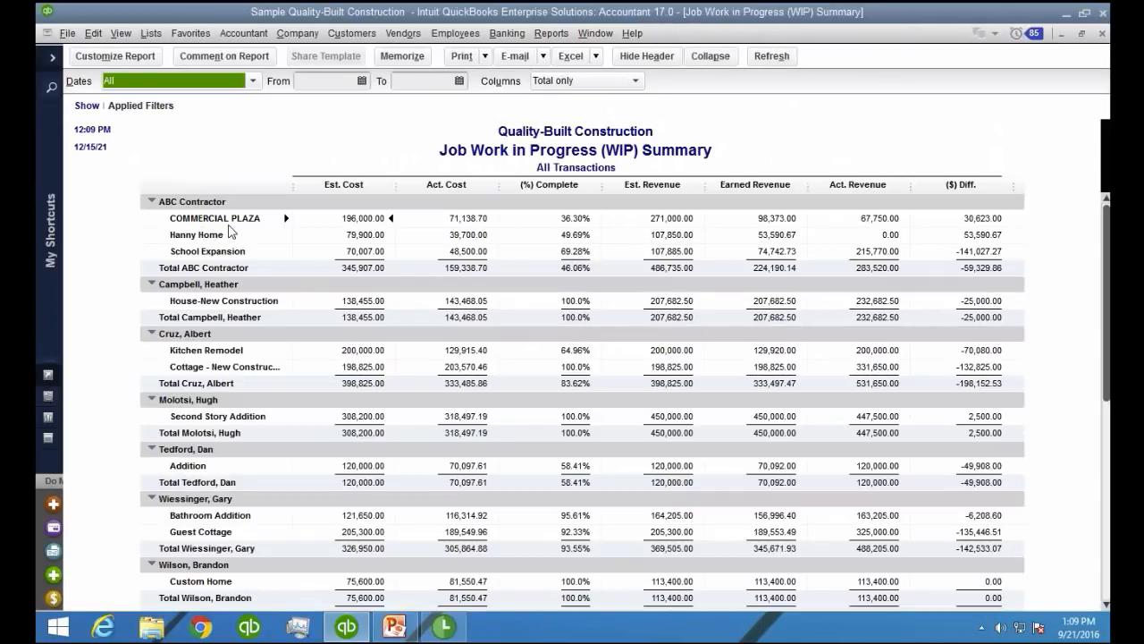
Examine COMMERCIAL PLAZA's percent complete and its estimated, earned and actual revenue with the difference in the WIP summary
left_click(581, 220)
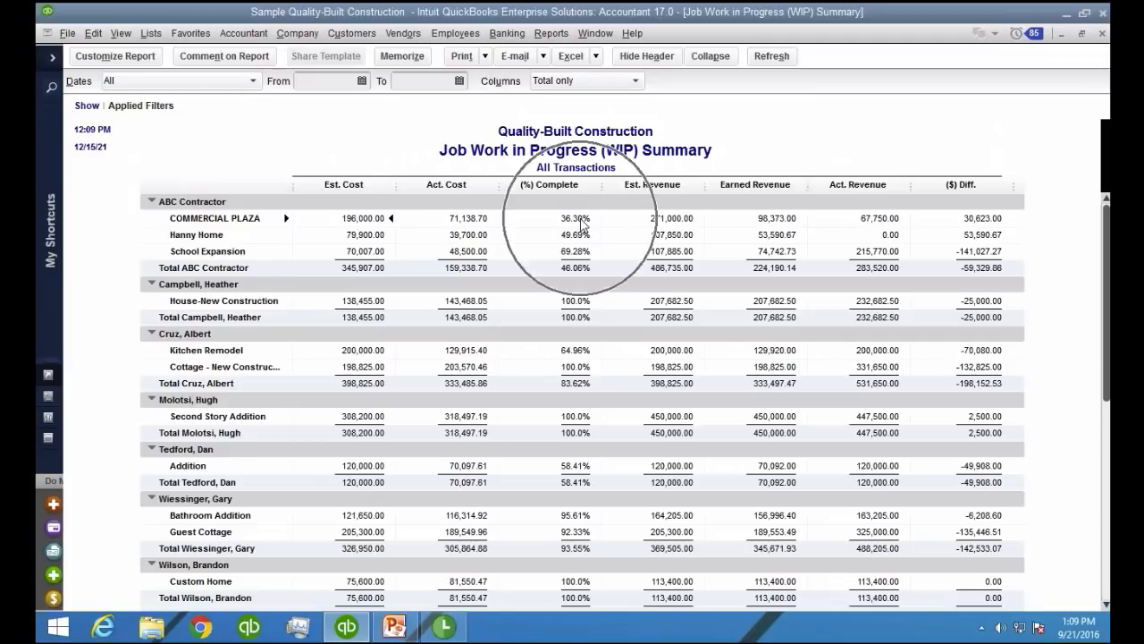
key("ctrl+1")
left_click(602, 209)
mouse_move(604, 209)
left_mouse_down()
mouse_move(494, 202)
mouse_move(607, 211)
mouse_move(562, 195)
left_mouse_up()
key("Escape")
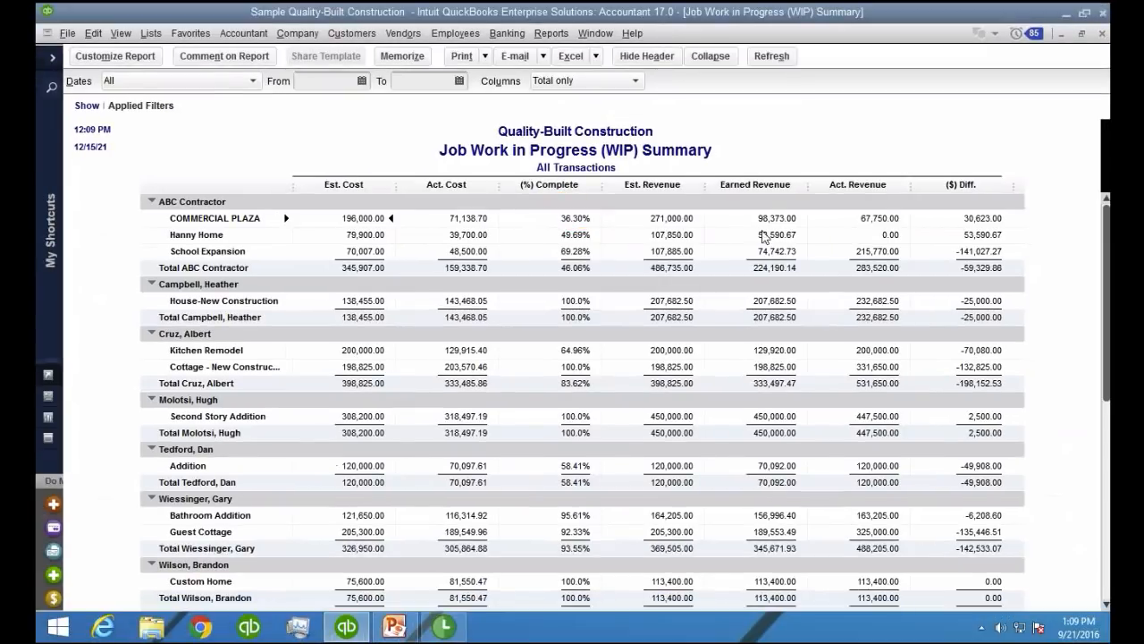
key("ctrl+1")
left_click(832, 234)
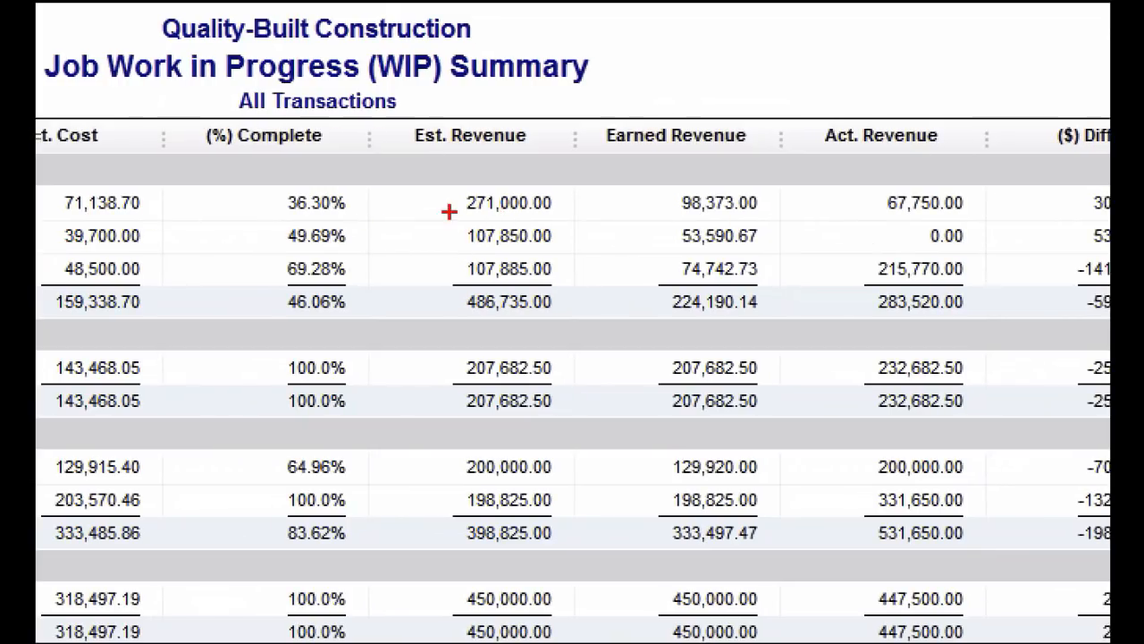
mouse_move(449, 213)
left_mouse_down()
mouse_move(531, 213)
mouse_move(547, 194)
mouse_move(458, 211)
left_mouse_up()
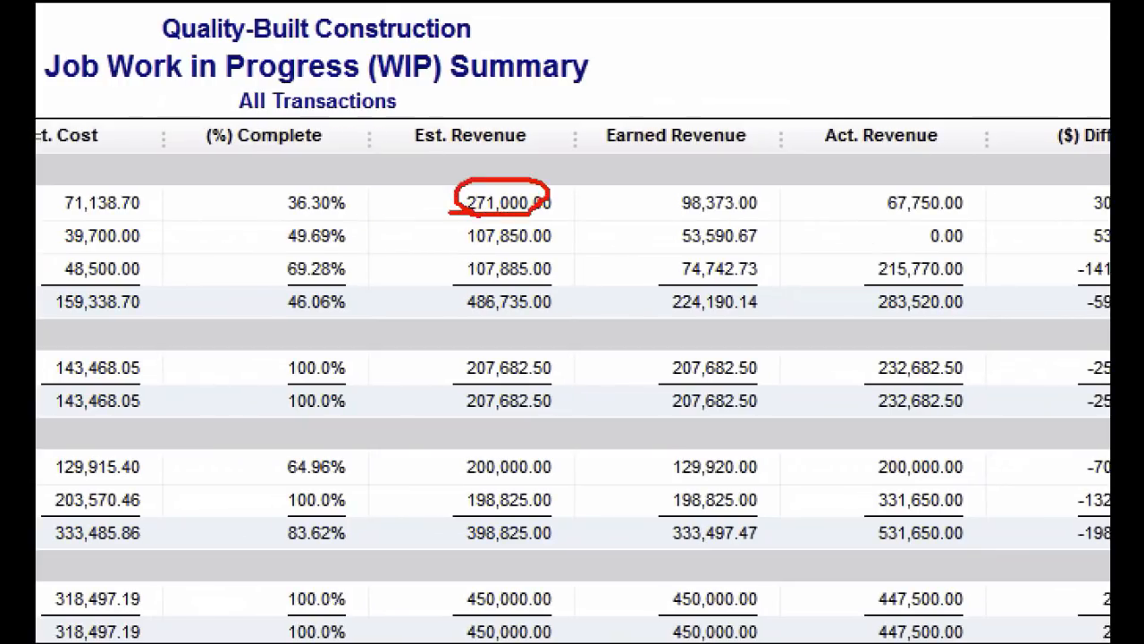
mouse_move(763, 187)
left_mouse_down()
mouse_move(680, 188)
mouse_move(696, 213)
mouse_move(770, 190)
left_mouse_up()
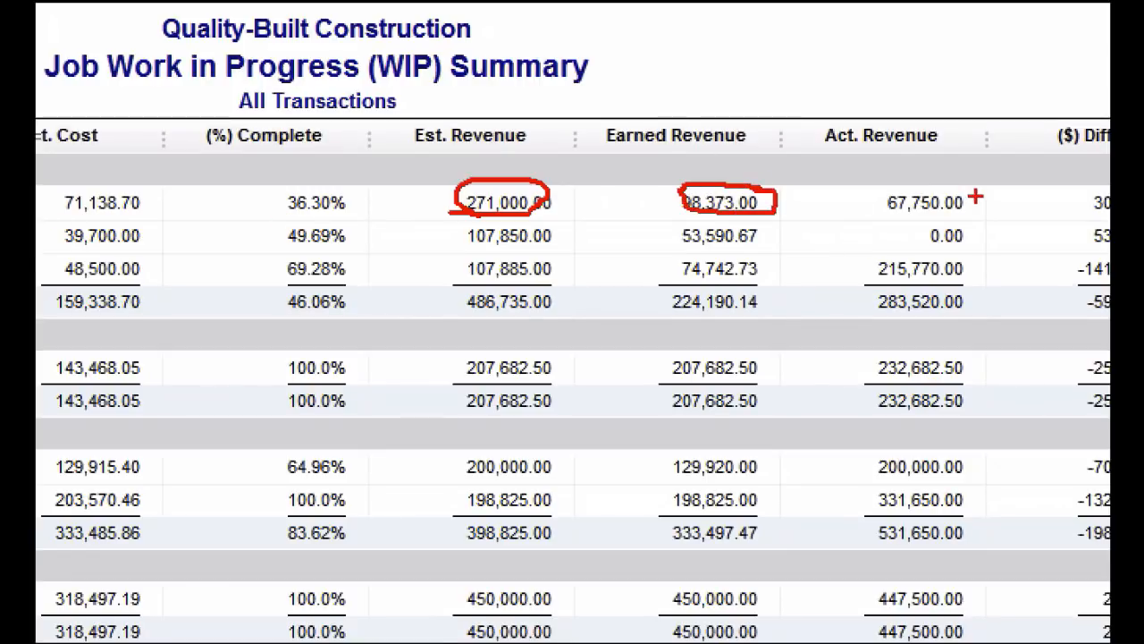
mouse_move(975, 196)
left_mouse_down()
mouse_move(858, 193)
mouse_move(971, 218)
mouse_move(961, 183)
left_mouse_up()
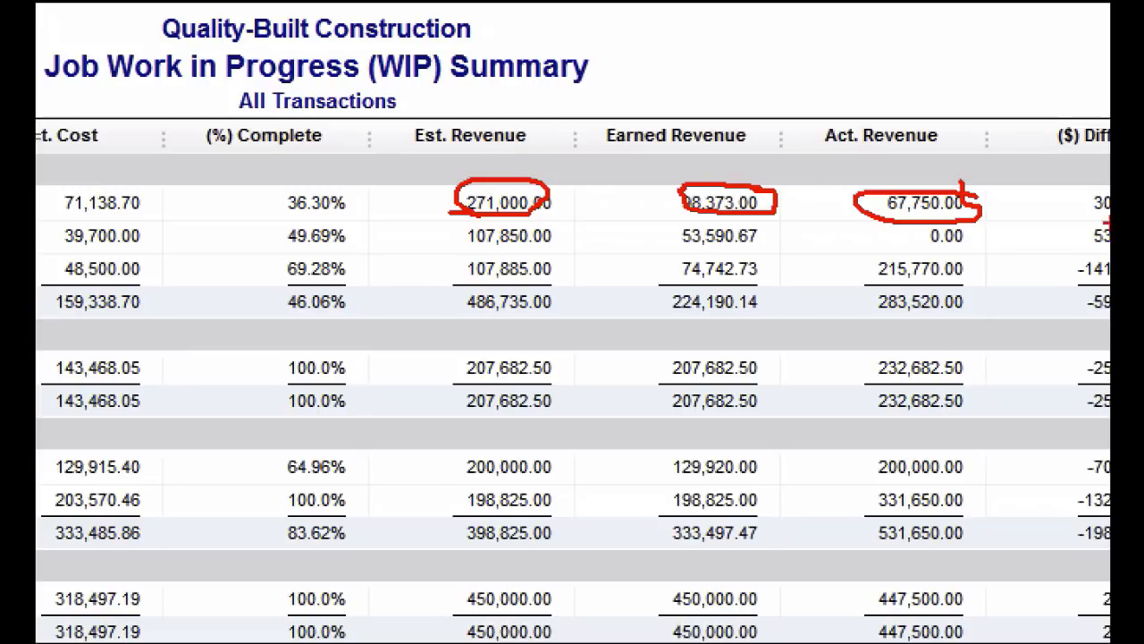
left_click_drag(669, 222, 893, 219)
left_click_drag(967, 221, 994, 220)
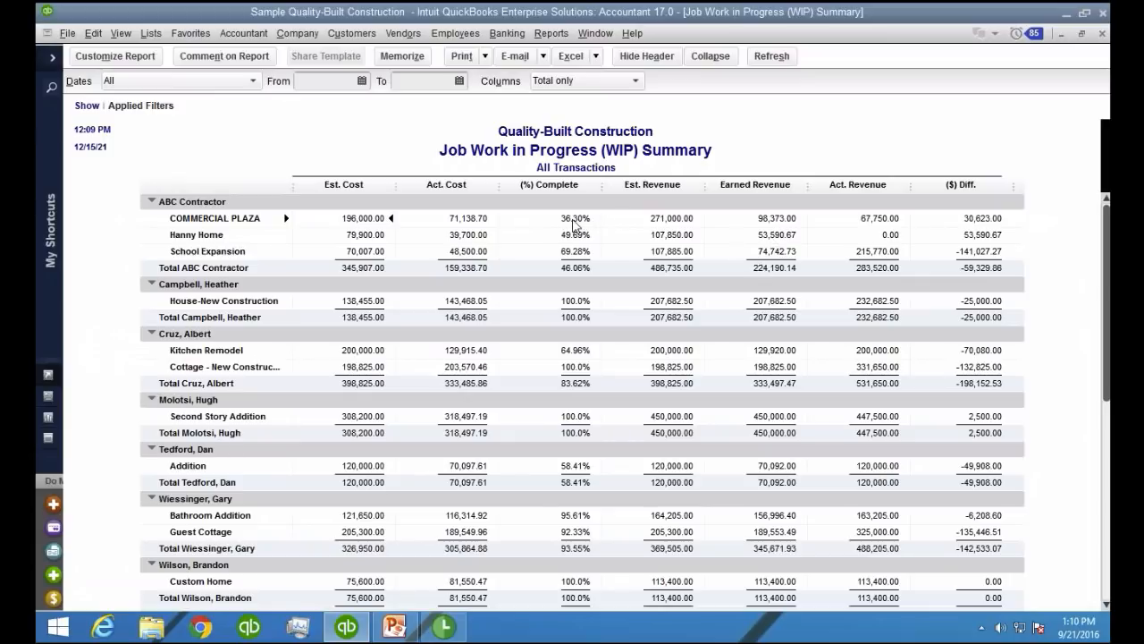
Close the Job WIP Summary, the Job Estimates vs. Actuals Detail and every other open report
double_click(274, 218)
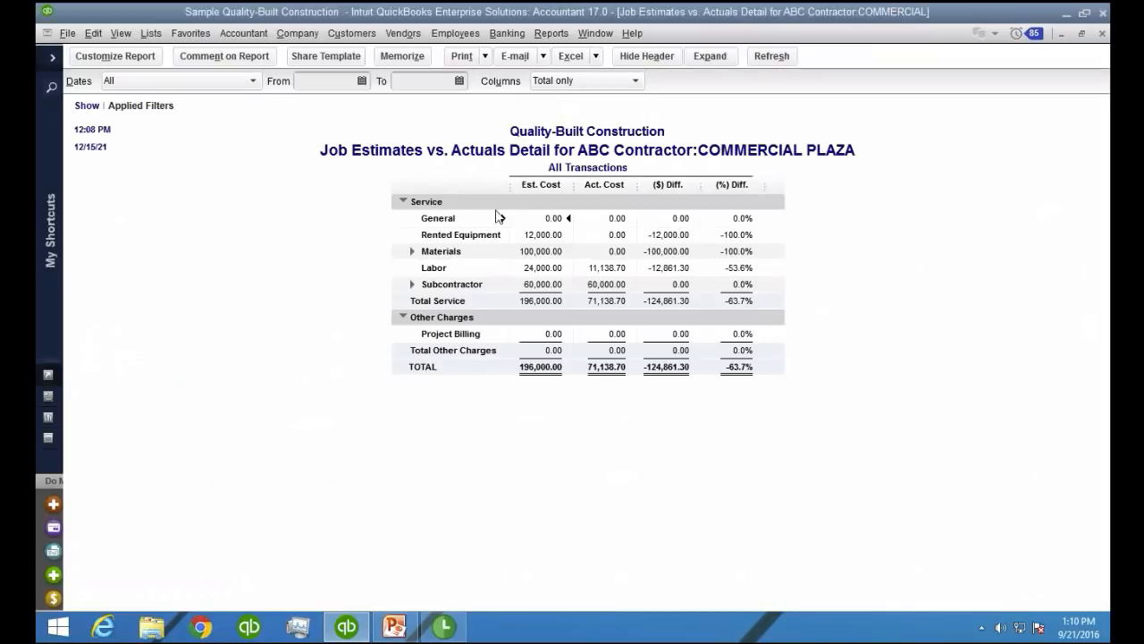
key("Escape")
key("Escape")
key("Escape")
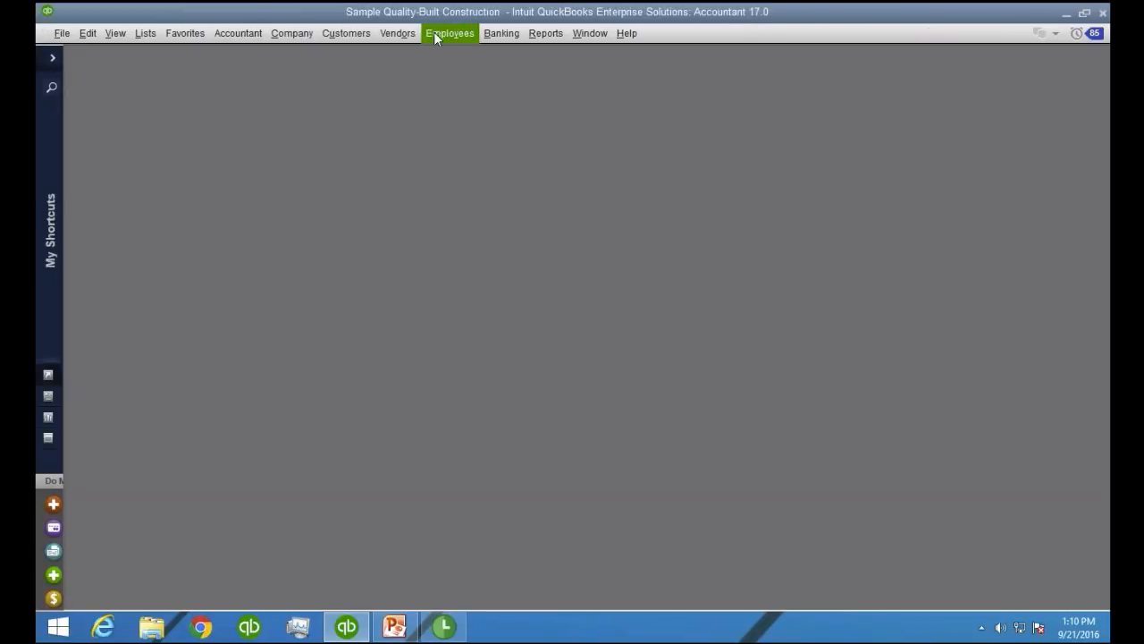
Find and open the existing estimate for ABC Contractor:COMMERCIAL PLAZA, and maximize its window
left_click(349, 33)
left_click(367, 78)
left_click(153, 108)
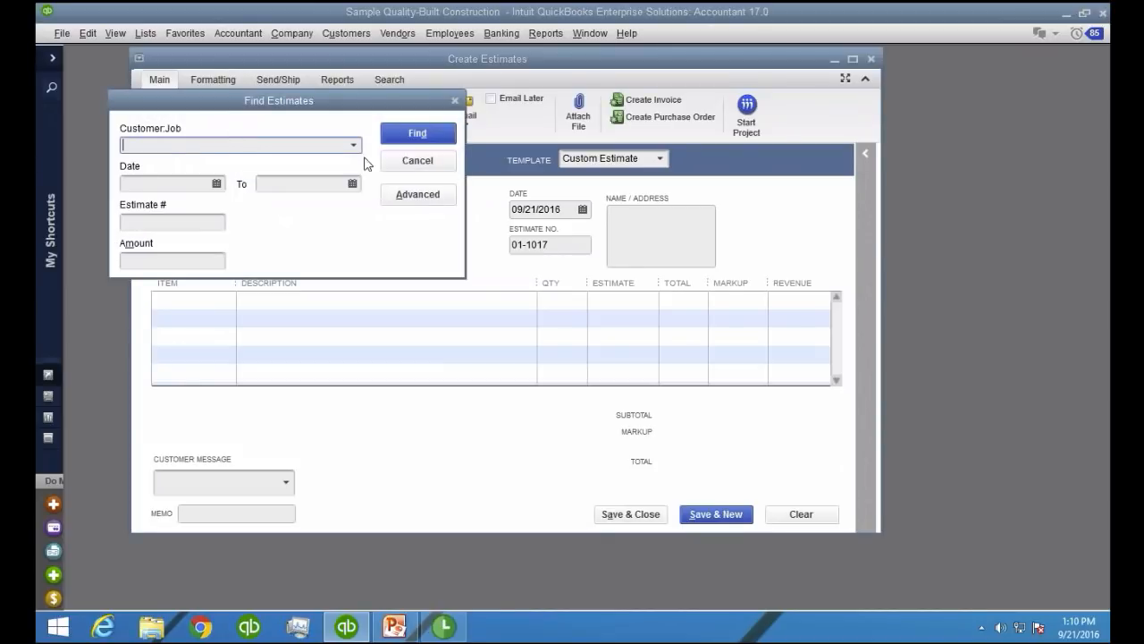
left_click(354, 145)
left_click(235, 196)
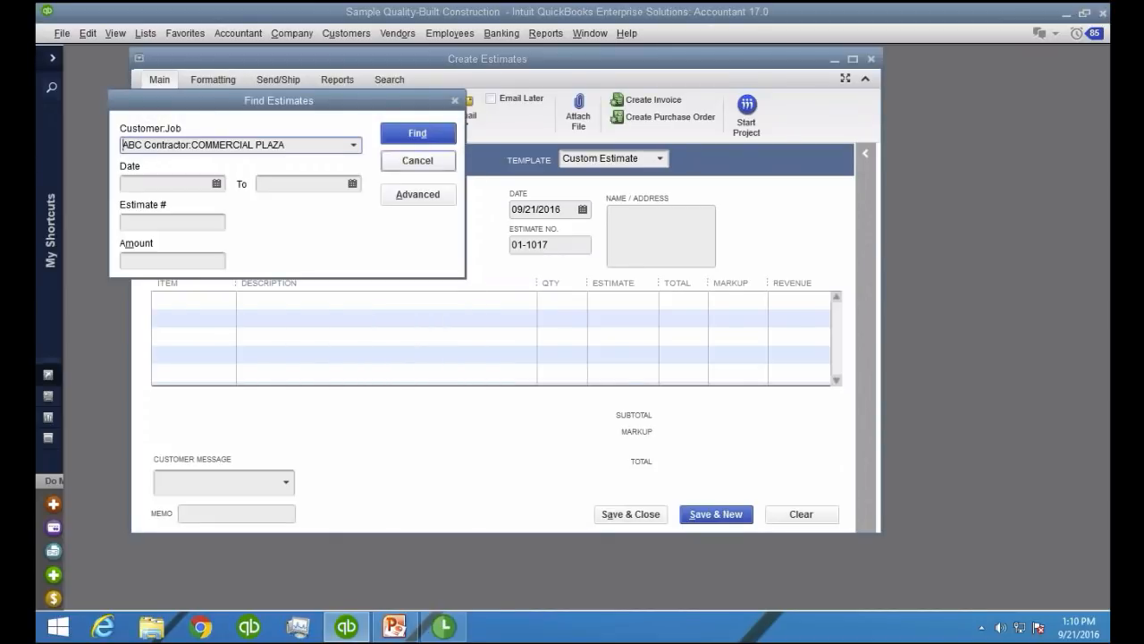
key("Return")
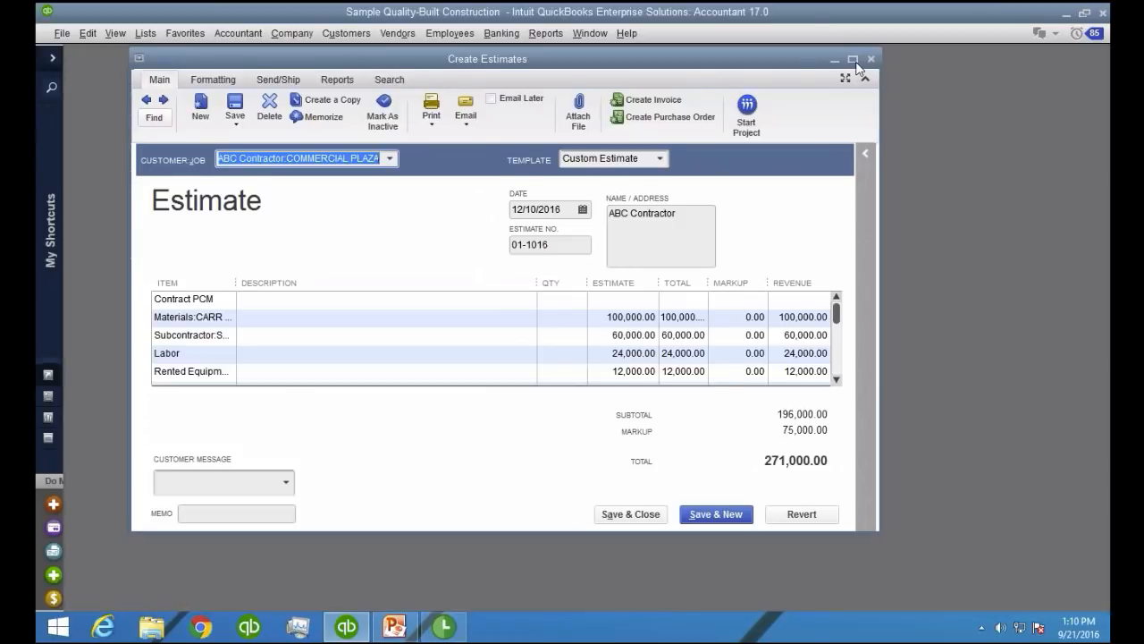
left_click(854, 61)
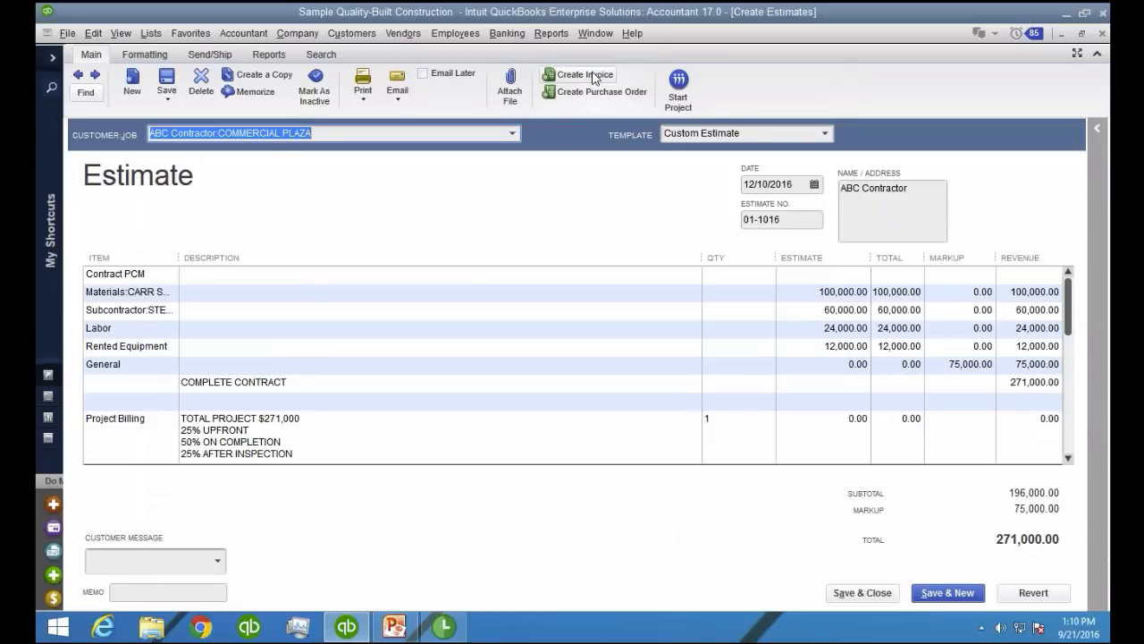
Create a progress invoice from the COMMERCIAL PLAZA estimate for 36.30% of the entire estimate
left_click(547, 78)
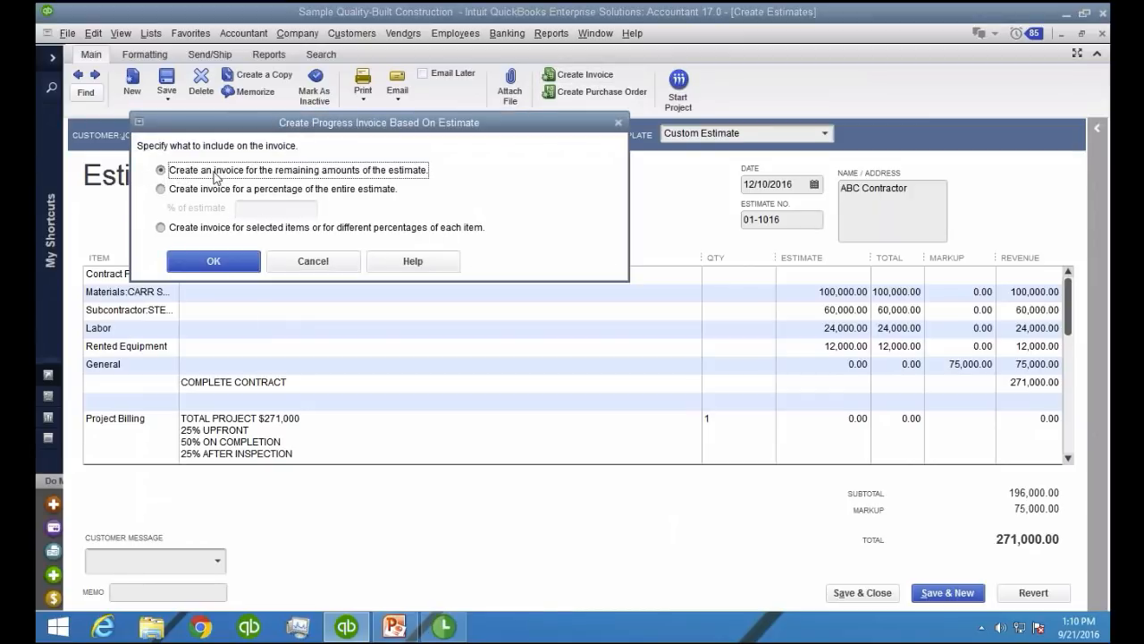
left_click(161, 190)
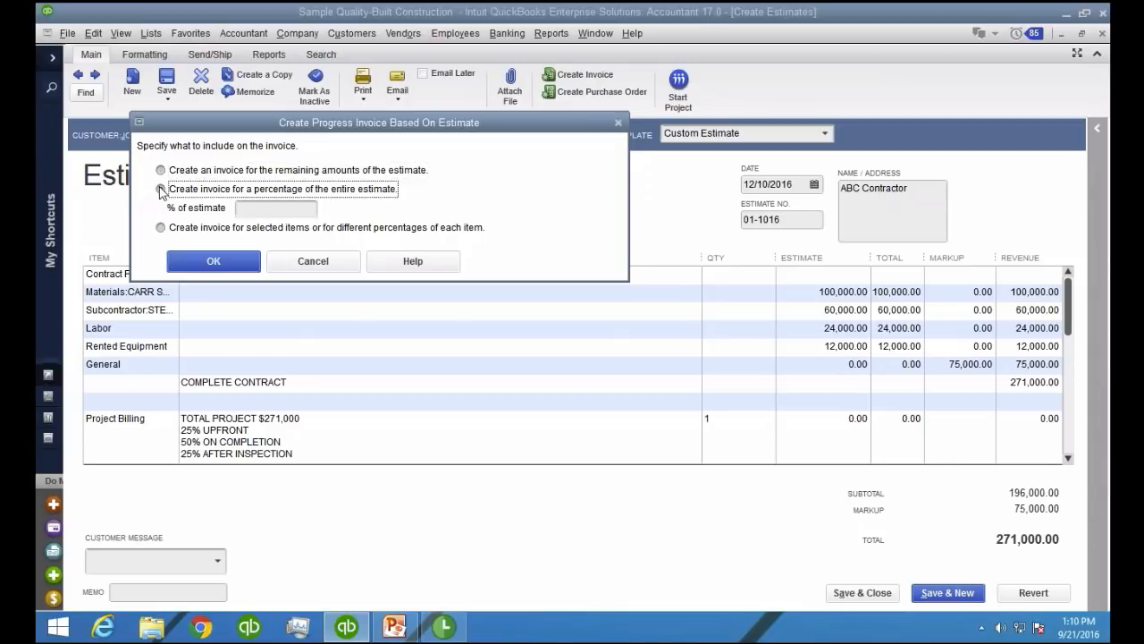
left_click(268, 209)
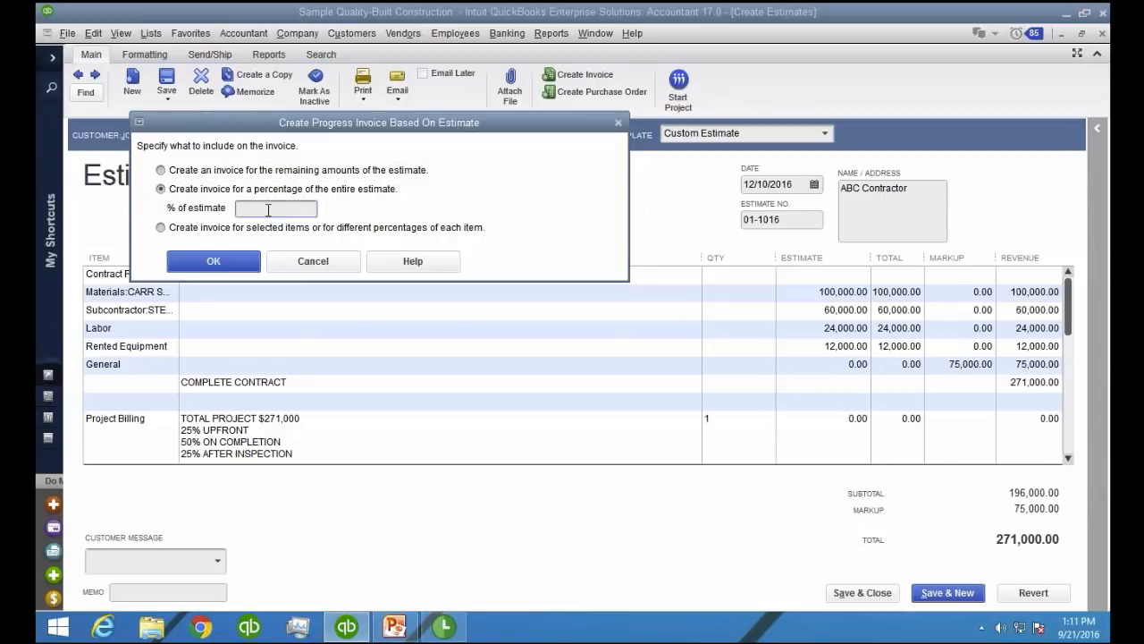
type("36.30")
left_click(218, 260)
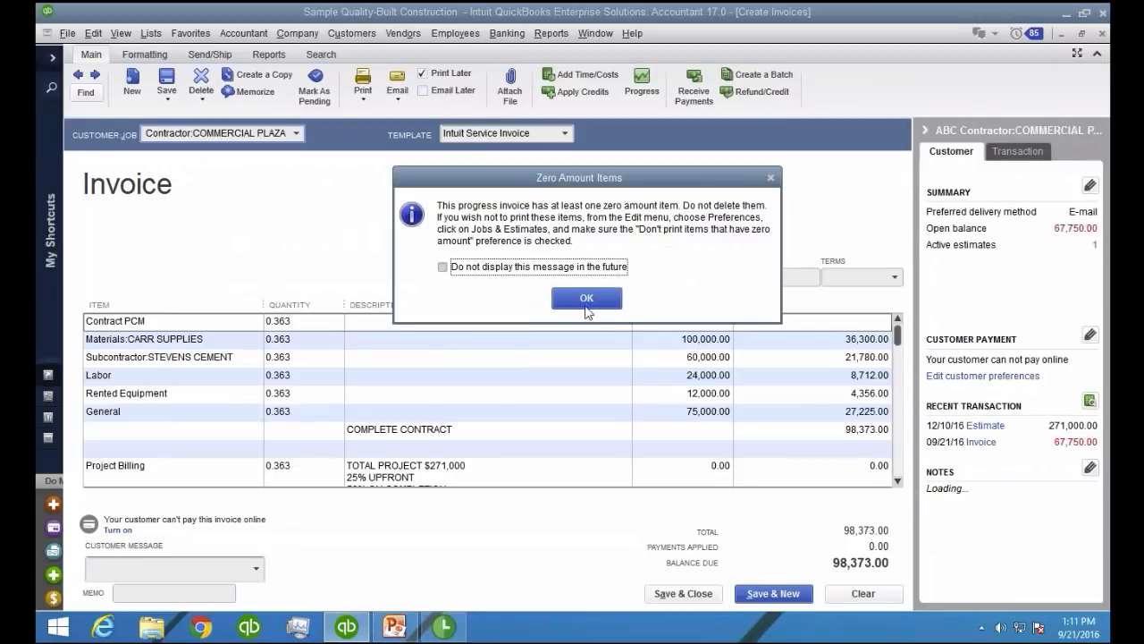
left_click(586, 299)
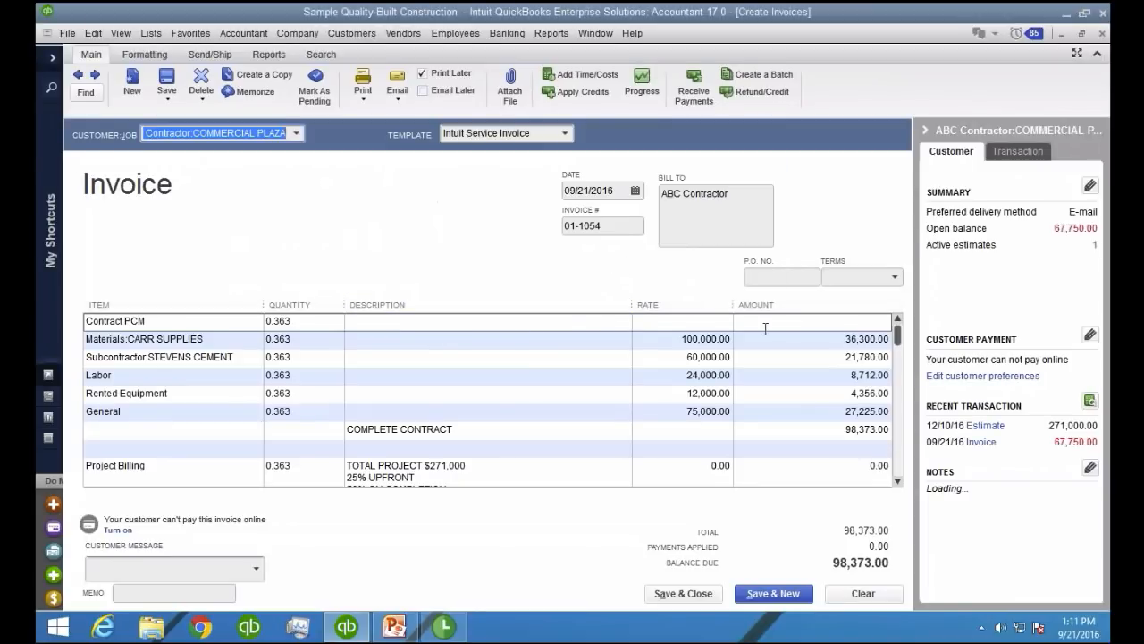
Set the Project Billing line's quantity to 0 on the progress invoice, and save and close the invoice
left_click_drag(905, 342, 908, 460)
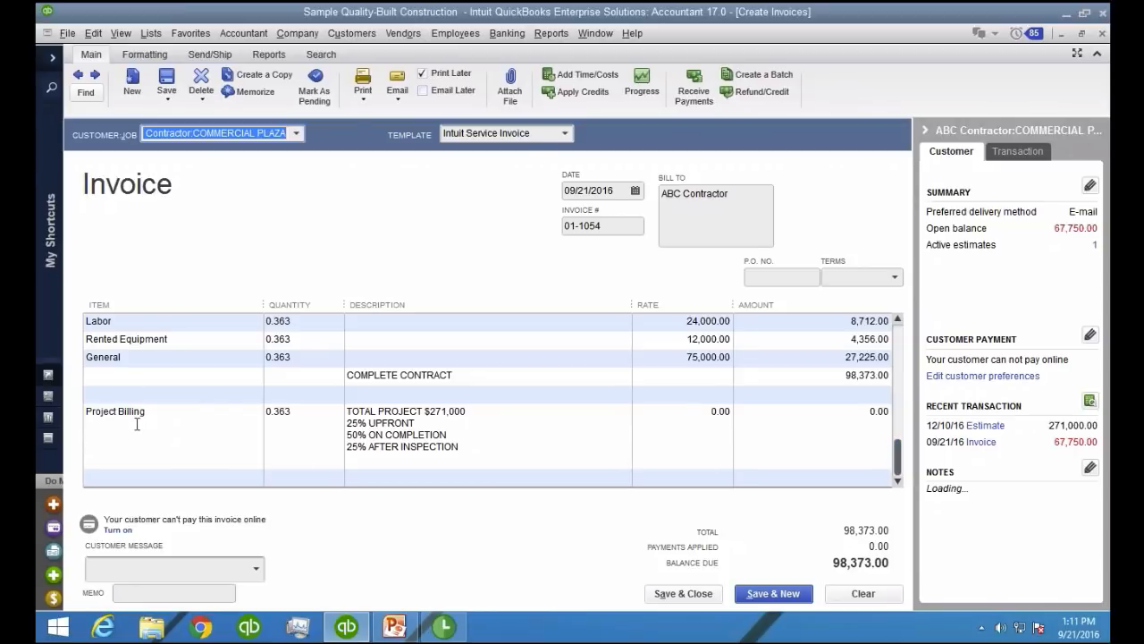
left_click(317, 412)
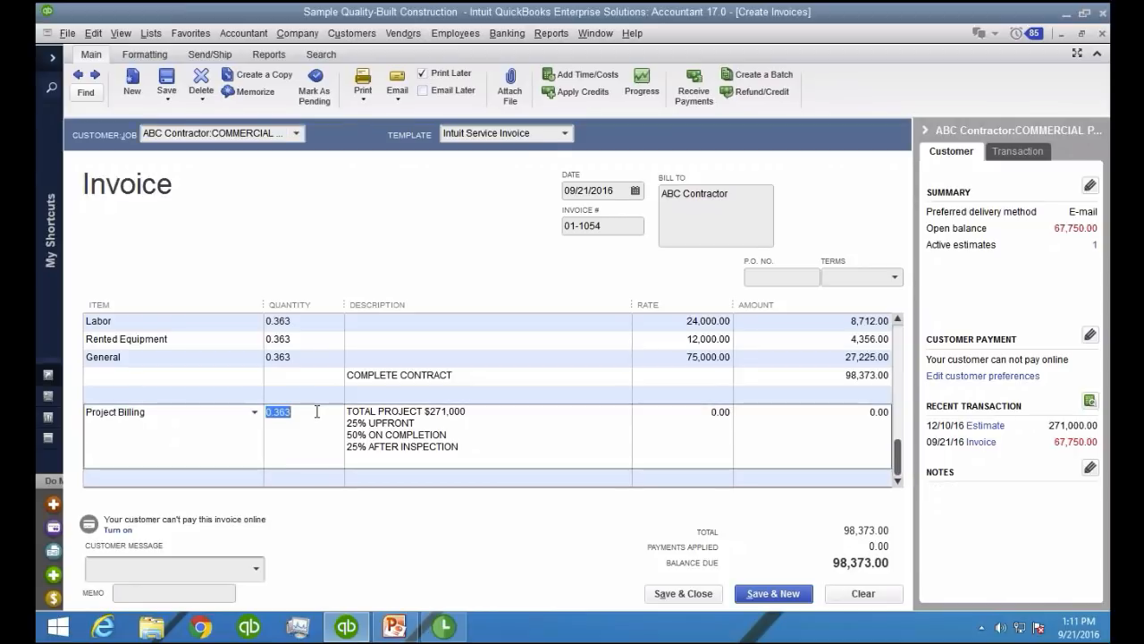
type("0")
left_click(301, 381)
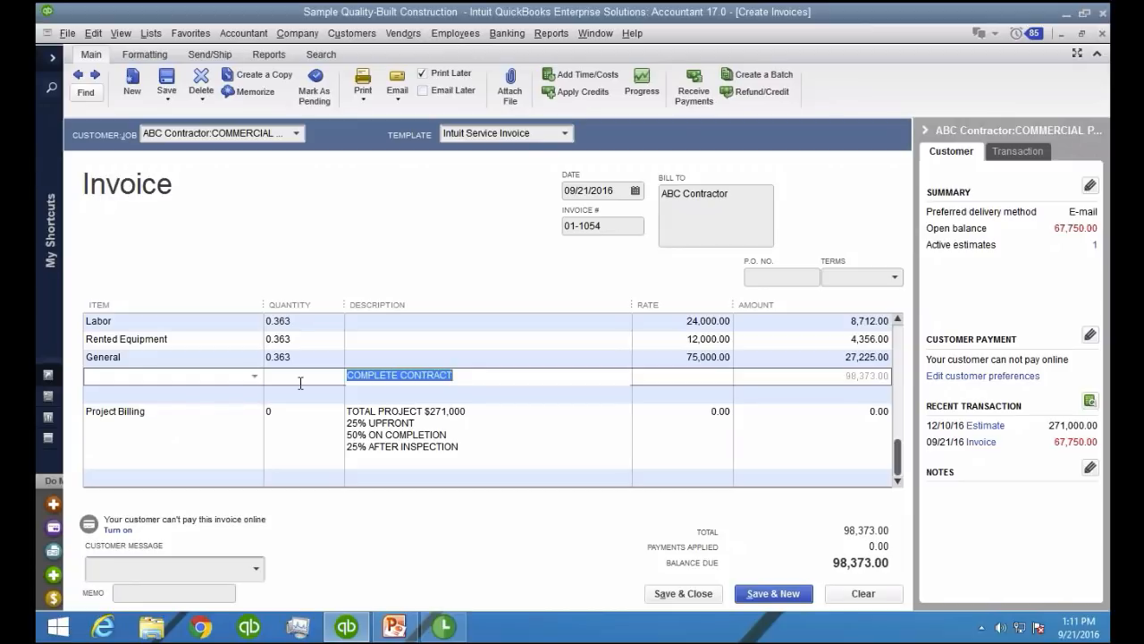
left_click(650, 596)
left_click(662, 597)
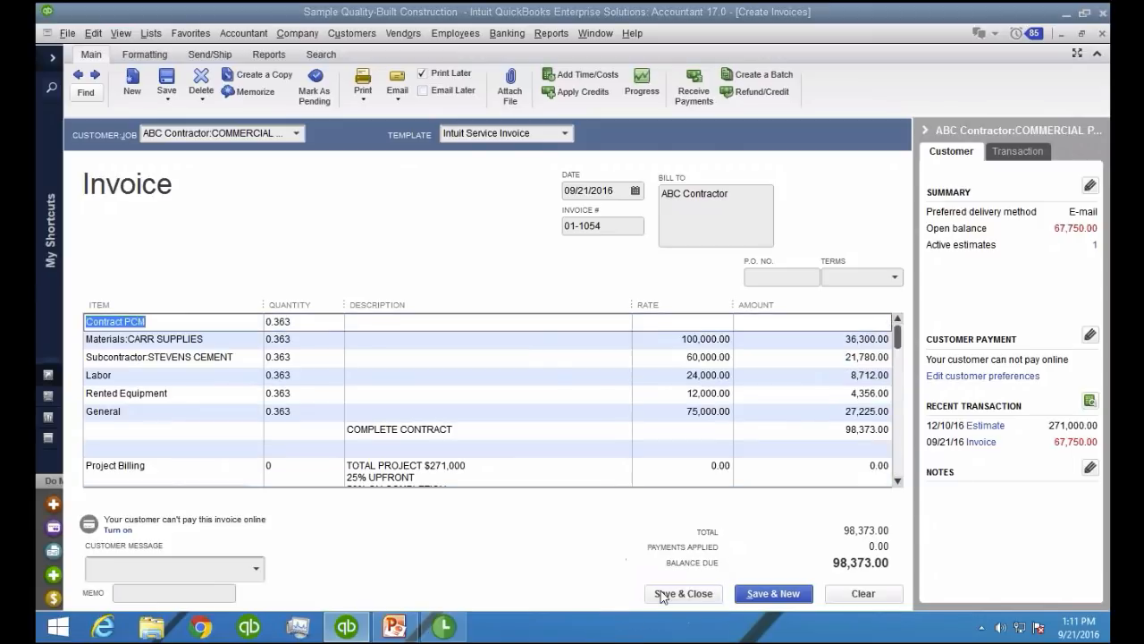
left_click(713, 428)
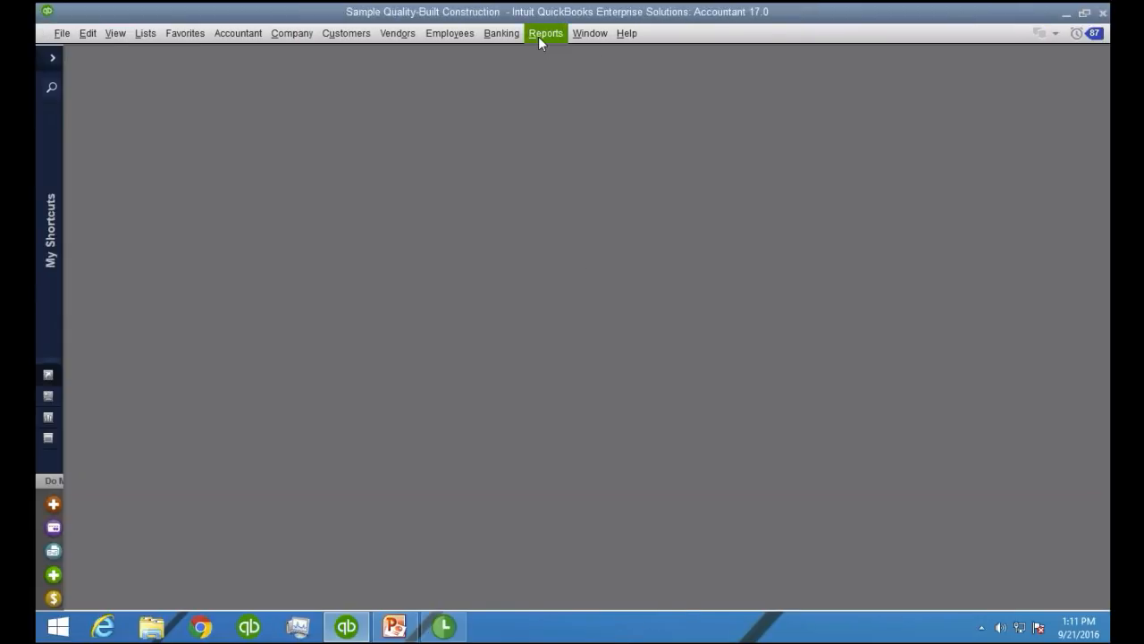
Open the standard Profit & Loss report and break its columns down by Customer:Job
left_click(540, 39)
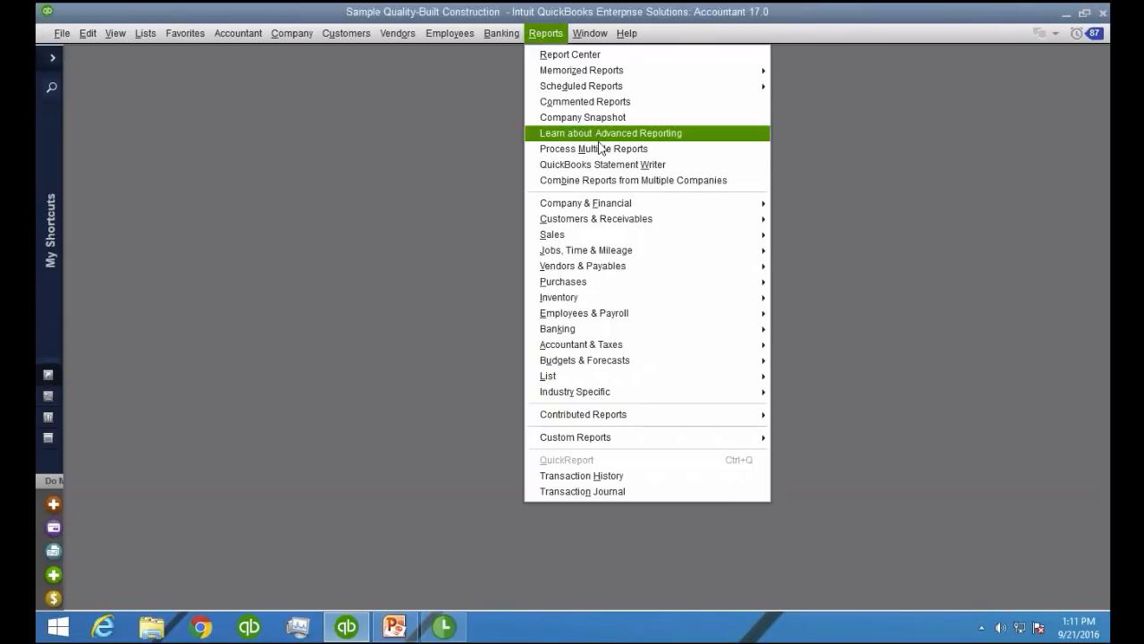
mouse_move(630, 202)
left_click(832, 204)
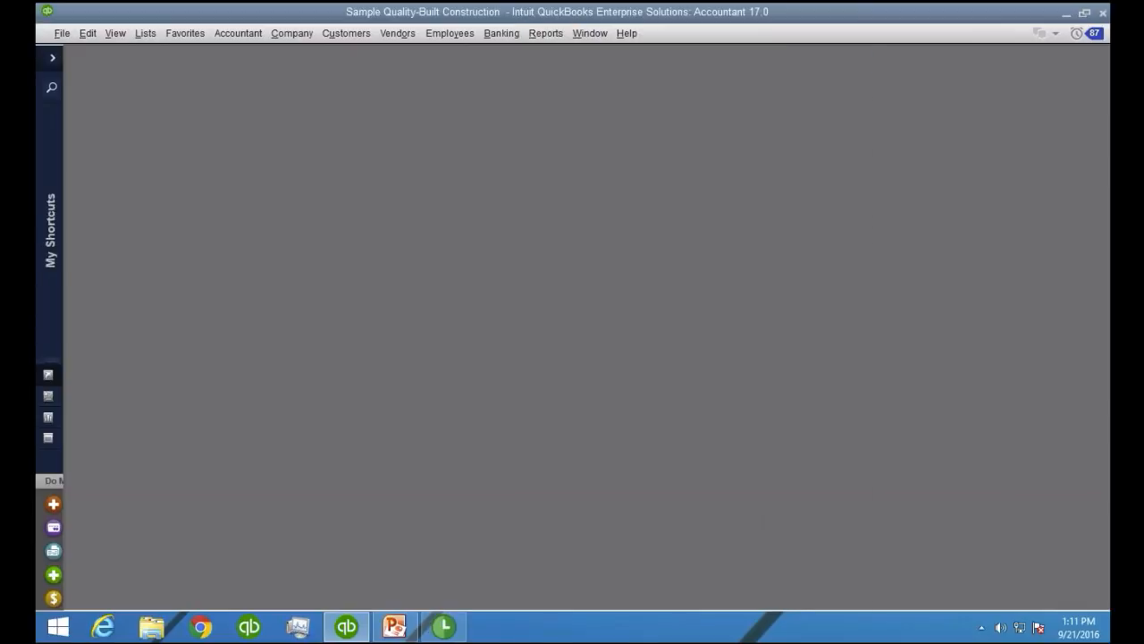
left_click(628, 108)
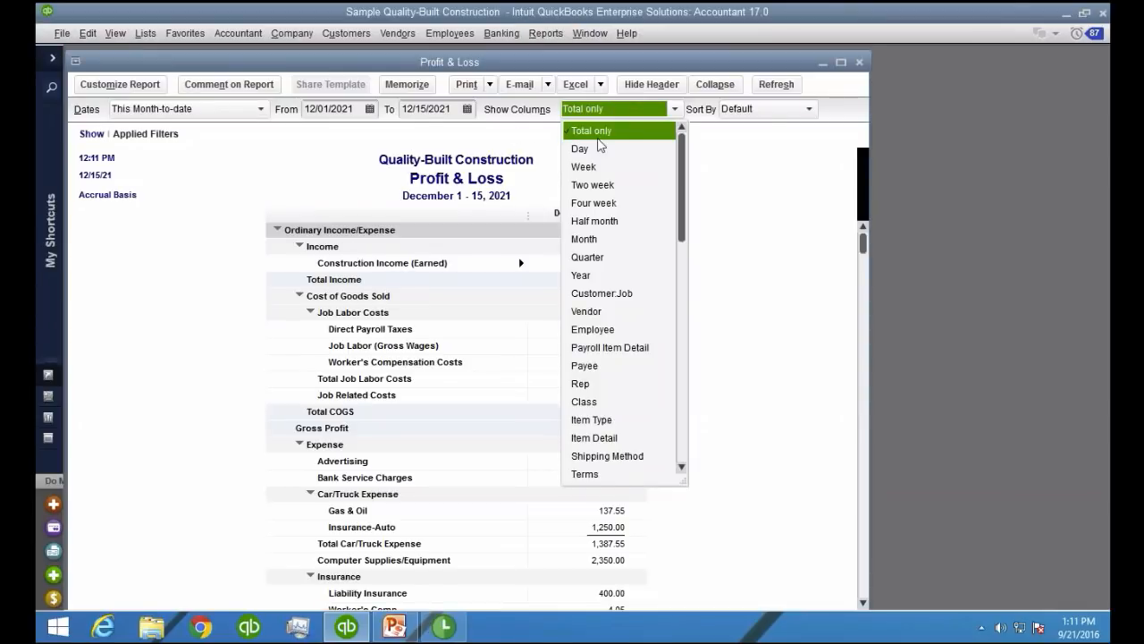
left_click(602, 293)
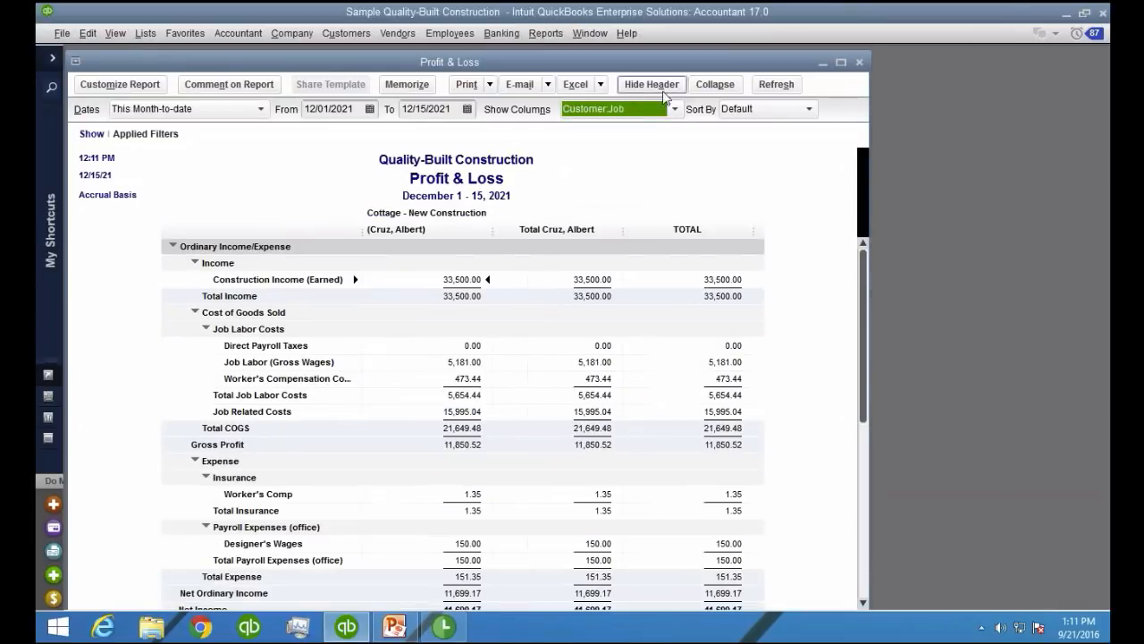
Set the Profit & Loss date range to 09/01/2016 through 12/31/2016 and maximize the report window
left_click(329, 109)
type("09/01/20")
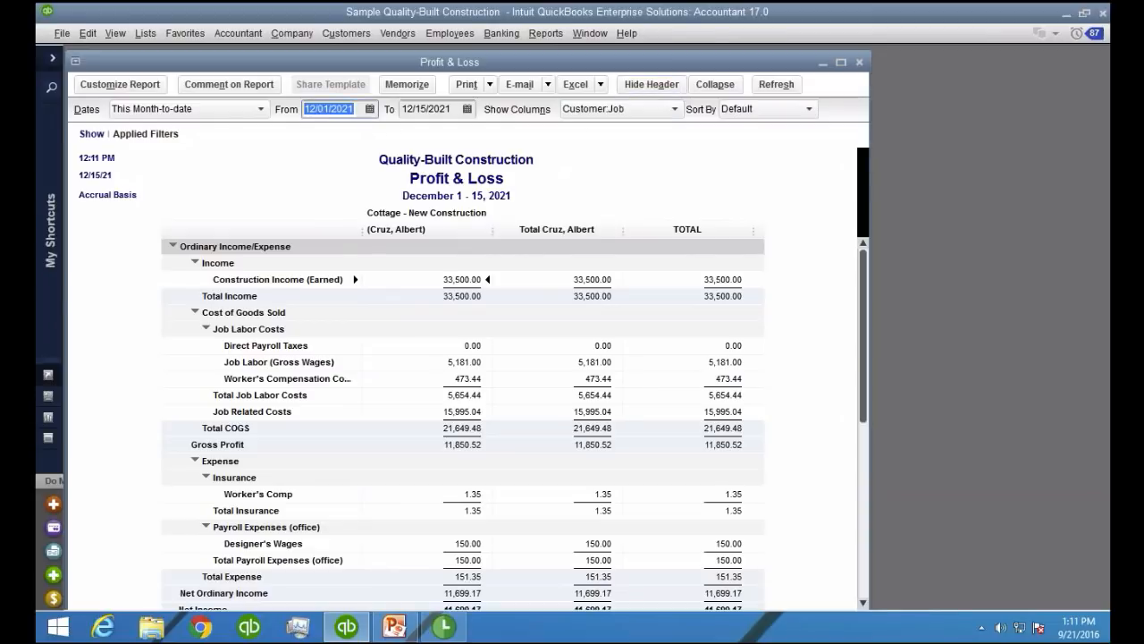
type("16")
key("Tab")
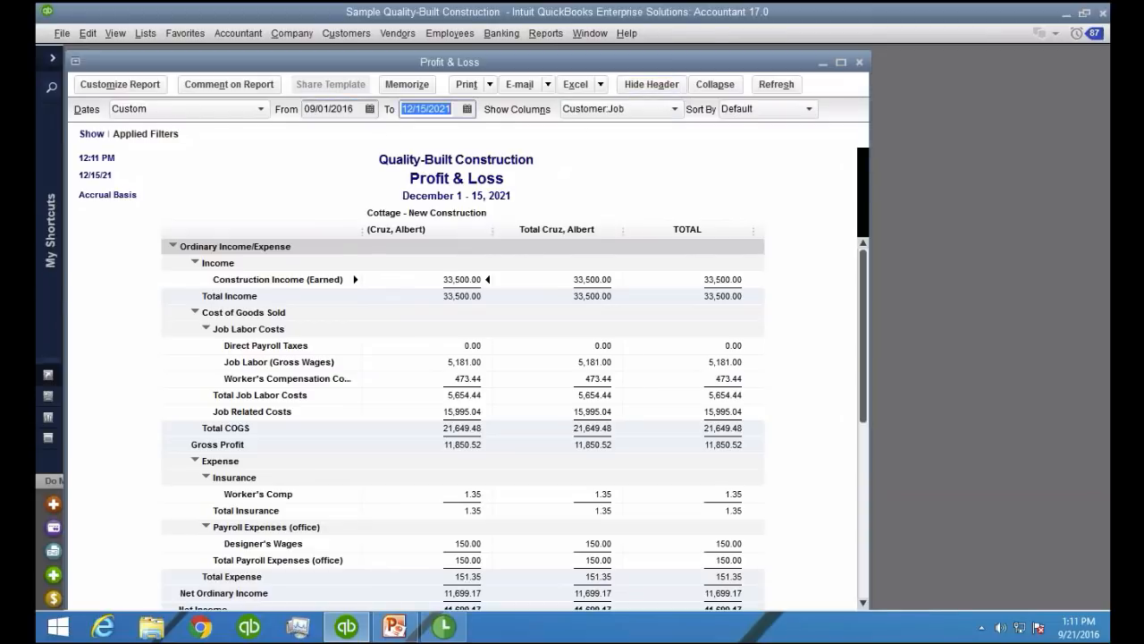
type("01012017")
key("Tab")
key("shift+Tab")
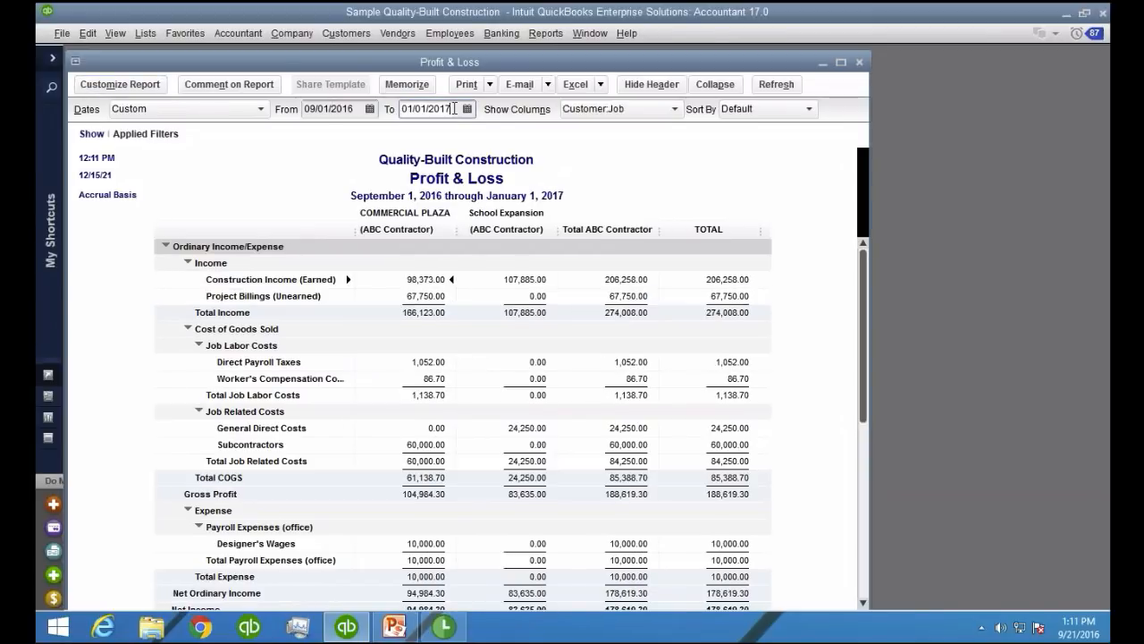
type("1231201")
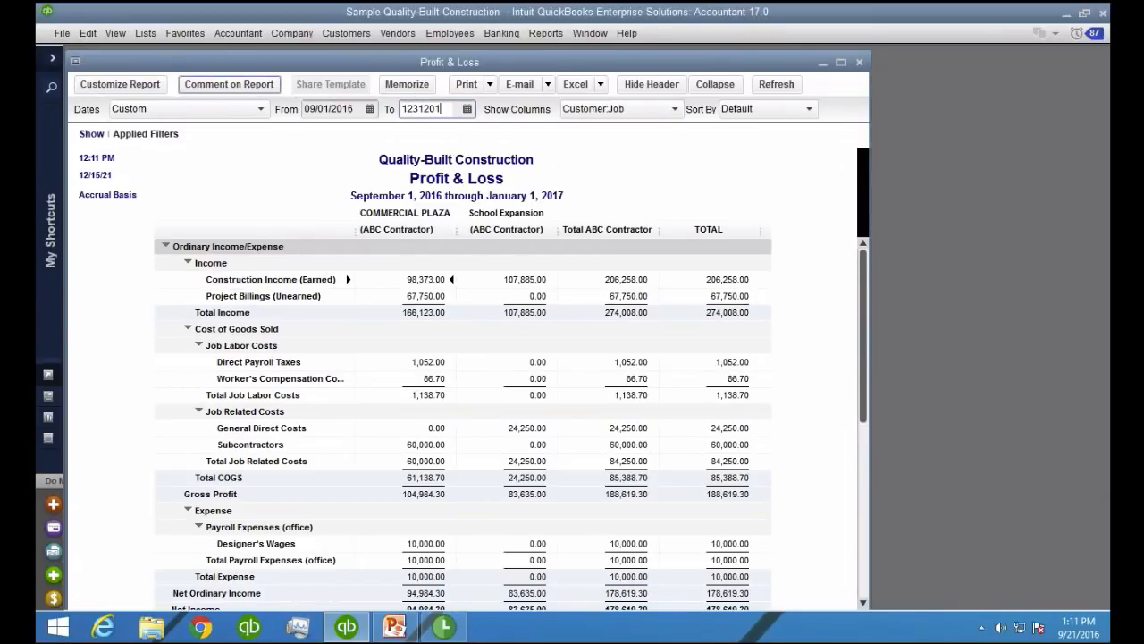
key("Tab")
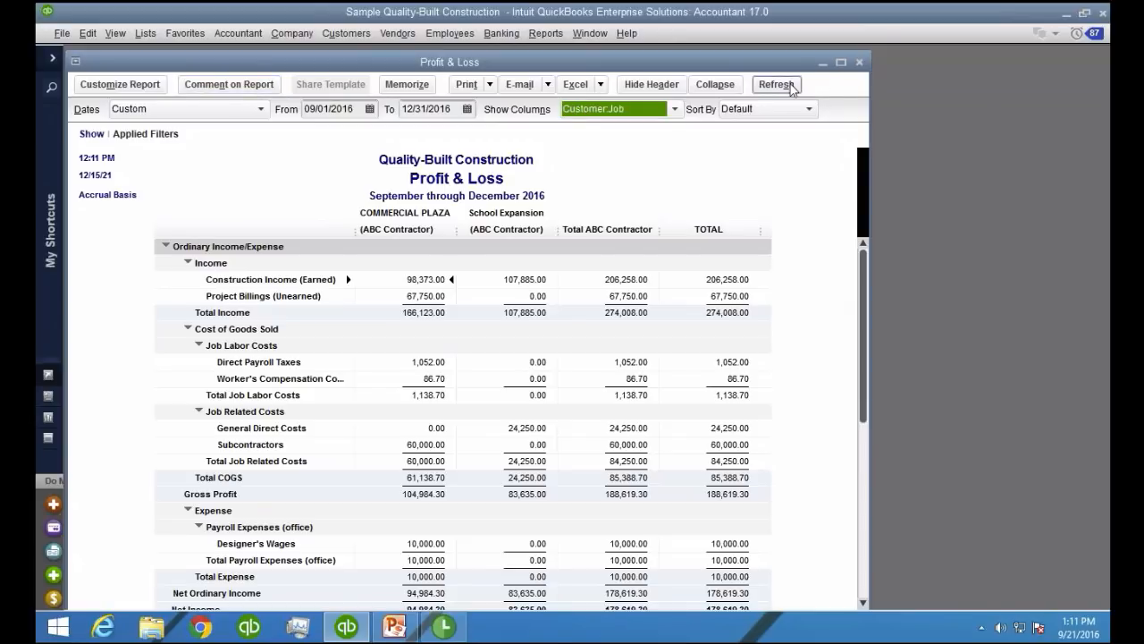
left_click(840, 63)
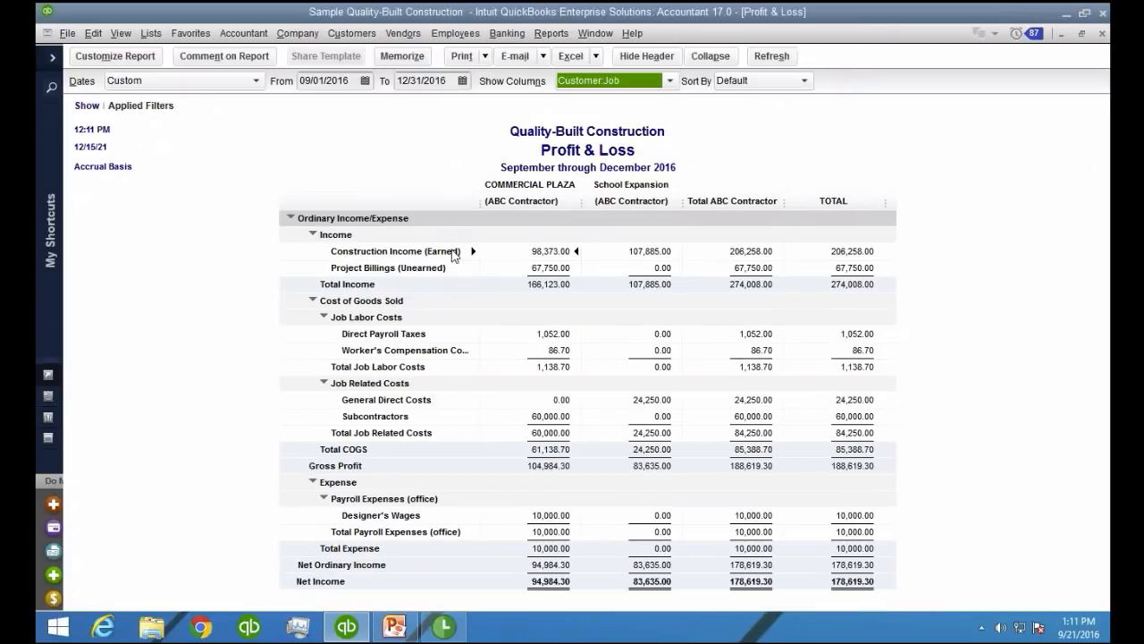
Examine COMMERCIAL PLAZA's Construction Income (Earned), Project Billings (Unearned) and Net Income amounts on the Profit & Loss
left_click(453, 256)
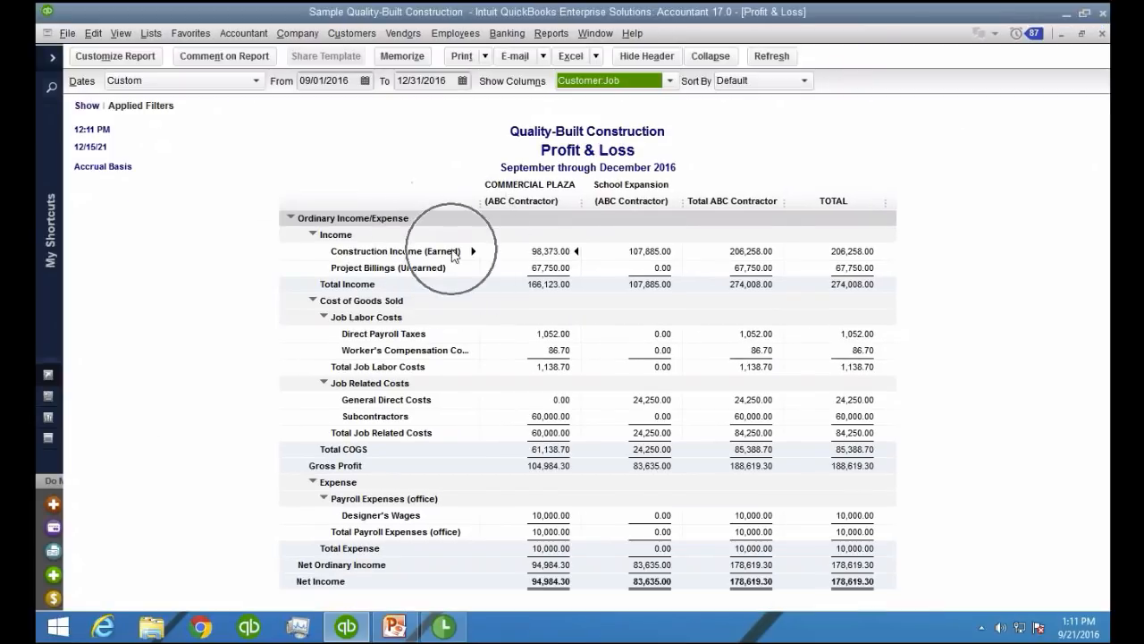
left_click(568, 253)
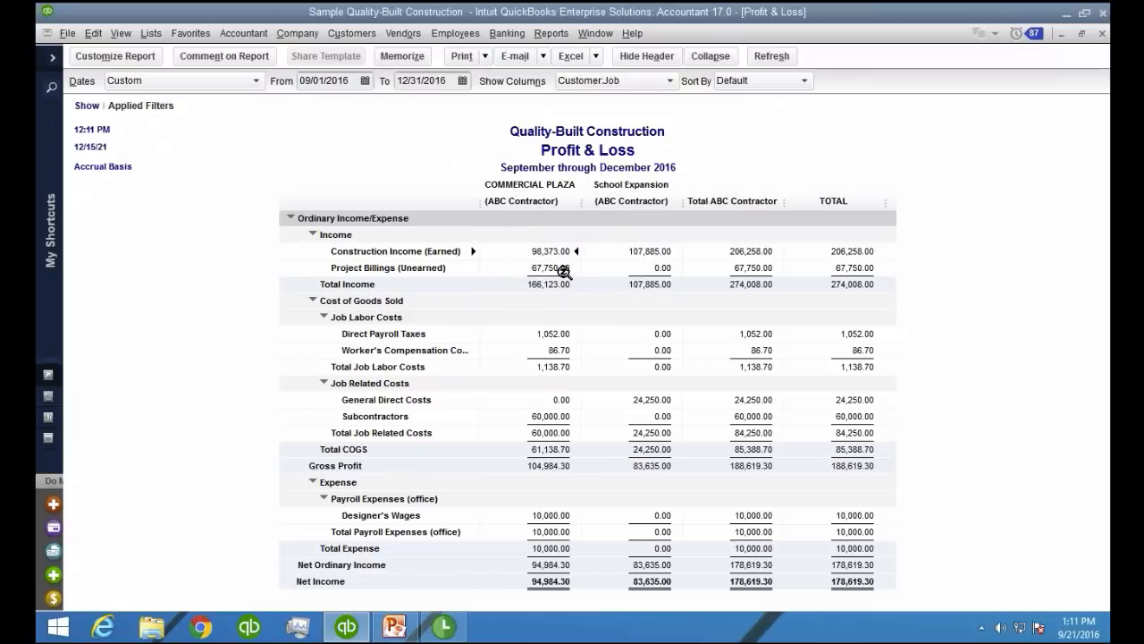
left_click(569, 269)
left_click(561, 585)
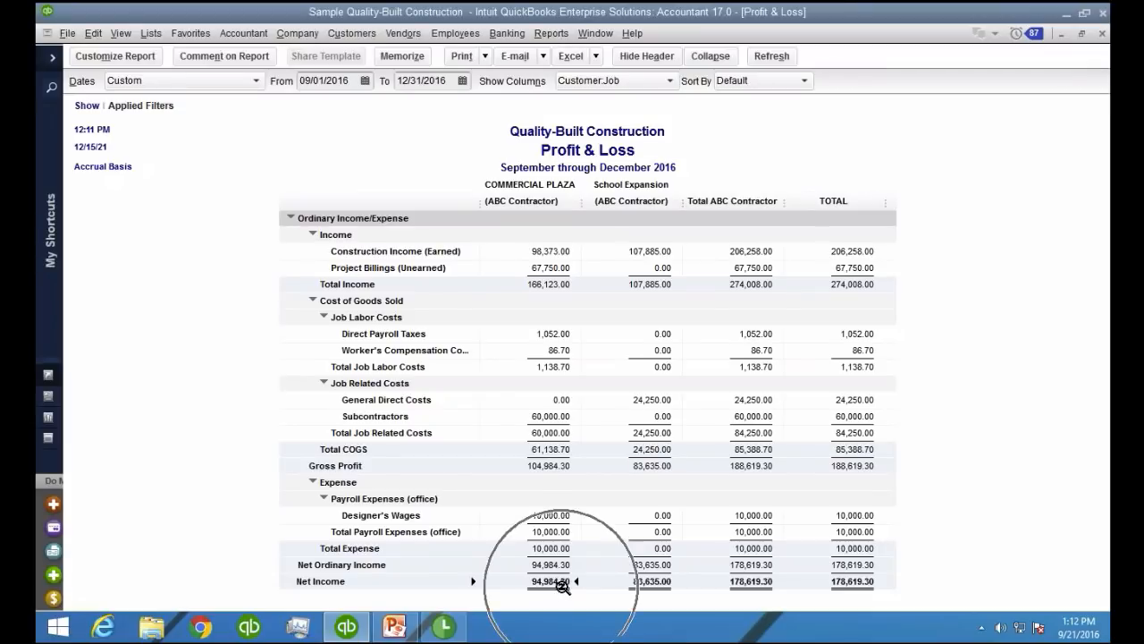
key("ctrl")
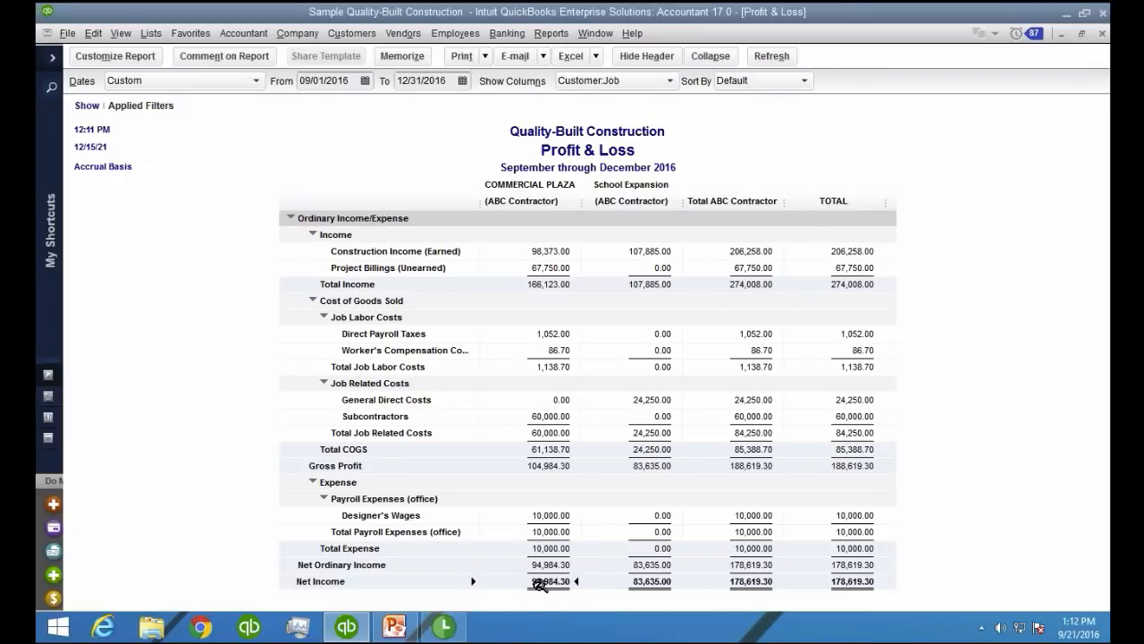
left_click(540, 269)
key("ctrl")
Change the Project Billings (Unearned) account's type to Other Current Asset in the Chart of Accounts and save it
left_click(150, 34)
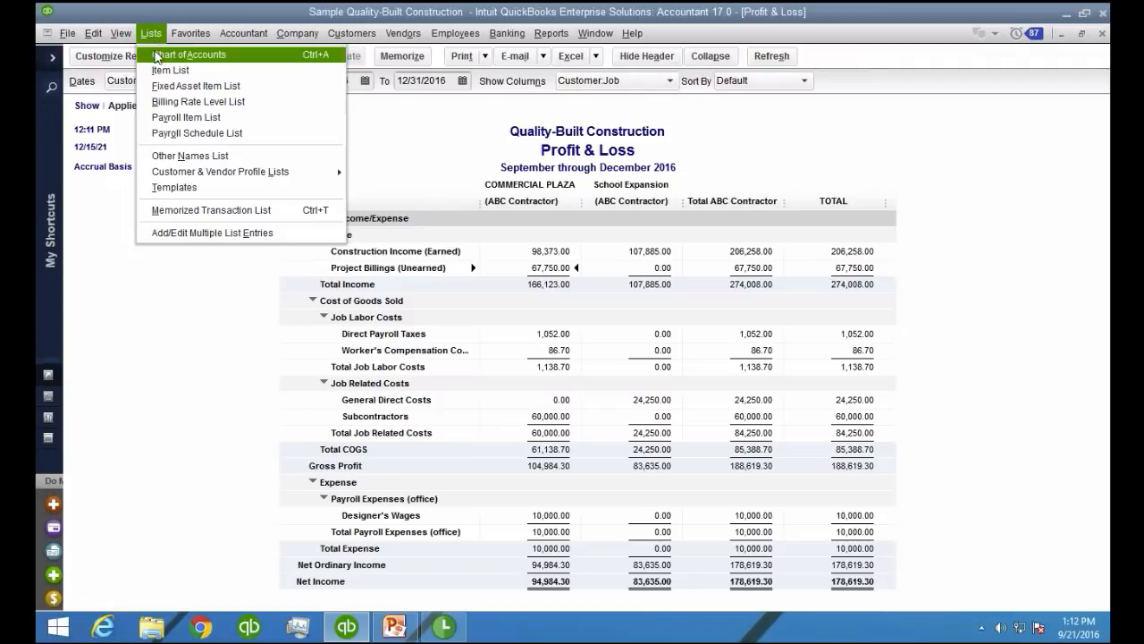
left_click(156, 56)
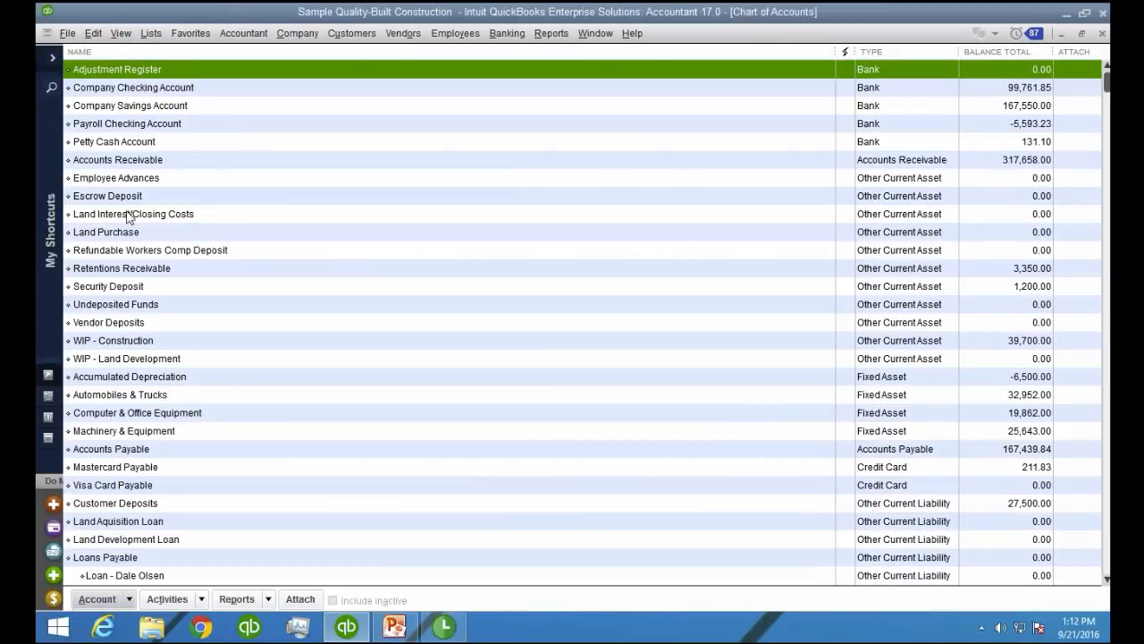
scroll(211, 304, "down", 9)
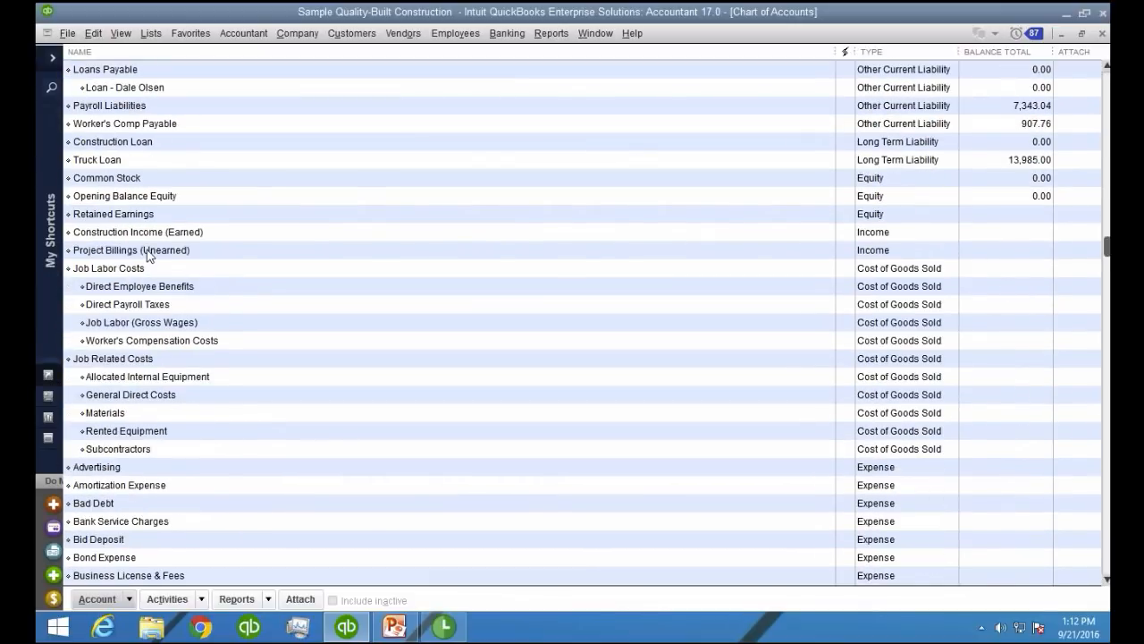
right_click(149, 257)
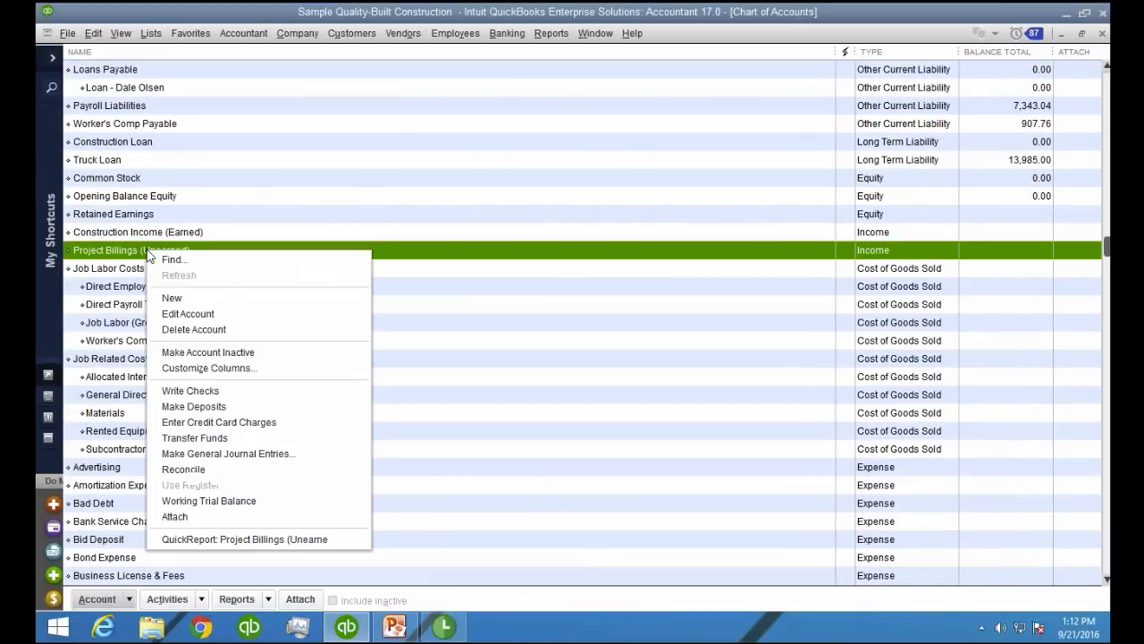
left_click(220, 319)
left_click(229, 63)
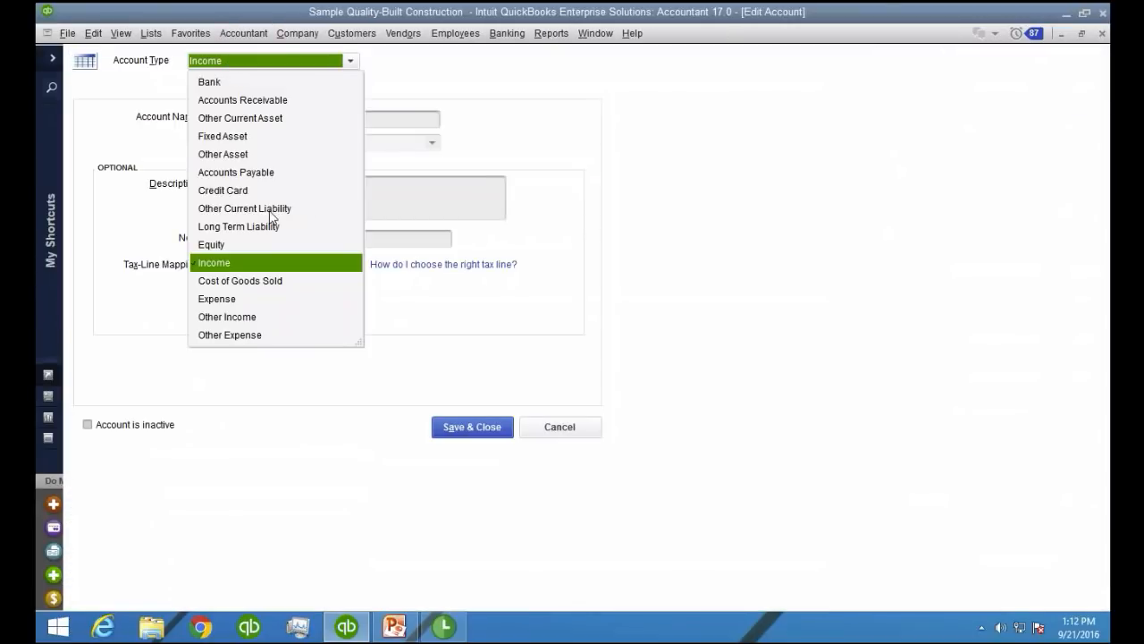
left_click(306, 125)
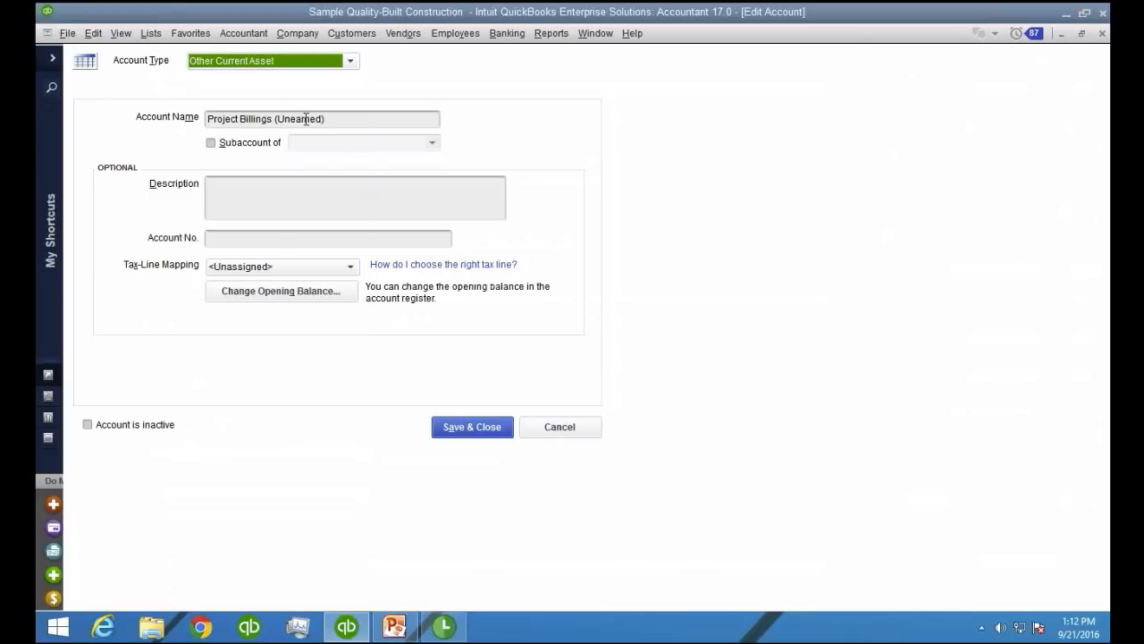
left_click(463, 427)
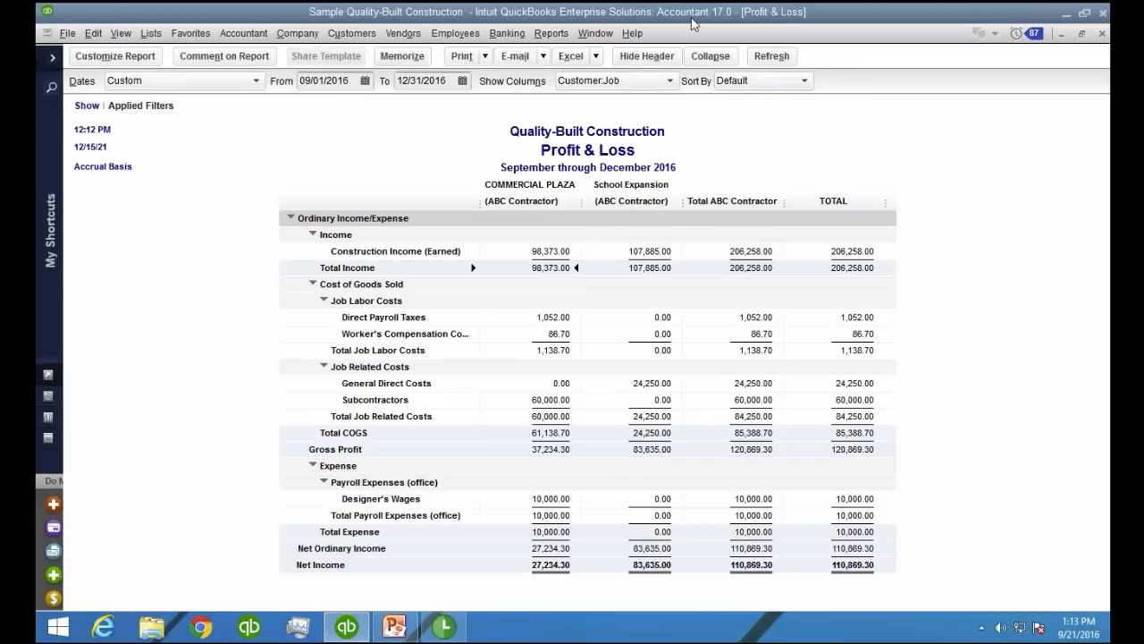
Open the Open Purchase Orders by Job report and check the COMMERCIAL PLAZA total
left_click(551, 34)
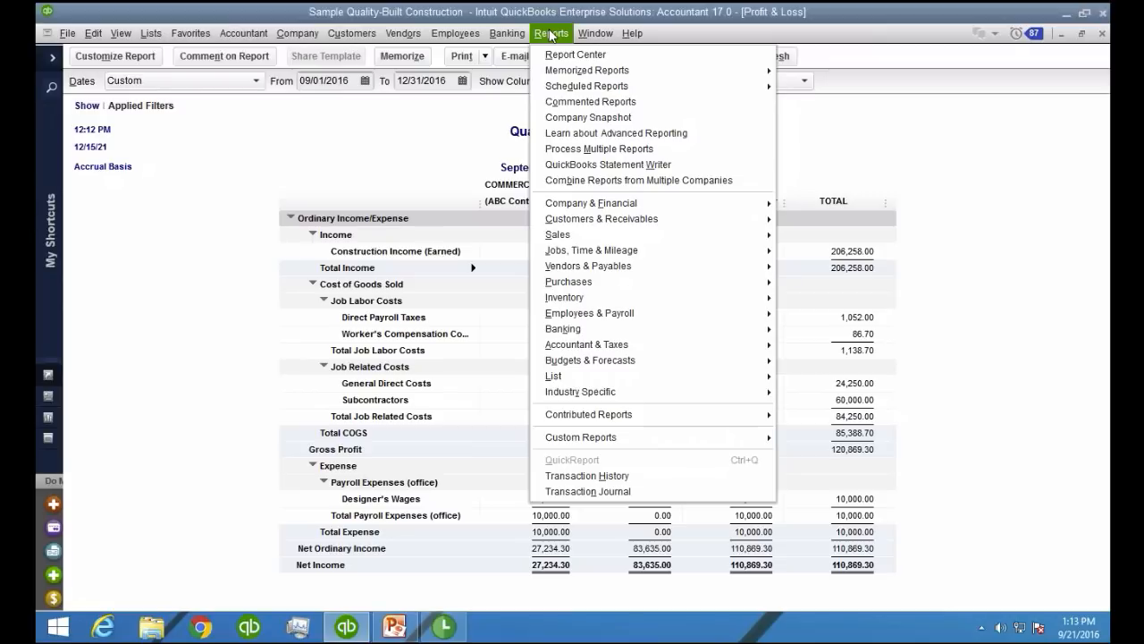
left_click(550, 34)
left_click(550, 34)
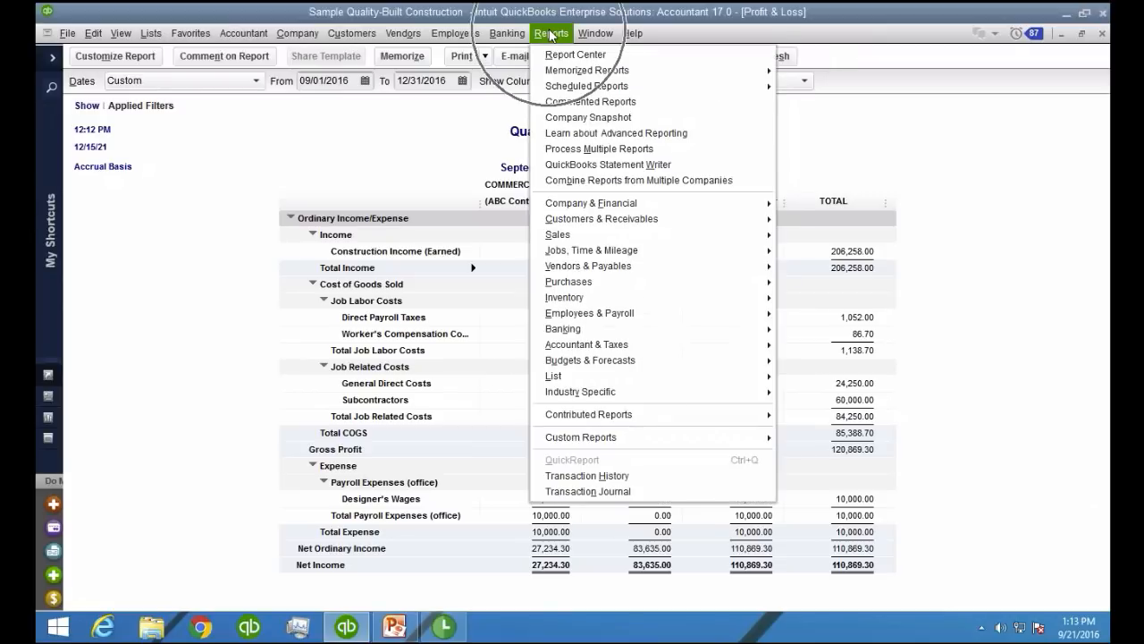
mouse_move(617, 282)
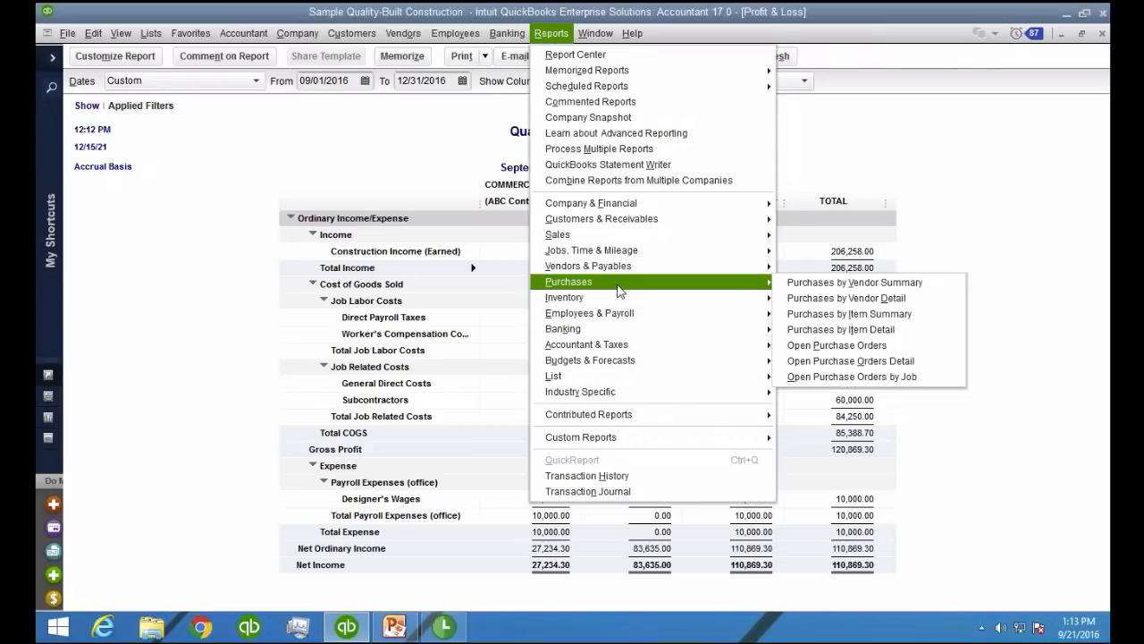
left_click(923, 379)
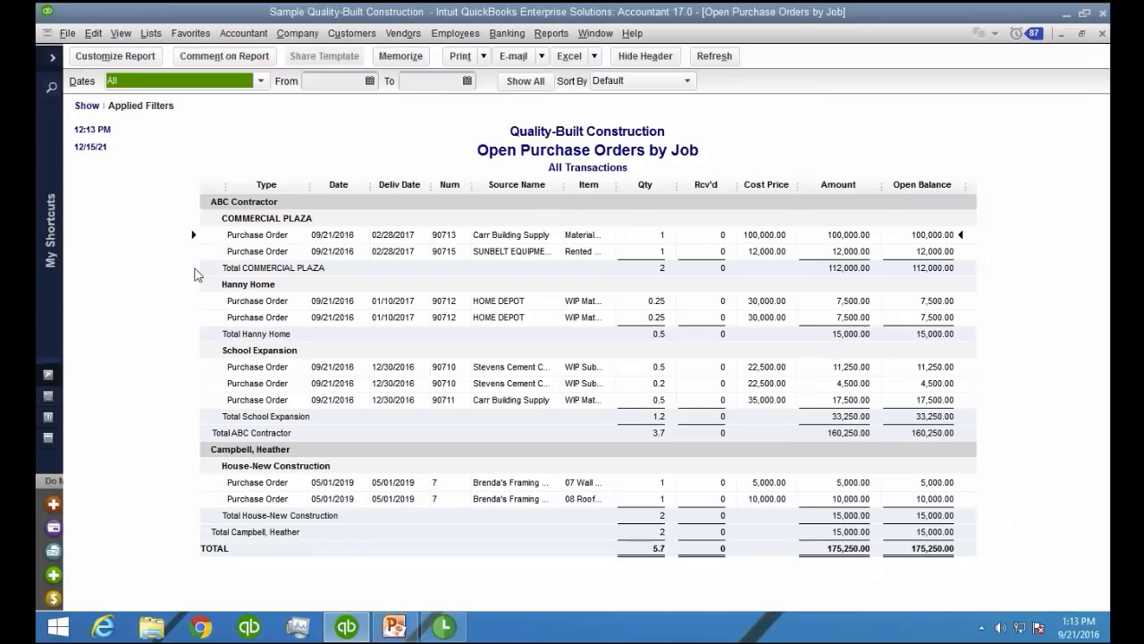
left_click(858, 270)
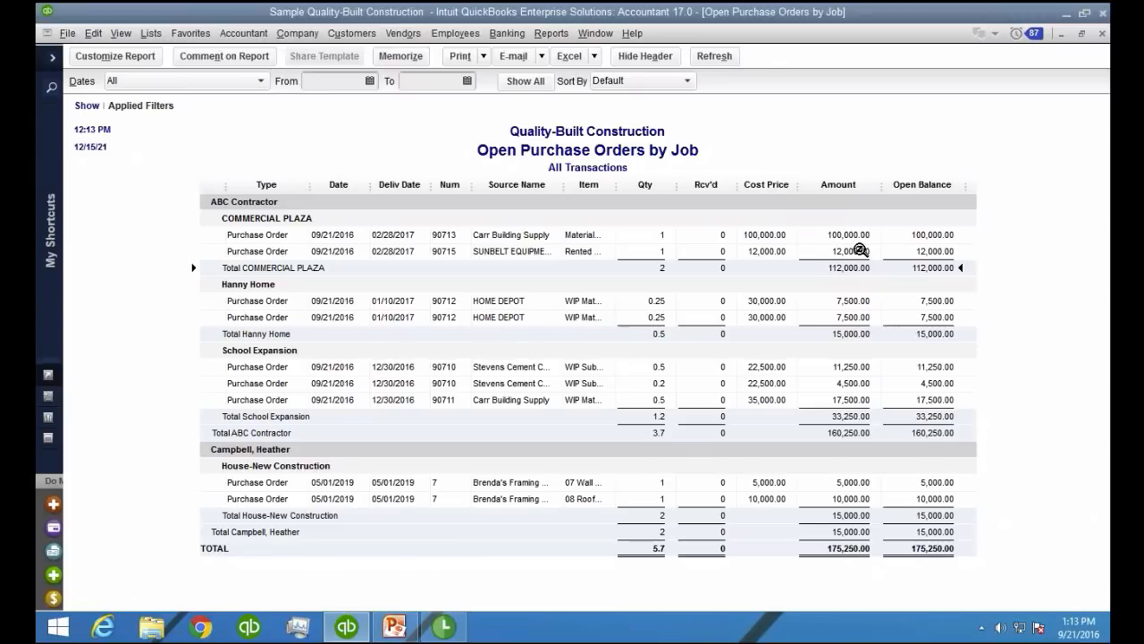
Add the PAY_DATE and BILL_DATE columns to the Open Purchase Orders by Job report
left_click(116, 59)
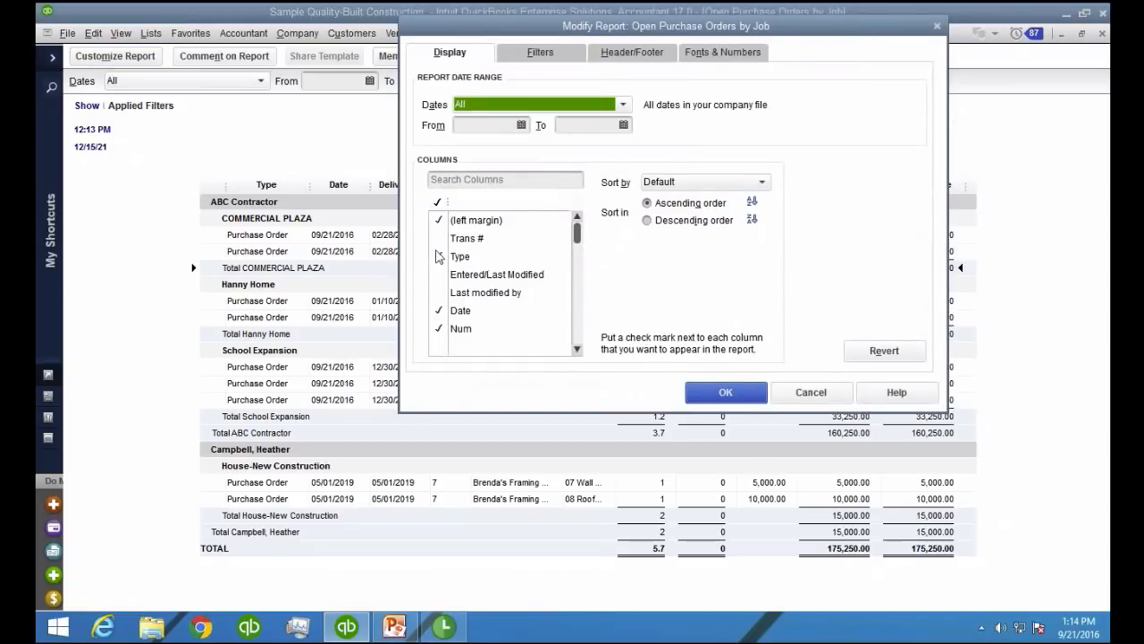
left_click(575, 298)
left_click(575, 297)
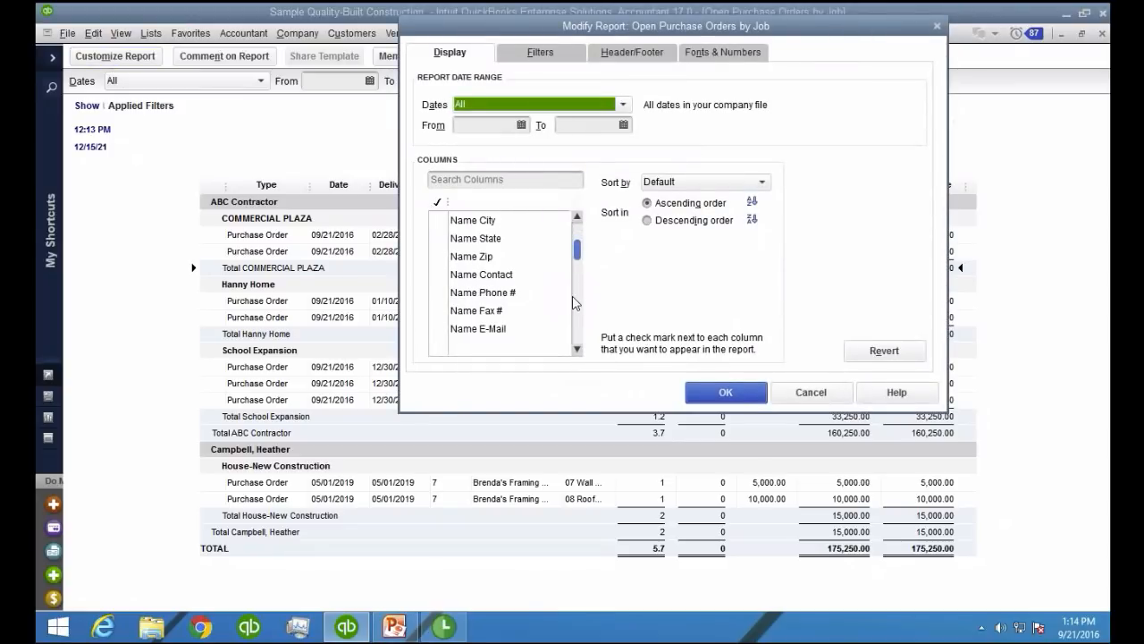
left_click(505, 180)
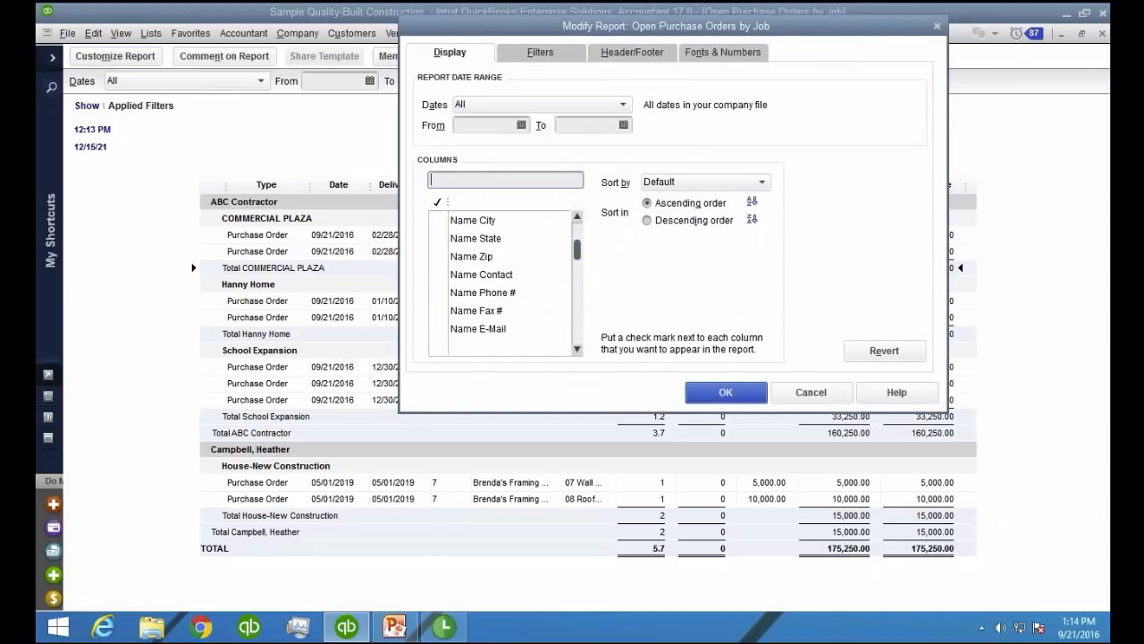
type("pay")
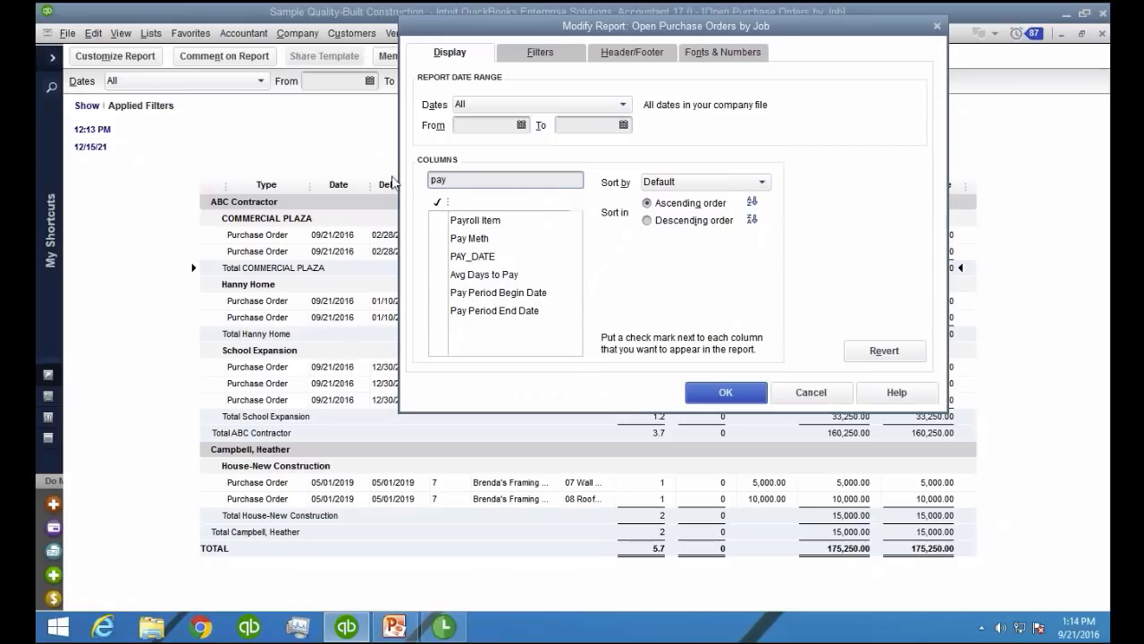
left_click(470, 258)
left_click(470, 182)
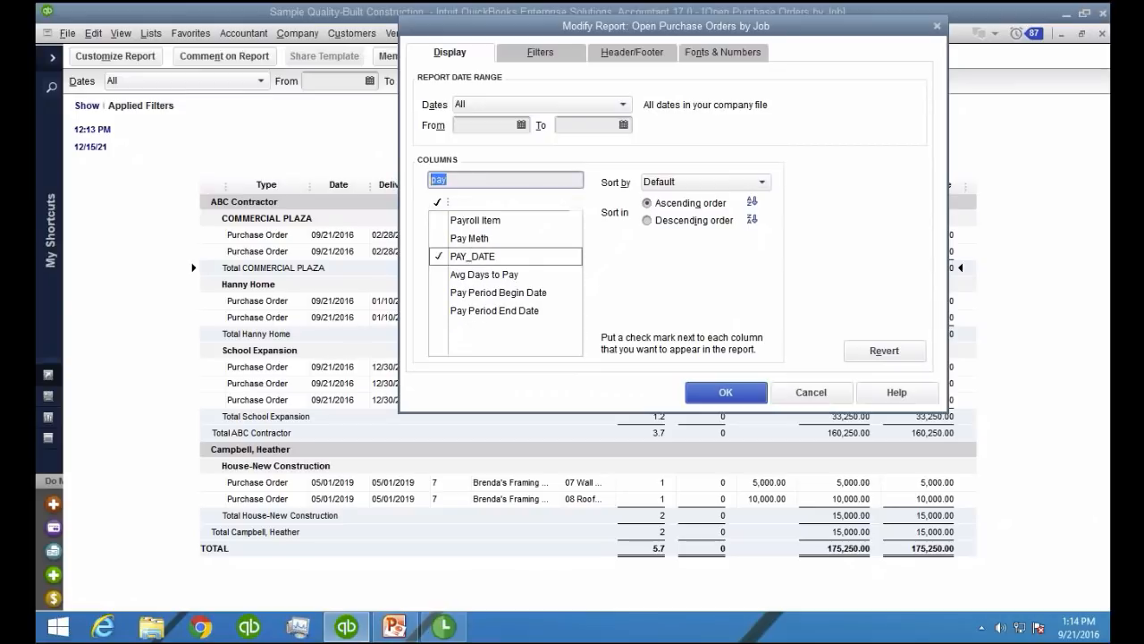
type("bil")
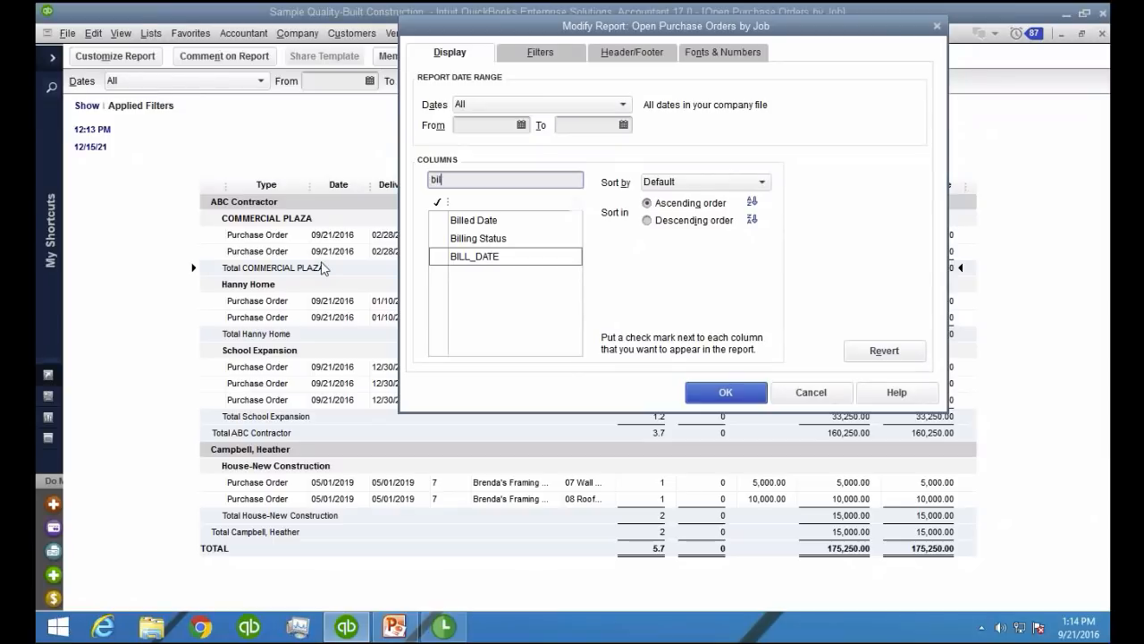
left_click(454, 257)
left_click(725, 393)
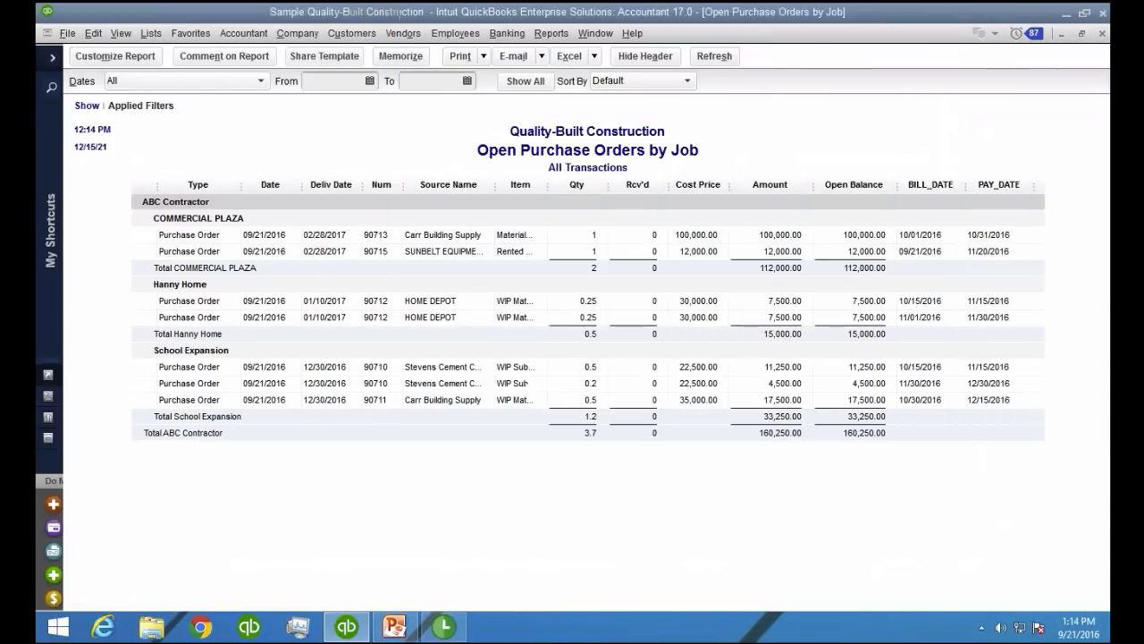
left_click_drag(1030, 185, 1030, 186)
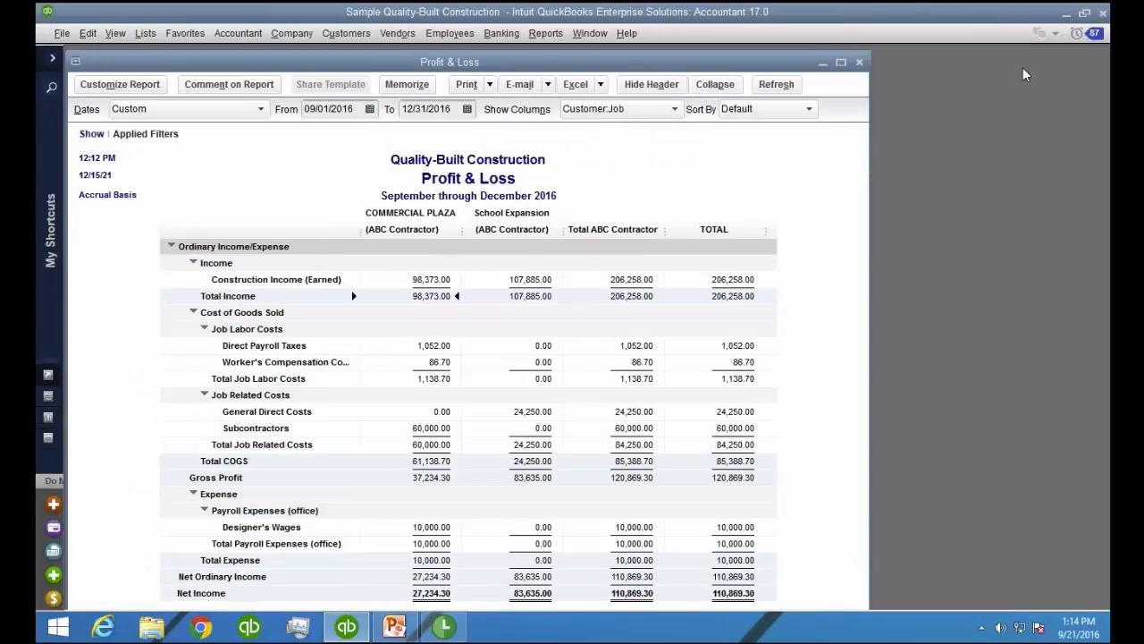
Maximize the Profit & Loss and open the transaction detail behind COMMERCIAL PLAZA's Construction Income (Earned) amount
double_click(485, 62)
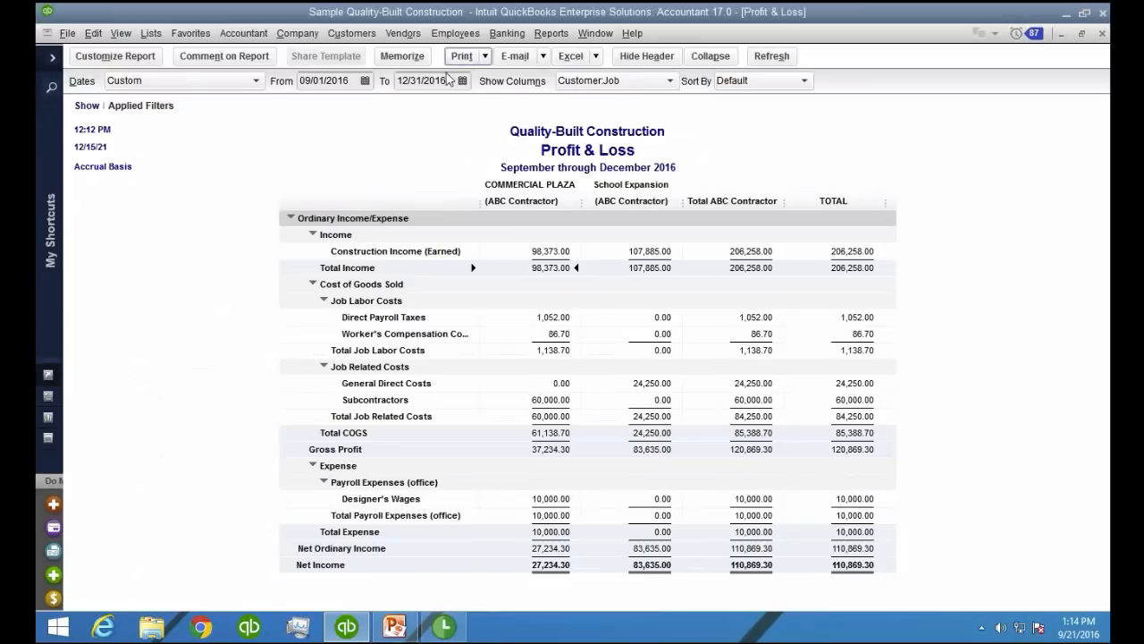
left_click(554, 252)
double_click(517, 261)
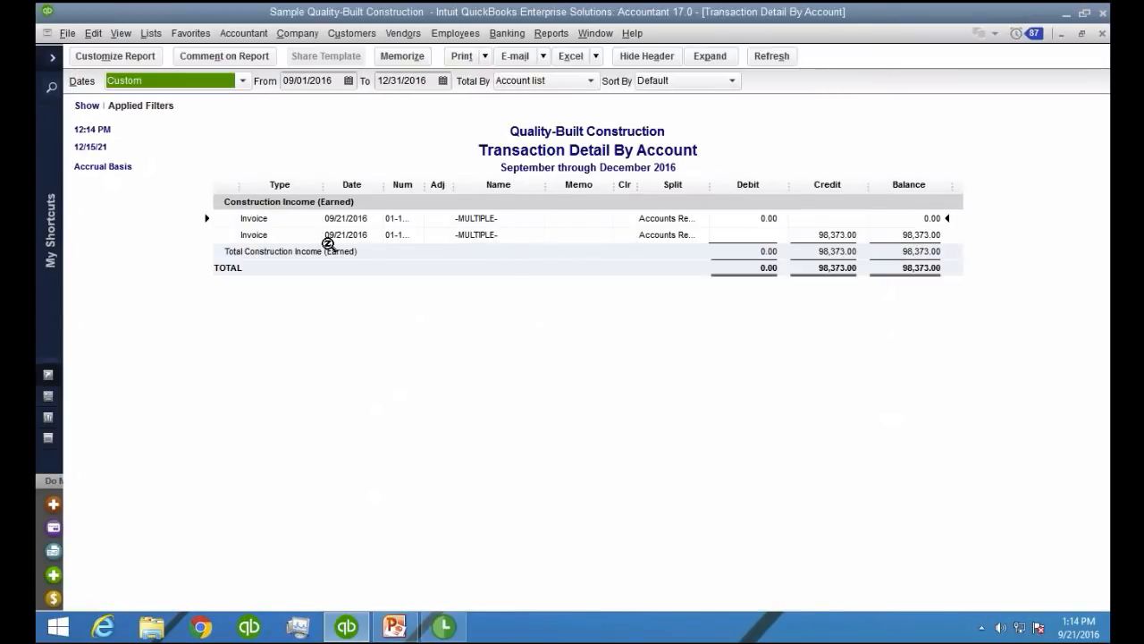
Open the 98,373.00 COMMERCIAL PLAZA invoice and enter retainage as the item on a new line below Project Billing
double_click(328, 242)
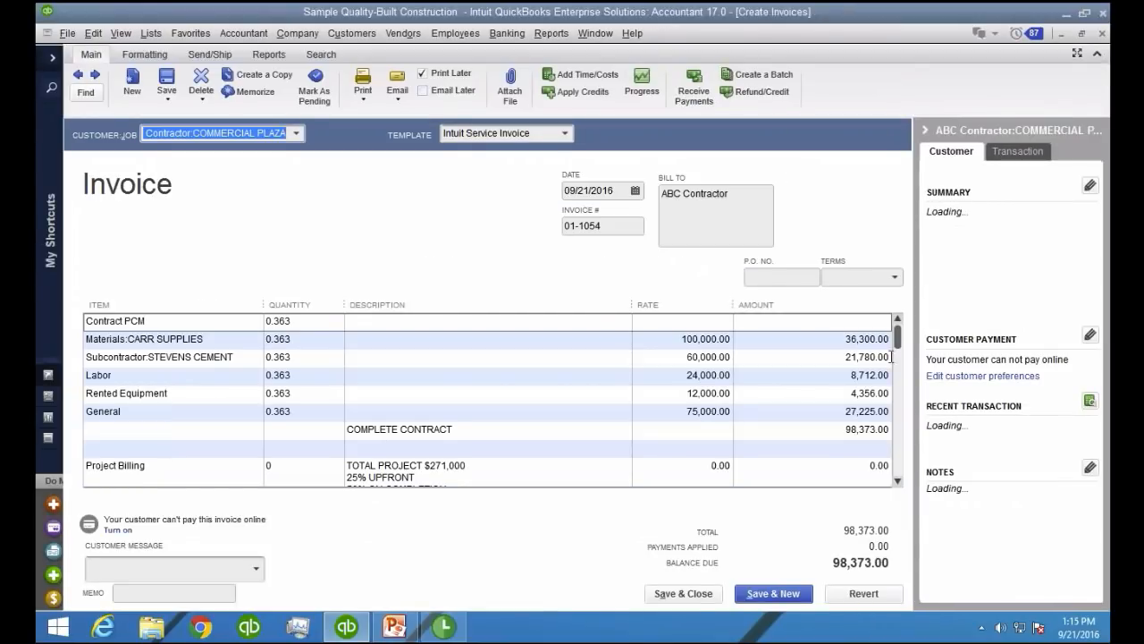
left_click_drag(901, 340, 903, 468)
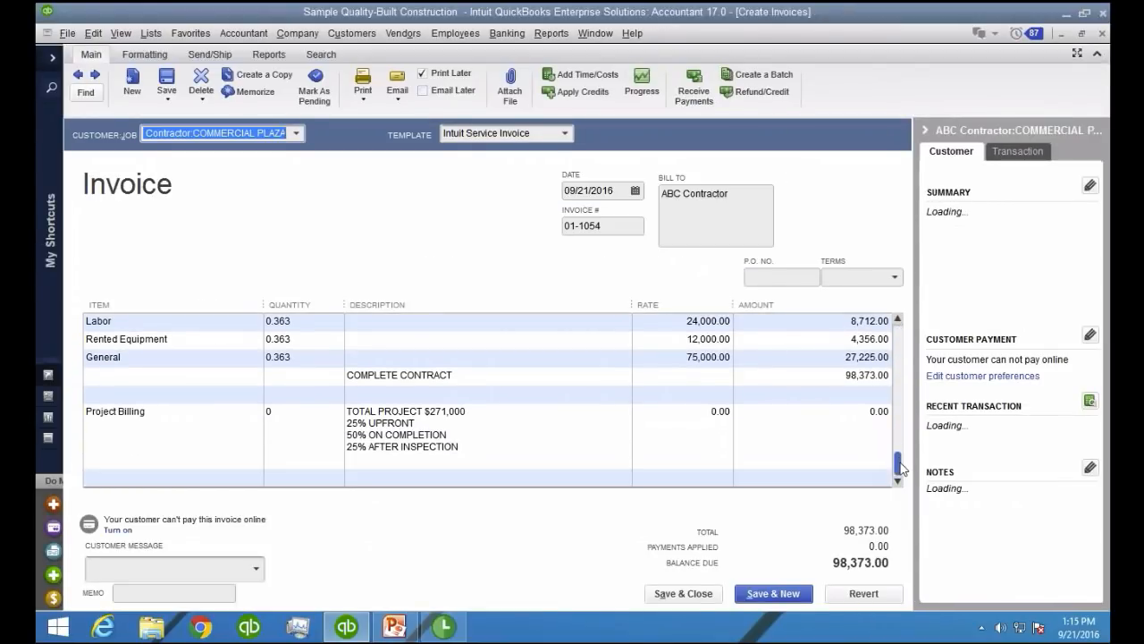
left_click(771, 479)
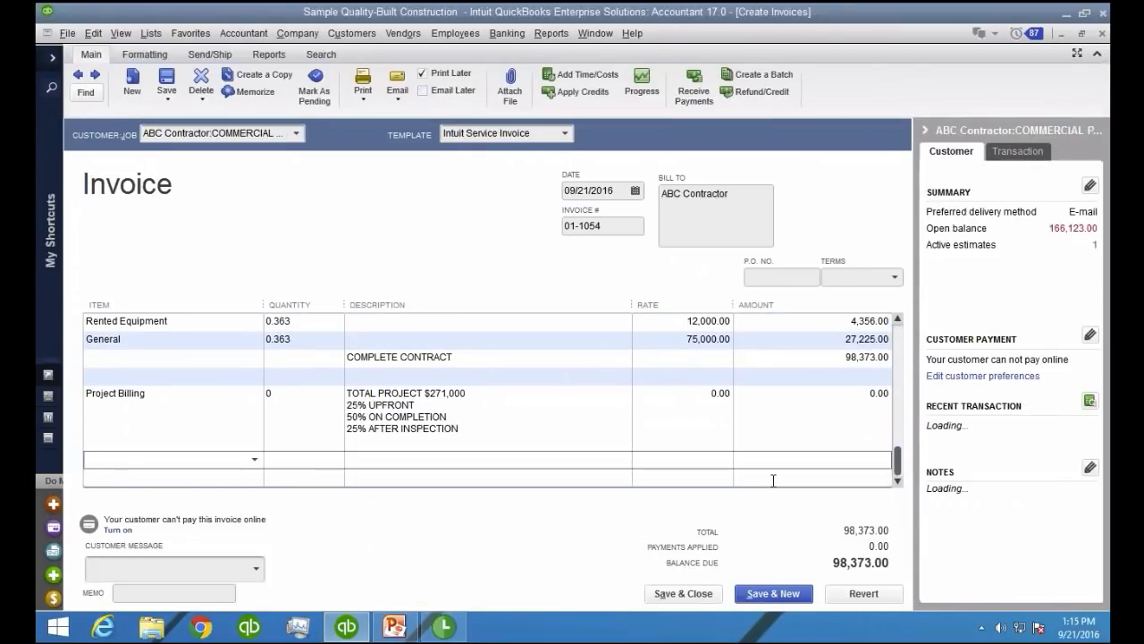
type("R")
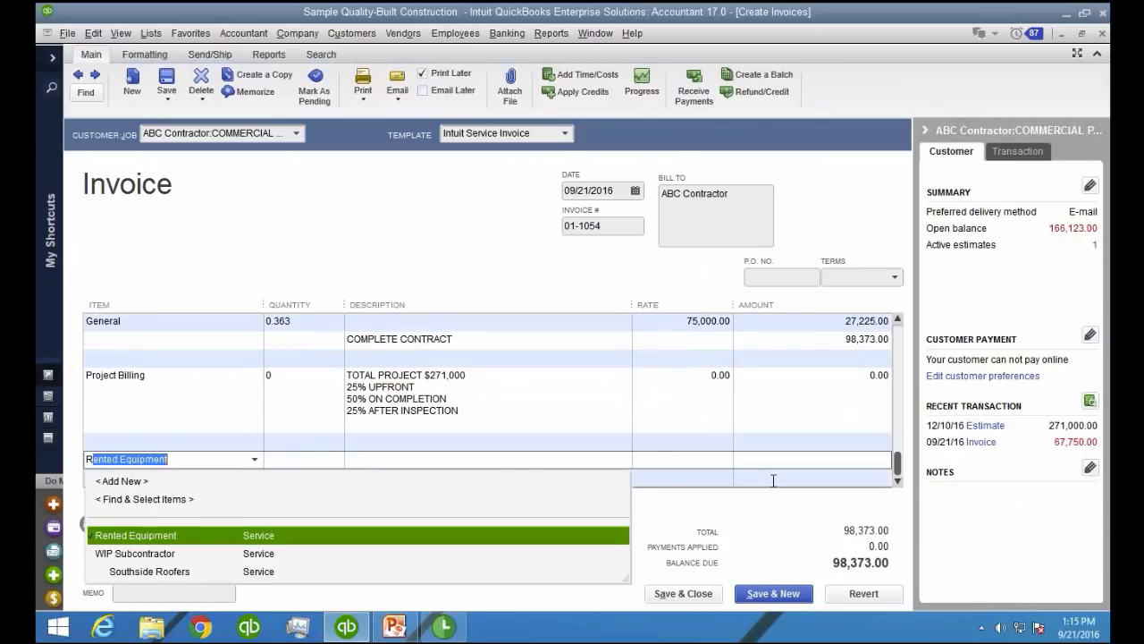
type("et")
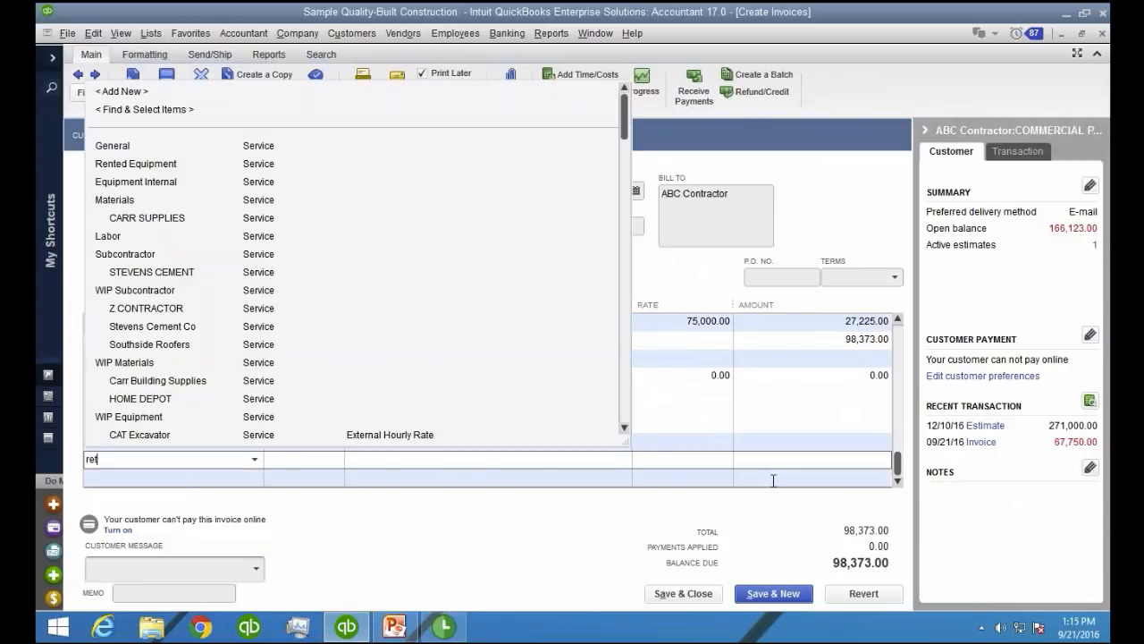
type("ainage")
key("Tab")
Set up retainage as a new Other Charge item posting to the Retentions Receivable account and save it
left_click(552, 245)
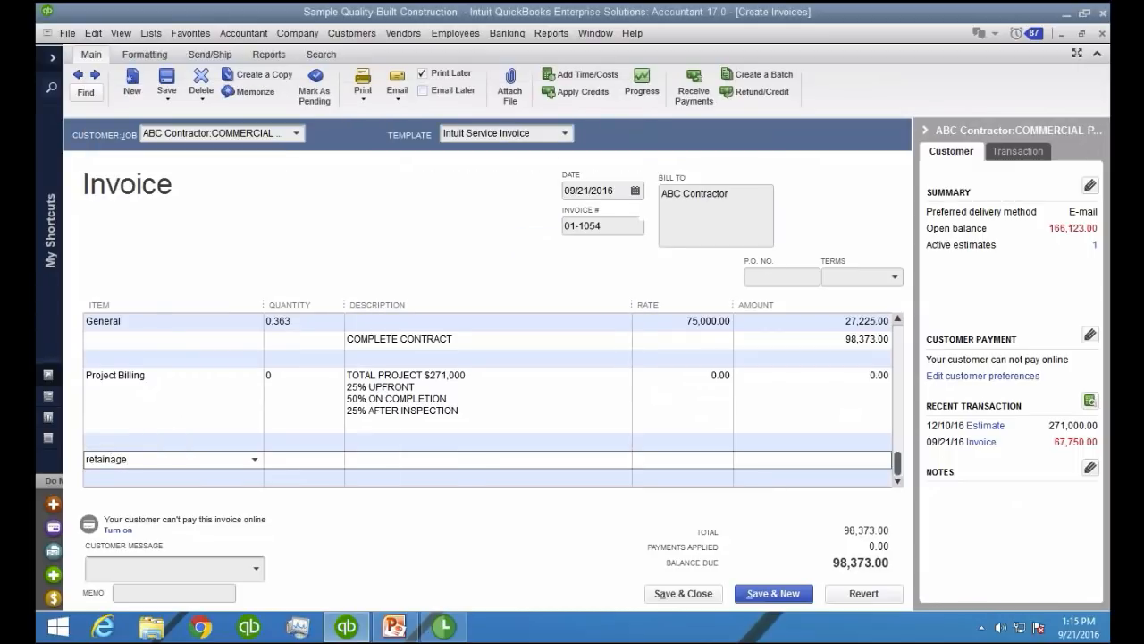
left_click(203, 280)
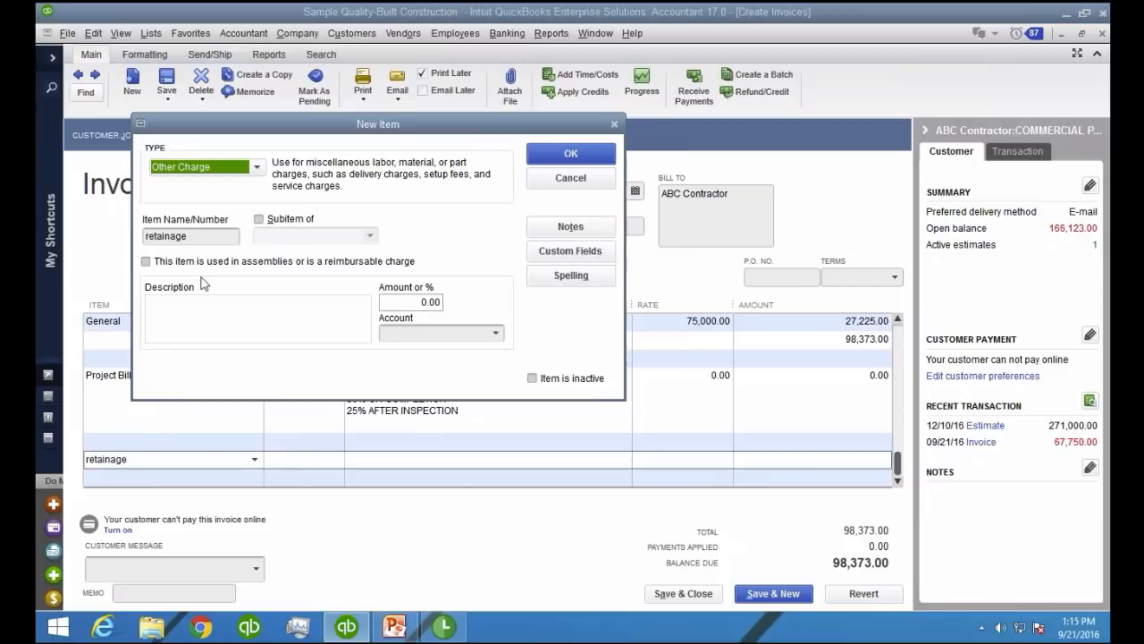
left_click(498, 334)
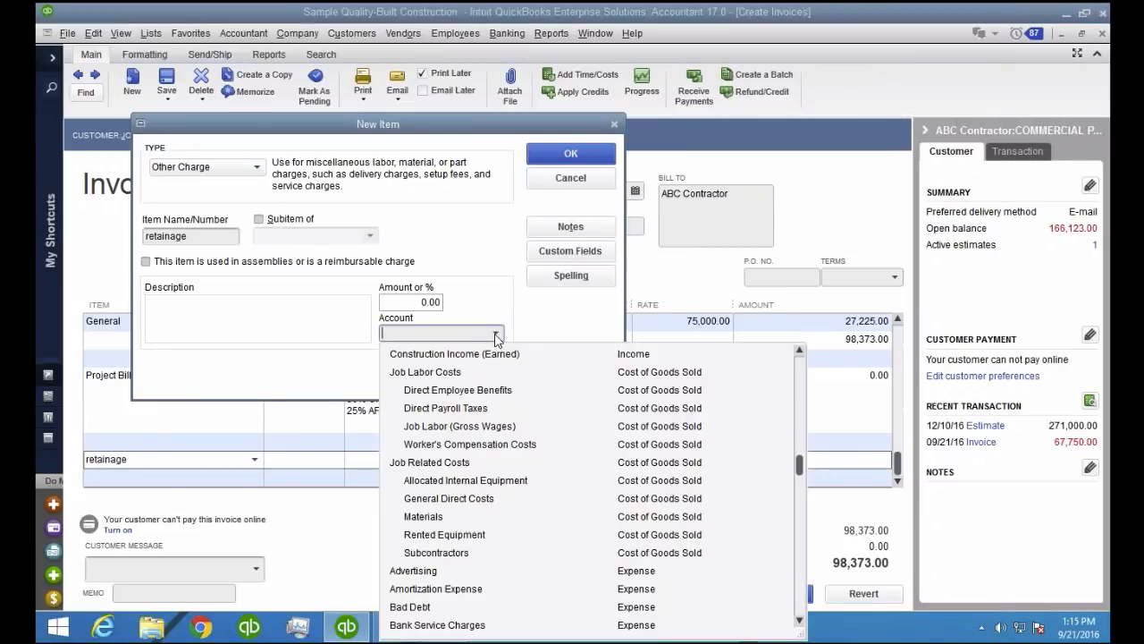
scroll(719, 493, "down", 1)
scroll(712, 488, "up", 8)
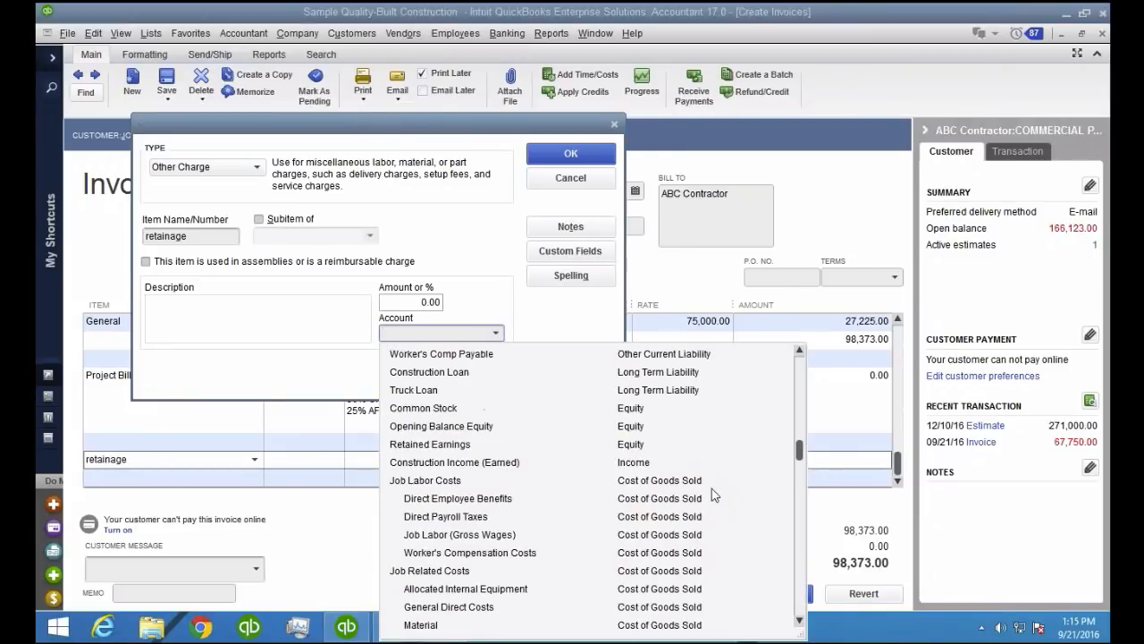
scroll(515, 473, "up", 6)
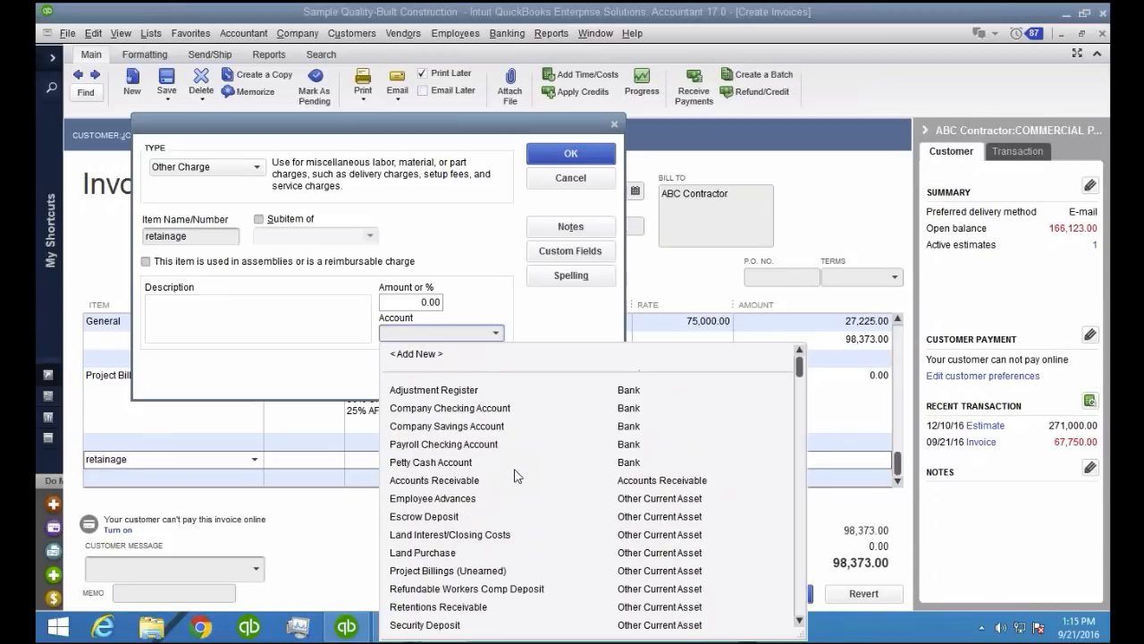
scroll(438, 508, "down", 1)
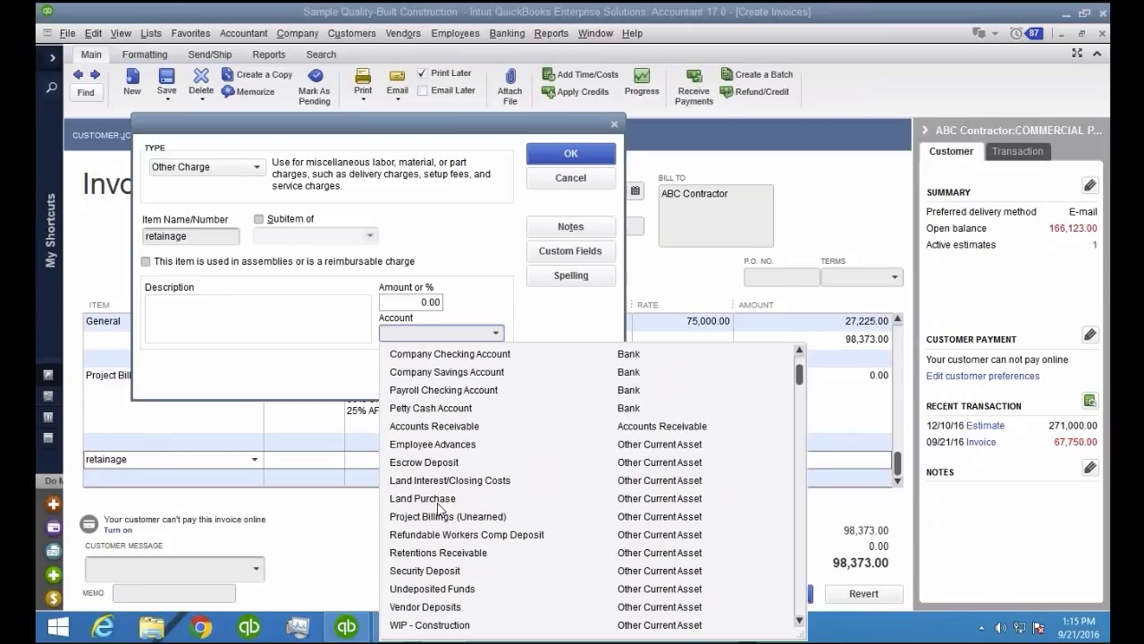
left_click(478, 556)
left_click(477, 556)
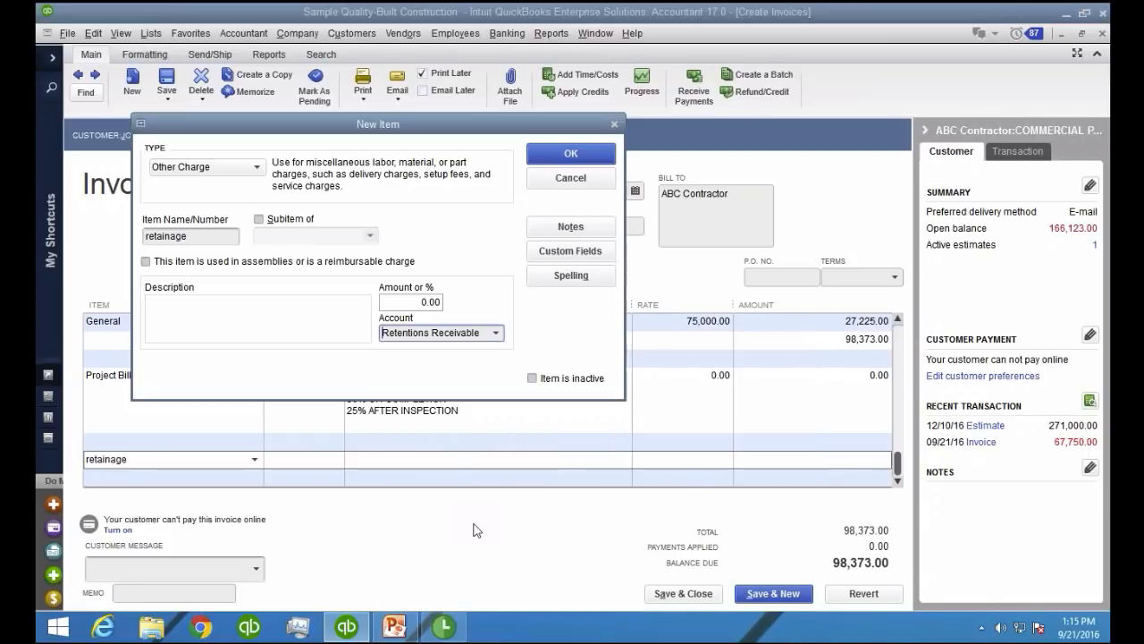
left_click(559, 157)
Give the invoice's retainage line a rate of 98,373 and a quantity of 0.05
left_click(706, 422)
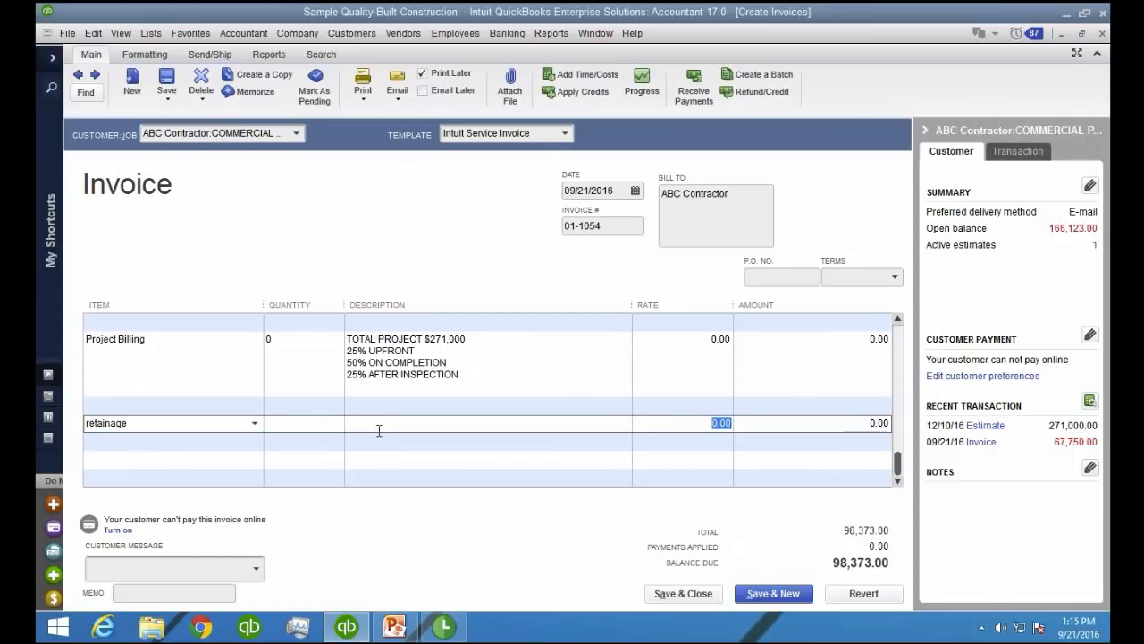
type("98373")
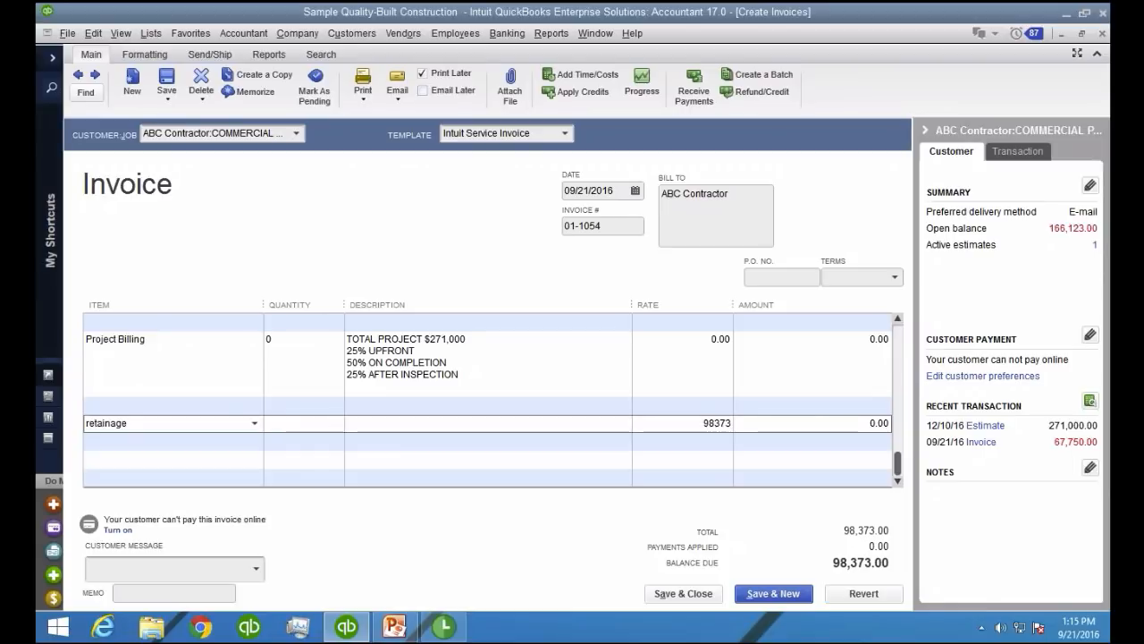
left_click(302, 416)
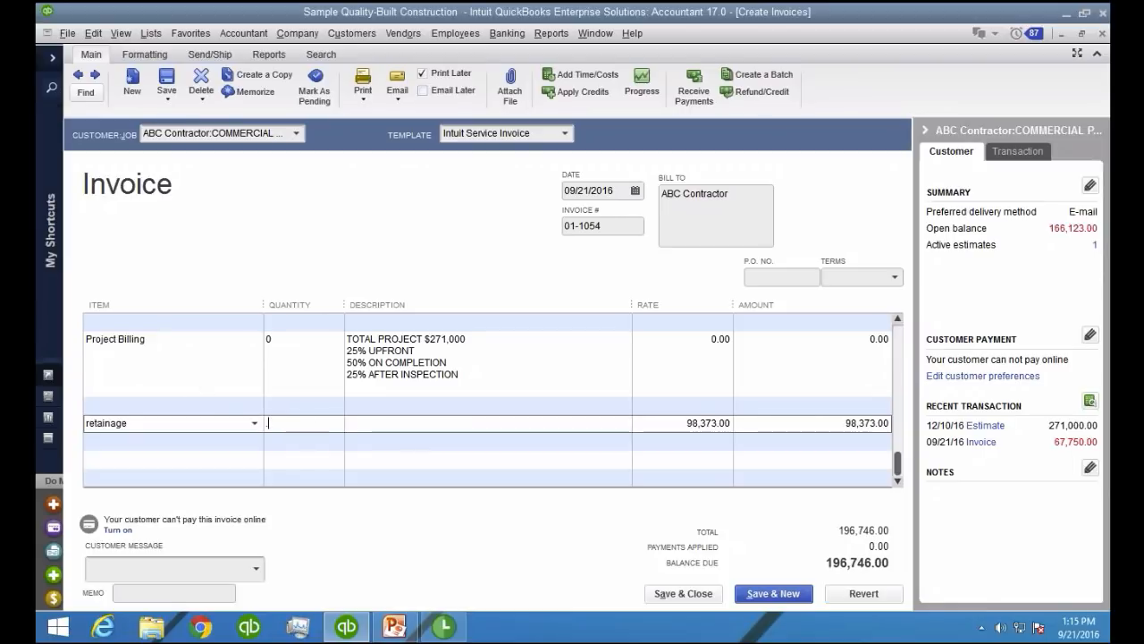
type("0.05")
key("Tab")
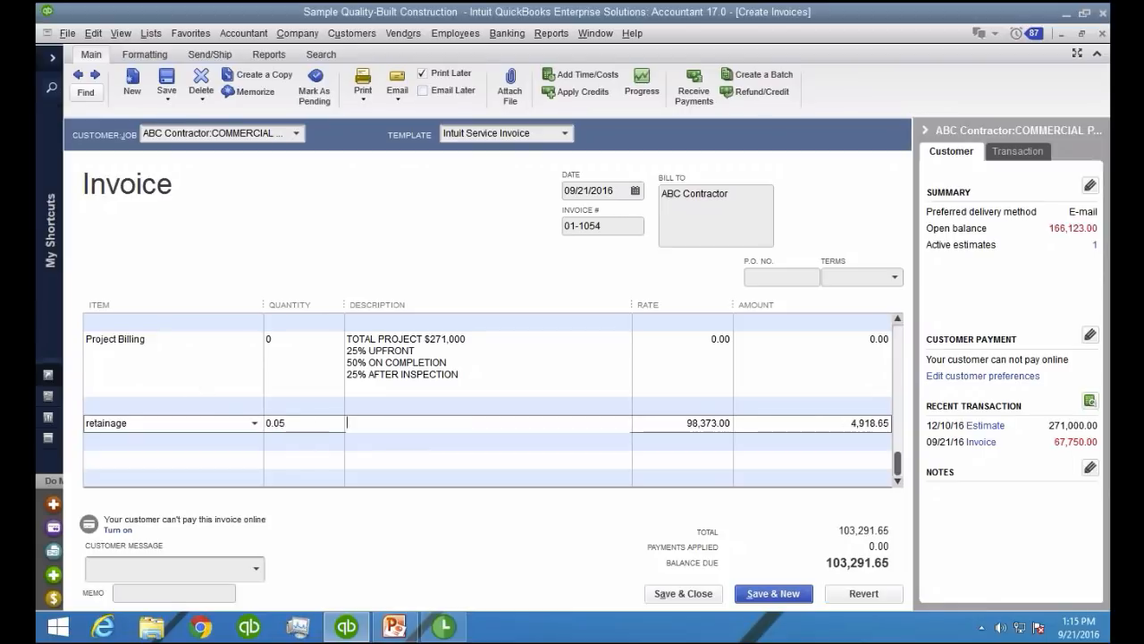
Change the retainage line's rate to -98,373.00 so the retainage is deducted, and check the recalculated amount
left_click(841, 425)
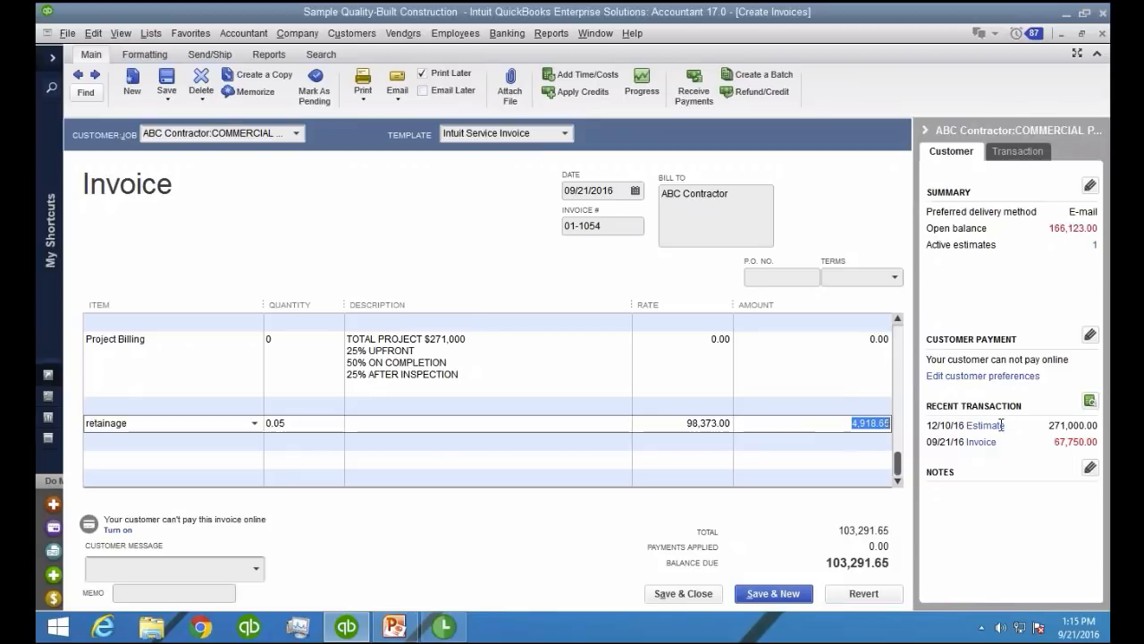
left_click(670, 422)
key("Tab")
left_click(843, 436)
left_click_drag(846, 424, 937, 428)
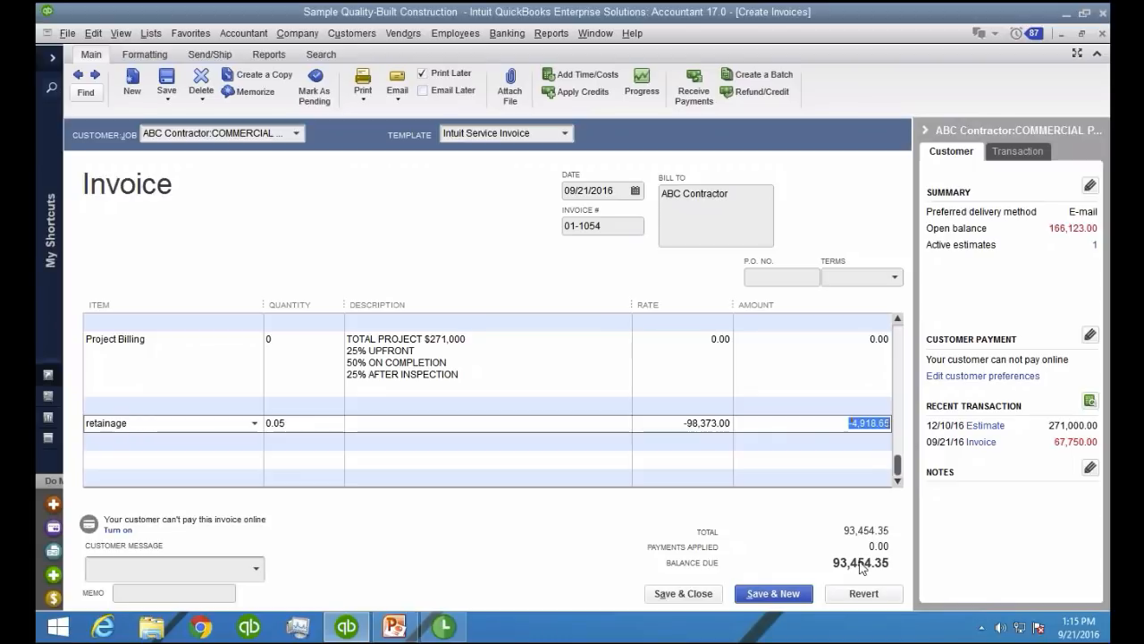
key("ctrl")
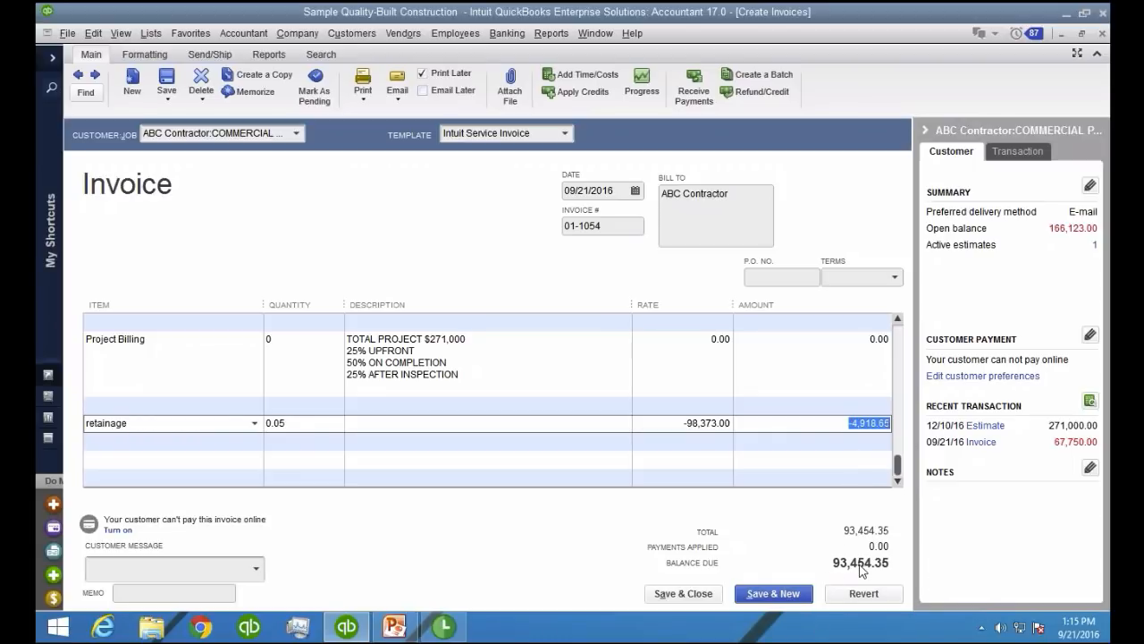
left_click(654, 424)
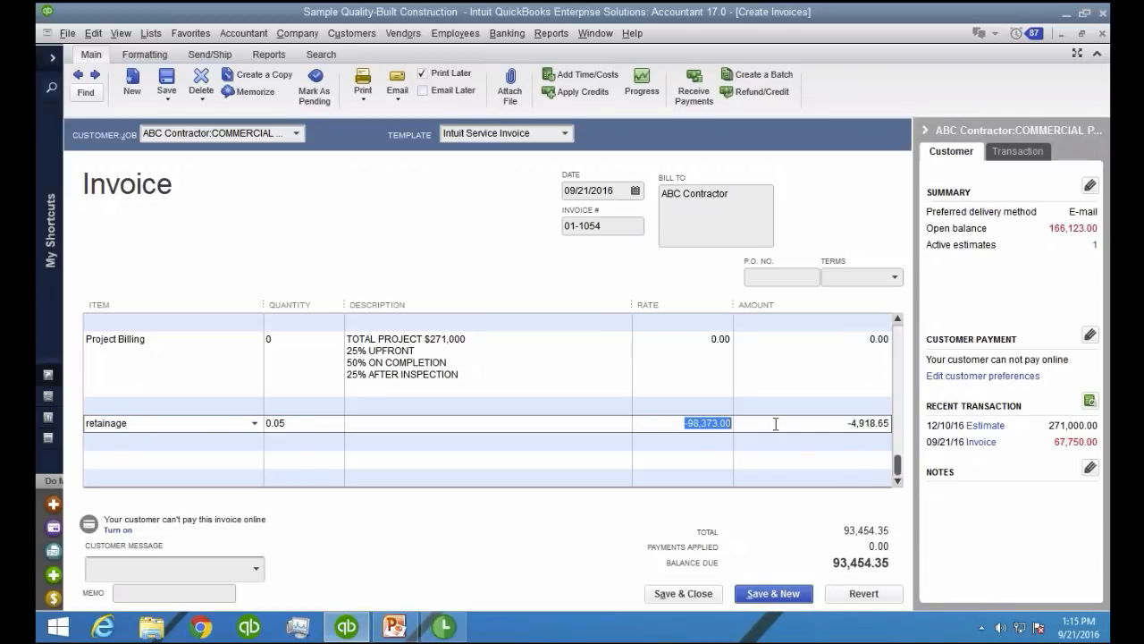
key("Tab")
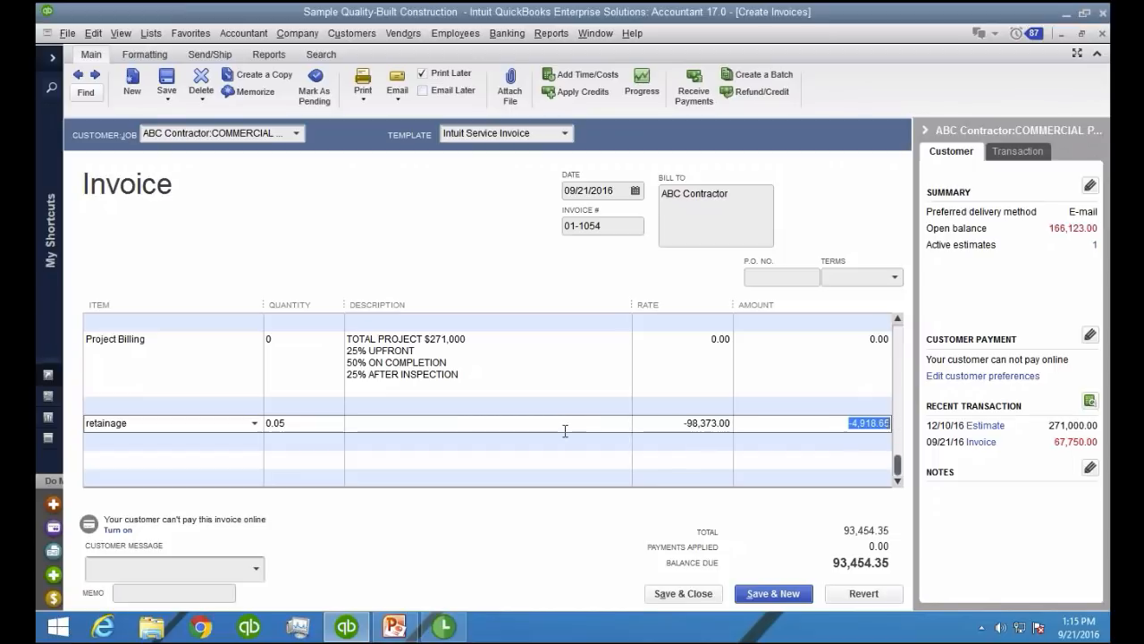
key("ctrl")
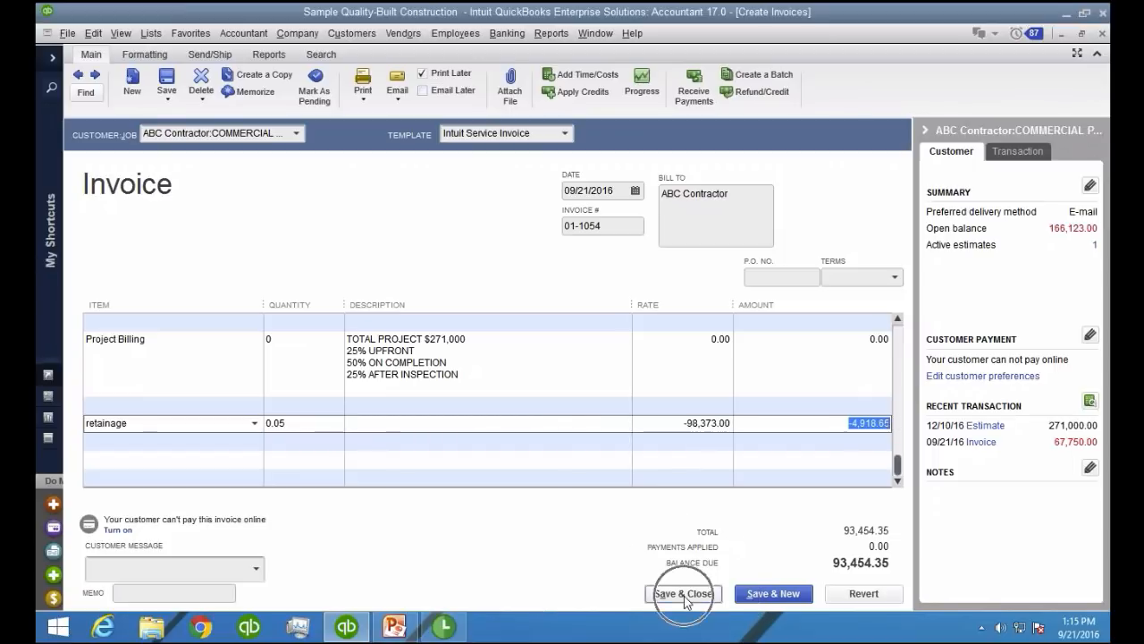
Save and close the invoice, dismissing the spelling check, and return to the Profit & Loss
left_click(684, 596)
left_click(514, 218)
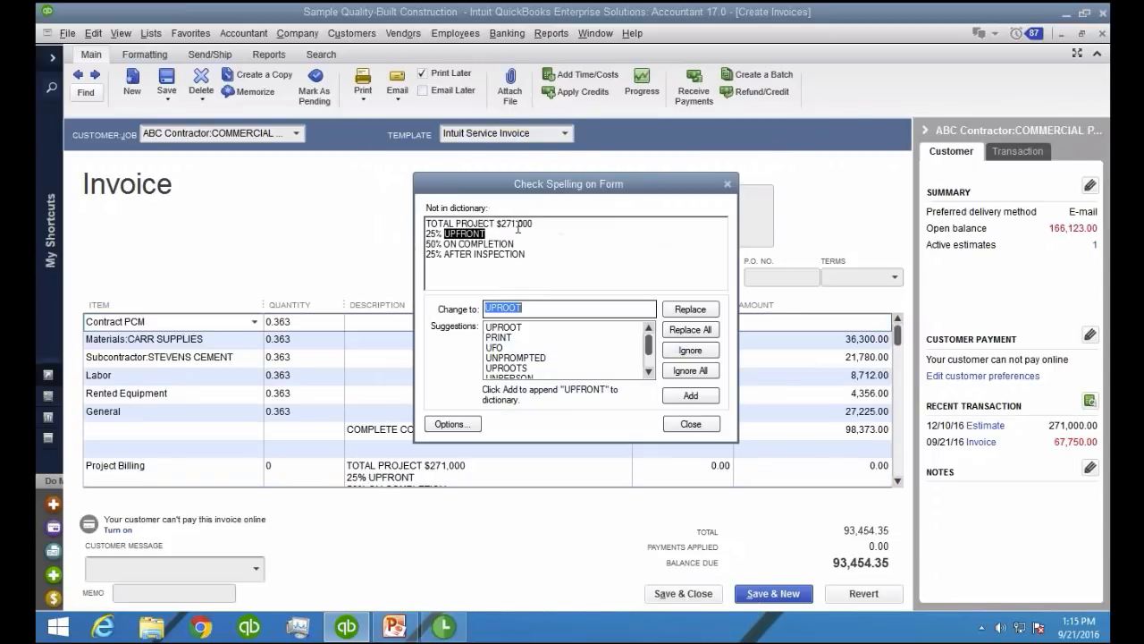
left_click(689, 420)
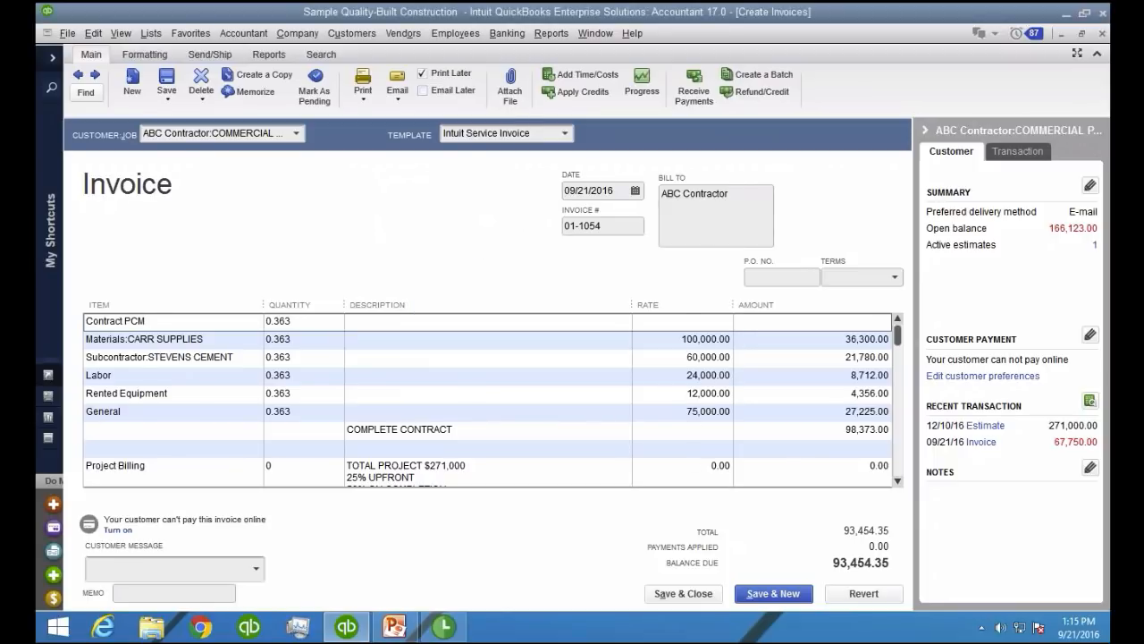
key("Escape")
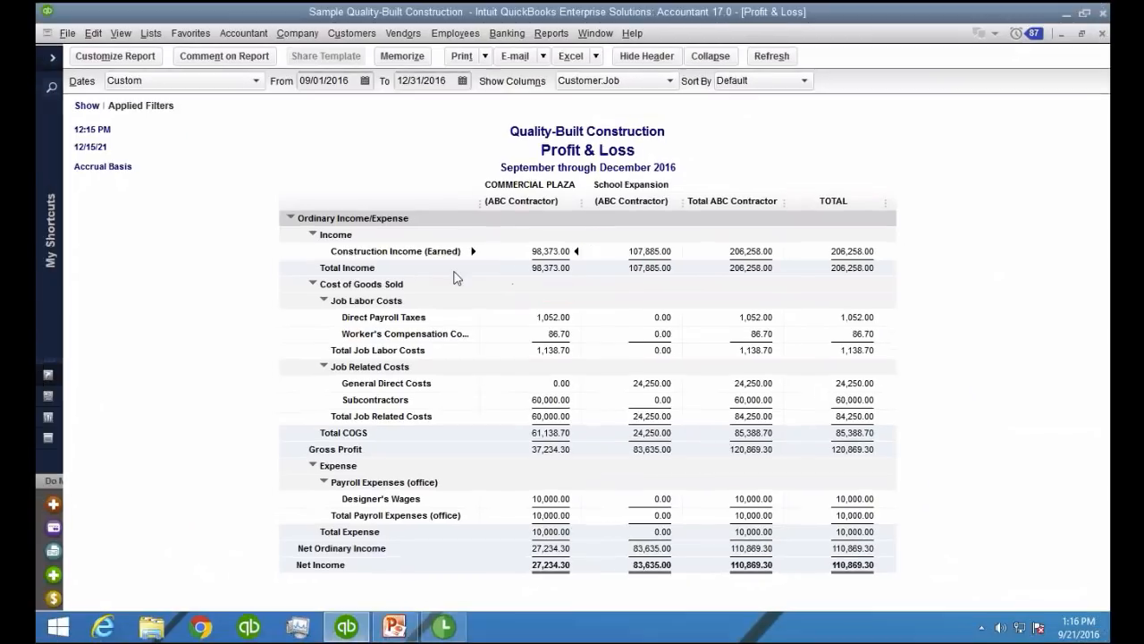
Open the standard Balance Sheet and check the Retentions Receivable balance under Other Current Assets
left_click(551, 33)
mouse_move(577, 208)
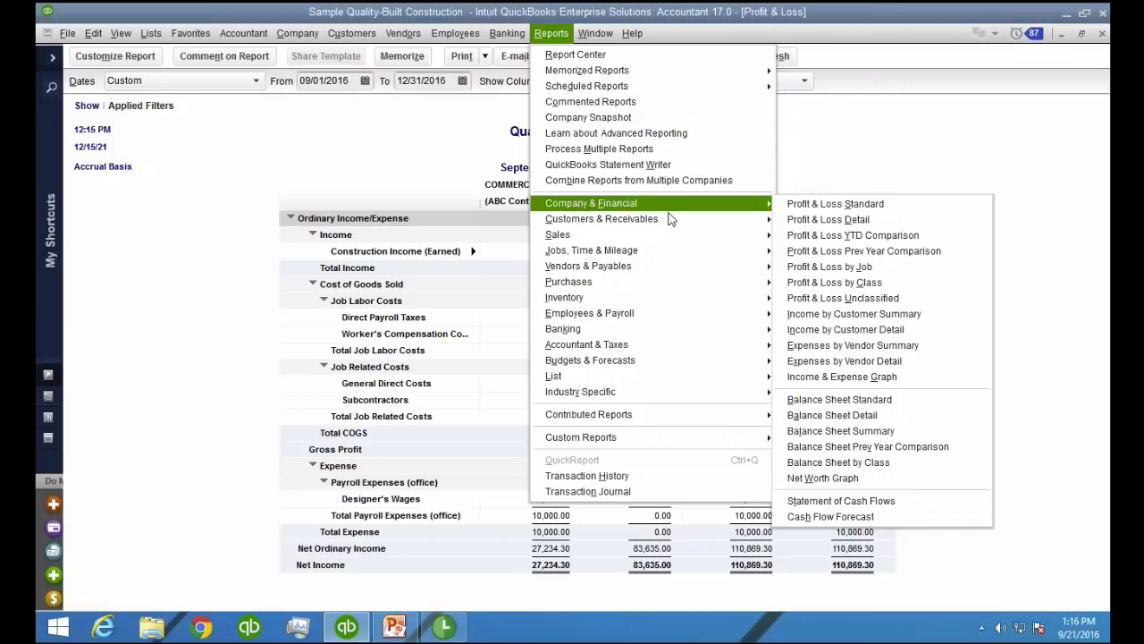
left_click(850, 397)
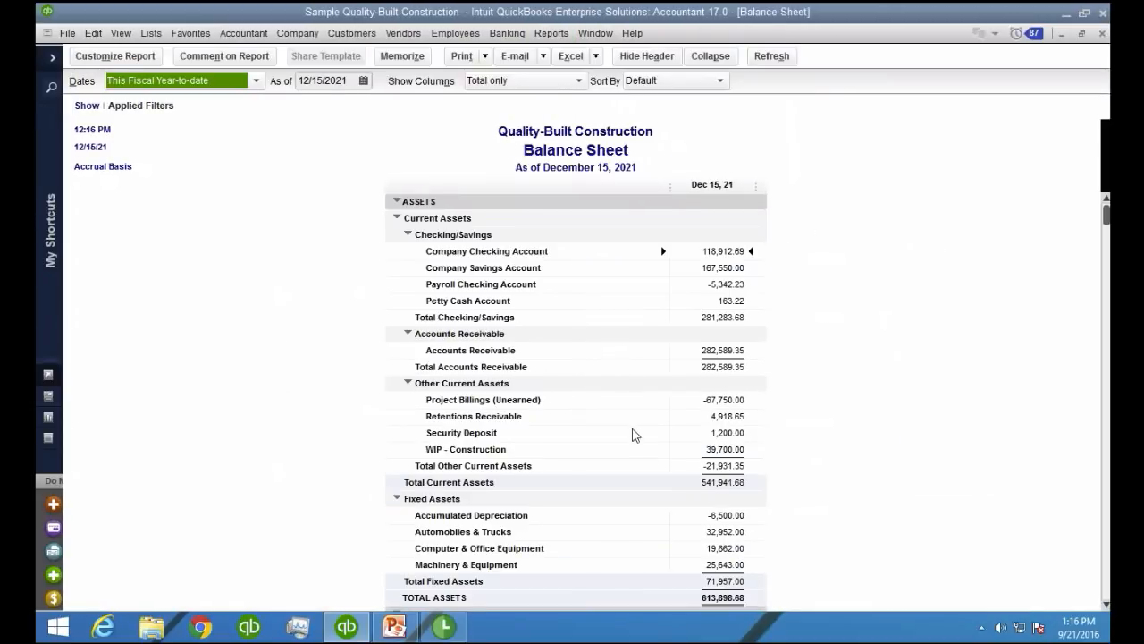
left_click(731, 419)
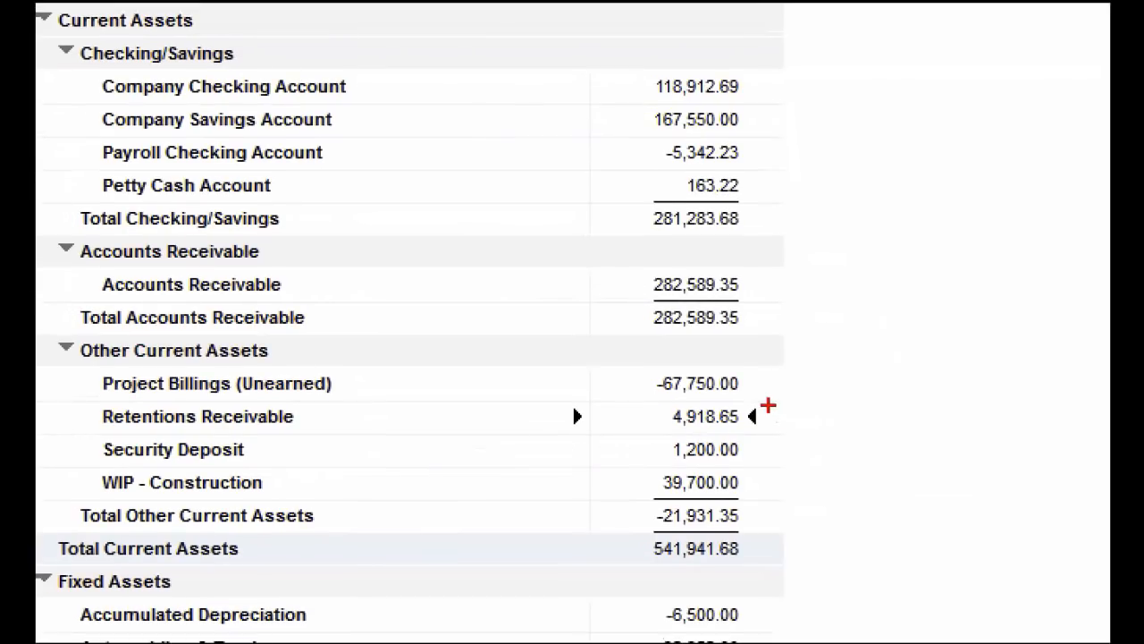
mouse_move(768, 405)
left_mouse_down()
mouse_move(624, 427)
mouse_move(774, 395)
mouse_move(731, 385)
left_mouse_up()
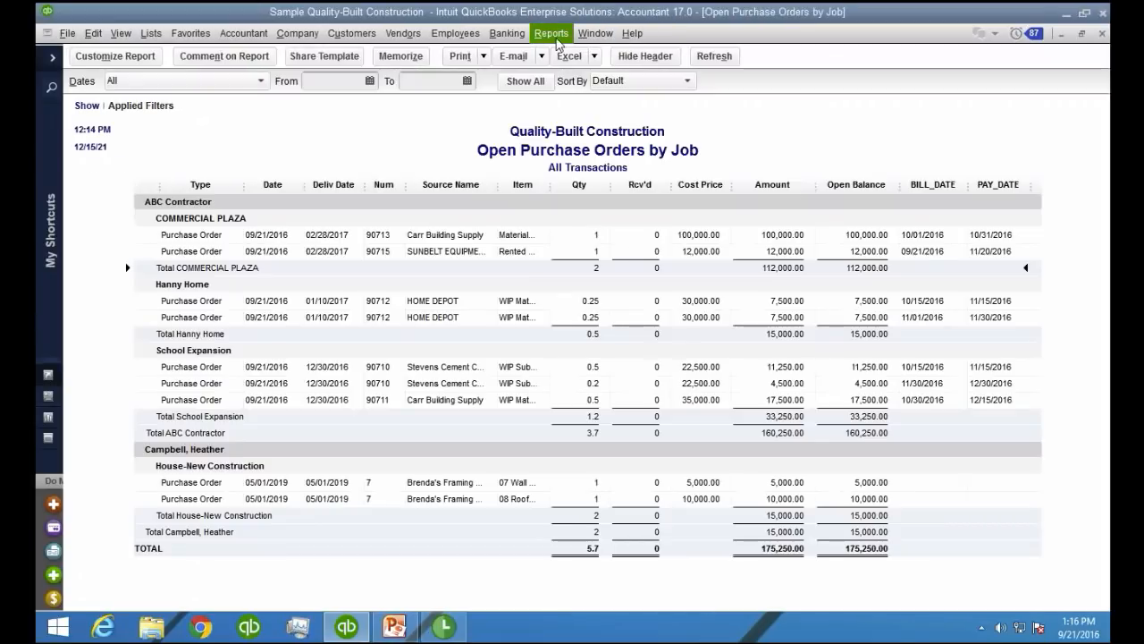
Close the open reports, then open and maximize Committed Costs by Job to check COMMERCIAL PLAZA's committed costs
key("Escape")
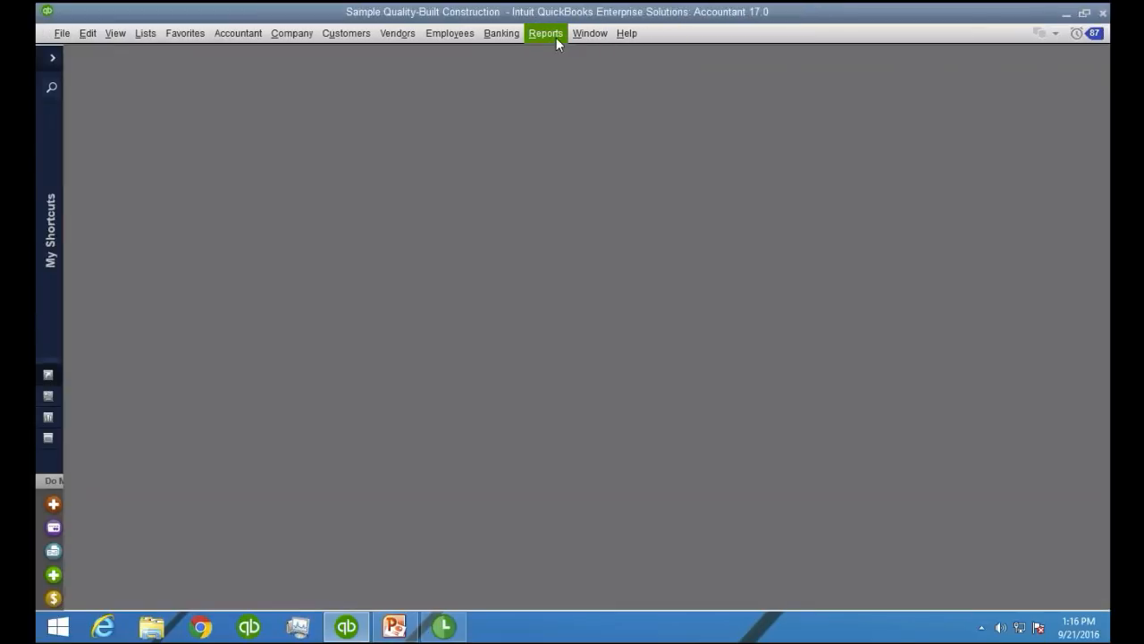
left_click(556, 38)
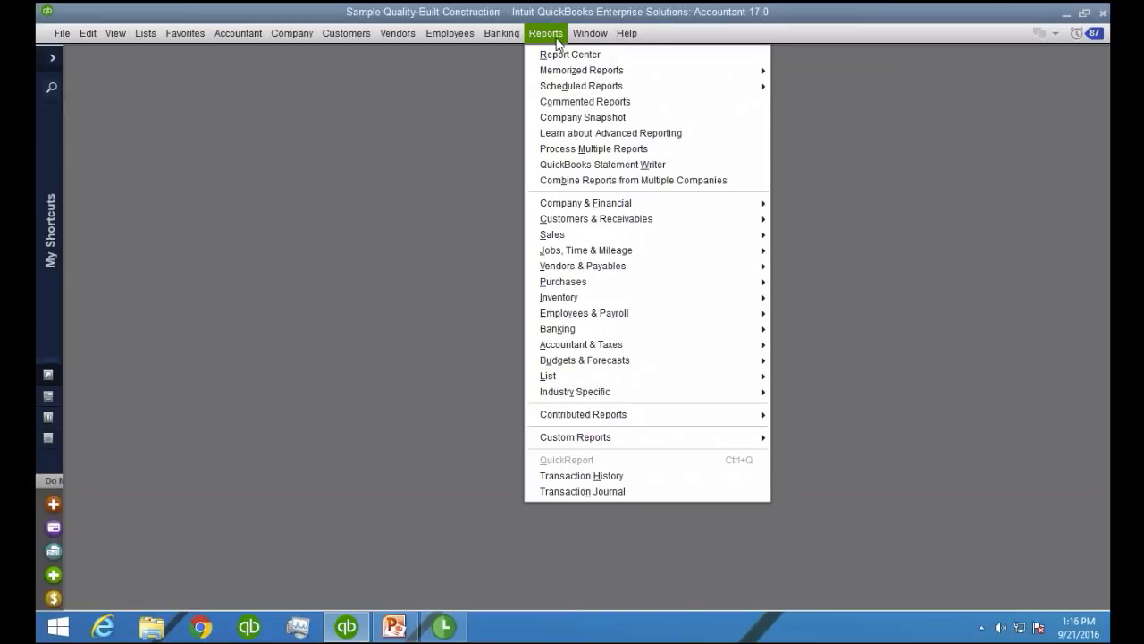
left_click(592, 254)
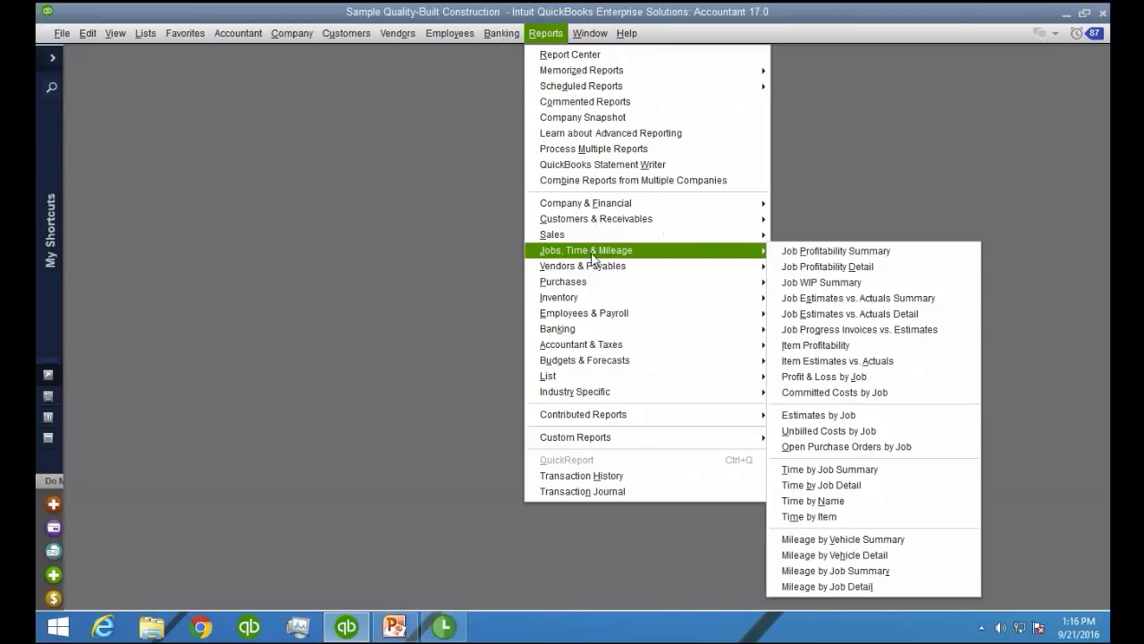
left_click(883, 396)
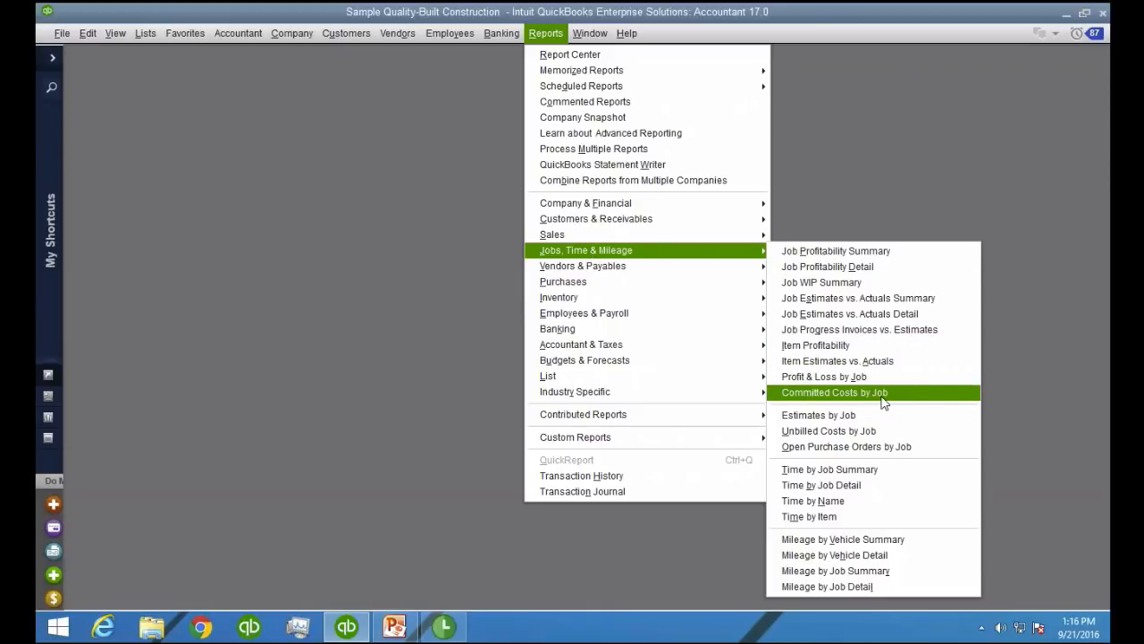
key("ctrl")
left_click(883, 396)
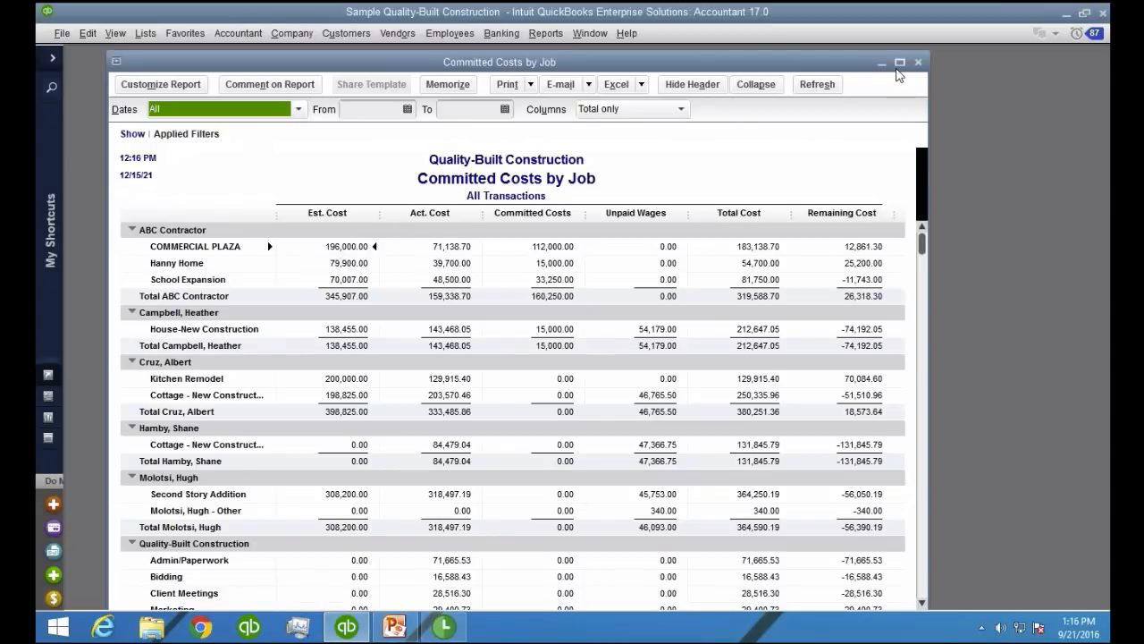
left_click(900, 62)
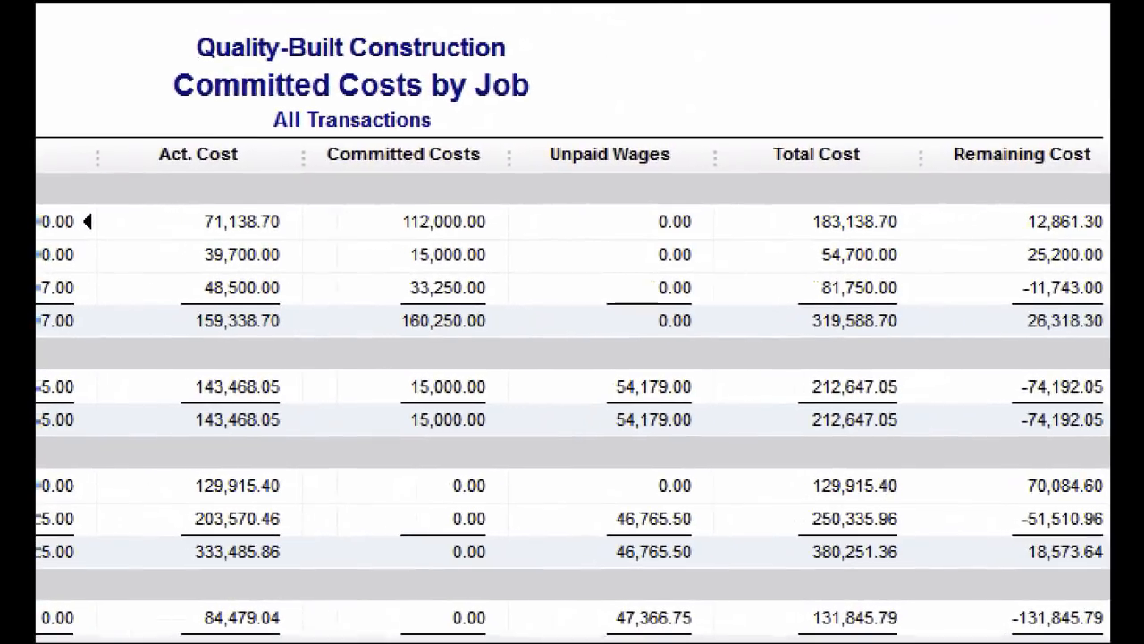
mouse_move(480, 206)
left_mouse_down()
mouse_move(370, 226)
mouse_move(503, 223)
mouse_move(488, 213)
left_mouse_up()
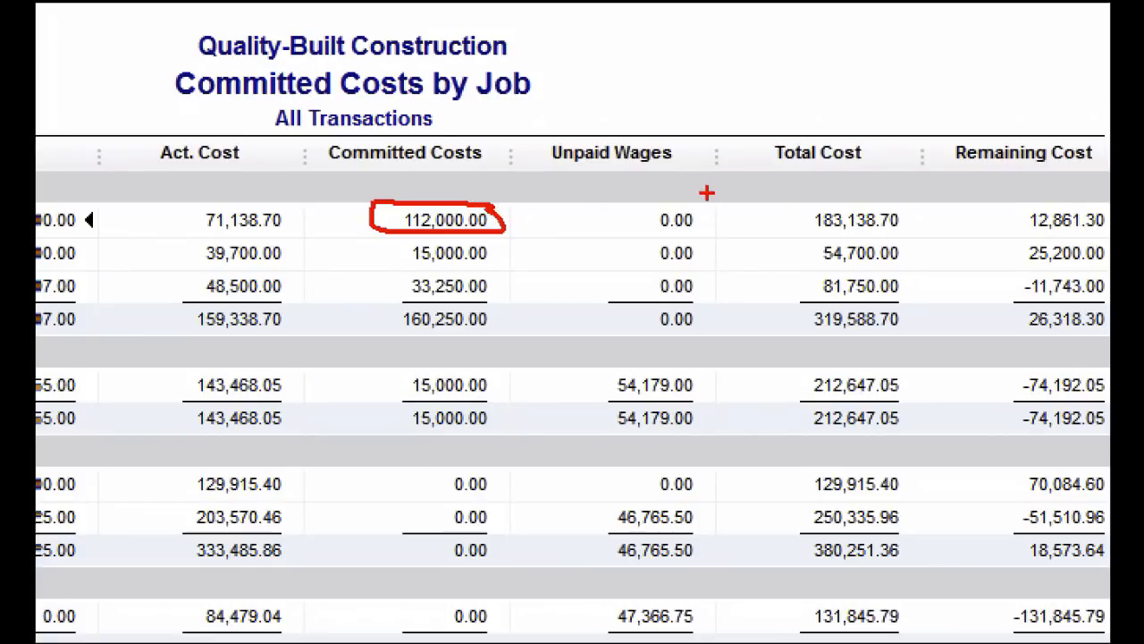
Mark COMMERCIAL PLAZA's unpaid wages and remaining cost on the enlarged Committed Costs by Job report
mouse_move(709, 191)
left_mouse_down()
mouse_move(552, 193)
mouse_move(727, 240)
mouse_move(624, 187)
mouse_move(772, 94)
left_mouse_up()
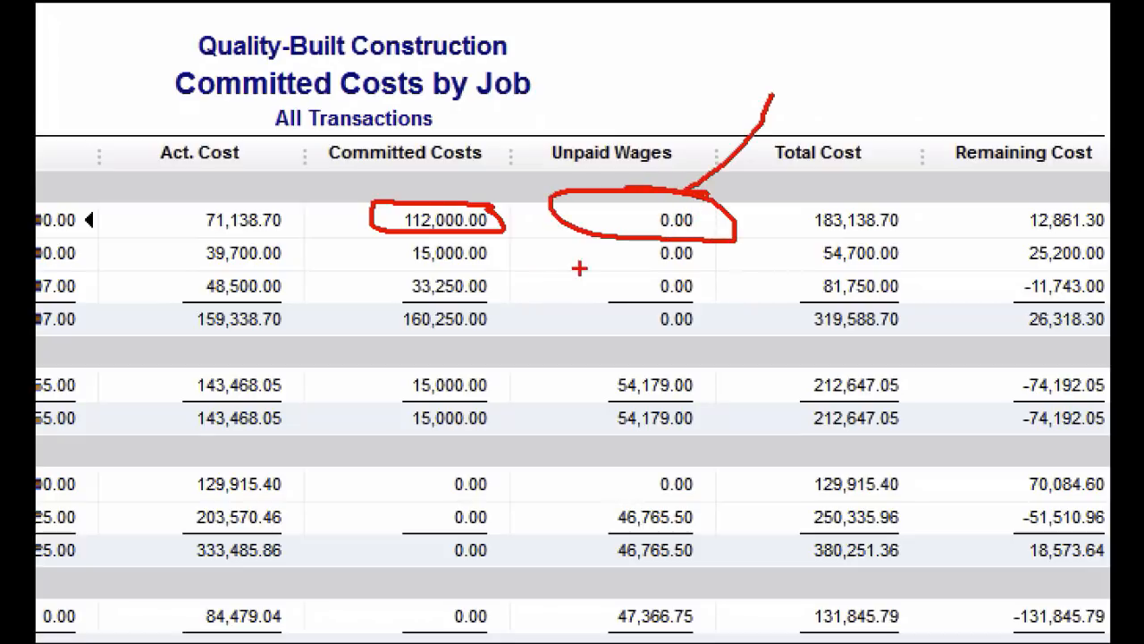
left_click_drag(590, 239, 469, 272)
left_click_drag(559, 186, 515, 134)
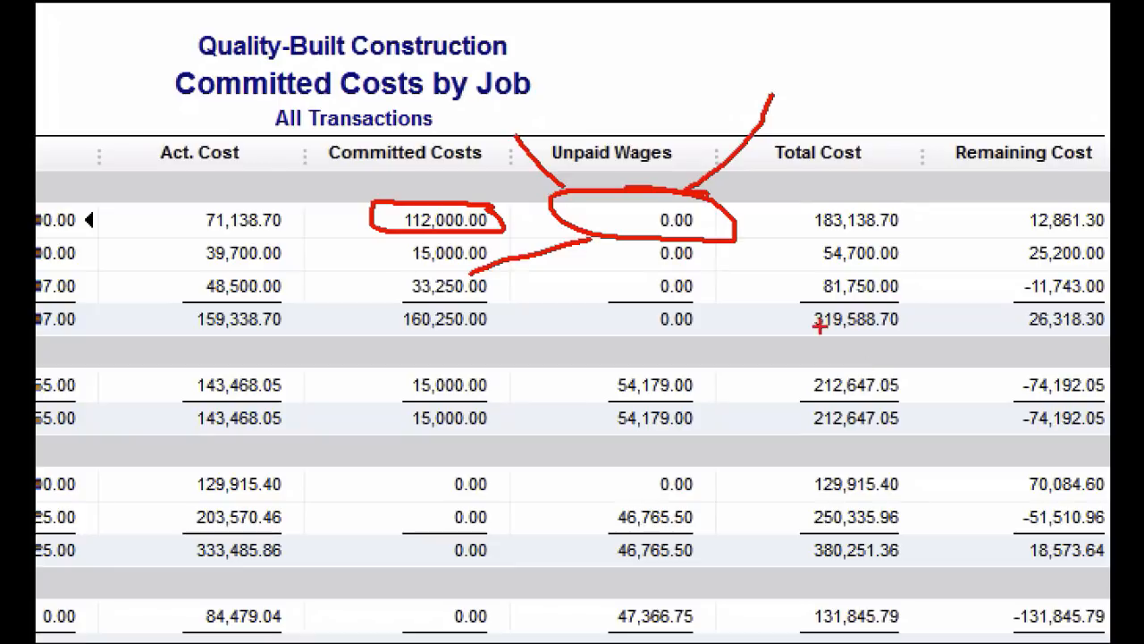
left_click_drag(726, 245, 787, 286)
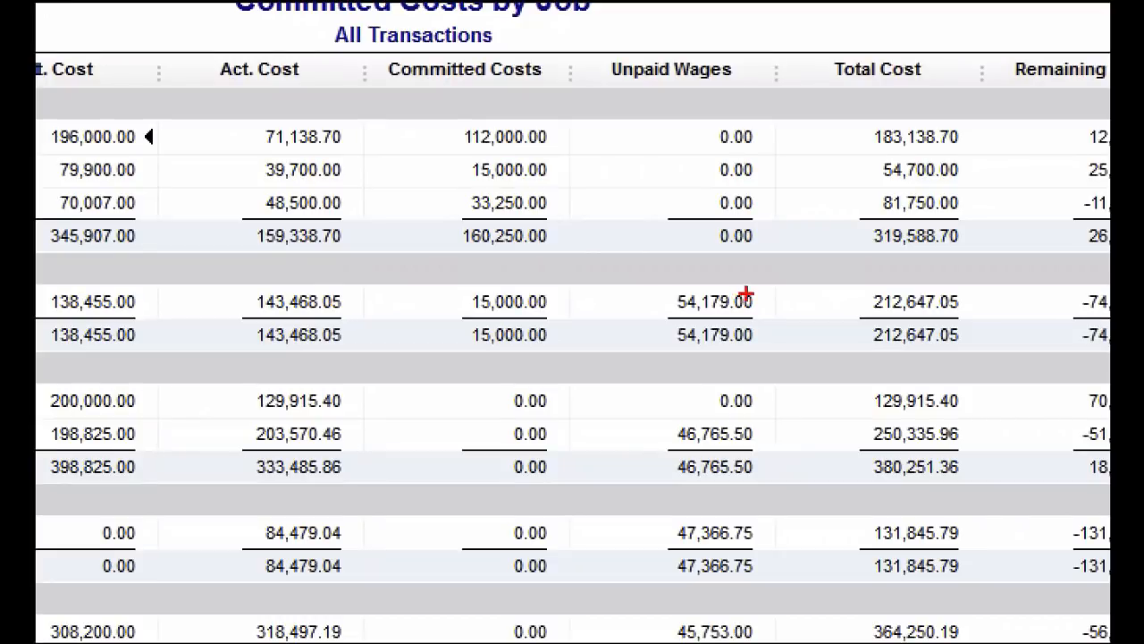
mouse_move(744, 299)
left_mouse_down()
mouse_move(705, 308)
mouse_move(779, 270)
mouse_move(762, 272)
left_mouse_up()
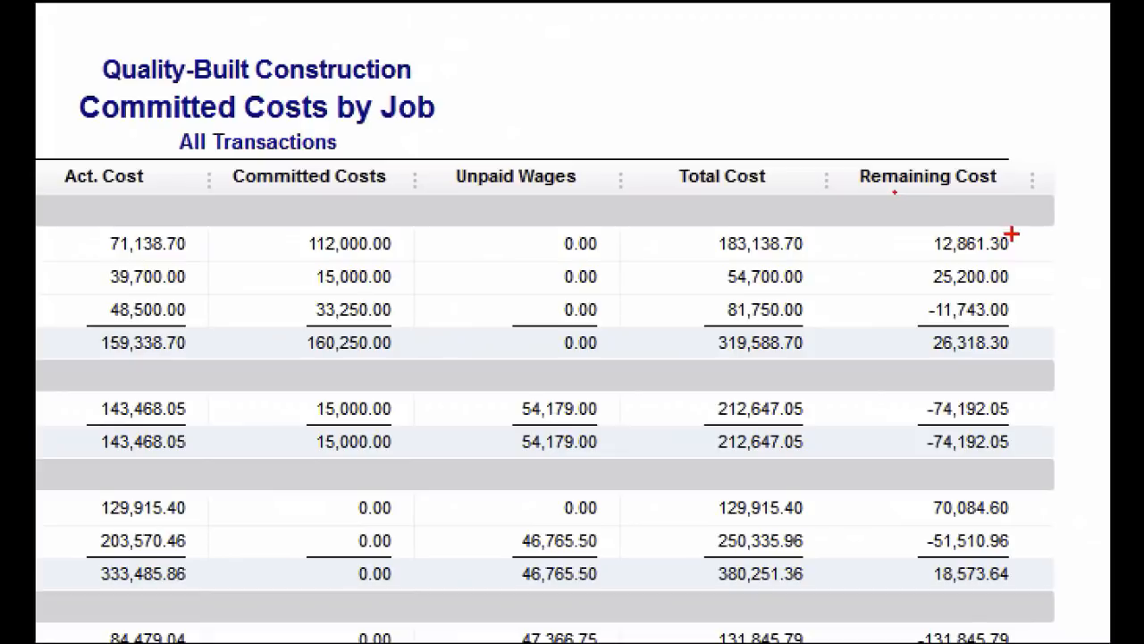
mouse_move(1014, 234)
left_mouse_down()
mouse_move(927, 237)
mouse_move(1024, 252)
mouse_move(1009, 235)
mouse_move(1047, 207)
left_mouse_up()
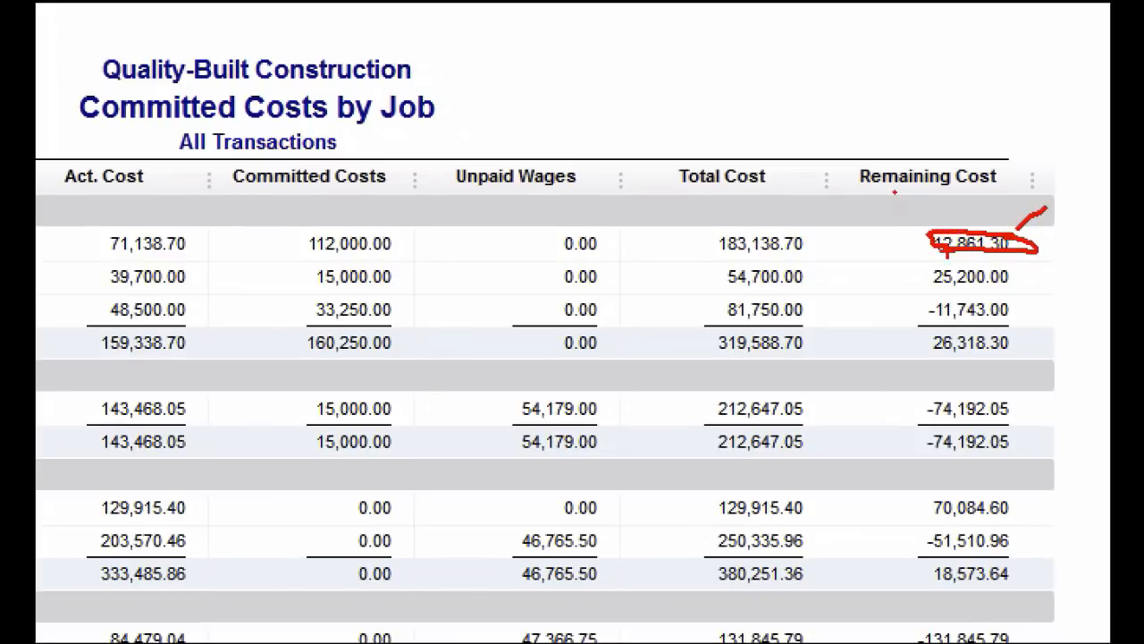
left_click_drag(949, 252, 897, 265)
left_click_drag(1007, 261, 1037, 286)
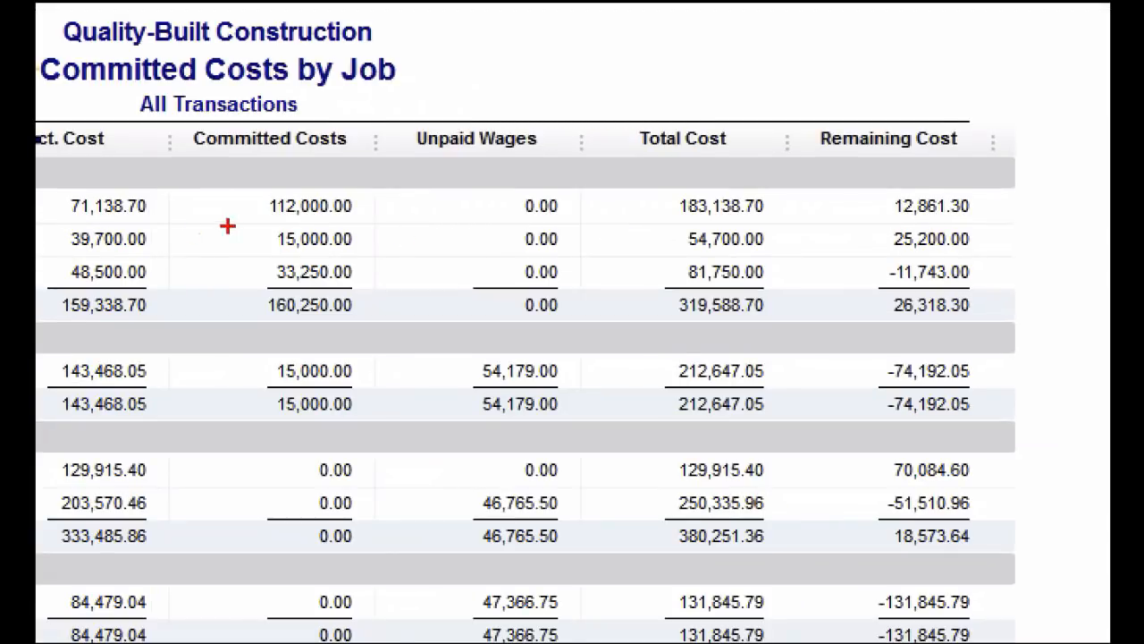
Label COMMERCIAL PLAZA's actual cost "AP" and committed costs "PO", circle its remaining cost, and close the report
left_click_drag(224, 226, 394, 224)
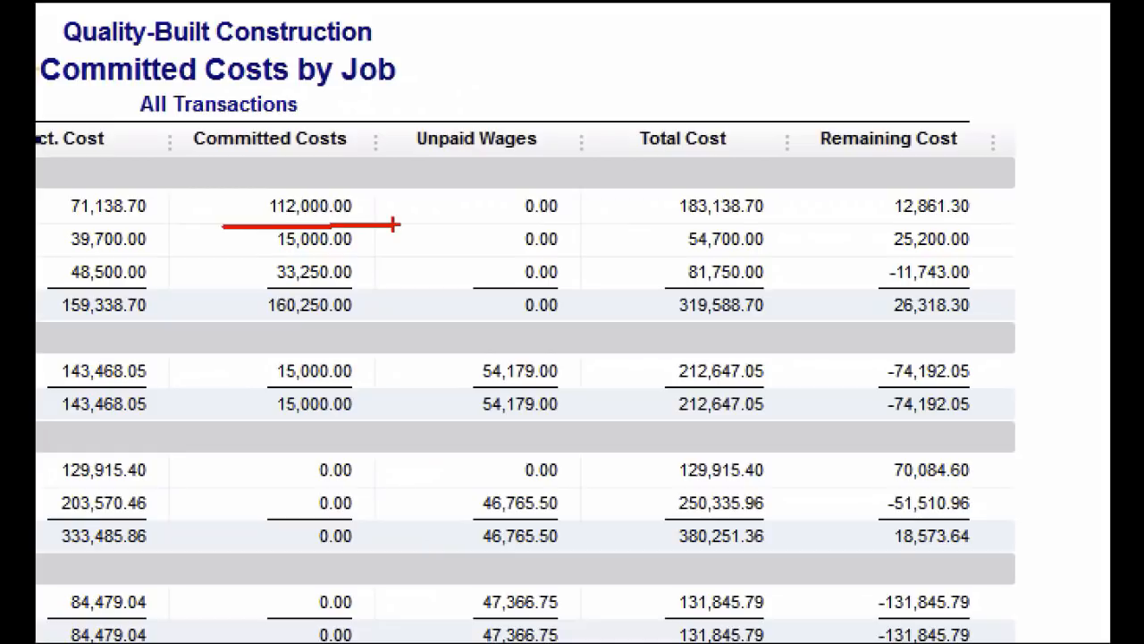
left_click_drag(49, 213, 179, 218)
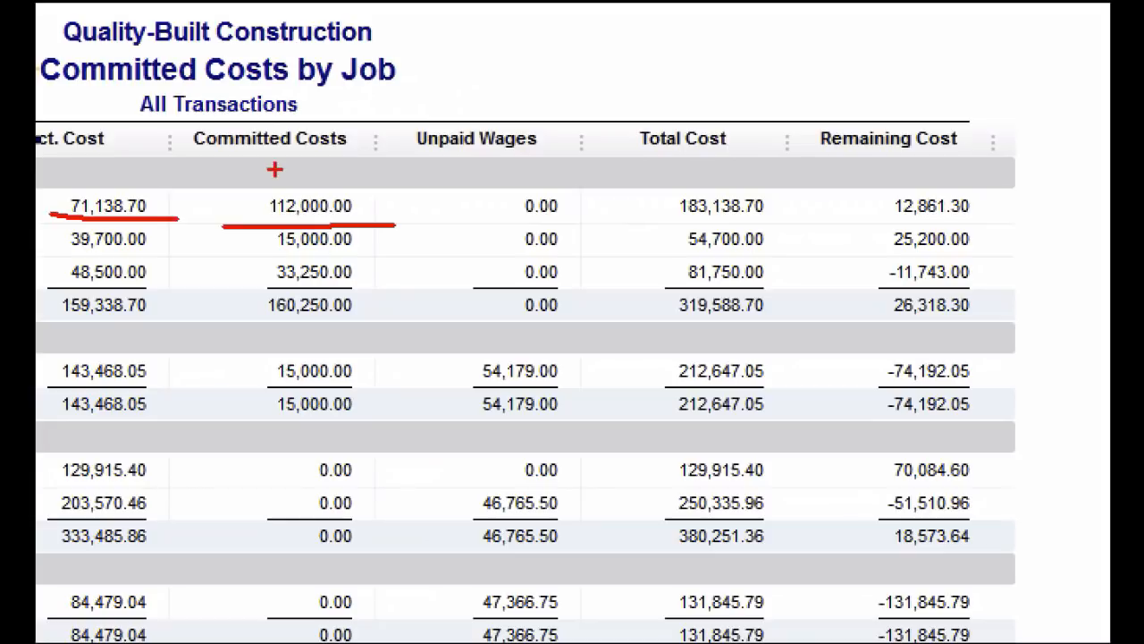
mouse_move(73, 167)
left_mouse_down()
mouse_move(73, 202)
mouse_move(112, 179)
mouse_move(106, 188)
mouse_move(122, 161)
mouse_move(107, 175)
left_mouse_up()
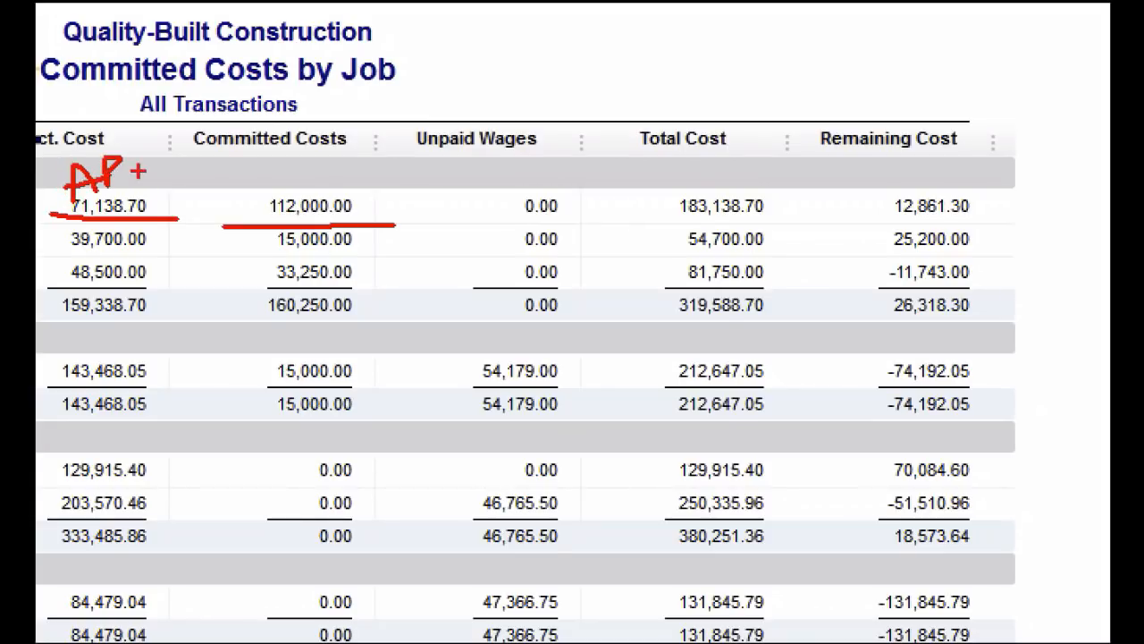
mouse_move(244, 158)
left_mouse_down()
mouse_move(256, 184)
mouse_move(256, 174)
mouse_move(308, 186)
mouse_move(295, 170)
left_mouse_up()
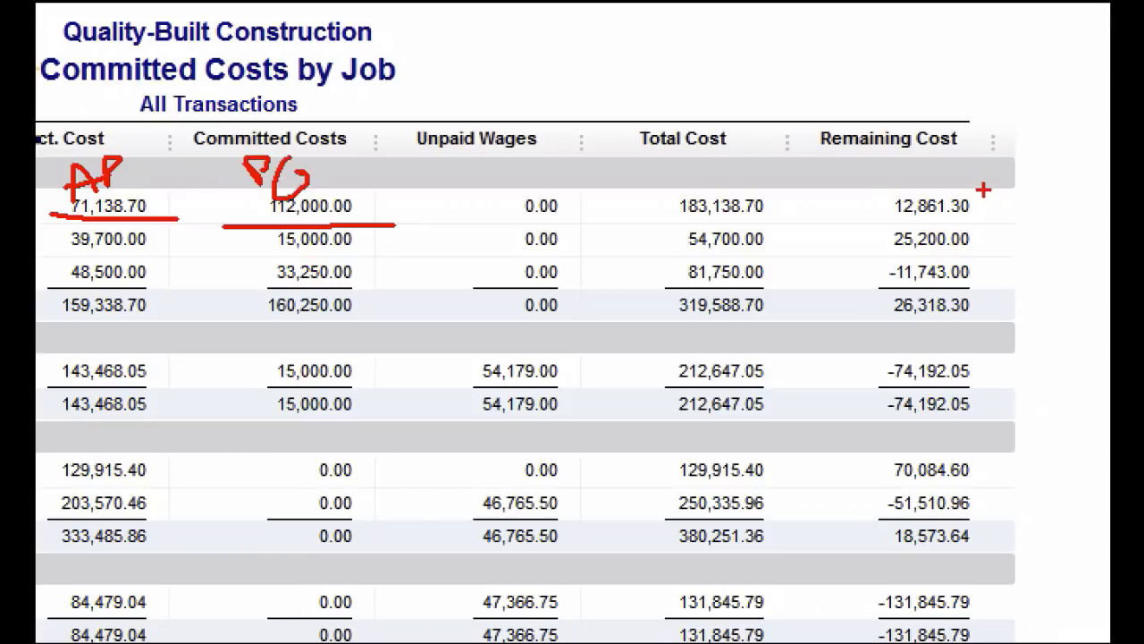
mouse_move(984, 190)
left_mouse_down()
mouse_move(929, 224)
mouse_move(983, 191)
left_mouse_up()
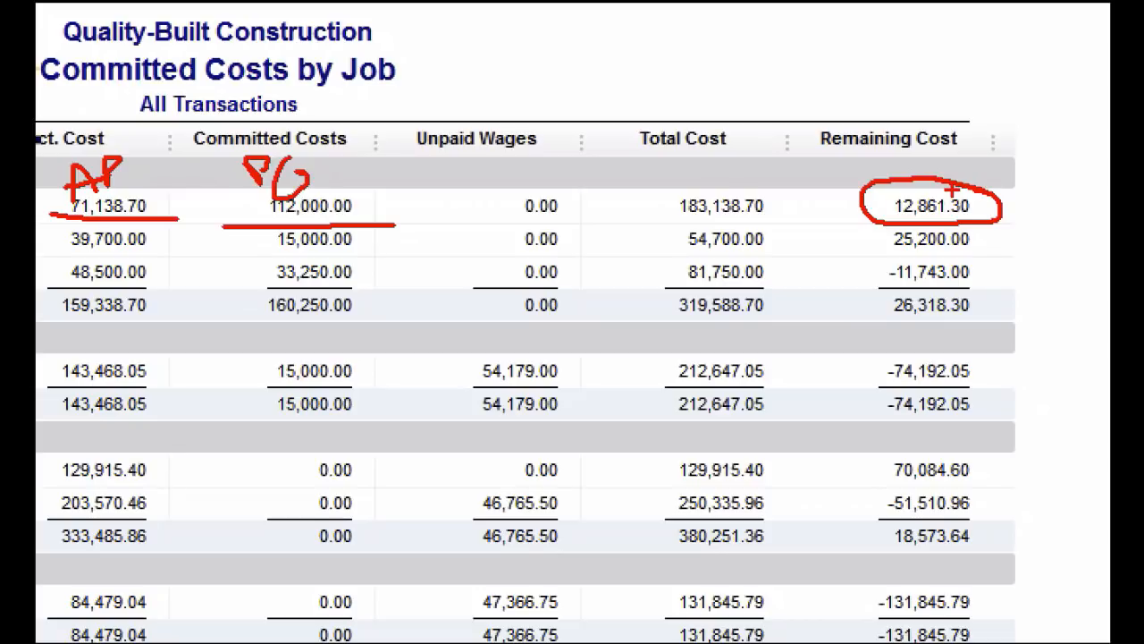
left_click_drag(969, 212, 1085, 161)
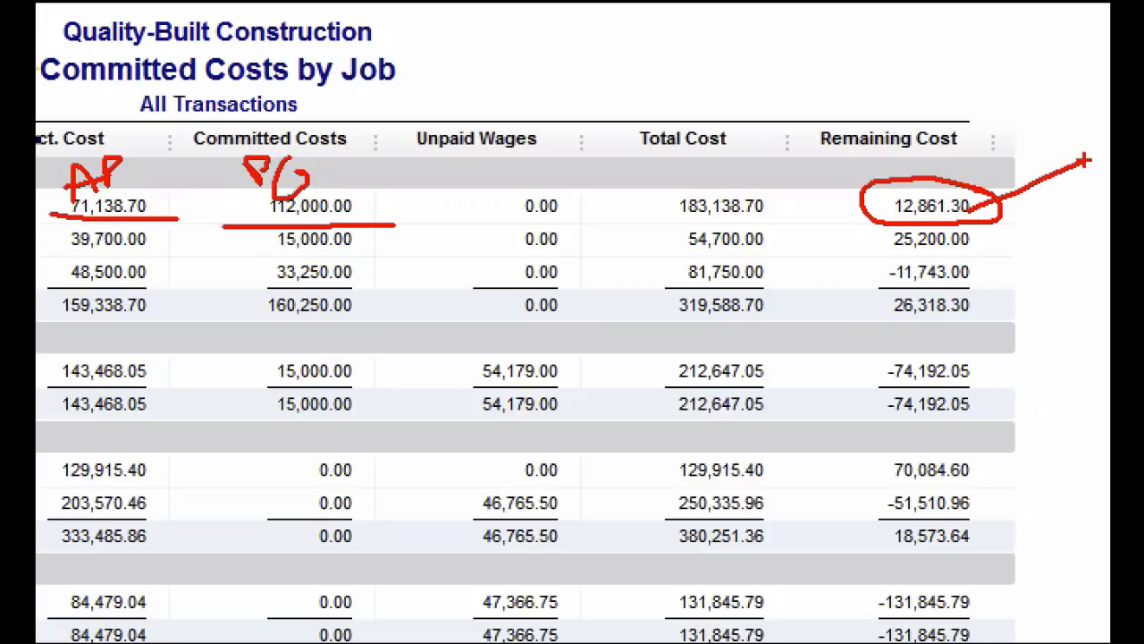
key("Escape")
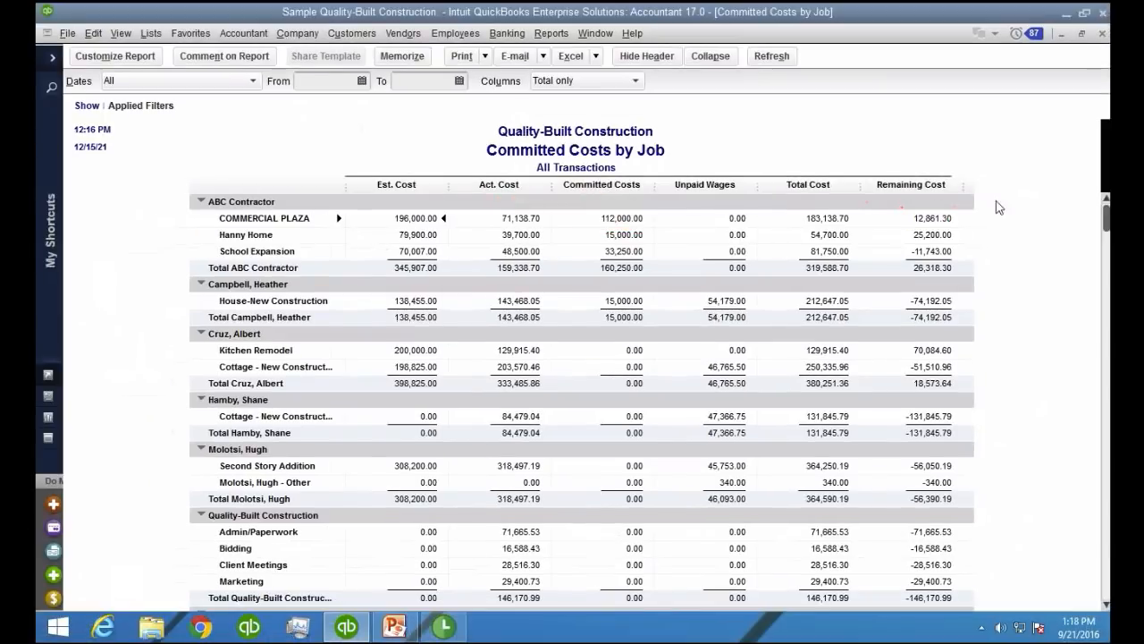
key("Escape")
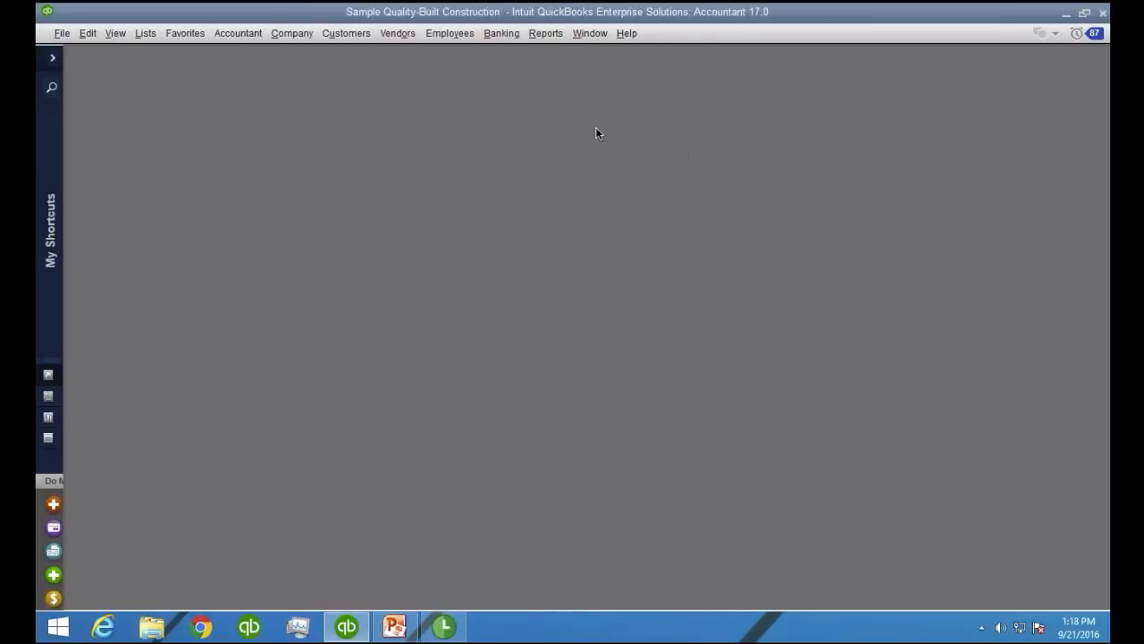
Open the Item Estimates vs. Actuals report, collapse its rows to compare costs and revenue per item, and close it
left_click(544, 36)
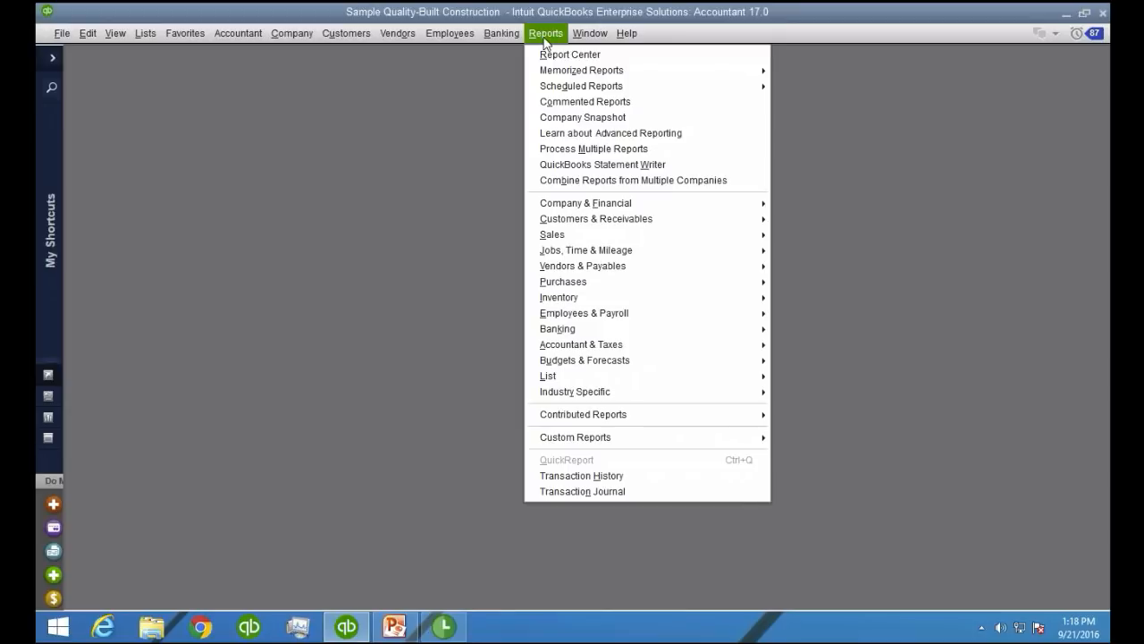
mouse_move(627, 253)
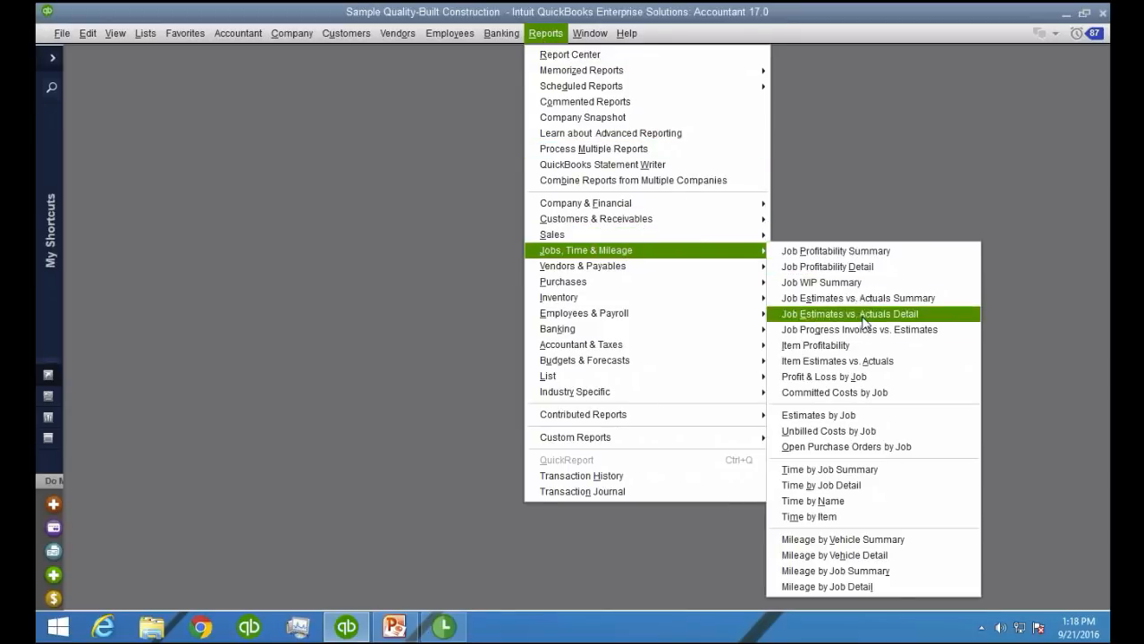
left_click(890, 366)
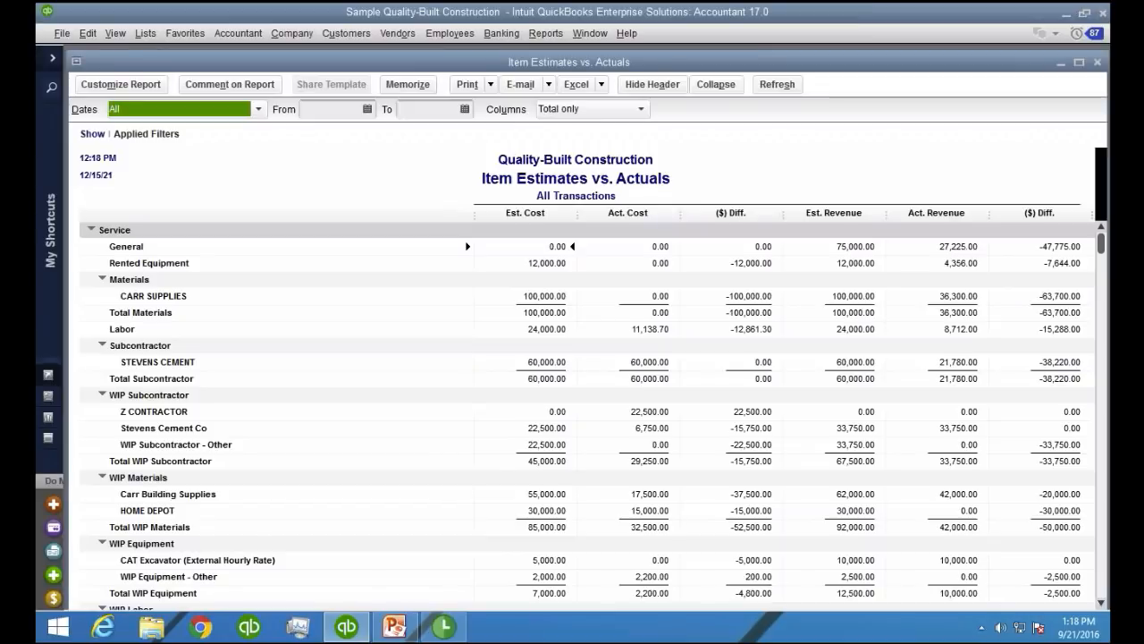
left_click(715, 84)
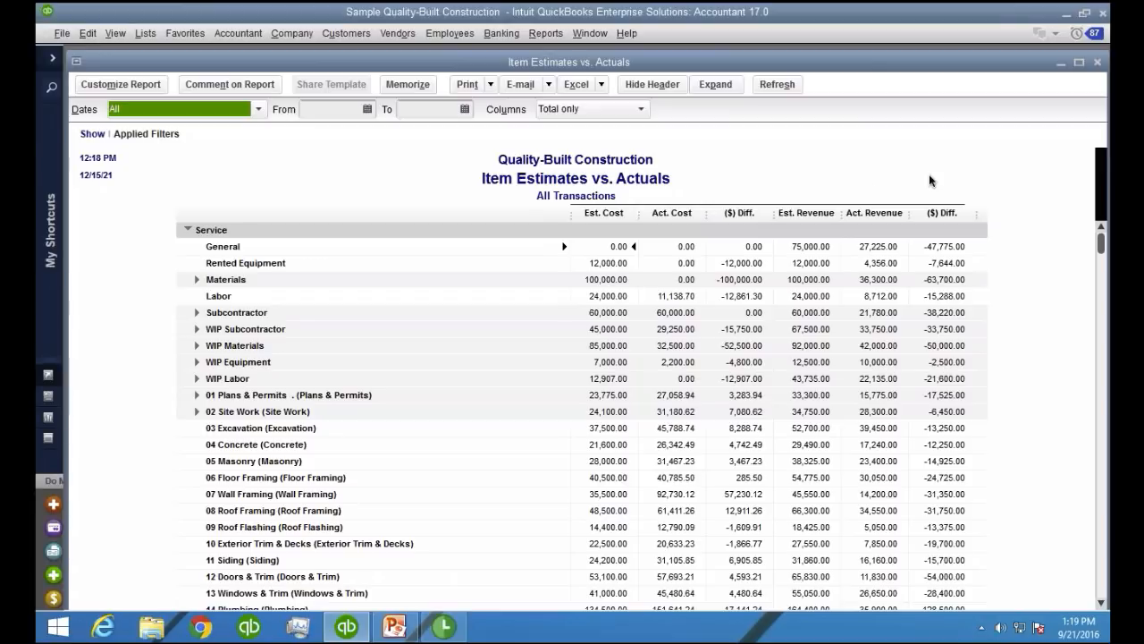
left_click(1098, 63)
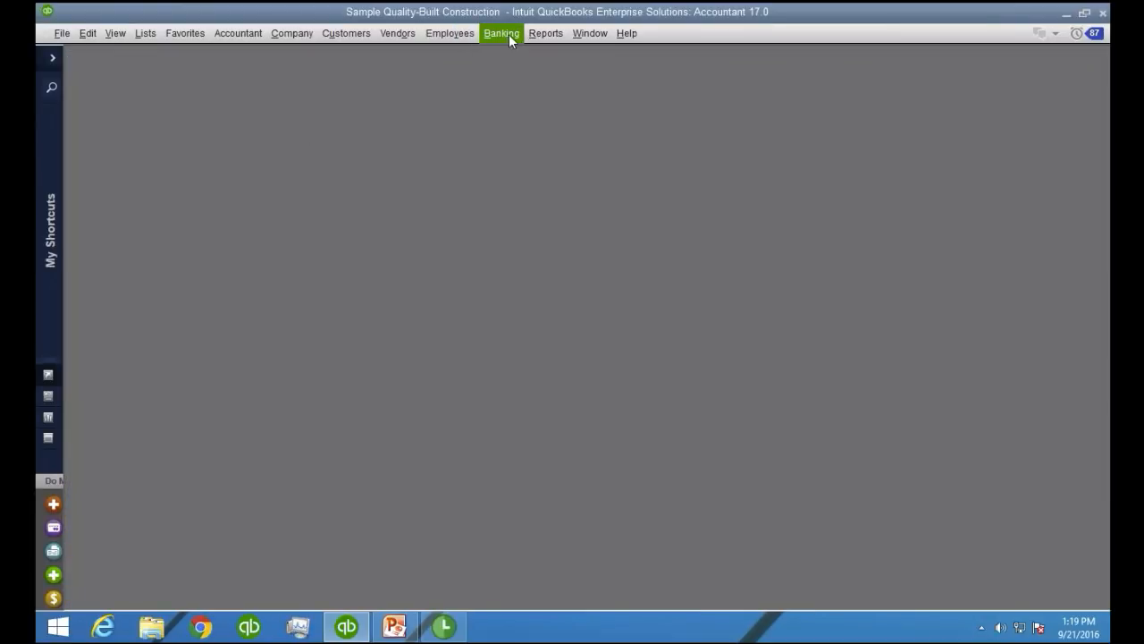
Search the existing invoices for the job ABC Contractor:COMMERCIAL PLAZA
left_click(350, 33)
left_click(365, 100)
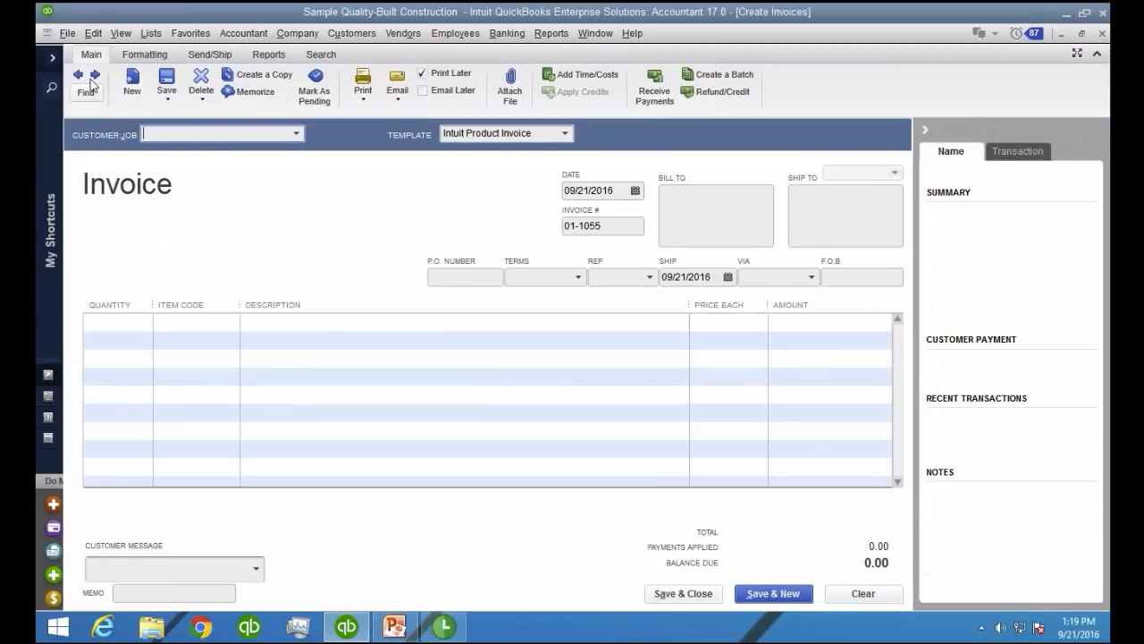
left_click(89, 78)
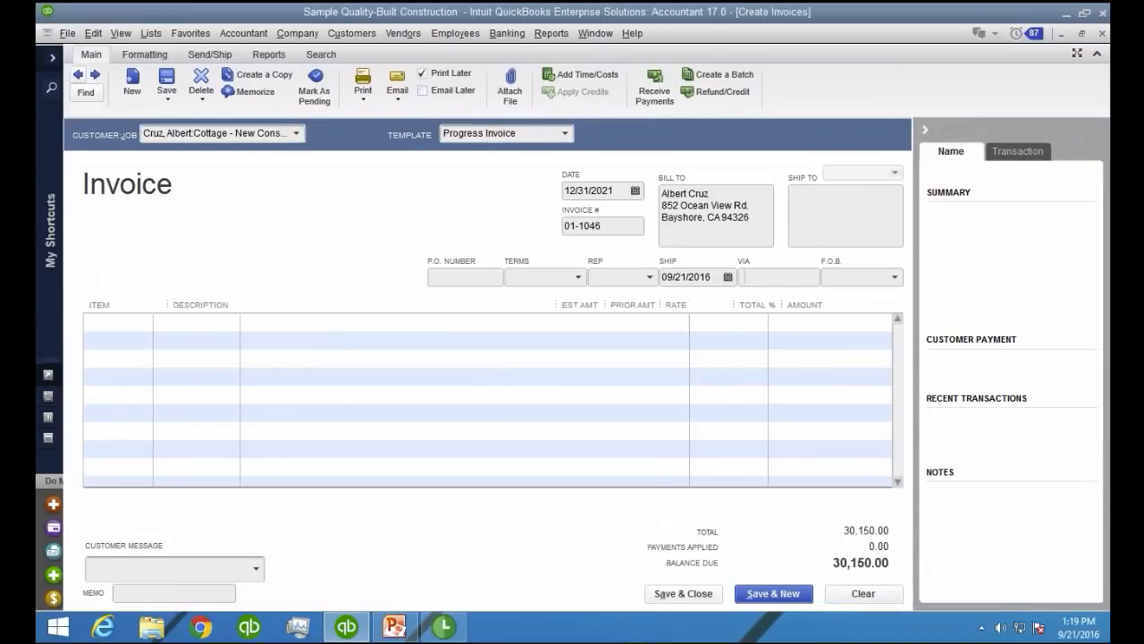
left_click(94, 96)
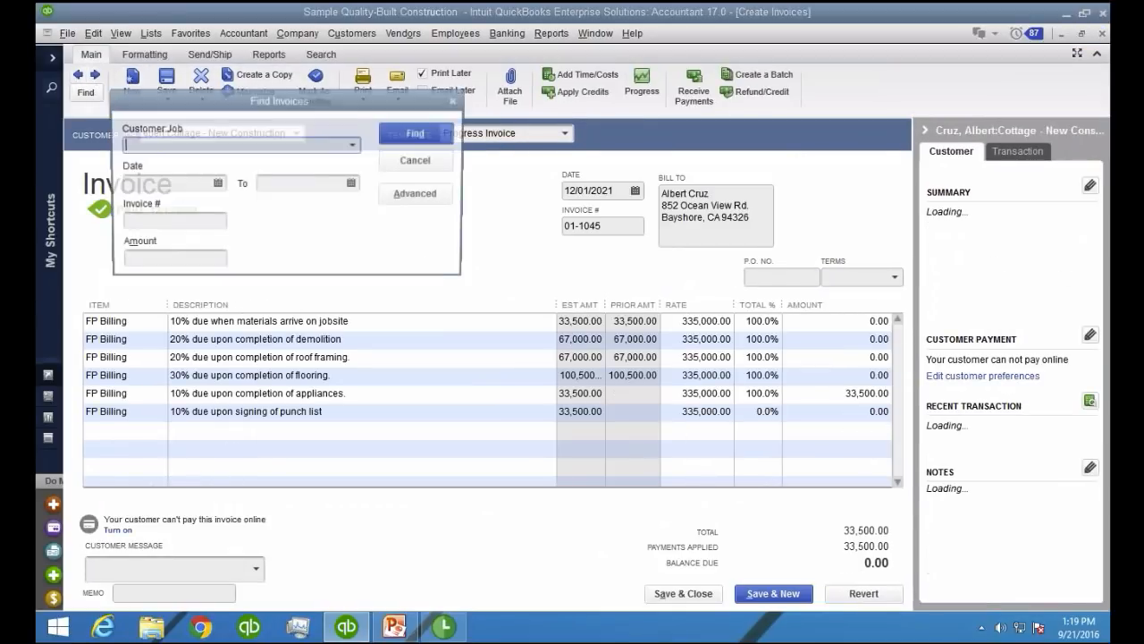
left_click(354, 145)
left_click(208, 204)
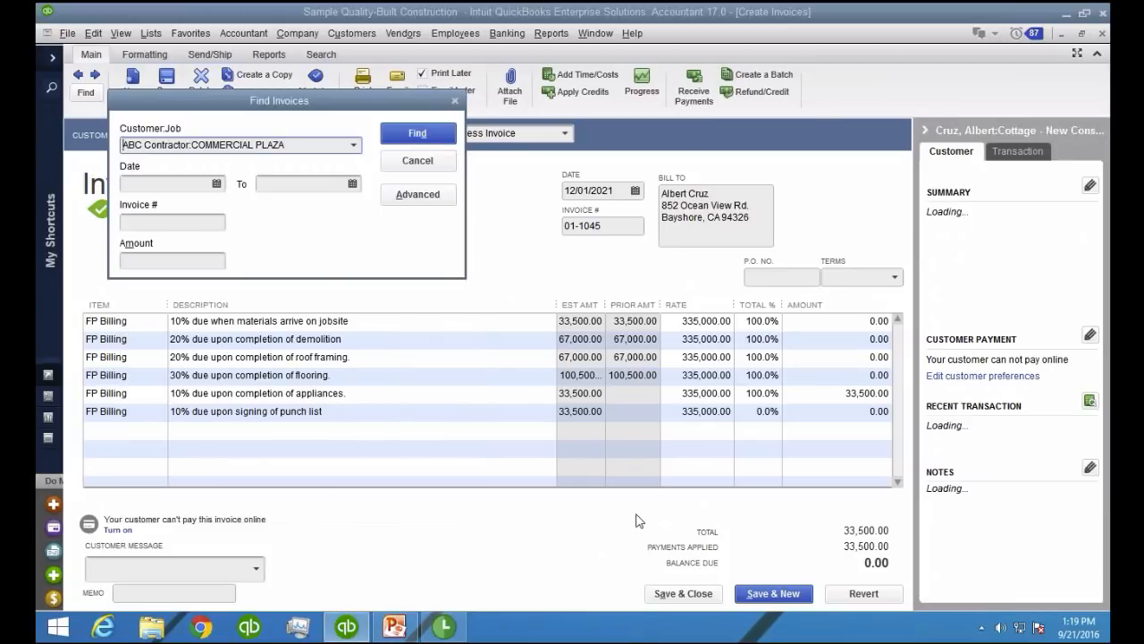
left_click(412, 140)
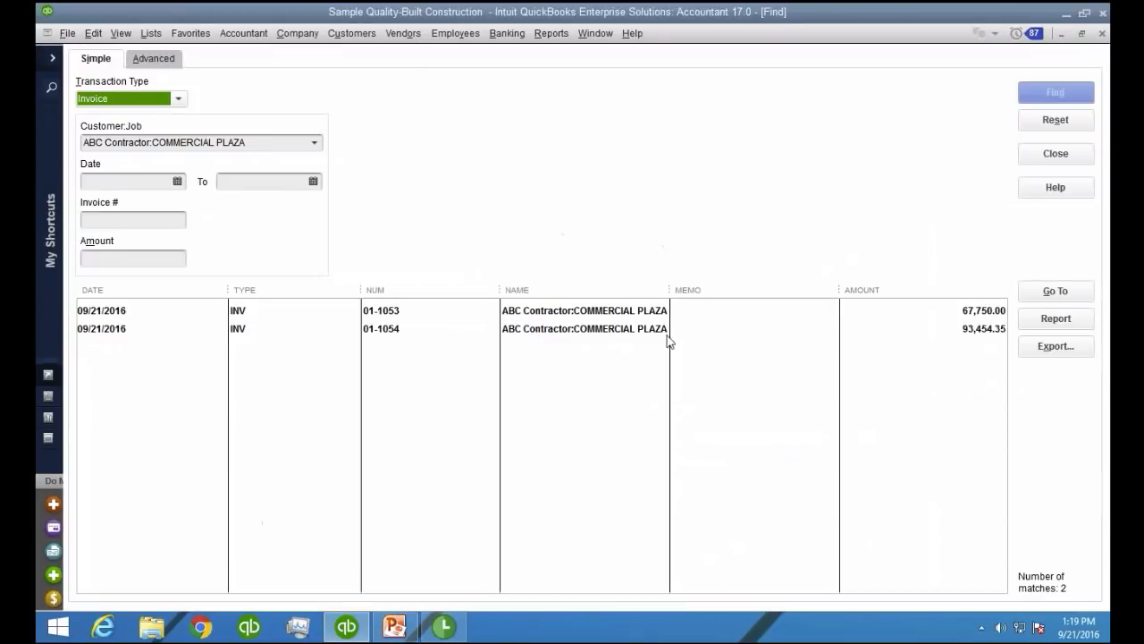
Open COMMERCIAL PLAZA's 67,750.00 invoice and examine the Project Billing line with its payment terms
double_click(250, 310)
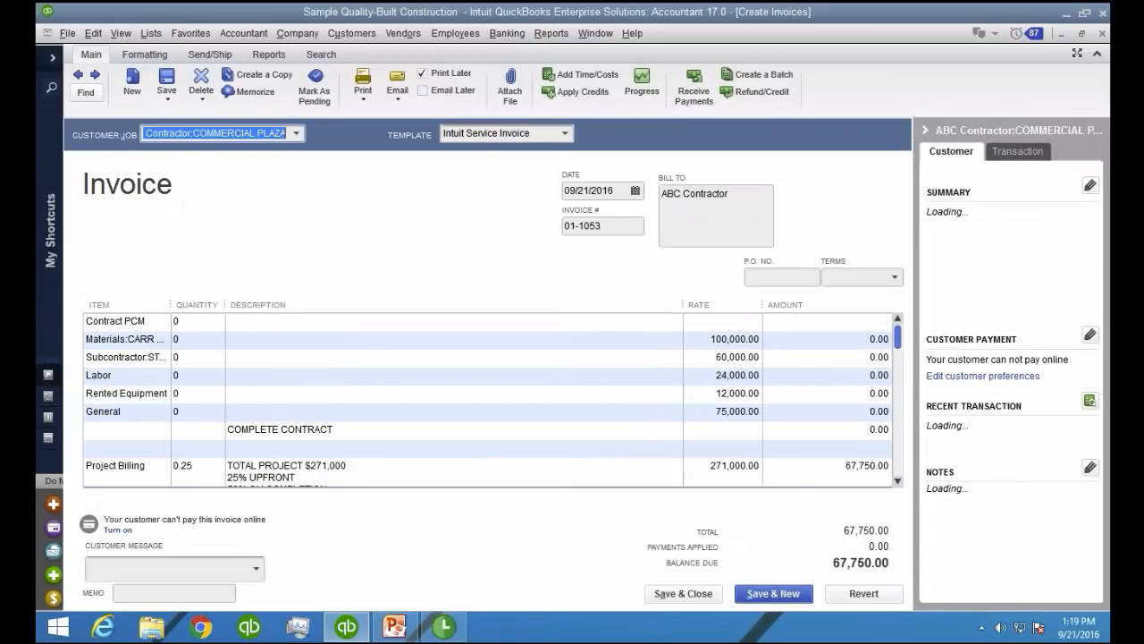
scroll(542, 459, "down", 1)
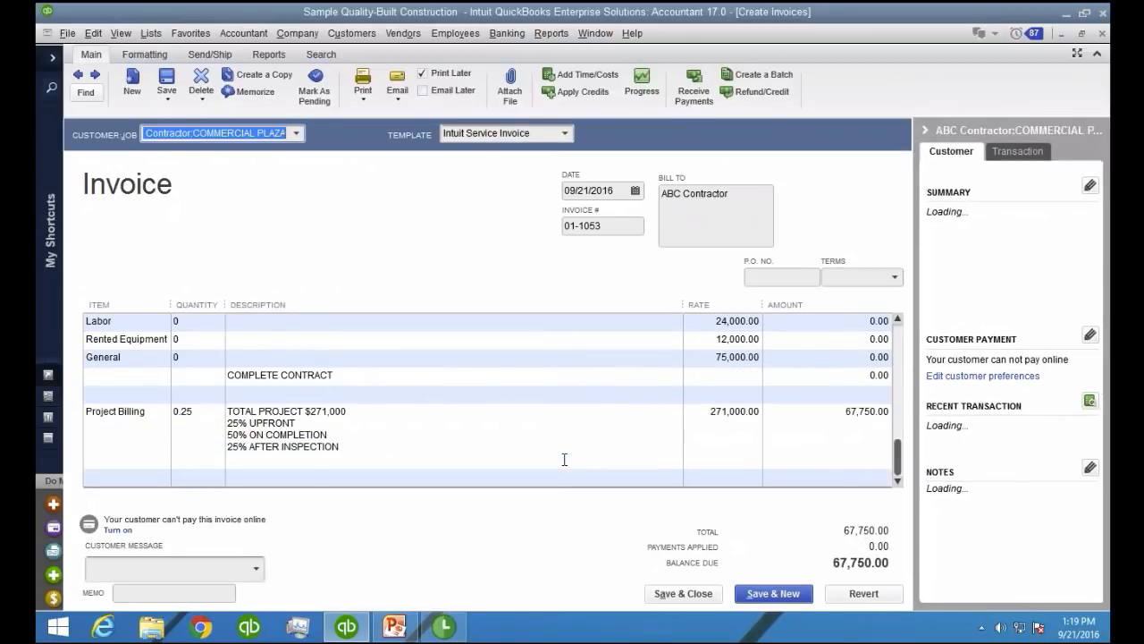
left_click(132, 413)
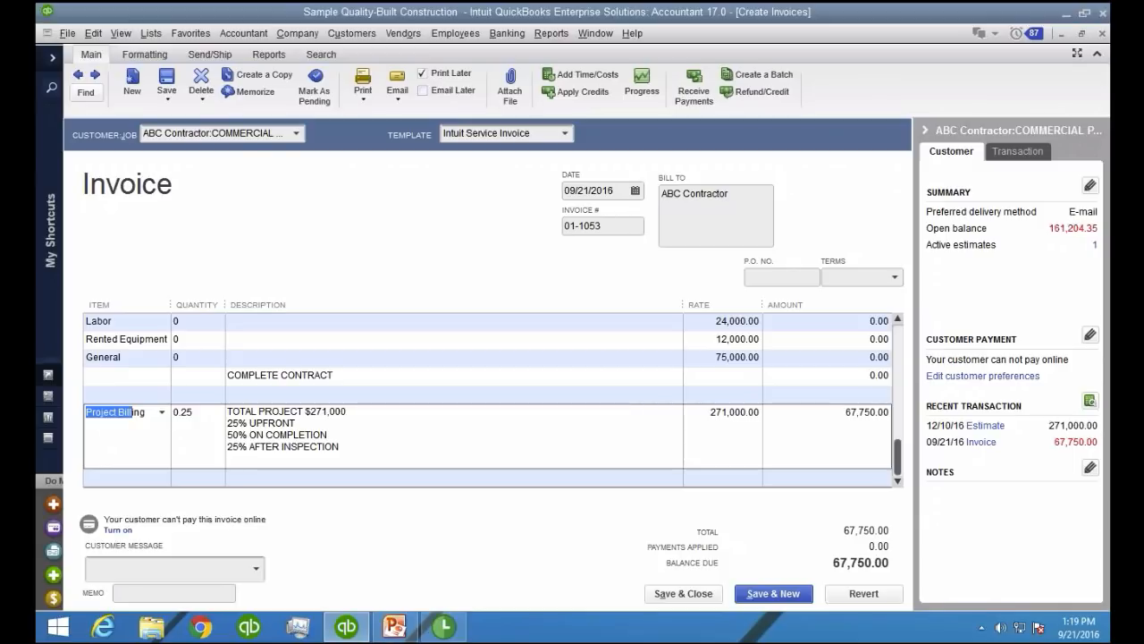
Switch to the PowerPoint presentation, start the slide show from slide 10, and advance to the Resources slide
left_click(394, 626)
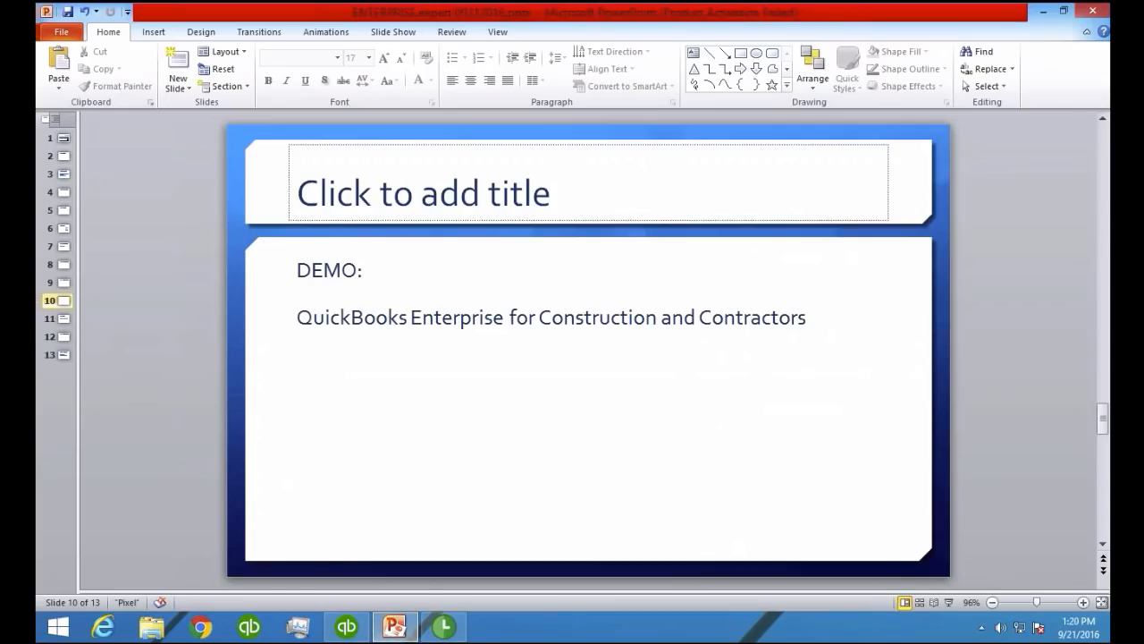
left_click(947, 603)
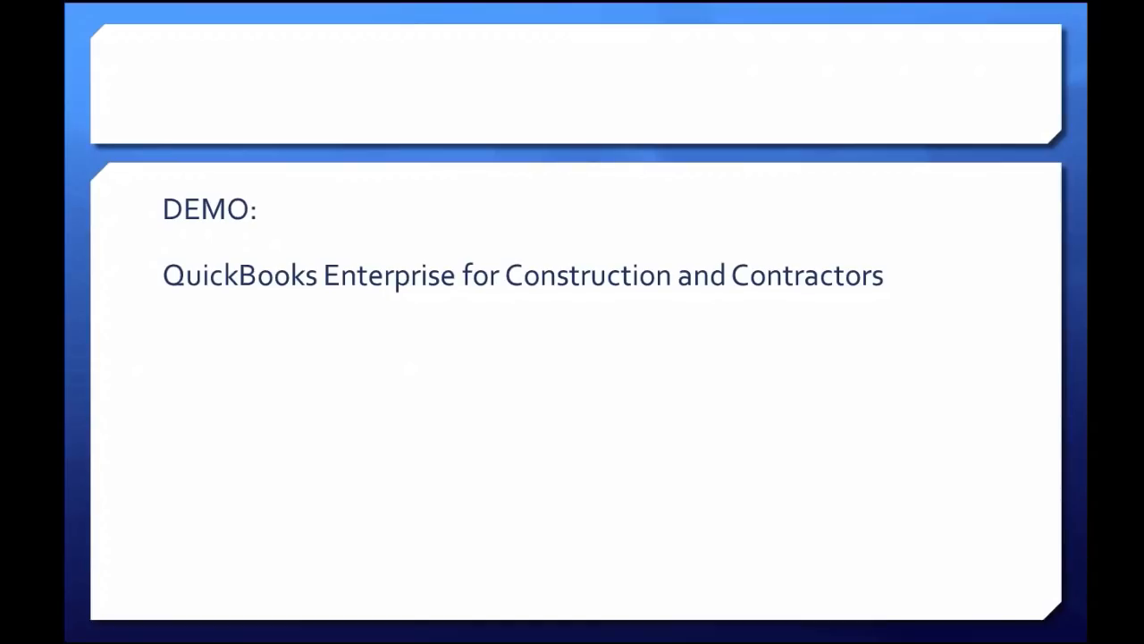
key("Right")
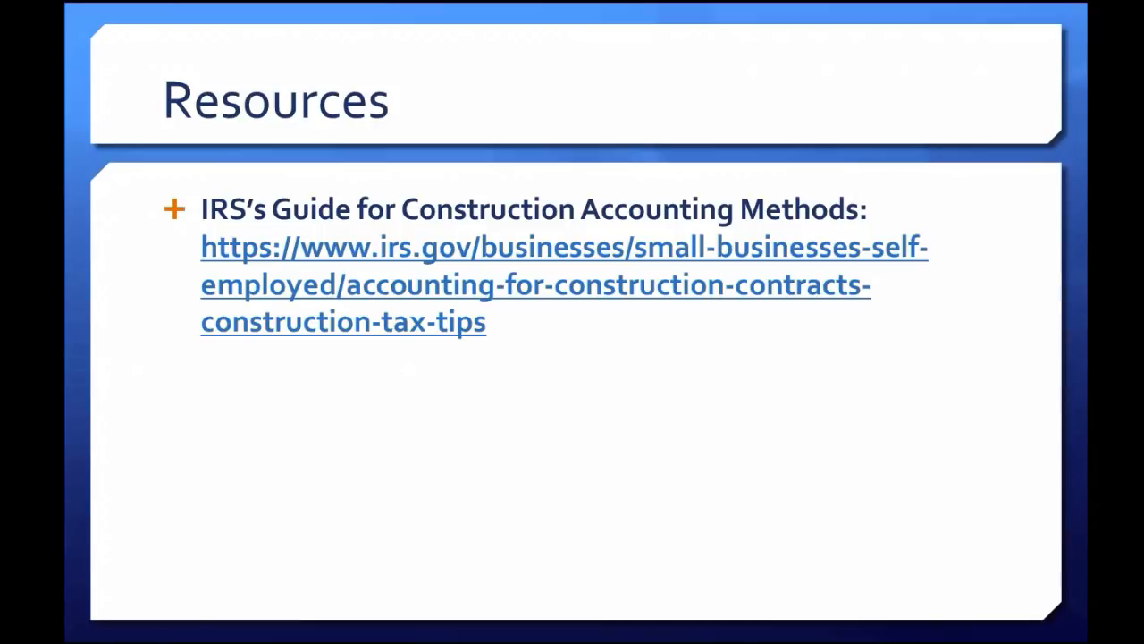